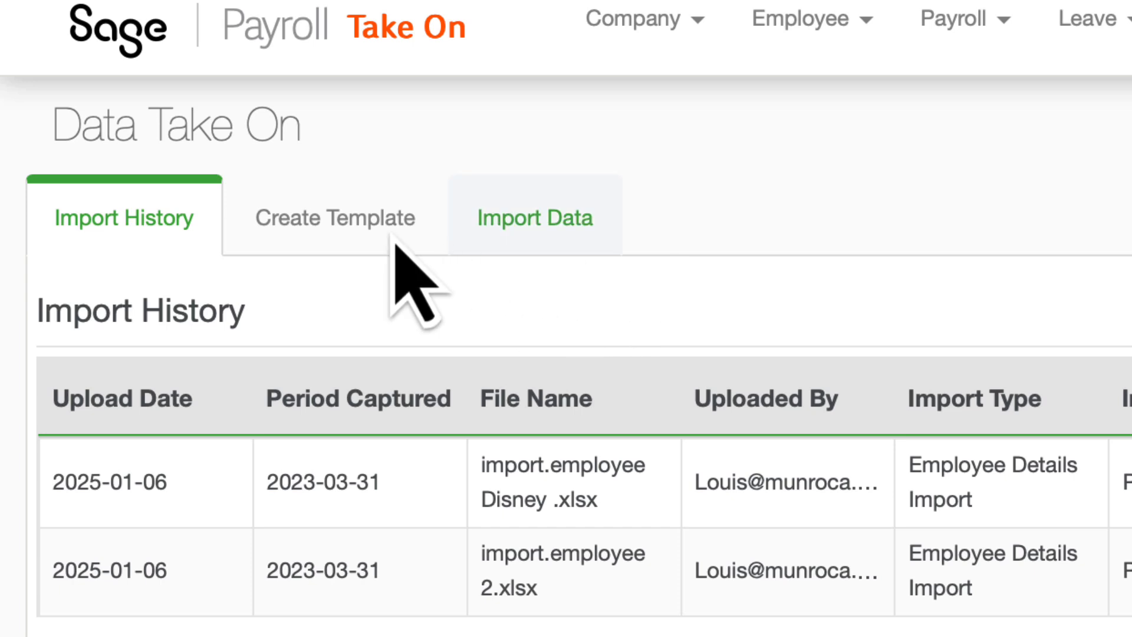
- Start creating a data take-on import template for employee financials
{"action": "left_click", "coordinate": [342, 231]}
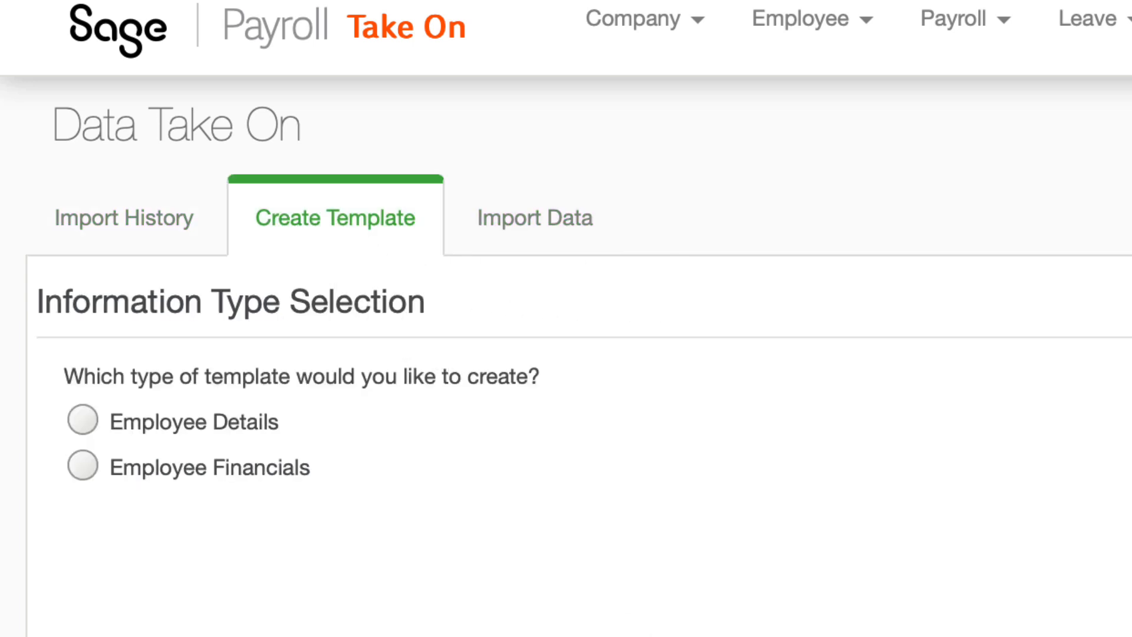
{"action": "left_click", "coordinate": [79, 467]}
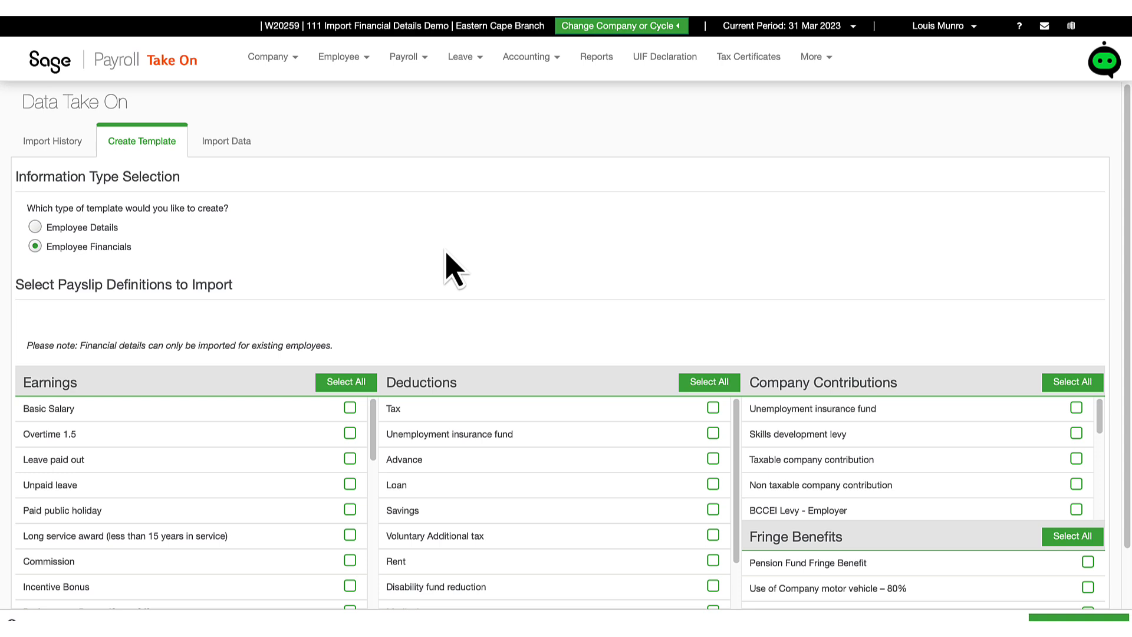
{"action": "scroll", "coordinate": [447, 254], "scroll_direction": "down", "scroll_amount": 2}
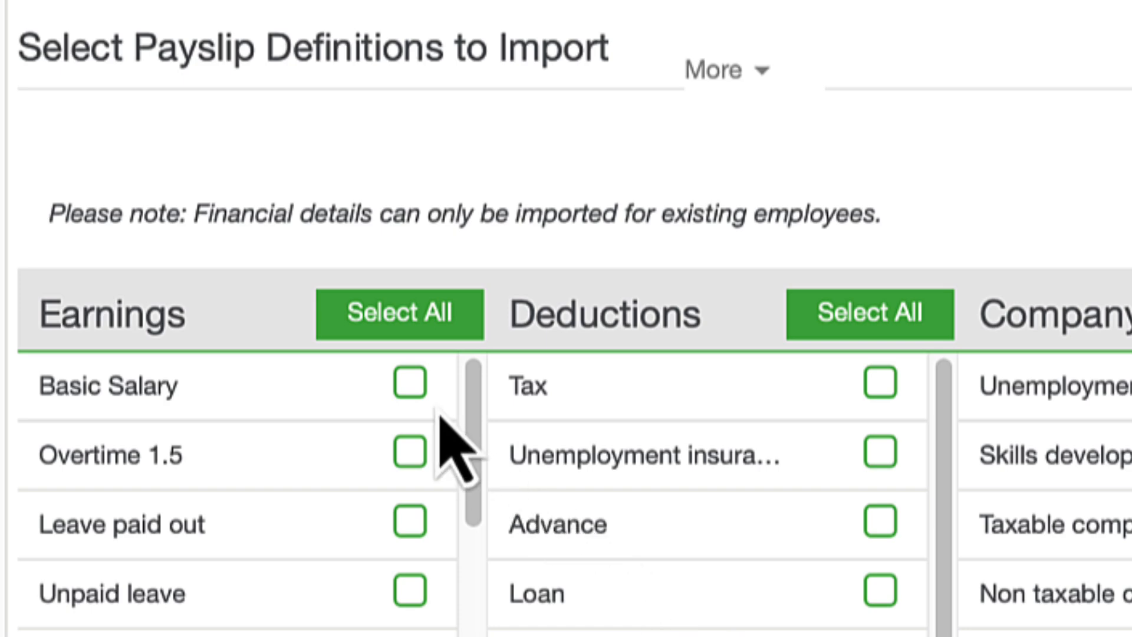
- Include Basic Salary, Leave paid out, Back pay normal time, Commission and Disability Fund Allowance among the template's earnings
{"action": "left_click", "coordinate": [409, 387]}
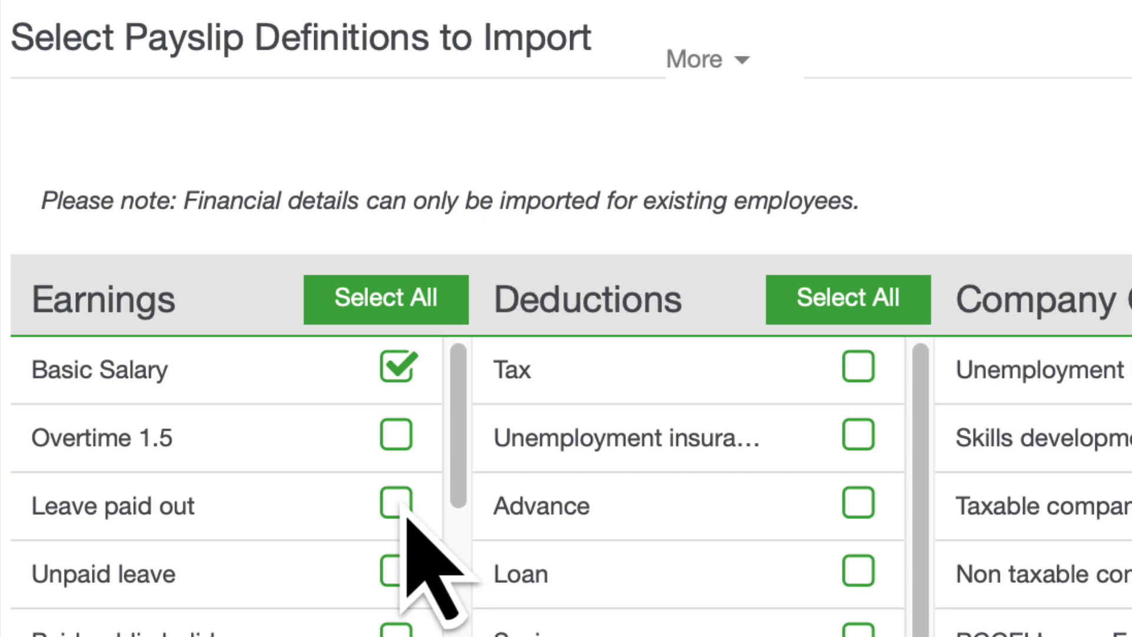
{"action": "left_click", "coordinate": [399, 504]}
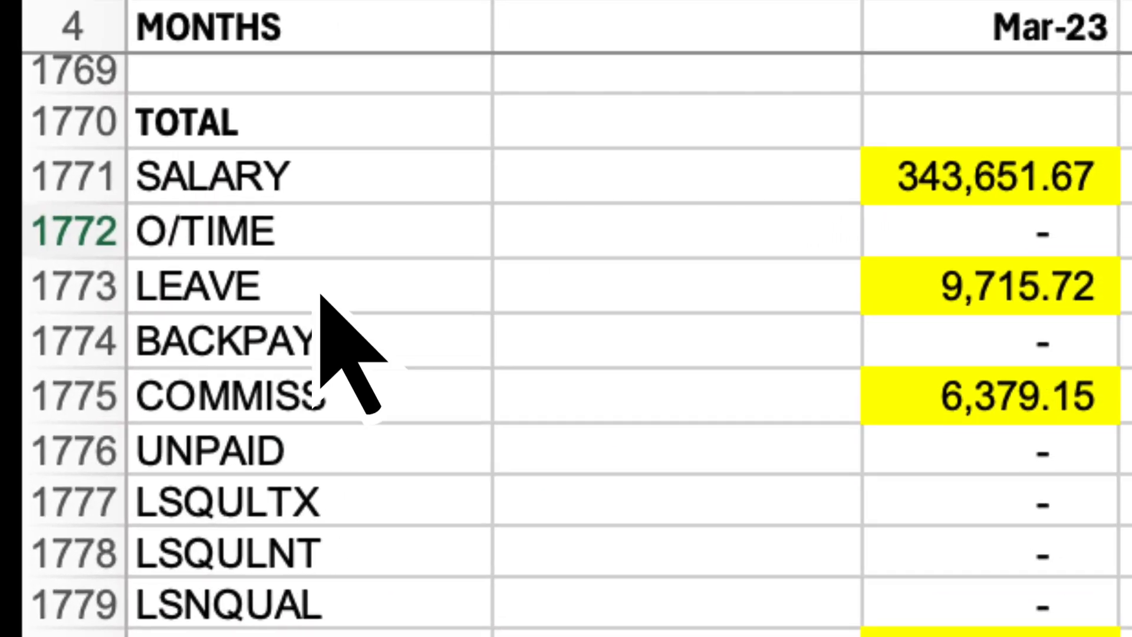
{"action": "scroll", "coordinate": [321, 298], "scroll_direction": "down", "scroll_amount": 1}
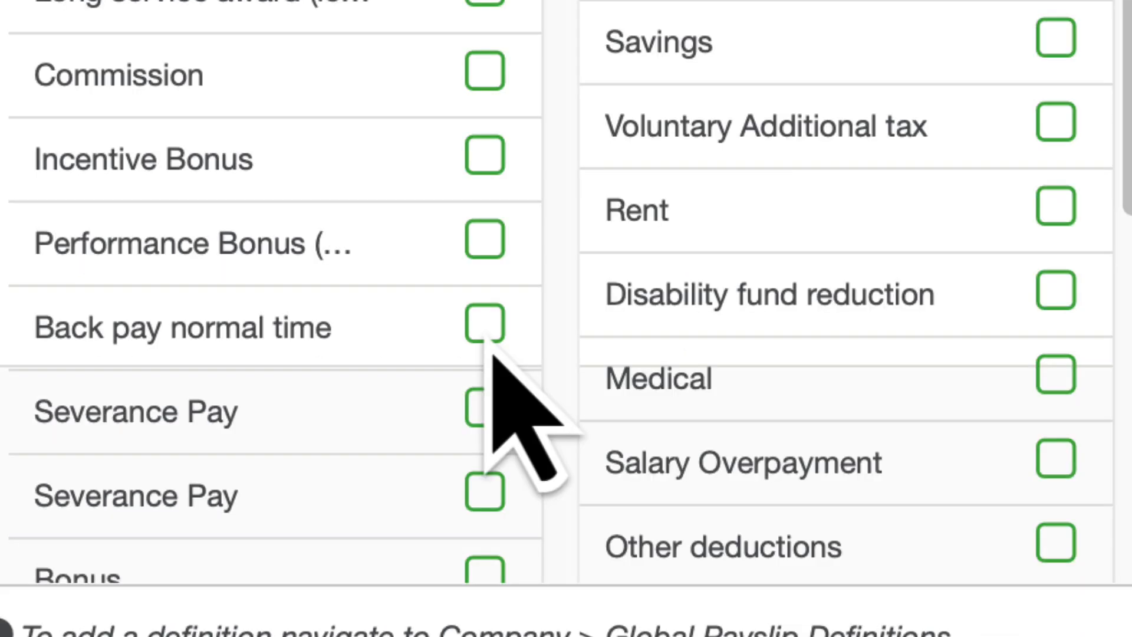
{"action": "left_click", "coordinate": [486, 330]}
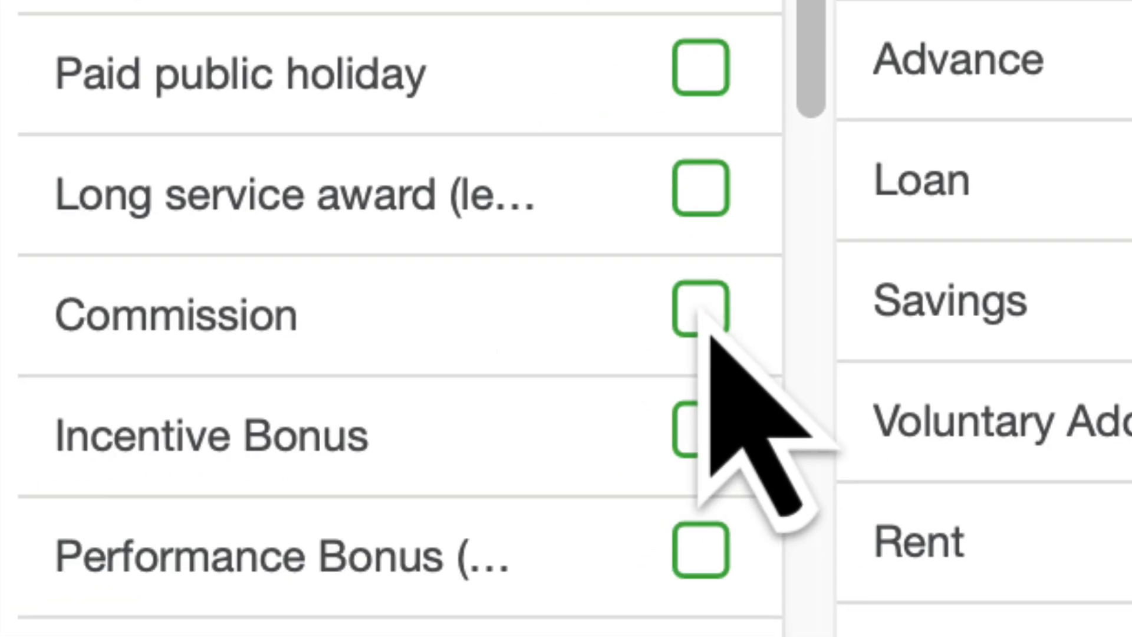
{"action": "left_click", "coordinate": [707, 306]}
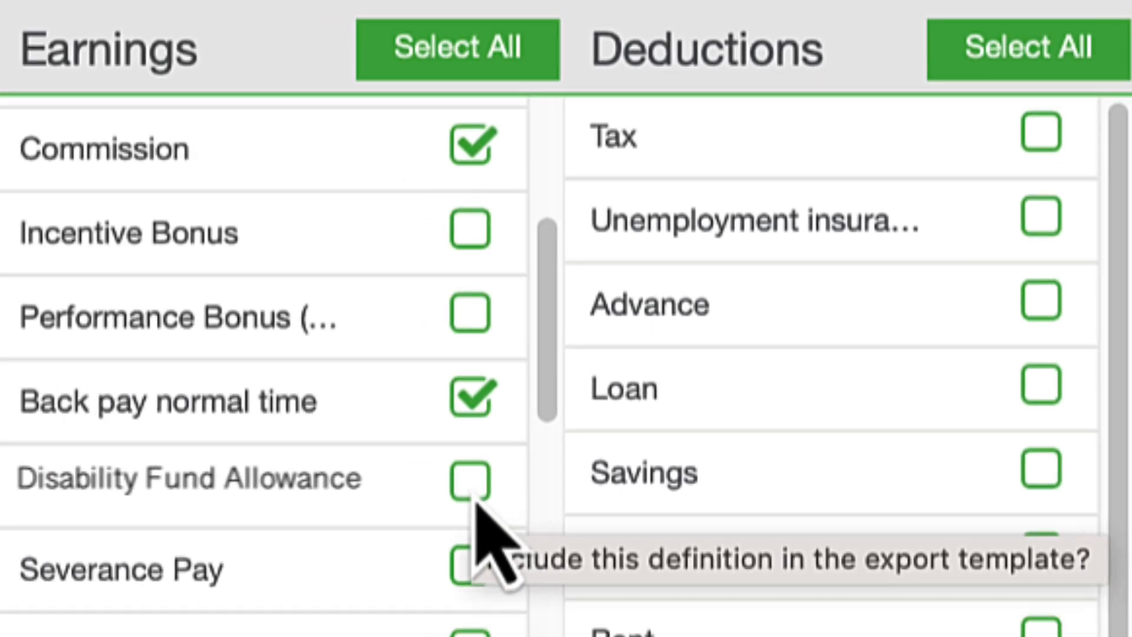
{"action": "left_click", "coordinate": [472, 493]}
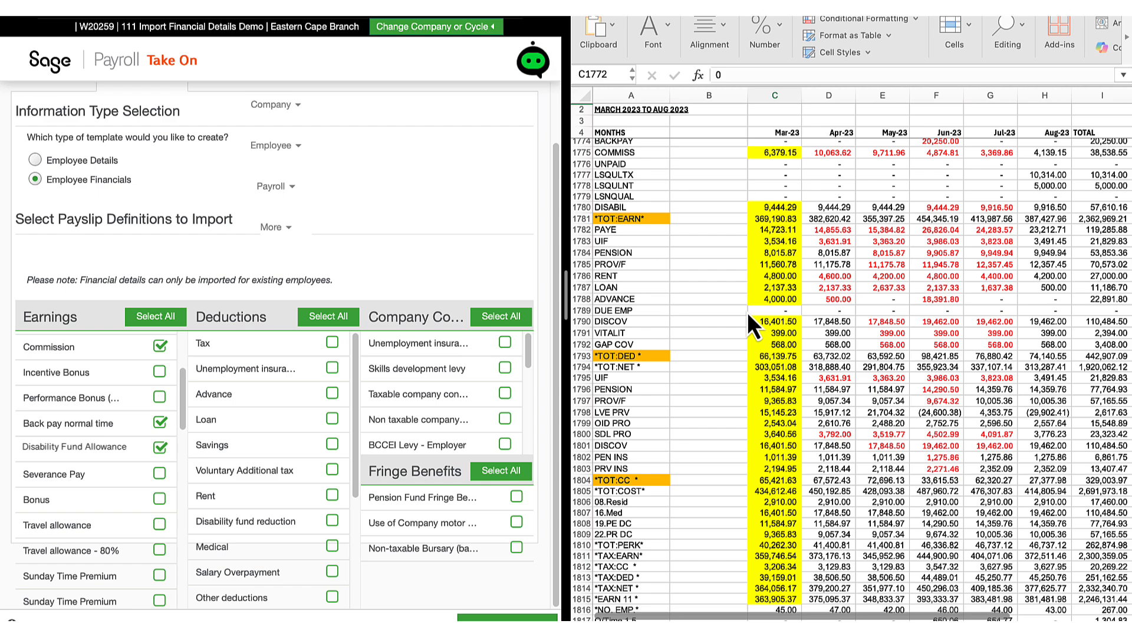
- Check the deduction rows in the March 2023 report and include the Tax and Unemployment insurance fund deductions in the template
{"action": "scroll", "coordinate": [710, 195], "scroll_direction": "up", "scroll_amount": 2}
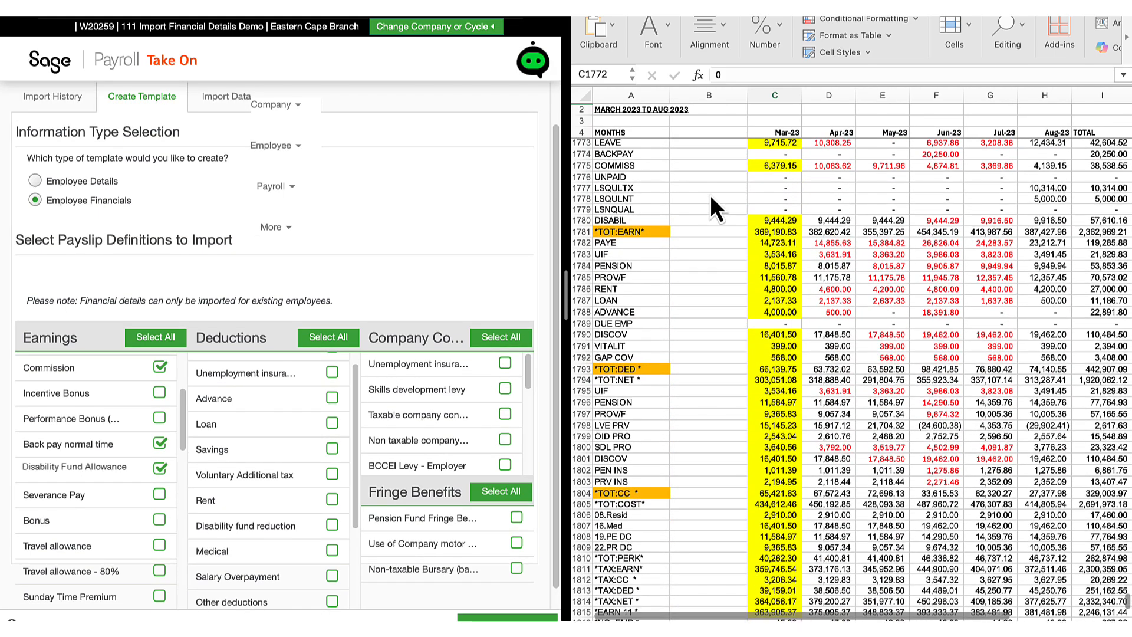
{"action": "scroll", "coordinate": [710, 195], "scroll_direction": "down", "scroll_amount": 5}
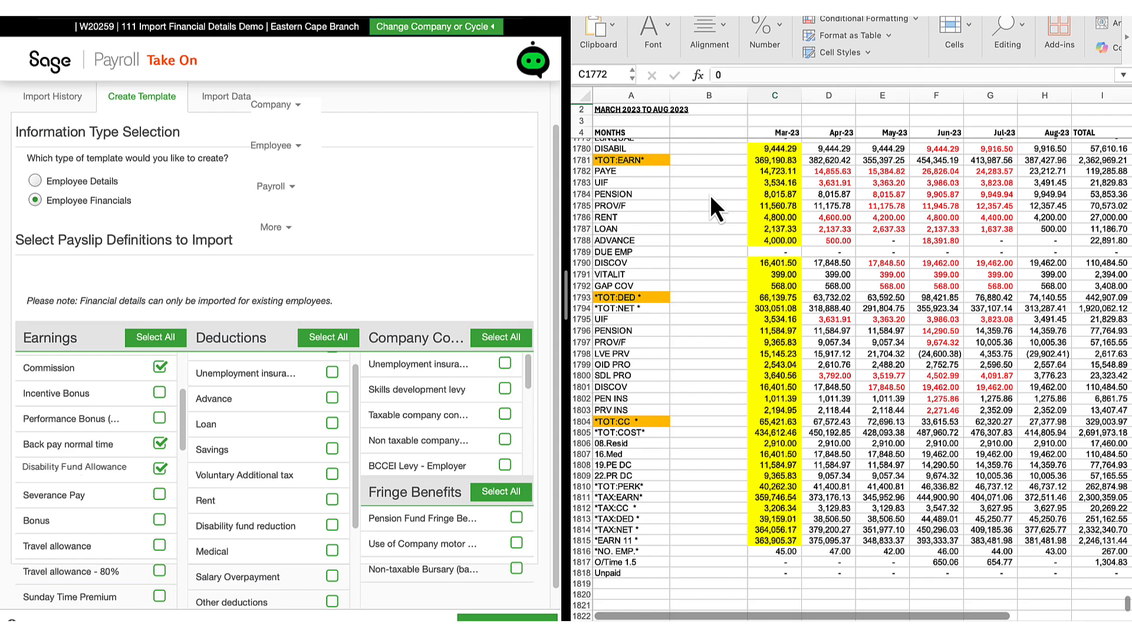
{"action": "scroll", "coordinate": [710, 195], "scroll_direction": "down", "scroll_amount": 2}
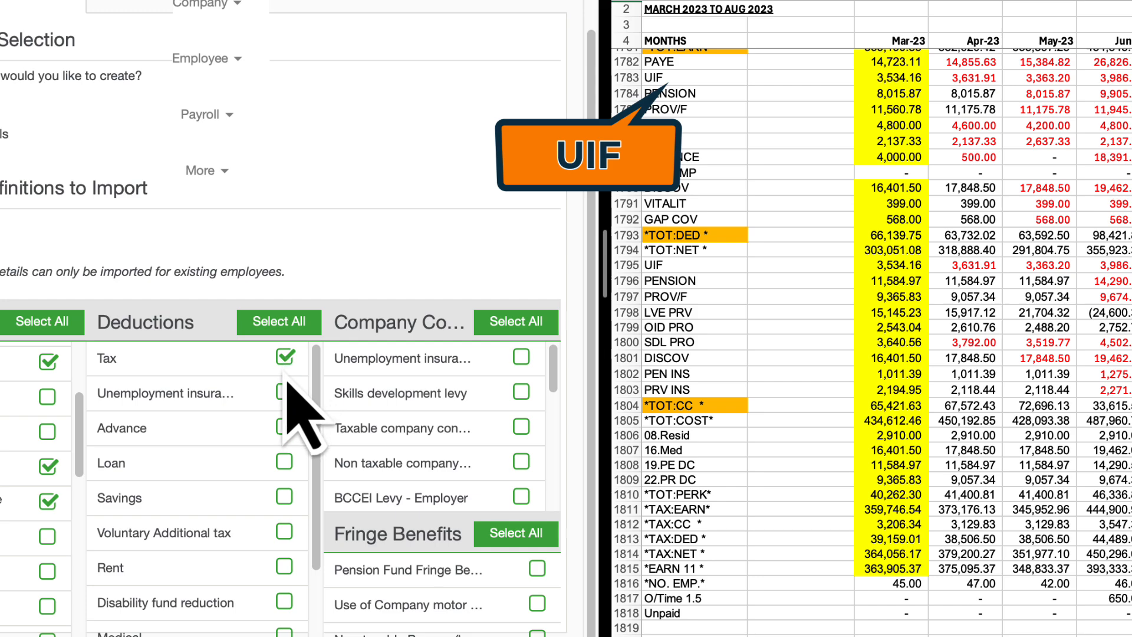
{"action": "left_click", "coordinate": [285, 394]}
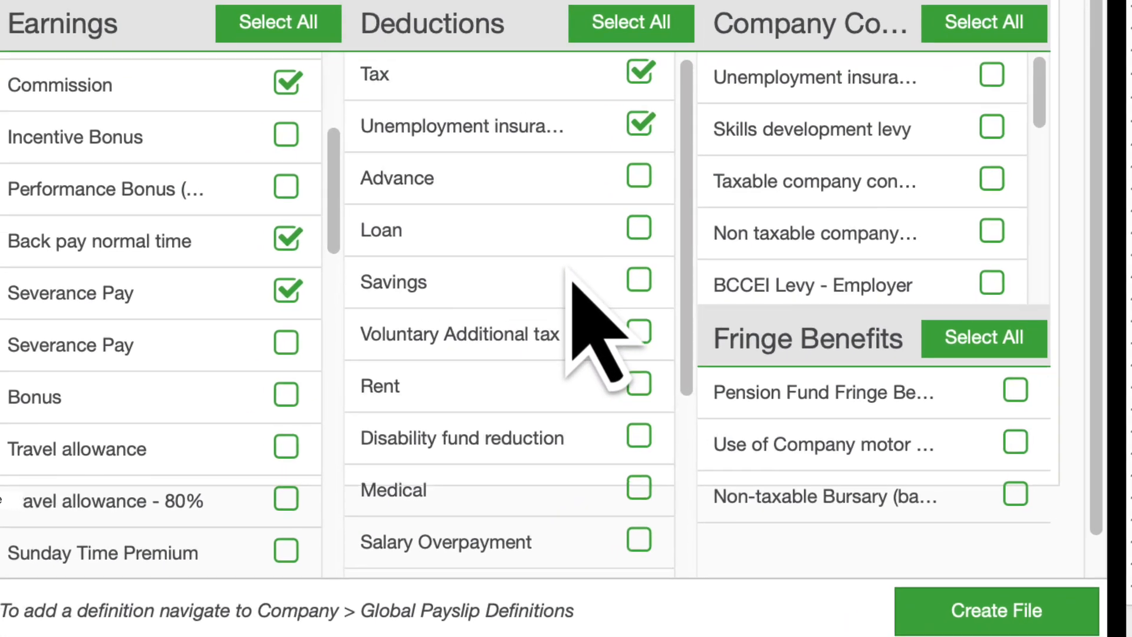
- Include the Rent, Loan and Advance deductions in the import template
{"action": "scroll", "coordinate": [281, 448], "scroll_direction": "down", "scroll_amount": 1}
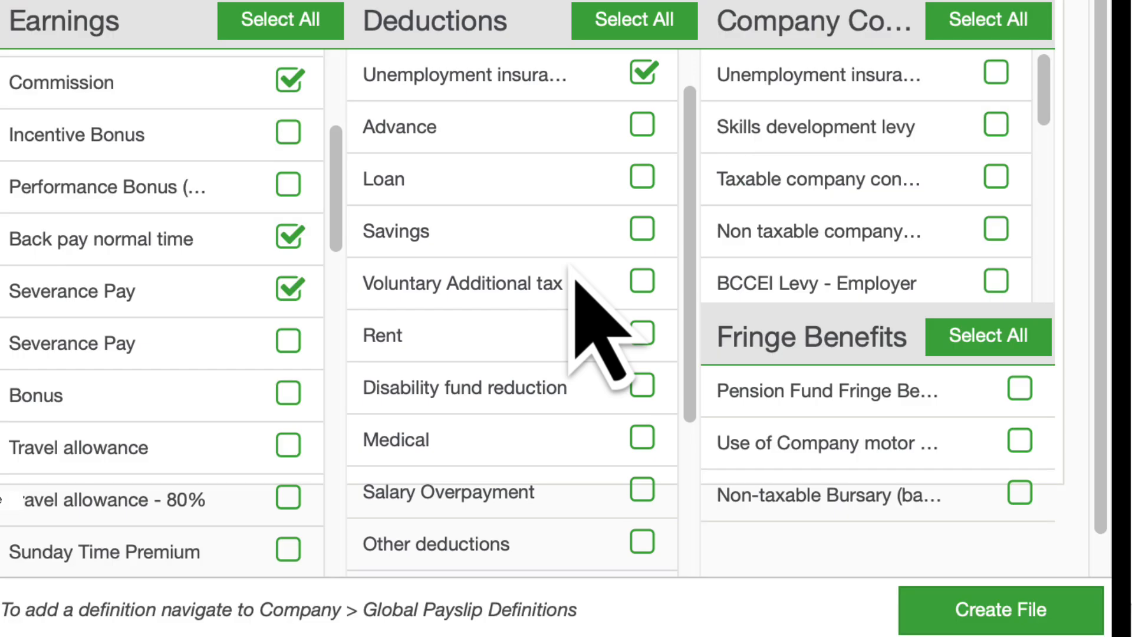
{"action": "scroll", "coordinate": [571, 270], "scroll_direction": "down", "scroll_amount": 1}
{"action": "scroll", "coordinate": [384, 463], "scroll_direction": "down", "scroll_amount": 3}
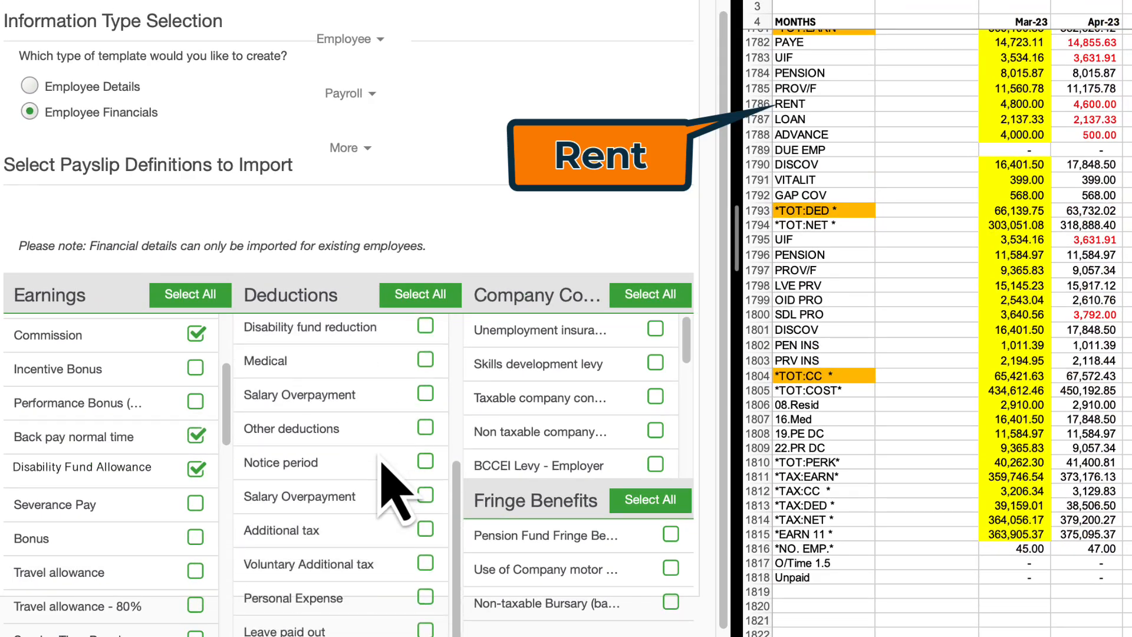
{"action": "scroll", "coordinate": [389, 413], "scroll_direction": "up", "scroll_amount": 2}
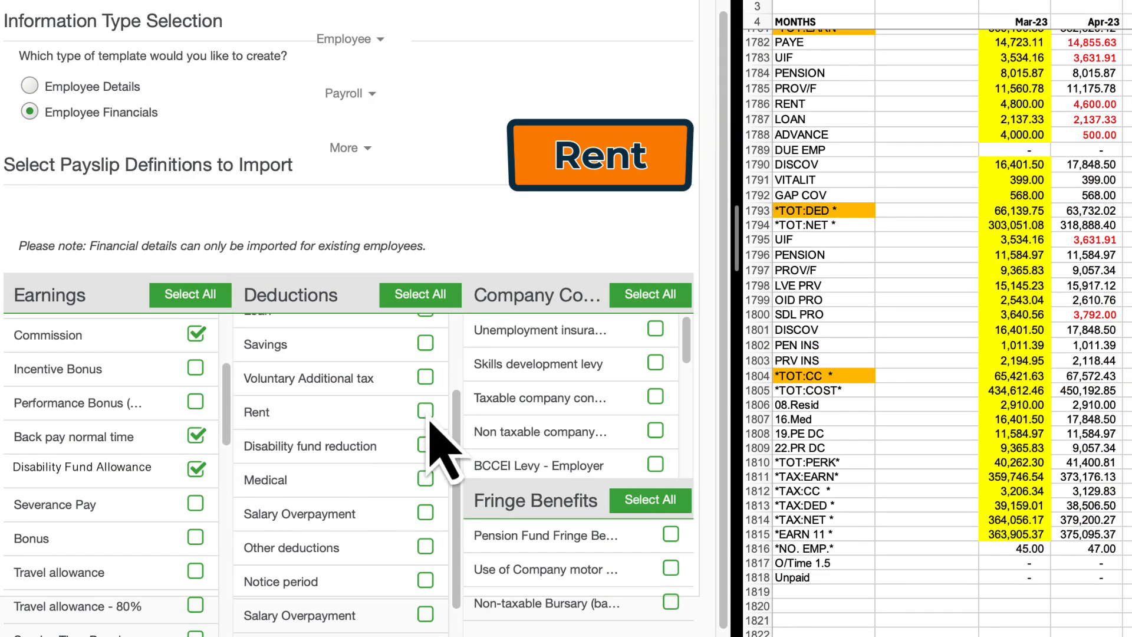
{"action": "left_click", "coordinate": [427, 416]}
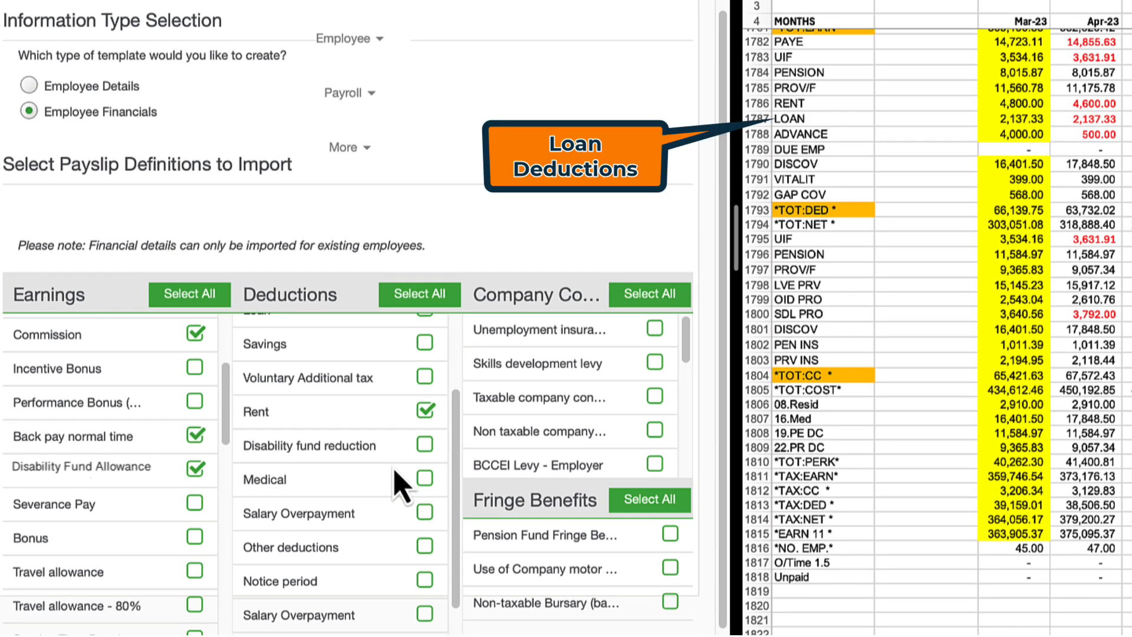
{"action": "scroll", "coordinate": [401, 471], "scroll_direction": "down", "scroll_amount": 4}
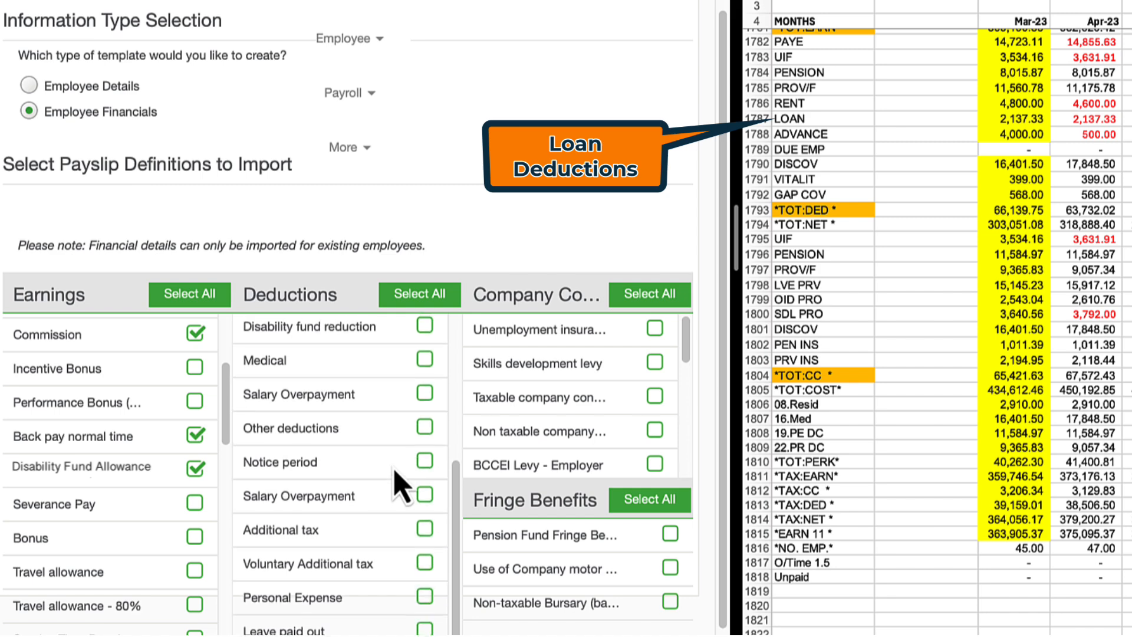
{"action": "scroll", "coordinate": [401, 485], "scroll_direction": "down", "scroll_amount": 1}
{"action": "scroll", "coordinate": [401, 485], "scroll_direction": "up", "scroll_amount": 7}
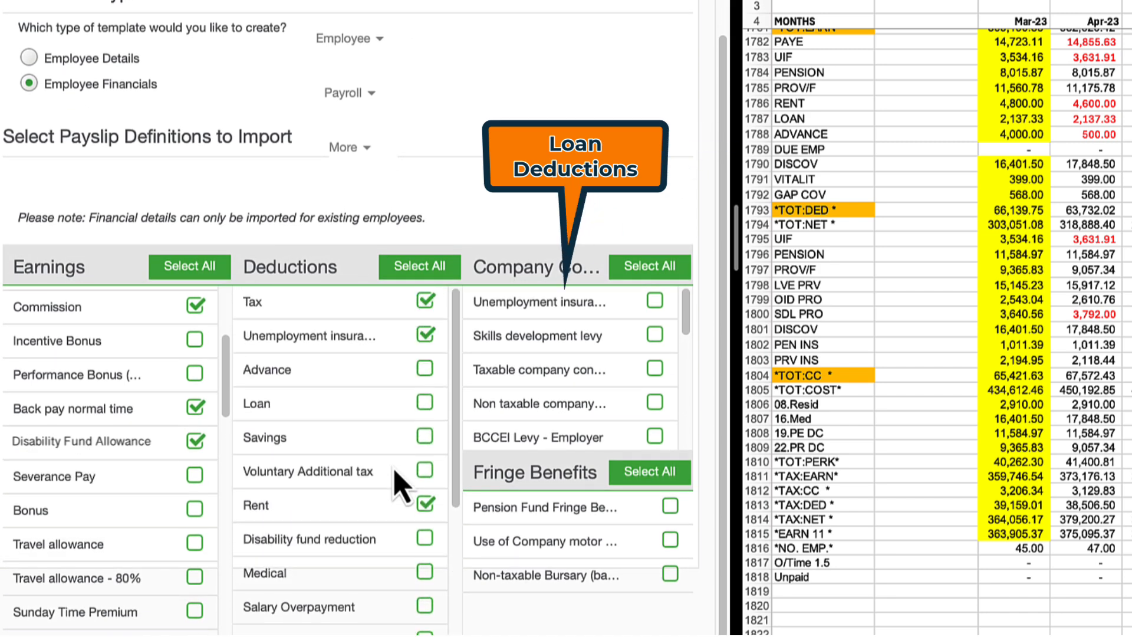
{"action": "left_click", "coordinate": [425, 403]}
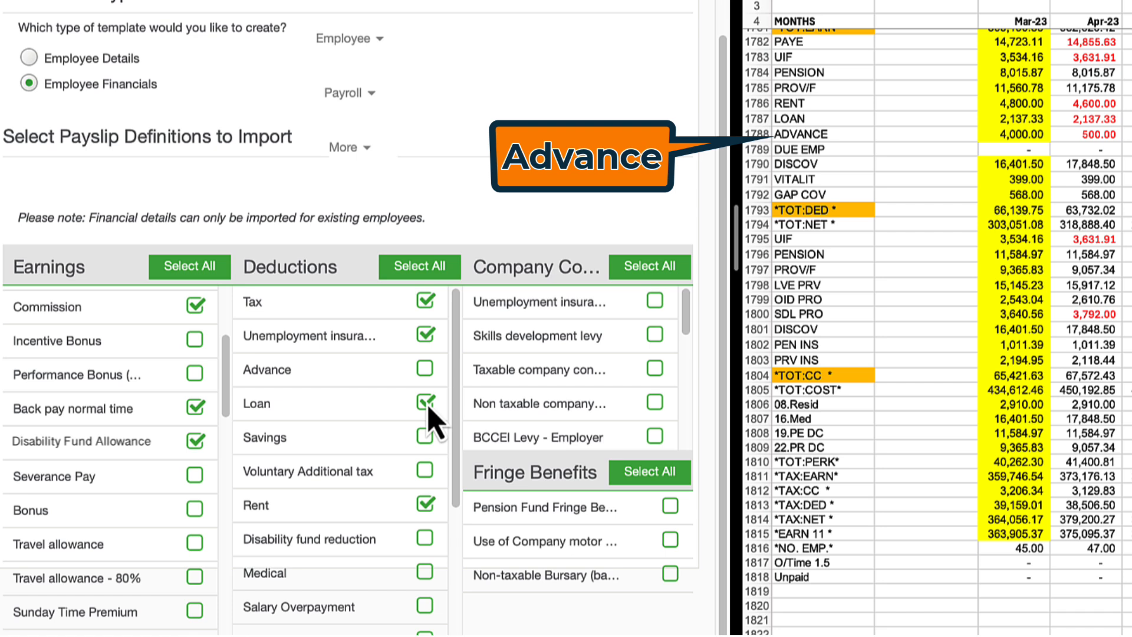
{"action": "left_click", "coordinate": [426, 367]}
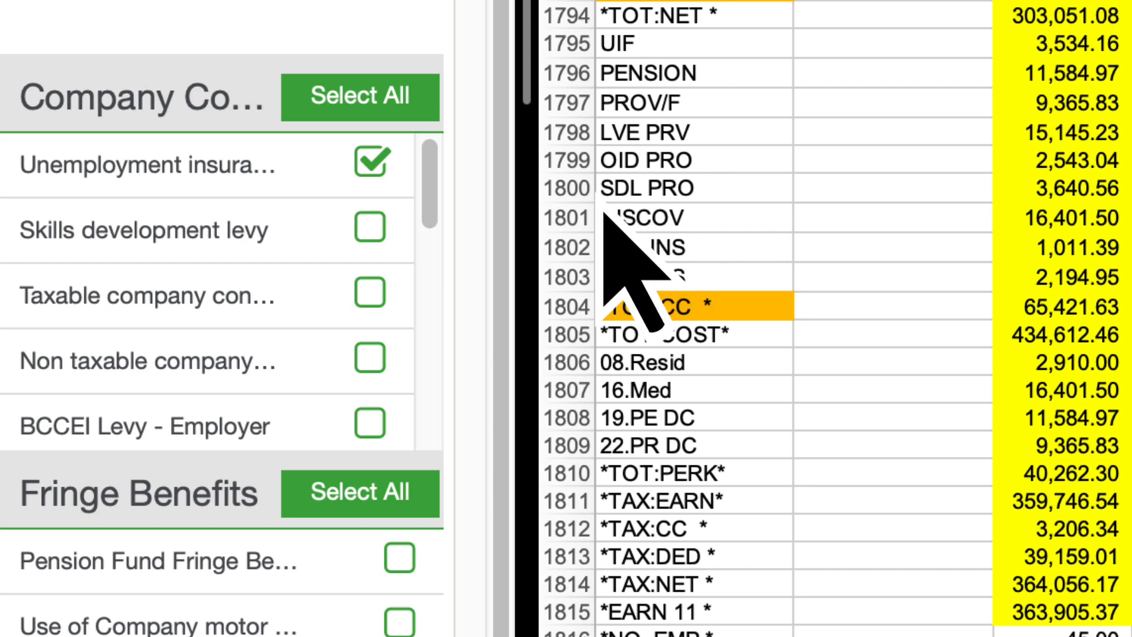
- Include the unemployment insurance and skills development levy company contributions, and create the import template file
{"action": "left_click", "coordinate": [387, 254]}
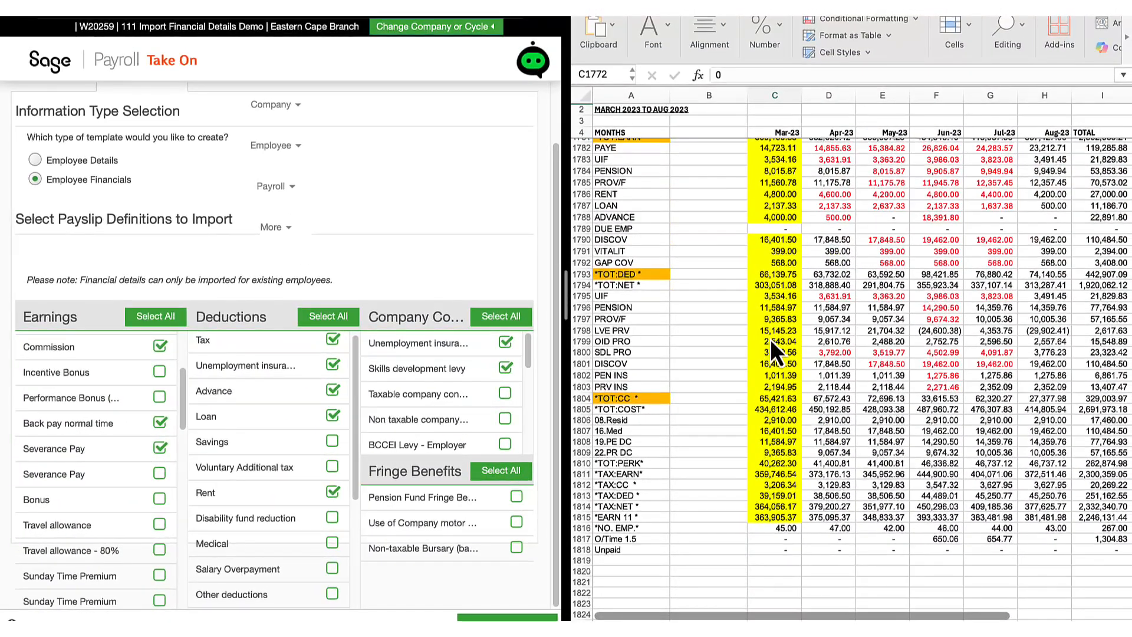
{"action": "scroll", "coordinate": [819, 315], "scroll_direction": "down", "scroll_amount": 1}
{"action": "scroll", "coordinate": [770, 340], "scroll_direction": "down", "scroll_amount": 1}
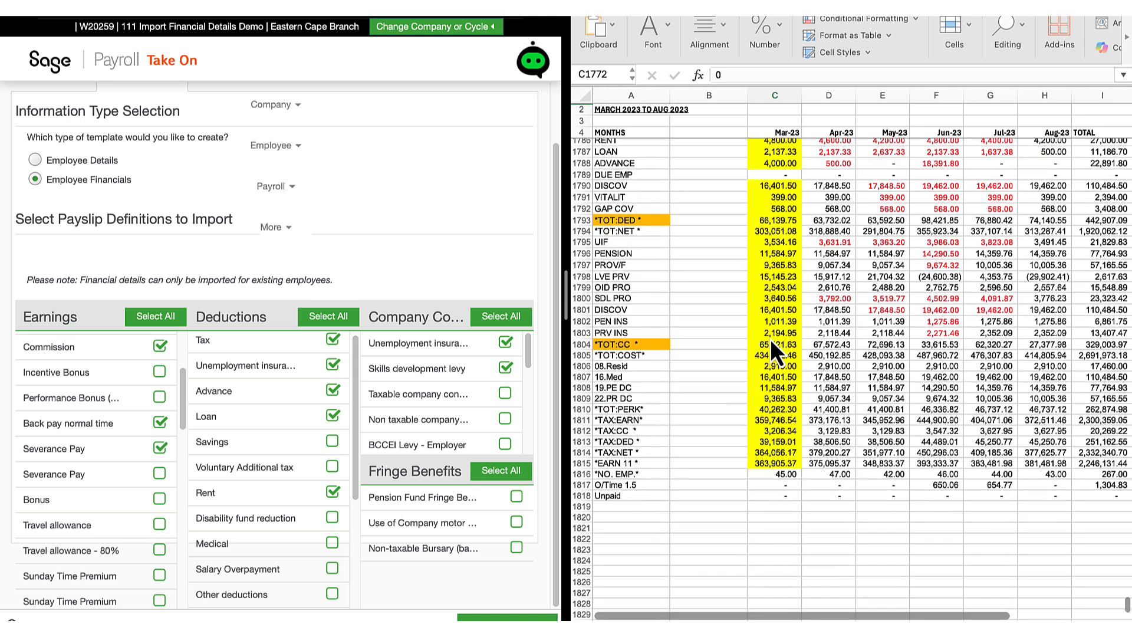
{"action": "scroll", "coordinate": [770, 339], "scroll_direction": "down", "scroll_amount": 1}
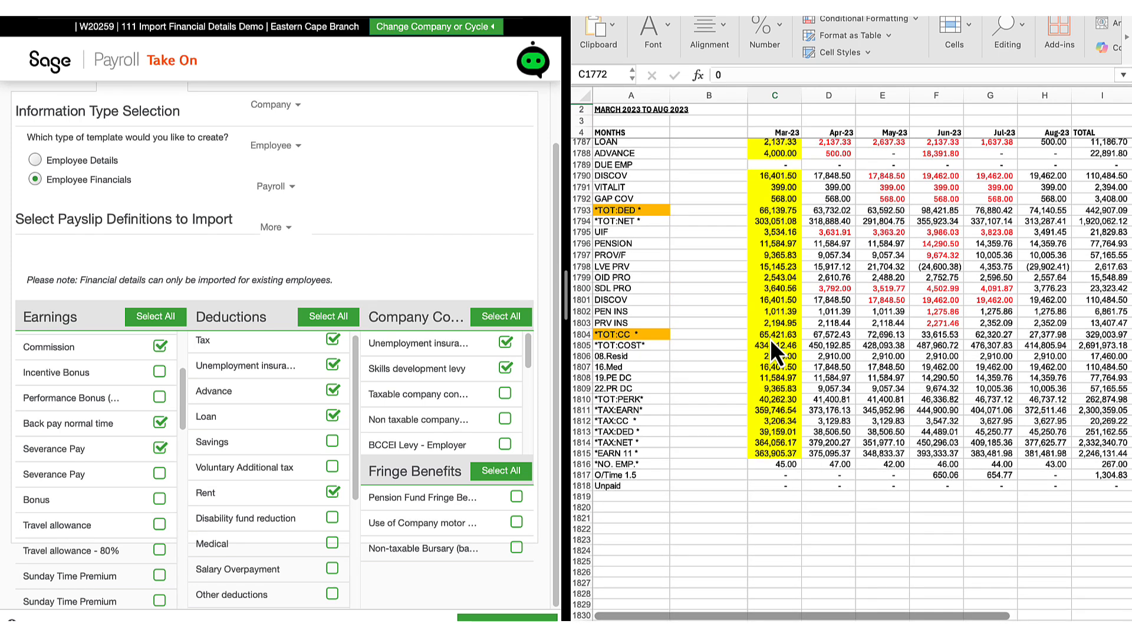
{"action": "scroll", "coordinate": [770, 339], "scroll_direction": "down", "scroll_amount": 2}
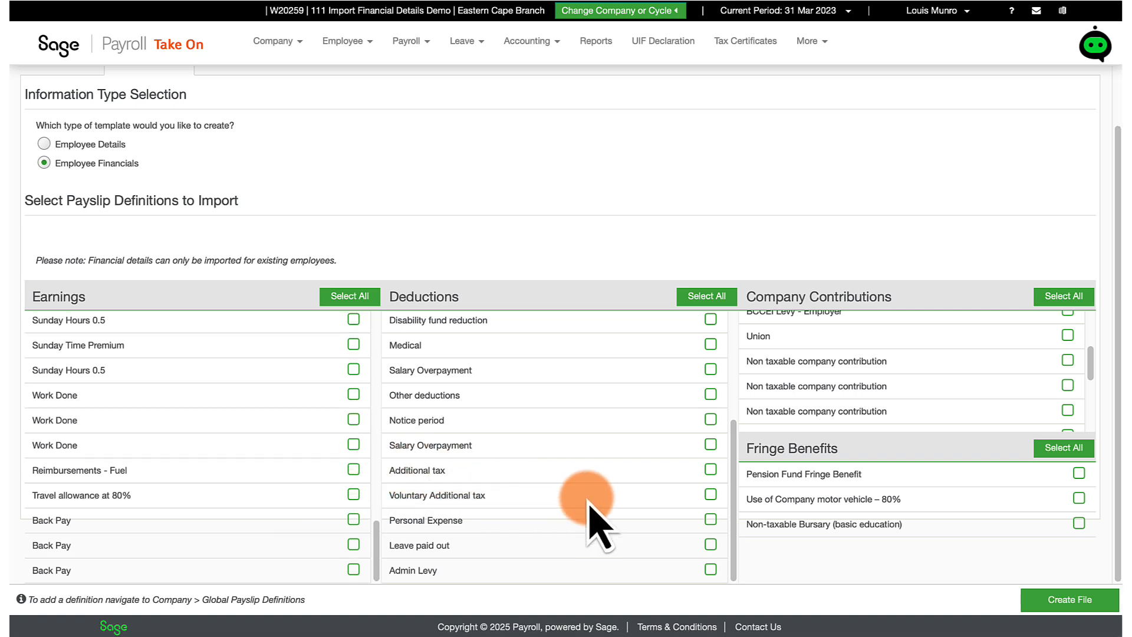
{"action": "left_click", "coordinate": [1031, 600]}
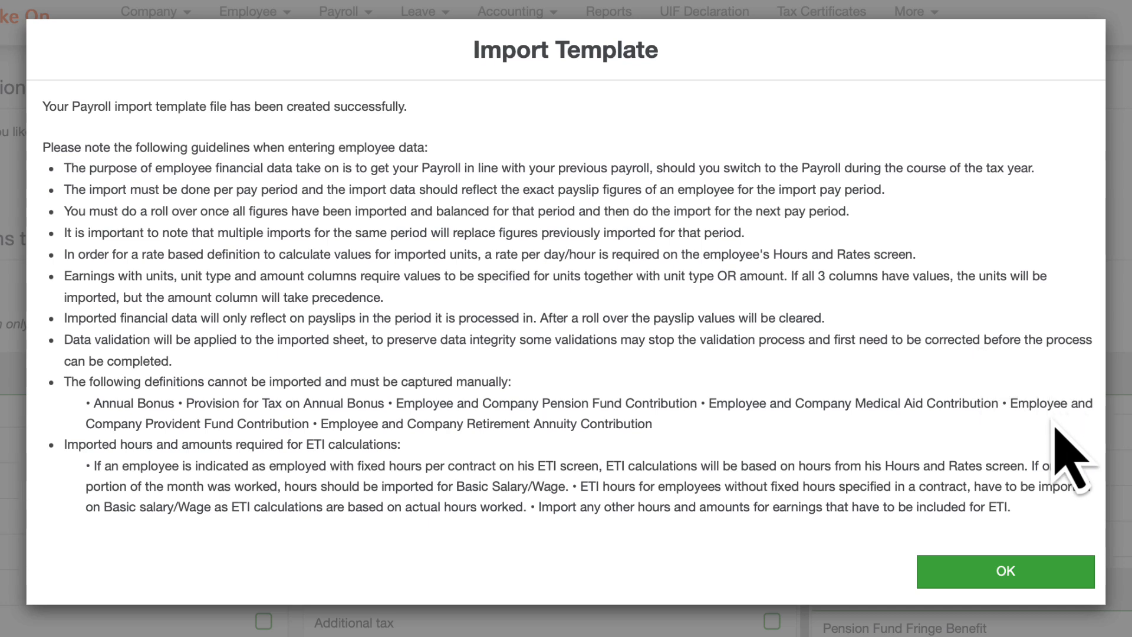
{"action": "left_click", "coordinate": [1023, 576]}
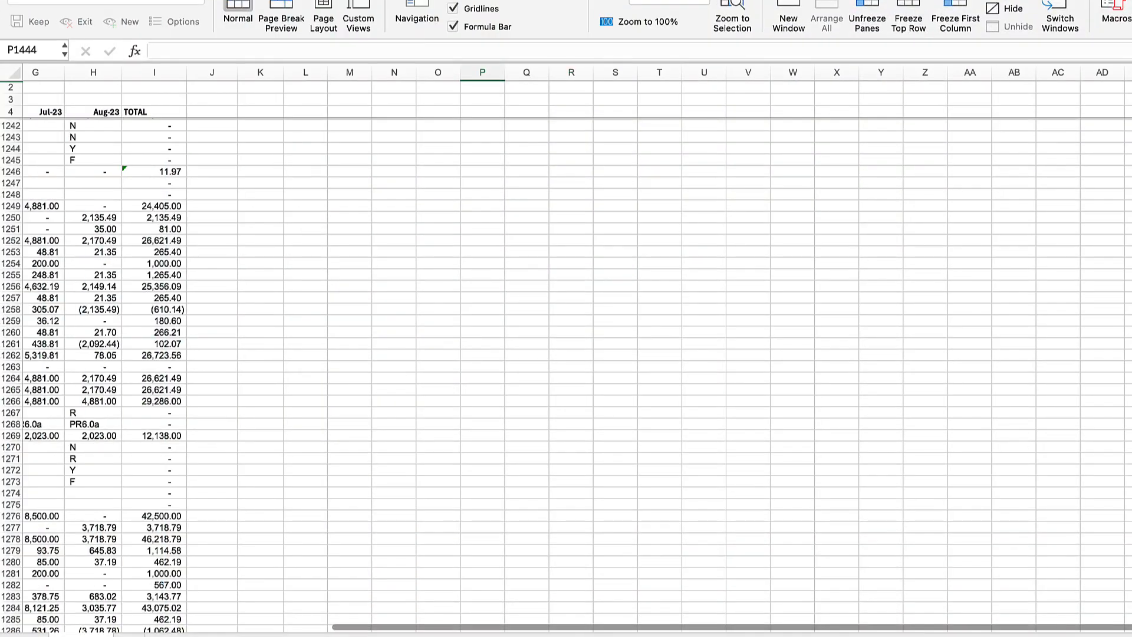
- Copy the employee code from cell A601 of the March to August 2023 sheet into cell A28 of the import.financial workbook
{"action": "scroll", "coordinate": [312, 309], "scroll_direction": "up", "scroll_amount": 20}
{"action": "scroll", "coordinate": [313, 309], "scroll_direction": "left", "scroll_amount": 8}
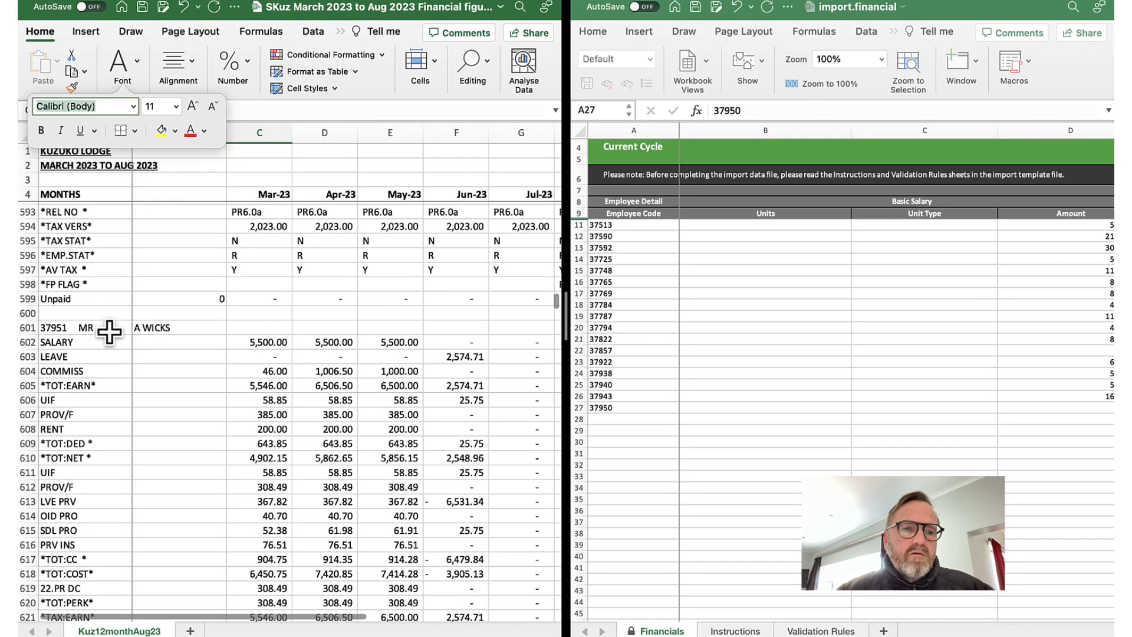
{"action": "left_click", "coordinate": [106, 330]}
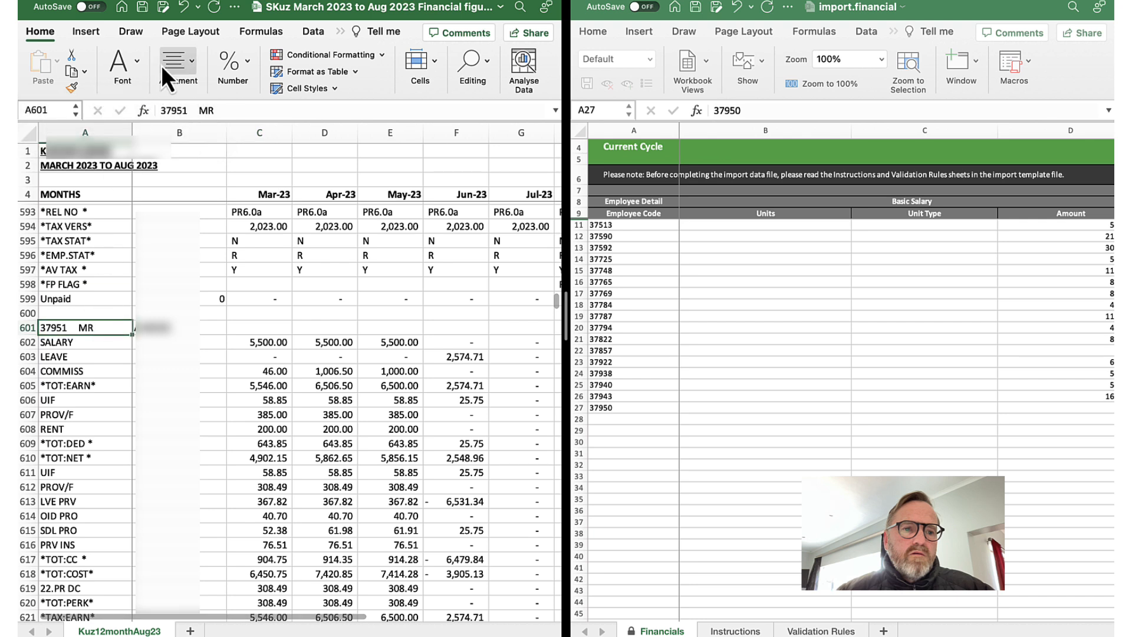
{"action": "left_click_drag", "start_coordinate": [184, 109], "coordinate": [156, 111]}
{"action": "key", "text": "super+c"}
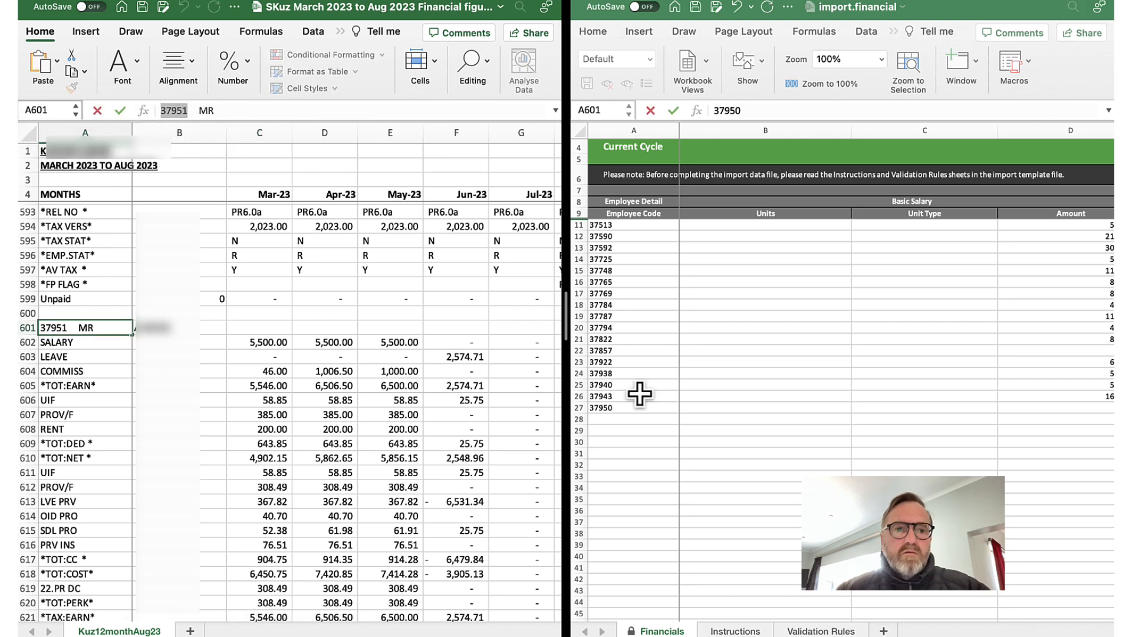
{"action": "left_click", "coordinate": [629, 418]}
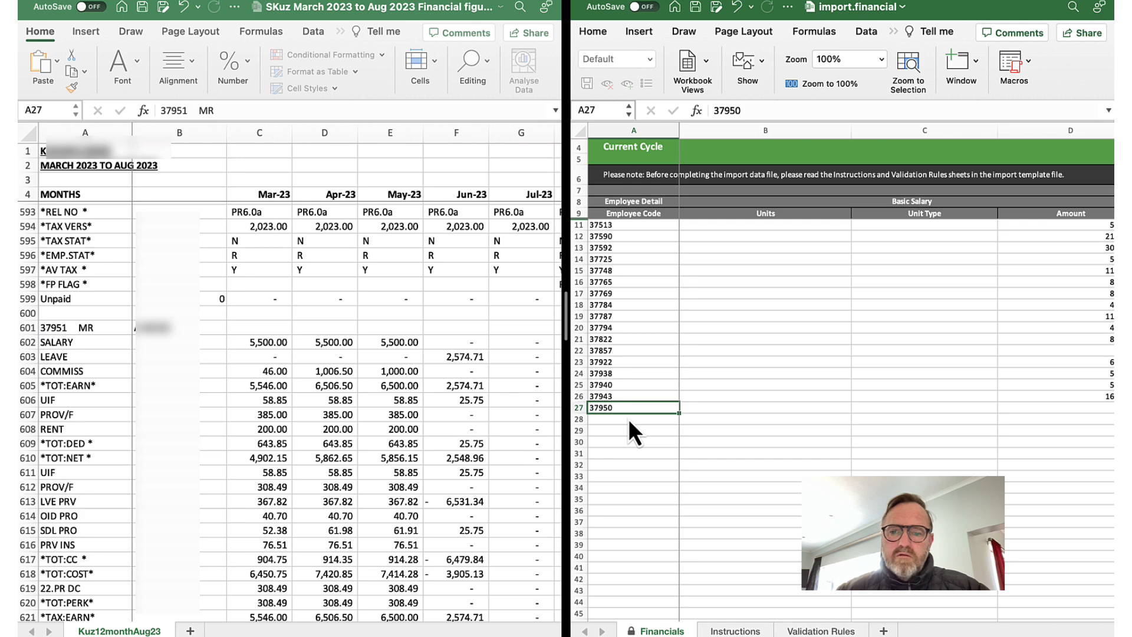
{"action": "left_click", "coordinate": [626, 419]}
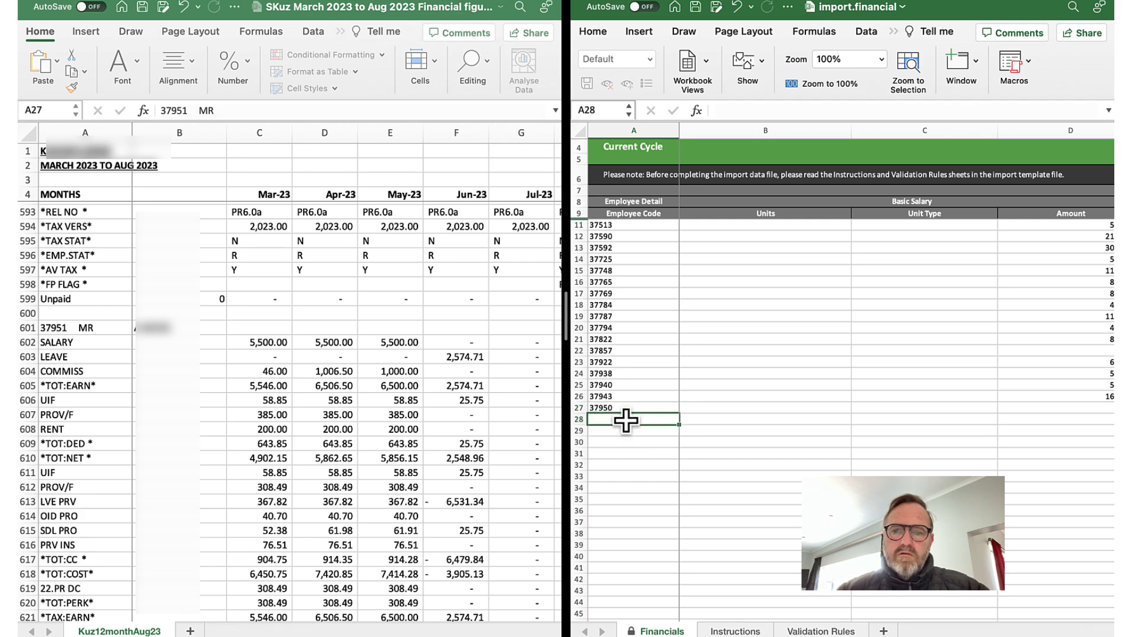
{"action": "key", "text": "super+v"}
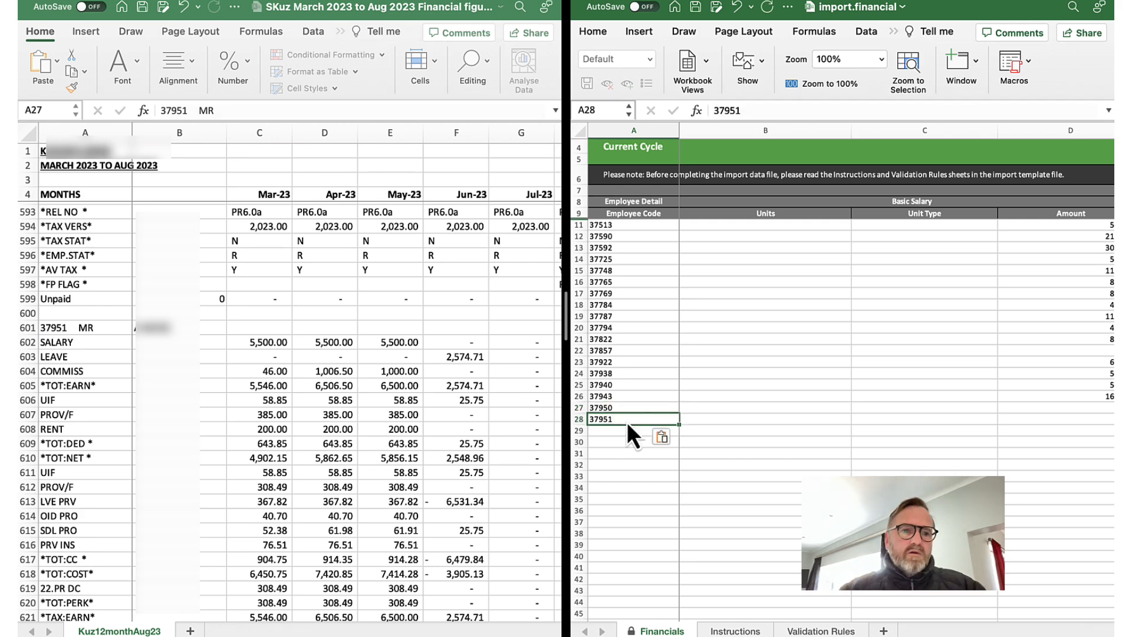
- Copy the employee's March 2023 salary of 5,500.00 from cell C602 into the Basic Salary amount in row 28 of the import sheet
{"action": "key", "text": "Right"}
{"action": "key", "text": "Right"}
{"action": "key", "text": "Right"}
{"action": "key", "text": "Right"}
{"action": "left_click", "coordinate": [260, 342]}
{"action": "key", "text": "super+c"}
{"action": "left_click", "coordinate": [741, 418]}
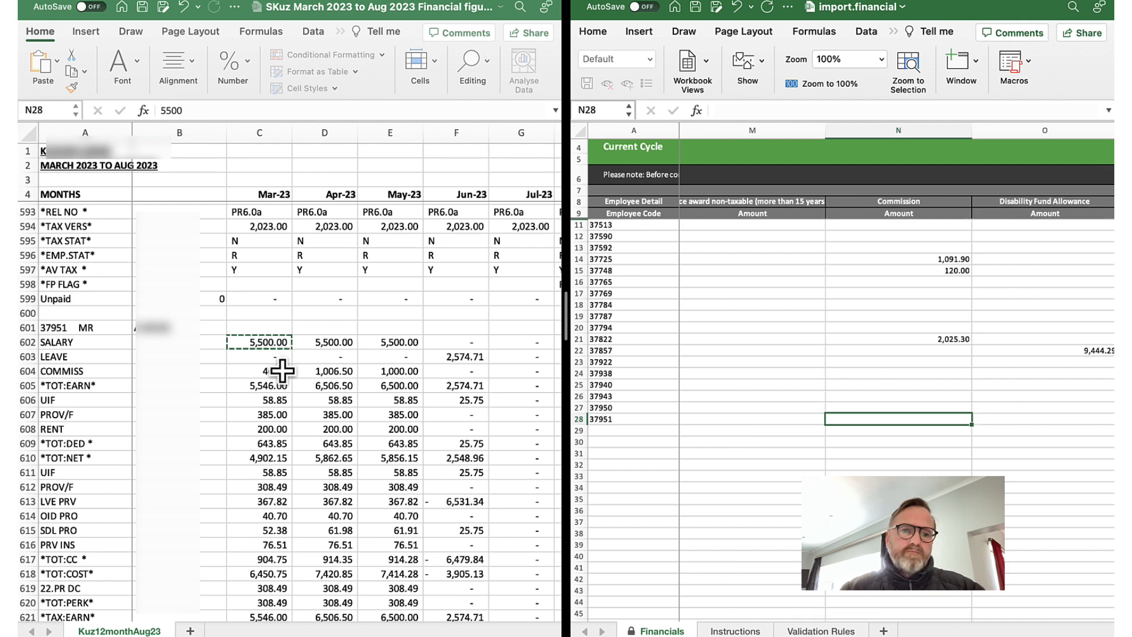
- Copy the employee's March 2023 commission of 46.00 into the Commission amount in cell N28 of the import sheet
{"action": "left_click", "coordinate": [282, 370]}
{"action": "key", "text": "super+c"}
{"action": "left_click", "coordinate": [889, 421]}
{"action": "key", "text": "super+v"}
- Copy the employee's March 2023 UIF deduction of 58.85 from cell C606 into the UIF deduction amount in row 28 of the import sheet
{"action": "key", "text": "Right"}
{"action": "key", "text": "Right"}
{"action": "key", "text": "Right"}
{"action": "left_click", "coordinate": [258, 403]}
{"action": "key", "text": "super+c"}
{"action": "left_click", "coordinate": [870, 423]}
{"action": "key", "text": "super+v"}
{"action": "key", "text": "Right"}
{"action": "key", "text": "Right"}
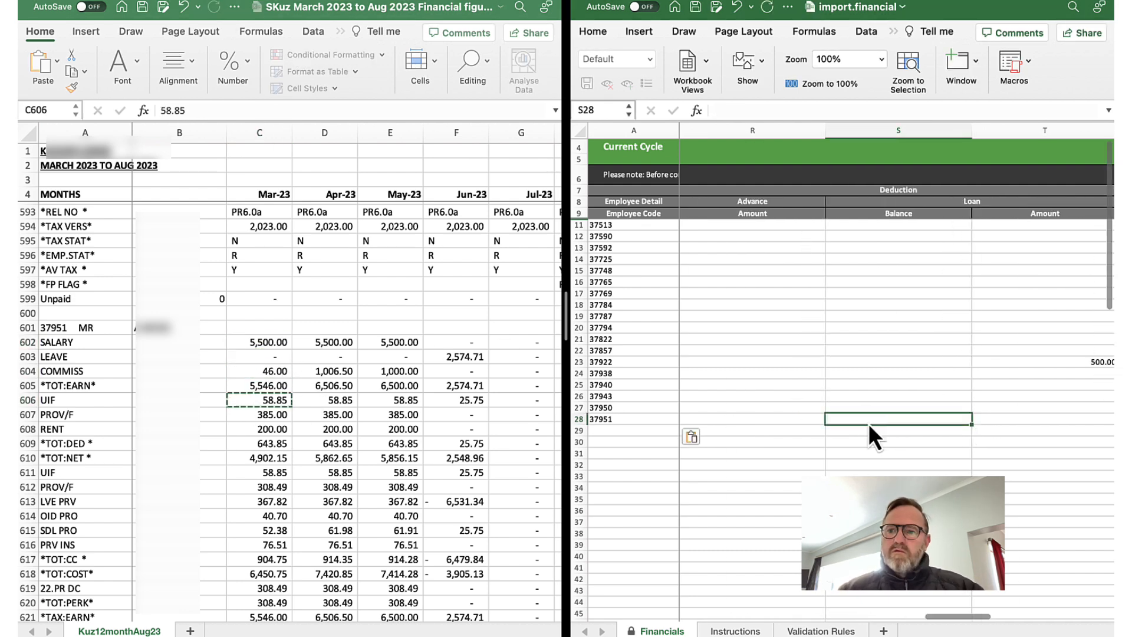
- Paste the 58.85 UIF amount into the company contribution's Unemployment insurance fund amount in cell W28 of the import sheet
{"action": "key", "text": "Right"}
{"action": "key", "text": "Right"}
{"action": "key", "text": "Right"}
{"action": "key", "text": "Right"}
{"action": "key", "text": "super+v"}
- Copy the employee's March 2023 SDL of 52.38 from cell C615 into the Skills development levy amount in cell X28
{"action": "scroll", "coordinate": [303, 430], "scroll_direction": "down", "scroll_amount": 3}
{"action": "left_click", "coordinate": [259, 398]}
{"action": "key", "text": "super+c"}
{"action": "left_click", "coordinate": [912, 423]}
{"action": "key", "text": "super+v"}
{"action": "key", "text": "Down"}
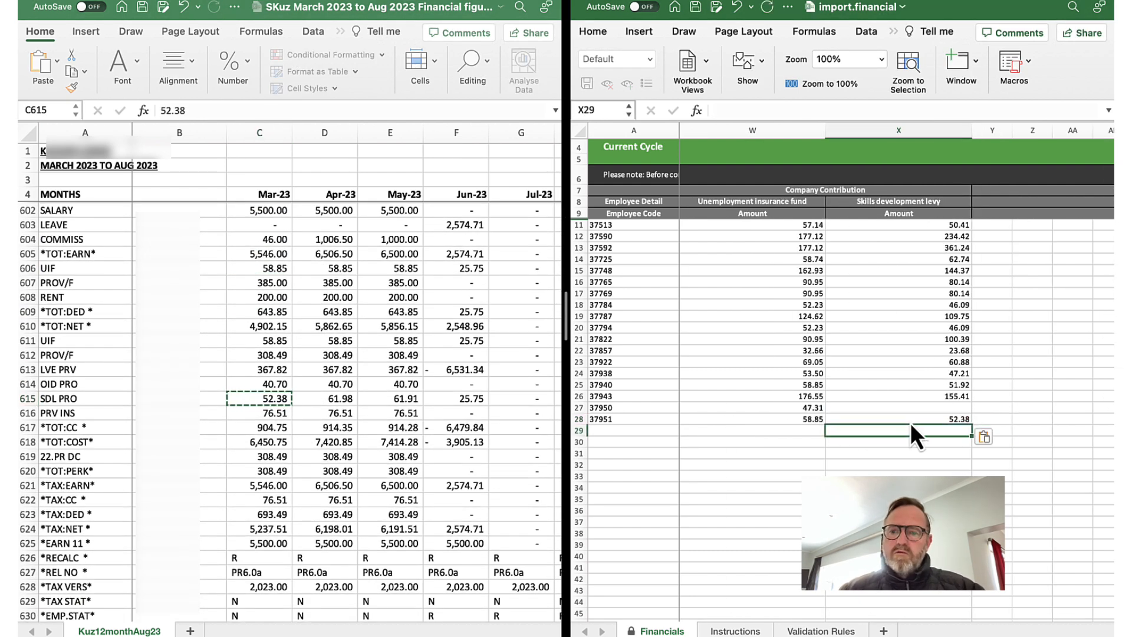
- Copy the next employee's code from cell A634 of the March to August 2023 sheet into cell A29 of the import sheet
{"action": "key", "text": "Home"}
{"action": "scroll", "coordinate": [118, 354], "scroll_direction": "down", "scroll_amount": 5}
{"action": "double_click", "coordinate": [56, 299]}
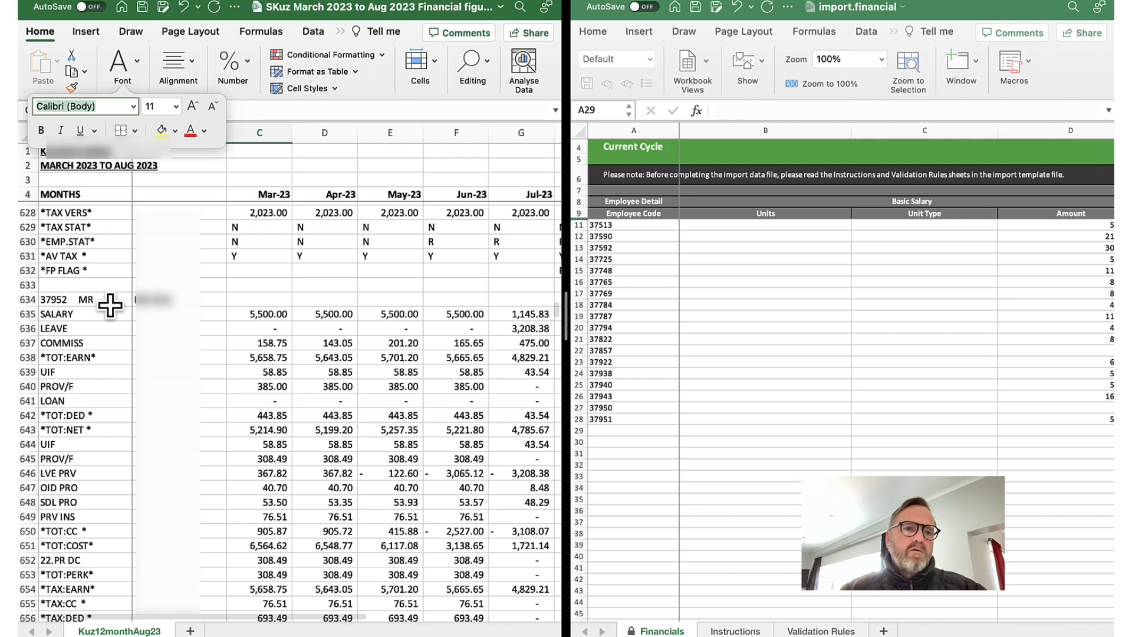
{"action": "key", "text": "super+c"}
{"action": "left_click", "coordinate": [644, 435]}
{"action": "key", "text": "super+v"}
- Copy the employee's March 2023 salary of 5,500.00 from cell C635 into the Basic Salary amount in row 29 of the import sheet
{"action": "key", "text": "Right"}
{"action": "key", "text": "Right"}
{"action": "key", "text": "Right"}
{"action": "key", "text": "Right"}
{"action": "key", "text": "Right"}
{"action": "key", "text": "Right"}
{"action": "key", "text": "Right"}
{"action": "left_click", "coordinate": [273, 316]}
{"action": "key", "text": "super+c"}
{"action": "left_click", "coordinate": [753, 446]}
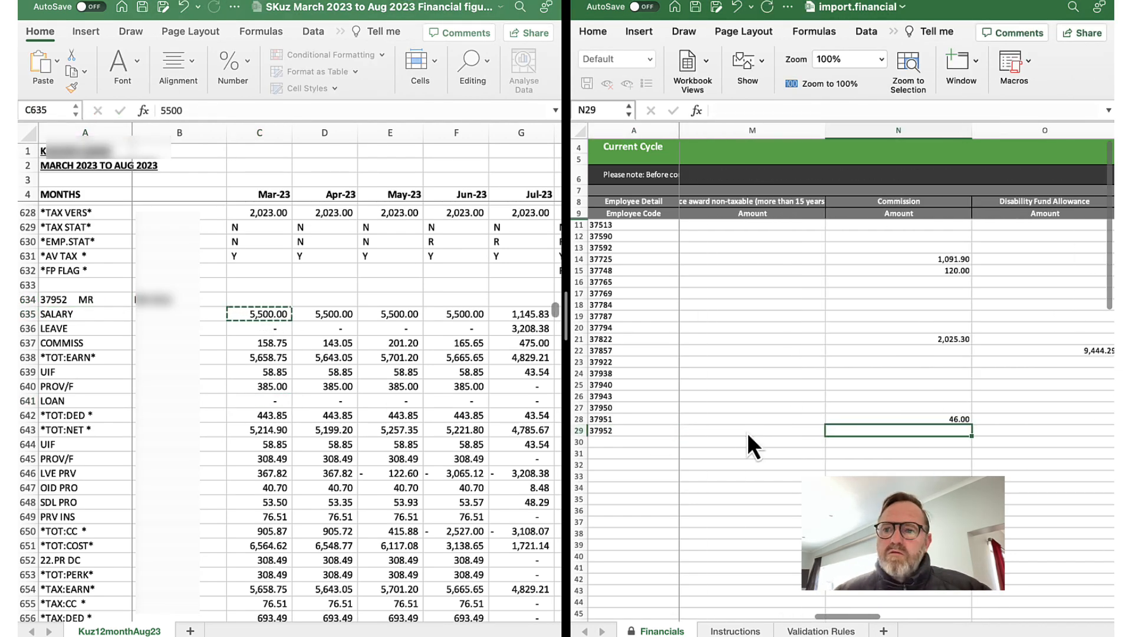
- Copy the employee's March 2023 commission of 158.75 from cell C637 into the Commission amount in cell N29 of the import sheet
{"action": "left_click", "coordinate": [273, 343]}
{"action": "key", "text": "super+c"}
{"action": "left_click", "coordinate": [936, 449]}
{"action": "key", "text": "super+v"}
- Select the employee's March 2023 UIF deduction in cell C639 as the source for row 29 of the import sheet
{"action": "key", "text": "Right"}
{"action": "key", "text": "Right"}
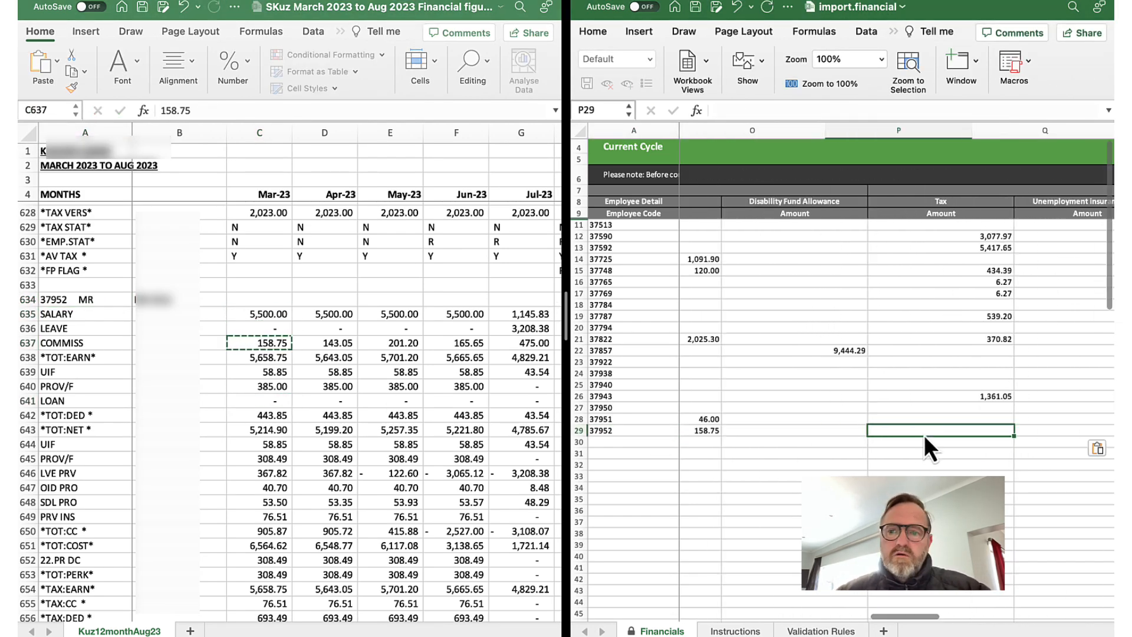
{"action": "left_click", "coordinate": [273, 372]}
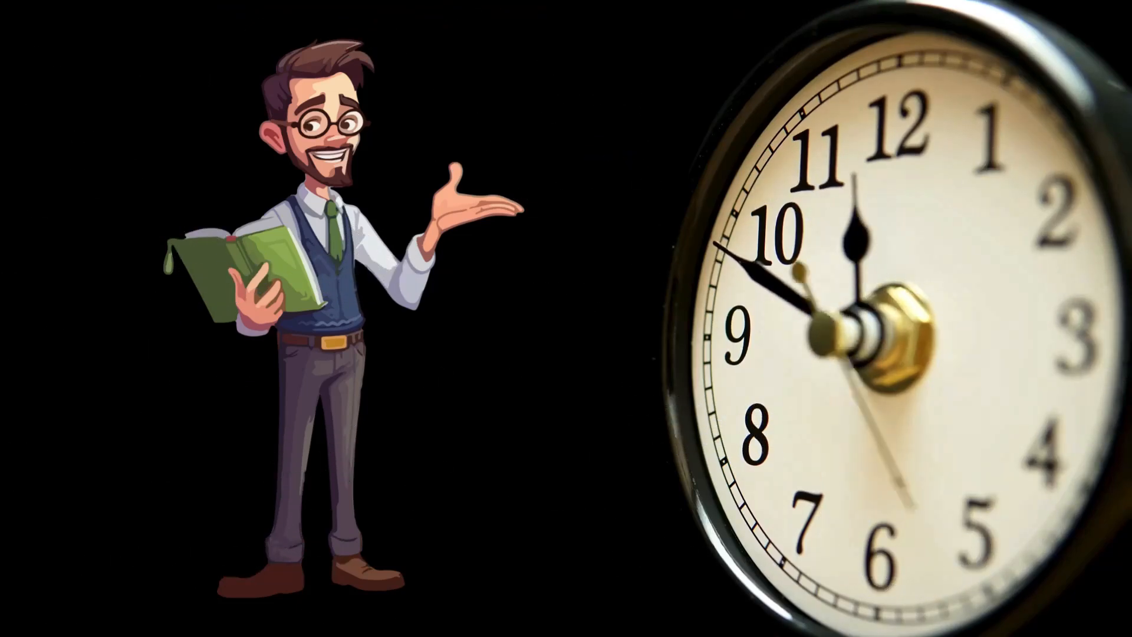
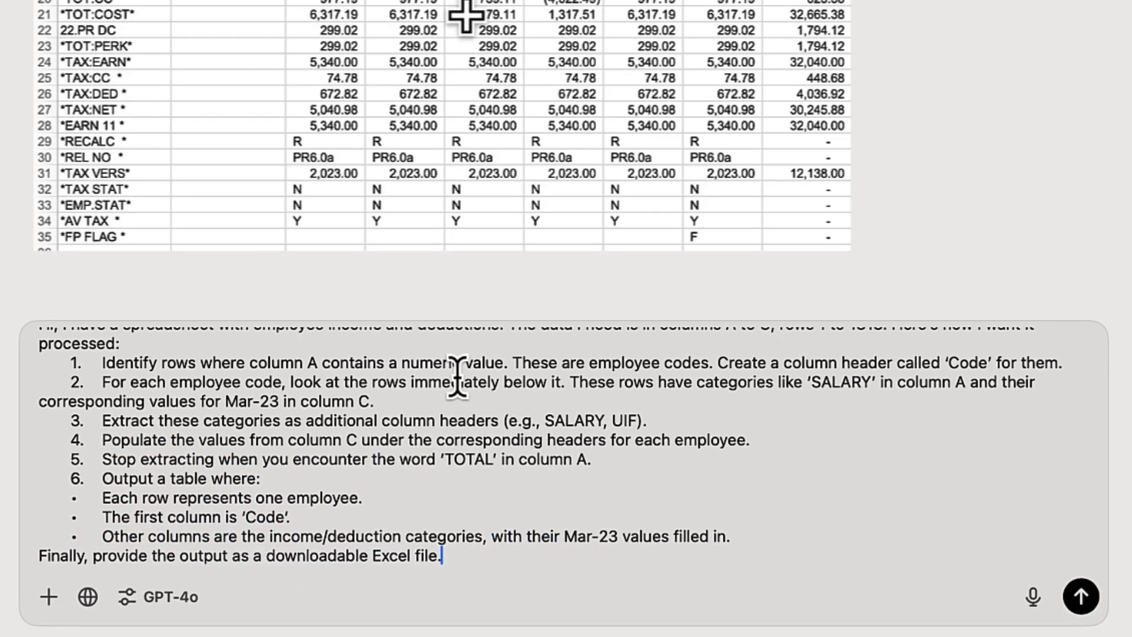
- In ChatGPT, attach Employee Income and deductions Import Demo.xlsx from Downloads to the prepared extraction prompt and send it
{"action": "left_click", "coordinate": [49, 600]}
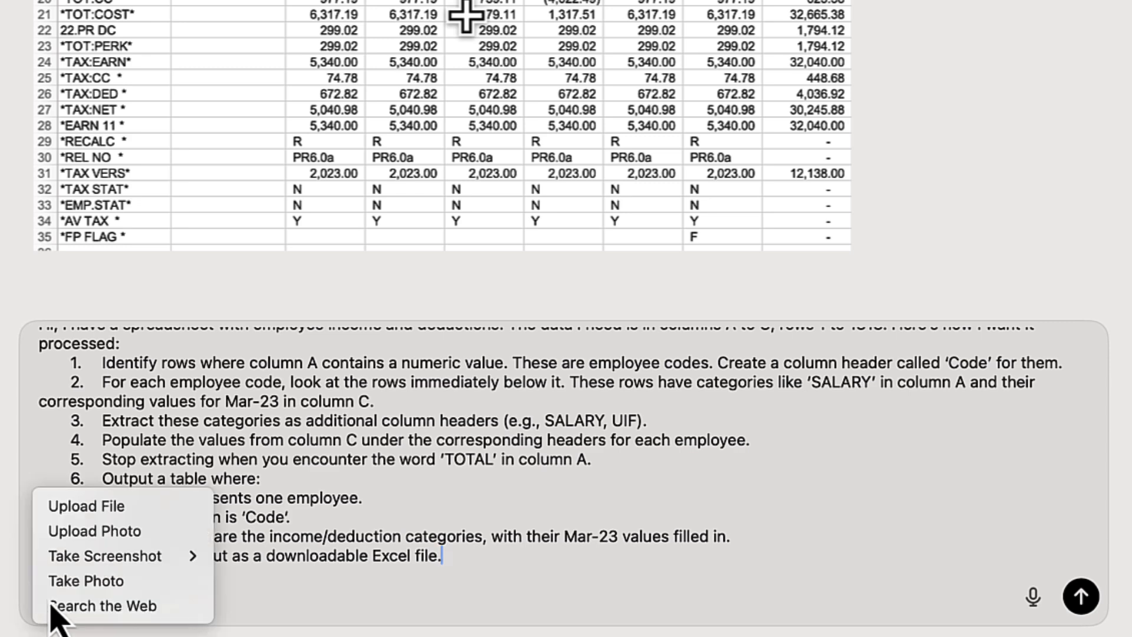
{"action": "left_click", "coordinate": [140, 514]}
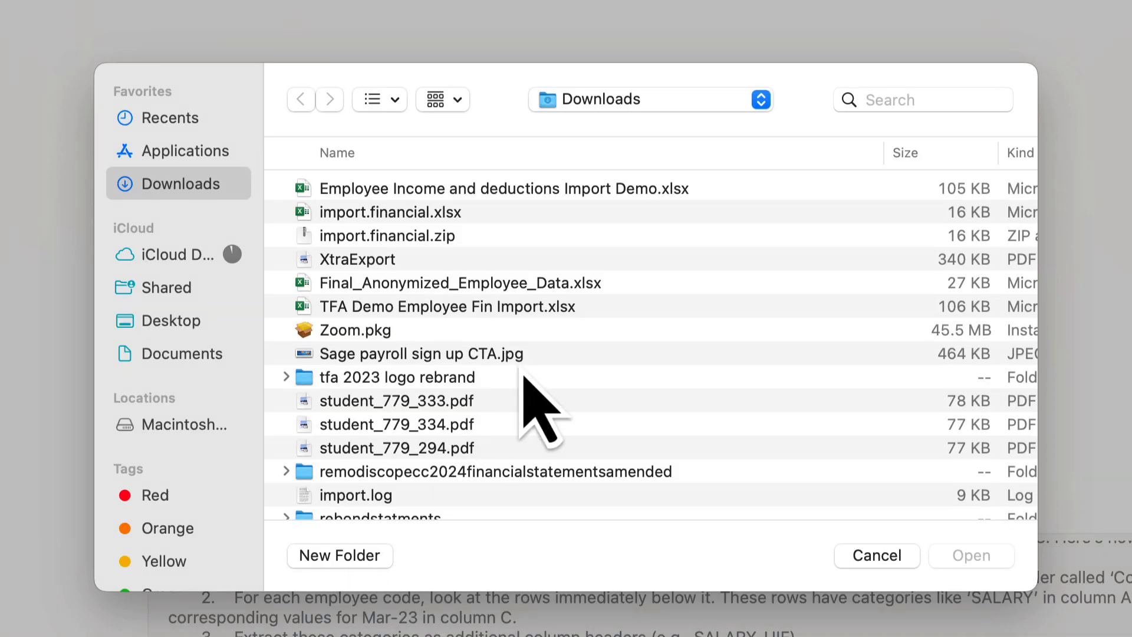
{"action": "left_click", "coordinate": [599, 189]}
{"action": "left_click", "coordinate": [955, 556]}
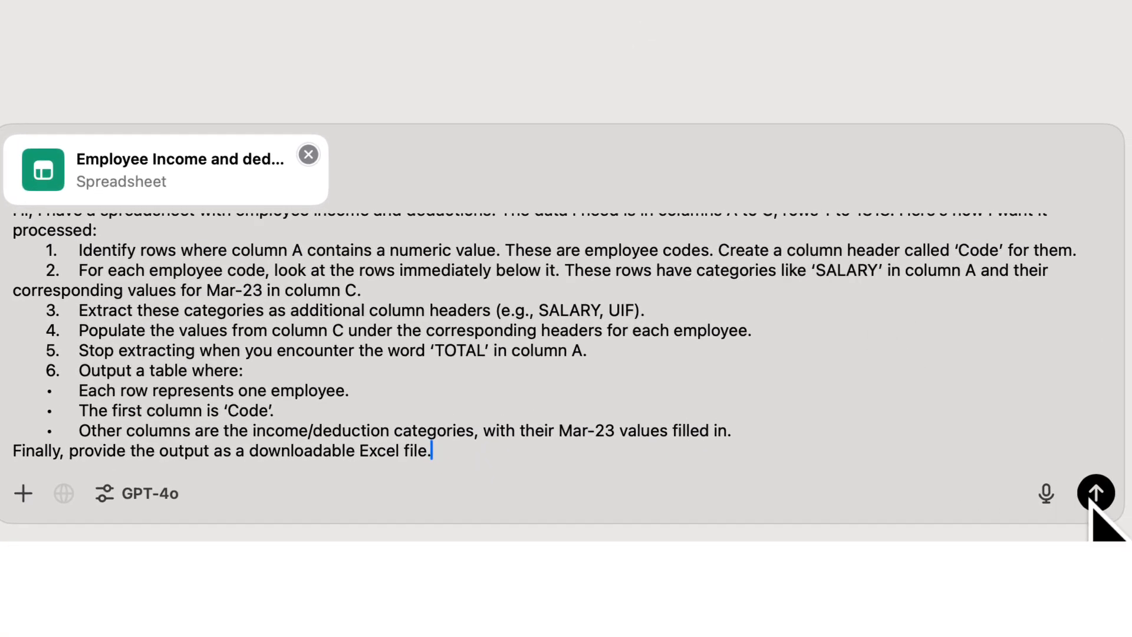
{"action": "left_click", "coordinate": [1094, 495]}
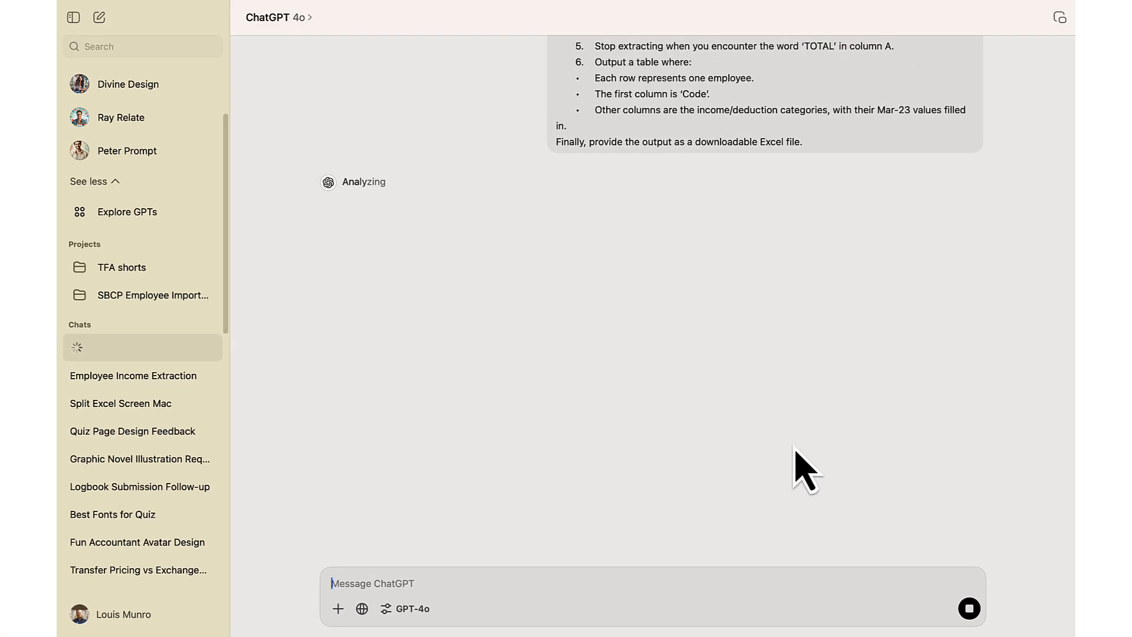
- Review the prompt and response, and download the processed employee data to the Downloads folder as GPT_Processed_Employee_Data
{"action": "scroll", "coordinate": [805, 472], "scroll_direction": "up", "scroll_amount": 10}
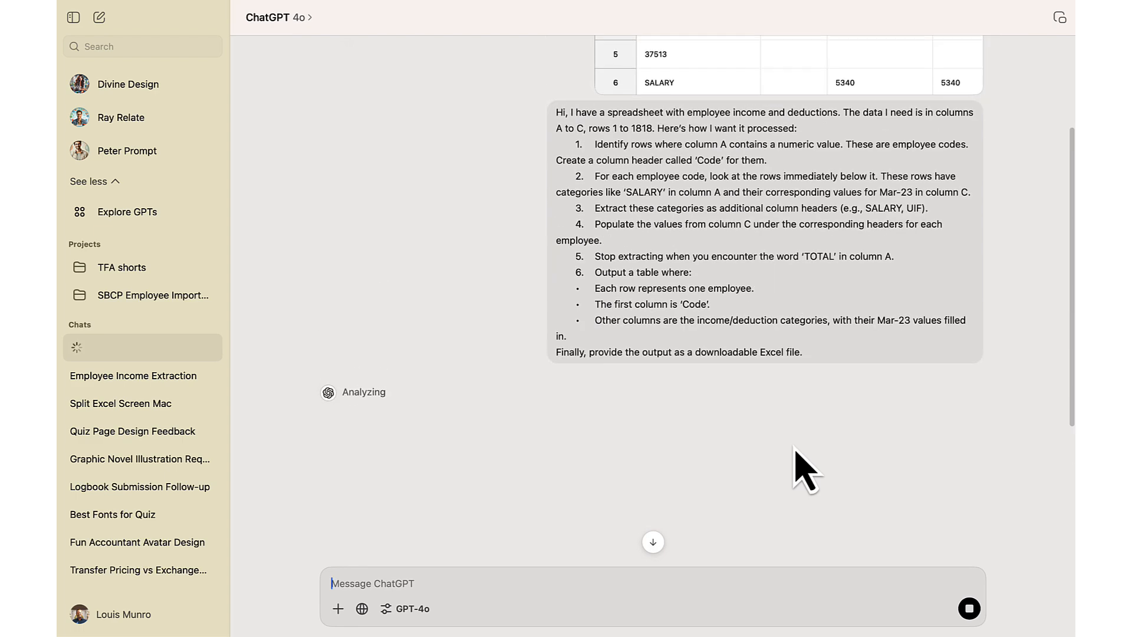
{"action": "scroll", "coordinate": [805, 471], "scroll_direction": "down", "scroll_amount": 2}
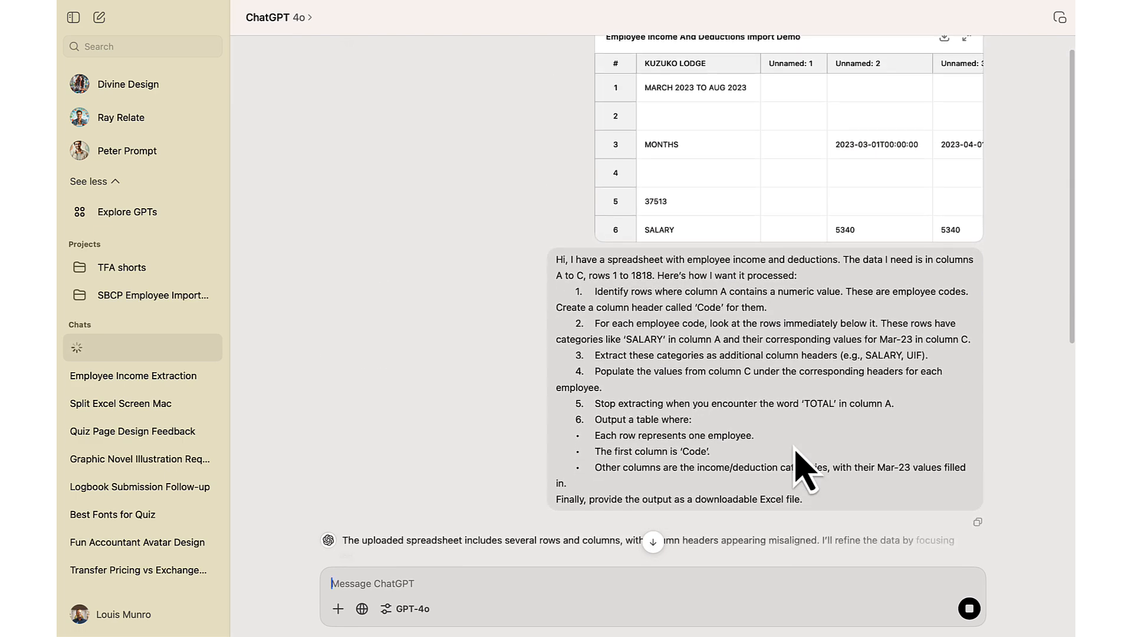
{"action": "scroll", "coordinate": [806, 471], "scroll_direction": "down", "scroll_amount": 3}
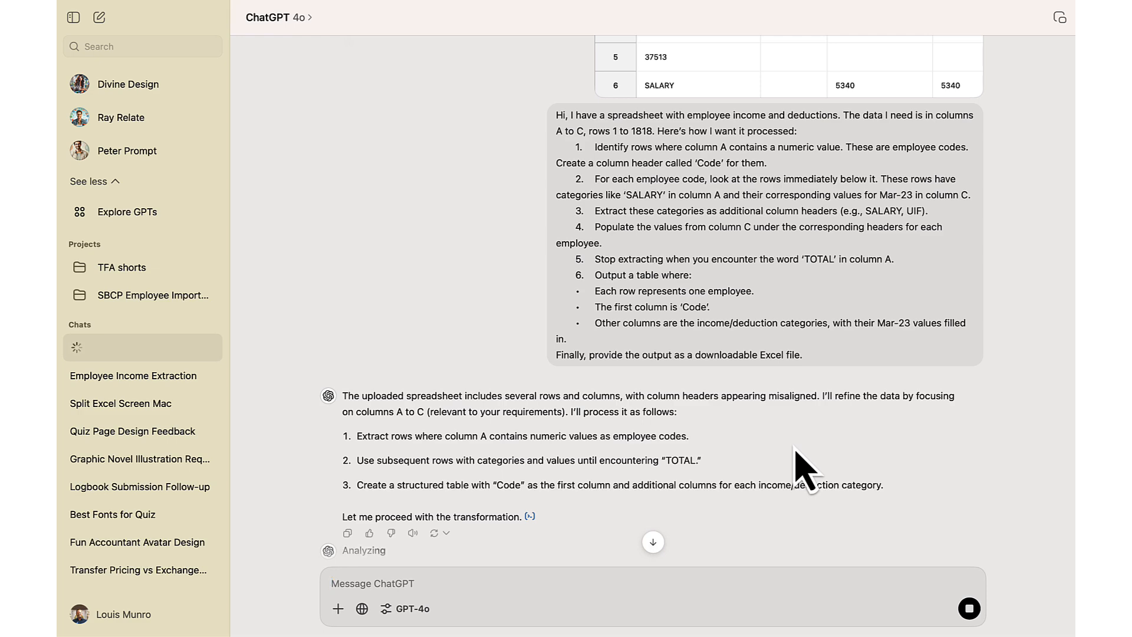
{"action": "scroll", "coordinate": [806, 472], "scroll_direction": "down", "scroll_amount": 2}
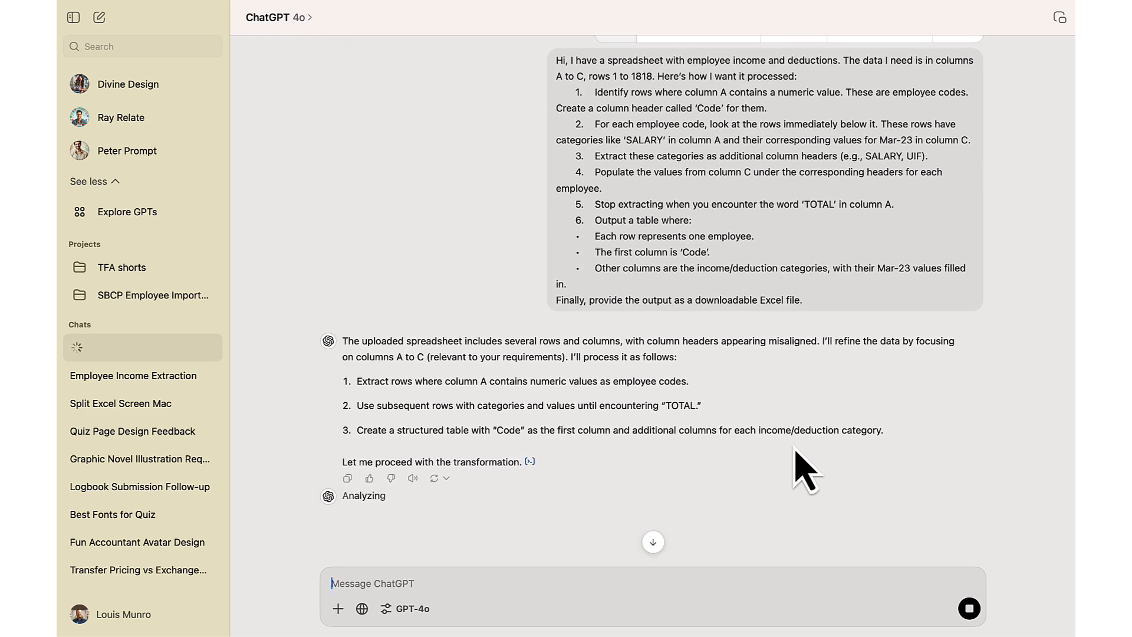
{"action": "scroll", "coordinate": [796, 452], "scroll_direction": "down", "scroll_amount": 3}
{"action": "scroll", "coordinate": [653, 301], "scroll_direction": "down", "scroll_amount": 5}
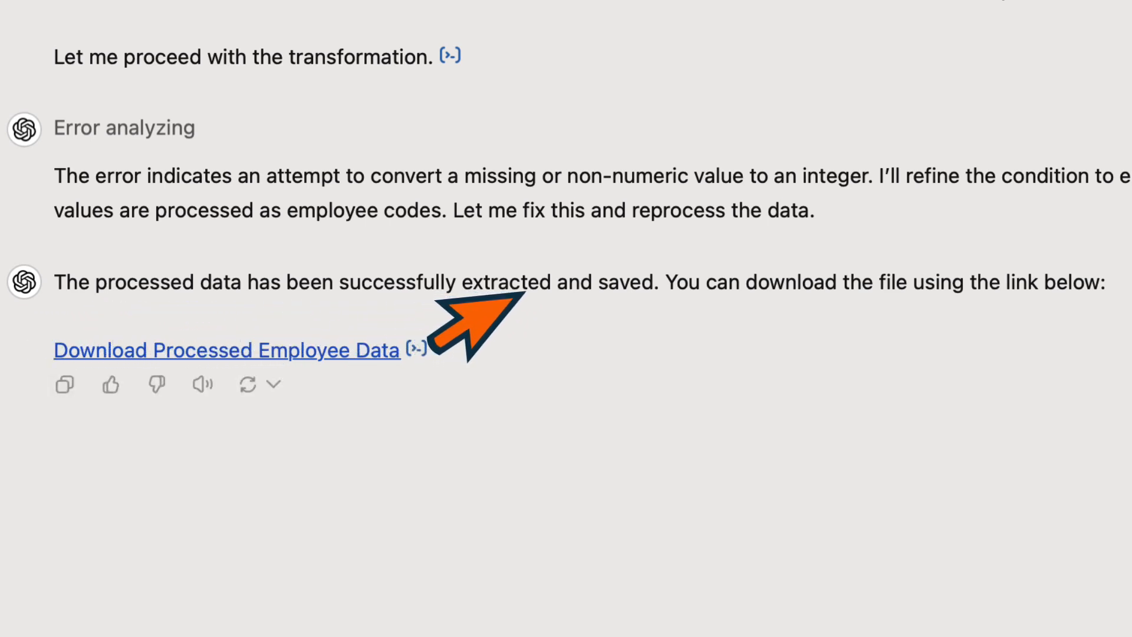
{"action": "left_click", "coordinate": [345, 354]}
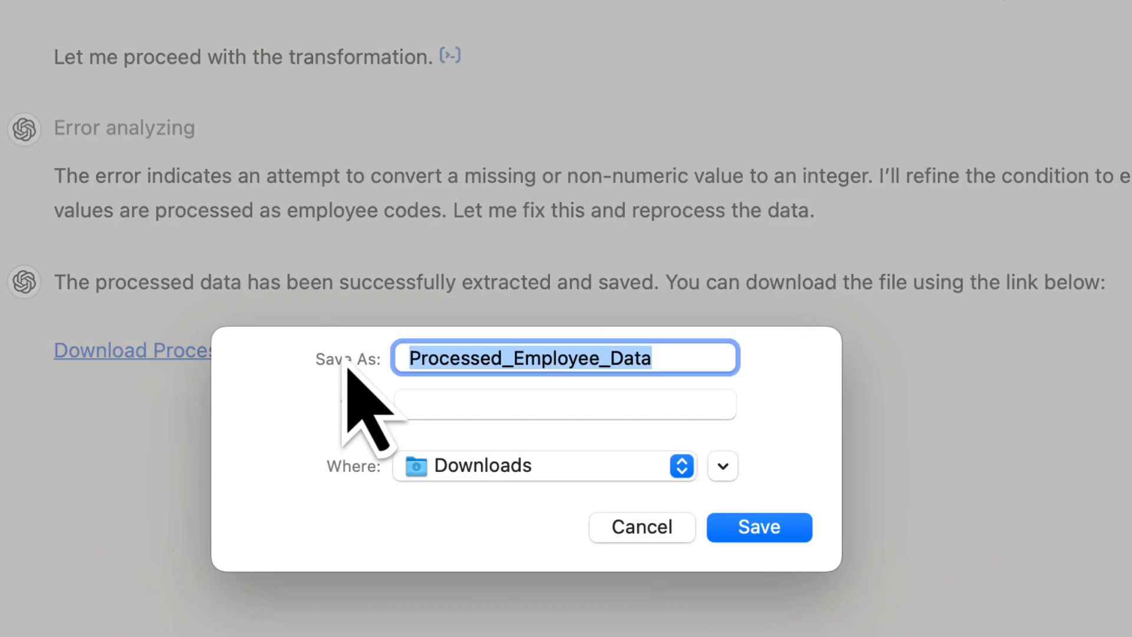
{"action": "left_click", "coordinate": [411, 367]}
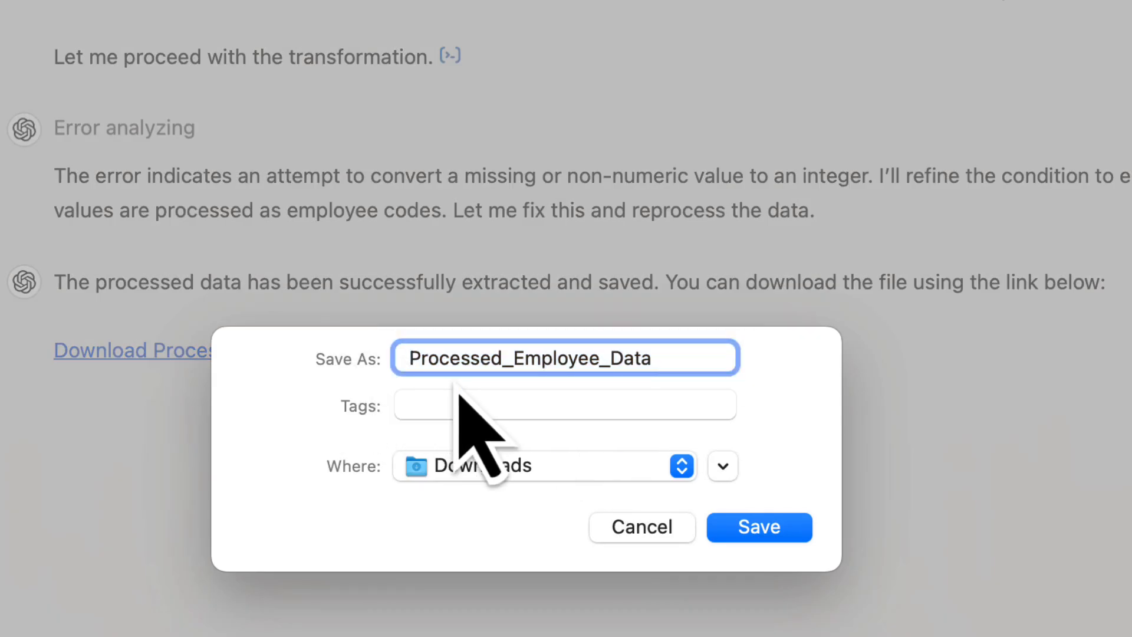
{"action": "type", "text": "GPT-"}
{"action": "left_click", "coordinate": [770, 529]}
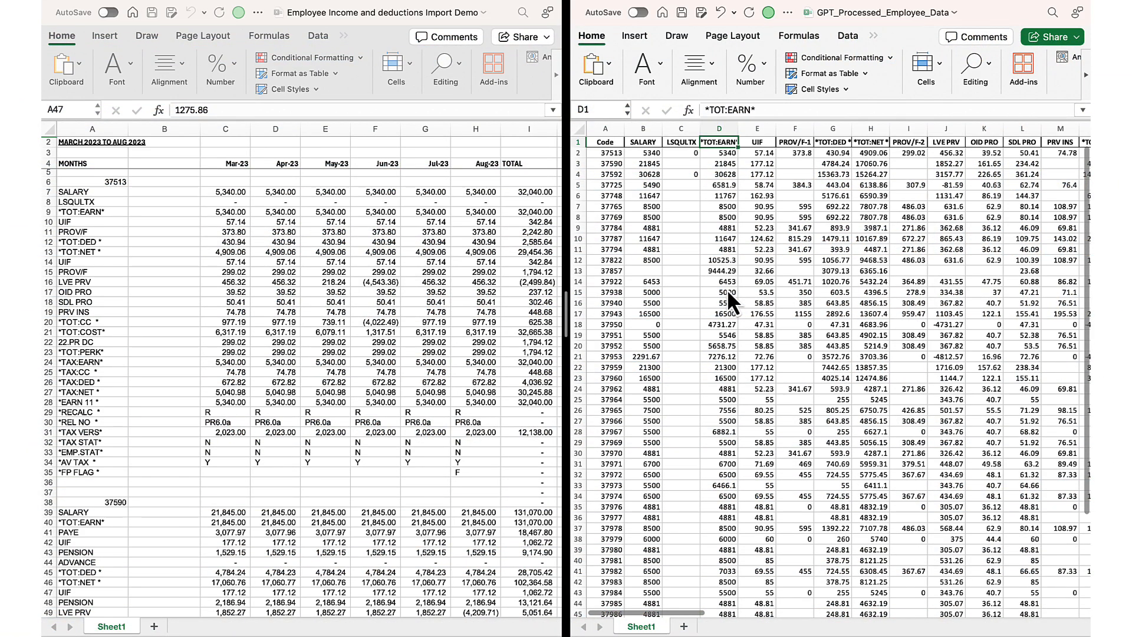
- In Excel, freeze the header row and Code column of GPT_Processed_Employee_Data at cell B2
{"action": "left_click", "coordinate": [641, 155]}
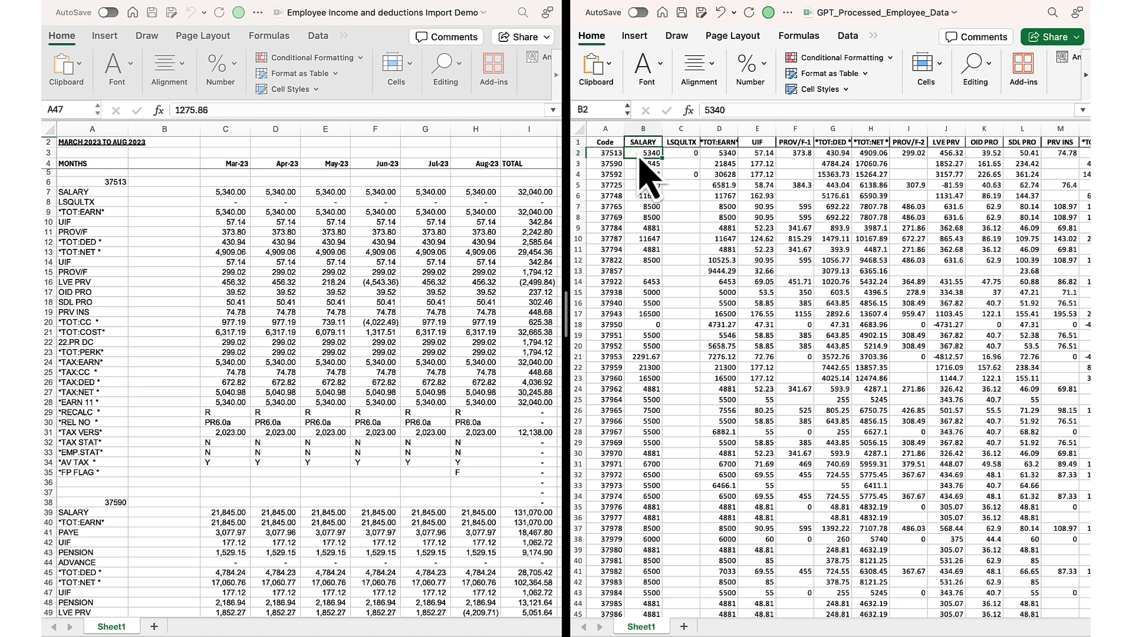
{"action": "left_click", "coordinate": [865, 41]}
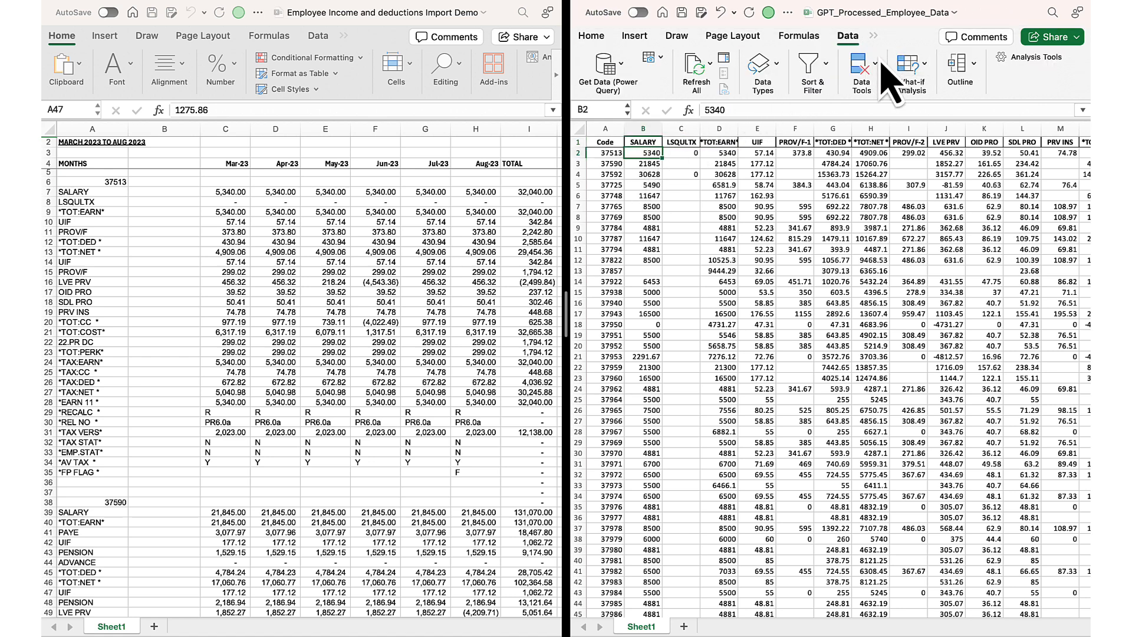
{"action": "left_click", "coordinate": [874, 37]}
{"action": "left_click", "coordinate": [895, 66]}
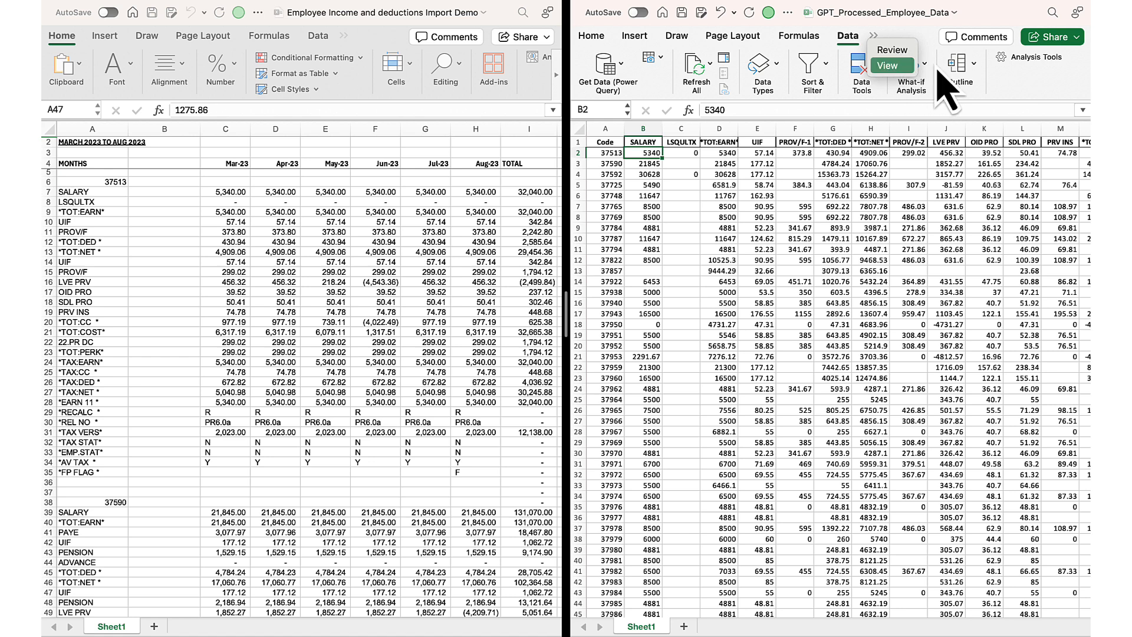
{"action": "left_click", "coordinate": [951, 68]}
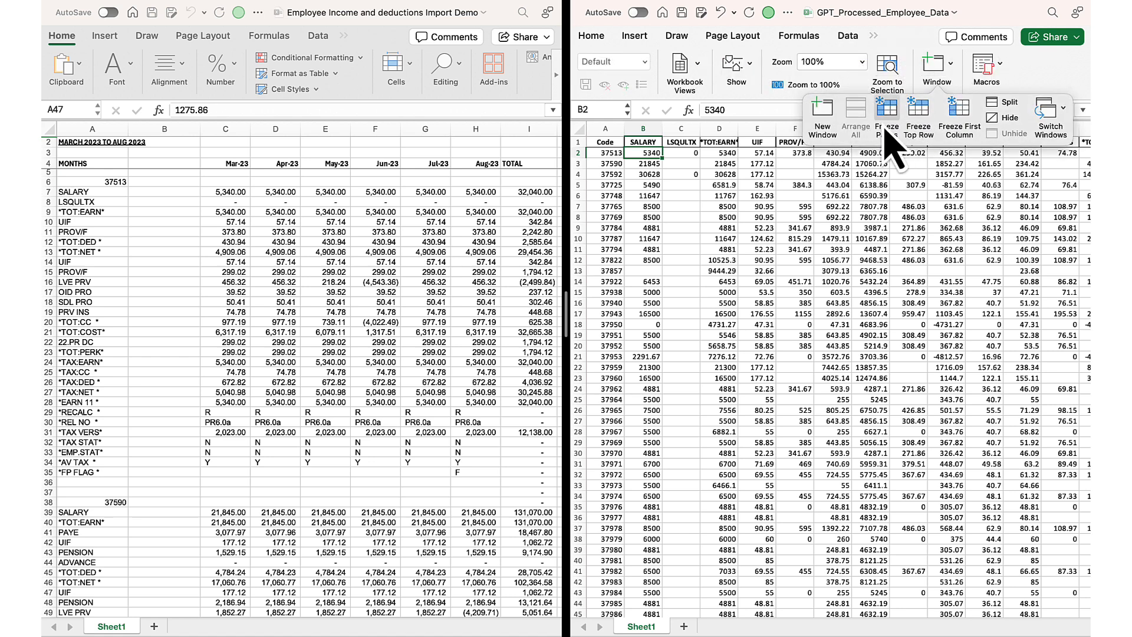
- Total the SALARY column below the last employee by entering =SUM(B2:B46) in cell B47
{"action": "key", "text": "ctrl+Down"}
{"action": "key", "text": "ctrl+Down"}
{"action": "key", "text": "ctrl+Down"}
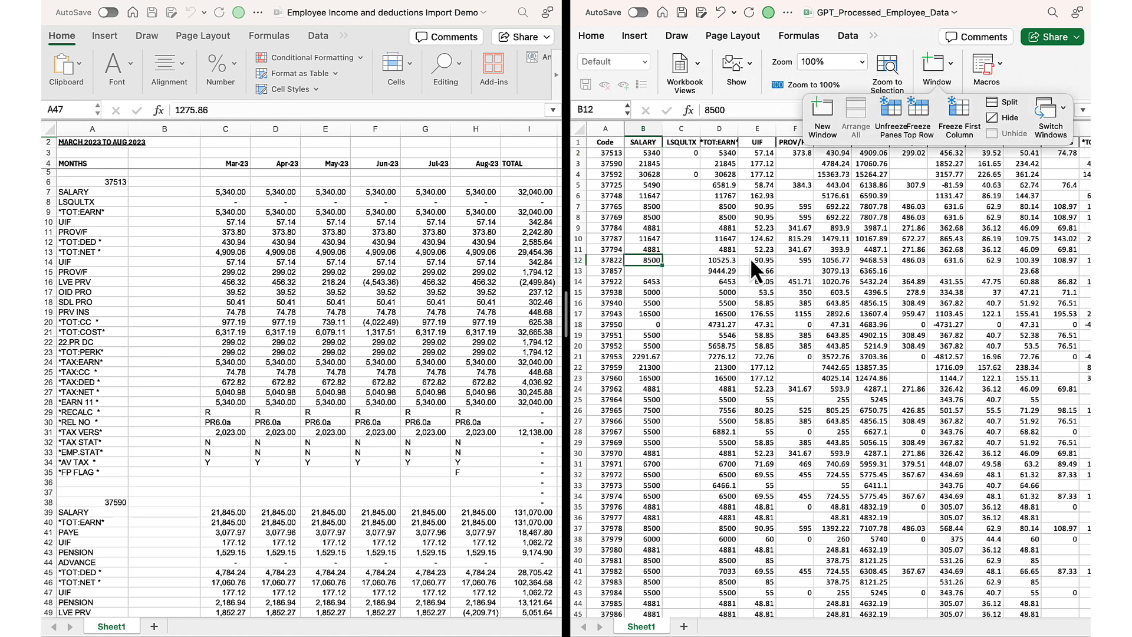
{"action": "key", "text": "Down"}
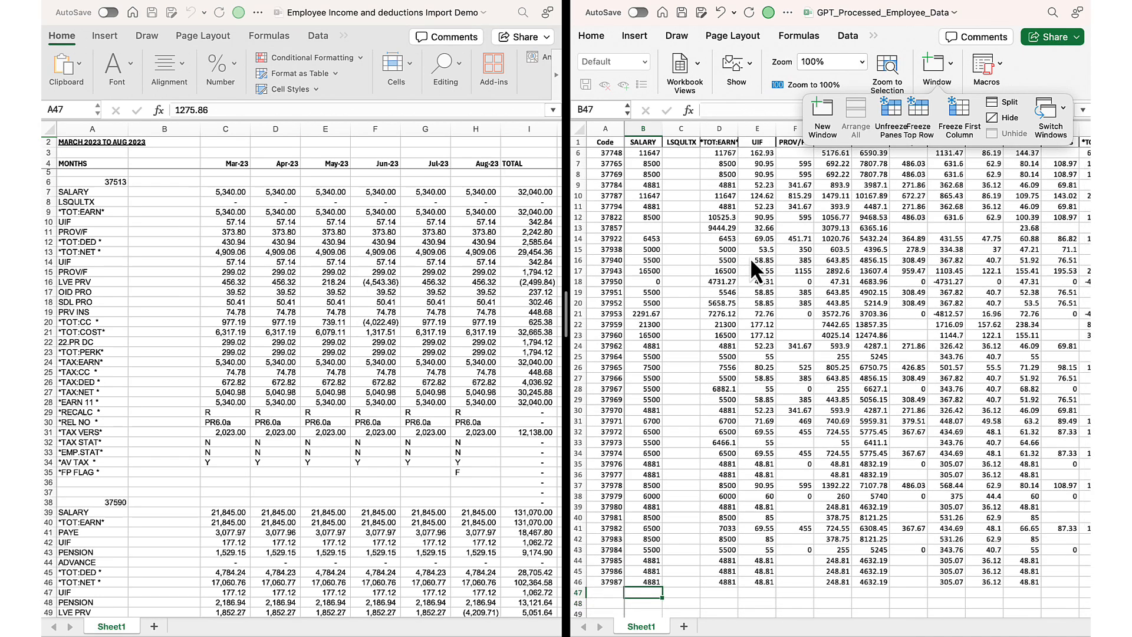
{"action": "type", "text": "=sum("}
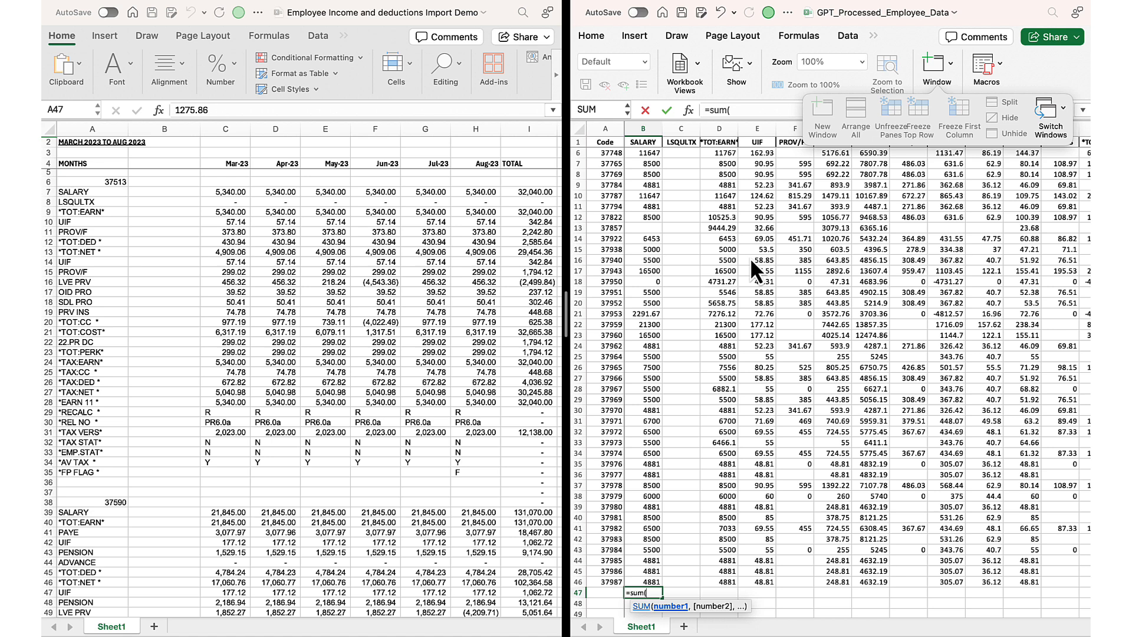
{"action": "type", "text": "b2:b"}
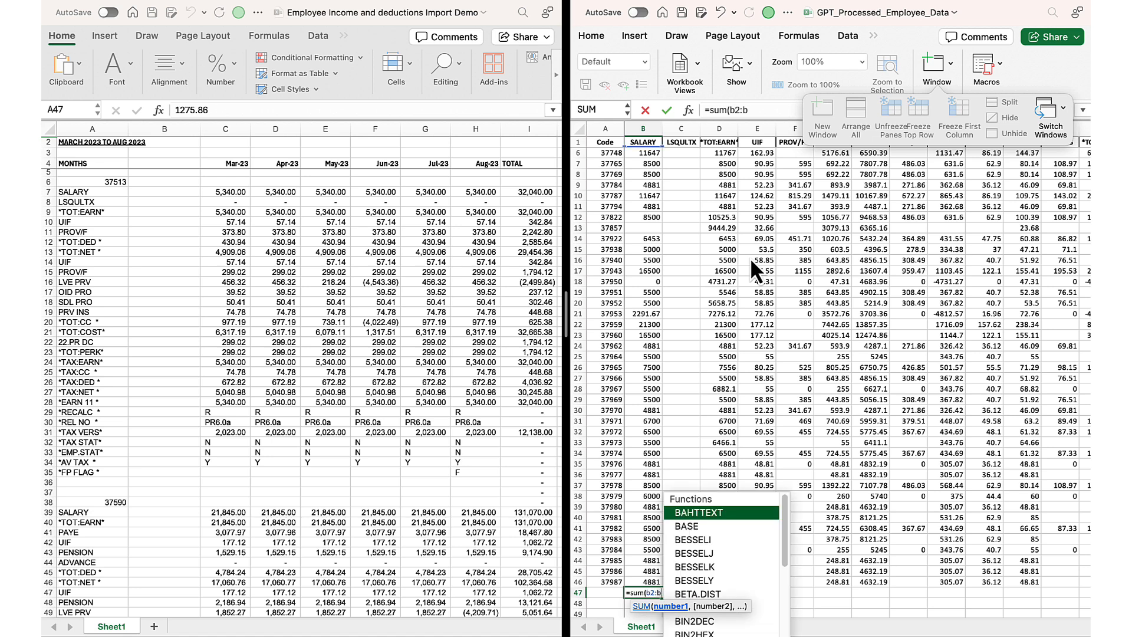
{"action": "type", "text": "46"}
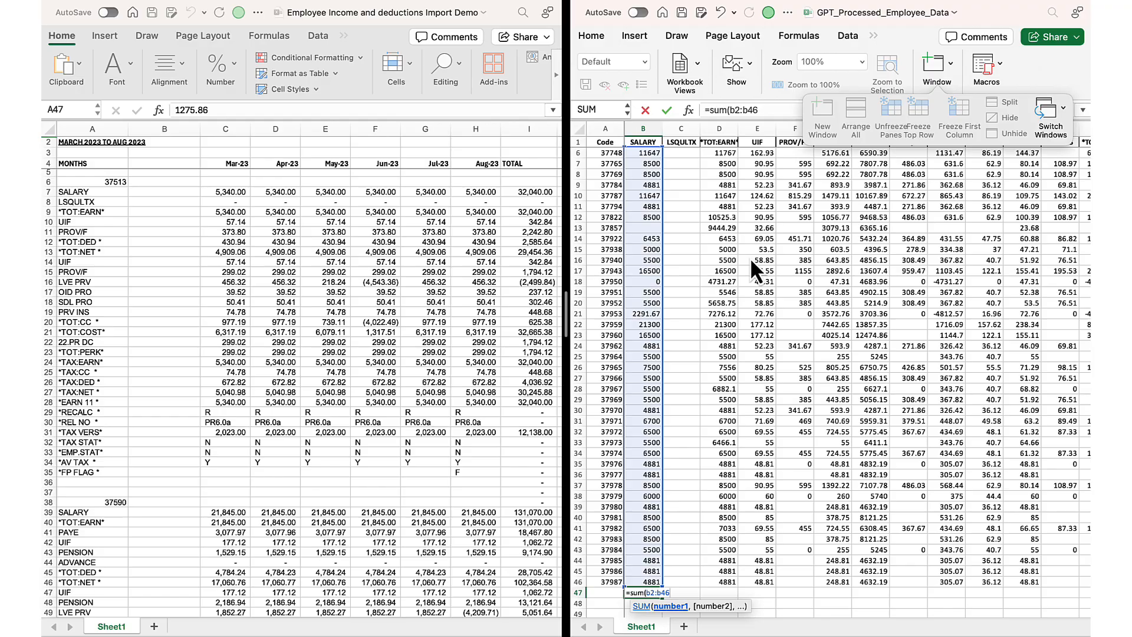
{"action": "key", "text": "Return"}
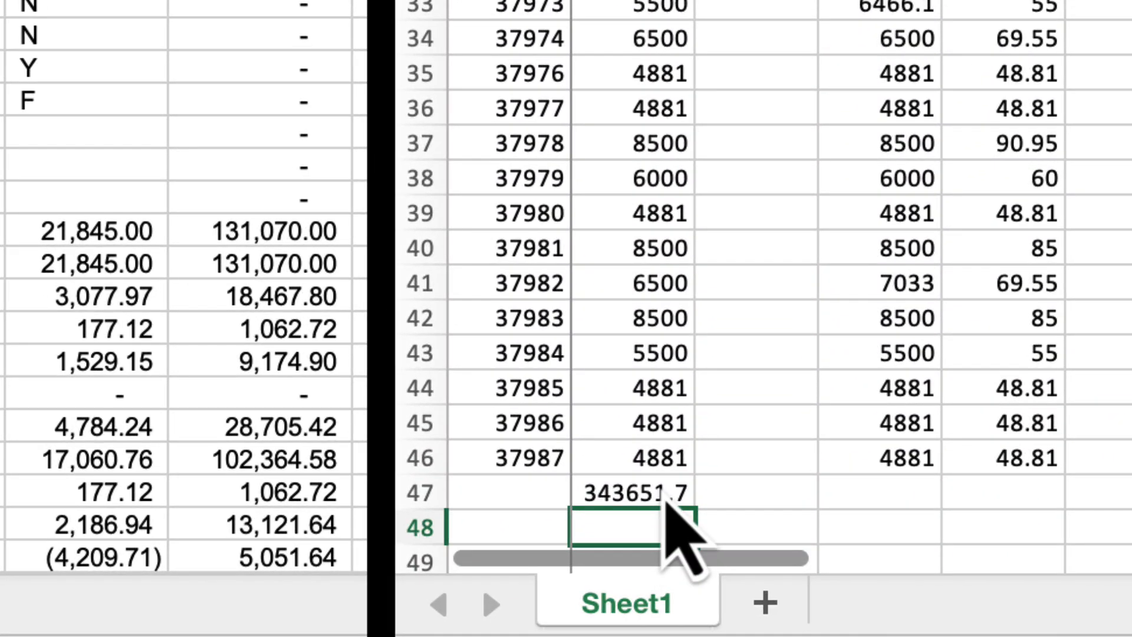
- Compare the salary sum in B47 with the Mar-23 SALARY figure in the TOTAL section of the Import Demo sheet
{"action": "left_click", "coordinate": [662, 505]}
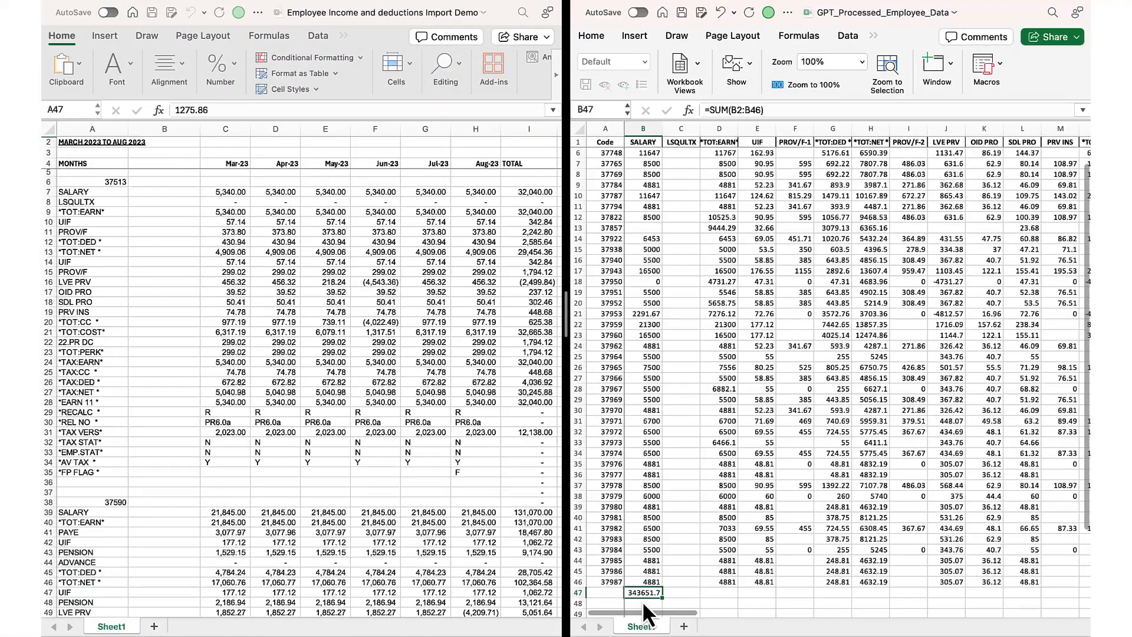
{"action": "scroll", "coordinate": [361, 410], "scroll_direction": "down", "scroll_amount": 20}
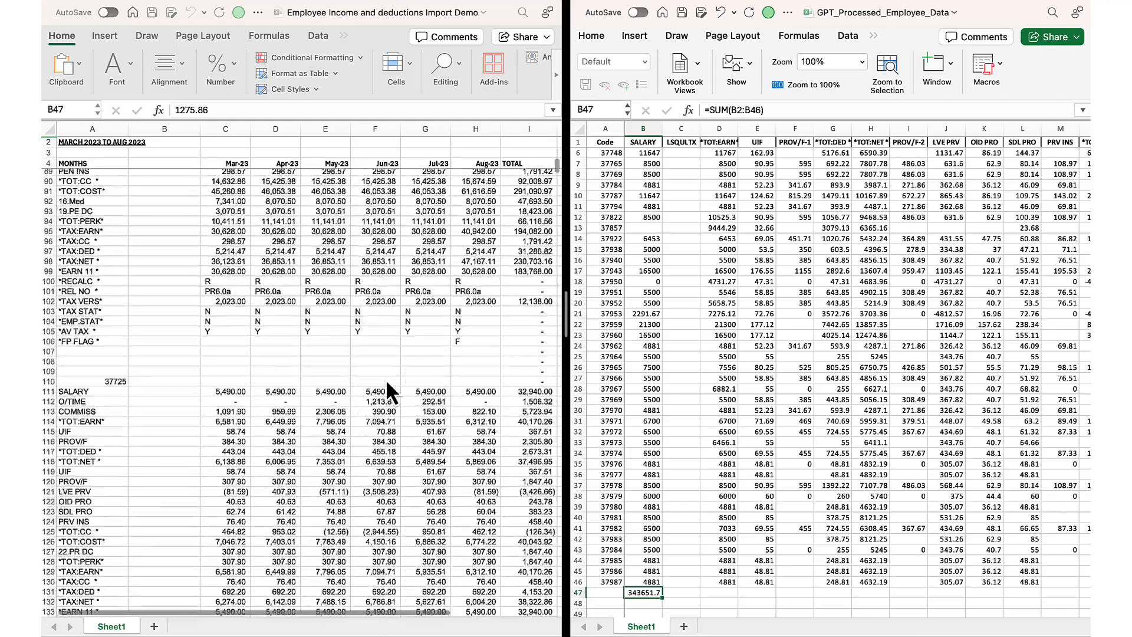
{"action": "left_click", "coordinate": [556, 169]}
{"action": "left_click_drag", "start_coordinate": [555, 168], "coordinate": [547, 600]}
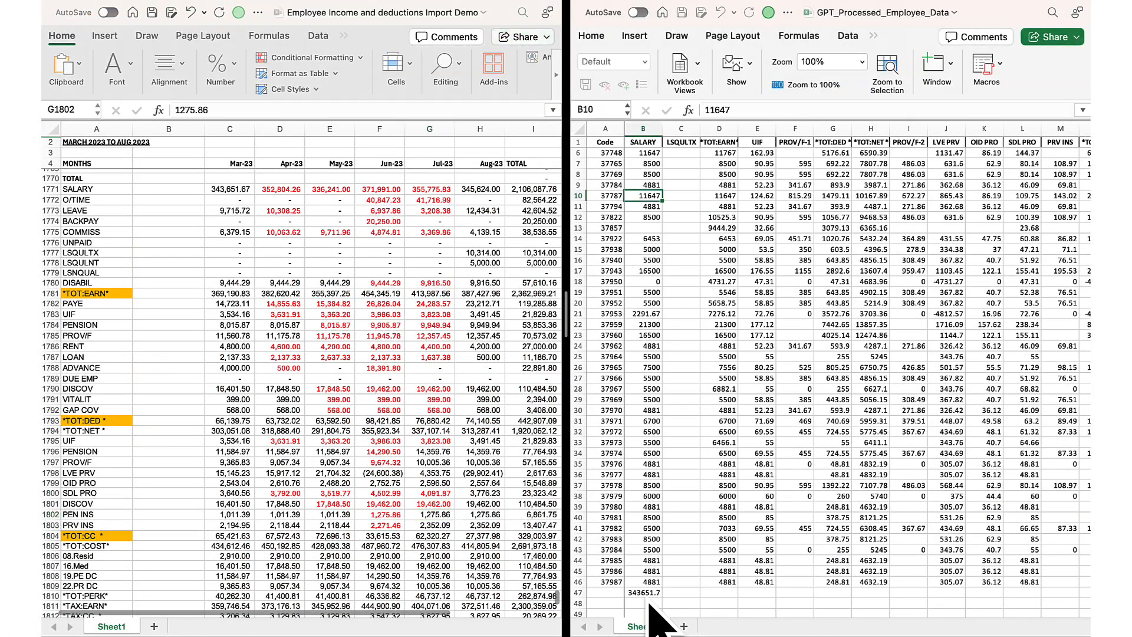
- Format the salary total in cell B47 of GPT_Processed_Employee_Data as bold red text
{"action": "left_click", "coordinate": [645, 592]}
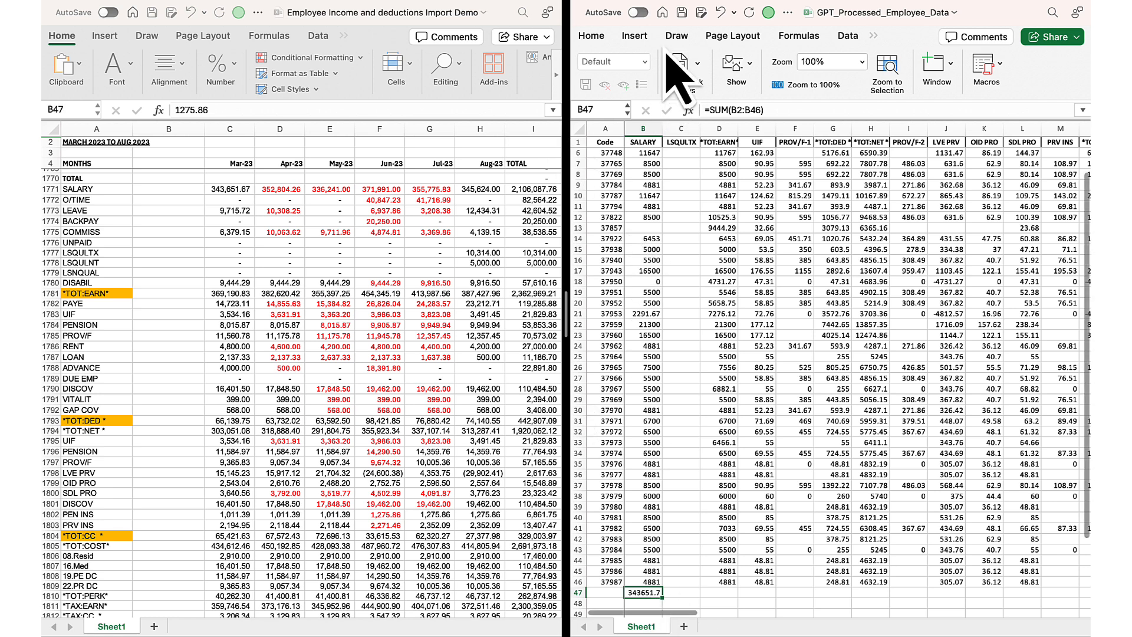
{"action": "left_click", "coordinate": [595, 39]}
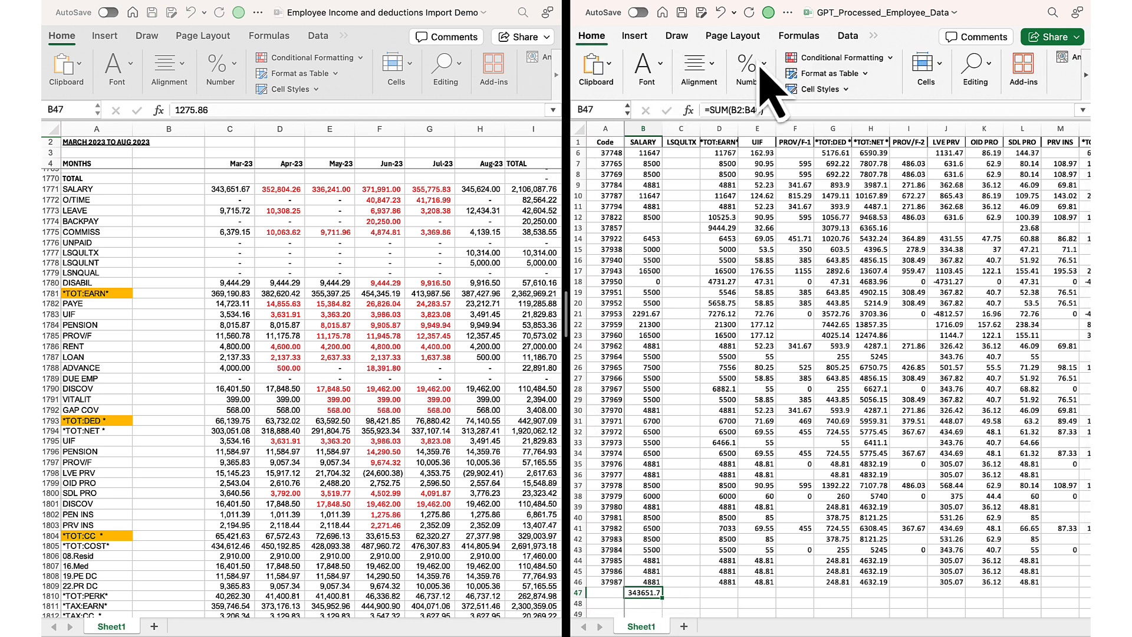
{"action": "left_click", "coordinate": [662, 60]}
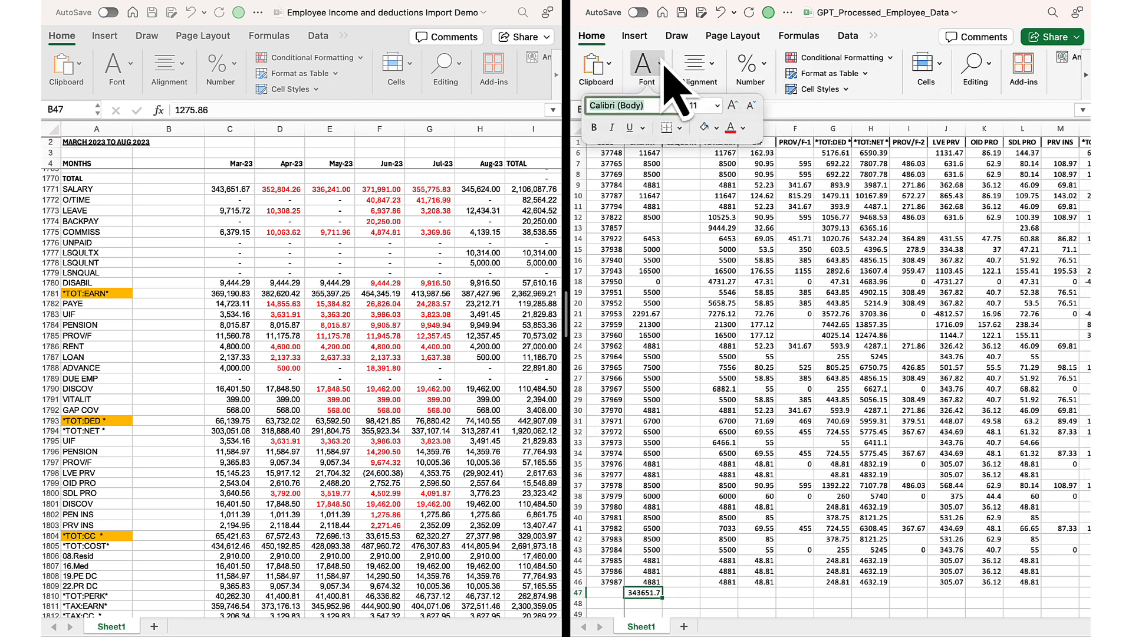
{"action": "left_click", "coordinate": [732, 128]}
{"action": "left_click", "coordinate": [592, 128]}
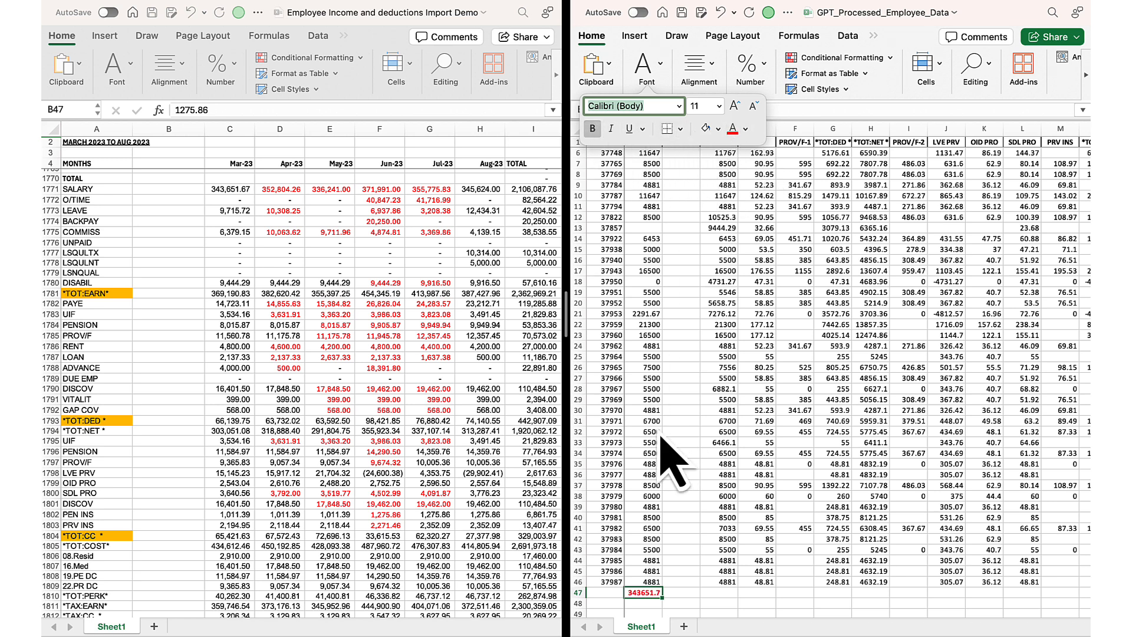
- Fill the Mar-23 SALARY total in cell C1771 of the Import Demo sheet with yellow
{"action": "left_click", "coordinate": [236, 199]}
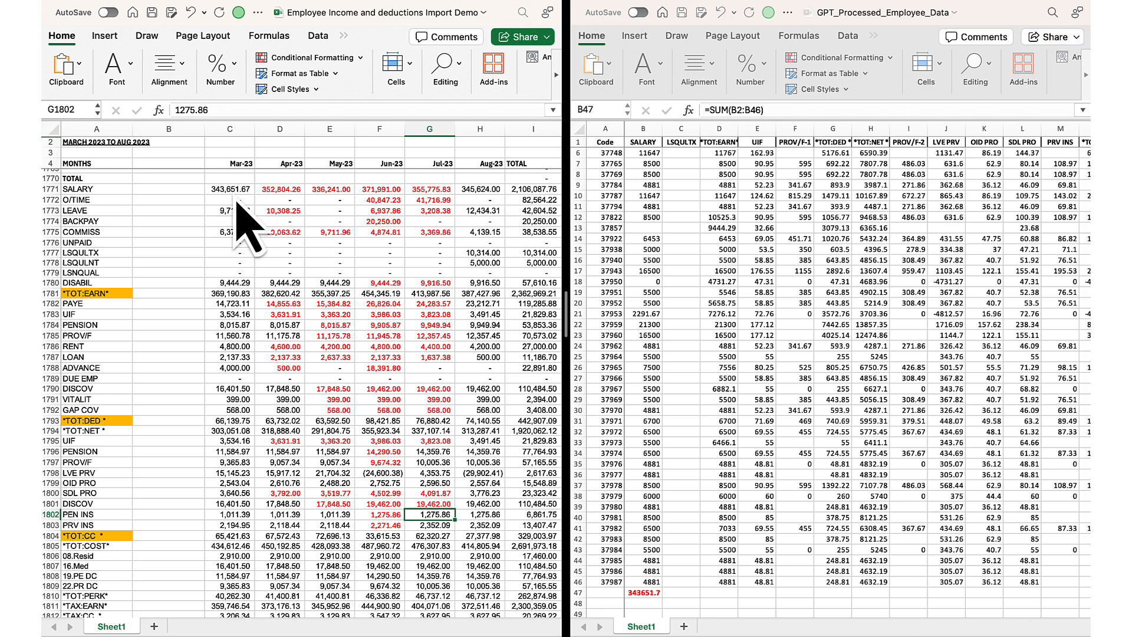
{"action": "left_click", "coordinate": [236, 194]}
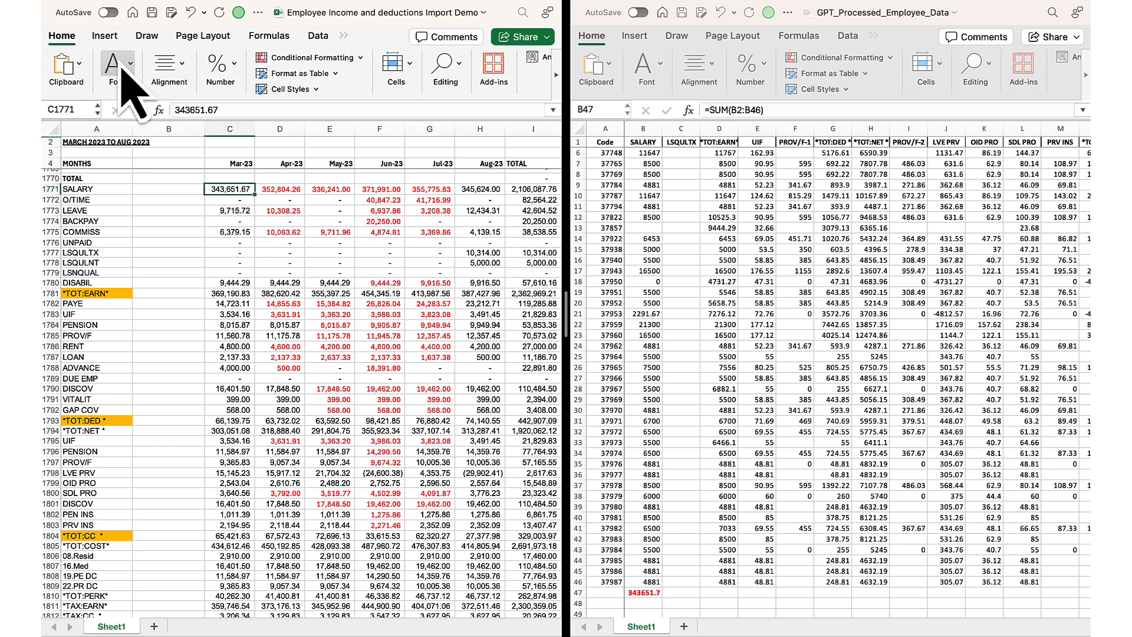
{"action": "left_click", "coordinate": [121, 76]}
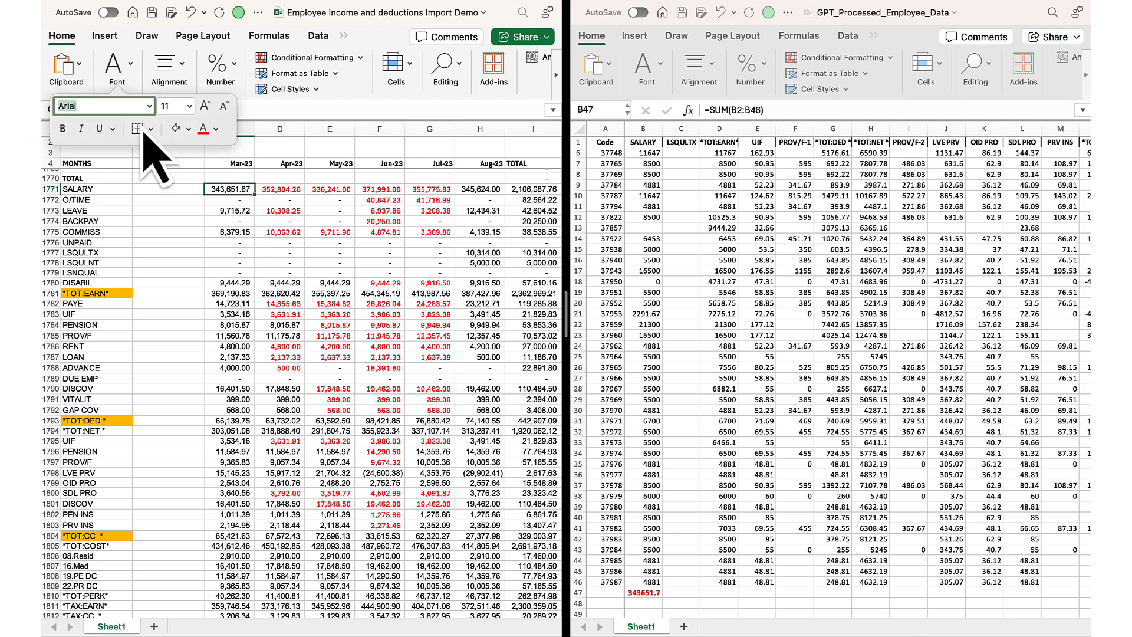
{"action": "left_click", "coordinate": [188, 129]}
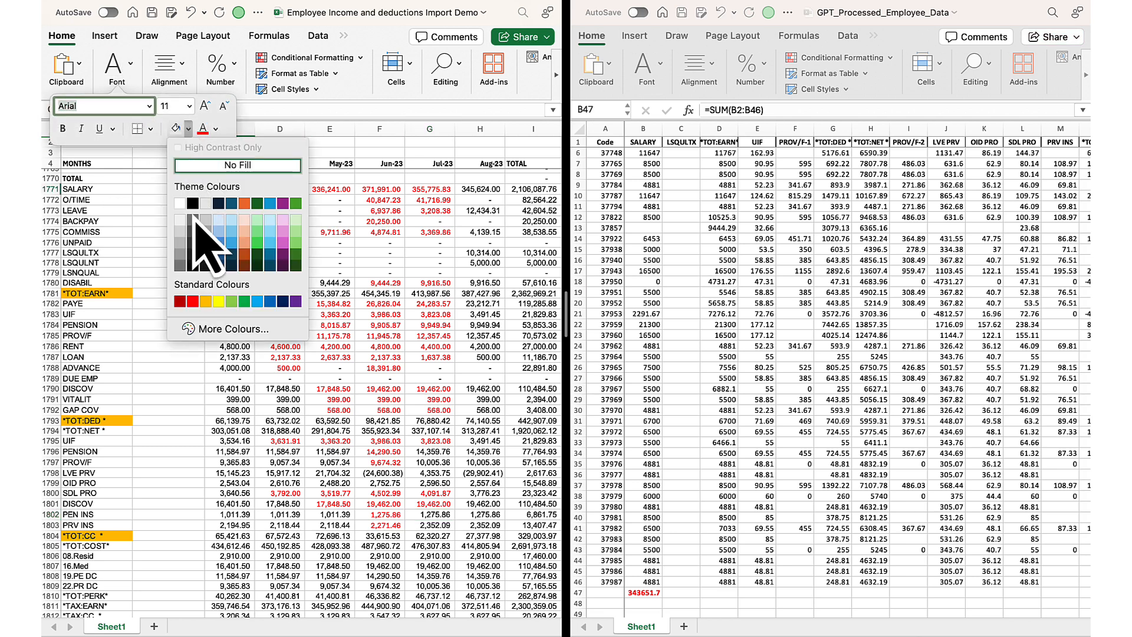
{"action": "left_click", "coordinate": [218, 302]}
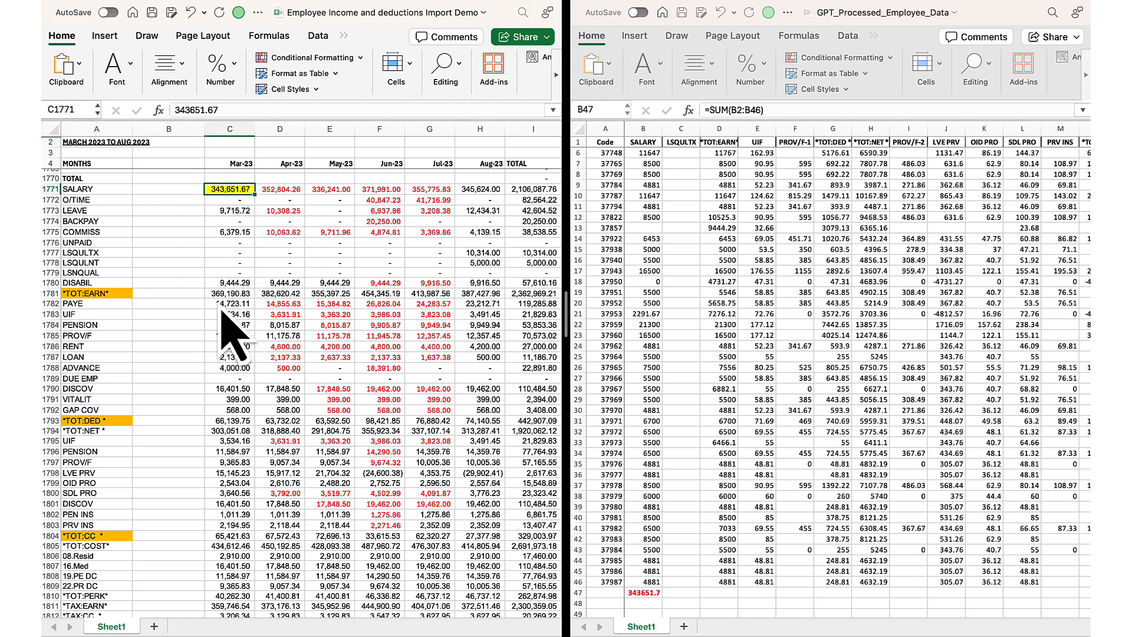
- Fill the salary total in cell B47 of GPT_Processed_Employee_Data with yellow
{"action": "left_click", "coordinate": [644, 592]}
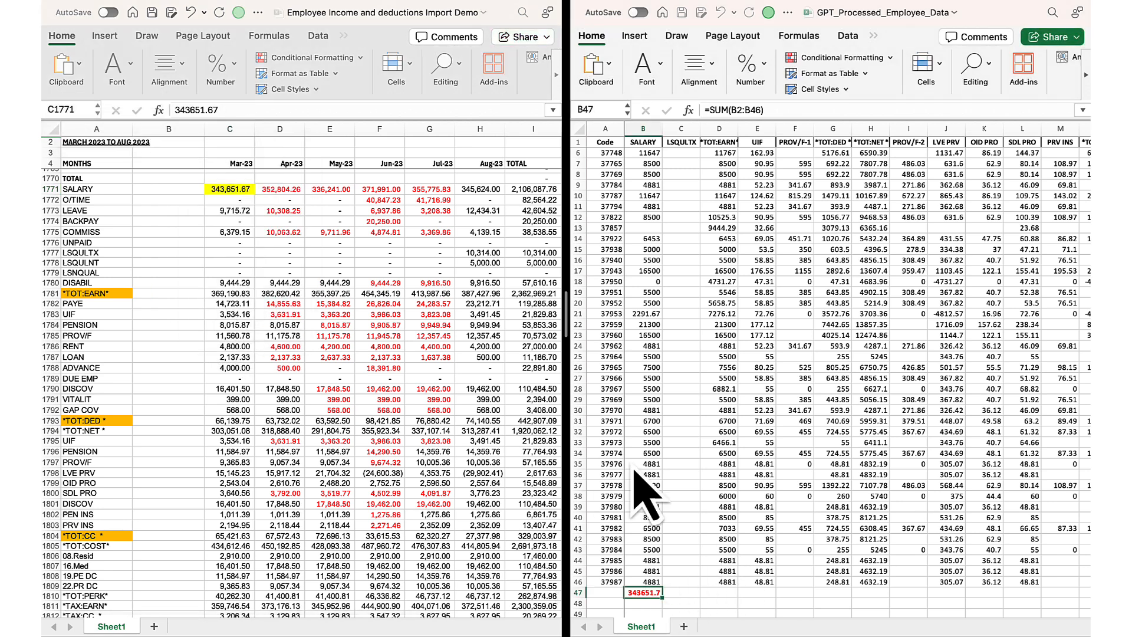
{"action": "left_click", "coordinate": [655, 74]}
{"action": "left_click", "coordinate": [706, 128]}
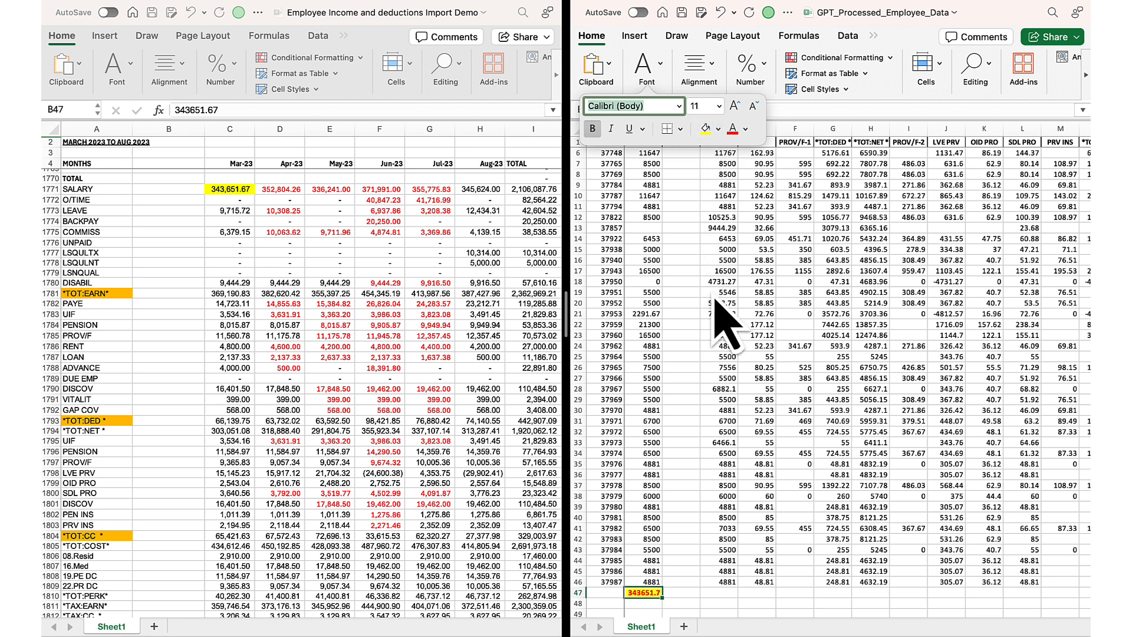
{"action": "key", "text": "Right"}
{"action": "key", "text": "super+a"}
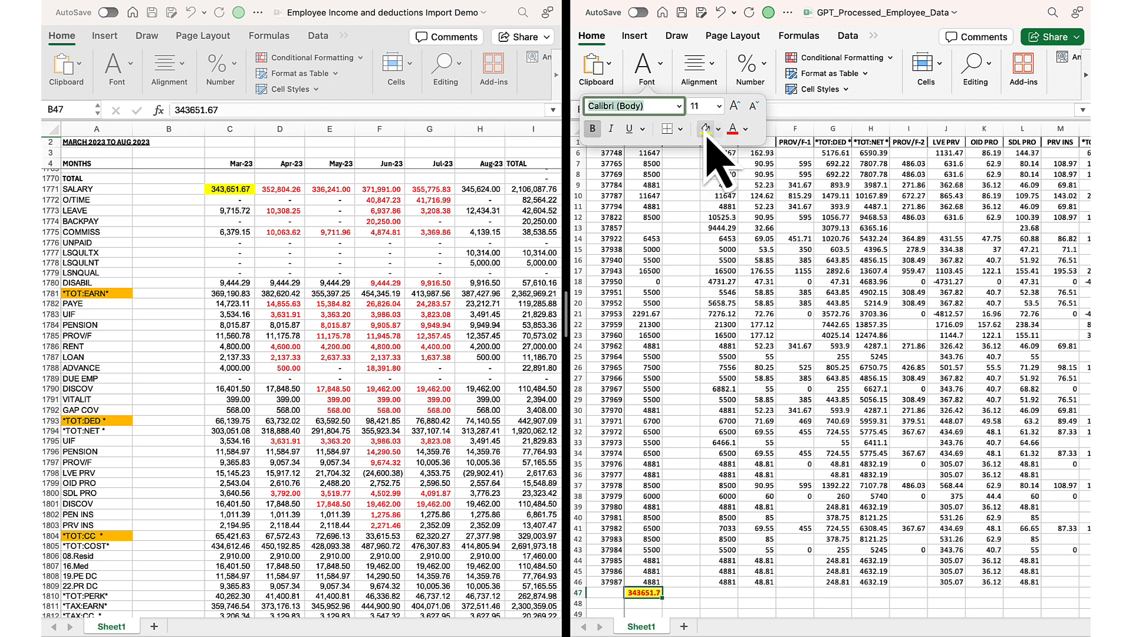
{"action": "key", "text": "Escape"}
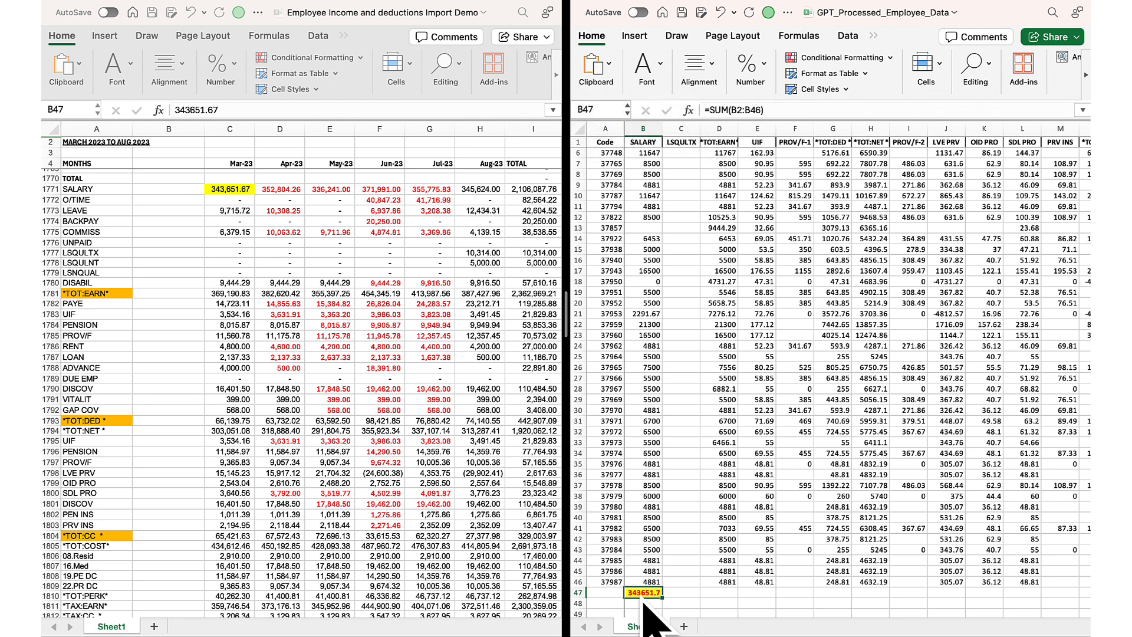
- Copy the salary total formula and formatting from B47 across C47:AZ47 to total every remaining column
{"action": "key", "text": "super+c"}
{"action": "key", "text": "Right"}
{"action": "key", "text": "shift+Right"}
{"action": "key", "text": "shift+Right"}
{"action": "key", "text": "shift+Right"}
{"action": "key", "text": "shift+Right"}
{"action": "key", "text": "shift+Right"}
{"action": "key", "text": "shift+Right"}
{"action": "key", "text": "shift+Right"}
{"action": "key", "text": "shift+Right"}
{"action": "key", "text": "shift+Right"}
{"action": "key", "text": "shift+Right"}
{"action": "key", "text": "shift+Right"}
{"action": "key", "text": "shift+Right"}
{"action": "key", "text": "shift+Right"}
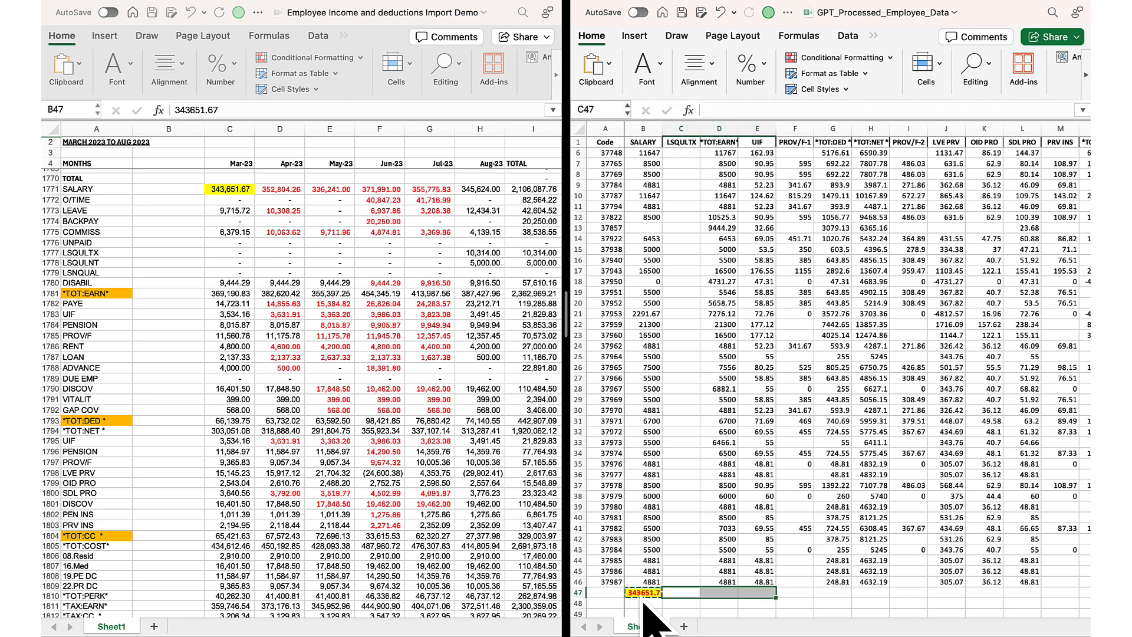
{"action": "key", "text": "shift+Right"}
{"action": "key", "text": "shift+Right"}
{"action": "key", "text": "shift+Right"}
{"action": "key", "text": "shift+Right"}
{"action": "key", "text": "shift+Right"}
{"action": "key", "text": "shift+Right"}
{"action": "key", "text": "shift+Right"}
{"action": "key", "text": "shift+Right"}
{"action": "key", "text": "shift+Right"}
{"action": "key", "text": "shift+Right"}
{"action": "key", "text": "shift+Right"}
{"action": "key", "text": "shift+Right"}
{"action": "key", "text": "shift+Right"}
{"action": "key", "text": "shift+Right"}
{"action": "key", "text": "shift+Right"}
{"action": "key", "text": "shift+Right"}
{"action": "key", "text": "shift+Right"}
{"action": "key", "text": "shift+Right"}
{"action": "key", "text": "shift+Right"}
{"action": "key", "text": "shift+Right"}
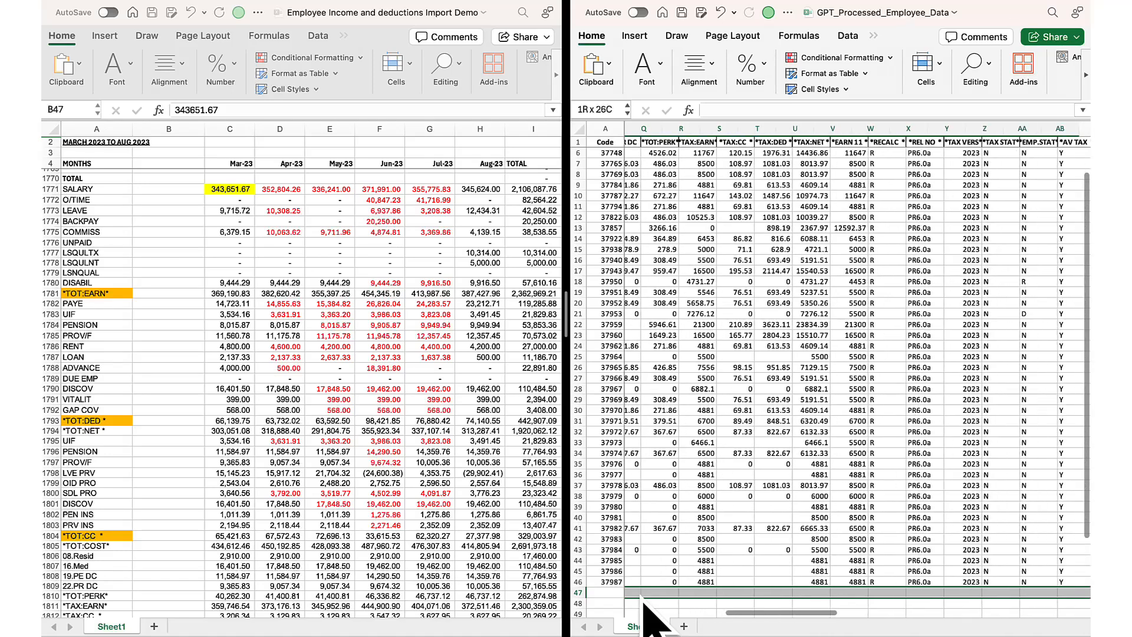
{"action": "key", "text": "shift+Right"}
{"action": "key", "text": "shift+Right"}
{"action": "key", "text": "shift+Right"}
{"action": "key", "text": "shift+Right"}
{"action": "key", "text": "shift+Right"}
{"action": "key", "text": "shift+Right"}
{"action": "key", "text": "shift+Right"}
{"action": "key", "text": "shift+Right"}
{"action": "key", "text": "shift+Right"}
{"action": "key", "text": "shift+Right"}
{"action": "key", "text": "shift+Right"}
{"action": "key", "text": "shift+Right"}
{"action": "key", "text": "shift+Right"}
{"action": "key", "text": "shift+Right"}
{"action": "key", "text": "shift+Right"}
{"action": "key", "text": "shift+Right"}
{"action": "key", "text": "shift+Right"}
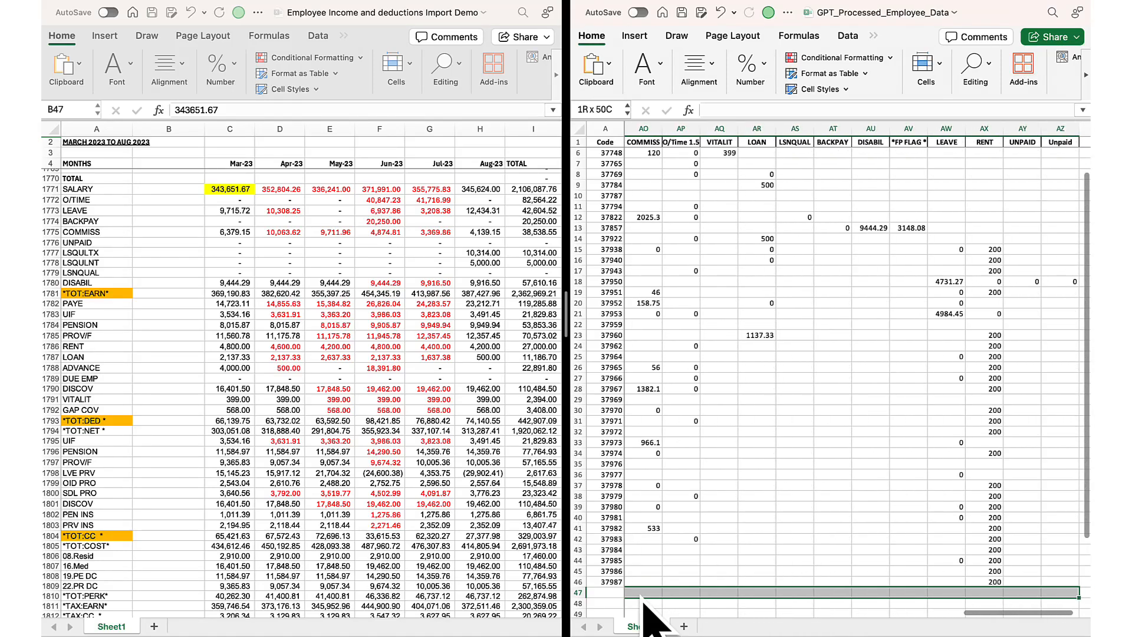
{"action": "key", "text": "shift+Left"}
{"action": "key", "text": "shift+Left"}
{"action": "key", "text": "shift+Left"}
{"action": "key", "text": "shift+Left"}
{"action": "key", "text": "shift+Left"}
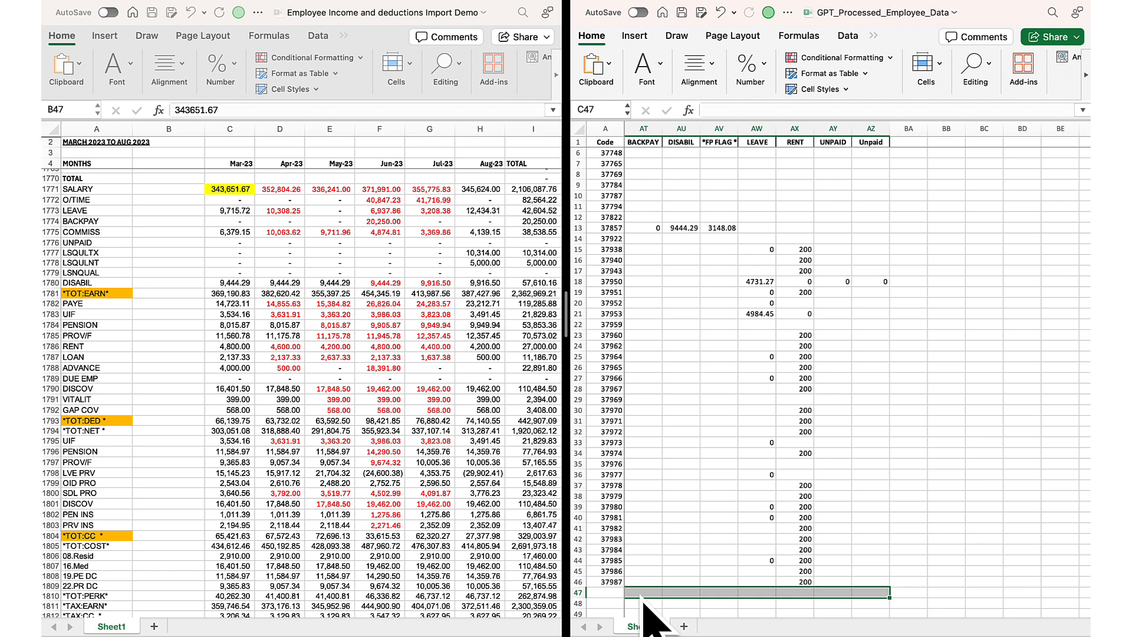
{"action": "key", "text": "super+v"}
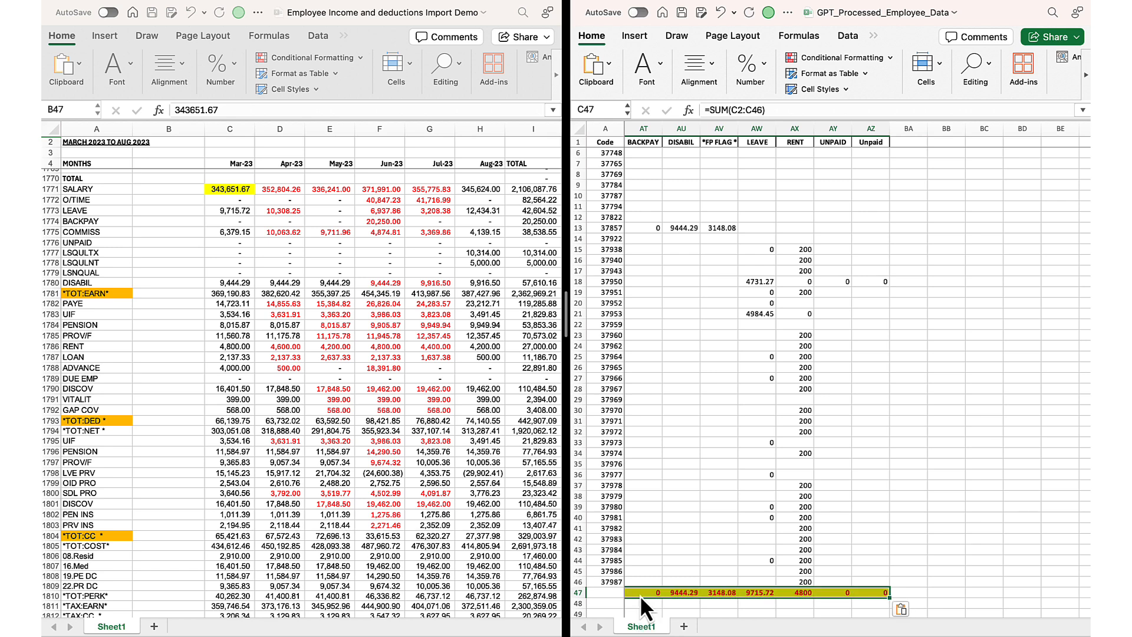
- Review the column totals along row 47 of GPT_Processed_Employee_Data, from DISABIL back to SALARY
{"action": "left_click", "coordinate": [691, 592]}
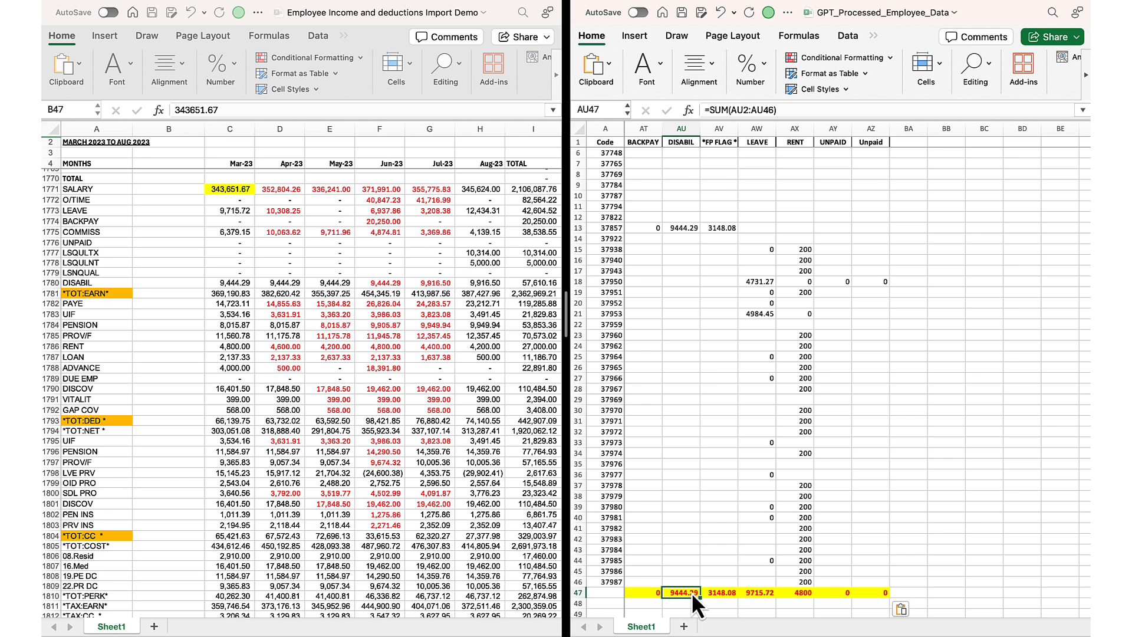
{"action": "key", "text": "Left"}
{"action": "key", "text": "Left"}
{"action": "key", "text": "Left"}
{"action": "key", "text": "Left"}
{"action": "key", "text": "Left"}
{"action": "key", "text": "Left"}
{"action": "key", "text": "Left"}
{"action": "key", "text": "Left"}
{"action": "key", "text": "Left"}
{"action": "key", "text": "Left"}
{"action": "key", "text": "Left"}
{"action": "key", "text": "Left"}
{"action": "key", "text": "Left"}
{"action": "key", "text": "Left"}
{"action": "key", "text": "Left"}
{"action": "key", "text": "Left"}
{"action": "key", "text": "Left"}
{"action": "key", "text": "Left"}
{"action": "key", "text": "Left"}
{"action": "key", "text": "Left"}
{"action": "key", "text": "Left"}
{"action": "key", "text": "Left"}
{"action": "key", "text": "Left"}
{"action": "key", "text": "Left"}
{"action": "key", "text": "Left"}
{"action": "key", "text": "Left"}
{"action": "key", "text": "Left"}
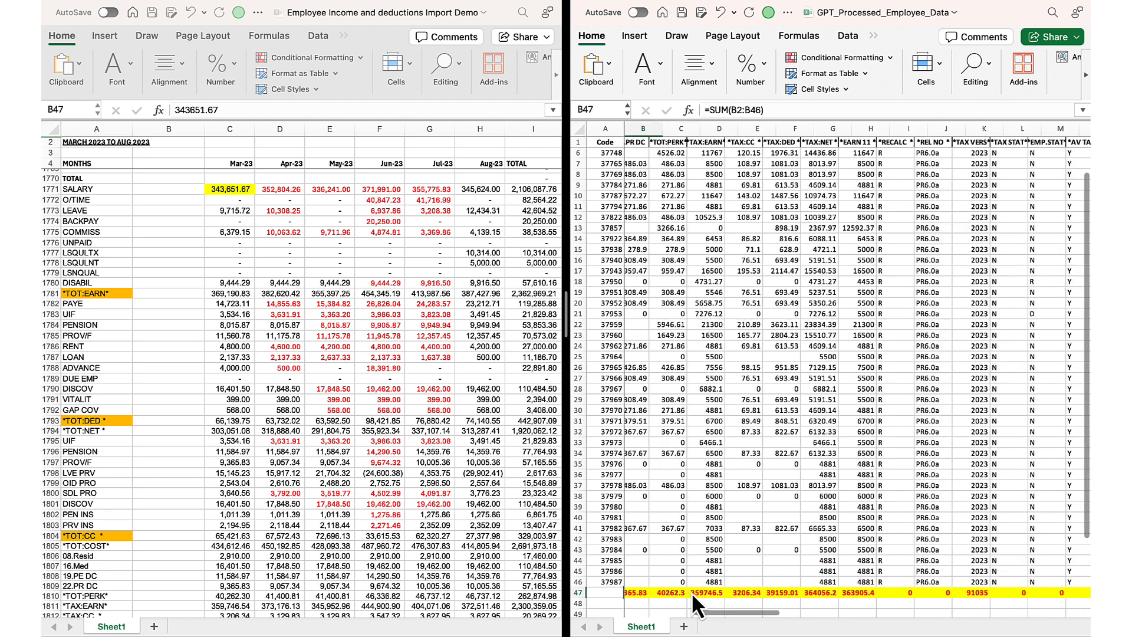
{"action": "key", "text": "super+c"}
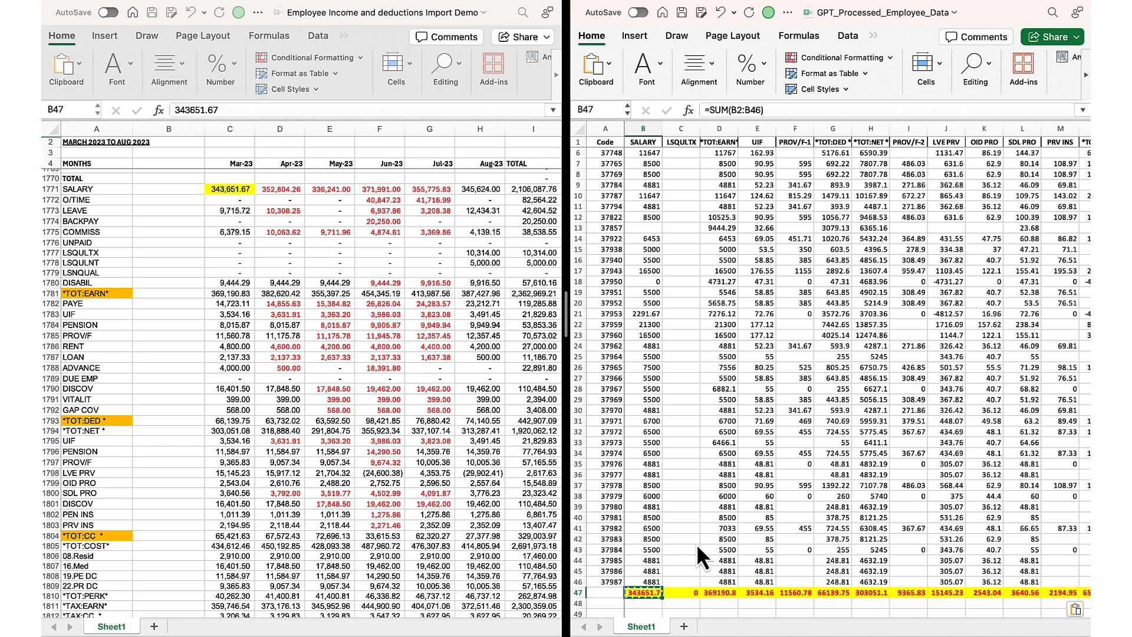
{"action": "scroll", "coordinate": [696, 552], "scroll_direction": "down", "scroll_amount": 8}
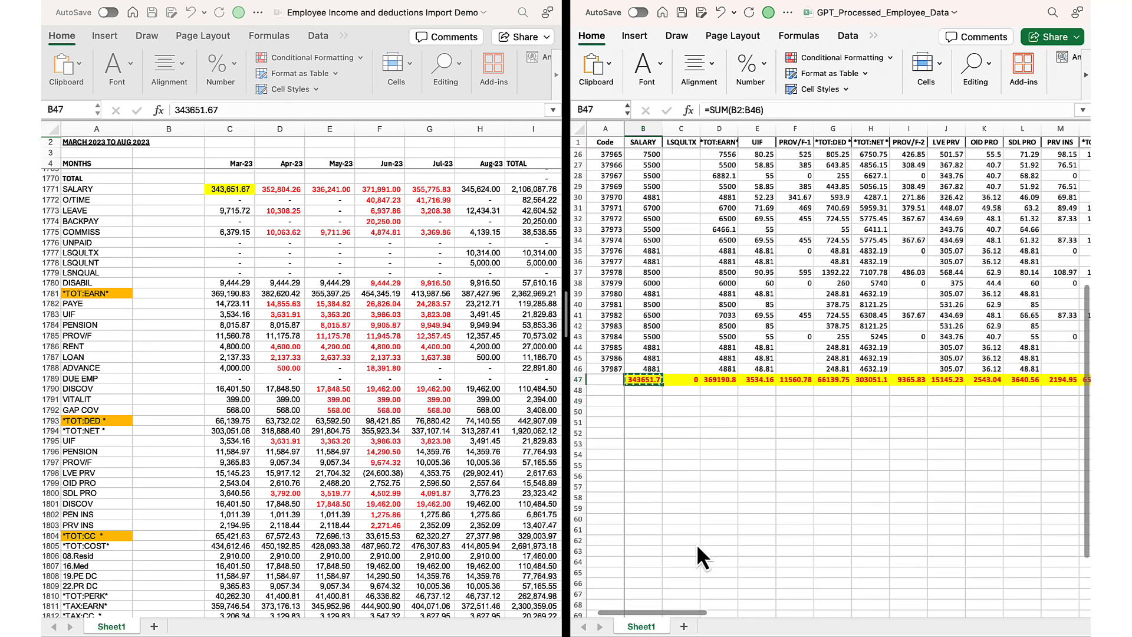
{"action": "scroll", "coordinate": [698, 548], "scroll_direction": "down", "scroll_amount": 2}
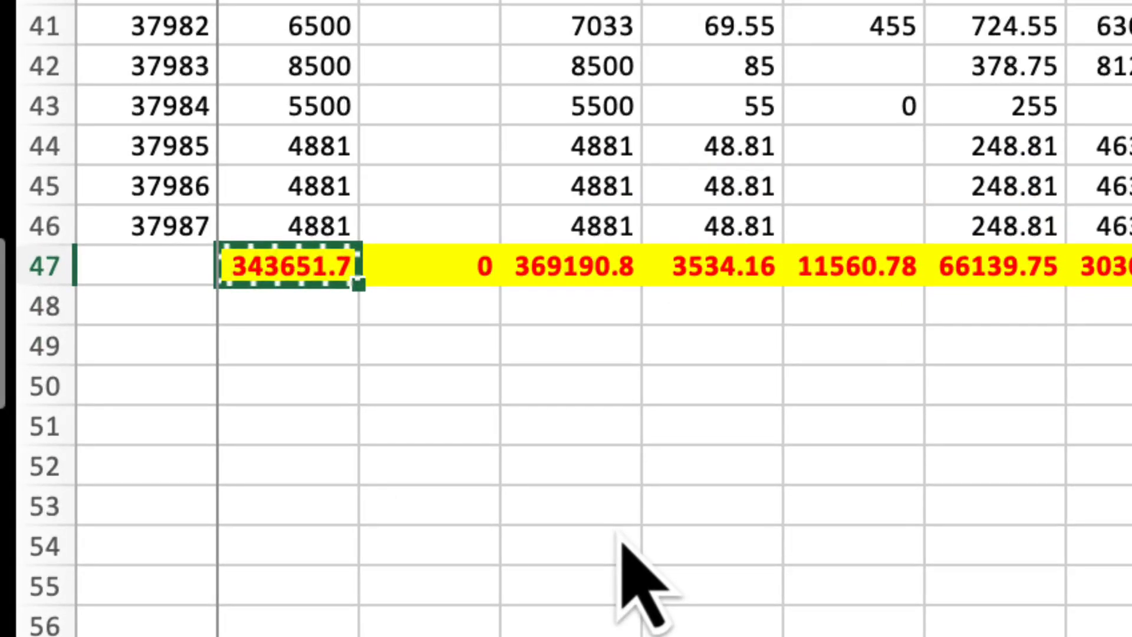
{"action": "left_click", "coordinate": [734, 374]}
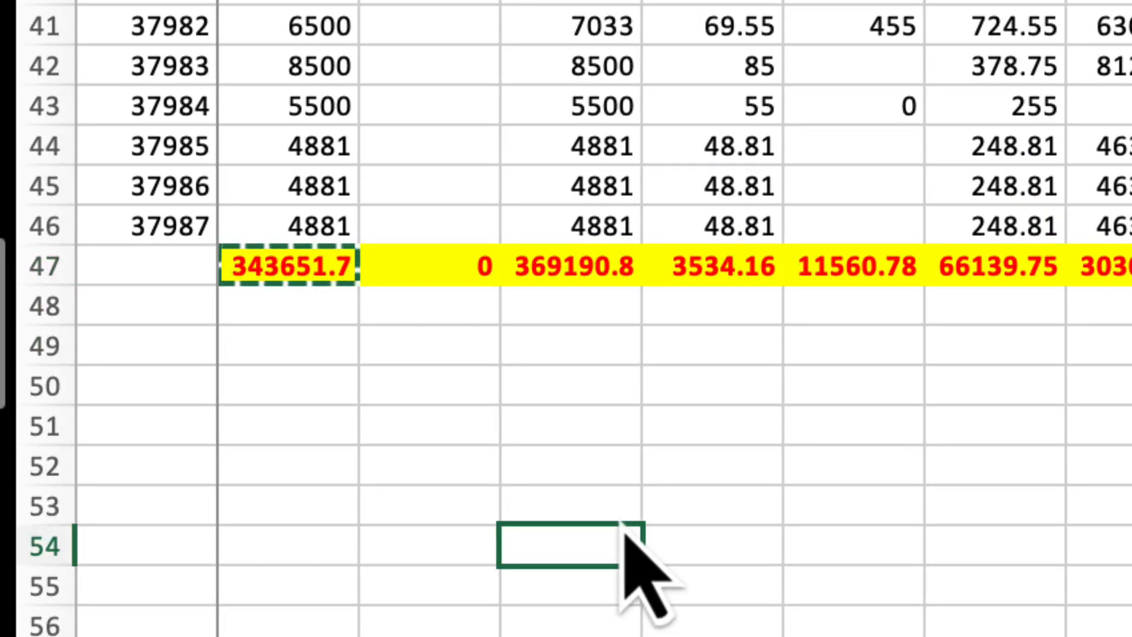
- Check the *TOT:EARN* sum in D47 against the Import Demo sheet and fill its Mar-23 figure in C1781 with yellow
{"action": "left_click", "coordinate": [569, 266]}
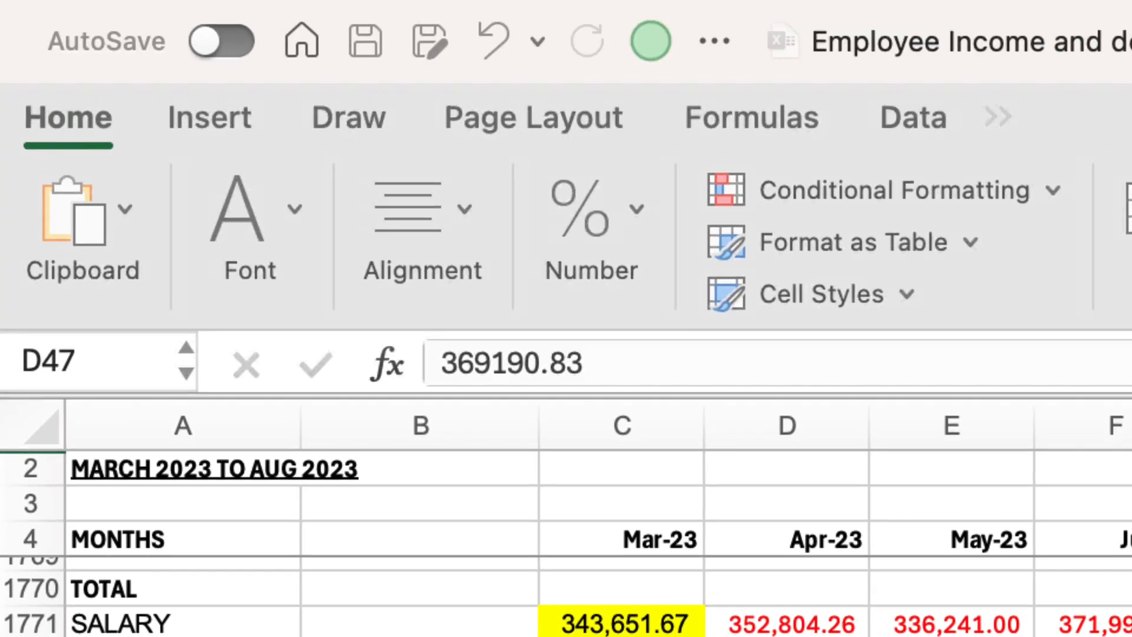
{"action": "left_click", "coordinate": [967, 366]}
{"action": "left_click", "coordinate": [291, 268]}
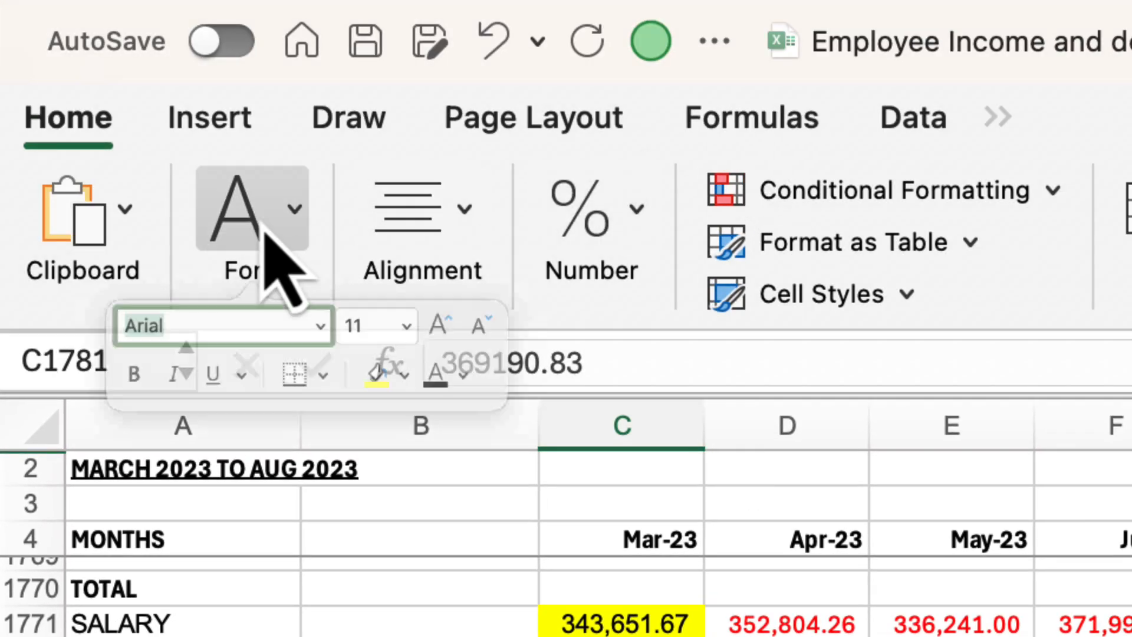
{"action": "left_click", "coordinate": [444, 424]}
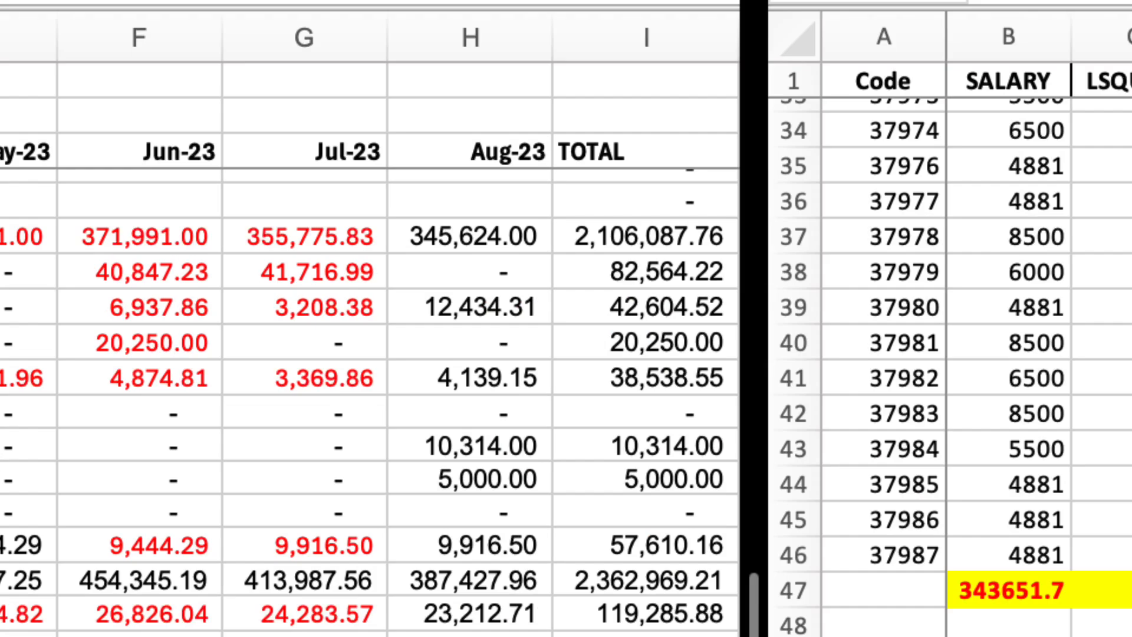
- Set the font colour of the *TOT:EARN* total in cell D47 of GPT_Processed_Employee_Data to red
{"action": "left_click", "coordinate": [519, 292]}
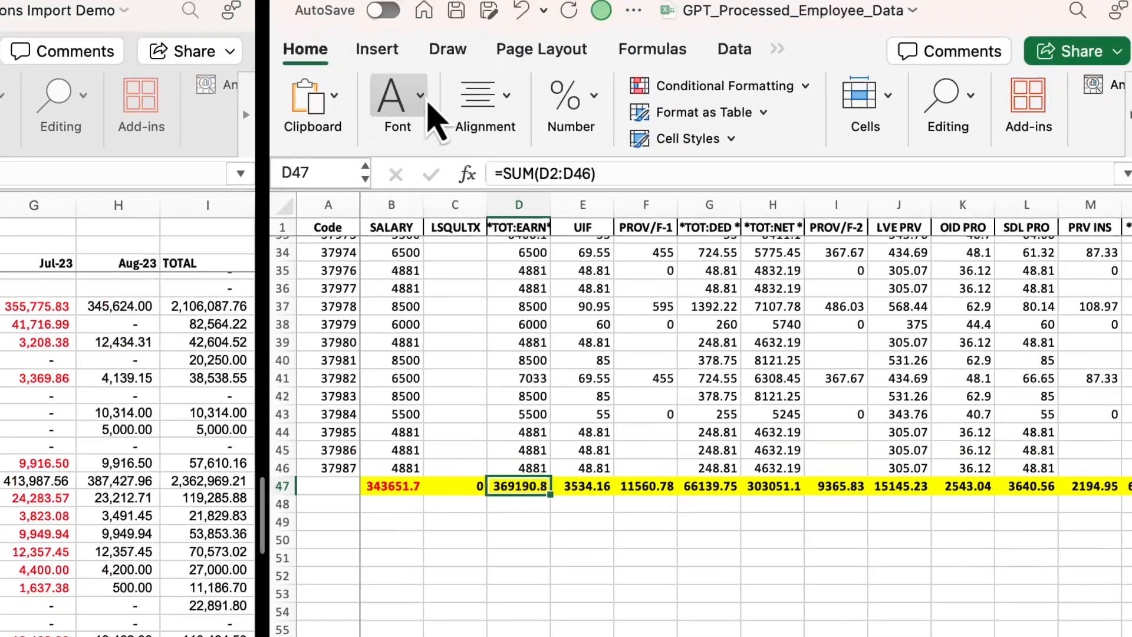
{"action": "left_click", "coordinate": [428, 111]}
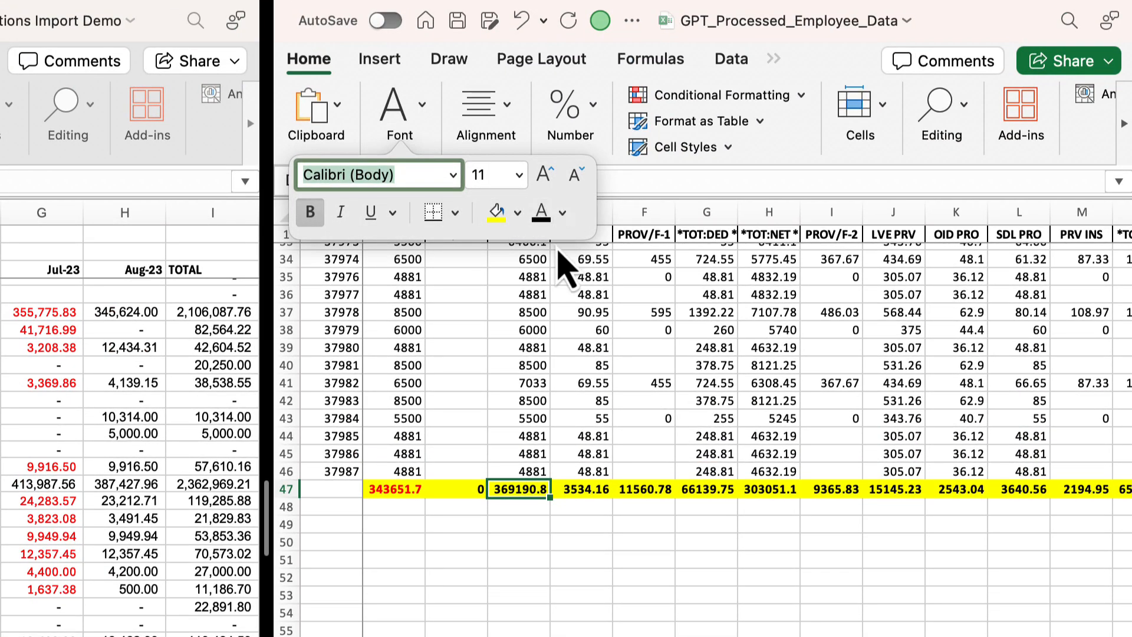
{"action": "left_click", "coordinate": [563, 212]}
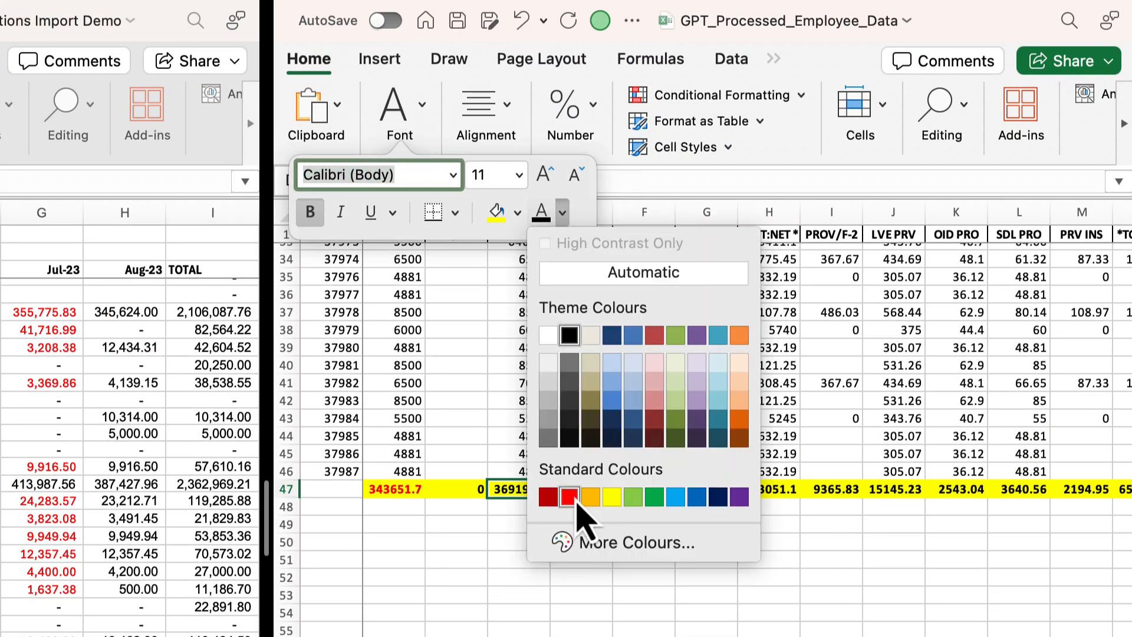
{"action": "left_click", "coordinate": [577, 496]}
{"action": "left_click", "coordinate": [607, 530]}
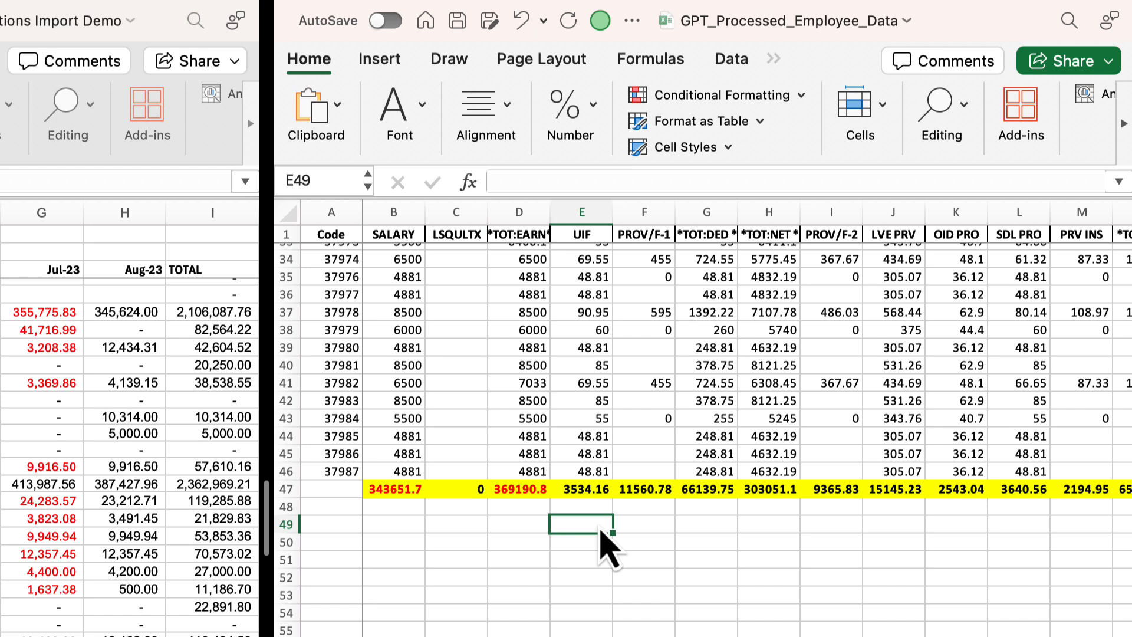
- Mark the UIF totals as checked, with yellow fill on Mar-23 cell C1783 in Import Demo and red font on E47
{"action": "left_click", "coordinate": [554, 496]}
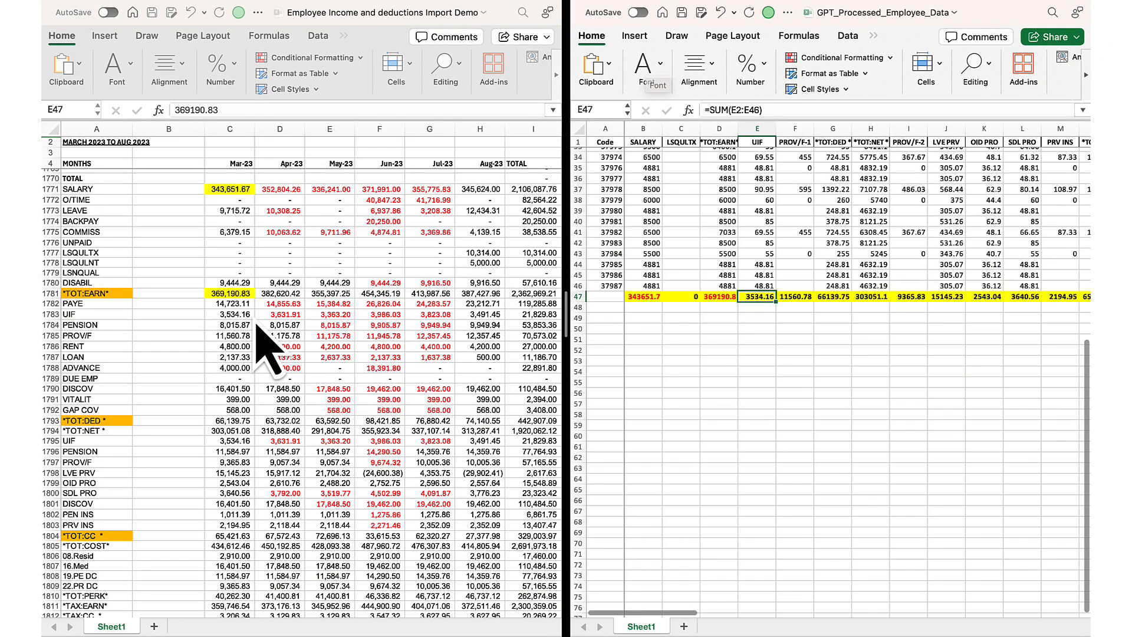
{"action": "left_click", "coordinate": [251, 315]}
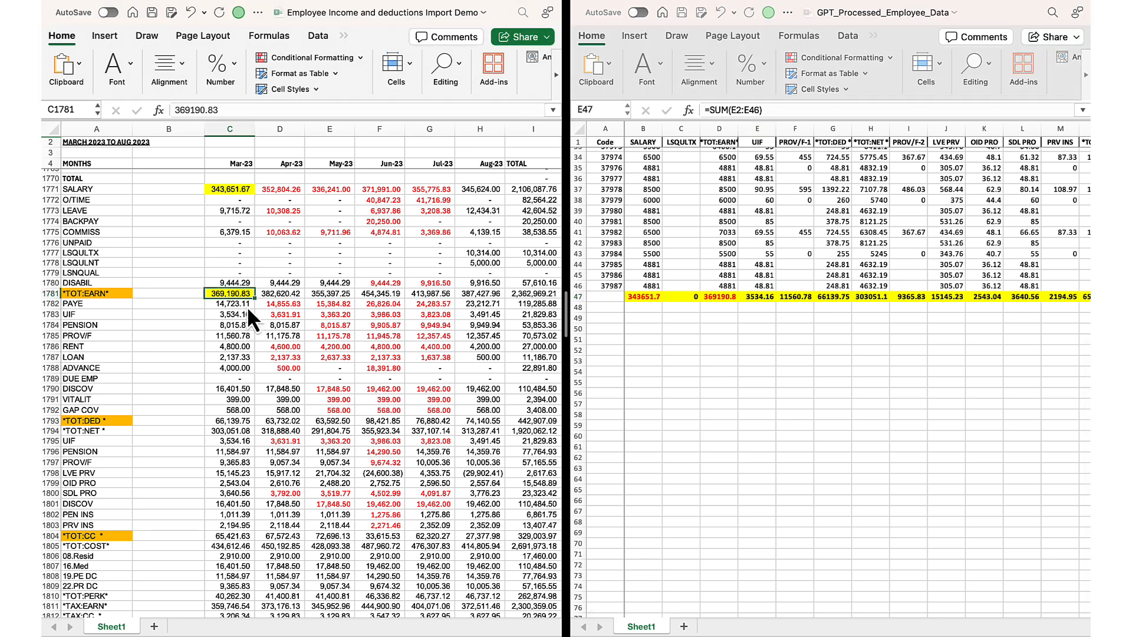
{"action": "left_click", "coordinate": [129, 62]}
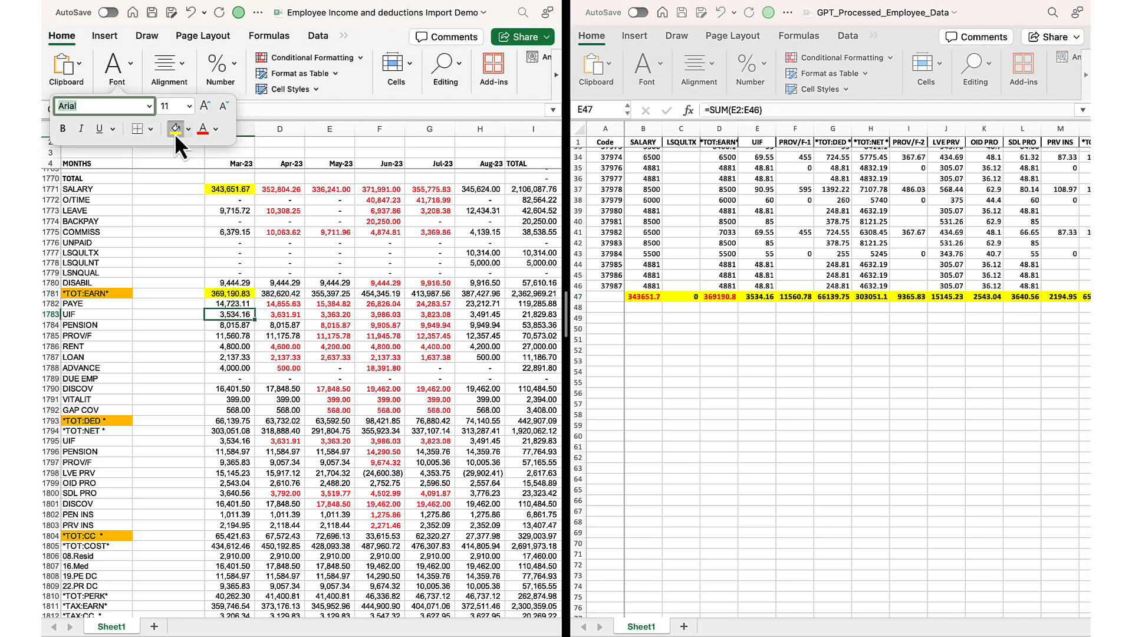
{"action": "left_click", "coordinate": [754, 297]}
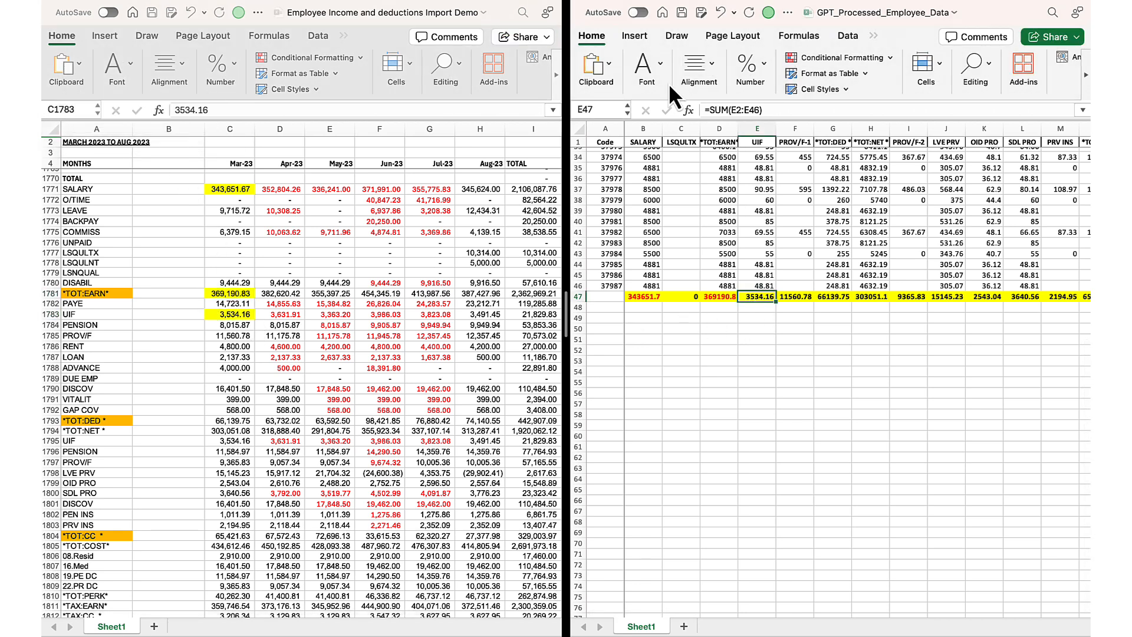
{"action": "left_click", "coordinate": [655, 66]}
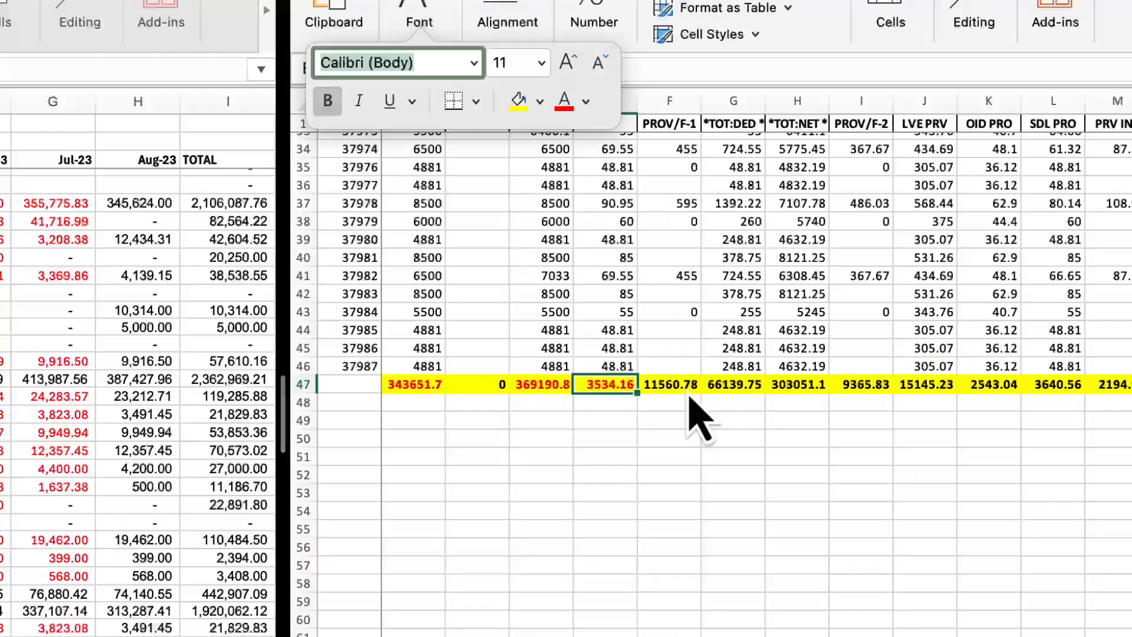
- Check the PROV/F-1 sum in F47 against Import Demo and fill the Mar-23 PROV/F figure in C1785 with yellow
{"action": "left_click", "coordinate": [804, 299]}
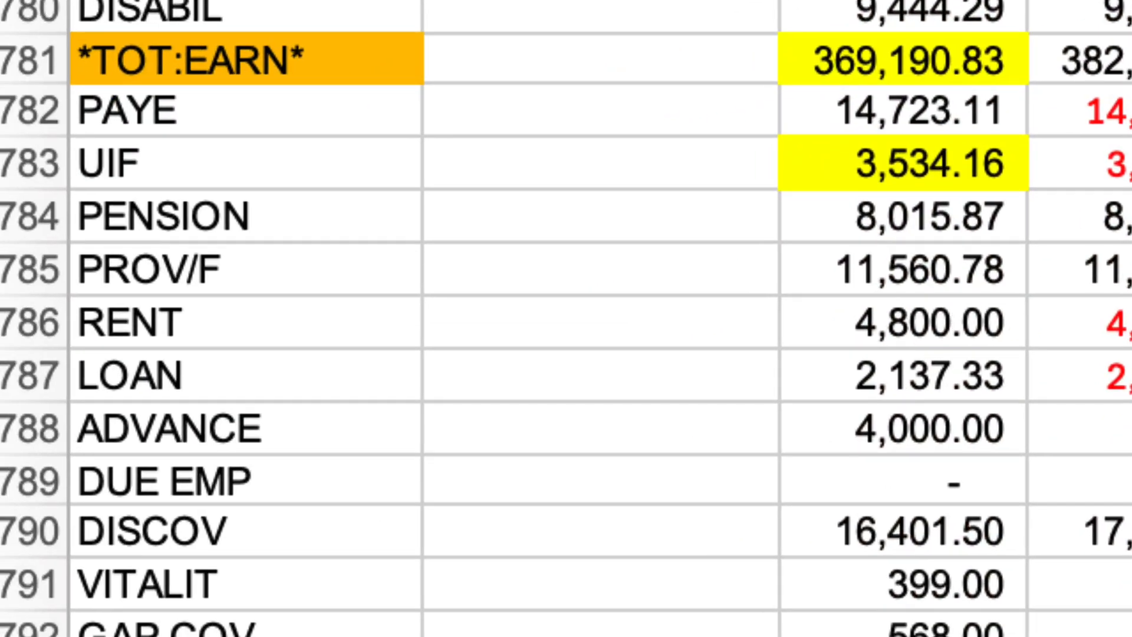
{"action": "left_click", "coordinate": [1002, 174]}
{"action": "left_click", "coordinate": [1022, 276]}
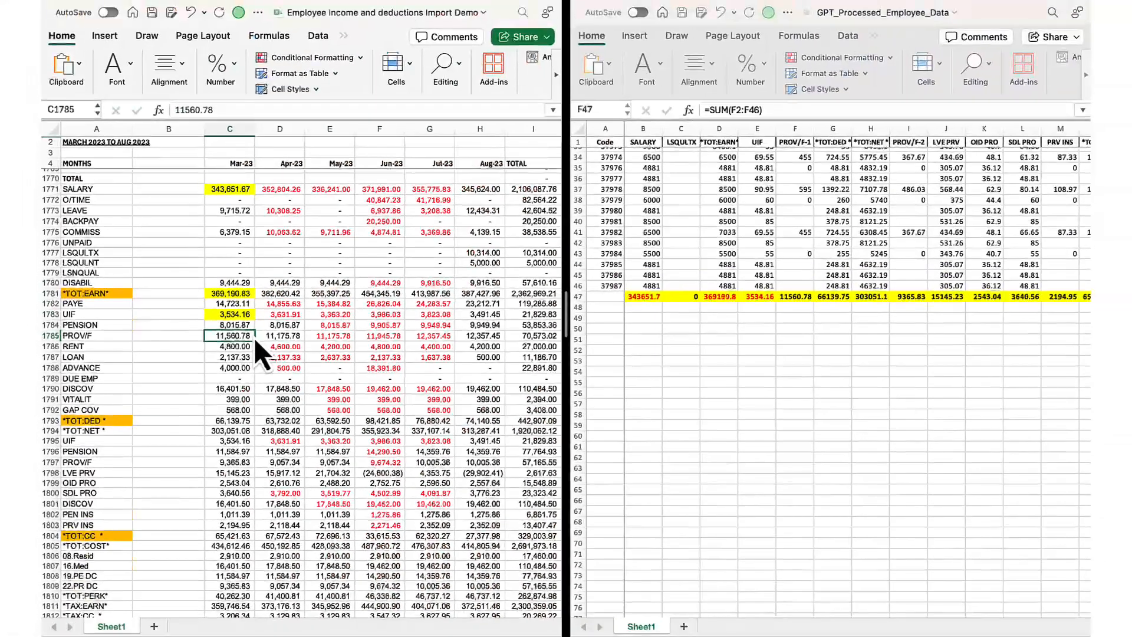
{"action": "left_click", "coordinate": [125, 58]}
{"action": "left_click", "coordinate": [227, 137]}
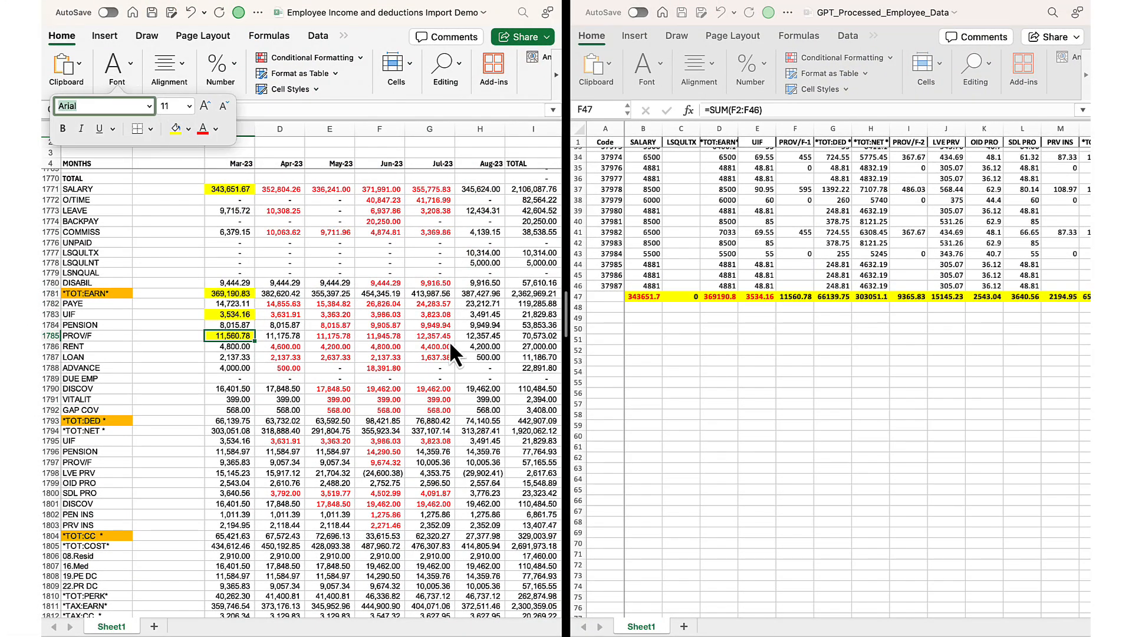
- Set the font colour of the PROV/F-1 total in cell F47 of GPT_Processed_Employee_Data to red
{"action": "left_click", "coordinate": [795, 296]}
{"action": "left_click", "coordinate": [660, 69]}
{"action": "left_click", "coordinate": [733, 131]}
{"action": "left_click", "coordinate": [844, 348]}
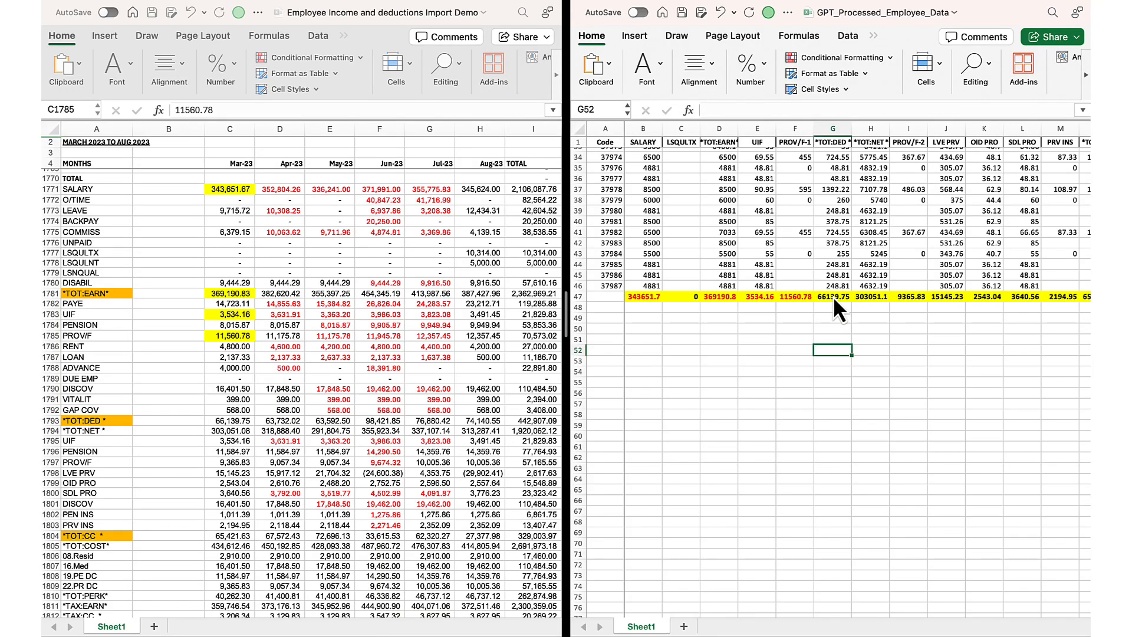
- Mark the *TOT:DED* totals as checked, with yellow fill on Mar-23 cell C1793 in Import Demo and red font on G47
{"action": "left_click", "coordinate": [833, 296]}
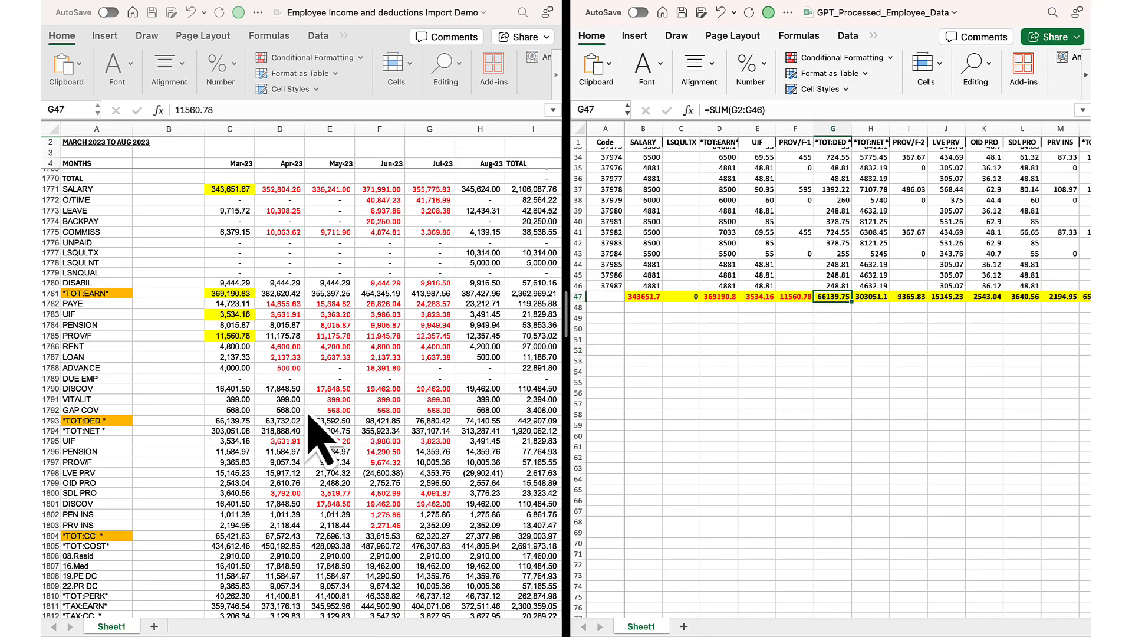
{"action": "left_click", "coordinate": [262, 430]}
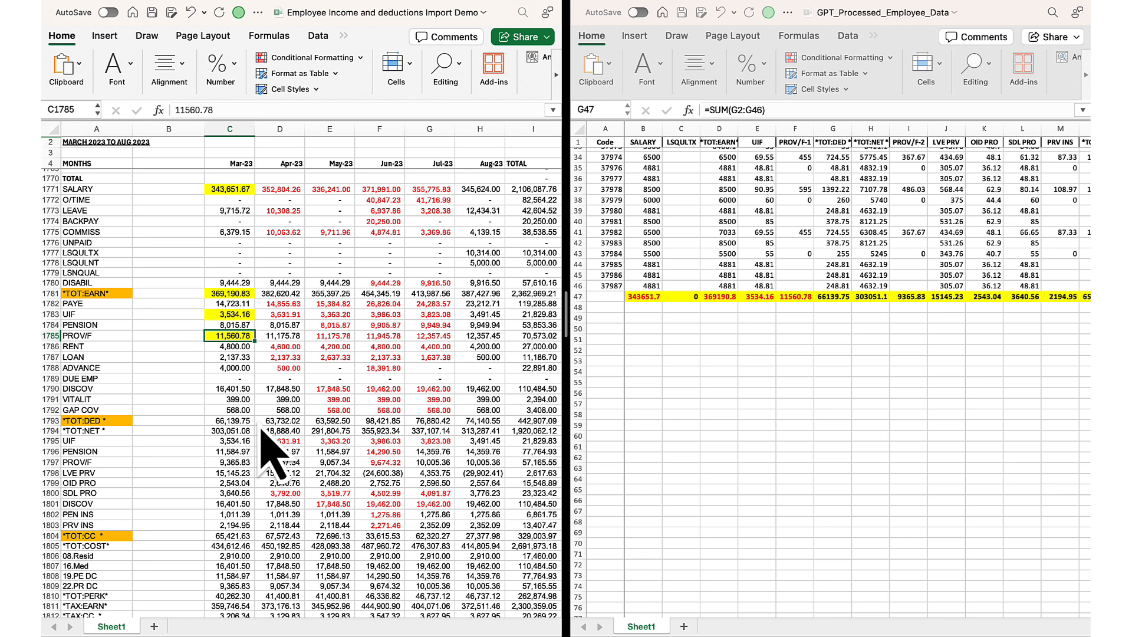
{"action": "left_click", "coordinate": [252, 422]}
{"action": "left_click", "coordinate": [117, 68]}
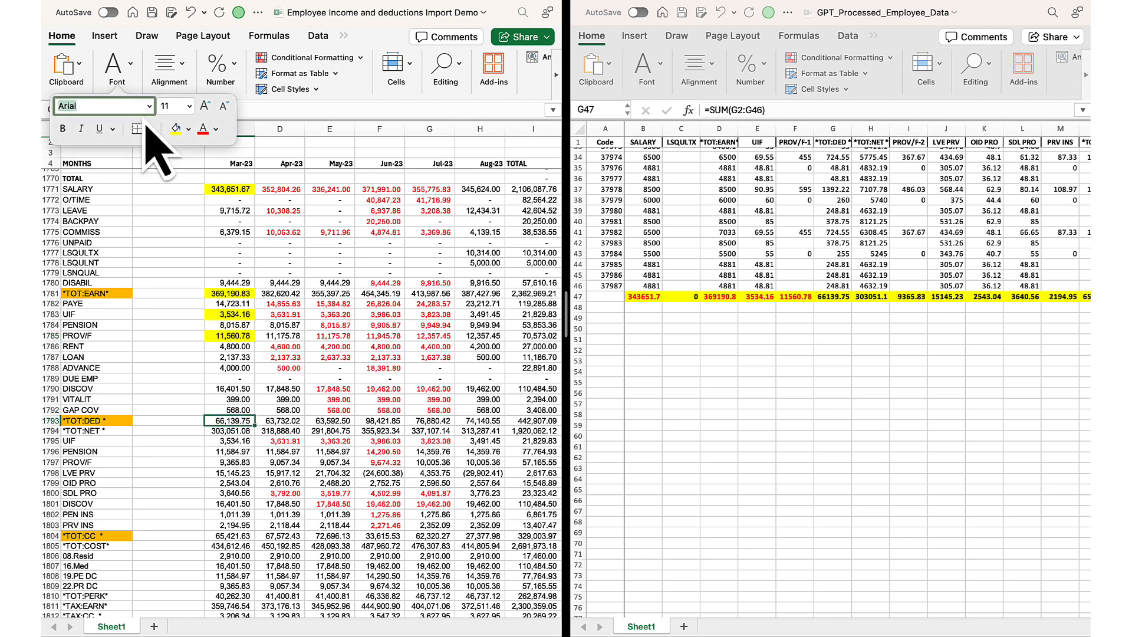
{"action": "left_click", "coordinate": [828, 295]}
{"action": "left_click", "coordinate": [647, 68]}
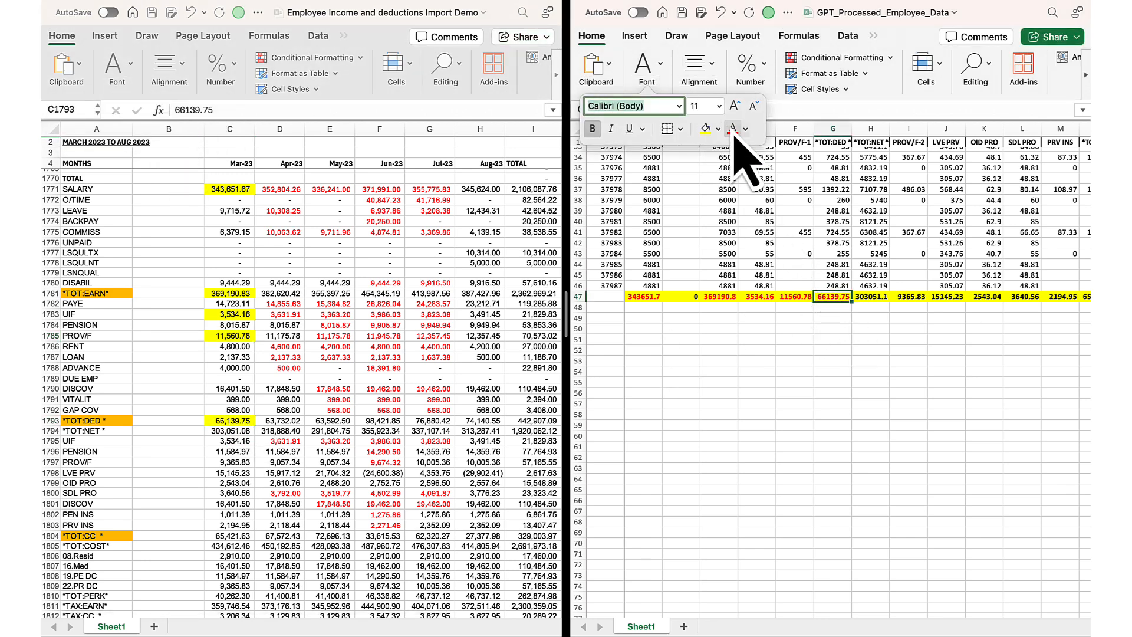
{"action": "left_click", "coordinate": [736, 232]}
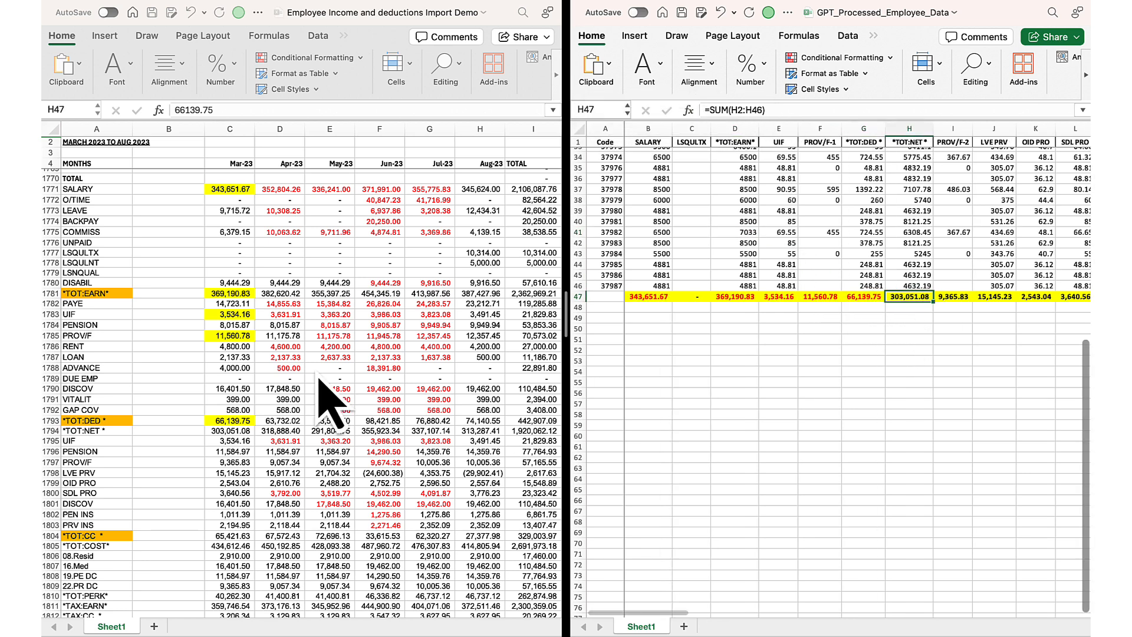
- Mark the *TOT:NET* totals as checked, with yellow fill on Mar-23 cell C1794 in Import Demo and red font on H47
{"action": "scroll", "coordinate": [319, 376], "scroll_direction": "down", "scroll_amount": 4}
{"action": "left_click", "coordinate": [229, 325]}
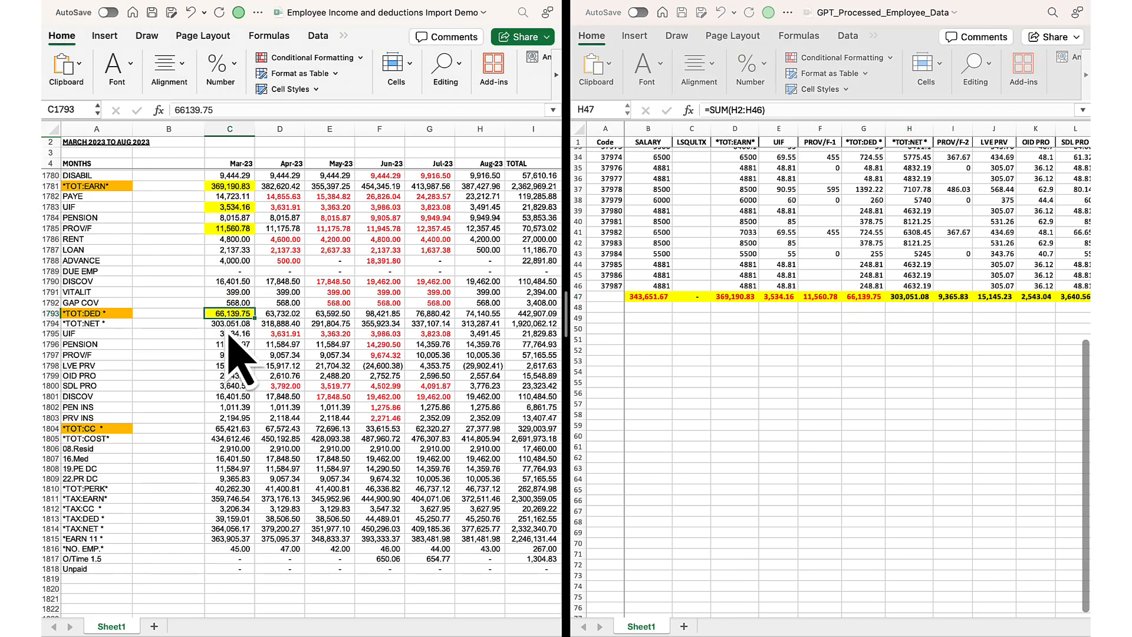
{"action": "left_click", "coordinate": [117, 68]}
{"action": "left_click", "coordinate": [175, 129]}
{"action": "left_click", "coordinate": [904, 298]}
{"action": "left_click", "coordinate": [652, 67]}
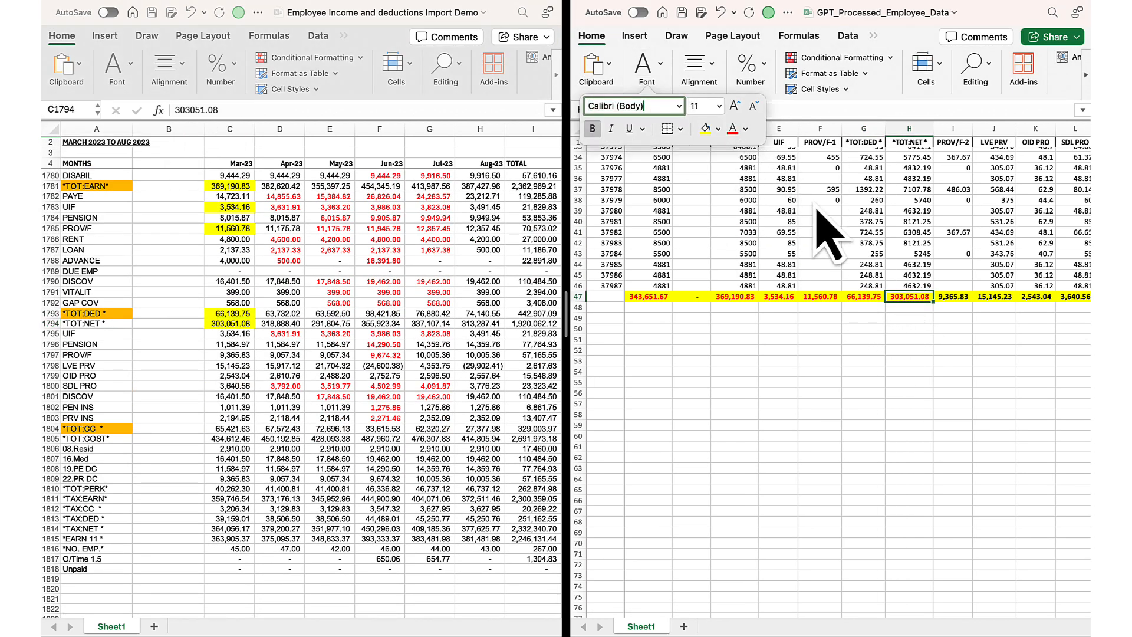
{"action": "left_click", "coordinate": [908, 286]}
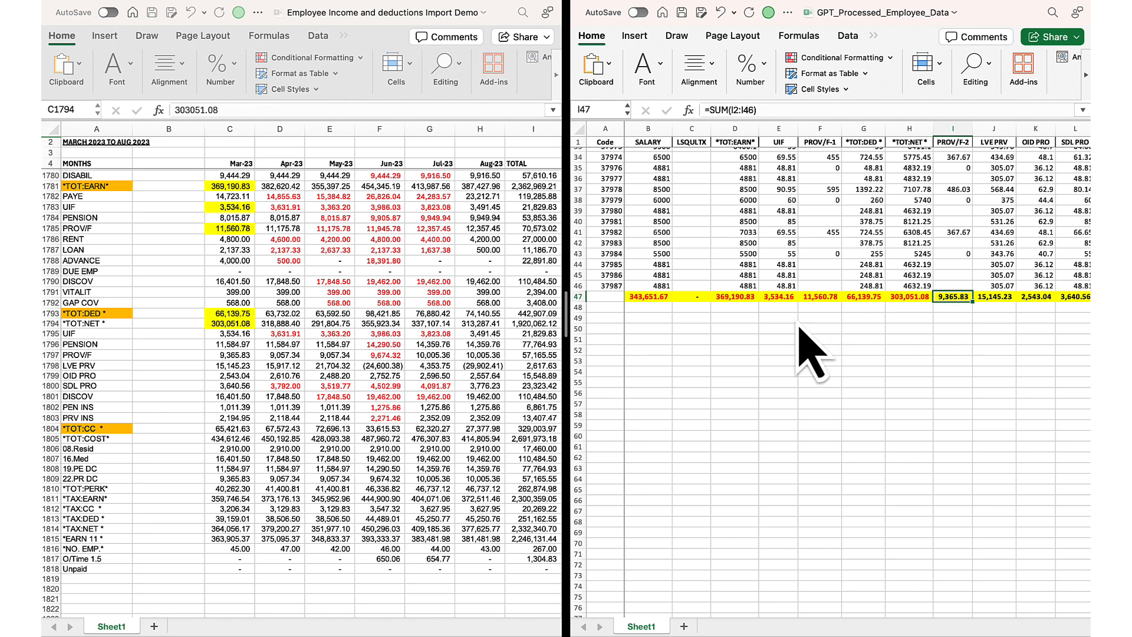
- Mark the PROV/F-2 total as checked, with yellow fill on Mar-23 PROV/F cell C1797 in Import Demo and red font on I47
{"action": "left_click", "coordinate": [243, 364]}
{"action": "left_click", "coordinate": [233, 355]}
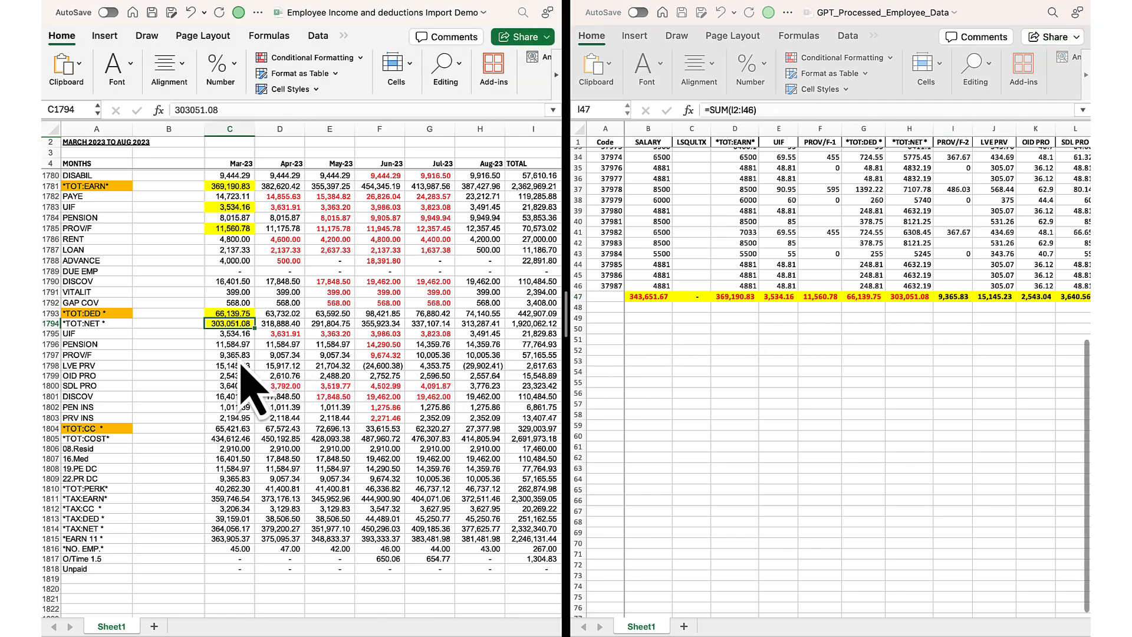
{"action": "left_click", "coordinate": [116, 68]}
{"action": "left_click", "coordinate": [175, 129]}
{"action": "left_click", "coordinate": [958, 297]}
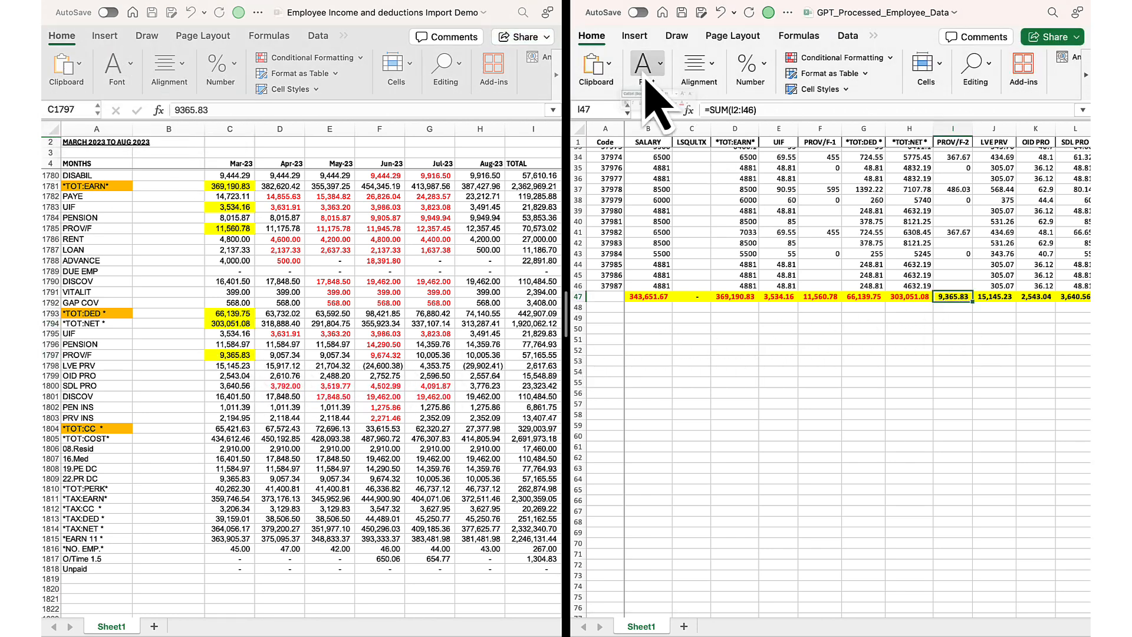
{"action": "left_click", "coordinate": [645, 68]}
{"action": "left_click", "coordinate": [733, 129]}
- Mark the LVE PRV totals as checked, with yellow fill on Mar-23 cell C1798 in Import Demo and red font on J47
{"action": "left_click", "coordinate": [995, 297]}
{"action": "left_click", "coordinate": [233, 366]}
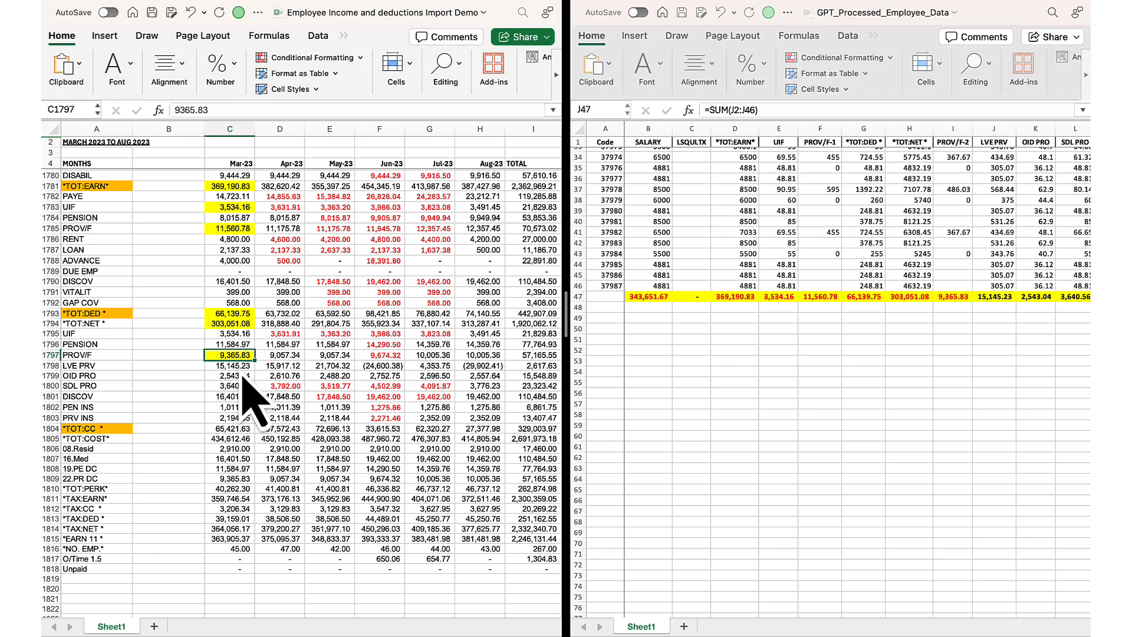
{"action": "left_click", "coordinate": [117, 68]}
{"action": "left_click", "coordinate": [175, 129]}
{"action": "left_click", "coordinate": [996, 298]}
{"action": "left_click", "coordinate": [645, 68]}
{"action": "left_click", "coordinate": [733, 128]}
- Mark the OID PRO totals as checked, with yellow fill on Mar-23 cell C1799 in Import Demo and red font on K47
{"action": "left_click", "coordinate": [1042, 298]}
{"action": "scroll", "coordinate": [1056, 283], "scroll_direction": "right", "scroll_amount": 5}
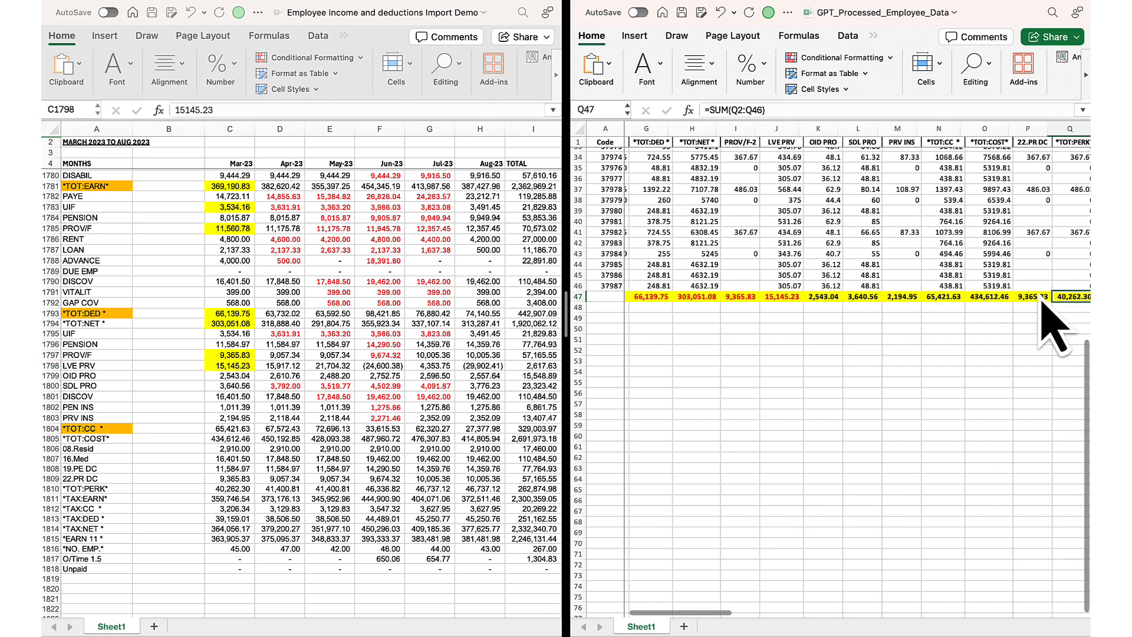
{"action": "left_click", "coordinate": [230, 376]}
{"action": "left_click", "coordinate": [117, 67]}
{"action": "left_click", "coordinate": [175, 128]}
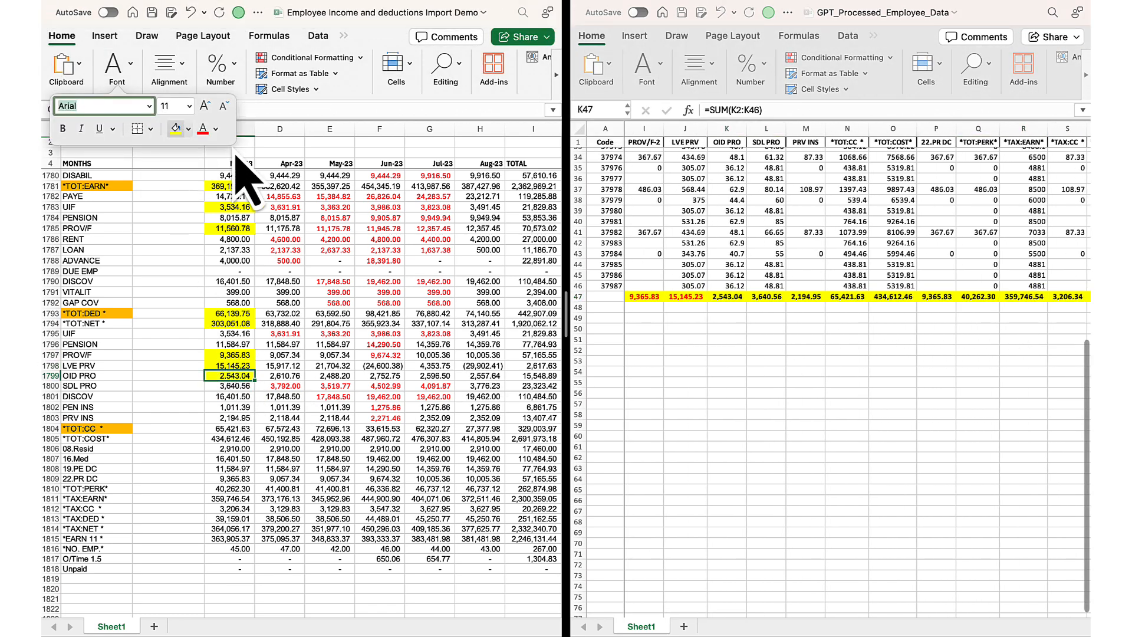
{"action": "left_click", "coordinate": [734, 297]}
{"action": "left_click", "coordinate": [645, 68]}
{"action": "left_click", "coordinate": [733, 129]}
- Mark the SDL PRO totals as checked, with yellow fill on Mar-23 cell C1800 in Import Demo and red font on L47
{"action": "left_click", "coordinate": [770, 297]}
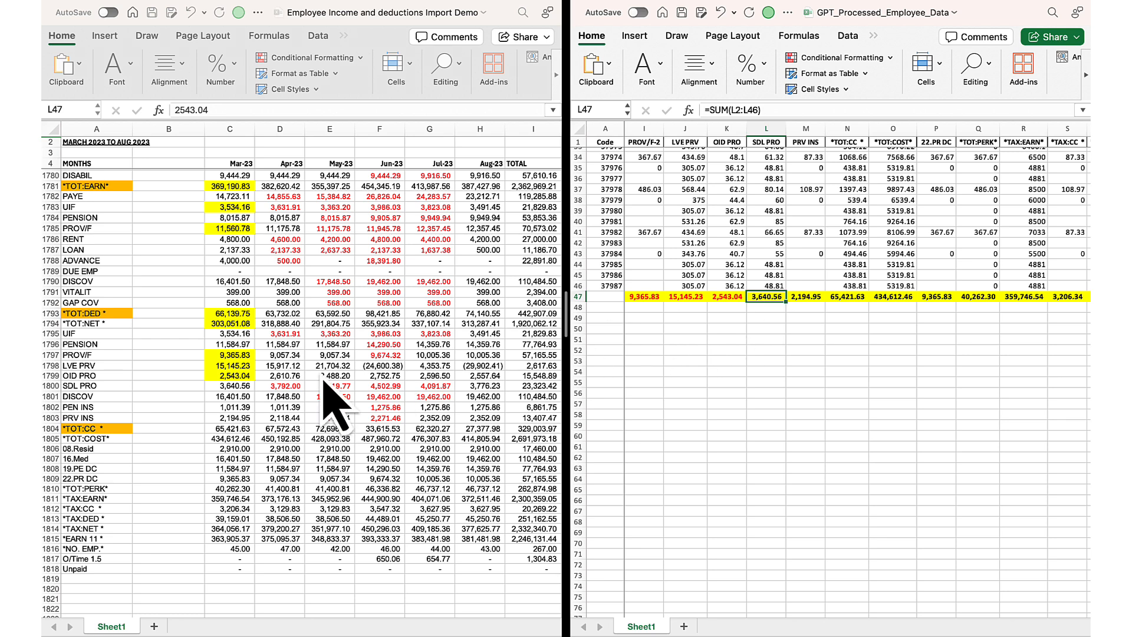
{"action": "left_click", "coordinate": [244, 389]}
{"action": "left_click", "coordinate": [117, 68]}
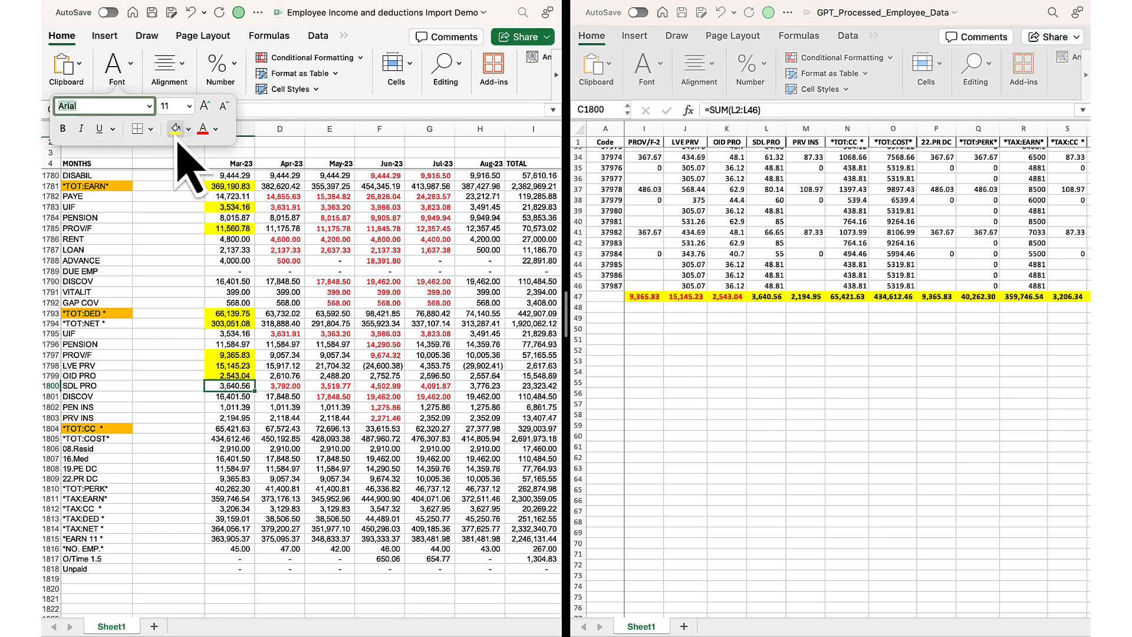
{"action": "left_click", "coordinate": [175, 129]}
{"action": "left_click", "coordinate": [767, 296]}
{"action": "left_click", "coordinate": [644, 68]}
{"action": "left_click", "coordinate": [733, 128]}
- Mark the PRV INS totals as checked, with yellow fill on Mar-23 cell C1803 in Import Demo and red font on M47
{"action": "left_click", "coordinate": [807, 296]}
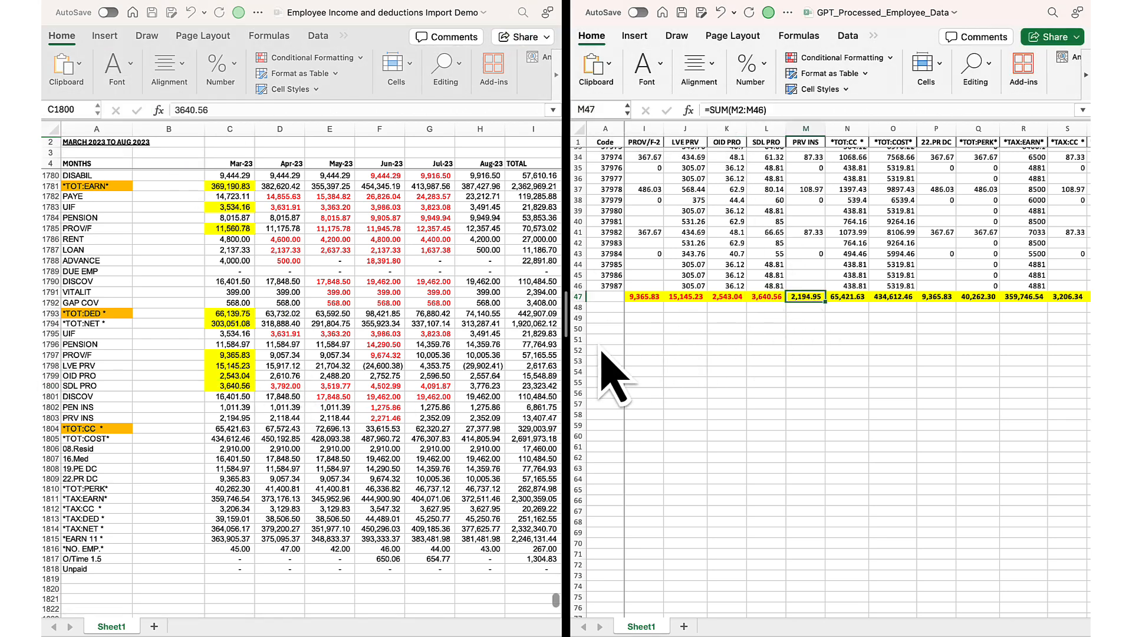
{"action": "left_click", "coordinate": [233, 386]}
{"action": "key", "text": "Down"}
{"action": "key", "text": "Down"}
{"action": "key", "text": "Down"}
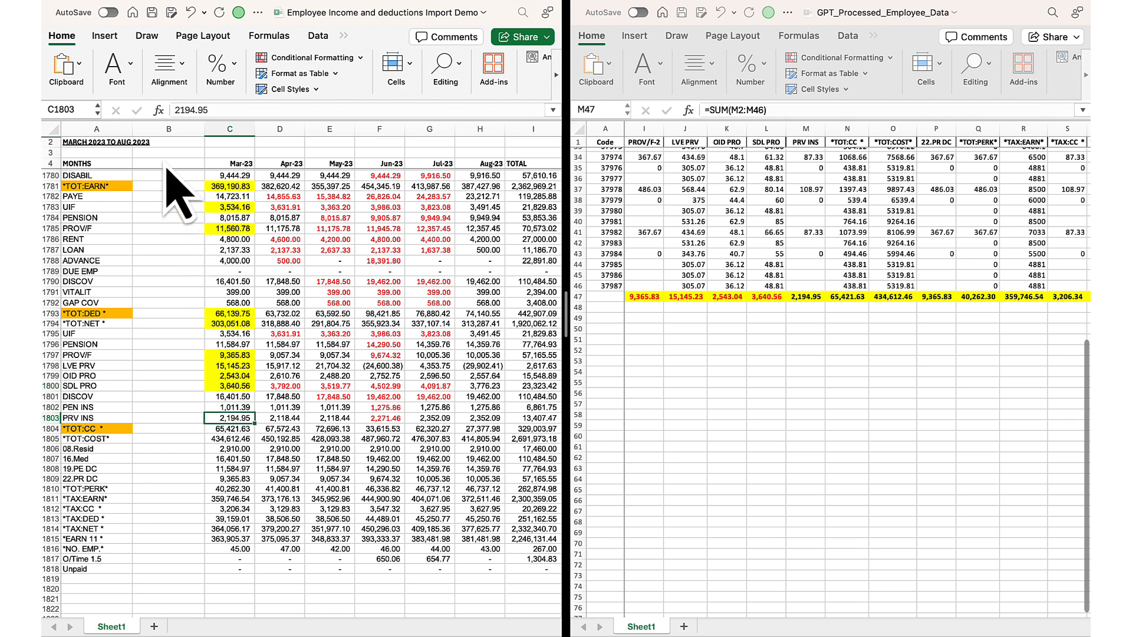
{"action": "left_click", "coordinate": [117, 68]}
{"action": "left_click", "coordinate": [175, 128]}
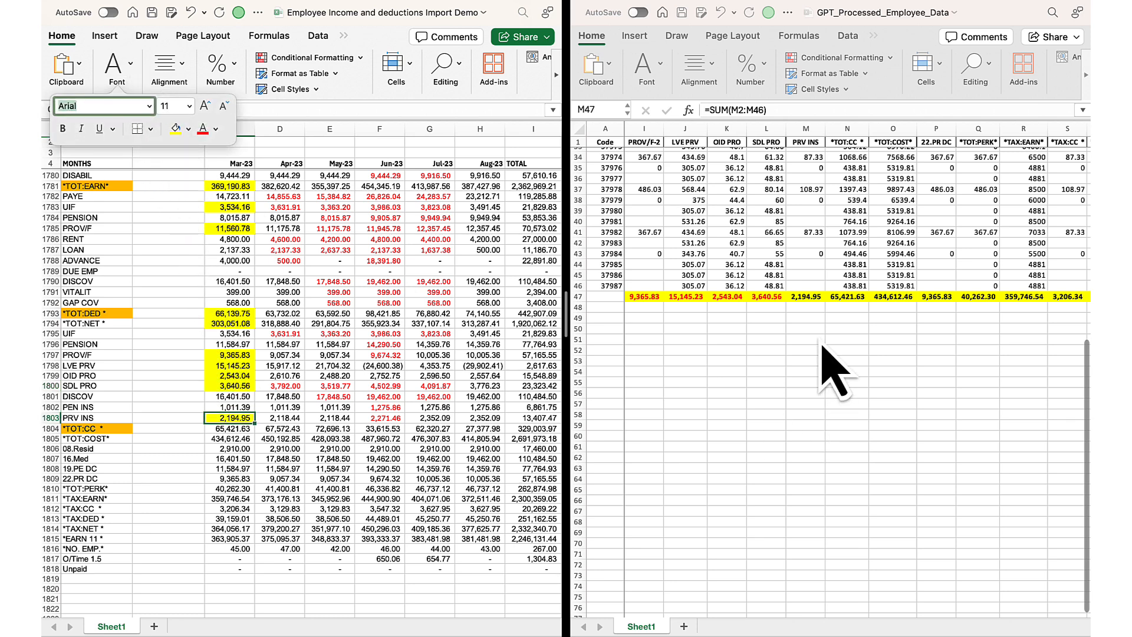
{"action": "left_click", "coordinate": [806, 296]}
{"action": "left_click", "coordinate": [647, 68]}
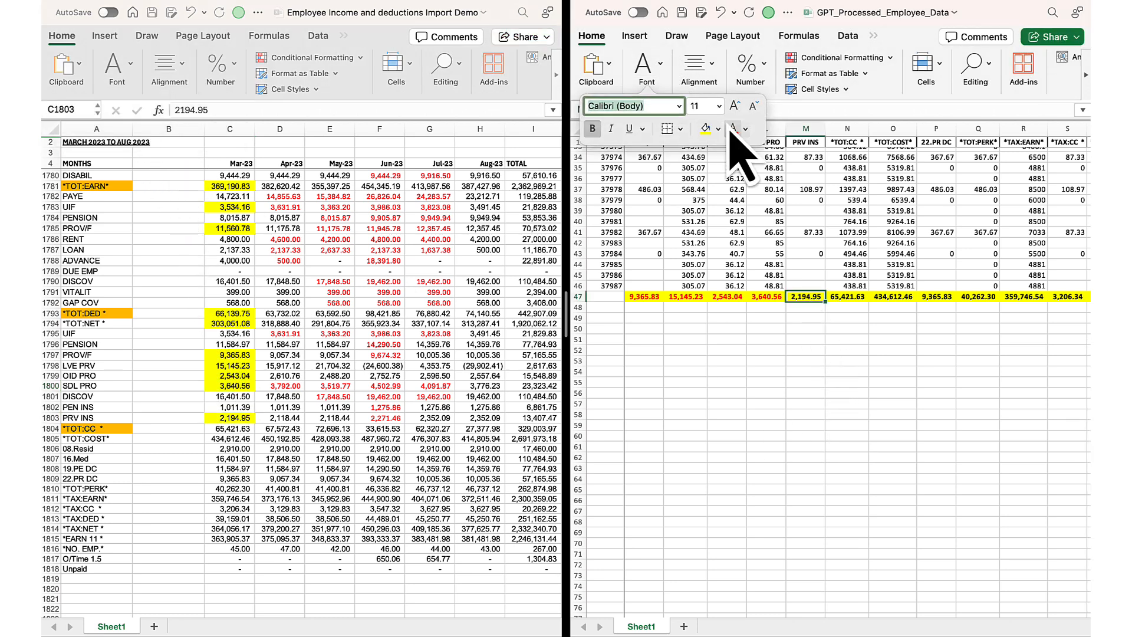
{"action": "left_click", "coordinate": [731, 127]}
- Mark the *TOT:CC* totals as checked, with yellow fill on Mar-23 cell C1804 in Import Demo and red font on N47
{"action": "left_click", "coordinate": [848, 296]}
{"action": "left_click", "coordinate": [239, 451]}
{"action": "key", "text": "Down"}
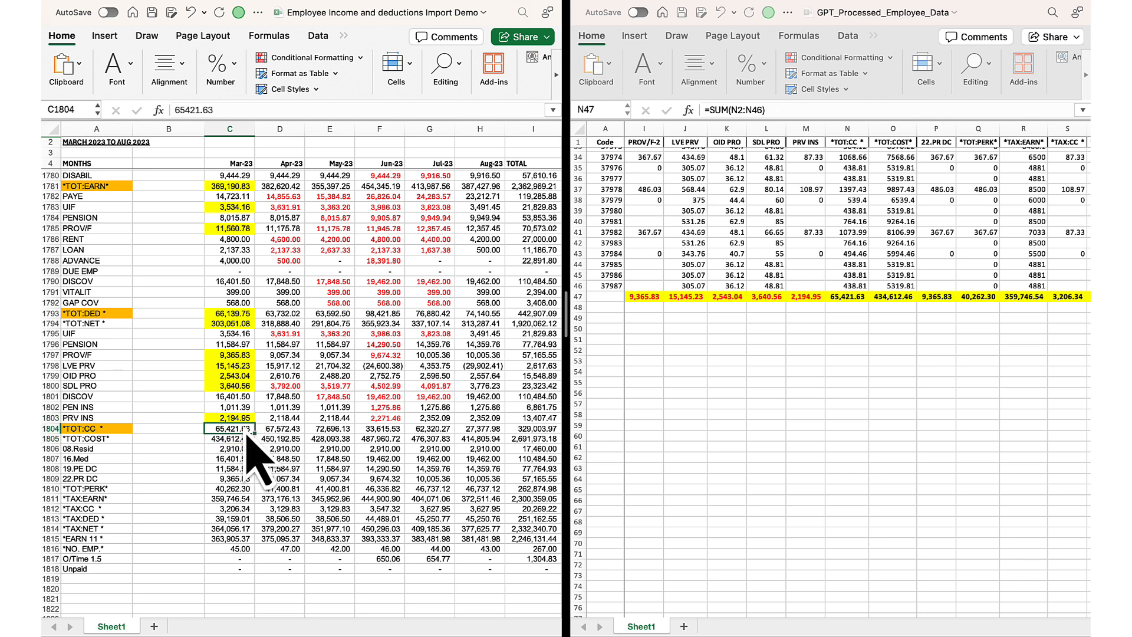
{"action": "left_click", "coordinate": [117, 68]}
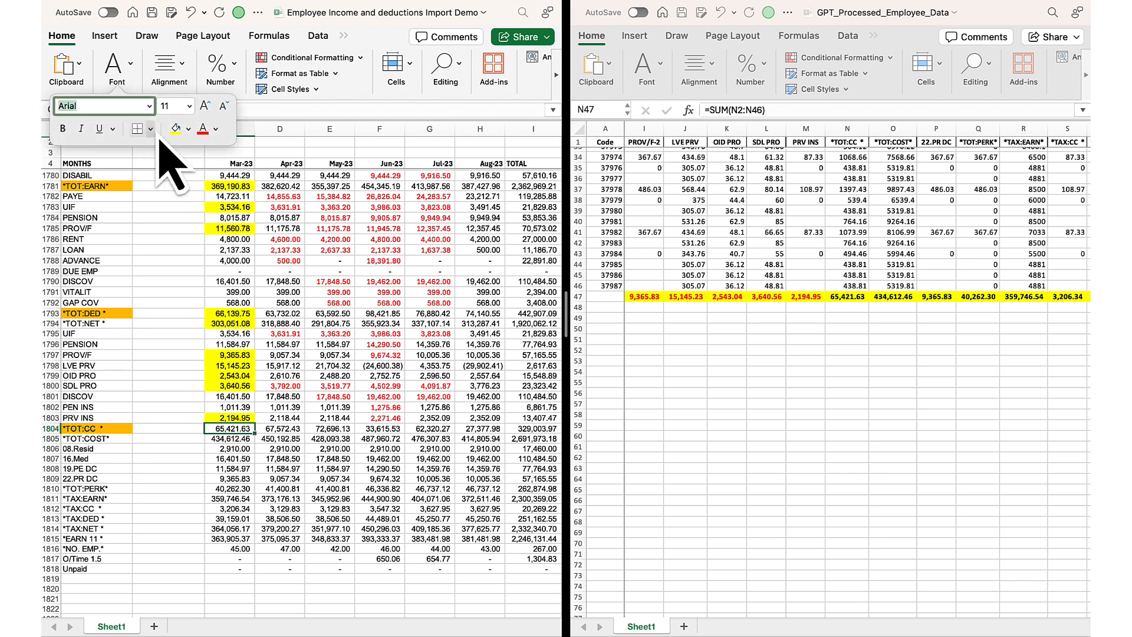
{"action": "left_click", "coordinate": [847, 297]}
{"action": "left_click", "coordinate": [647, 68]}
{"action": "left_click", "coordinate": [733, 131]}
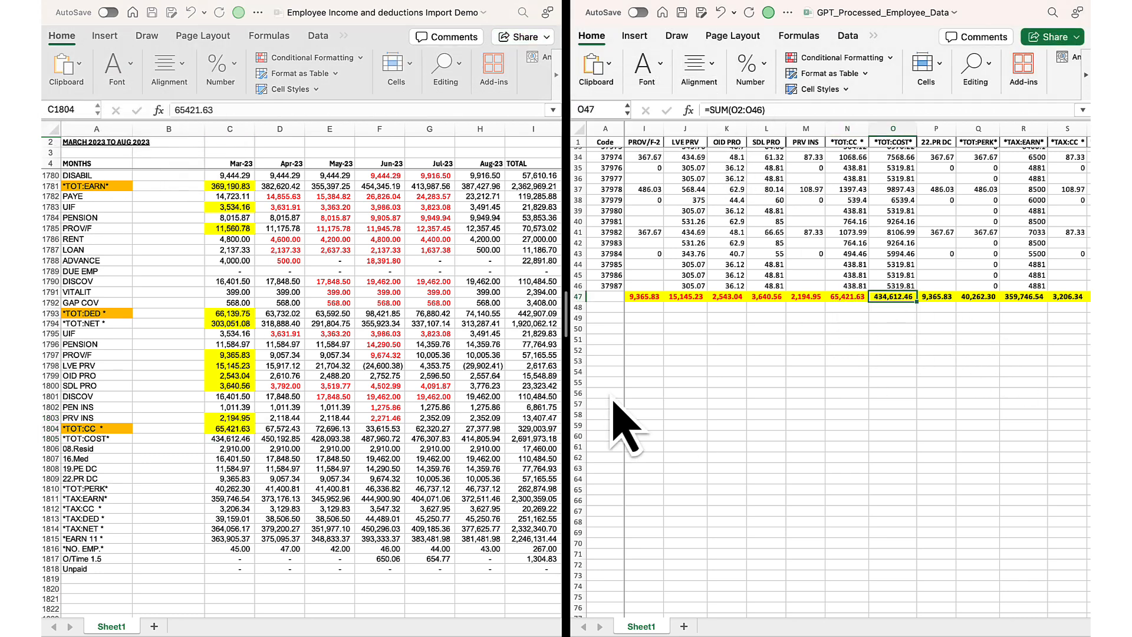
- Mark the *TOT:COST* totals as checked, with yellow fill on Mar-23 cell C1805 in Import Demo and red font on O47
{"action": "left_click", "coordinate": [236, 440]}
{"action": "left_click", "coordinate": [117, 68]}
{"action": "scroll", "coordinate": [378, 372], "scroll_direction": "down", "scroll_amount": 1}
{"action": "scroll", "coordinate": [377, 372], "scroll_direction": "down", "scroll_amount": 5}
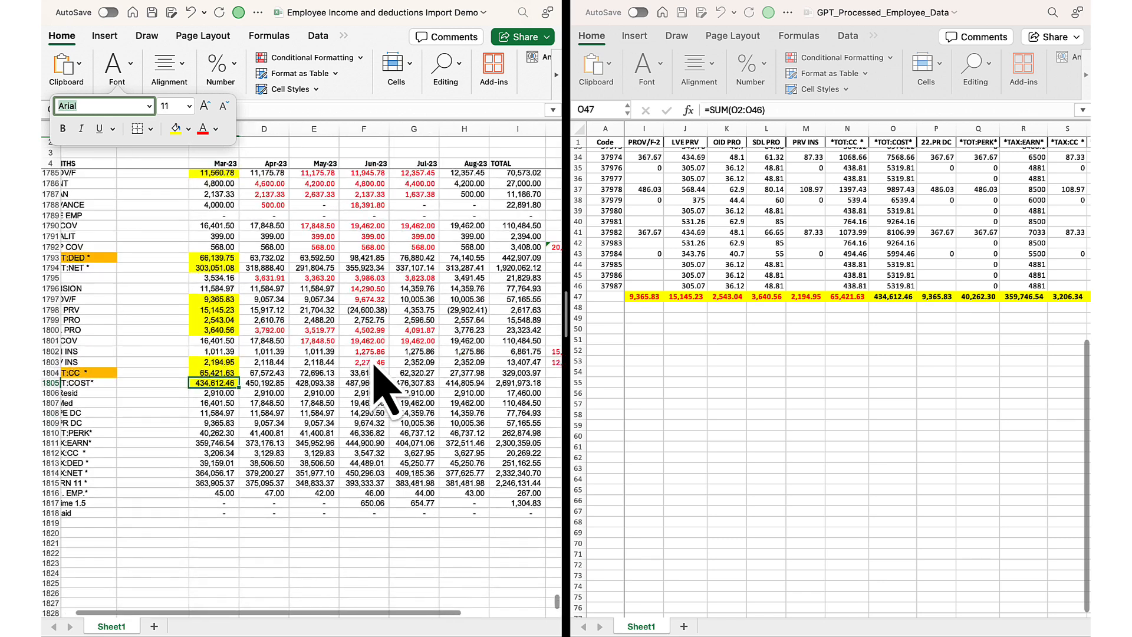
{"action": "scroll", "coordinate": [892, 289], "scroll_direction": "down", "scroll_amount": 1}
{"action": "left_click", "coordinate": [893, 284]}
{"action": "left_click", "coordinate": [647, 67]}
{"action": "left_click", "coordinate": [733, 131]}
- Mark the 22.PR DC totals as checked, with yellow fill on Mar-23 cell C1809 in Import Demo and red font on P47
{"action": "left_click", "coordinate": [939, 295]}
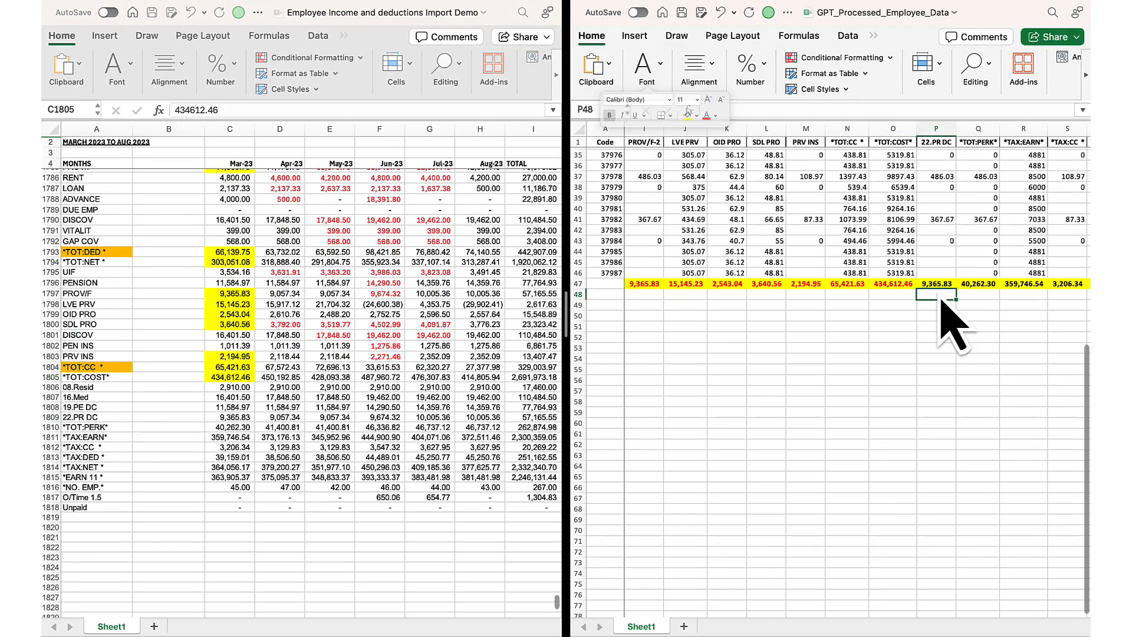
{"action": "left_click", "coordinate": [239, 417]}
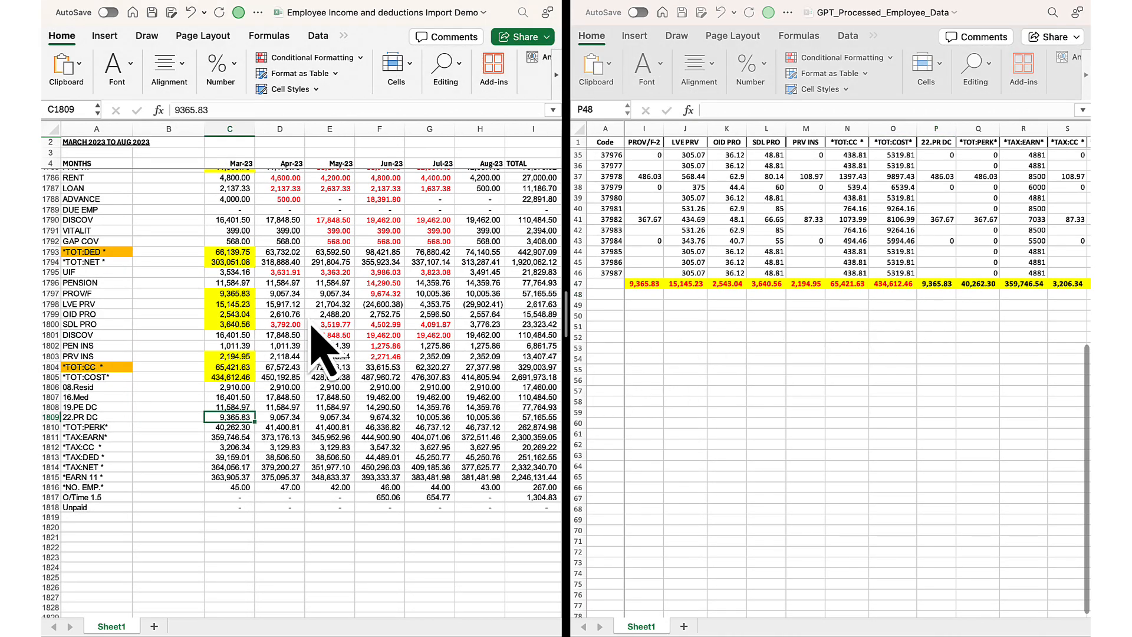
{"action": "left_click", "coordinate": [121, 71]}
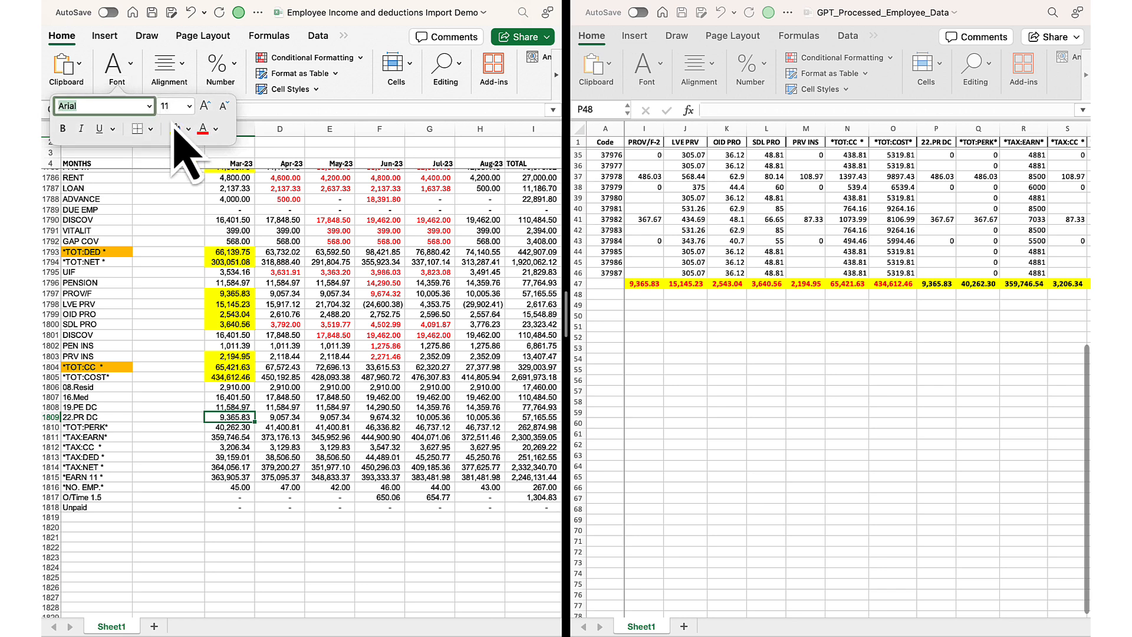
{"action": "left_click", "coordinate": [948, 295]}
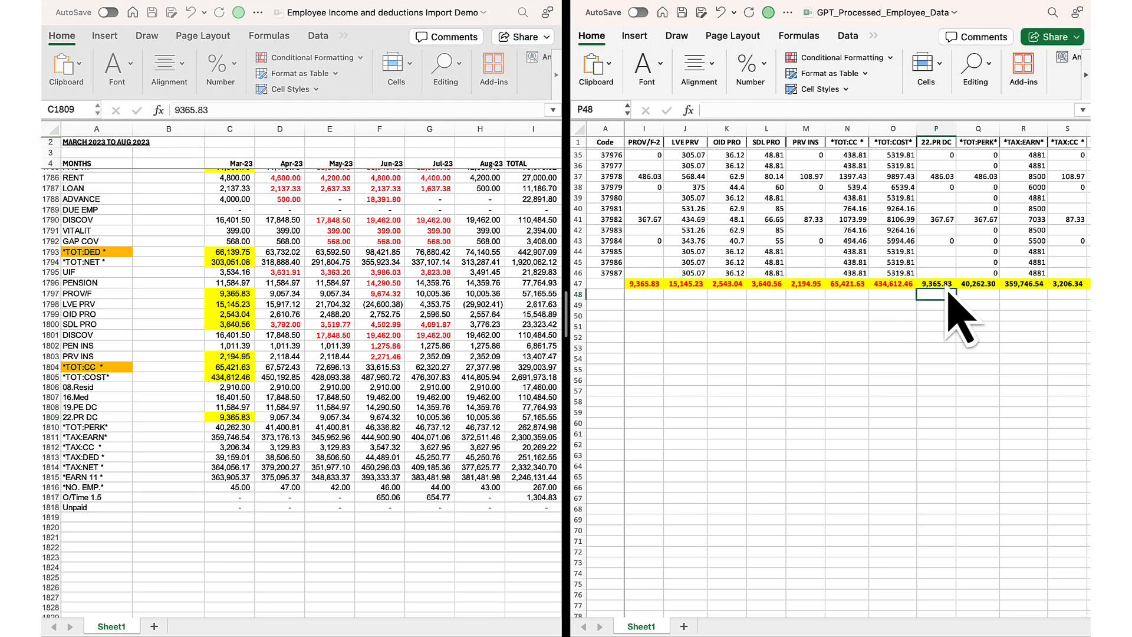
{"action": "left_click", "coordinate": [649, 68]}
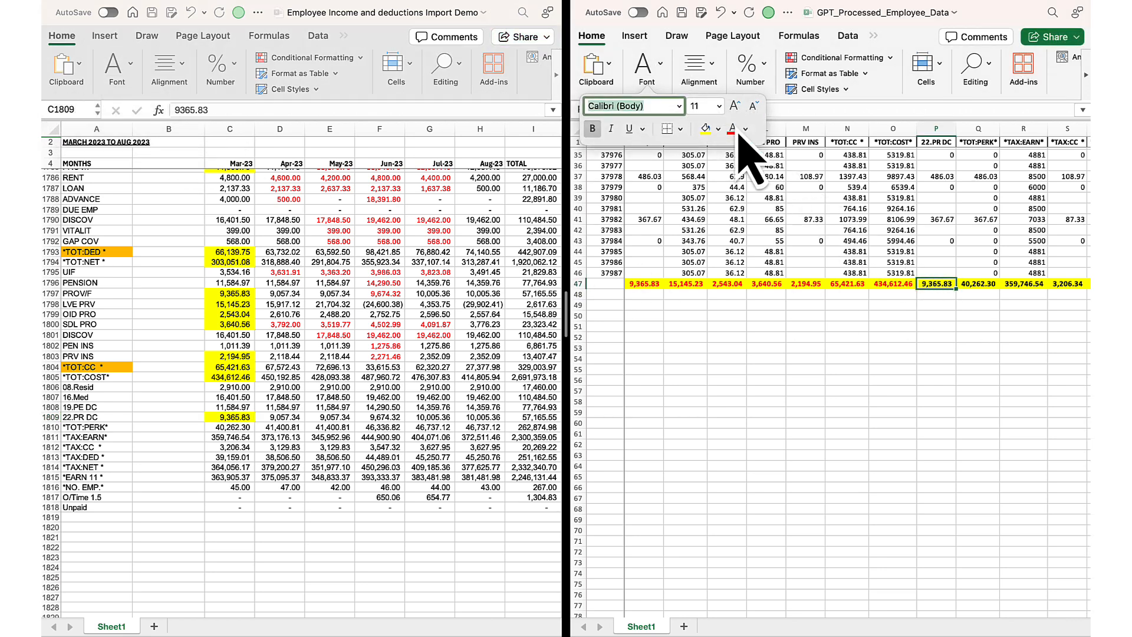
- Mark the *TOT:PERK* totals as checked, with yellow fill on Mar-23 cell C1810 in Import Demo and red font on Q47
{"action": "key", "text": "Right"}
{"action": "left_click", "coordinate": [250, 429]}
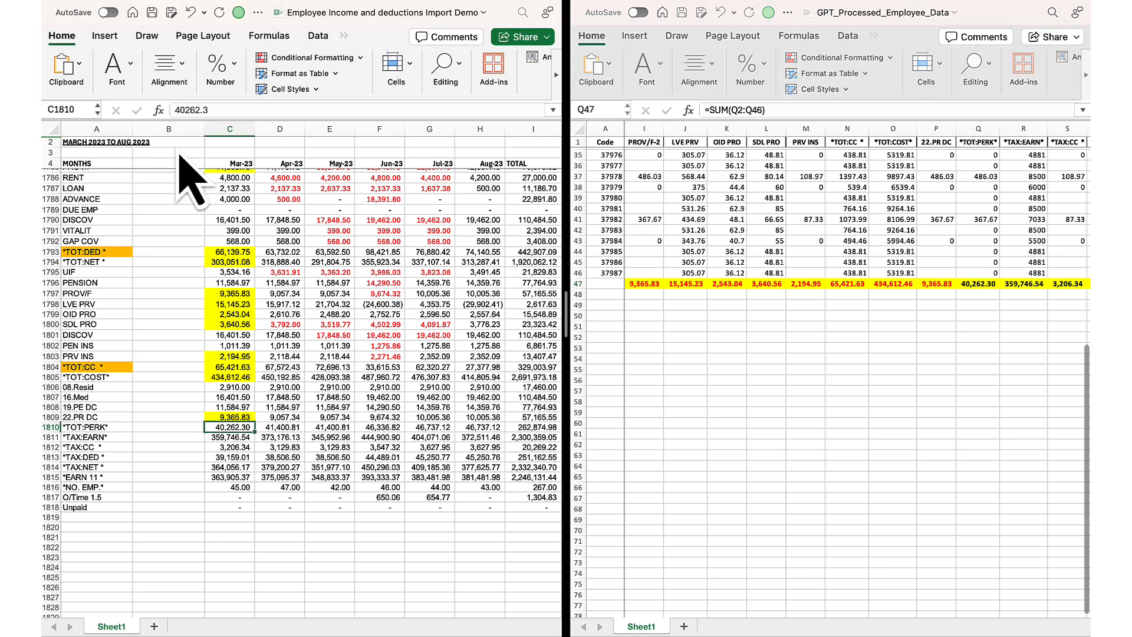
{"action": "left_click", "coordinate": [123, 72]}
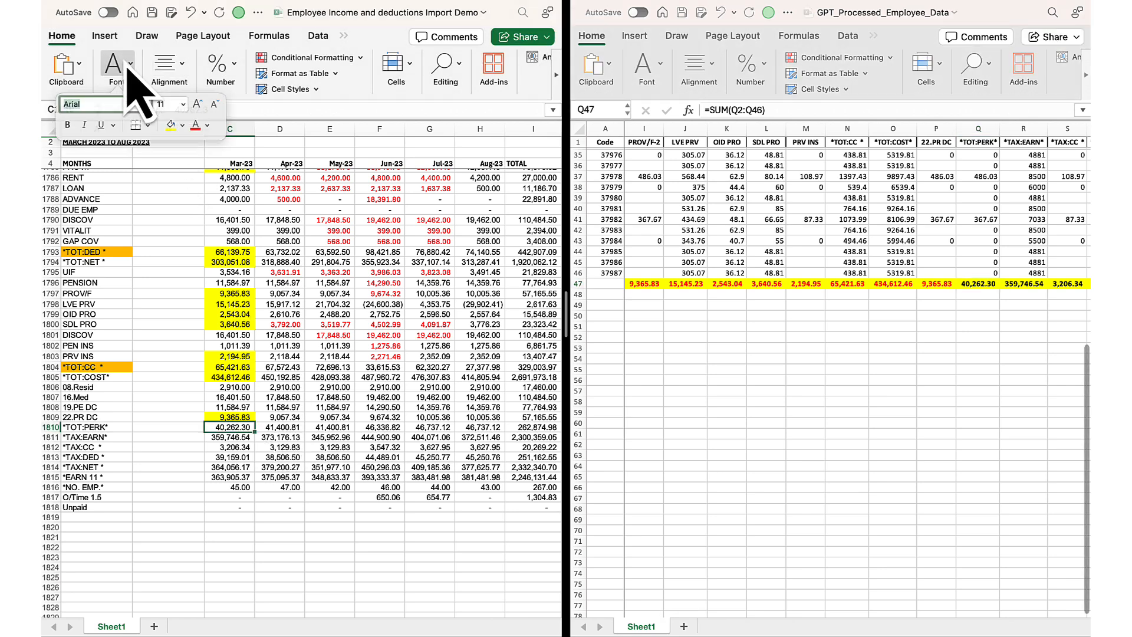
{"action": "left_click", "coordinate": [174, 133]}
{"action": "left_click", "coordinate": [984, 286]}
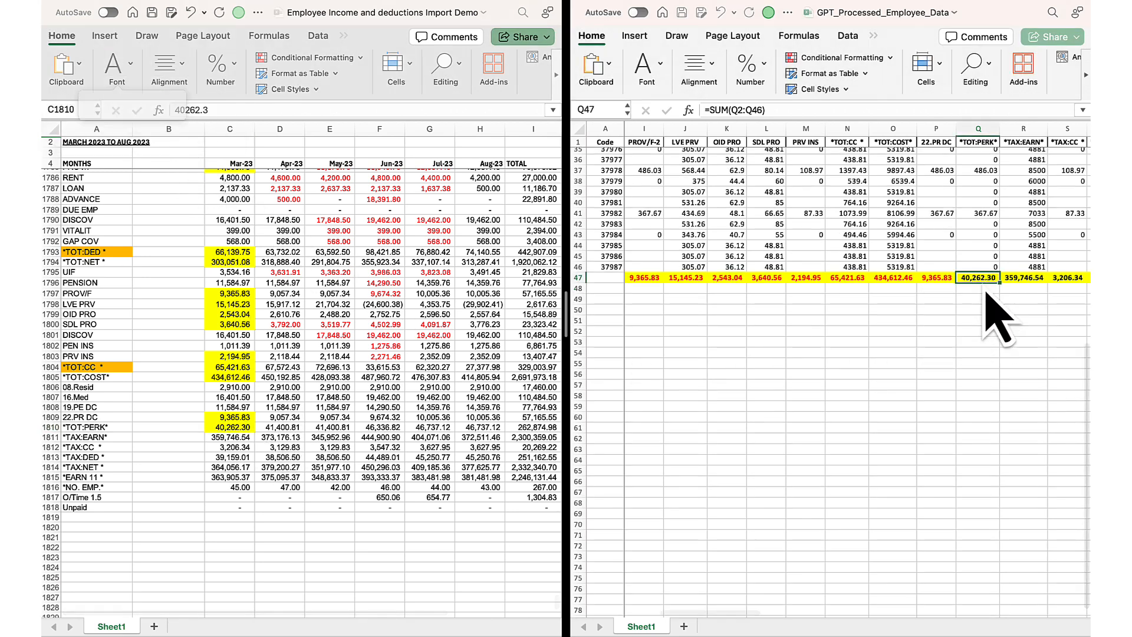
{"action": "left_click", "coordinate": [664, 70]}
{"action": "left_click", "coordinate": [737, 130]}
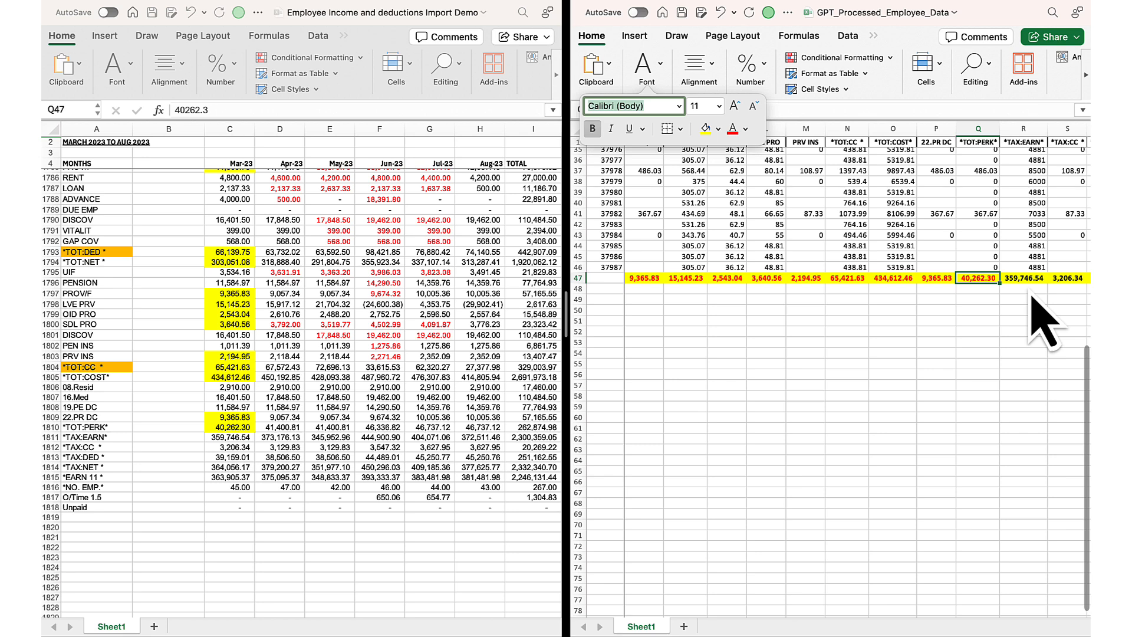
- Mark the *TAX:EARN* totals as checked, with yellow fill on Mar-23 cell C1811 in Import Demo and red font on R47
{"action": "left_click", "coordinate": [1021, 279]}
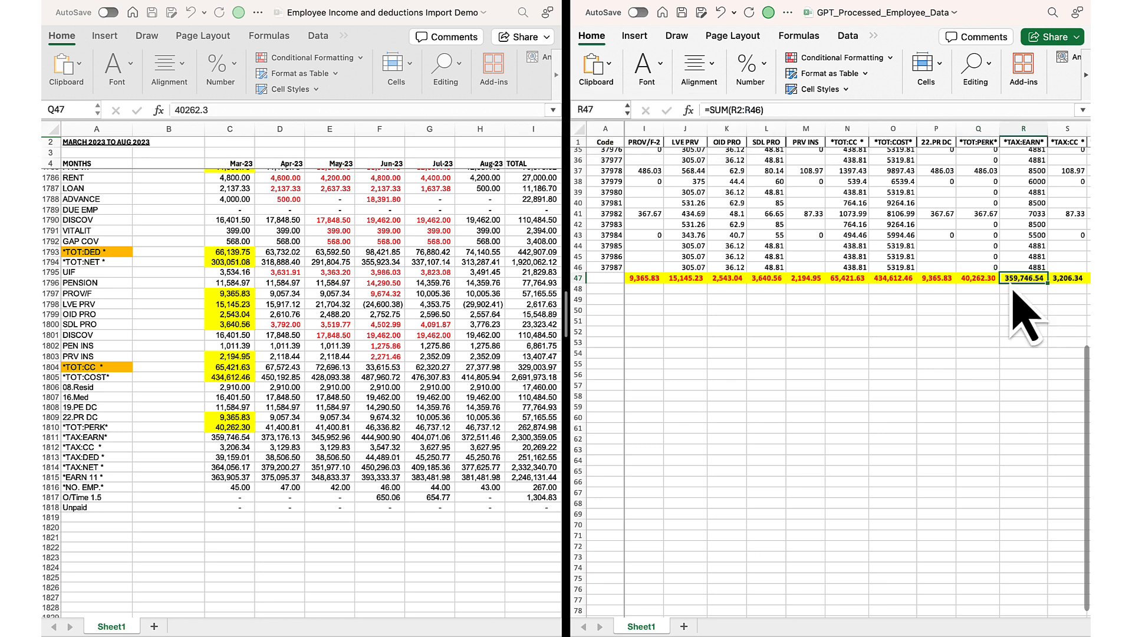
{"action": "left_click", "coordinate": [232, 440]}
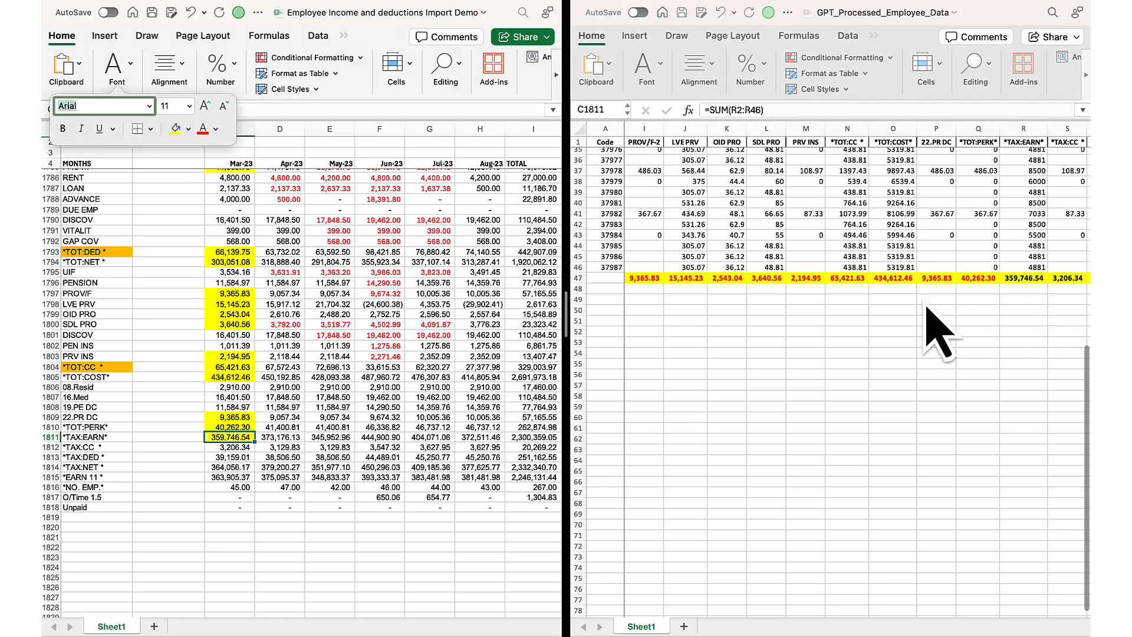
{"action": "left_click", "coordinate": [1026, 299]}
- Mark the *TAX:CC* totals as checked, with yellow fill on Mar-23 cell C1812 in Import Demo and red font on S47
{"action": "scroll", "coordinate": [948, 328], "scroll_direction": "right", "scroll_amount": 5}
{"action": "left_click", "coordinate": [232, 447]}
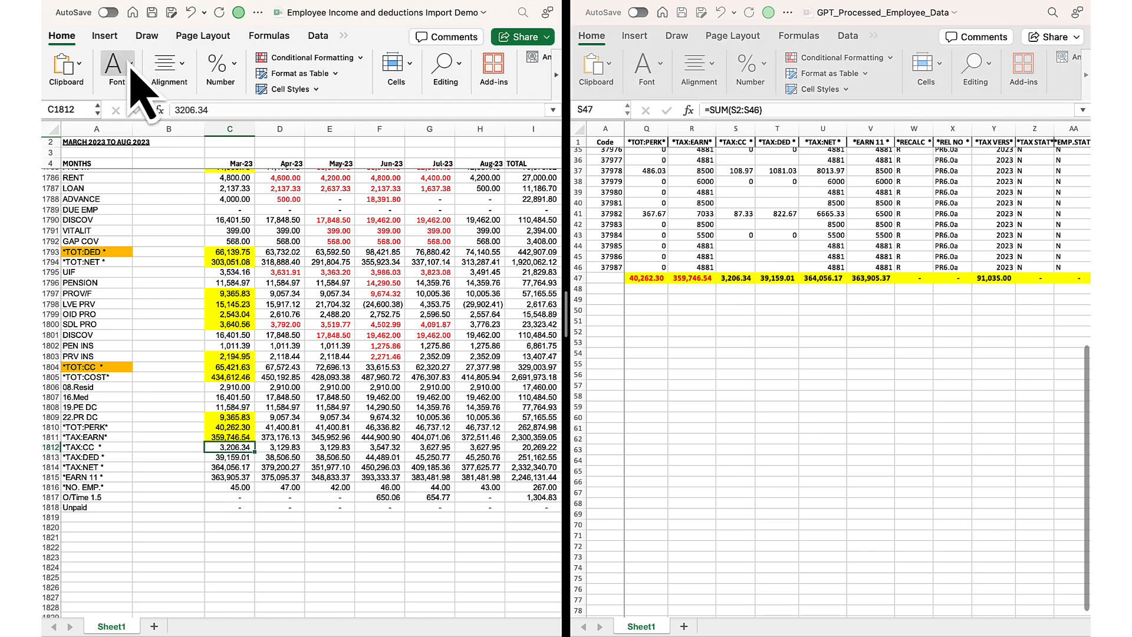
{"action": "left_click", "coordinate": [117, 68]}
{"action": "left_click", "coordinate": [171, 124]}
{"action": "left_click", "coordinate": [774, 280]}
{"action": "left_click", "coordinate": [647, 68]}
{"action": "left_click", "coordinate": [715, 132]}
- Mark the *TAX:DED* totals as checked, with yellow fill on Mar-23 cell C1813 in Import Demo and red font on T47
{"action": "left_click", "coordinate": [232, 457]}
{"action": "left_click", "coordinate": [116, 67]}
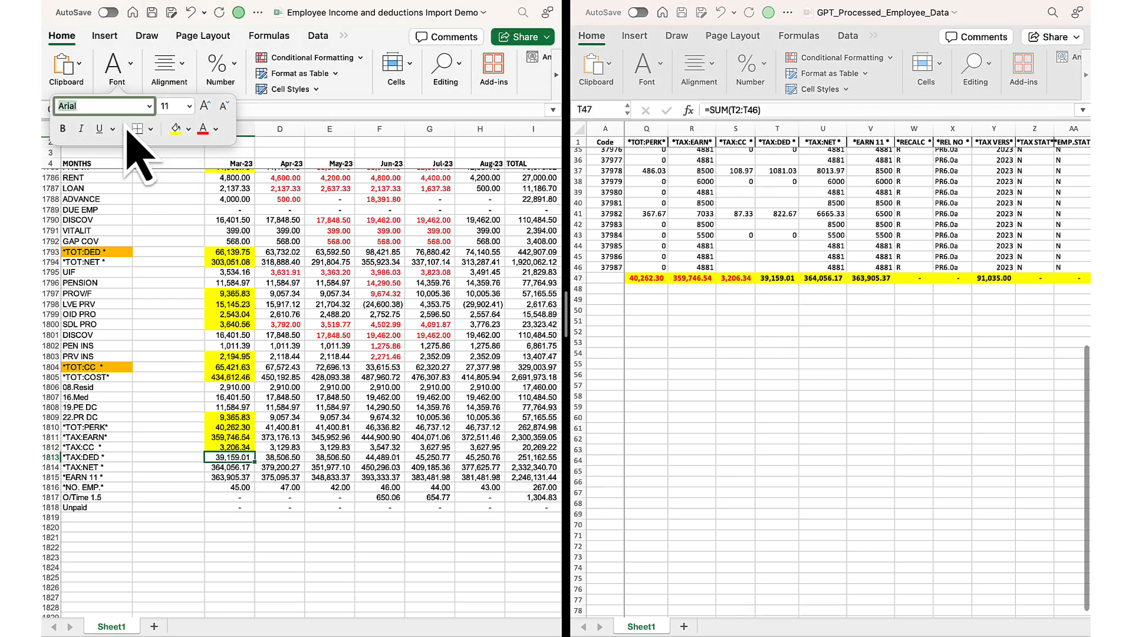
{"action": "left_click", "coordinate": [172, 124]}
{"action": "left_click", "coordinate": [823, 277]}
{"action": "left_click", "coordinate": [647, 68]}
{"action": "left_click", "coordinate": [715, 133]}
- Mark the *TAX:NET* totals as checked, with yellow fill on Mar-23 cell C1814 in Import Demo and red font on U47
{"action": "left_click", "coordinate": [236, 467]}
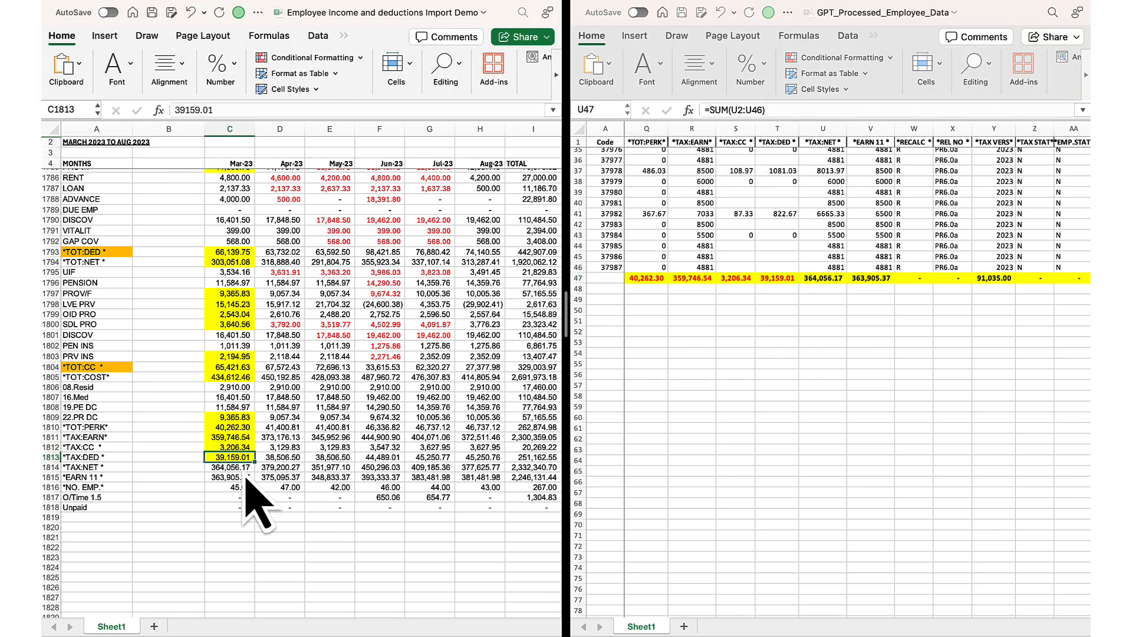
{"action": "left_click", "coordinate": [116, 68]}
{"action": "left_click", "coordinate": [649, 68]}
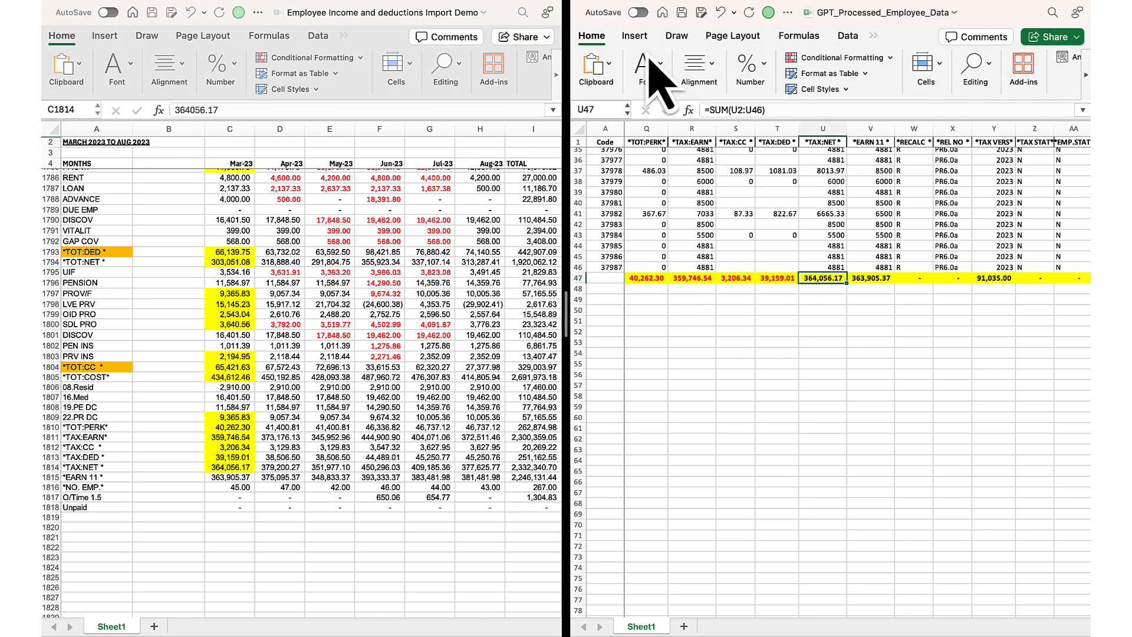
- Mark the *EARN 11* totals as checked, with yellow fill on Mar-23 cell C1815 in Import Demo and red font on V47
{"action": "left_click", "coordinate": [887, 280]}
{"action": "left_click", "coordinate": [234, 477]}
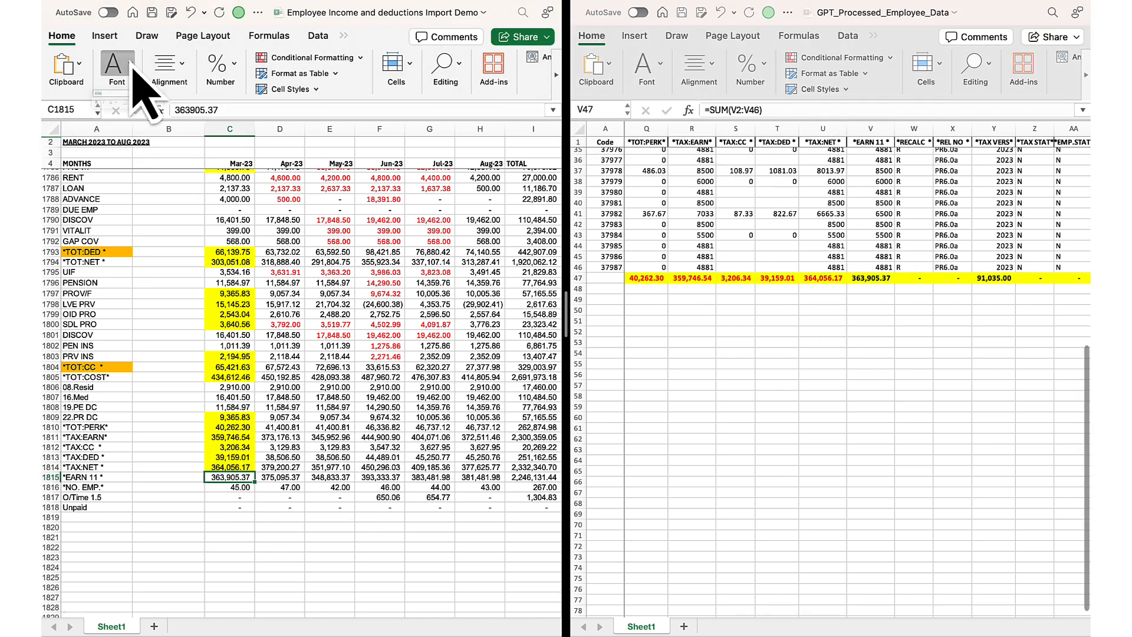
{"action": "left_click", "coordinate": [116, 68]}
{"action": "left_click", "coordinate": [170, 123]}
{"action": "left_click", "coordinate": [880, 282]}
{"action": "left_click", "coordinate": [661, 67]}
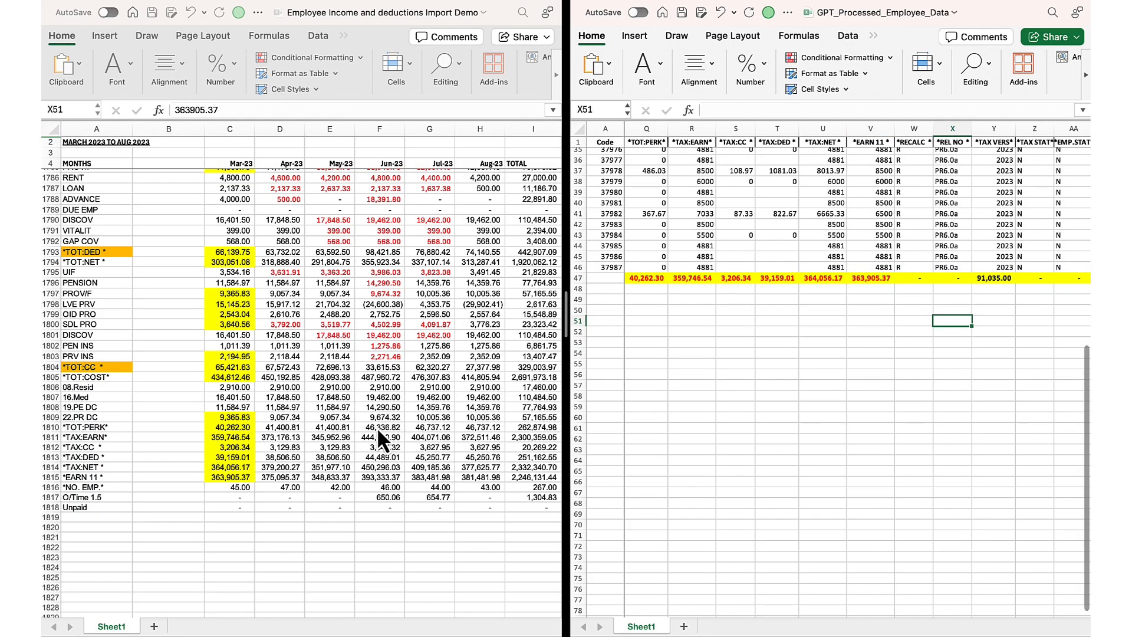
- Mark the PAYE totals as checked, with yellow fill on Mar-23 cell C1782 in Import Demo and red font on AC47
{"action": "scroll", "coordinate": [377, 427], "scroll_direction": "up", "scroll_amount": 3}
{"action": "scroll", "coordinate": [377, 427], "scroll_direction": "up", "scroll_amount": 6}
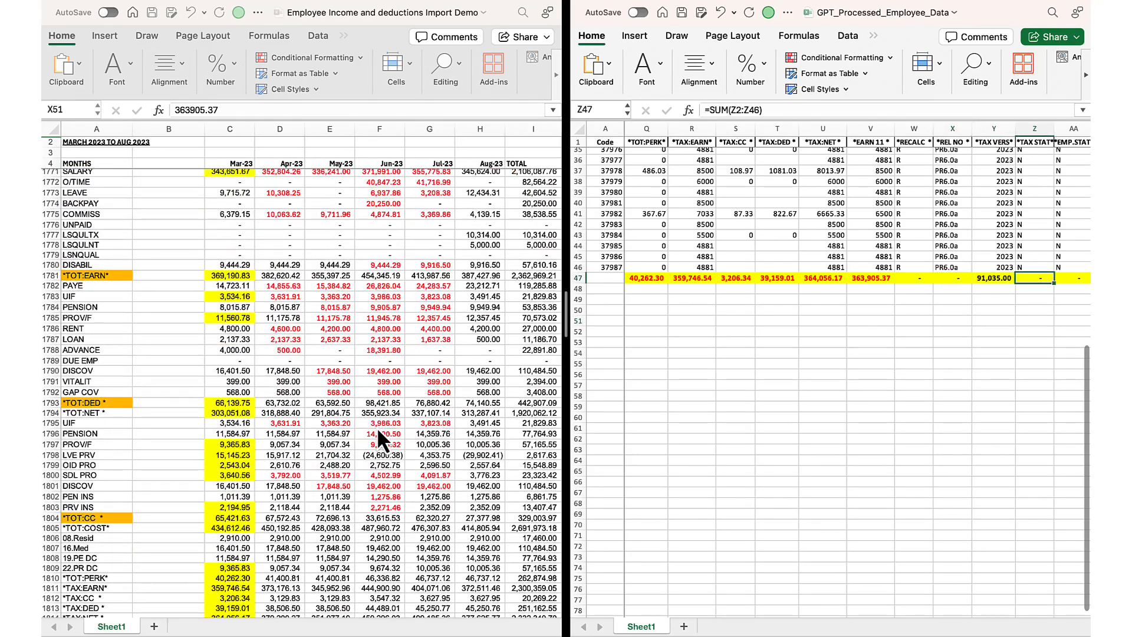
{"action": "key", "text": "Right"}
{"action": "key", "text": "Right"}
{"action": "key", "text": "Right"}
{"action": "key", "text": "Right"}
{"action": "key", "text": "Right"}
{"action": "key", "text": "Right"}
{"action": "key", "text": "Right"}
{"action": "key", "text": "Right"}
{"action": "left_click", "coordinate": [235, 289]}
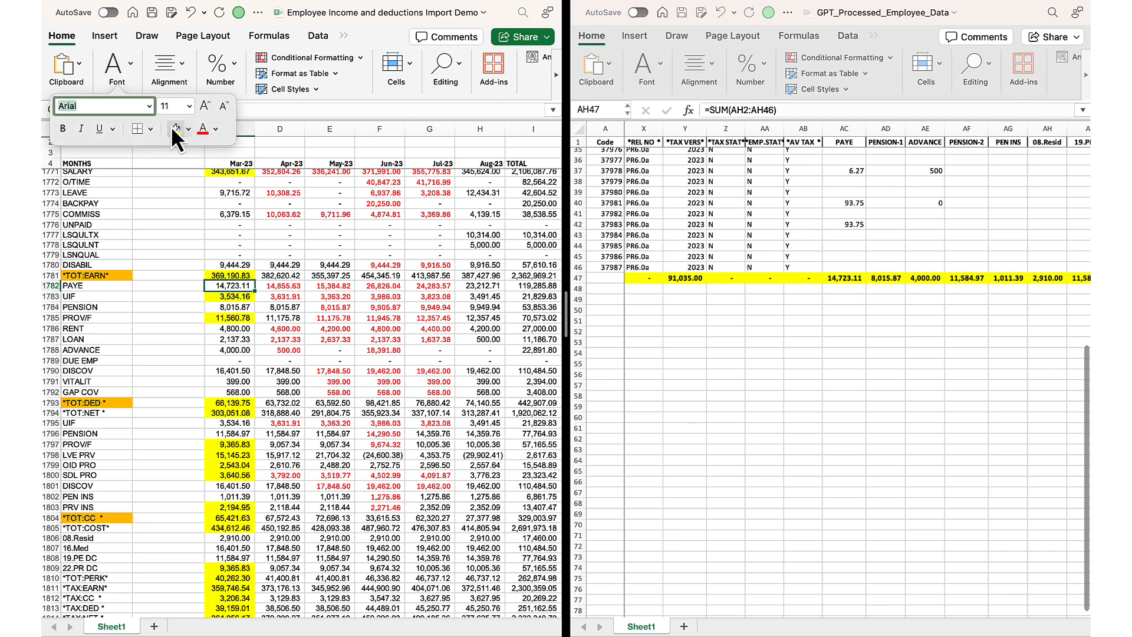
{"action": "left_click", "coordinate": [843, 280]}
{"action": "left_click", "coordinate": [845, 278]}
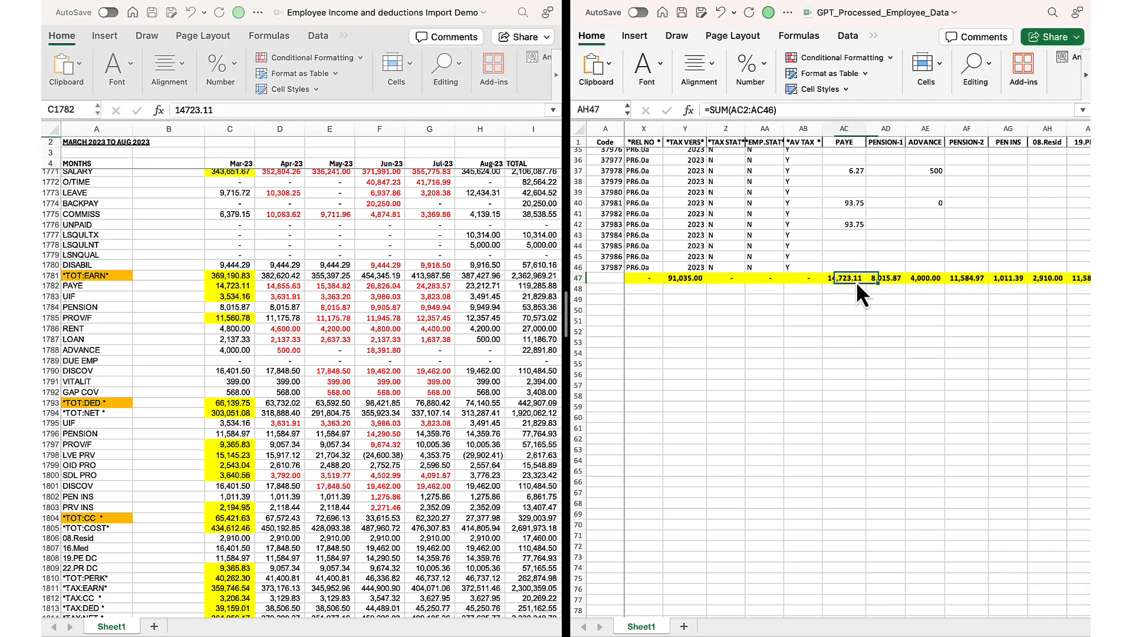
{"action": "left_click", "coordinate": [659, 67]}
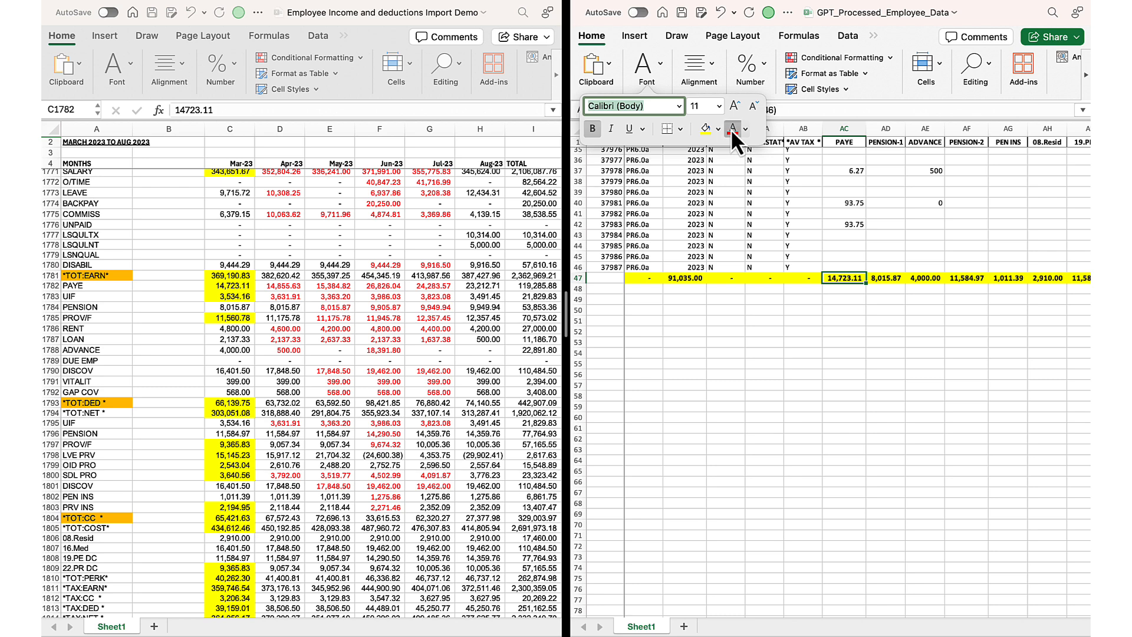
{"action": "left_click", "coordinate": [732, 128]}
- Mark the PENSION-1 totals as checked, with yellow fill on Mar-23 cell C1784 in Import Demo and red font on AD47
{"action": "left_click", "coordinate": [885, 277]}
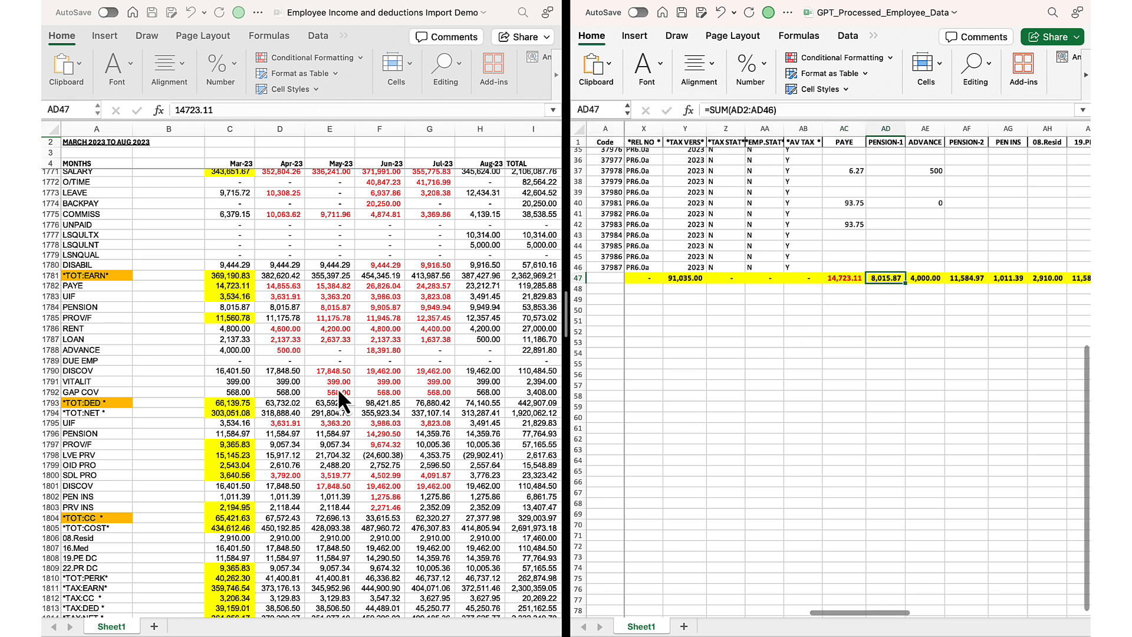
{"action": "left_click", "coordinate": [230, 307]}
{"action": "left_click", "coordinate": [128, 62]}
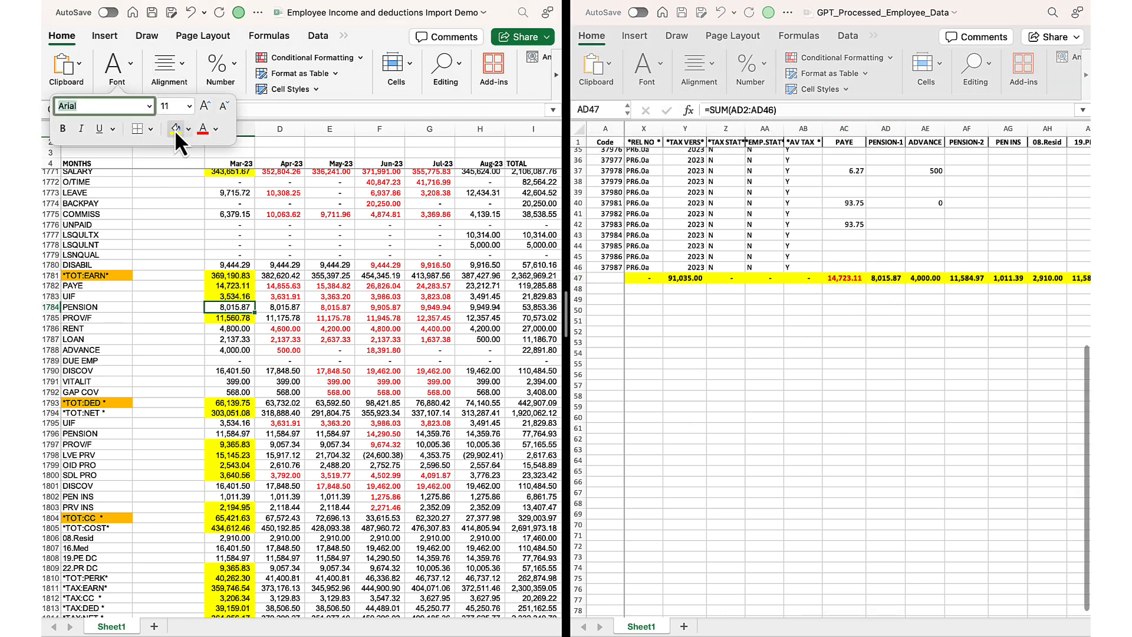
{"action": "left_click", "coordinate": [893, 281]}
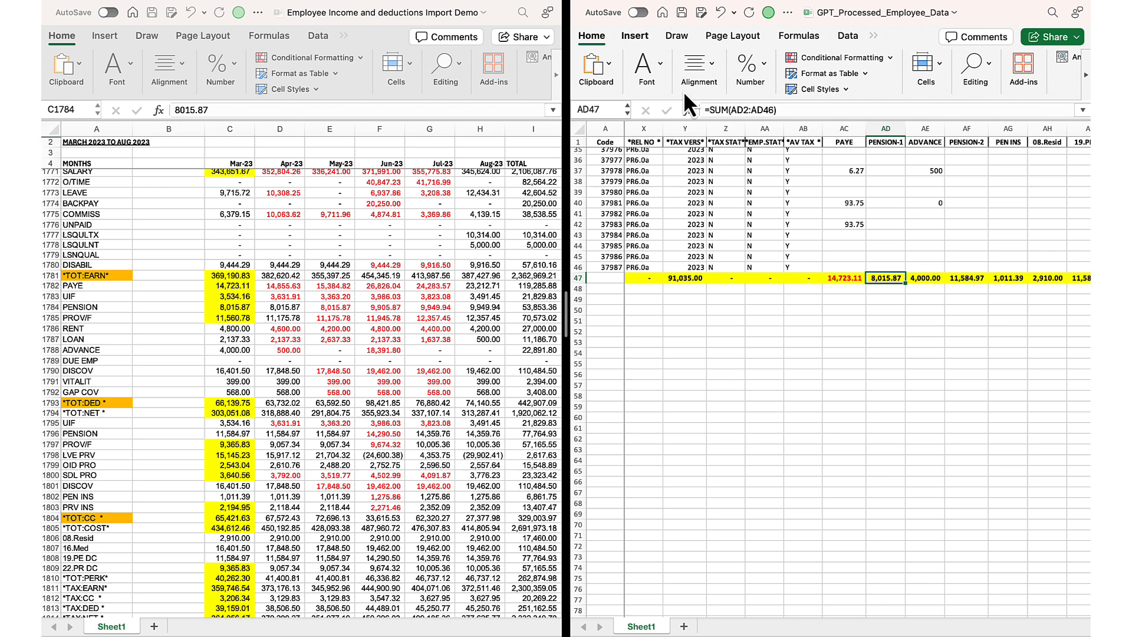
{"action": "left_click", "coordinate": [654, 71]}
{"action": "left_click", "coordinate": [732, 128]}
- Mark the ADVANCE totals as checked, with yellow fill on Mar-23 cell C1788 in Import Demo and red font on AE47
{"action": "left_click", "coordinate": [929, 278]}
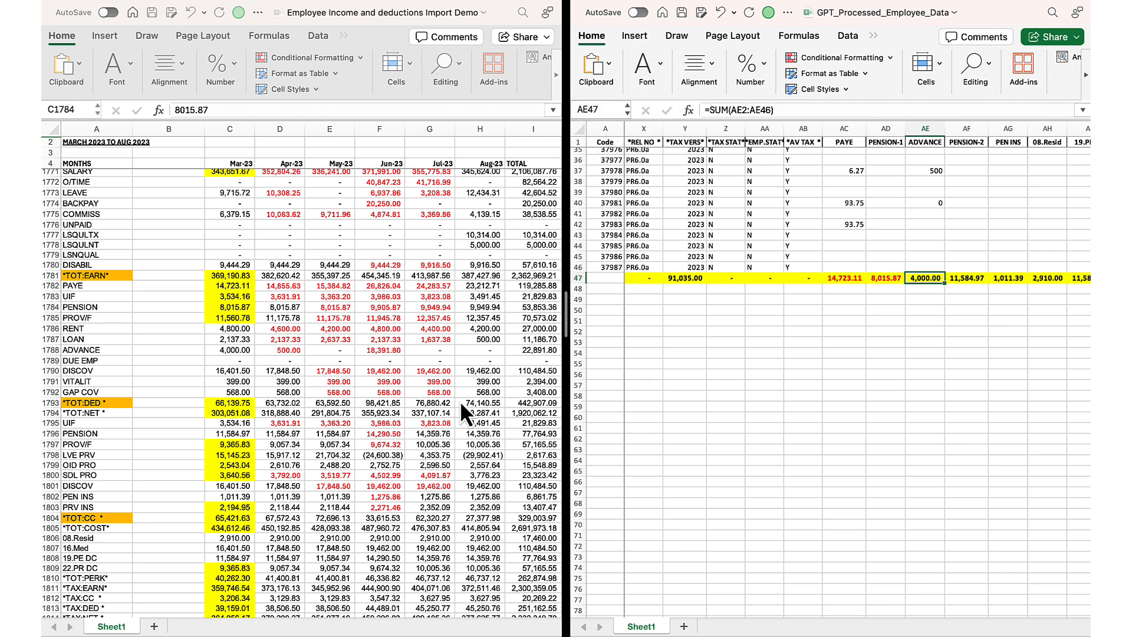
{"action": "left_click", "coordinate": [236, 348]}
{"action": "left_click", "coordinate": [124, 65]}
{"action": "left_click", "coordinate": [175, 130]}
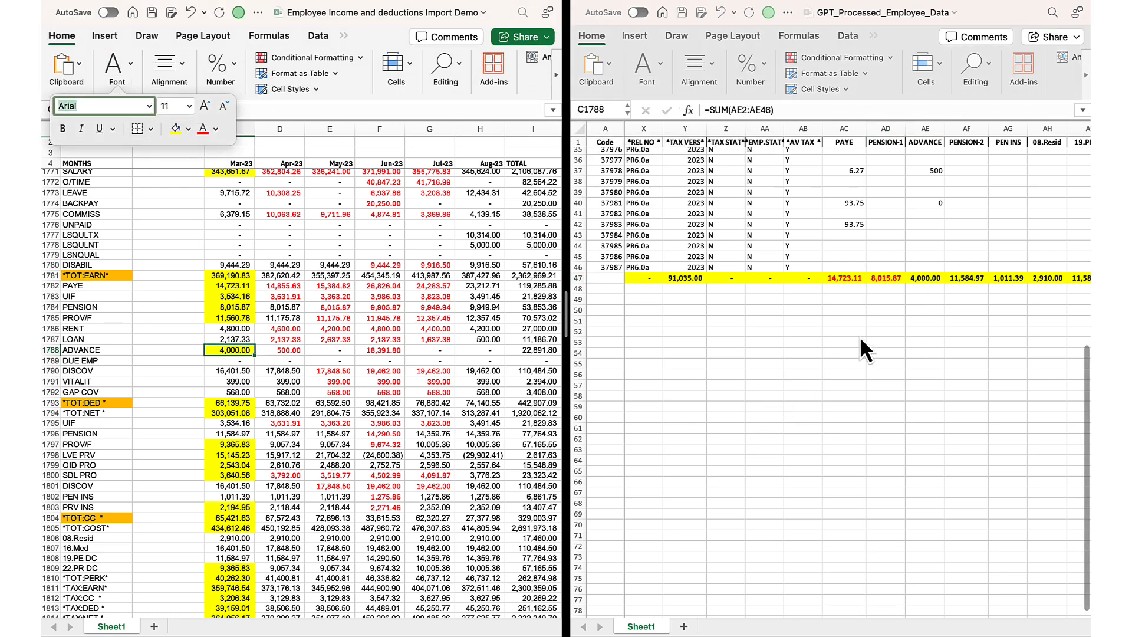
{"action": "left_click", "coordinate": [933, 281]}
{"action": "left_click", "coordinate": [660, 65]}
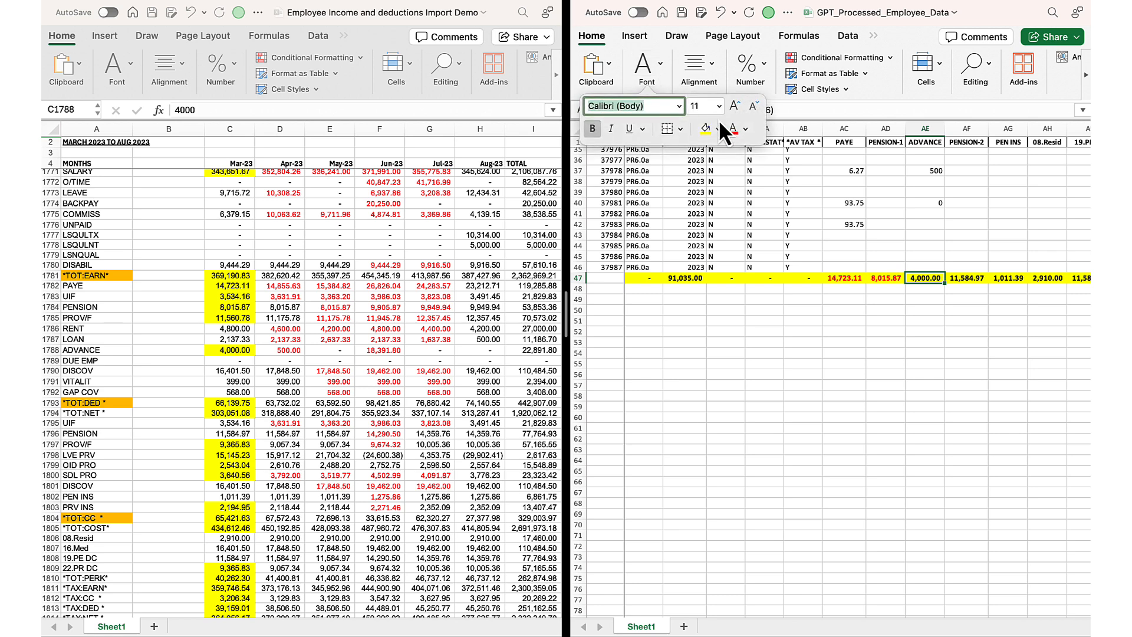
{"action": "left_click", "coordinate": [718, 121]}
- Mark the PENSION-2 totals as checked, with yellow fill on Mar-23 cell C1796 in Import Demo and red font on AF47
{"action": "key", "text": "Right"}
{"action": "left_click", "coordinate": [233, 435]}
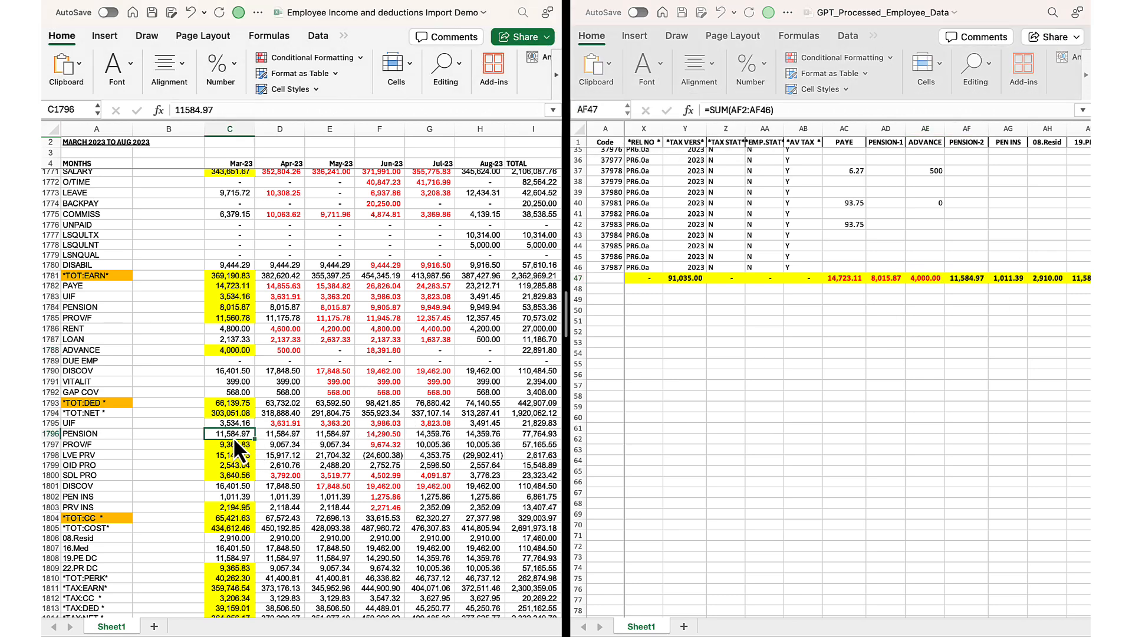
{"action": "left_click", "coordinate": [117, 66]}
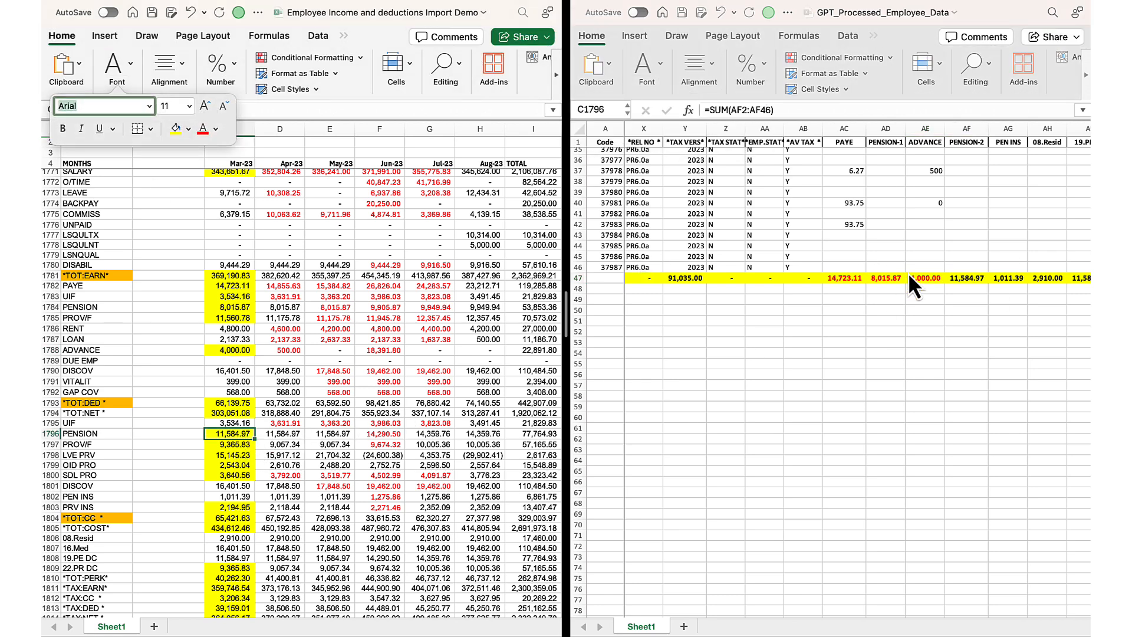
{"action": "left_click", "coordinate": [959, 279]}
{"action": "left_click", "coordinate": [645, 62]}
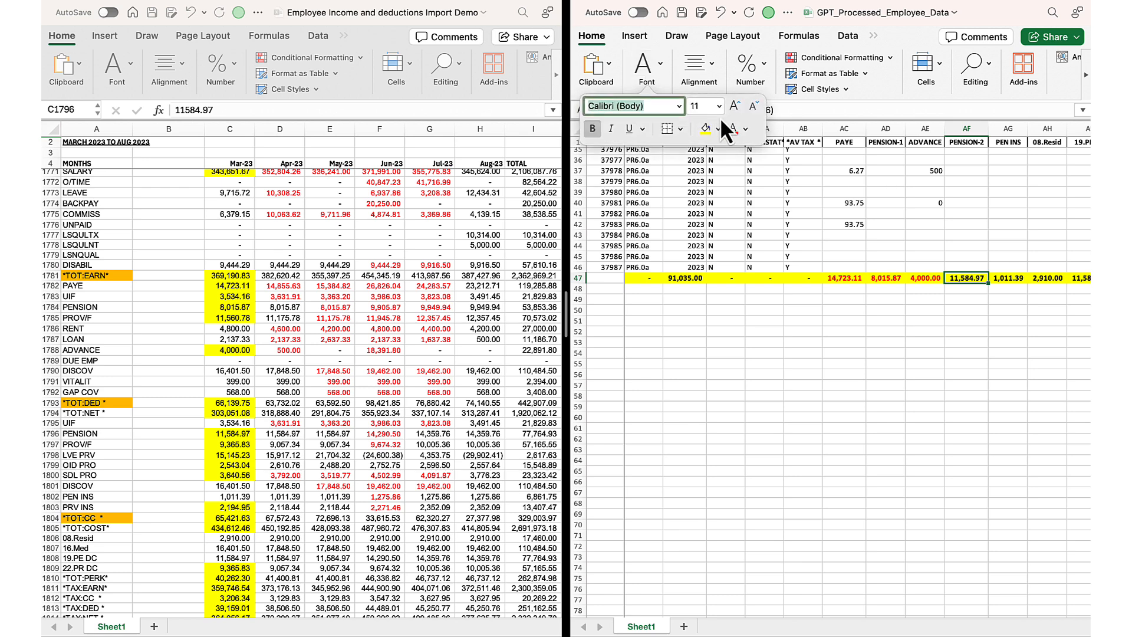
{"action": "left_click", "coordinate": [733, 129]}
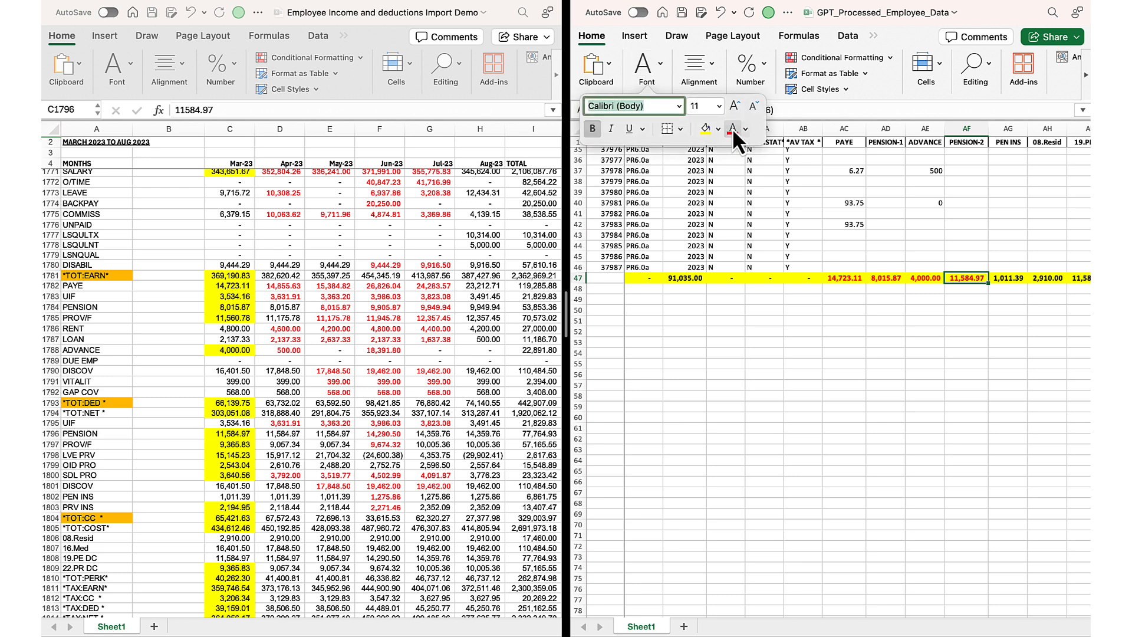
- Mark the PEN INS totals as checked, with yellow fill on Mar-23 cell C1802 in Import Demo and red font on AG47
{"action": "left_click", "coordinate": [1003, 277]}
{"action": "left_click", "coordinate": [230, 497]}
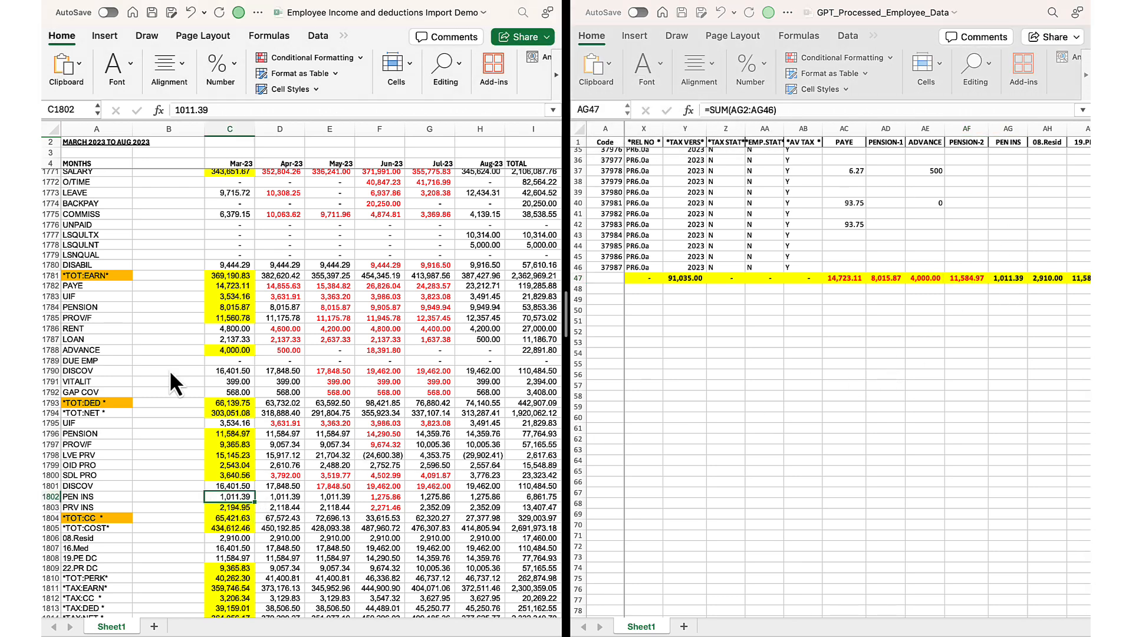
{"action": "left_click", "coordinate": [127, 66]}
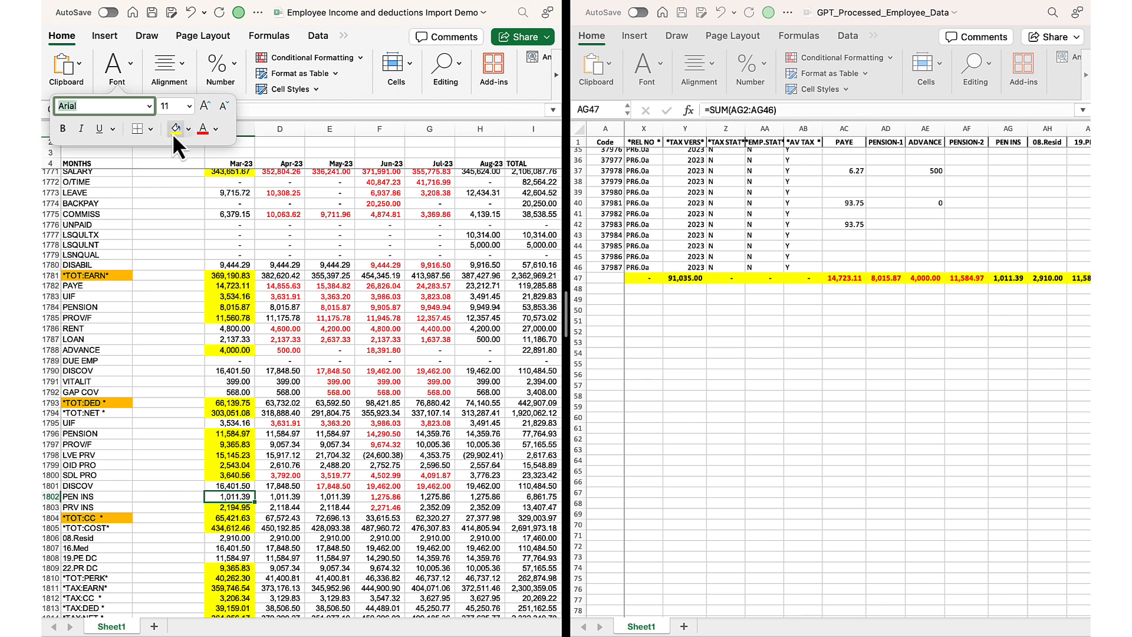
{"action": "left_click", "coordinate": [1012, 278]}
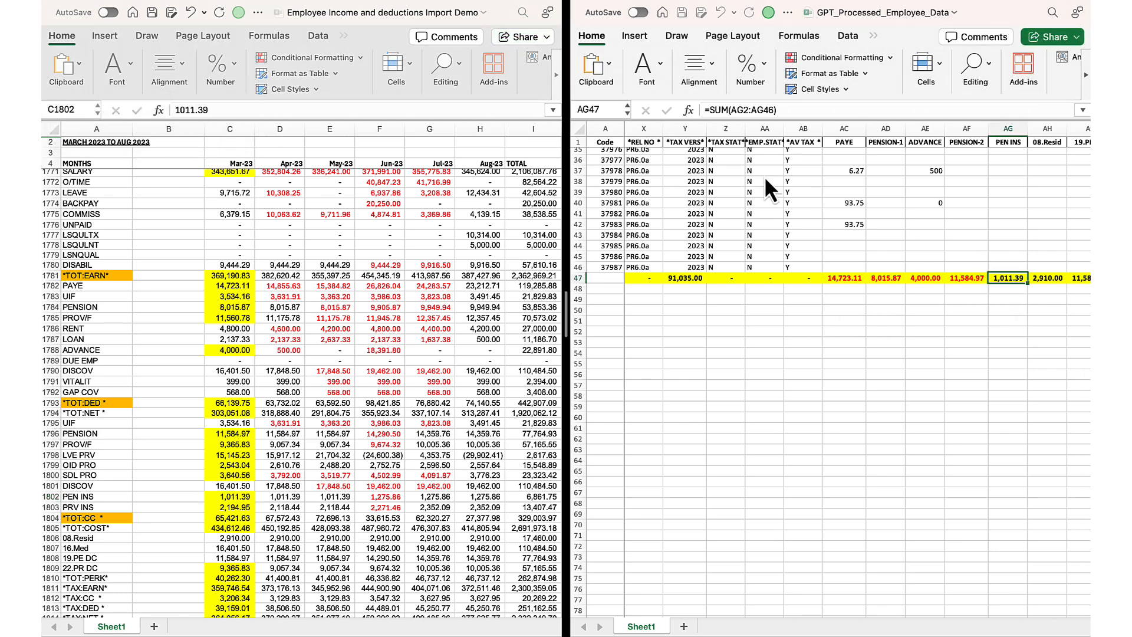
{"action": "left_click", "coordinate": [662, 60]}
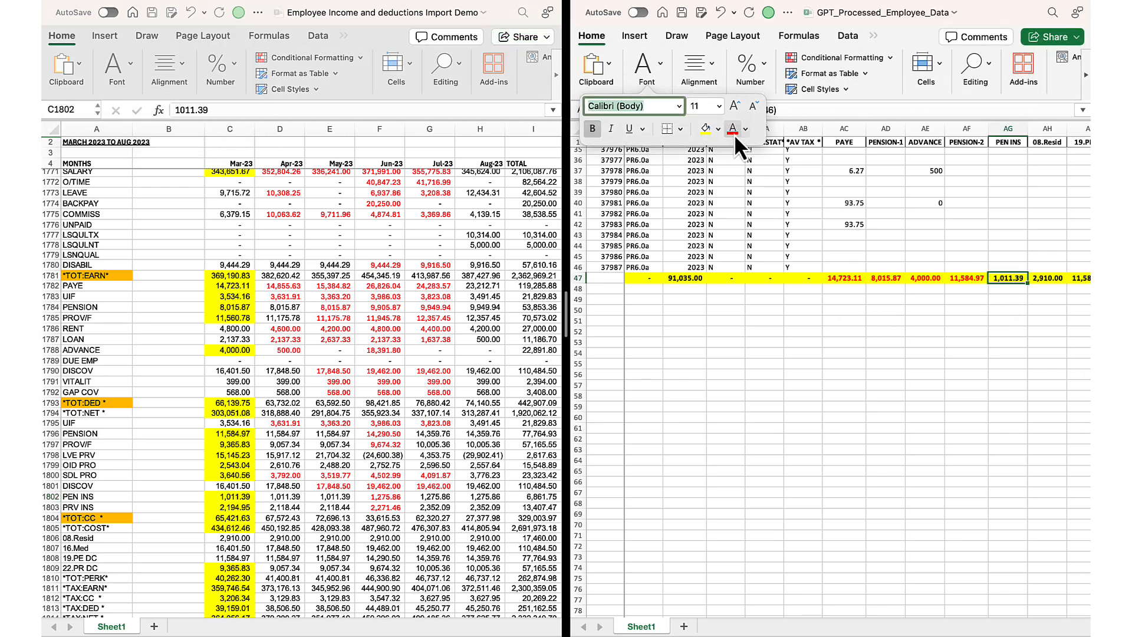
{"action": "left_click", "coordinate": [733, 131]}
- Mark the 08.Resid totals as checked, with yellow fill on Mar-23 cell C1806 in Import Demo and red font on AH47
{"action": "key", "text": "Right"}
{"action": "key", "text": "Right"}
{"action": "key", "text": "Right"}
{"action": "key", "text": "Right"}
{"action": "key", "text": "Right"}
{"action": "key", "text": "Right"}
{"action": "key", "text": "Right"}
{"action": "key", "text": "Right"}
{"action": "key", "text": "Right"}
{"action": "key", "text": "Right"}
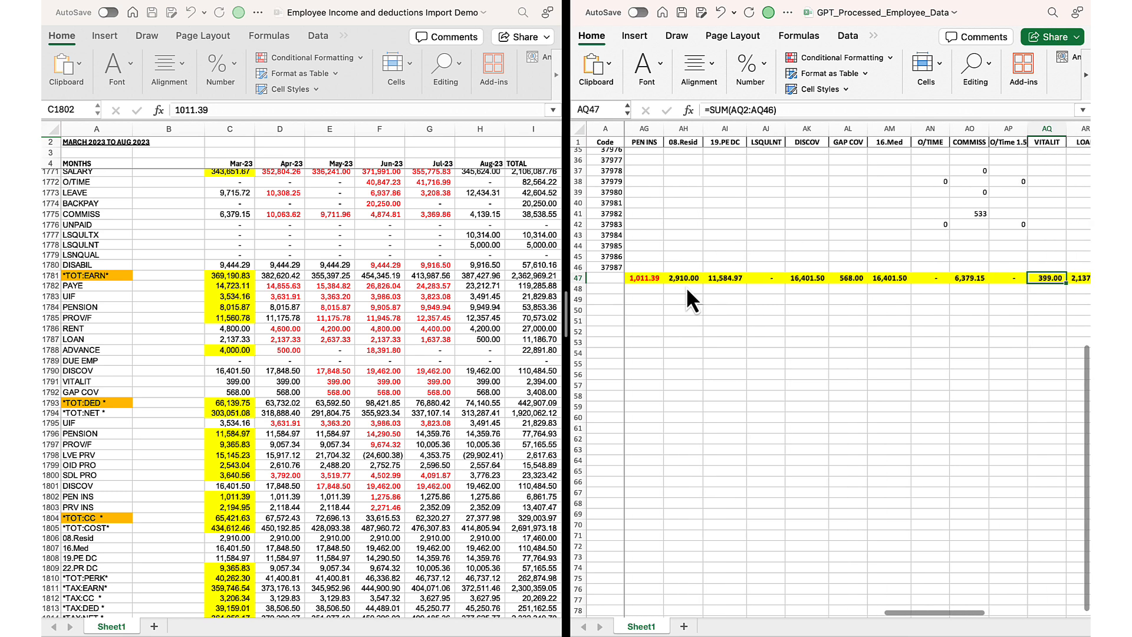
{"action": "left_click", "coordinate": [685, 280]}
{"action": "left_click", "coordinate": [251, 540]}
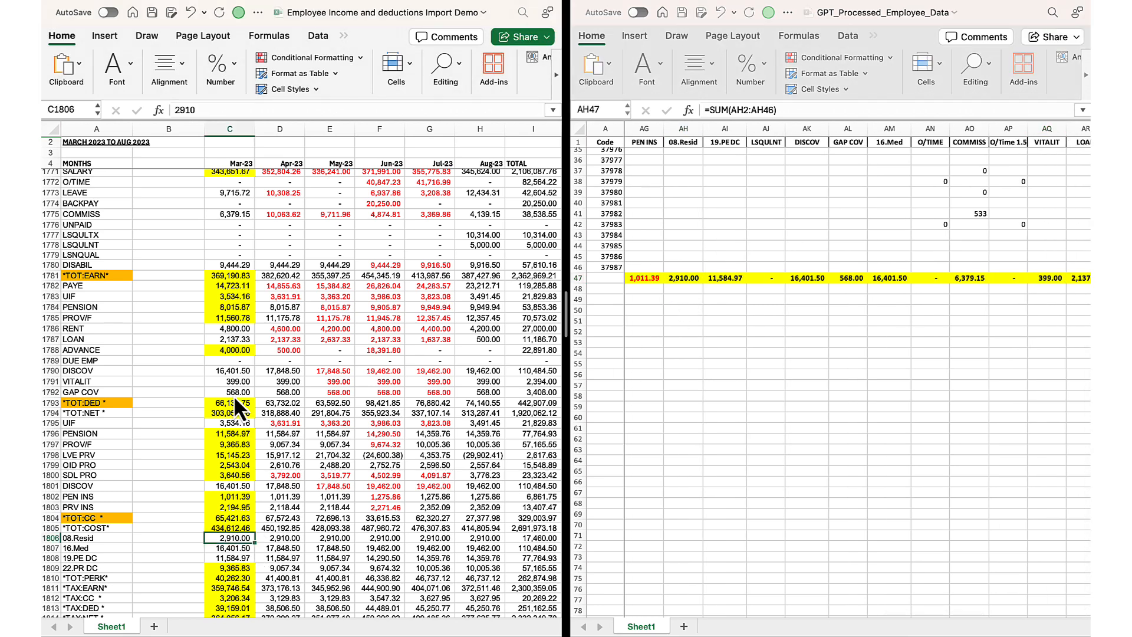
{"action": "left_click", "coordinate": [130, 58]}
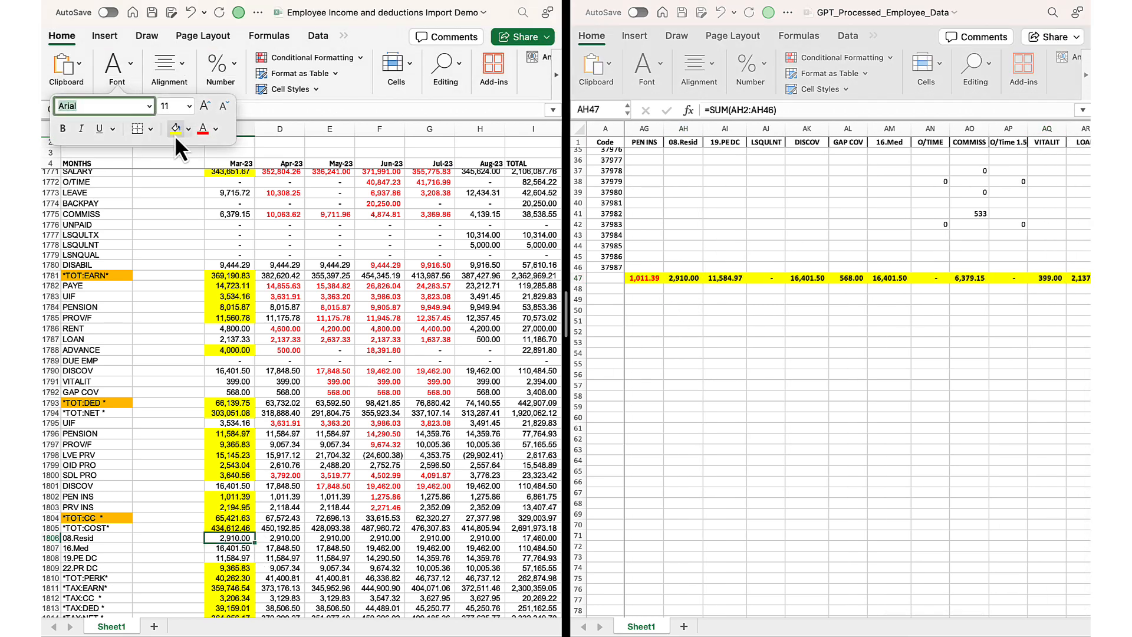
{"action": "left_click", "coordinate": [691, 281]}
{"action": "left_click", "coordinate": [660, 63]}
{"action": "left_click", "coordinate": [734, 127]}
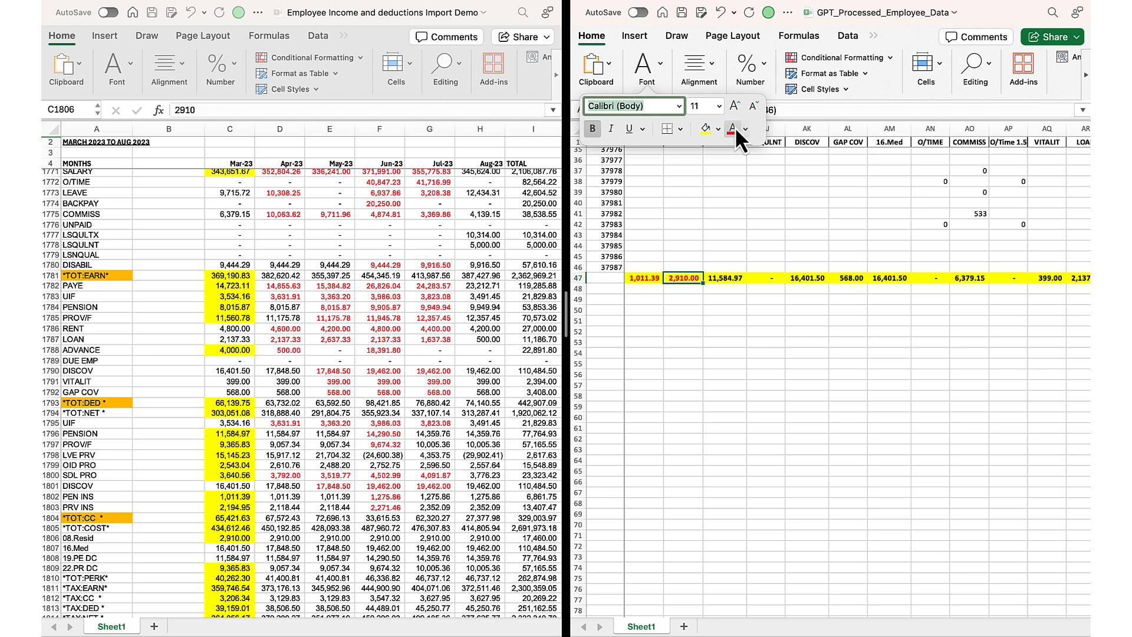
- Mark the 19.PE DC totals as checked, with yellow fill on Mar-23 cell C1808 in Import Demo and red font on AI47
{"action": "left_click", "coordinate": [727, 276]}
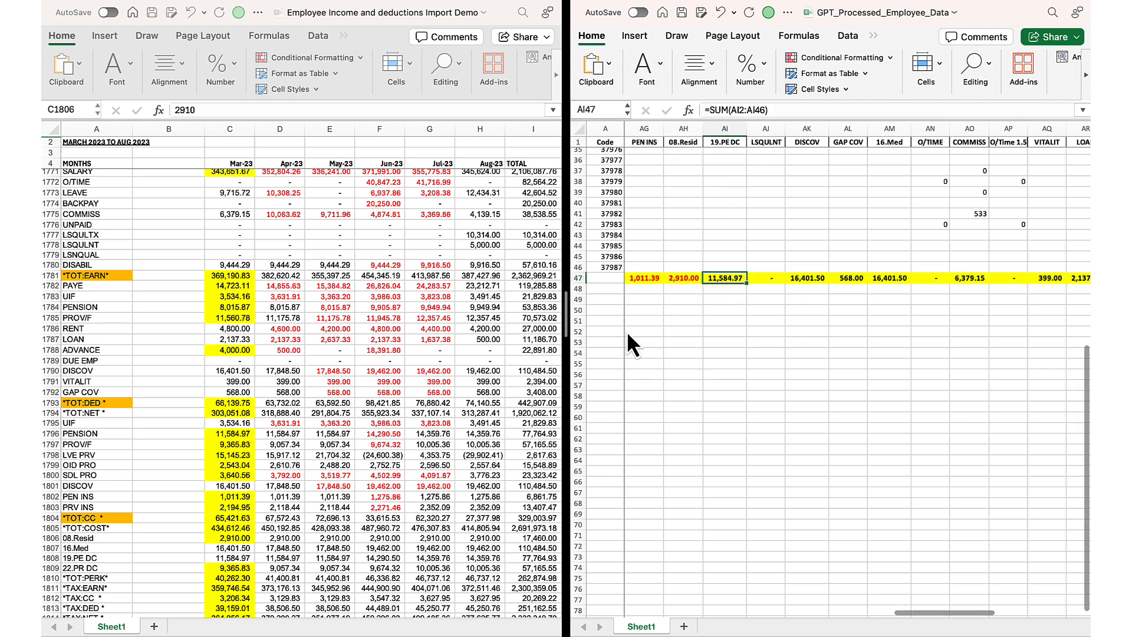
{"action": "scroll", "coordinate": [228, 525], "scroll_direction": "down", "scroll_amount": 1}
{"action": "left_click", "coordinate": [228, 526]}
{"action": "left_click", "coordinate": [124, 66]}
{"action": "left_click", "coordinate": [736, 270]}
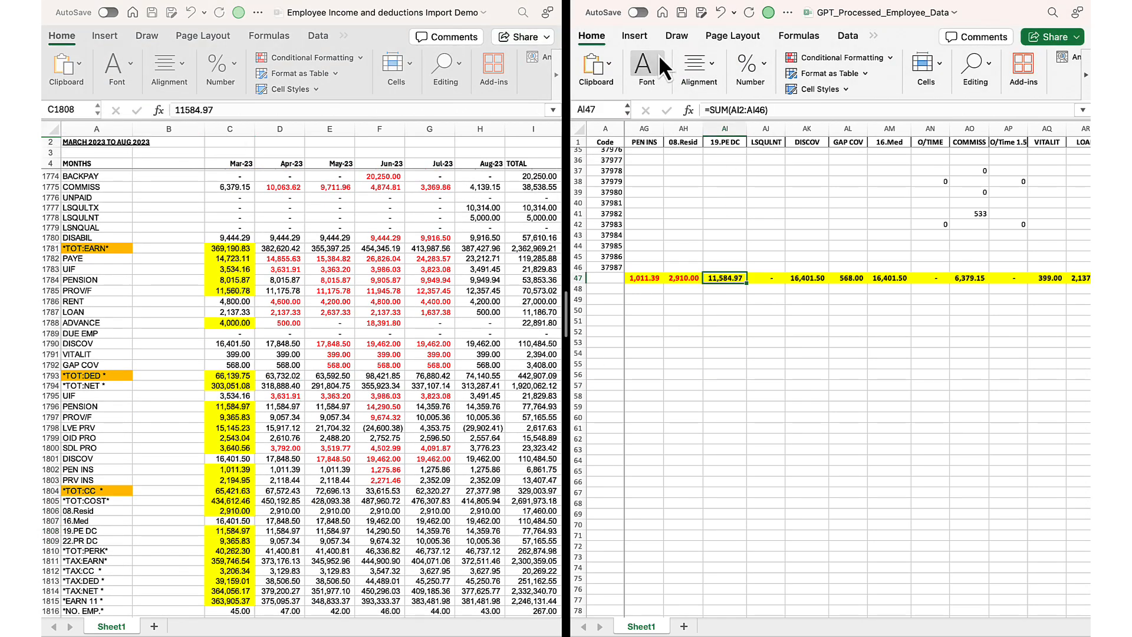
{"action": "left_click", "coordinate": [655, 66]}
{"action": "left_click", "coordinate": [735, 126]}
- Mark the DISCOV totals as checked, with yellow fill on Mar-23 cell C1790 in Import Demo and red font on AK47
{"action": "left_click", "coordinate": [807, 353]}
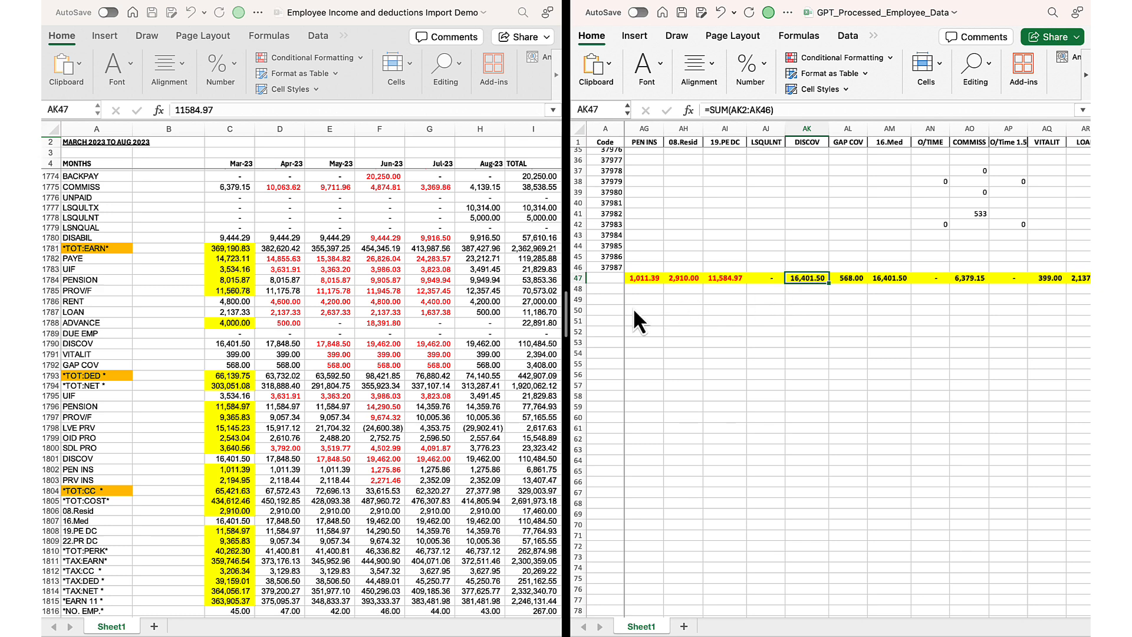
{"action": "left_click", "coordinate": [250, 344]}
{"action": "left_click", "coordinate": [117, 66]}
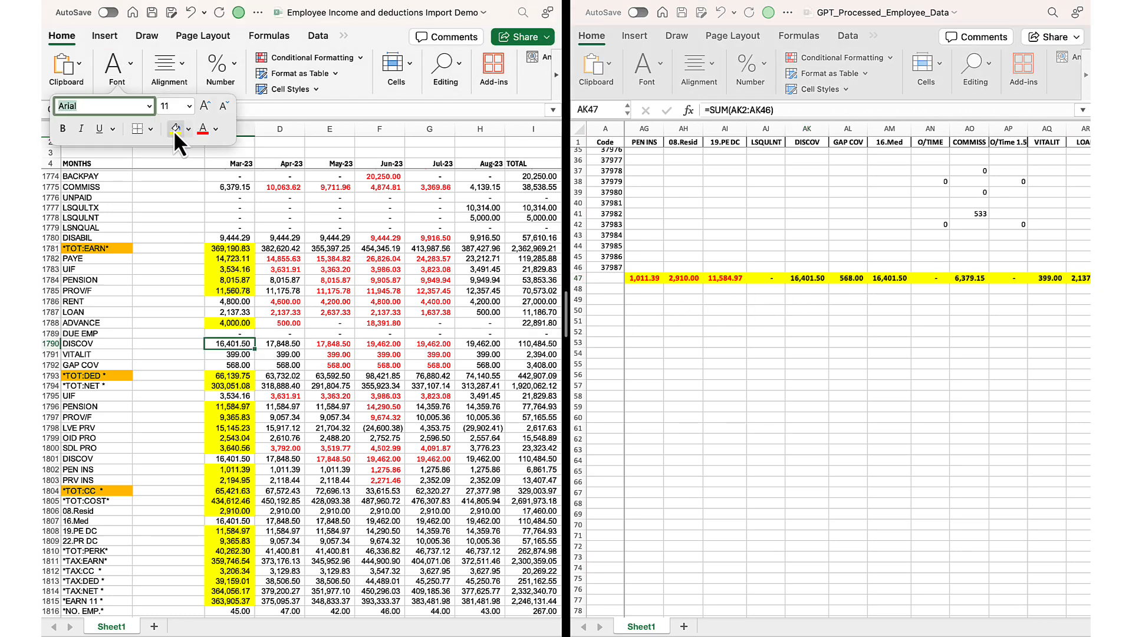
{"action": "left_click", "coordinate": [174, 130]}
{"action": "left_click", "coordinate": [807, 277]}
{"action": "left_click", "coordinate": [647, 66]}
{"action": "left_click", "coordinate": [705, 128]}
- Mark the GAP COV totals as checked, with yellow fill on Mar-23 cell C1792 in Import Demo and red font on AL47
{"action": "left_click", "coordinate": [848, 278]}
{"action": "left_click", "coordinate": [231, 365]}
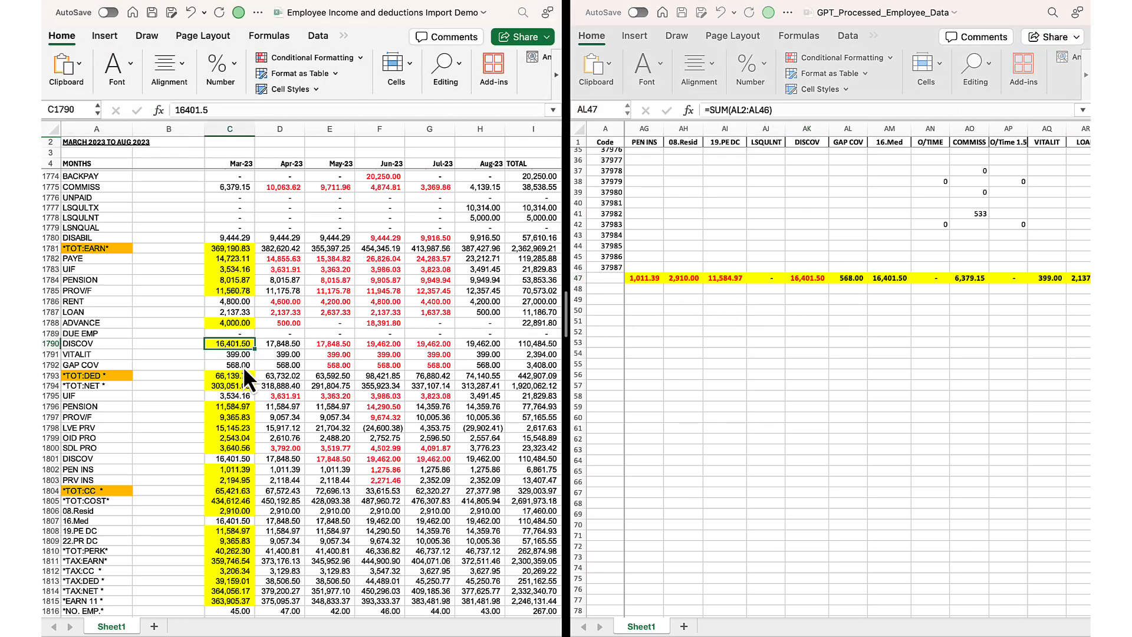
{"action": "left_click", "coordinate": [117, 66]}
{"action": "left_click", "coordinate": [854, 281]}
{"action": "left_click", "coordinate": [654, 65]}
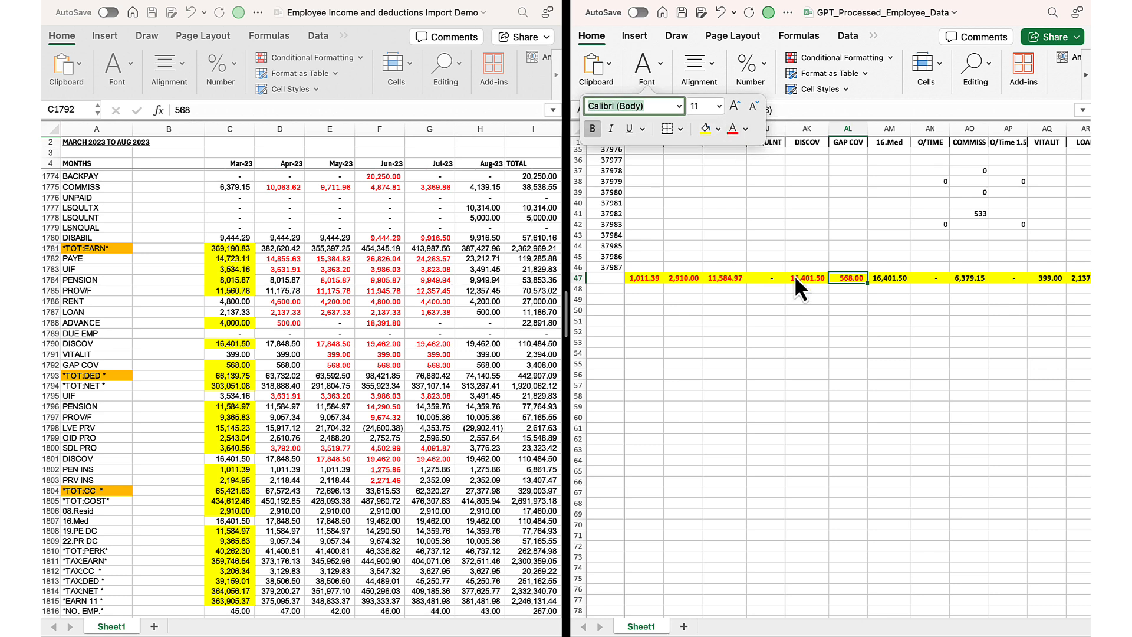
- Mark the 16.Med totals as checked, with yellow fill on Mar-23 cell C1807 in Import Demo and red font on AM47
{"action": "left_click", "coordinate": [888, 279]}
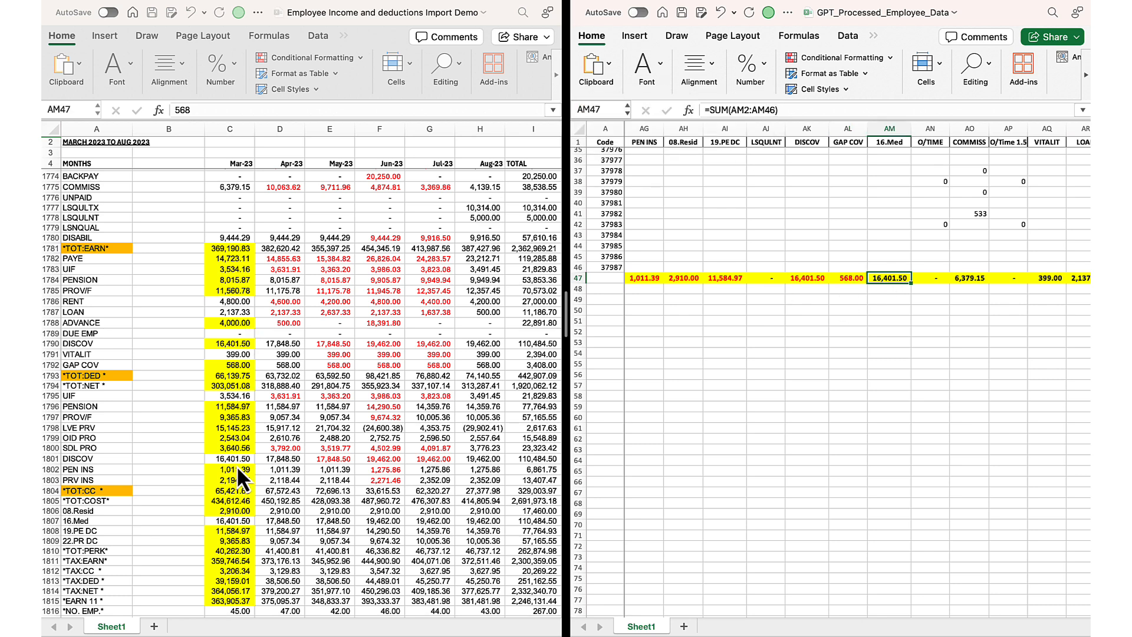
{"action": "scroll", "coordinate": [236, 465], "scroll_direction": "down", "scroll_amount": 3}
{"action": "left_click", "coordinate": [238, 493]}
{"action": "left_click", "coordinate": [117, 66]}
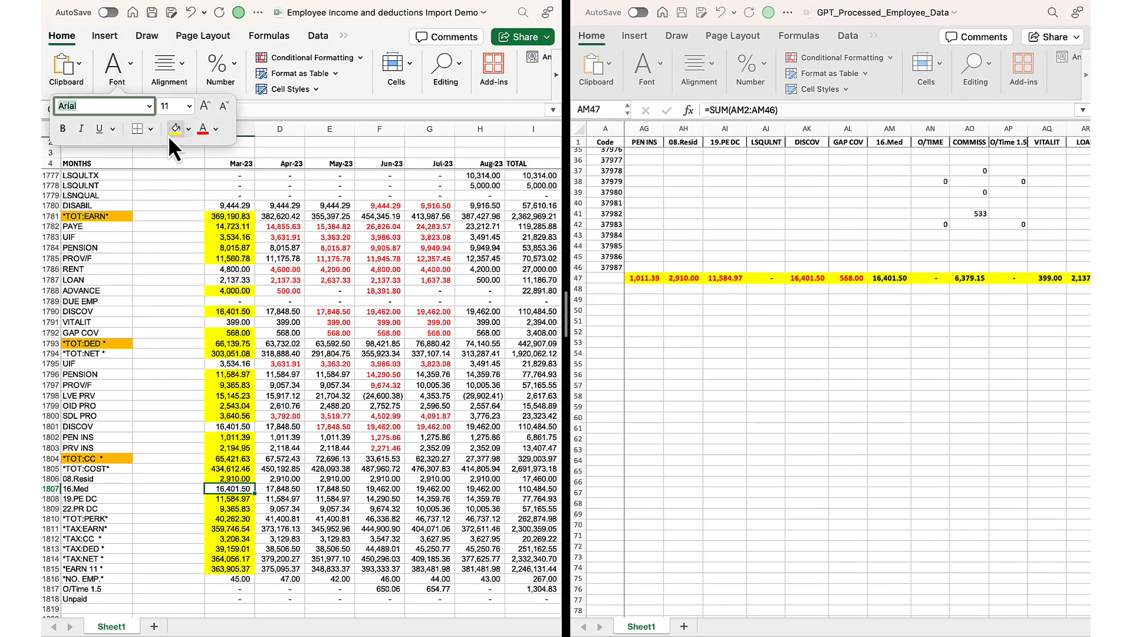
{"action": "left_click", "coordinate": [780, 129]}
{"action": "left_click", "coordinate": [647, 64]}
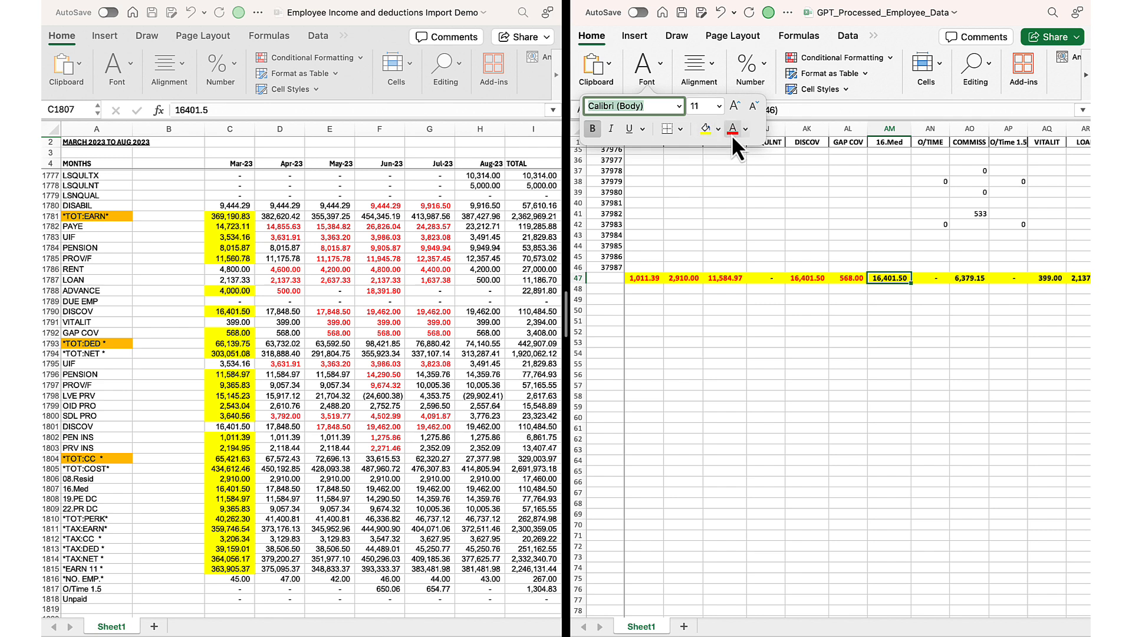
- Mark the COMMISS totals as checked, with yellow fill on Mar-23 cell C1775 in Import Demo and red font on AO47
{"action": "left_click", "coordinate": [976, 278]}
{"action": "scroll", "coordinate": [227, 259], "scroll_direction": "up", "scroll_amount": 5}
{"action": "left_click", "coordinate": [228, 263]}
{"action": "left_click", "coordinate": [117, 66]}
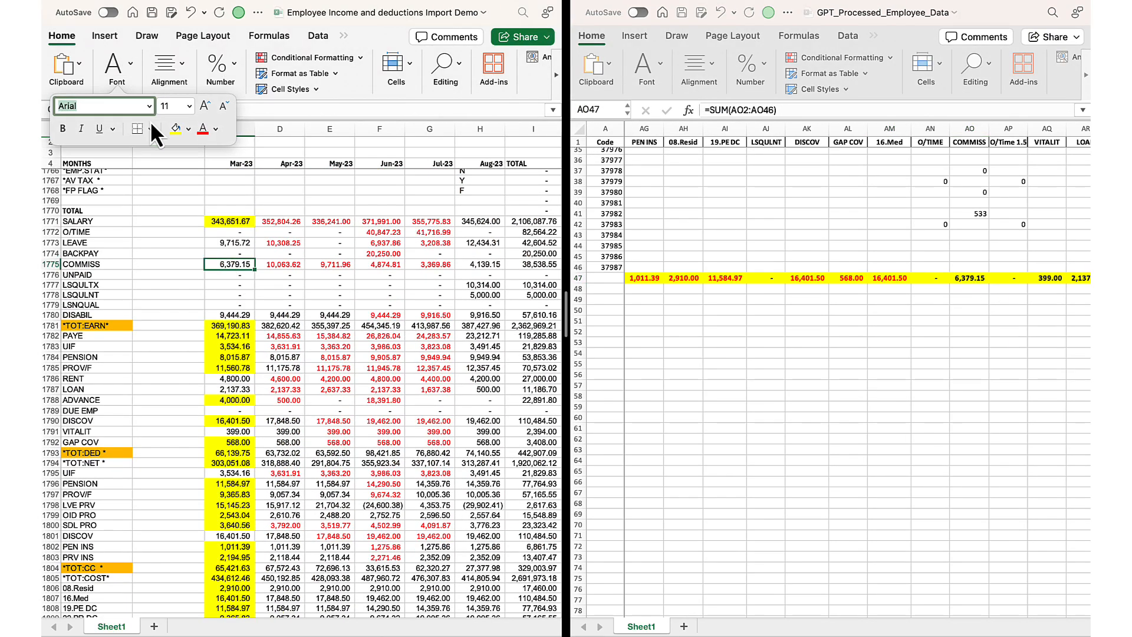
{"action": "left_click", "coordinate": [176, 127]}
{"action": "left_click", "coordinate": [970, 278]}
{"action": "left_click", "coordinate": [647, 65]}
- Mark the VITALIT totals as checked, with yellow fill on Mar-23 cell C1791 in Import Demo and red font on AQ47
{"action": "left_click", "coordinate": [1049, 278]}
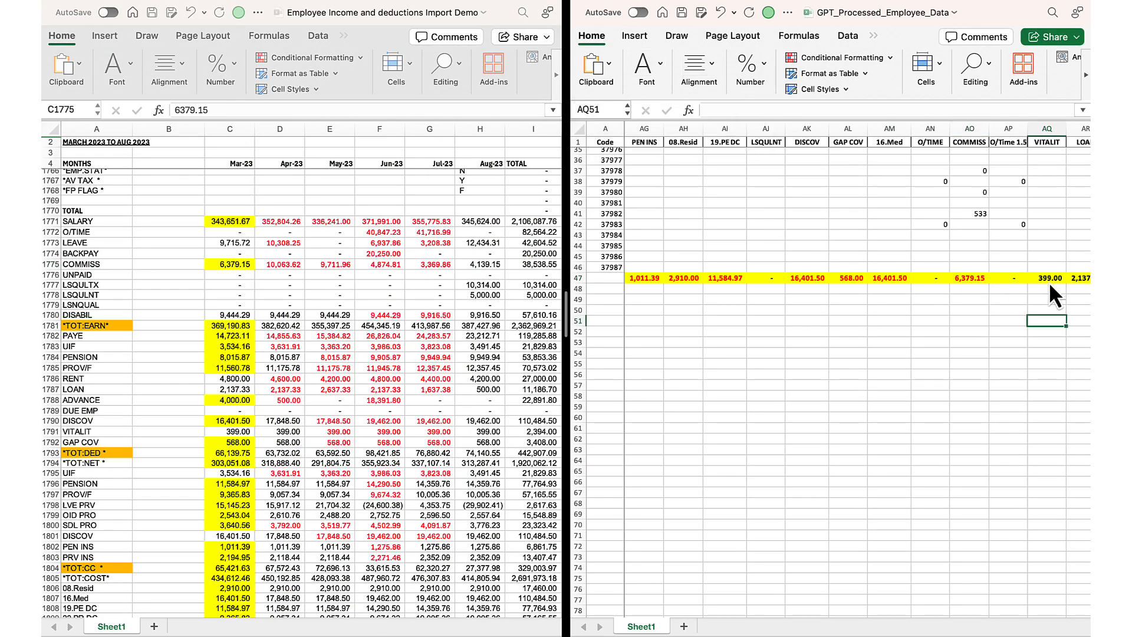
{"action": "key", "text": "Right"}
{"action": "key", "text": "Right"}
{"action": "key", "text": "Right"}
{"action": "key", "text": "Right"}
{"action": "key", "text": "Right"}
{"action": "key", "text": "Right"}
{"action": "key", "text": "Right"}
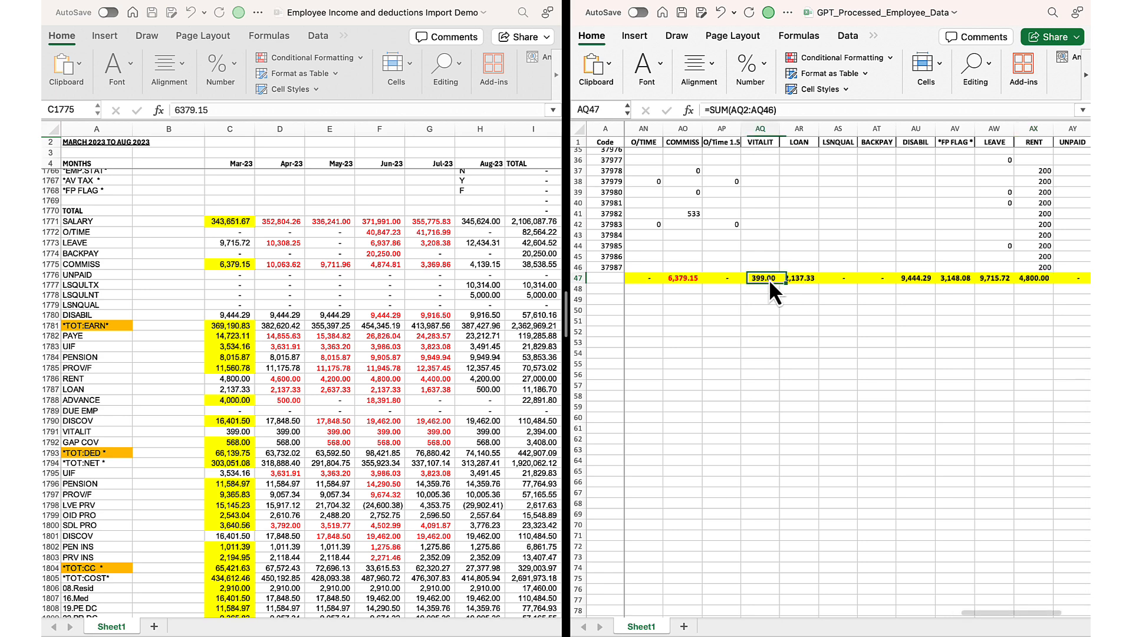
{"action": "left_click", "coordinate": [231, 434]}
{"action": "left_click", "coordinate": [231, 432]}
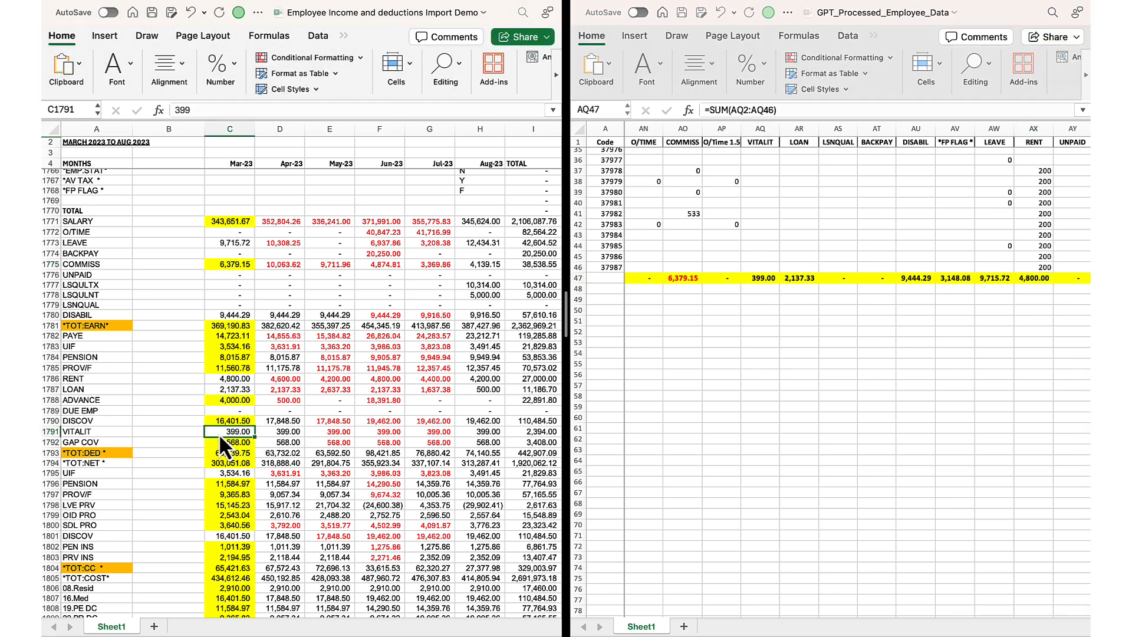
{"action": "left_click", "coordinate": [117, 66]}
{"action": "left_click", "coordinate": [760, 279]}
{"action": "left_click", "coordinate": [647, 65]}
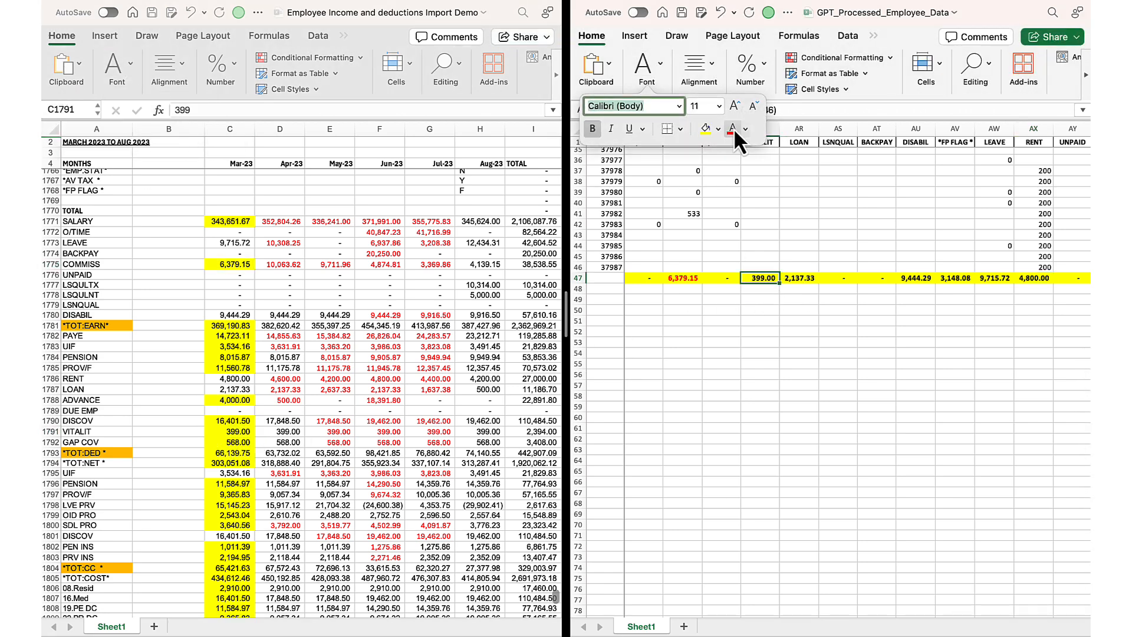
{"action": "left_click", "coordinate": [733, 129]}
- Mark the LOAN totals as checked, with yellow fill on Mar-23 cell C1787 in Import Demo and red font on AR47
{"action": "left_click", "coordinate": [799, 278]}
{"action": "left_click", "coordinate": [232, 390]}
{"action": "left_click", "coordinate": [122, 63]}
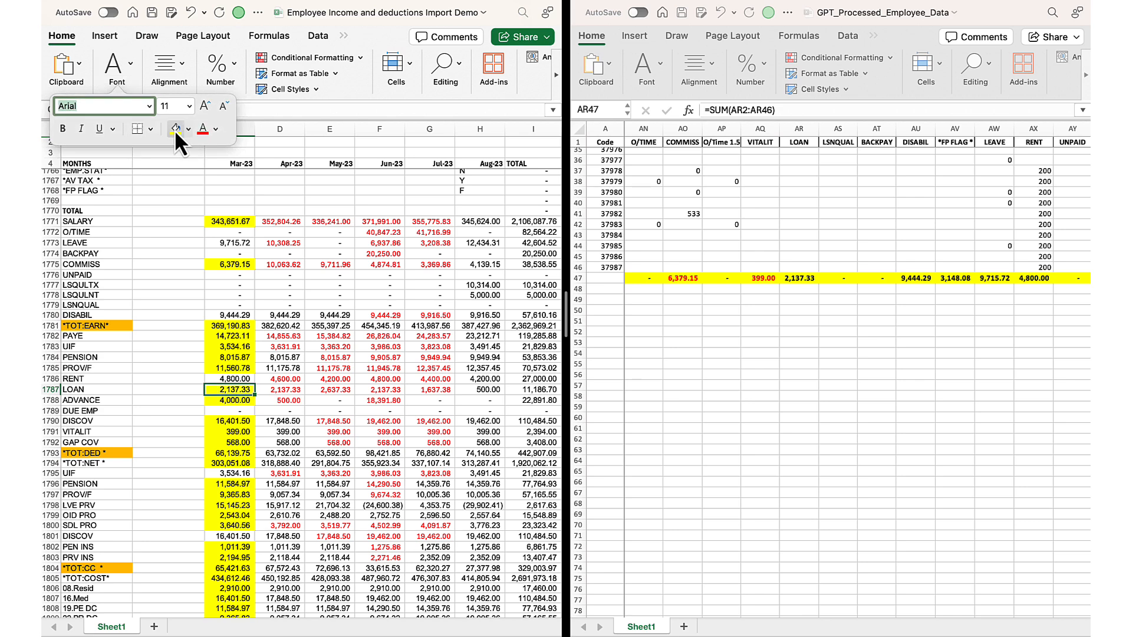
{"action": "left_click", "coordinate": [804, 282]}
{"action": "left_click", "coordinate": [655, 63]}
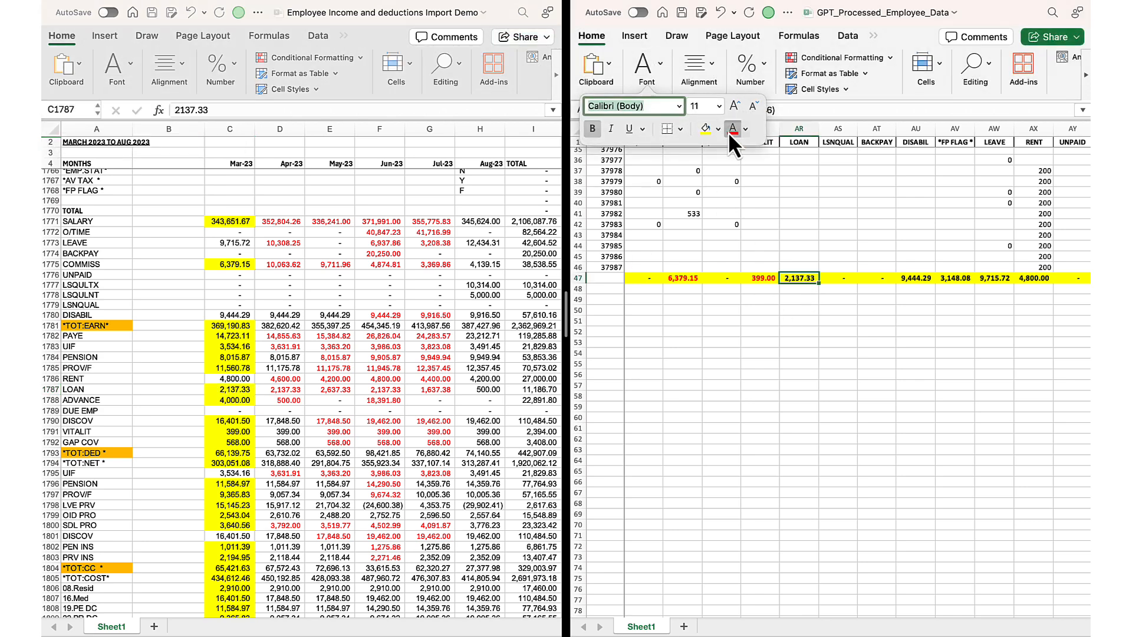
- Mark the DISABIL totals as checked, with yellow fill on Mar-23 cell C1780 in Import Demo and red font on AU47
{"action": "key", "text": "Right"}
{"action": "key", "text": "Right"}
{"action": "key", "text": "Right"}
{"action": "scroll", "coordinate": [298, 412], "scroll_direction": "up", "scroll_amount": 3}
{"action": "scroll", "coordinate": [298, 412], "scroll_direction": "down", "scroll_amount": 1}
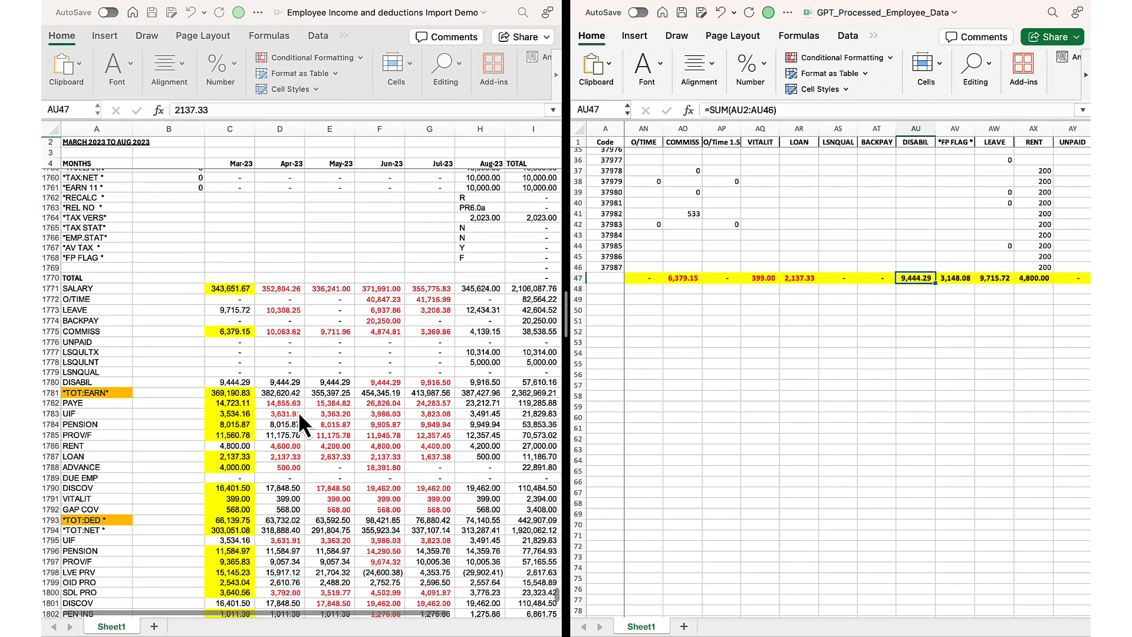
{"action": "left_click", "coordinate": [228, 383]}
{"action": "left_click", "coordinate": [125, 66]}
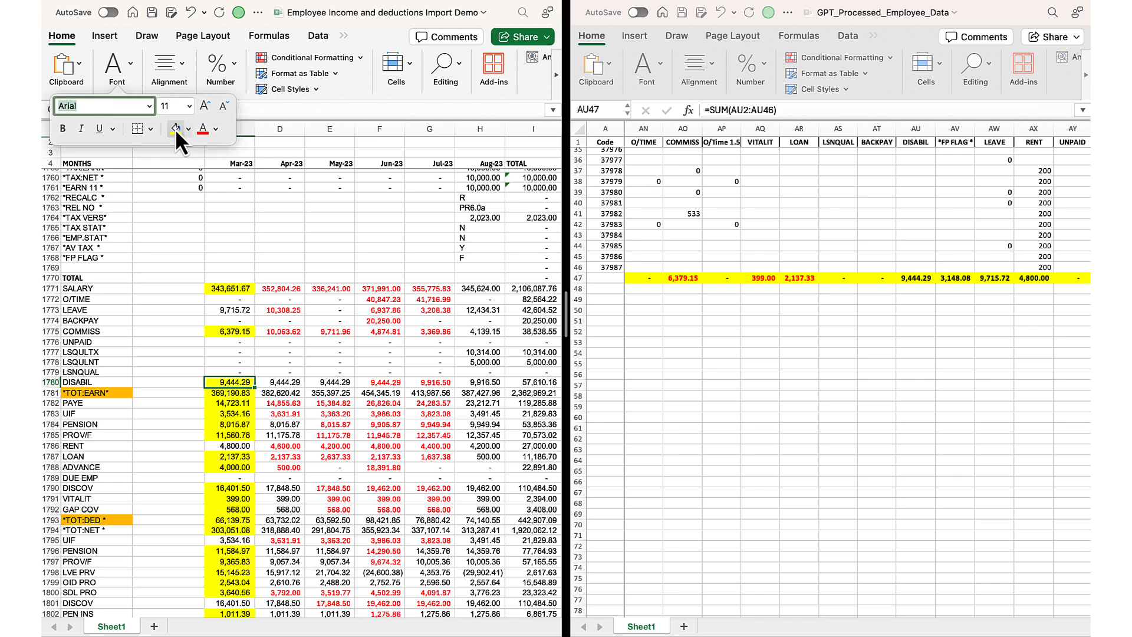
{"action": "left_click", "coordinate": [915, 280]}
{"action": "left_click", "coordinate": [647, 64]}
{"action": "left_click", "coordinate": [732, 129]}
- Mark the LEAVE totals as checked, with yellow fill on Mar-23 cell C1773 in Import Demo and red font on AW47
{"action": "key", "text": "Right"}
{"action": "key", "text": "Right"}
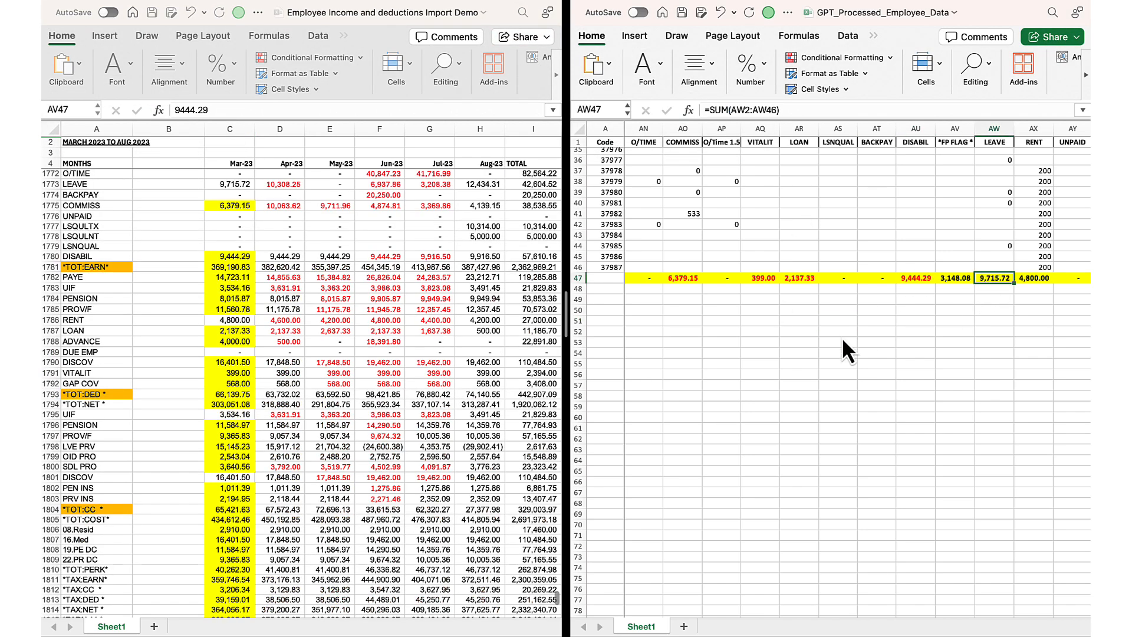
{"action": "scroll", "coordinate": [434, 462], "scroll_direction": "up", "scroll_amount": 2}
{"action": "left_click", "coordinate": [233, 210]}
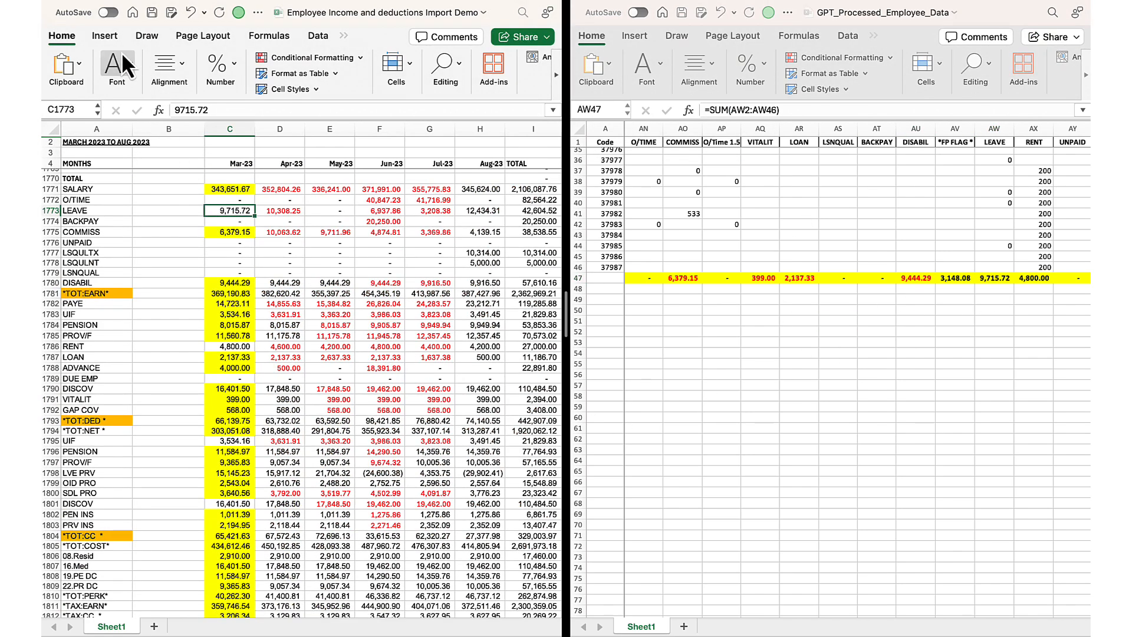
{"action": "left_click", "coordinate": [127, 69]}
{"action": "left_click", "coordinate": [168, 132]}
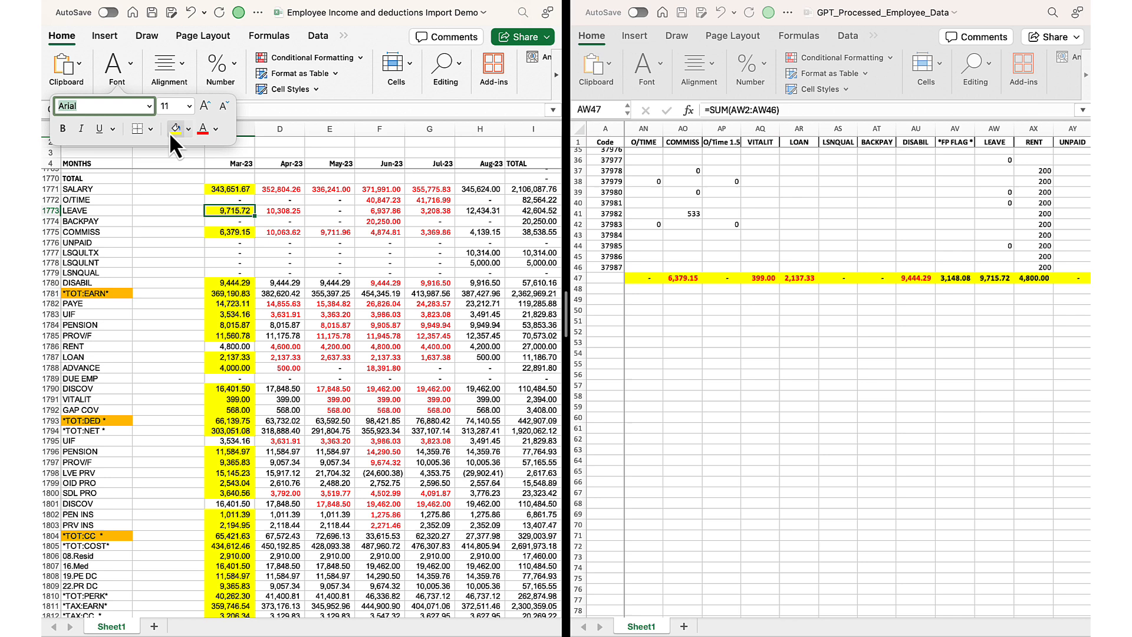
{"action": "left_click", "coordinate": [985, 281]}
- Mark the RENT totals as checked, with yellow fill on Mar-23 cell C1786 in Import Demo and red font on AX47
{"action": "key", "text": "Right"}
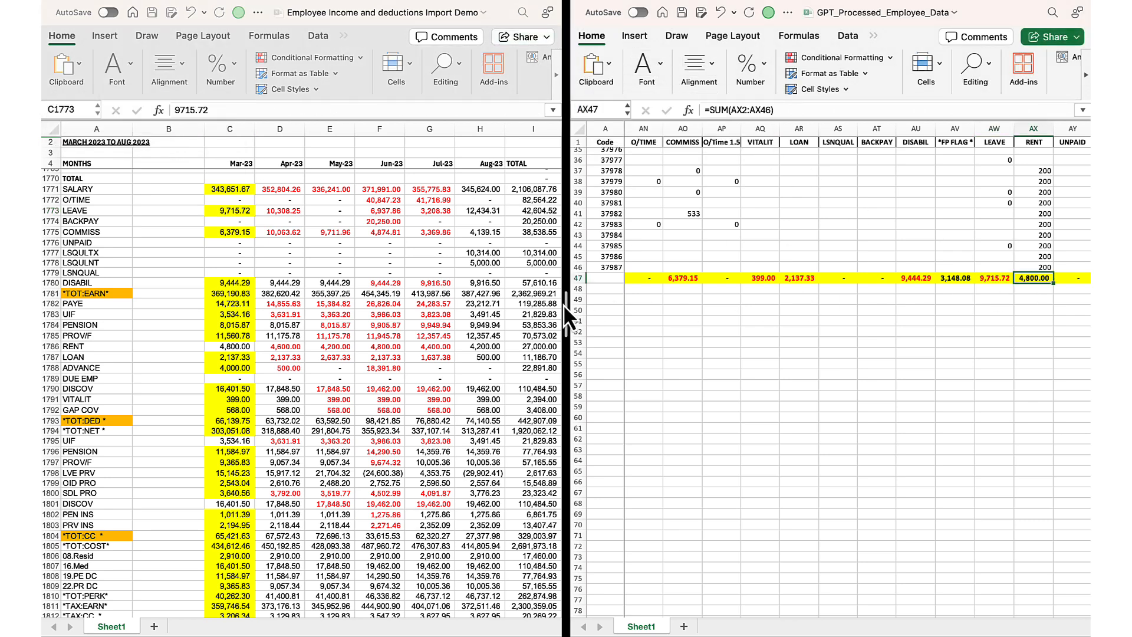
{"action": "left_click", "coordinate": [230, 347]}
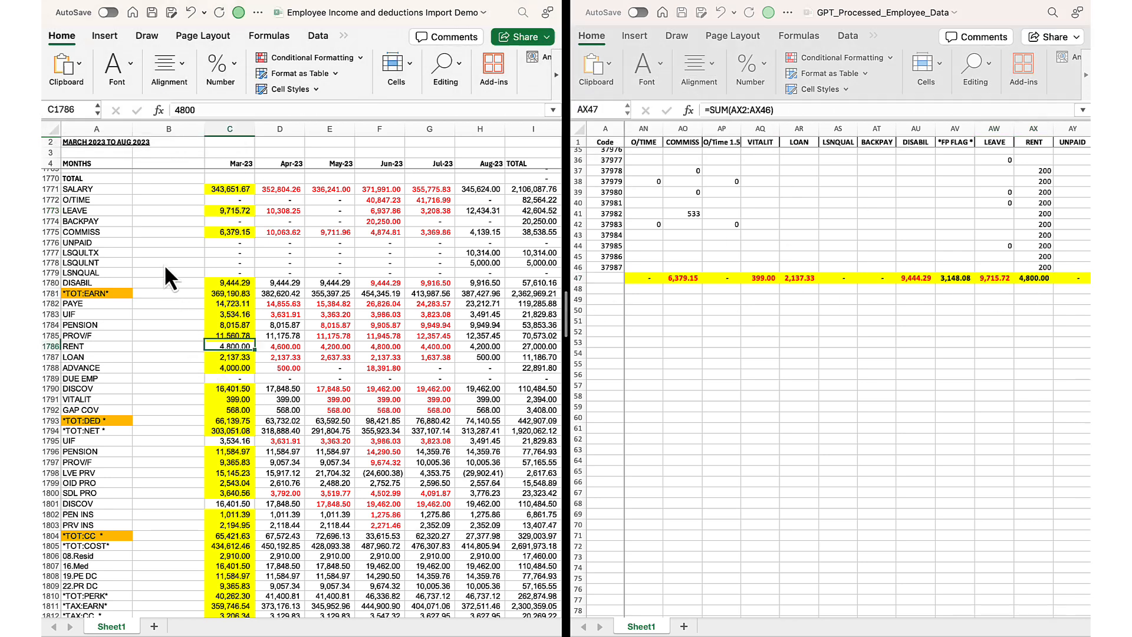
{"action": "left_click", "coordinate": [109, 69]}
{"action": "left_click", "coordinate": [171, 132]}
{"action": "left_click", "coordinate": [667, 69]}
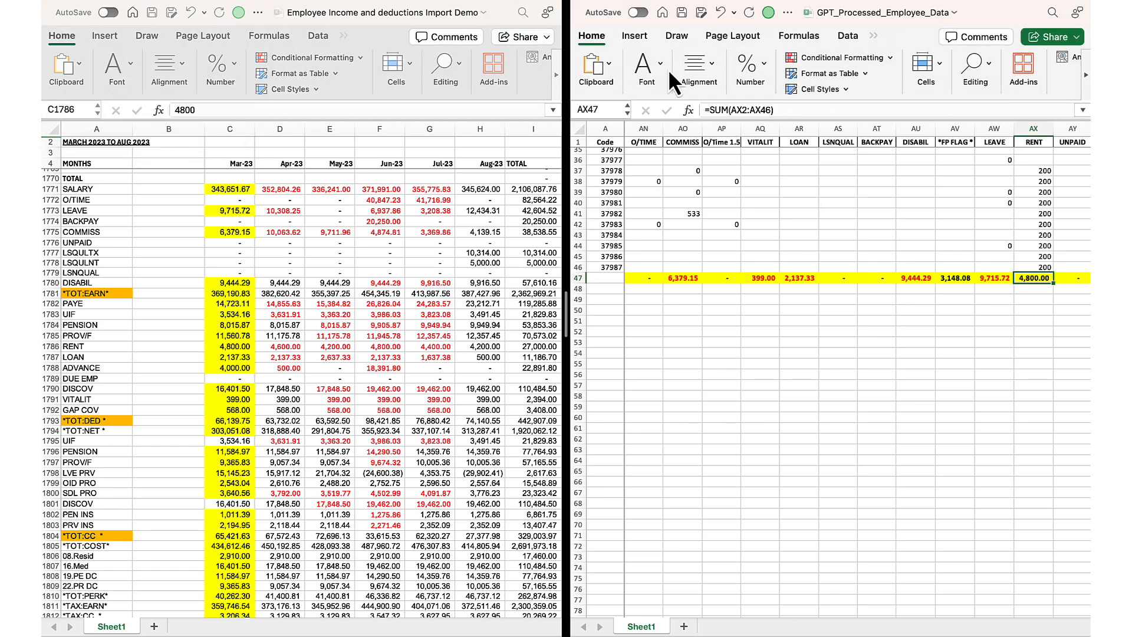
{"action": "left_click", "coordinate": [667, 69]}
{"action": "left_click", "coordinate": [734, 133]}
- Match the second UIF total to the UIF CC column and mark it checked with yellow fill on Mar-23 cell C1795 in Import Demo
{"action": "key", "text": "ctrl+Left"}
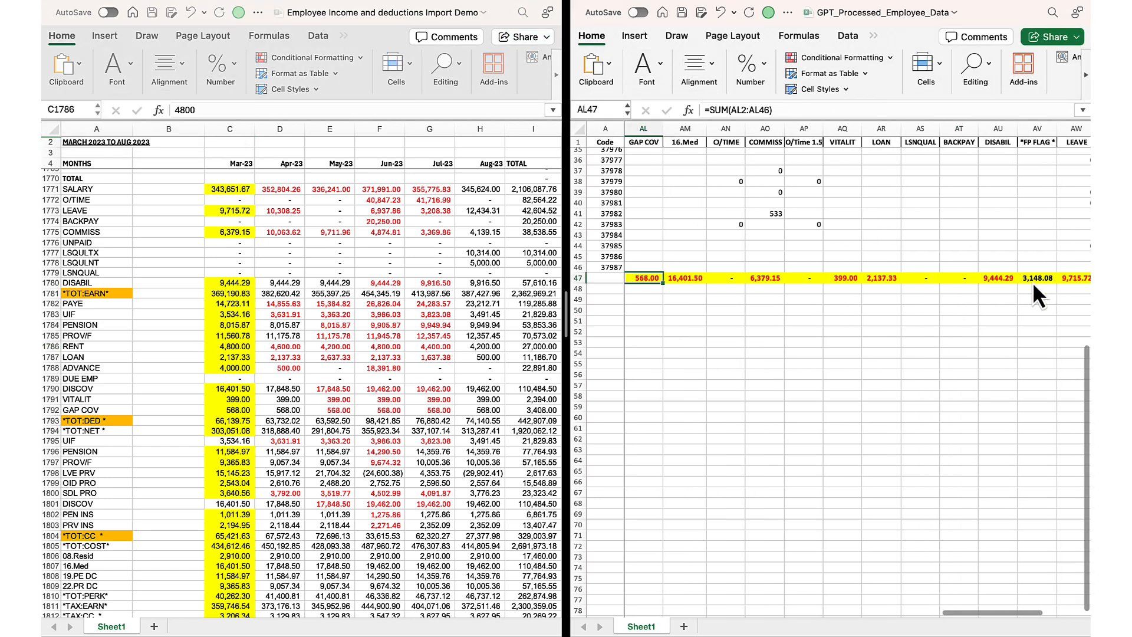
{"action": "key", "text": "ctrl+Left"}
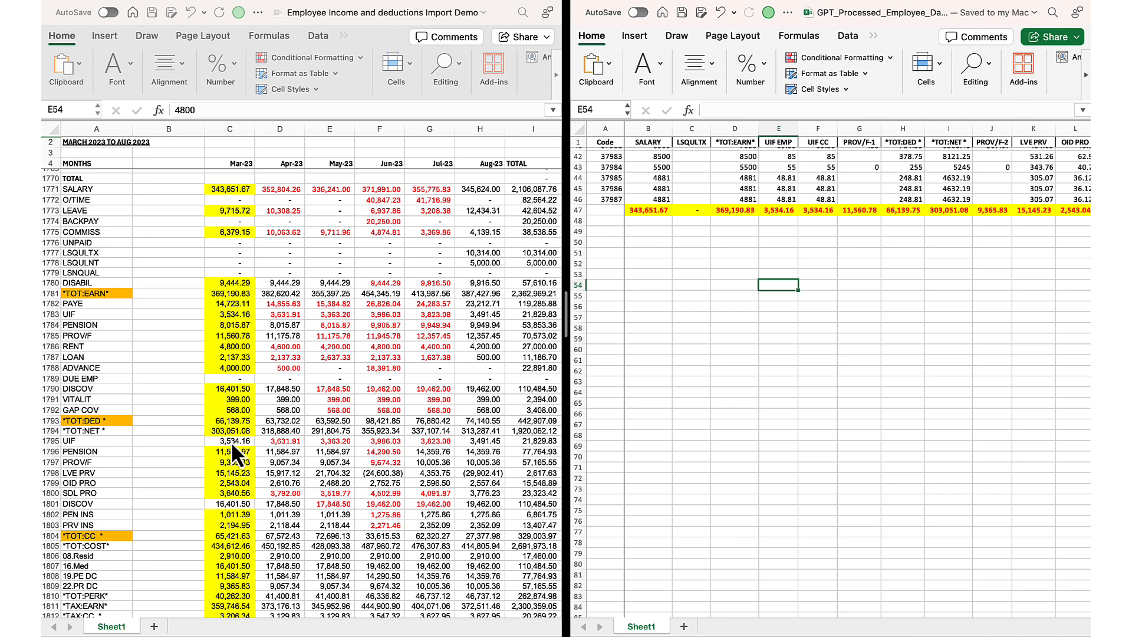
{"action": "left_click", "coordinate": [232, 440]}
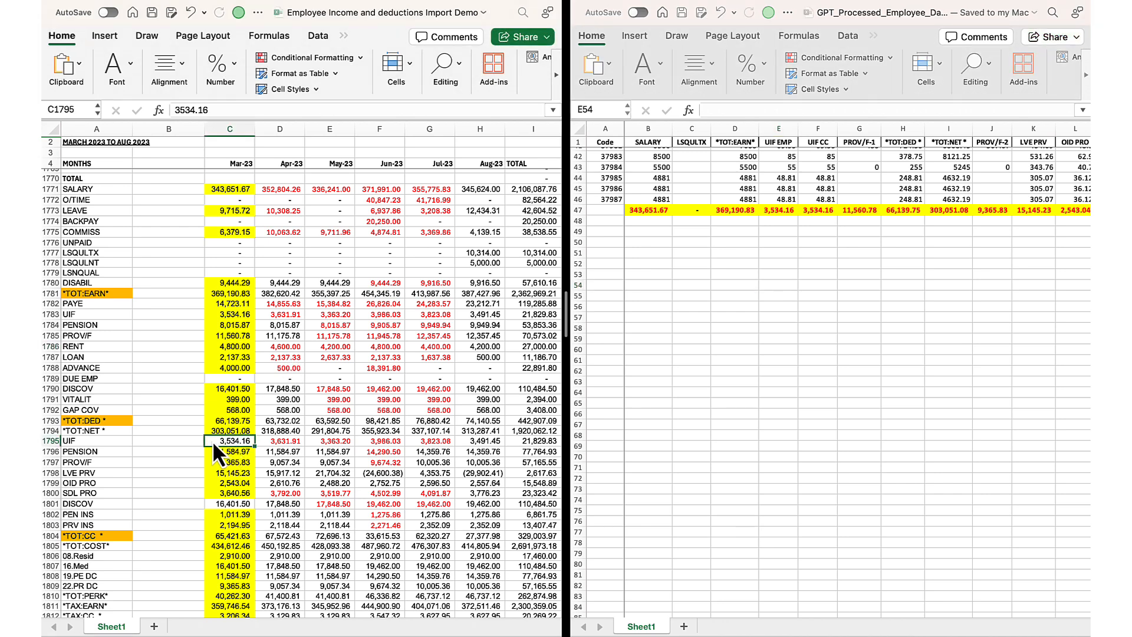
{"action": "left_click", "coordinate": [124, 67]}
{"action": "left_click", "coordinate": [178, 131]}
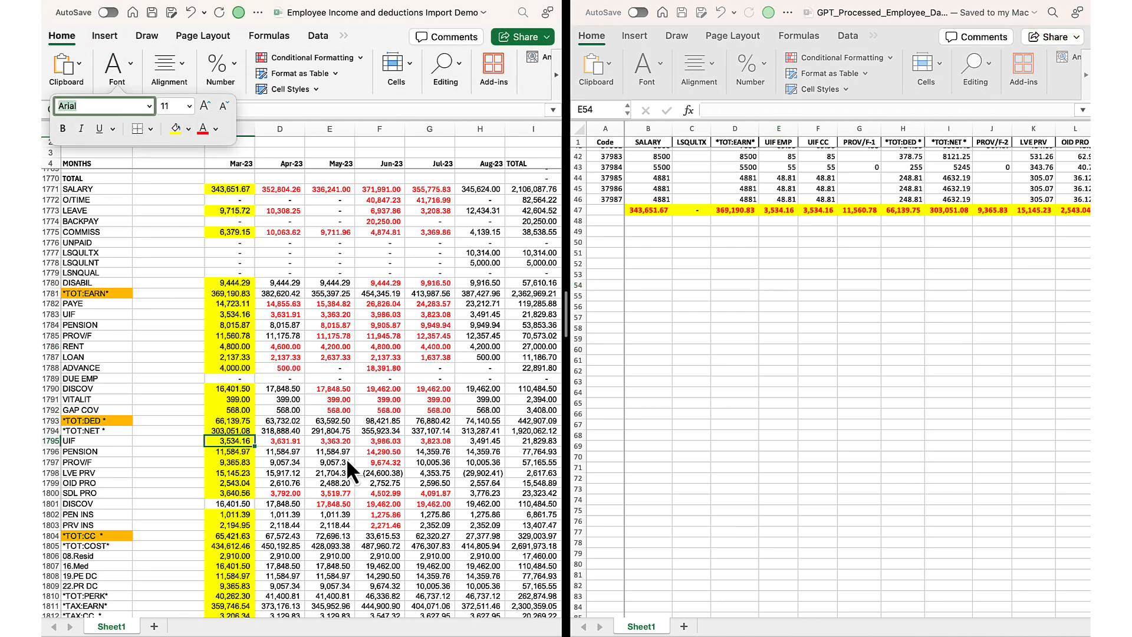
- Add a DISCOV CC column beside DISCOV in the extracted data and copy the DISCOV total into AM47
{"action": "left_click", "coordinate": [841, 237]}
{"action": "scroll", "coordinate": [841, 238], "scroll_direction": "up", "scroll_amount": 2}
{"action": "left_click", "coordinate": [846, 257]}
{"action": "key", "text": "Right"}
{"action": "key", "text": "Right"}
{"action": "key", "text": "Right"}
{"action": "key", "text": "Right"}
{"action": "key", "text": "Right"}
{"action": "key", "text": "Right"}
{"action": "key", "text": "Right"}
{"action": "key", "text": "Right"}
{"action": "key", "text": "Right"}
{"action": "key", "text": "Right"}
{"action": "key", "text": "Right"}
{"action": "key", "text": "Right"}
{"action": "key", "text": "Right"}
{"action": "key", "text": "Right"}
{"action": "key", "text": "Right"}
{"action": "key", "text": "Right"}
{"action": "key", "text": "Right"}
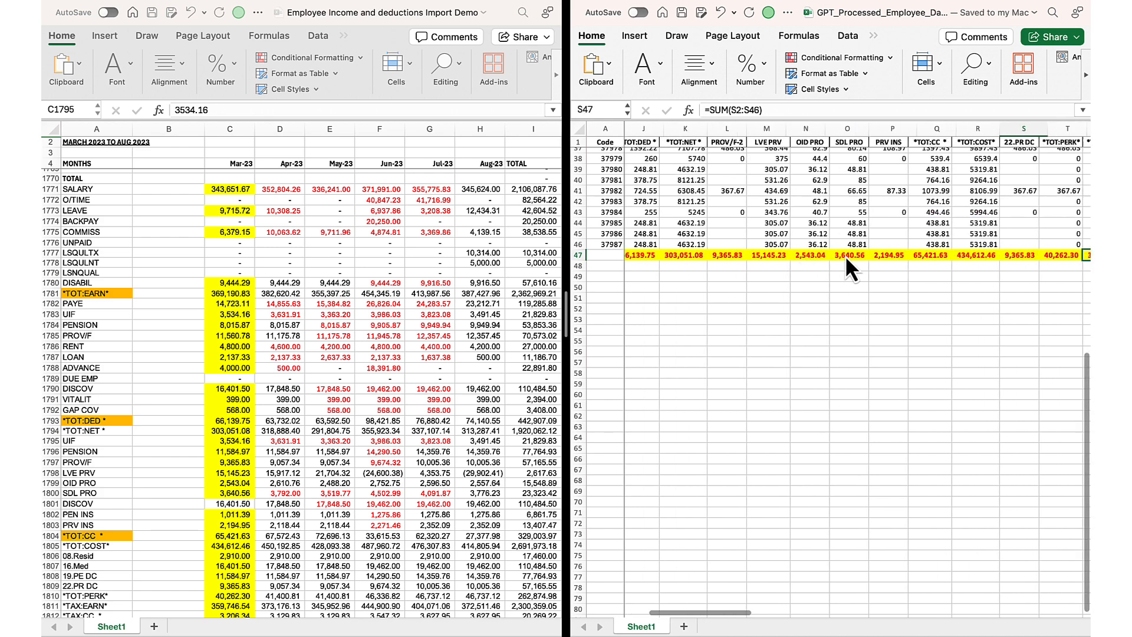
{"action": "key", "text": "Right"}
{"action": "key", "text": "Right"}
{"action": "key", "text": "Right"}
{"action": "key", "text": "Right"}
{"action": "key", "text": "Right"}
{"action": "key", "text": "Right"}
{"action": "key", "text": "Right"}
{"action": "key", "text": "Right"}
{"action": "key", "text": "Right"}
{"action": "key", "text": "Right"}
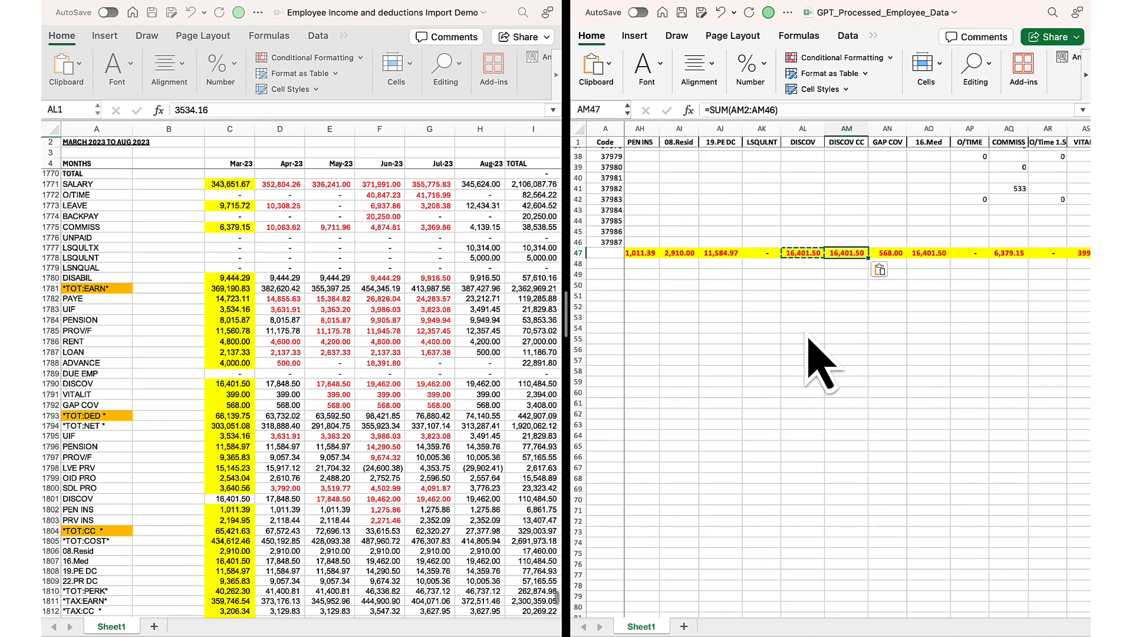
{"action": "left_click", "coordinate": [807, 332]}
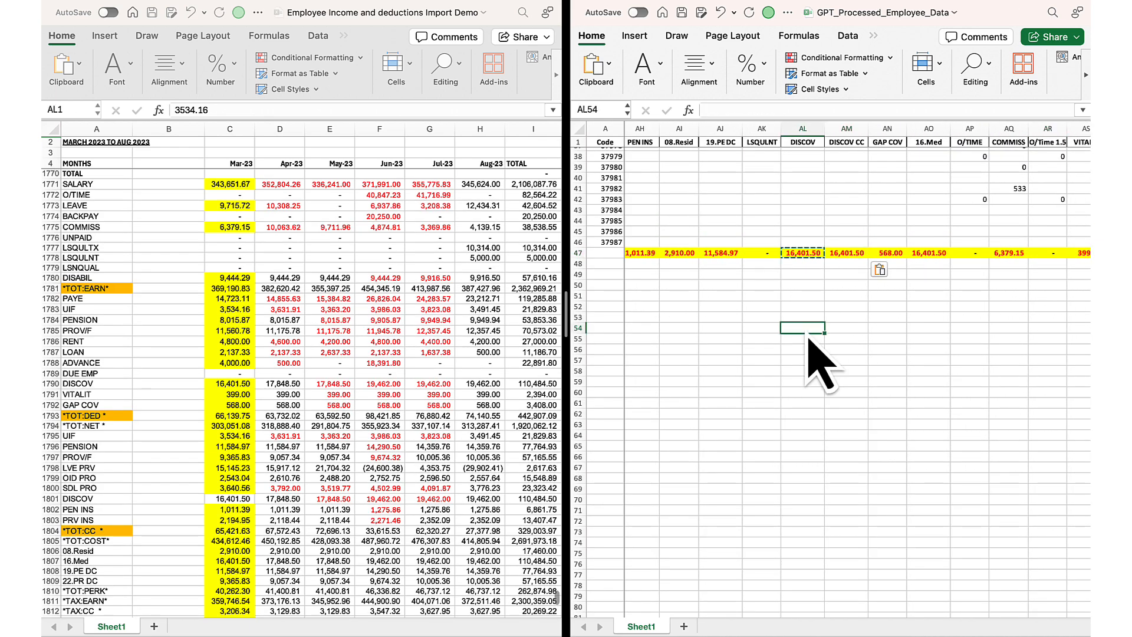
- Mark the second DISCOV total as checked, with yellow fill on Mar-23 cell C1801 in Import Demo
{"action": "scroll", "coordinate": [379, 493], "scroll_direction": "down", "scroll_amount": 3}
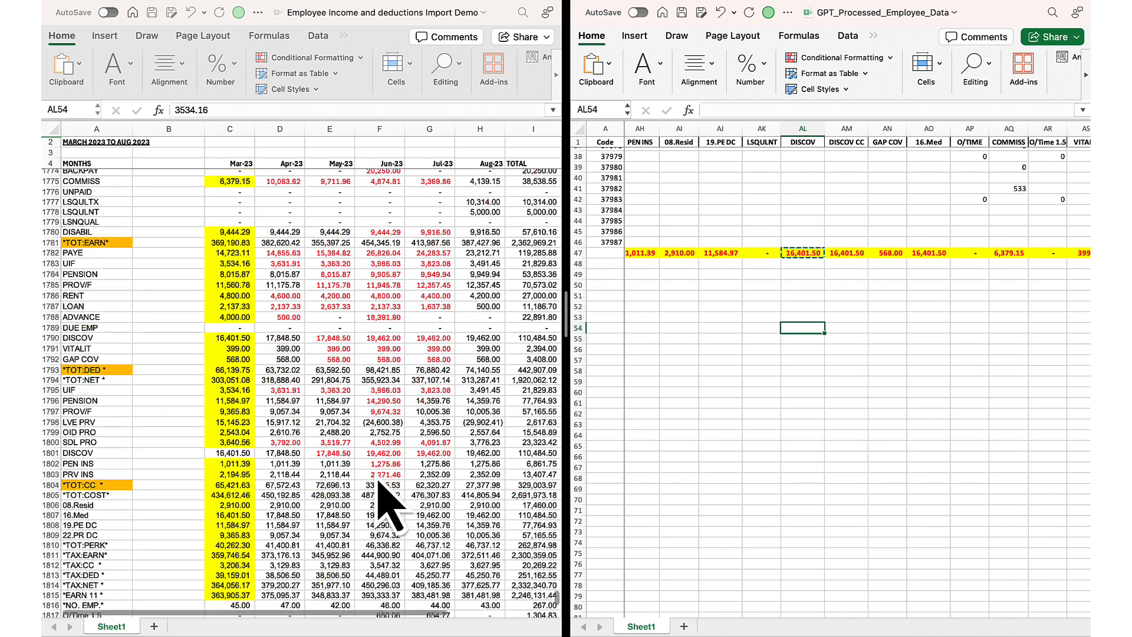
{"action": "left_click", "coordinate": [252, 437]}
{"action": "left_click", "coordinate": [250, 438]}
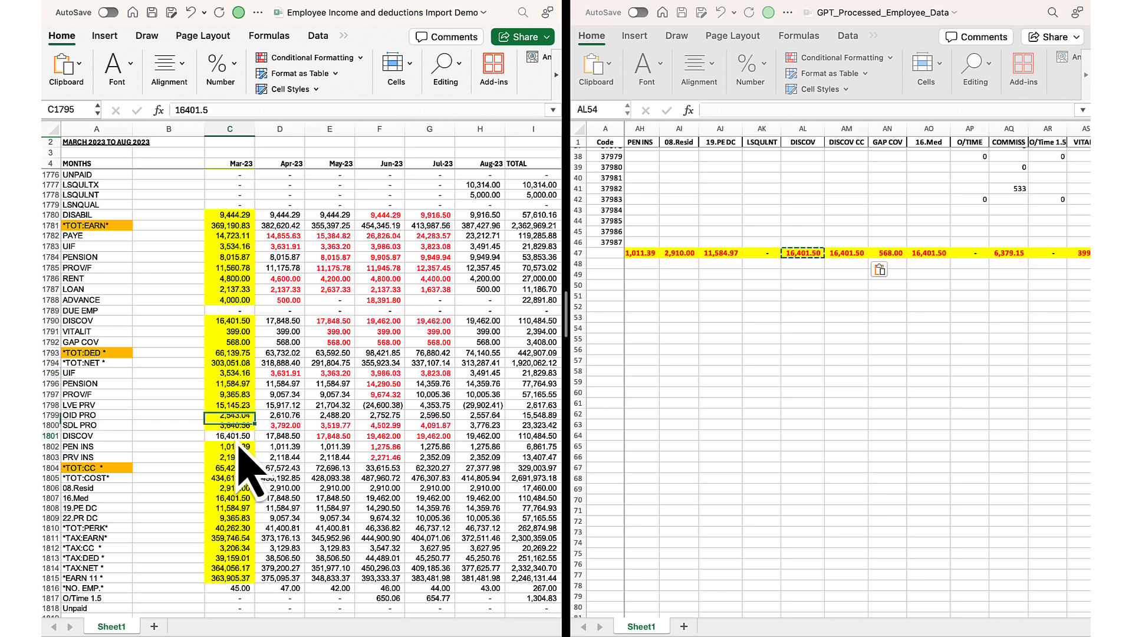
{"action": "left_click", "coordinate": [117, 83]}
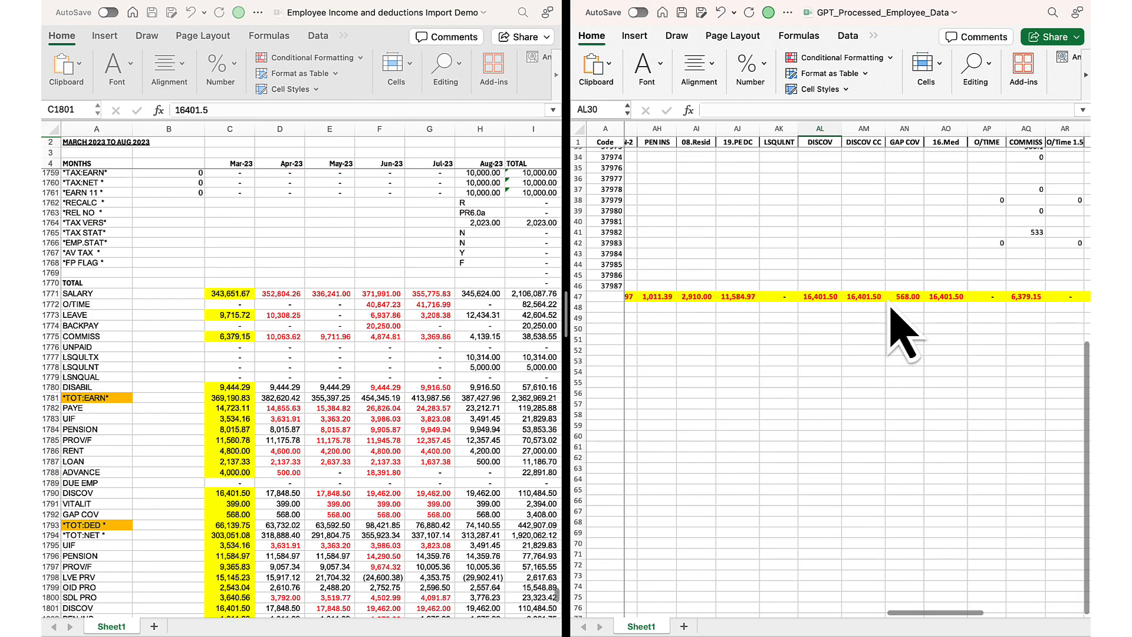
- Review the row 47 totals in the extracted data against the Mar-23 totals in Import Demo for unmarked figures
{"action": "scroll", "coordinate": [889, 304], "scroll_direction": "left", "scroll_amount": 6}
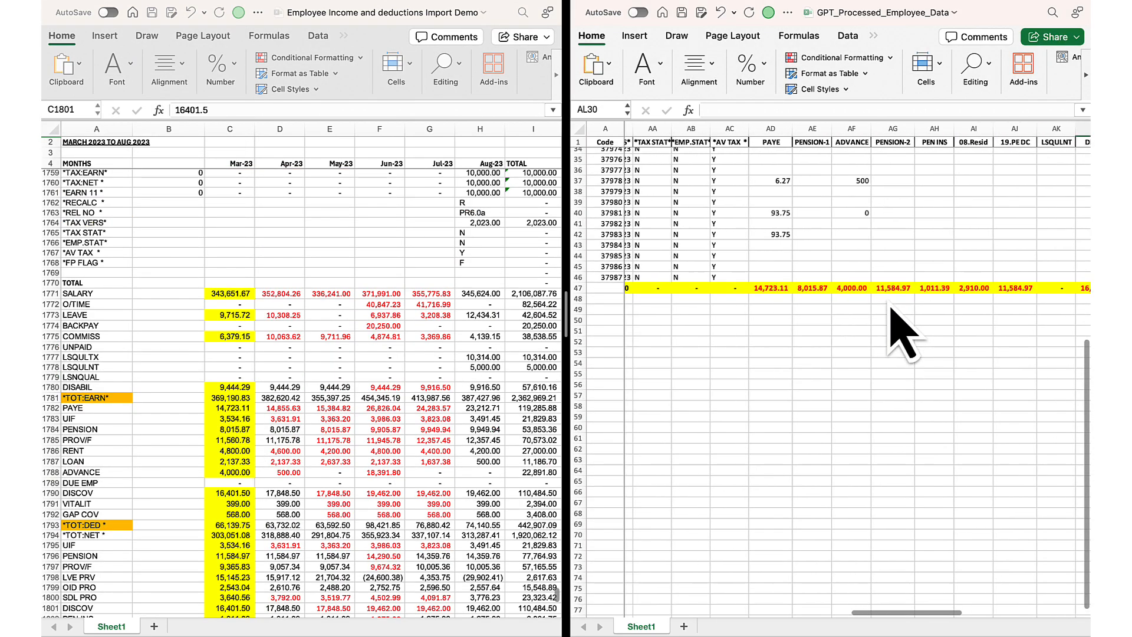
{"action": "scroll", "coordinate": [902, 336], "scroll_direction": "left", "scroll_amount": 15}
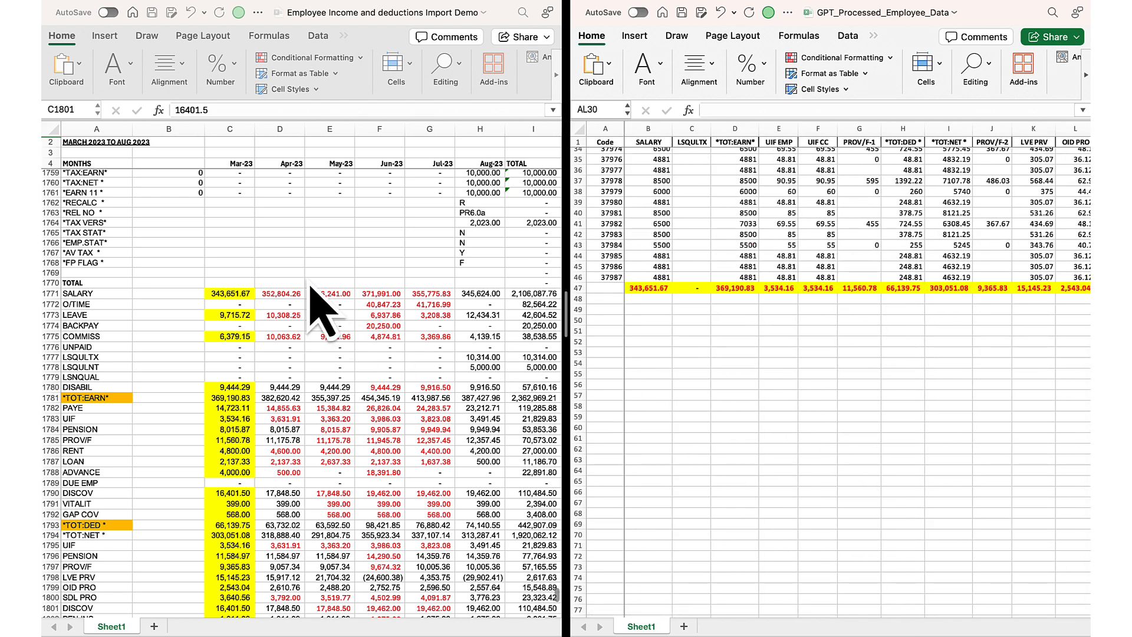
{"action": "scroll", "coordinate": [336, 273], "scroll_direction": "down", "scroll_amount": 6}
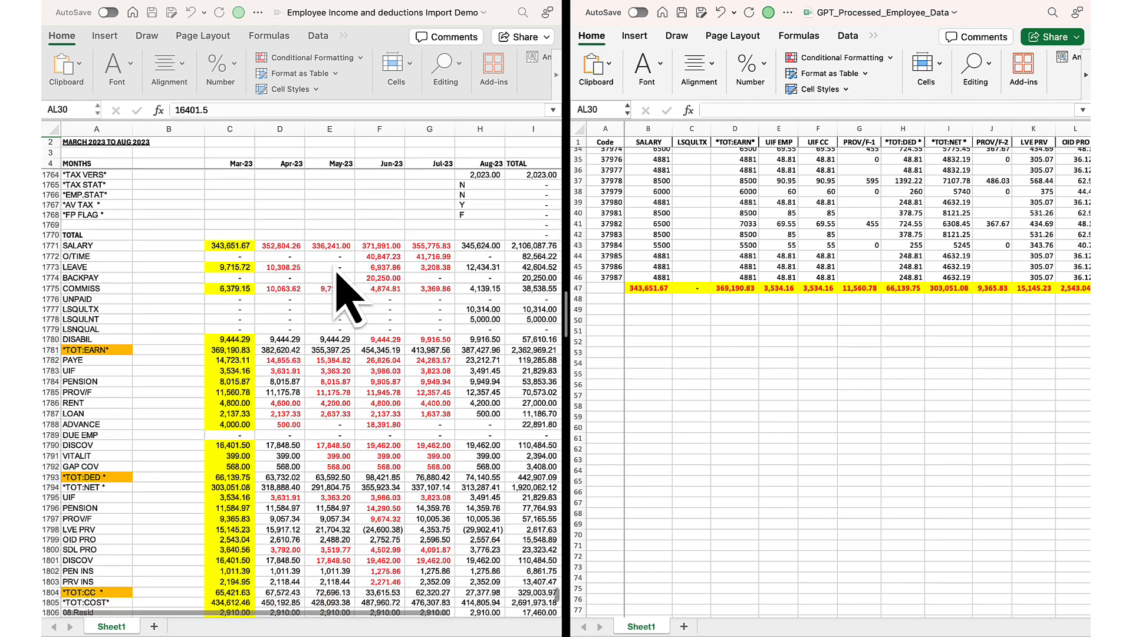
{"action": "scroll", "coordinate": [348, 295], "scroll_direction": "down", "scroll_amount": 1}
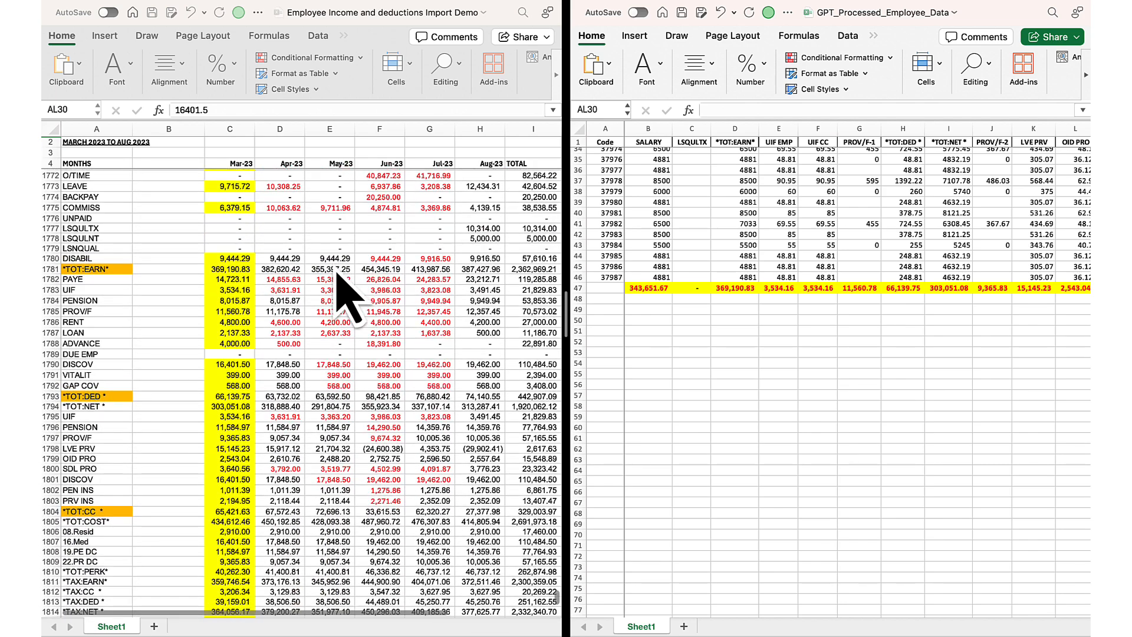
{"action": "scroll", "coordinate": [348, 295], "scroll_direction": "down", "scroll_amount": 3}
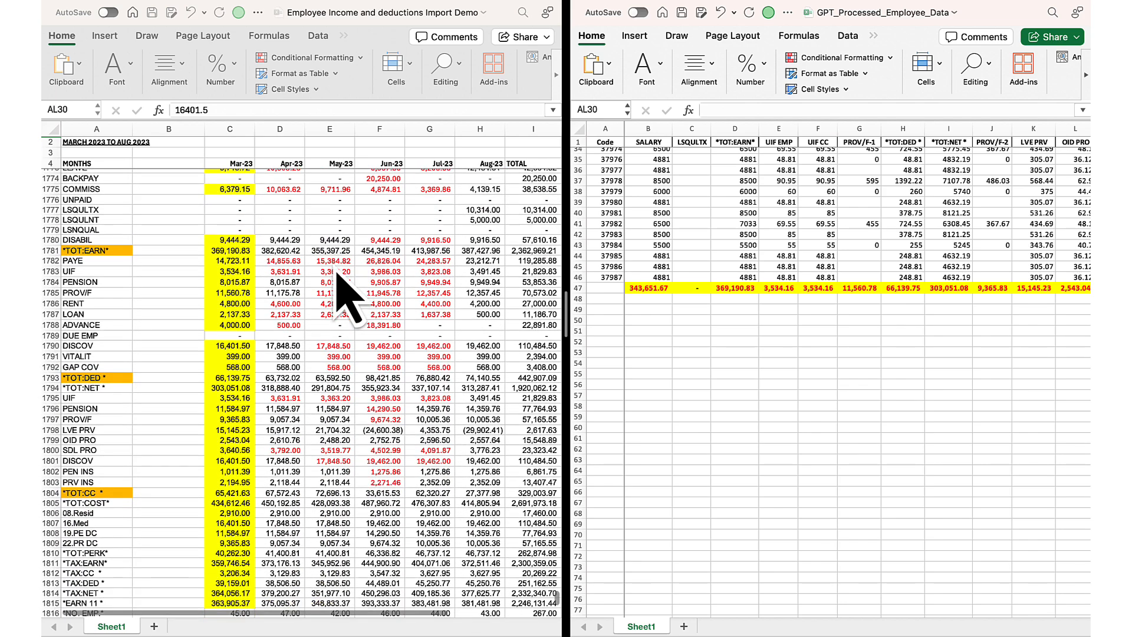
- Finish checking the Mar-23 totals, and save both the extracted data workbook and the Import Demo workbook
{"action": "scroll", "coordinate": [348, 295], "scroll_direction": "down", "scroll_amount": 1}
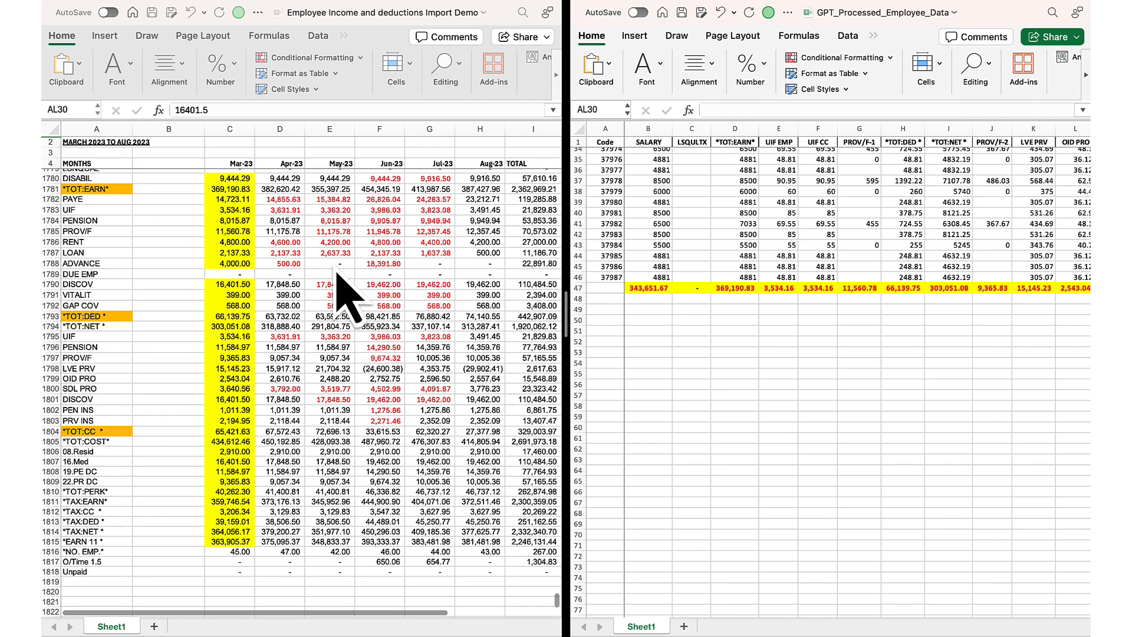
{"action": "scroll", "coordinate": [348, 295], "scroll_direction": "up", "scroll_amount": 10}
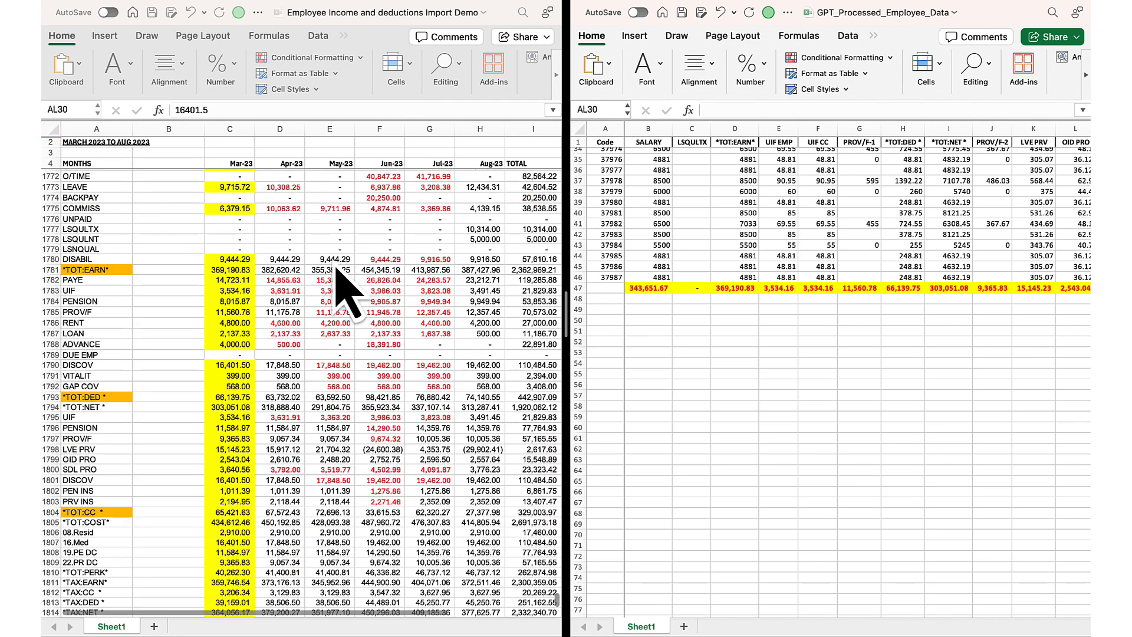
{"action": "left_click", "coordinate": [744, 331]}
{"action": "left_click", "coordinate": [682, 12]}
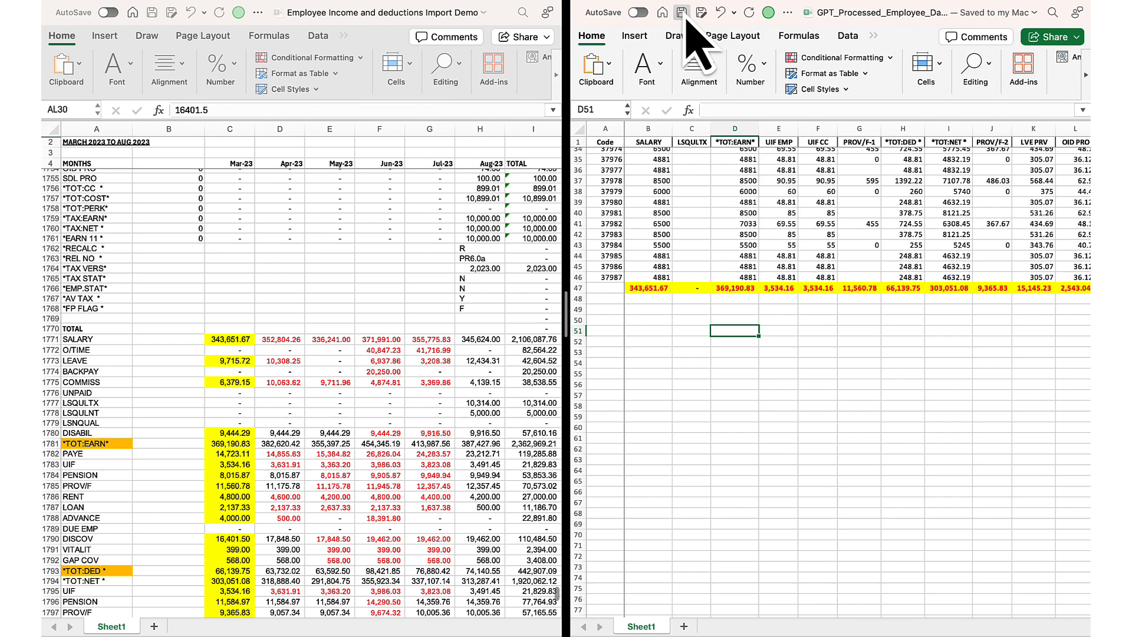
{"action": "left_click", "coordinate": [152, 12]}
{"action": "left_click", "coordinate": [152, 12]}
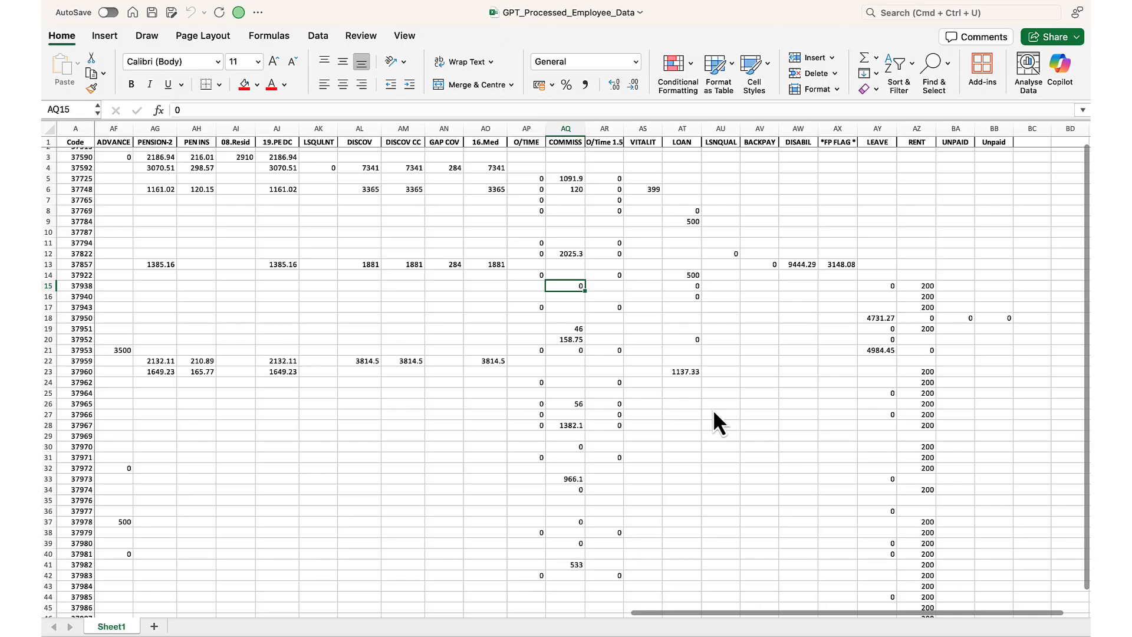
- Rename the LOAN heading in the extracted data to LOAN DEDUCT and widen its column to fit the heading
{"action": "left_click", "coordinate": [677, 128]}
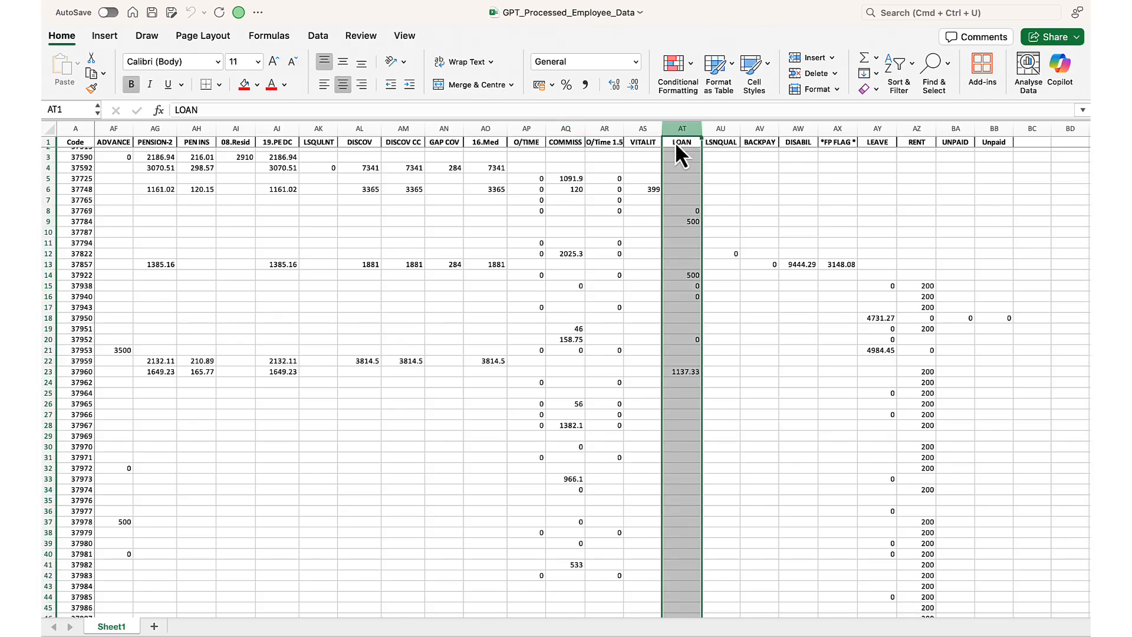
{"action": "left_click", "coordinate": [680, 143]}
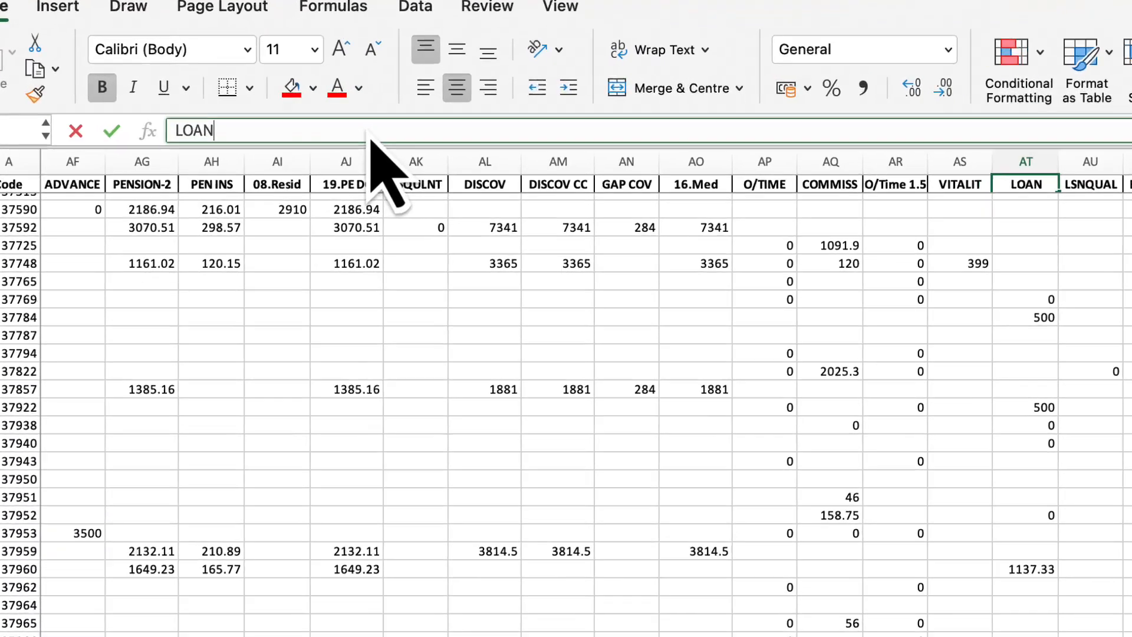
{"action": "left_click", "coordinate": [291, 112]}
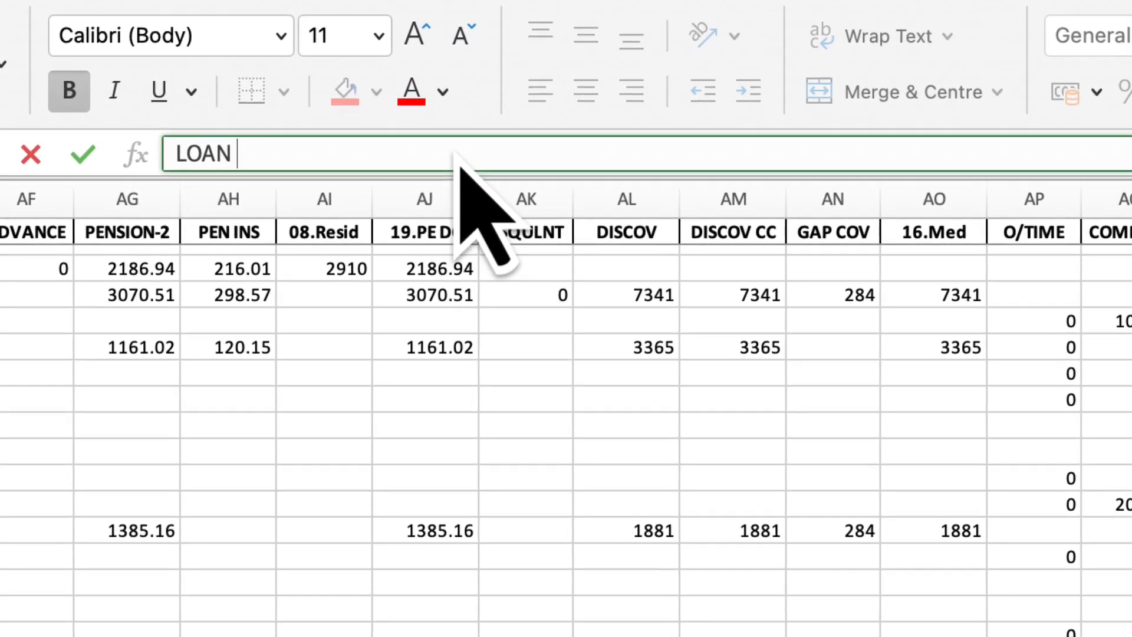
{"action": "type", "text": "DEDUCT"}
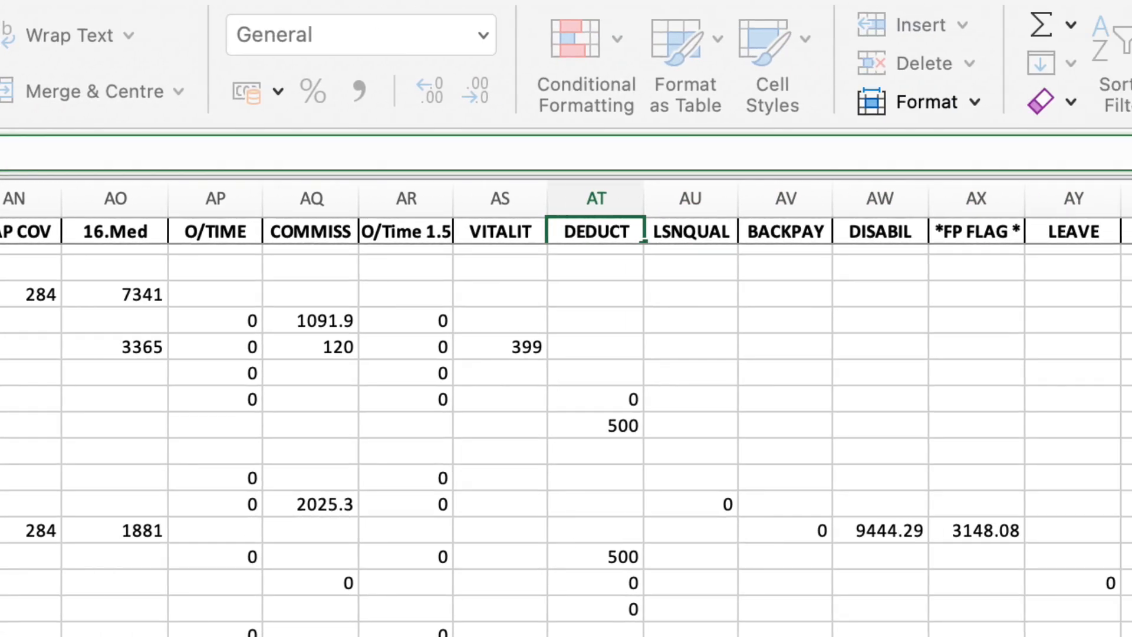
{"action": "key", "text": "Return"}
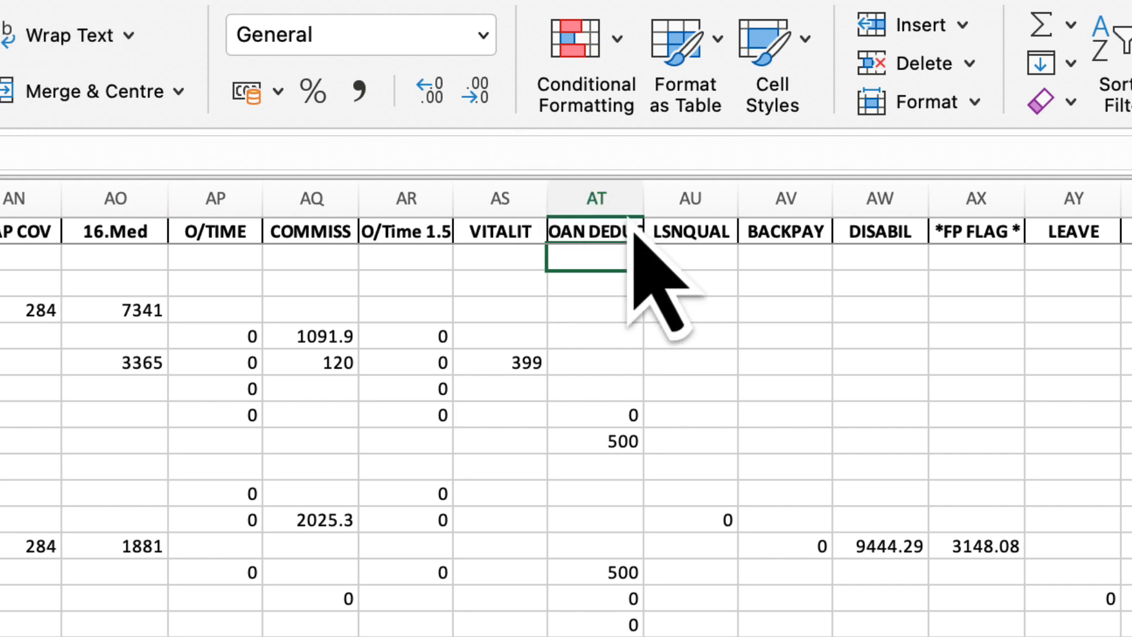
{"action": "left_click_drag", "start_coordinate": [644, 199], "coordinate": [672, 201]}
- Insert a new column before LOAN DEDUCT and give it the heading LOAN BAL
{"action": "left_click", "coordinate": [601, 176]}
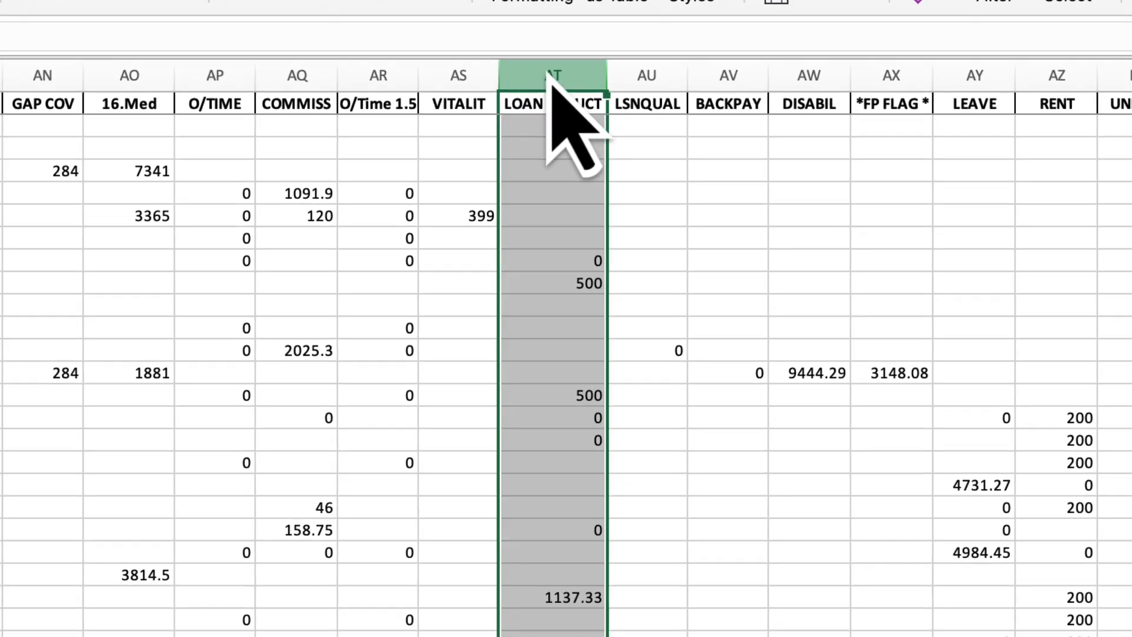
{"action": "right_click", "coordinate": [580, 410]}
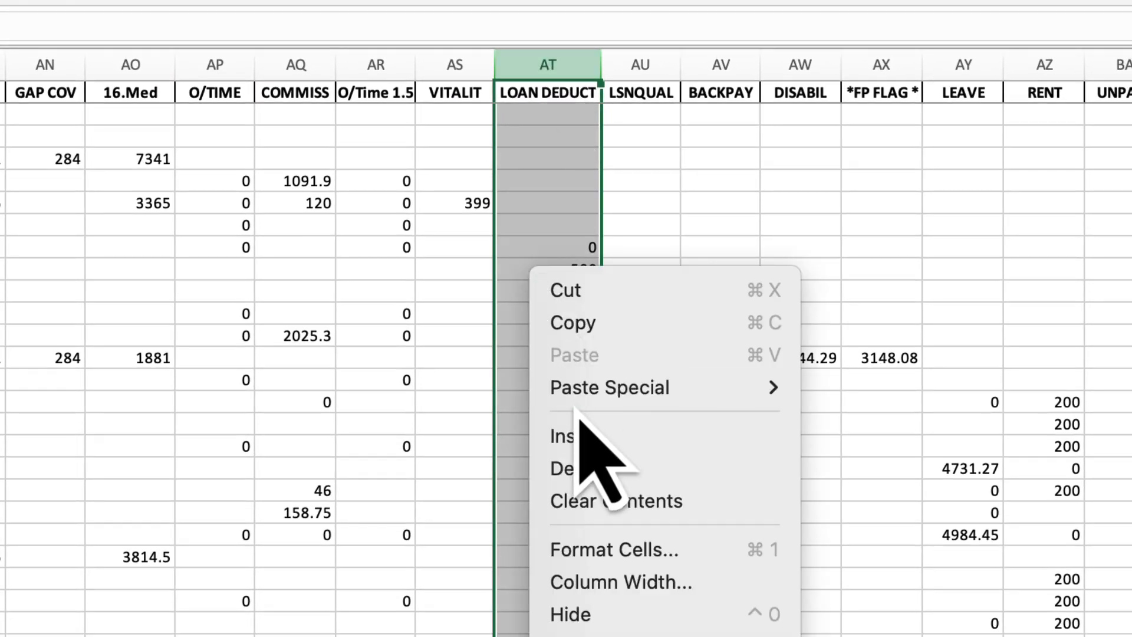
{"action": "left_click", "coordinate": [569, 436]}
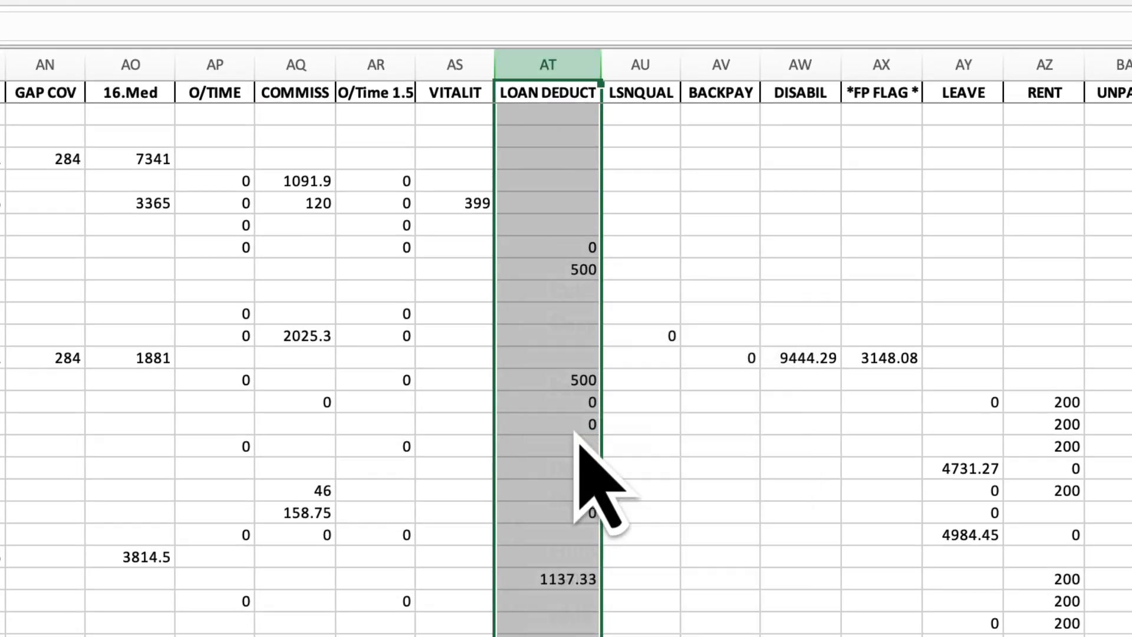
{"action": "left_click", "coordinate": [538, 94]}
{"action": "type", "text": "LO"}
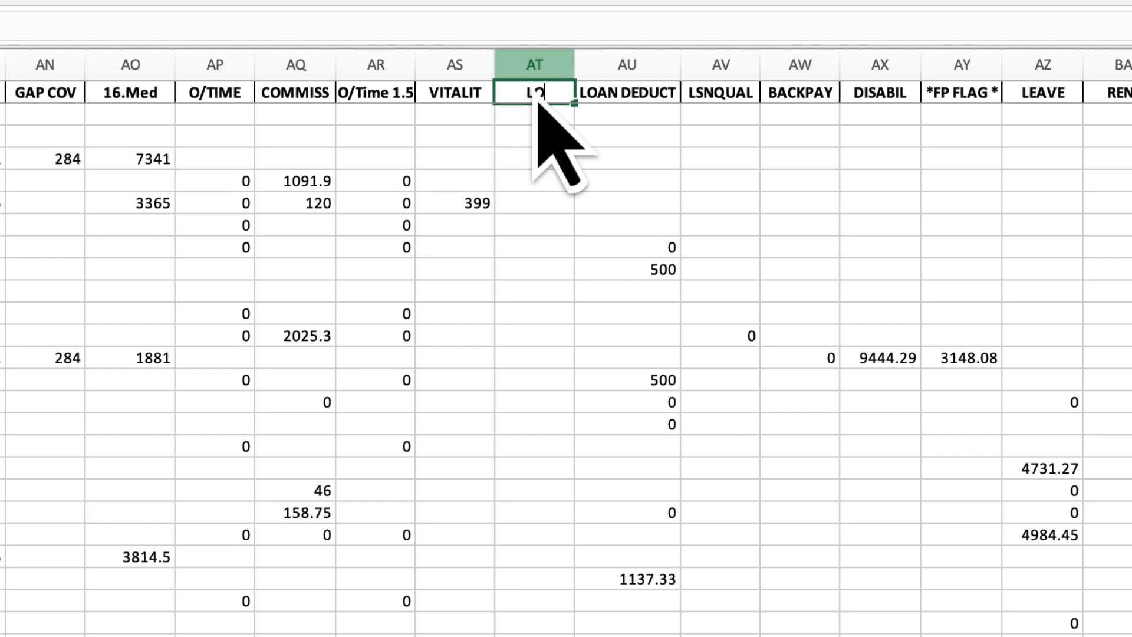
{"action": "type", "text": "AN BAL"}
{"action": "key", "text": "Return"}
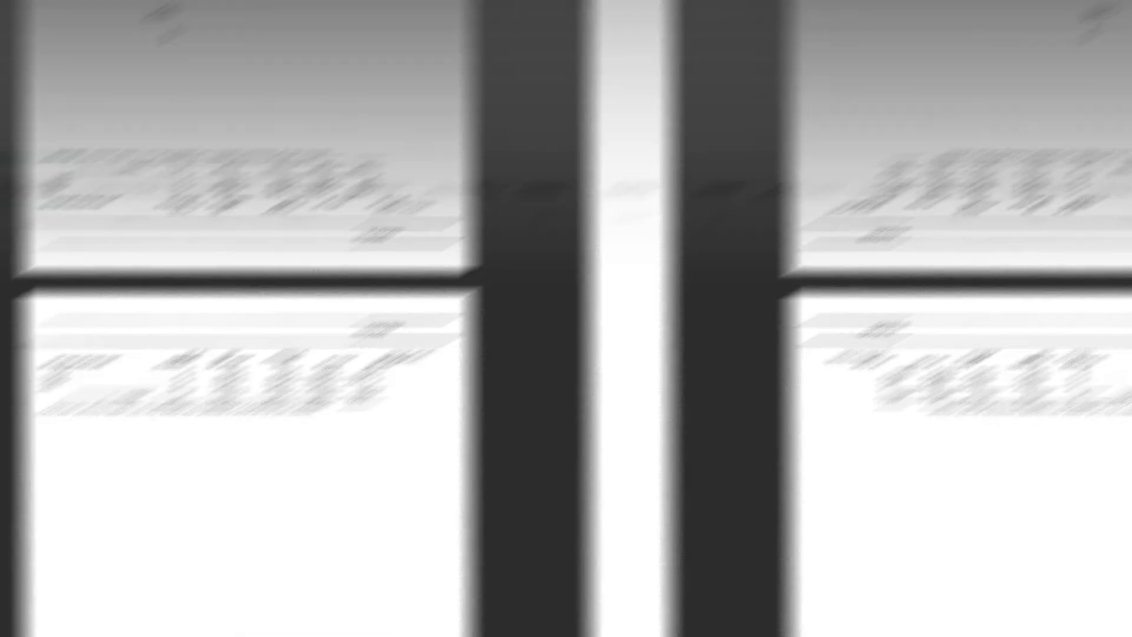
- Enter loan balances of 1500 in AT9 and 500 in AT14 of the LOAN BAL column
{"action": "key", "text": "Down"}
{"action": "key", "text": "Down"}
{"action": "key", "text": "Down"}
{"action": "key", "text": "Down"}
{"action": "key", "text": "Down"}
{"action": "key", "text": "Down"}
{"action": "key", "text": "Down"}
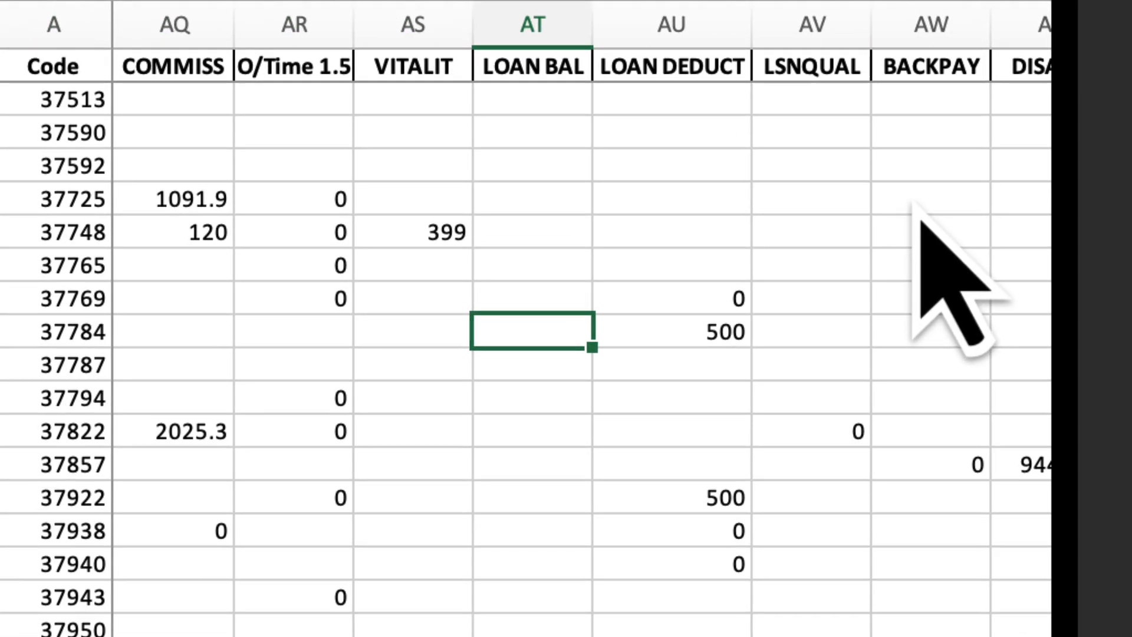
{"action": "type", "text": "1500"}
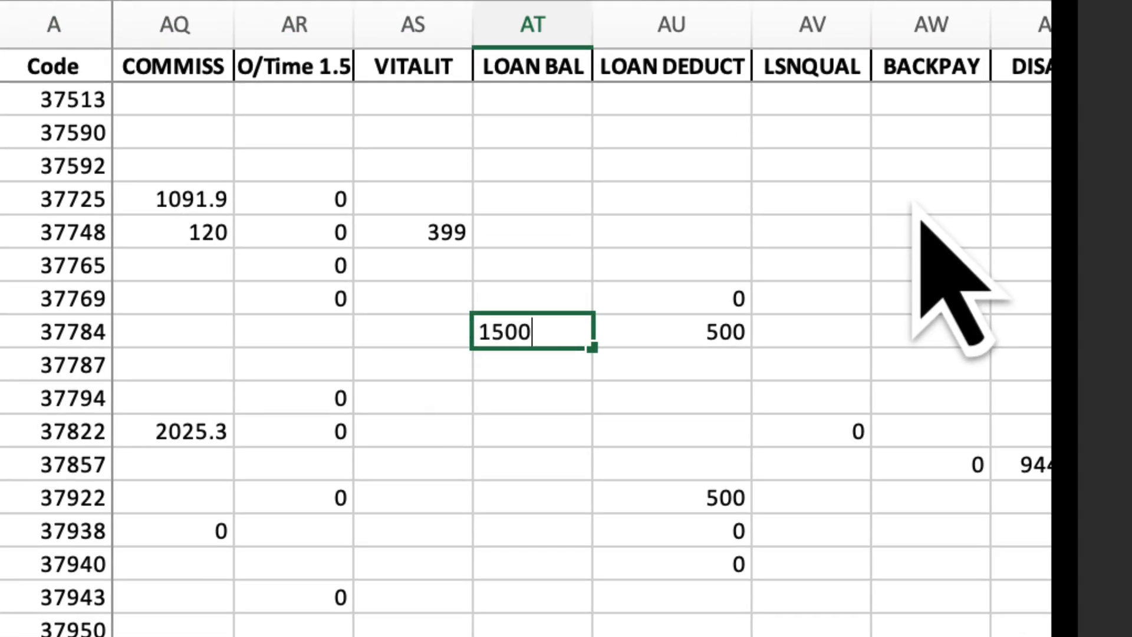
{"action": "key", "text": "Return"}
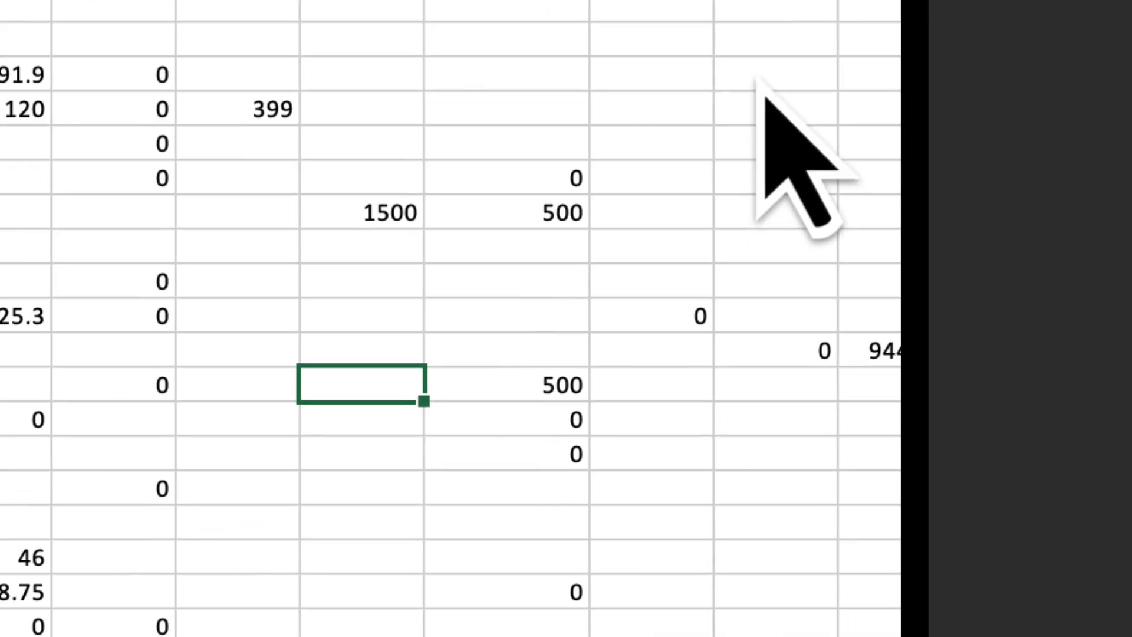
{"action": "type", "text": "500"}
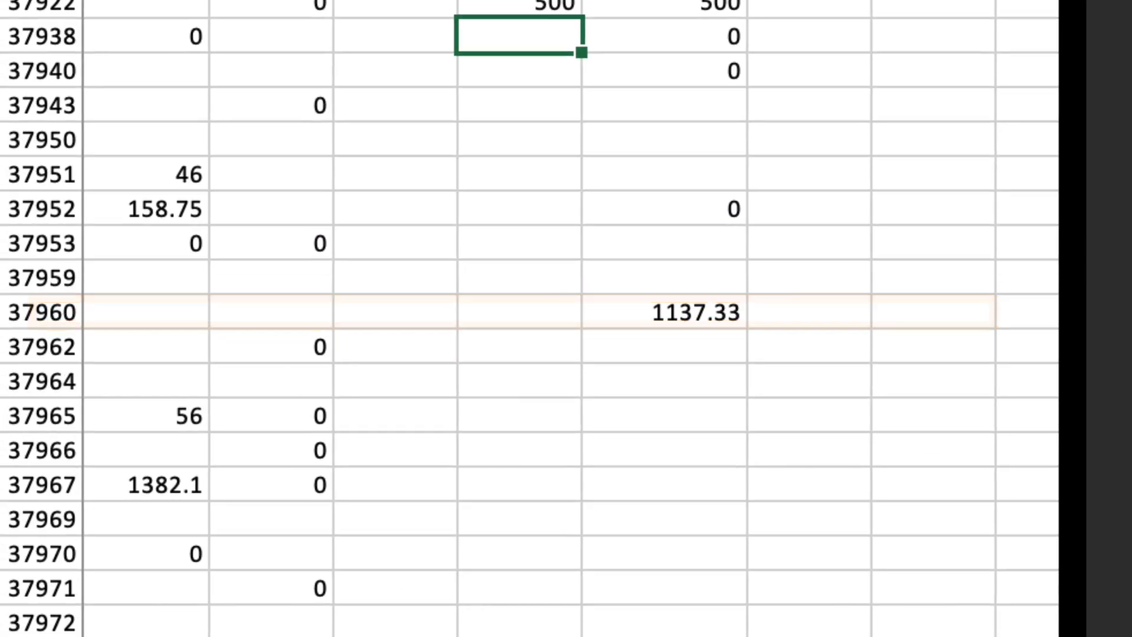
- Enter a loan balance of 5686.70 in AT23, beside the 1137.33 loan deduction
{"action": "key", "text": "Down"}
{"action": "key", "text": "Down"}
{"action": "key", "text": "Down"}
{"action": "key", "text": "Down"}
{"action": "key", "text": "Down"}
{"action": "key", "text": "Down"}
{"action": "key", "text": "Down"}
{"action": "key", "text": "Down"}
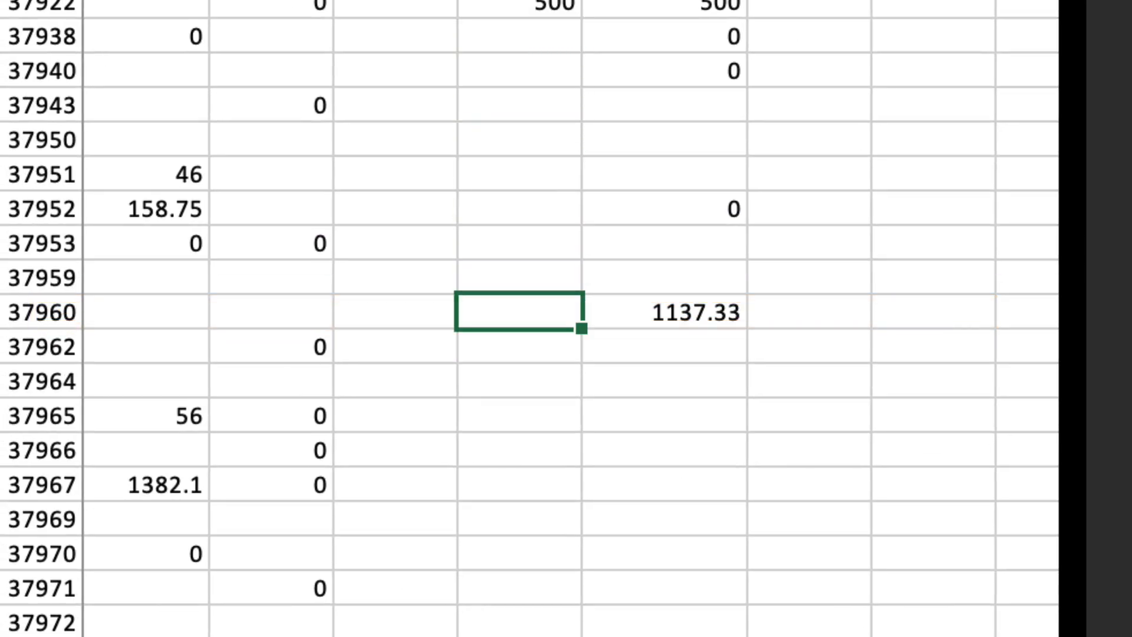
{"action": "type", "text": "5686.7"}
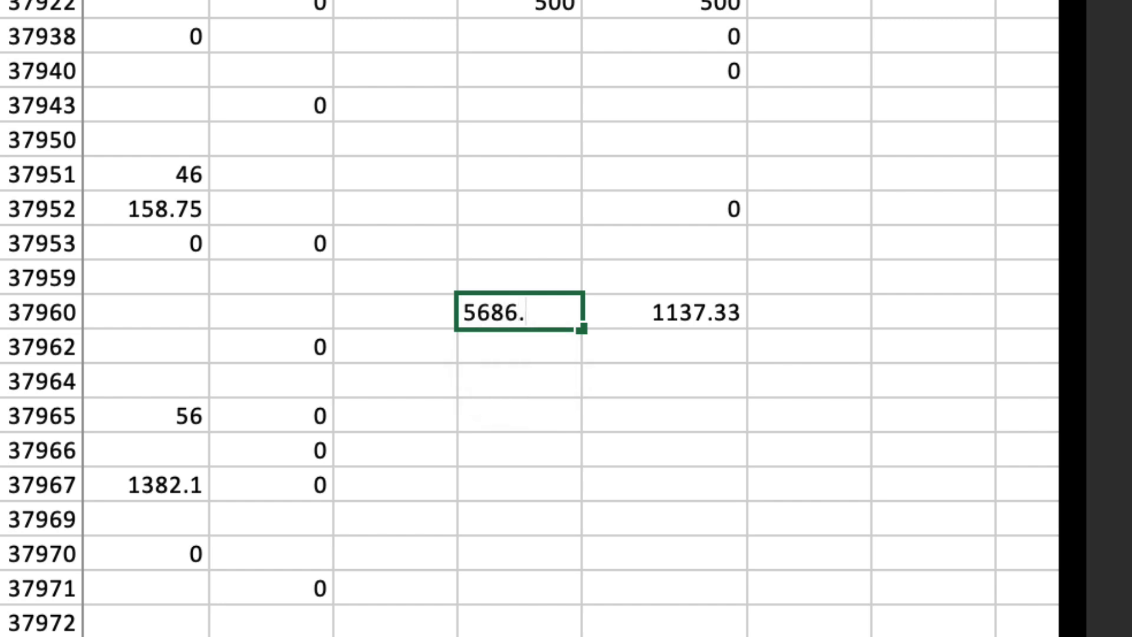
{"action": "type", "text": "0"}
{"action": "key", "text": "Return"}
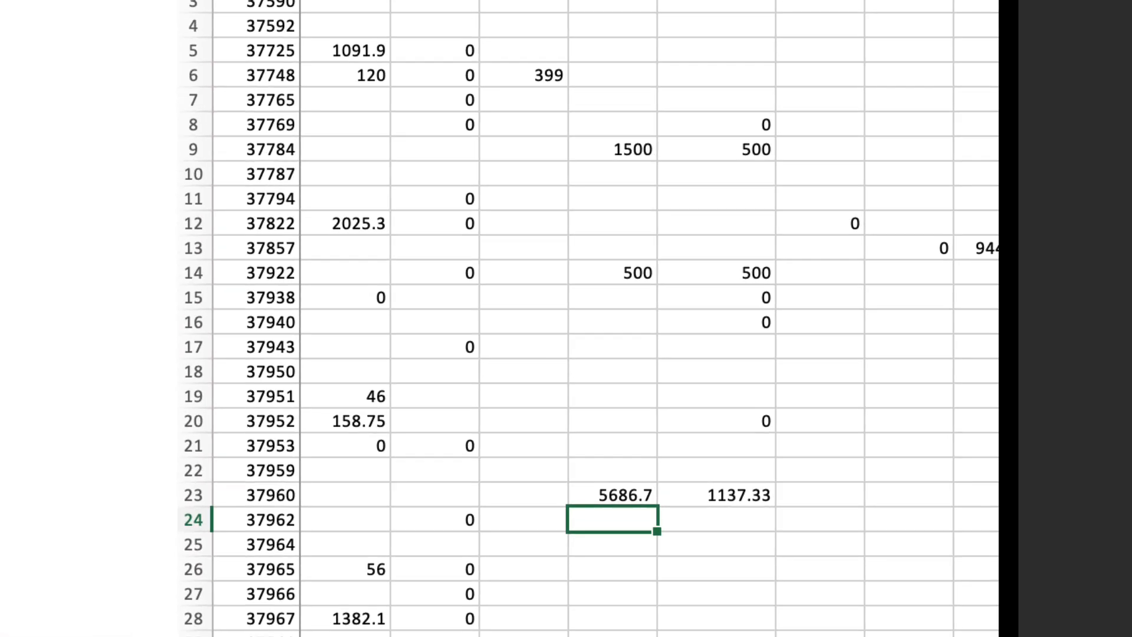
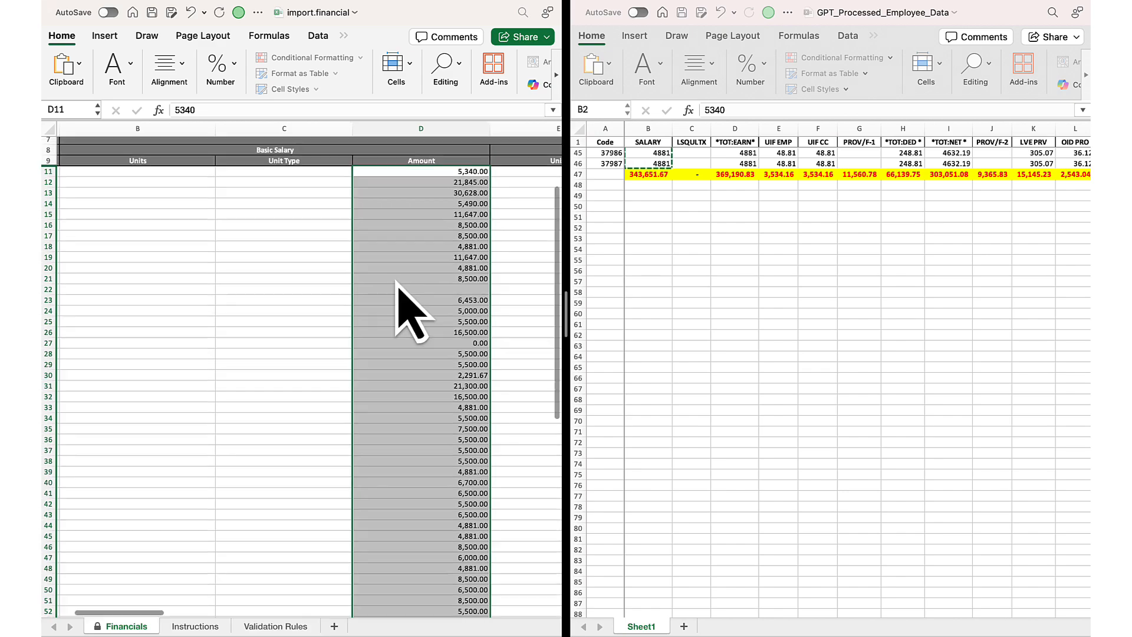
- Freeze the panes at cell B11 of the Financials sheet in import.financial, fixing the headings and the Employee Code column
{"action": "scroll", "coordinate": [407, 311], "scroll_direction": "up", "scroll_amount": 3}
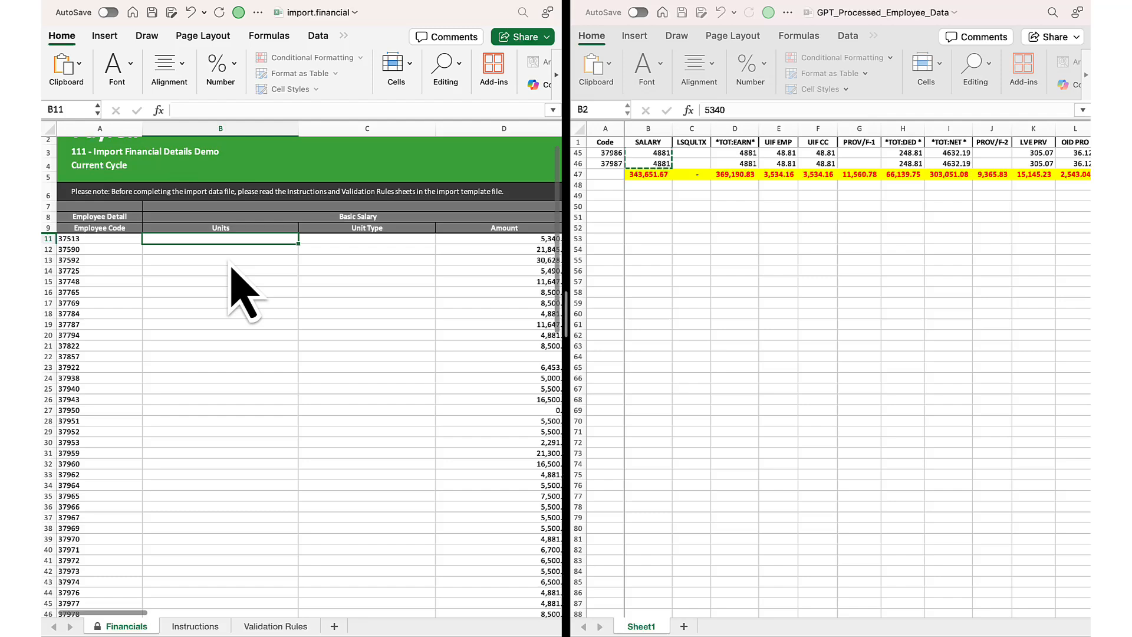
{"action": "scroll", "coordinate": [231, 268], "scroll_direction": "down", "scroll_amount": 5}
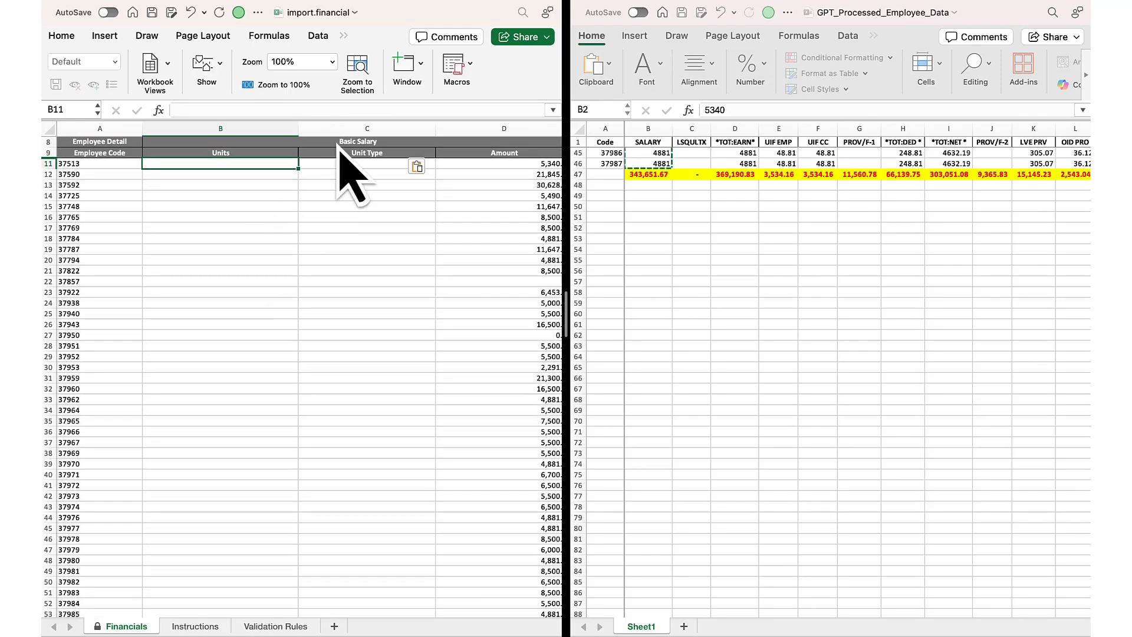
{"action": "left_click", "coordinate": [407, 71]}
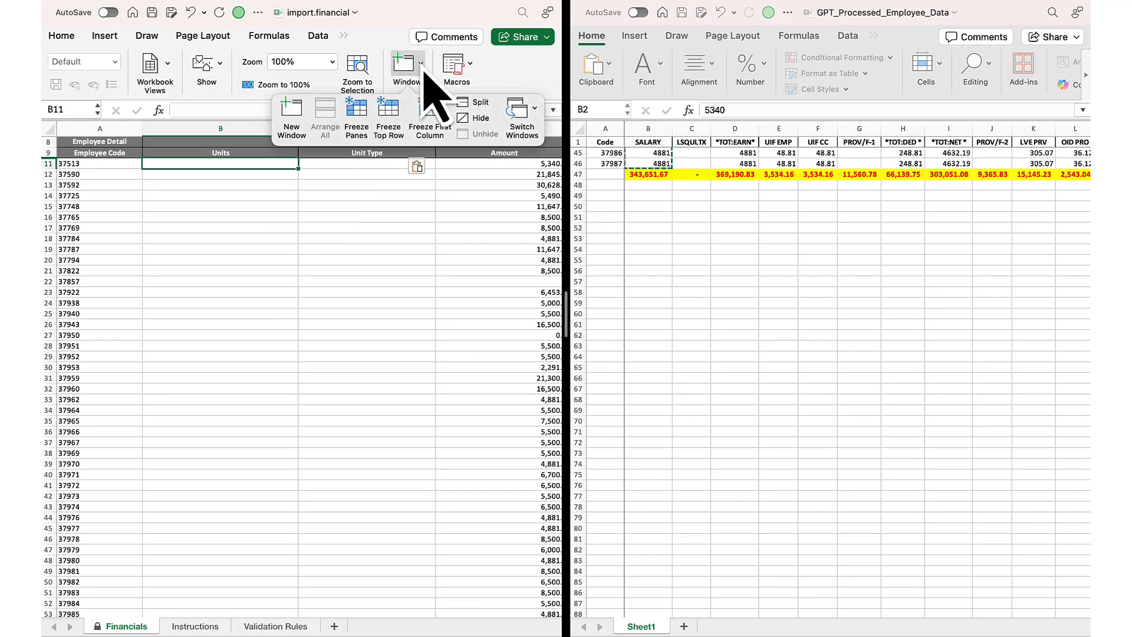
{"action": "left_click", "coordinate": [357, 115]}
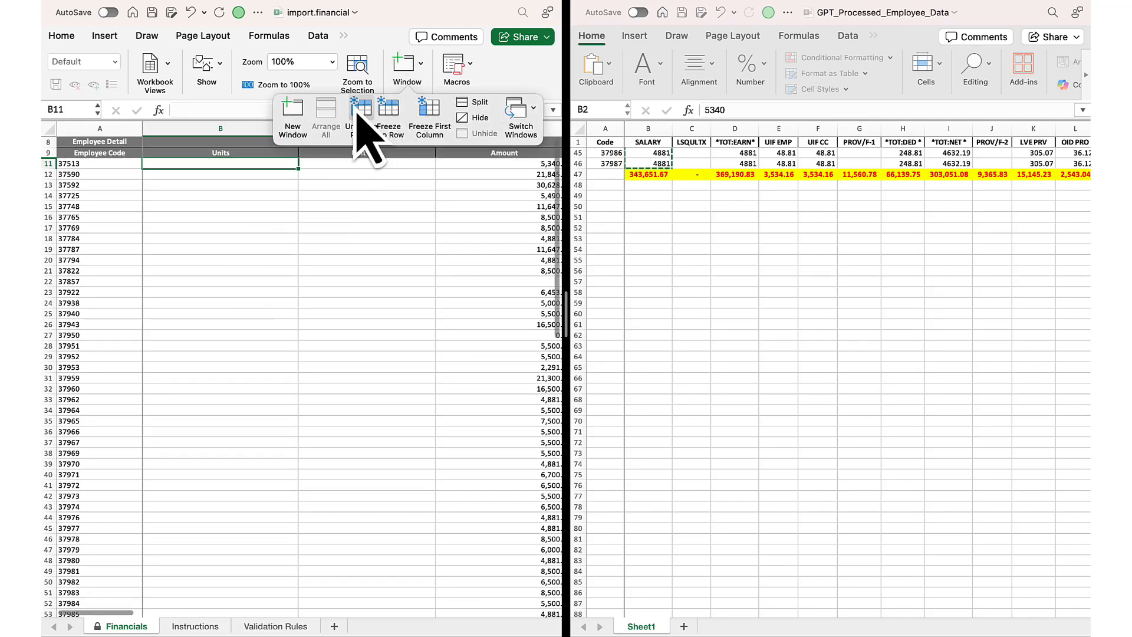
- Check the freeze panes setting in the extracted data sheet with cell B2 as the reference cell
{"action": "scroll", "coordinate": [727, 224], "scroll_direction": "up", "scroll_amount": 15}
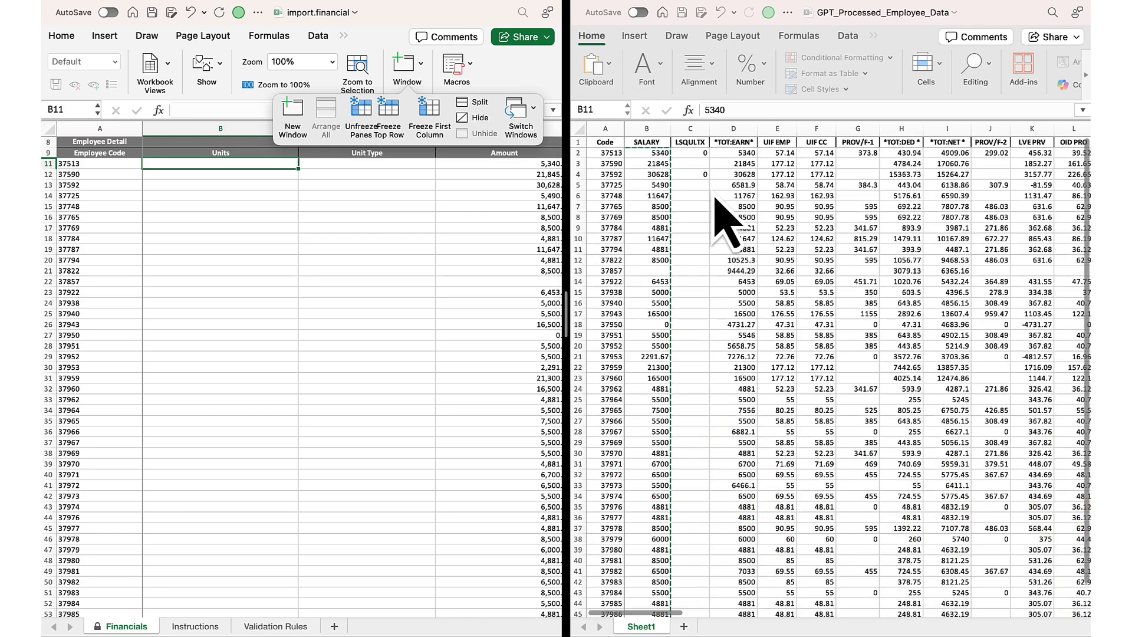
{"action": "left_click", "coordinate": [642, 163]}
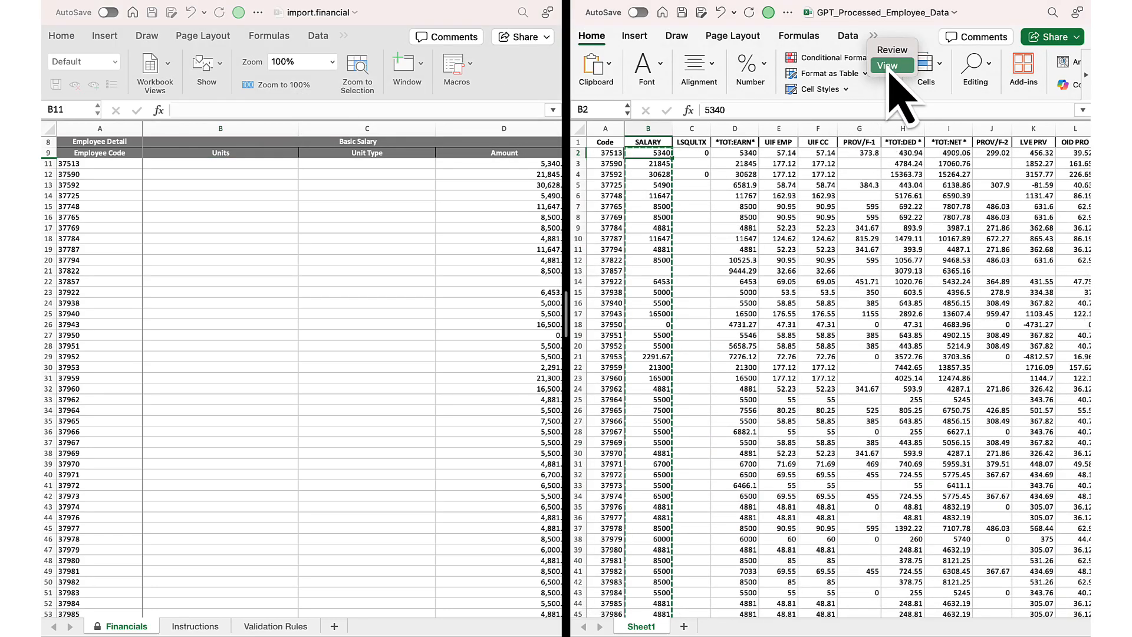
{"action": "left_click", "coordinate": [891, 66]}
{"action": "left_click", "coordinate": [937, 66]}
{"action": "left_click", "coordinate": [724, 155]}
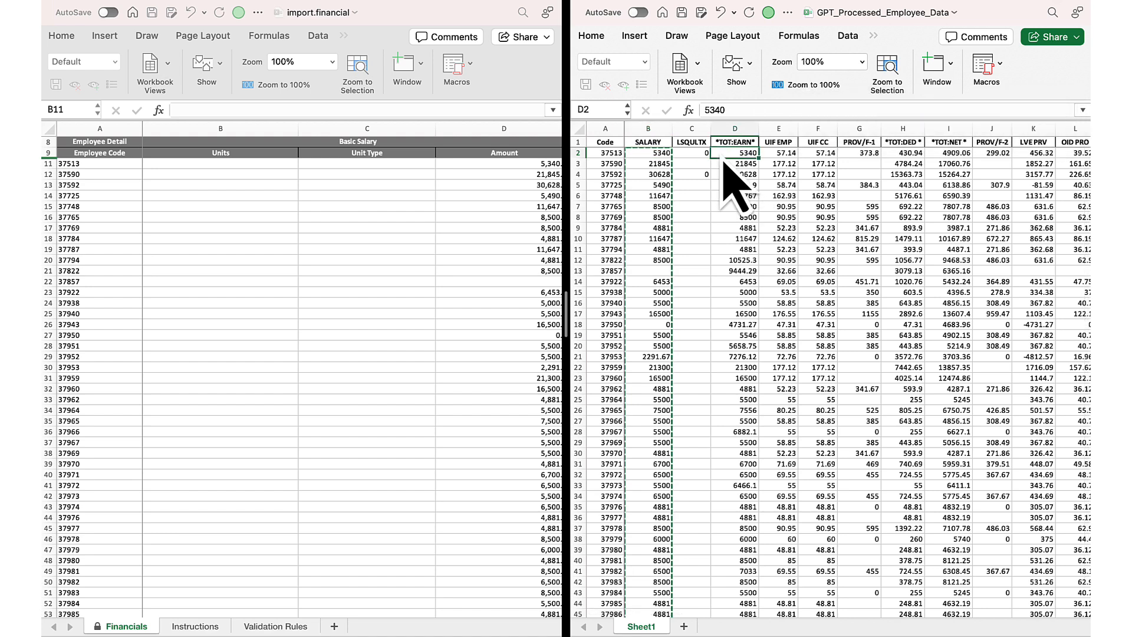
- Look across the Leave paid out columns in Financials and all payroll columns in the extracted data with the employee codes fixed in view
{"action": "key", "text": "Left"}
{"action": "left_click", "coordinate": [464, 168]}
{"action": "key", "text": "Right"}
{"action": "key", "text": "Right"}
{"action": "key", "text": "Right"}
{"action": "left_click", "coordinate": [721, 154]}
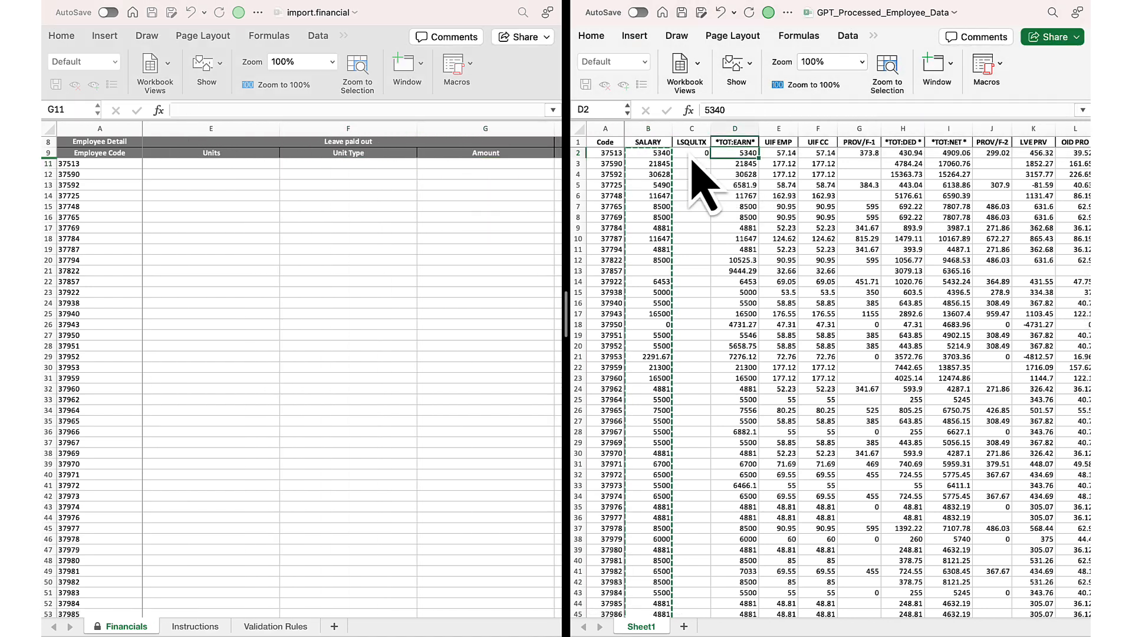
{"action": "key", "text": "Right"}
{"action": "key", "text": "Right"}
{"action": "key", "text": "Right"}
{"action": "key", "text": "Right"}
{"action": "key", "text": "Right"}
{"action": "key", "text": "Right"}
{"action": "key", "text": "Right"}
{"action": "key", "text": "Right"}
{"action": "key", "text": "Right"}
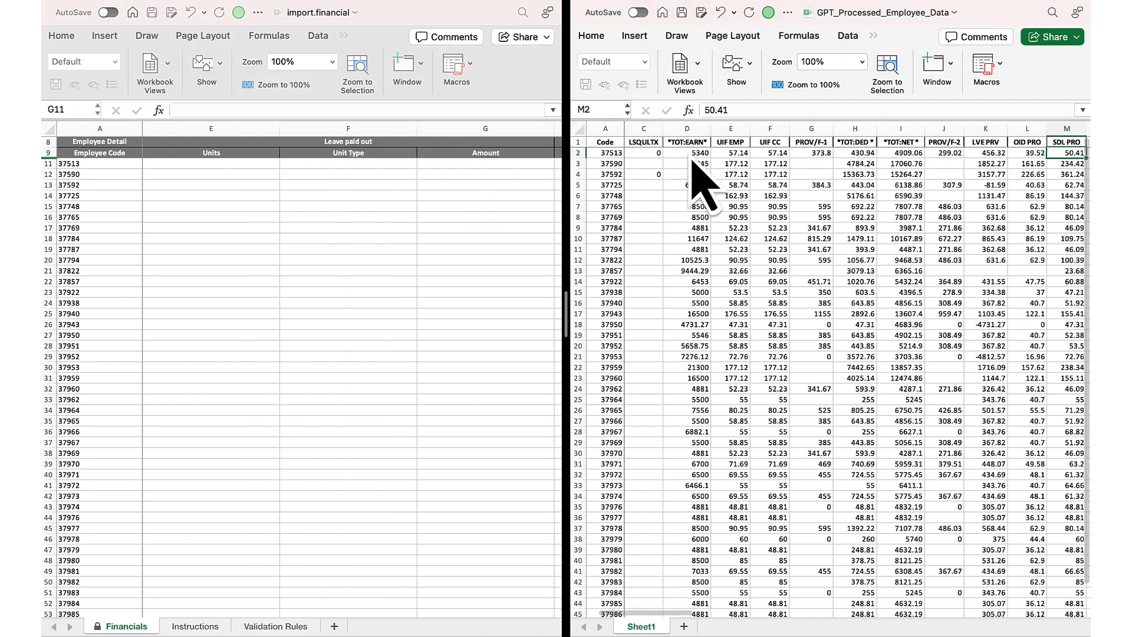
{"action": "key", "text": "Right"}
{"action": "key", "text": "Right"}
{"action": "key", "text": "Right"}
{"action": "key", "text": "Right"}
{"action": "key", "text": "Right"}
{"action": "key", "text": "Right"}
{"action": "key", "text": "Right"}
{"action": "key", "text": "Right"}
{"action": "key", "text": "Right"}
{"action": "key", "text": "Right"}
{"action": "key", "text": "Right"}
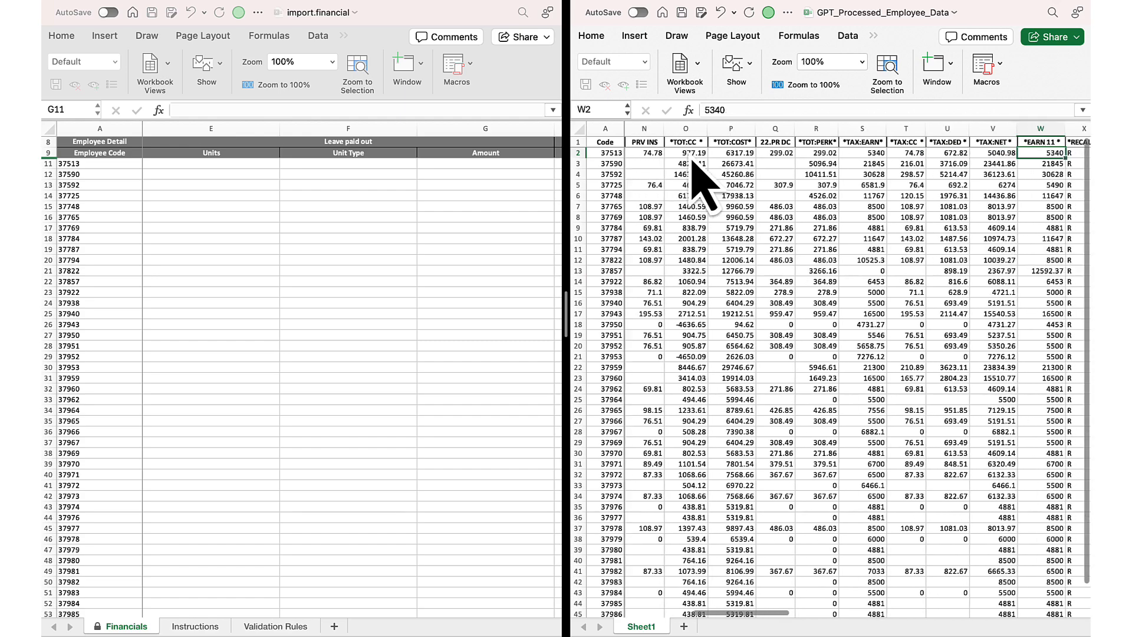
{"action": "key", "text": "Right"}
{"action": "key", "text": "Right"}
{"action": "key", "text": "Right"}
{"action": "key", "text": "Right"}
{"action": "key", "text": "Right"}
{"action": "key", "text": "Right"}
{"action": "key", "text": "Right"}
{"action": "key", "text": "Right"}
{"action": "key", "text": "Right"}
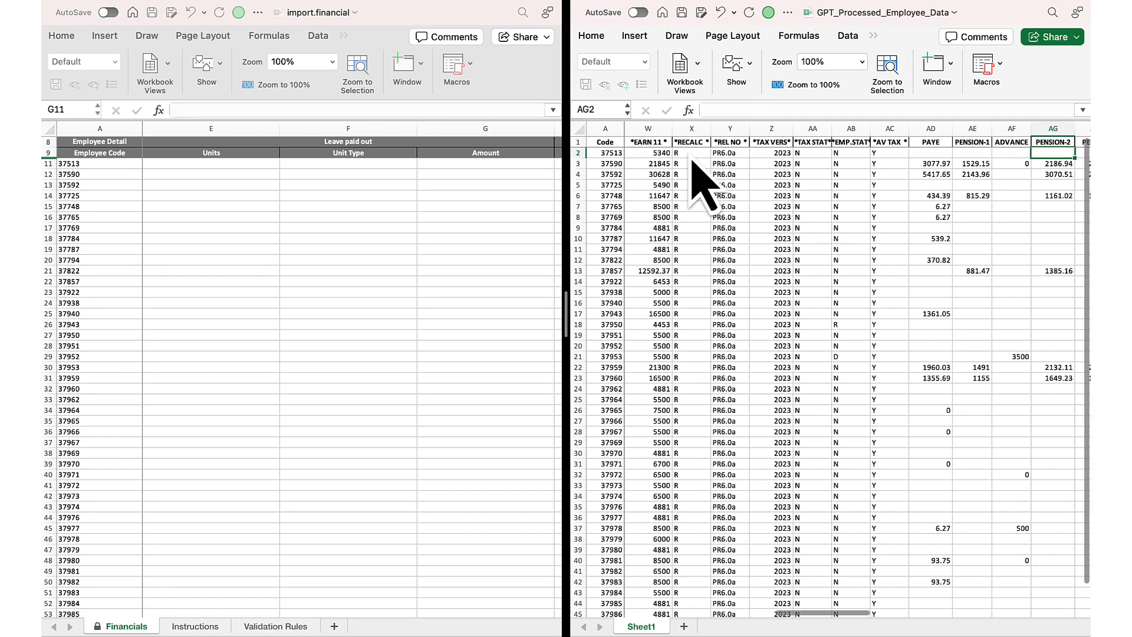
{"action": "key", "text": "Right"}
{"action": "key", "text": "Right"}
{"action": "key", "text": "Right"}
{"action": "key", "text": "Right"}
{"action": "key", "text": "Right"}
{"action": "key", "text": "Right"}
{"action": "key", "text": "Right"}
{"action": "key", "text": "Right"}
{"action": "key", "text": "Right"}
{"action": "key", "text": "Right"}
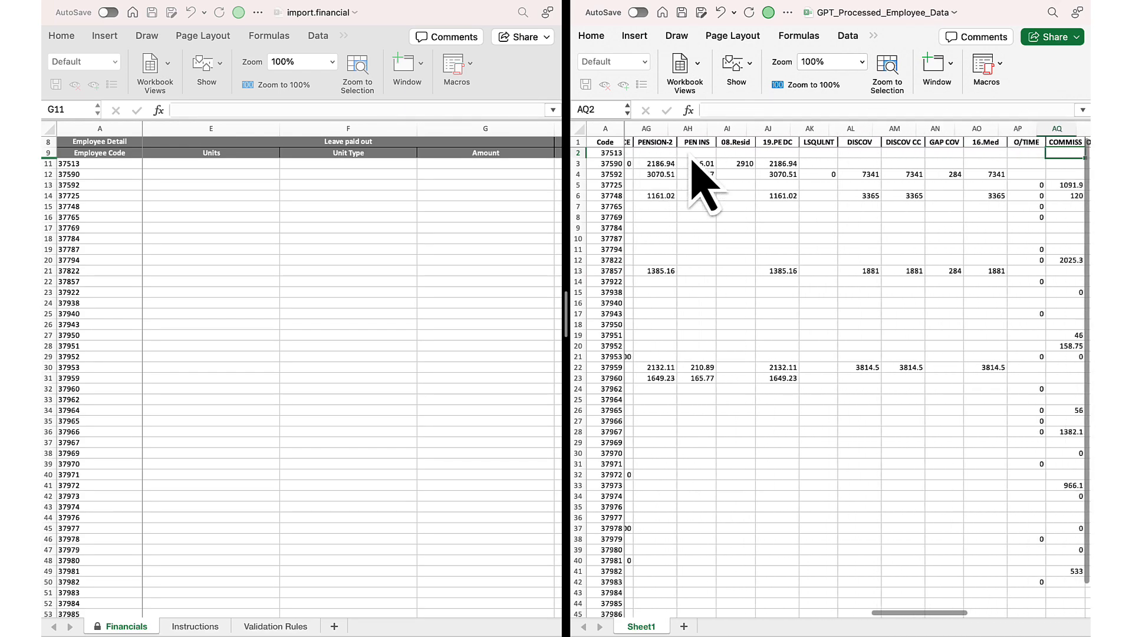
{"action": "key", "text": "Right"}
{"action": "key", "text": "Right"}
{"action": "key", "text": "Right"}
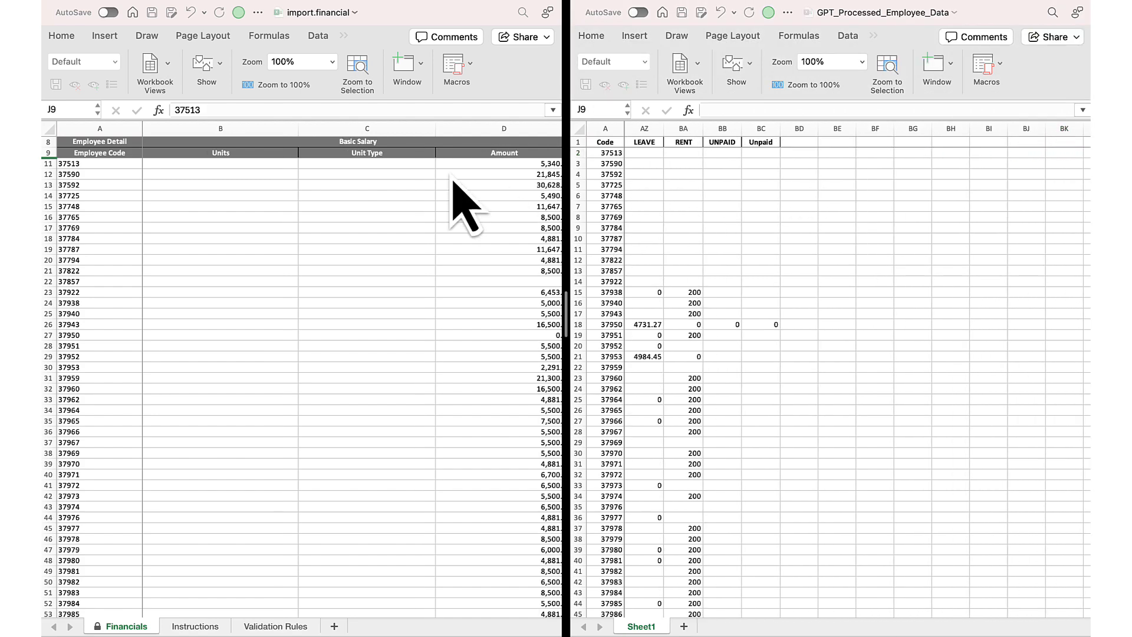
- Copy the LEAVE amounts in AZ2:AZ46 of the extracted data into the Leave paid out Amount column of Financials from G11
{"action": "left_click", "coordinate": [428, 176]}
{"action": "key", "text": "Right"}
{"action": "key", "text": "Right"}
{"action": "key", "text": "Right"}
{"action": "key", "text": "Right"}
{"action": "key", "text": "Right"}
{"action": "key", "text": "Right"}
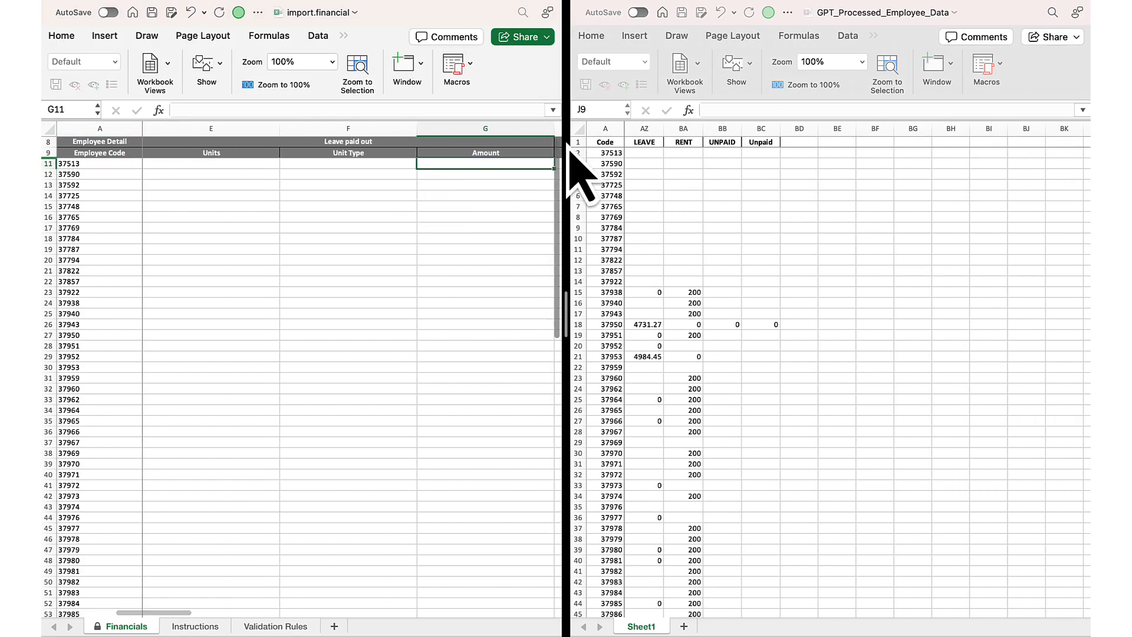
{"action": "left_click", "coordinate": [648, 155]}
{"action": "key", "text": "super+shift+Down"}
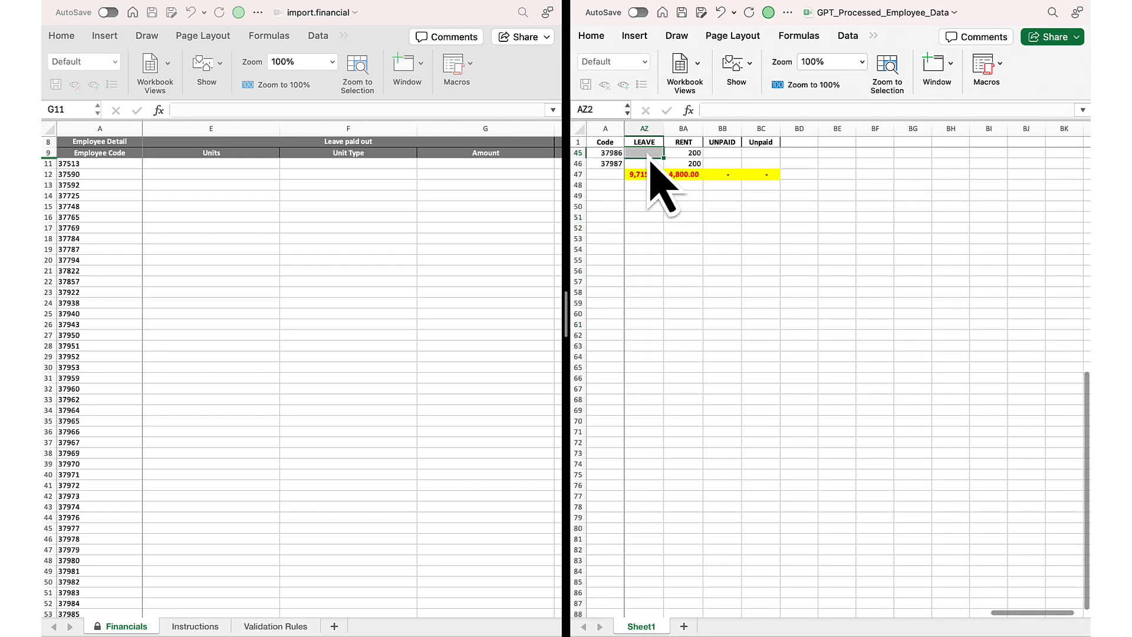
{"action": "left_click", "coordinate": [481, 164]}
{"action": "key", "text": "super+v"}
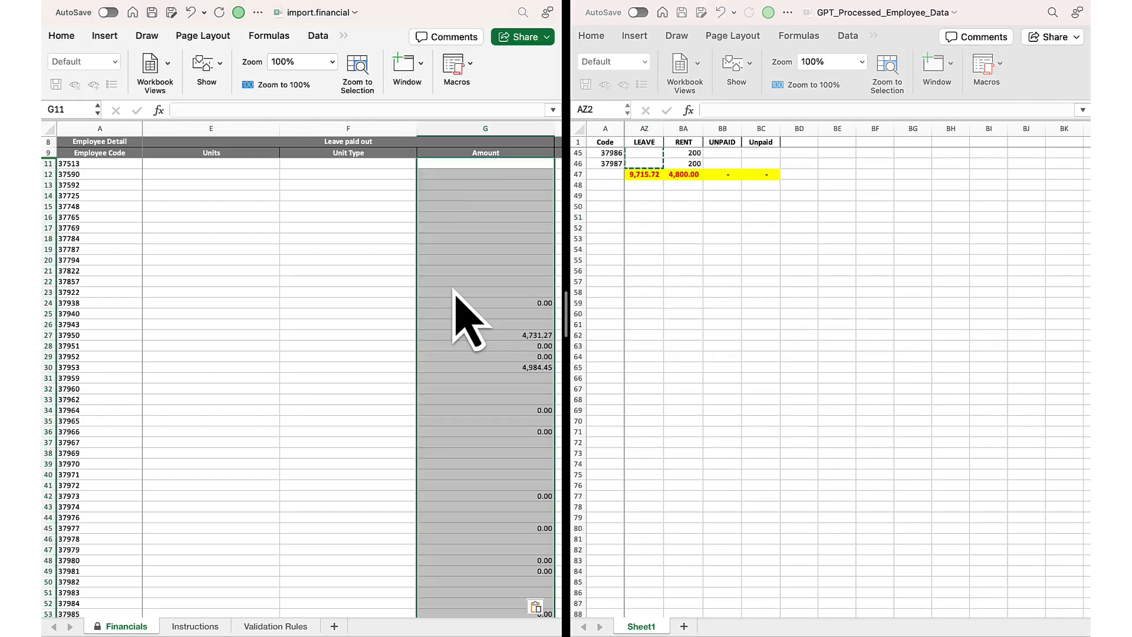
{"action": "scroll", "coordinate": [460, 312], "scroll_direction": "down", "scroll_amount": 3}
{"action": "scroll", "coordinate": [519, 221], "scroll_direction": "up", "scroll_amount": 3}
- Copy the COMMISS amounts in AQ2:AQ46 of the extracted data into the Commission Amount column of Financials from H11
{"action": "key", "text": "Right"}
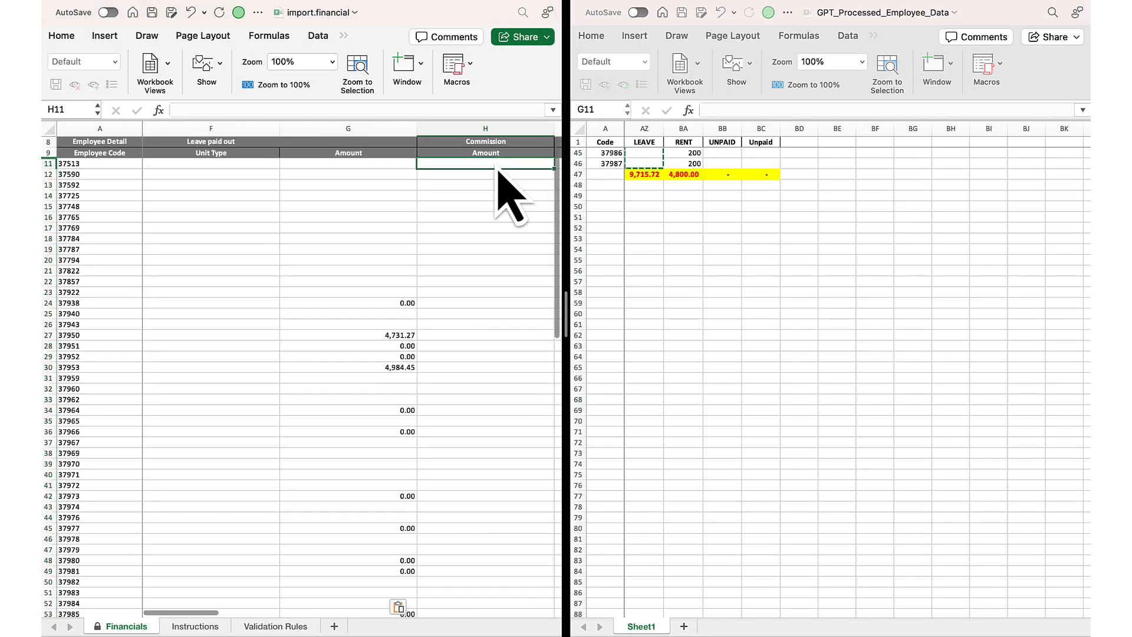
{"action": "scroll", "coordinate": [708, 212], "scroll_direction": "up", "scroll_amount": 10}
{"action": "scroll", "coordinate": [708, 224], "scroll_direction": "left", "scroll_amount": 10}
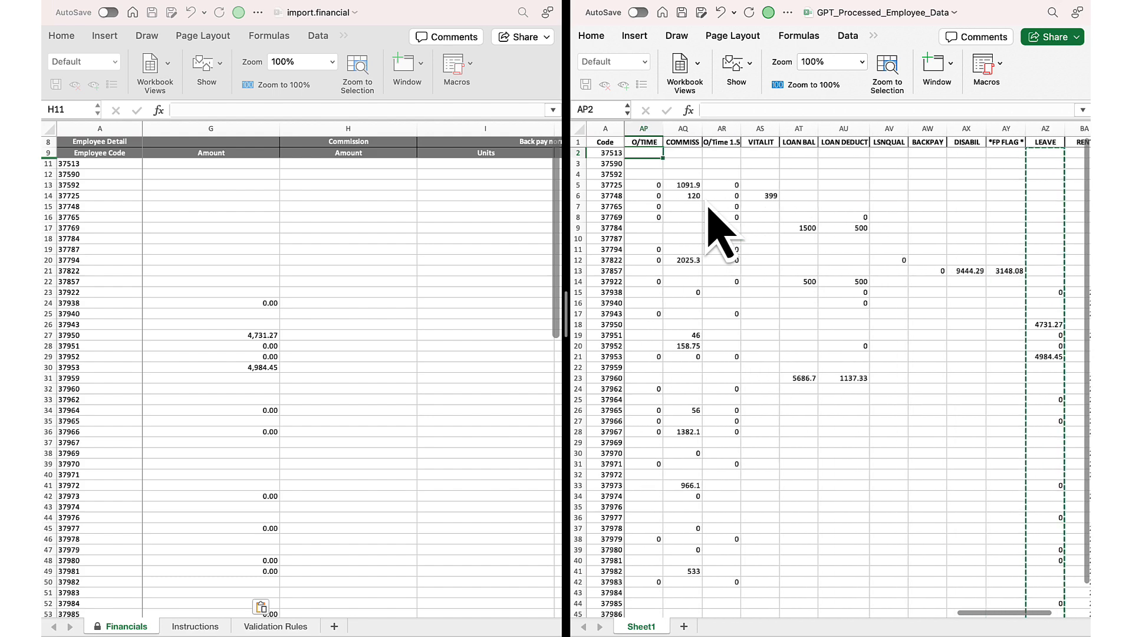
{"action": "left_click", "coordinate": [684, 155]}
{"action": "key", "text": "super+shift+Down"}
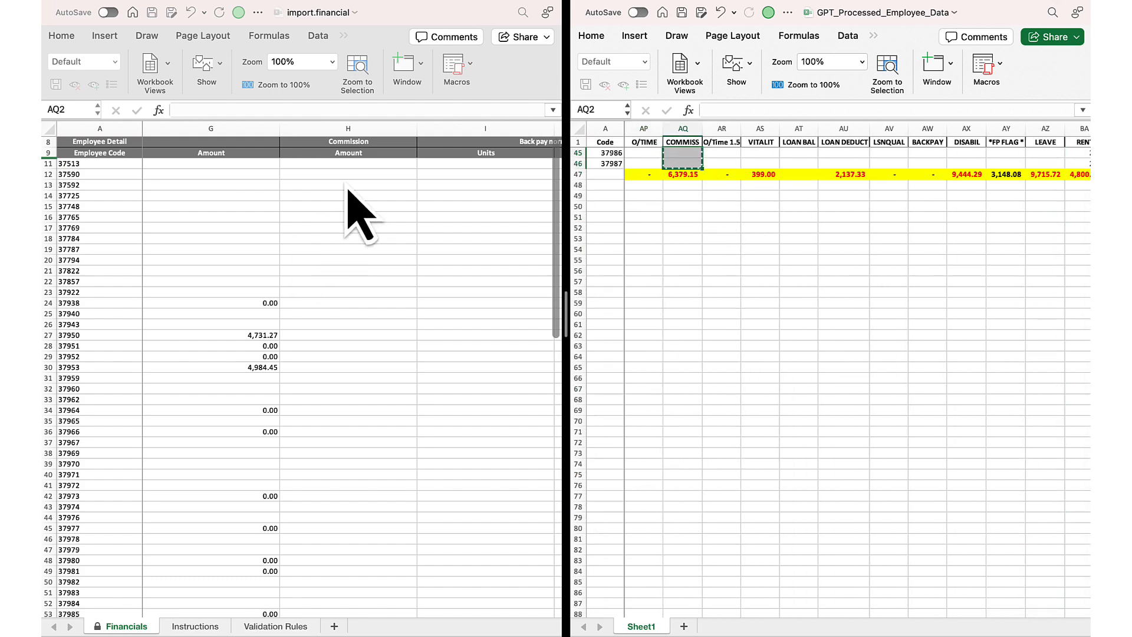
{"action": "left_click", "coordinate": [357, 167]}
{"action": "key", "text": "super+v"}
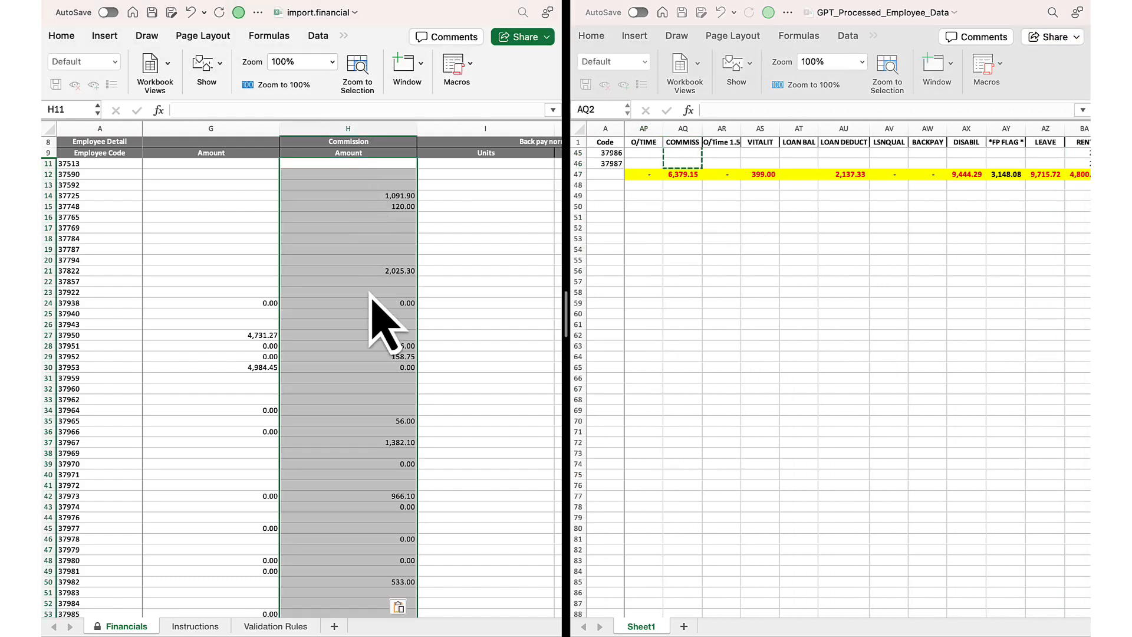
{"action": "scroll", "coordinate": [375, 304], "scroll_direction": "down", "scroll_amount": 5}
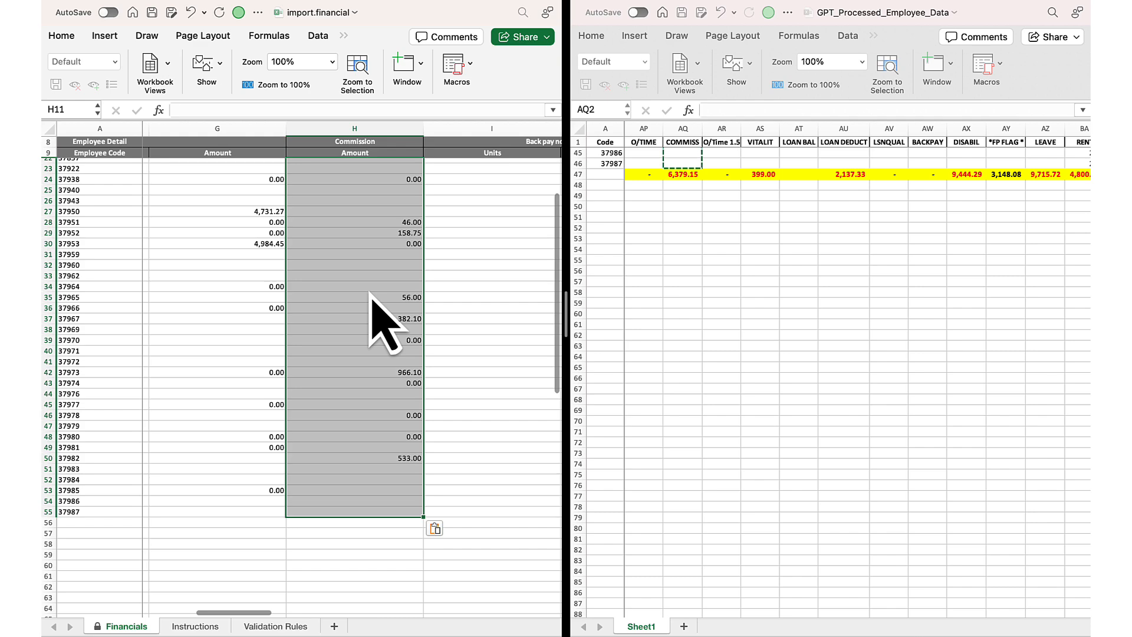
{"action": "scroll", "coordinate": [383, 322], "scroll_direction": "up", "scroll_amount": 5}
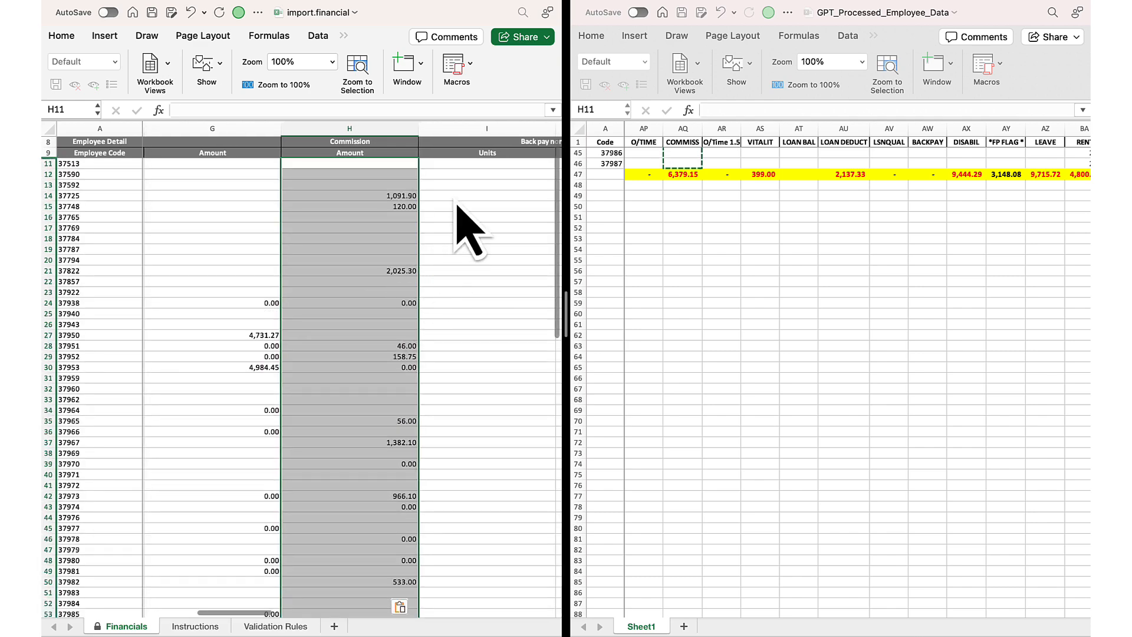
- Copy the DISABIL amounts in AX2:AX46 of the extracted data into the Dissability column of Financials from K11
{"action": "left_click", "coordinate": [475, 175]}
{"action": "key", "text": "Right"}
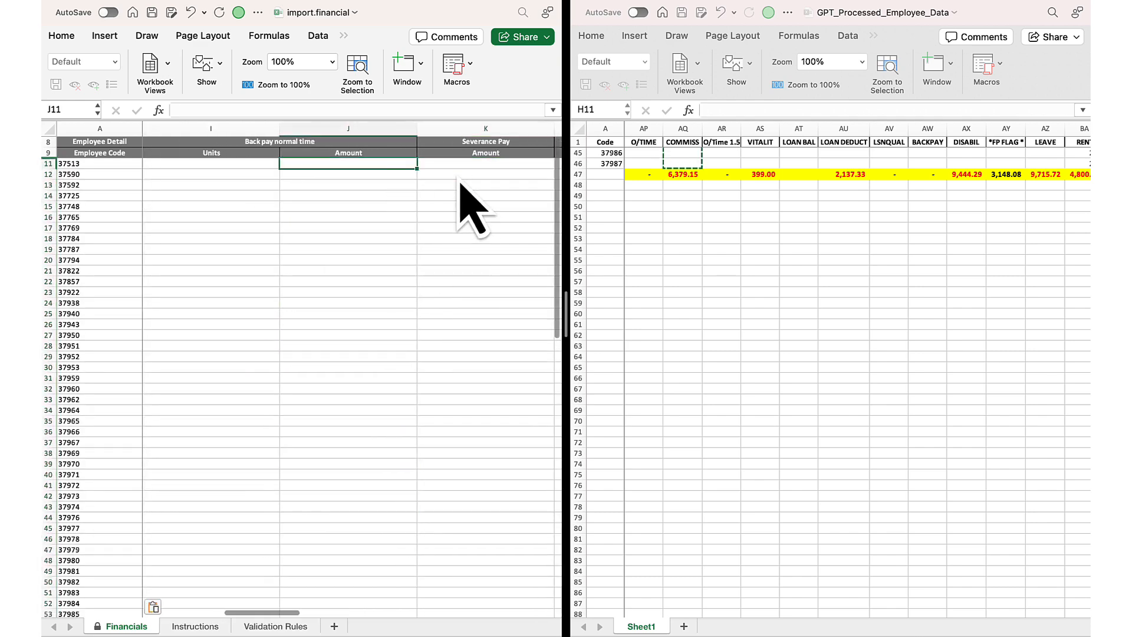
{"action": "scroll", "coordinate": [716, 228], "scroll_direction": "up", "scroll_amount": 10}
{"action": "key", "text": "Right"}
{"action": "left_click", "coordinate": [717, 168]}
{"action": "key", "text": "Right"}
{"action": "key", "text": "Right"}
{"action": "key", "text": "Right"}
{"action": "key", "text": "Right"}
{"action": "key", "text": "Right"}
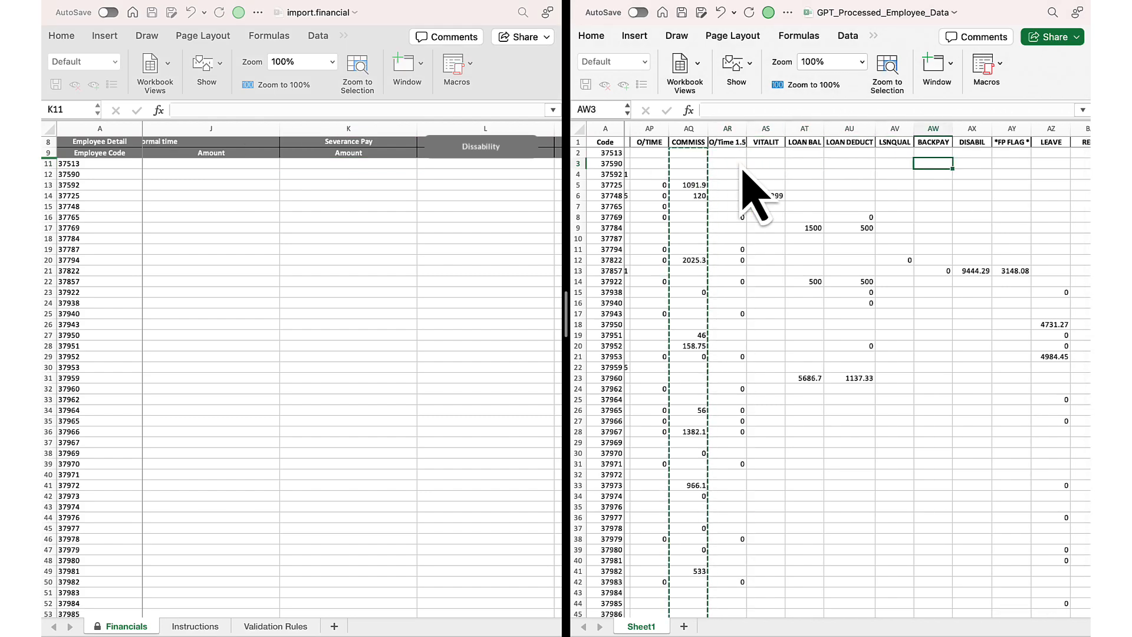
{"action": "key", "text": "Right"}
{"action": "key", "text": "Up"}
{"action": "scroll", "coordinate": [932, 155], "scroll_direction": "down", "scroll_amount": 10}
{"action": "left_click", "coordinate": [932, 154], "text": "shift"}
{"action": "key", "text": "super+c"}
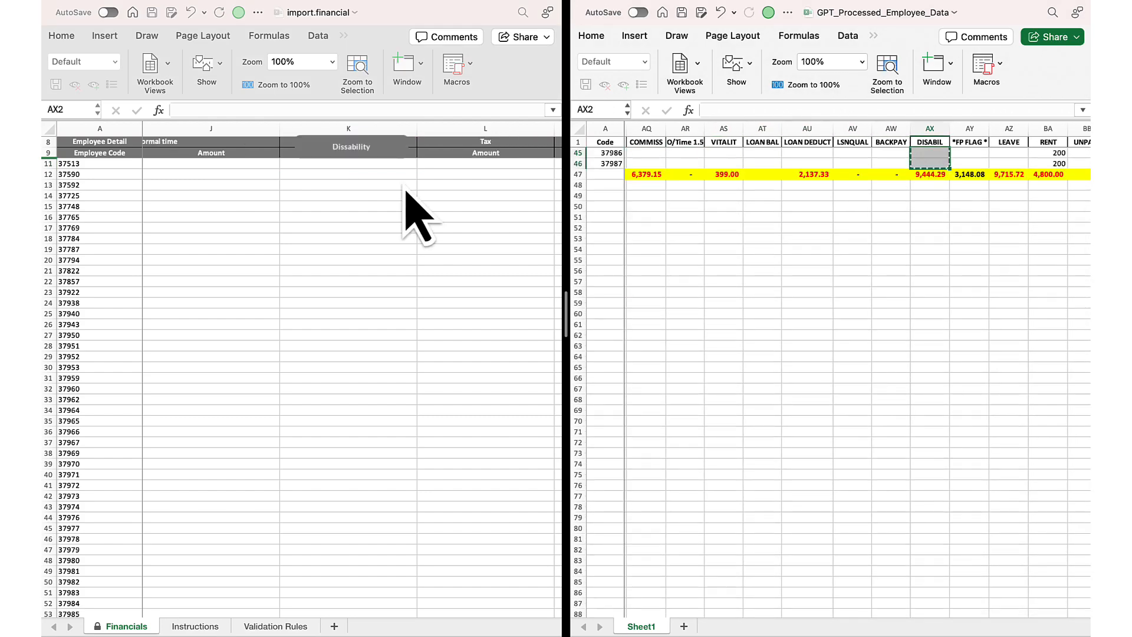
{"action": "left_click", "coordinate": [366, 171]}
{"action": "key", "text": "super+v"}
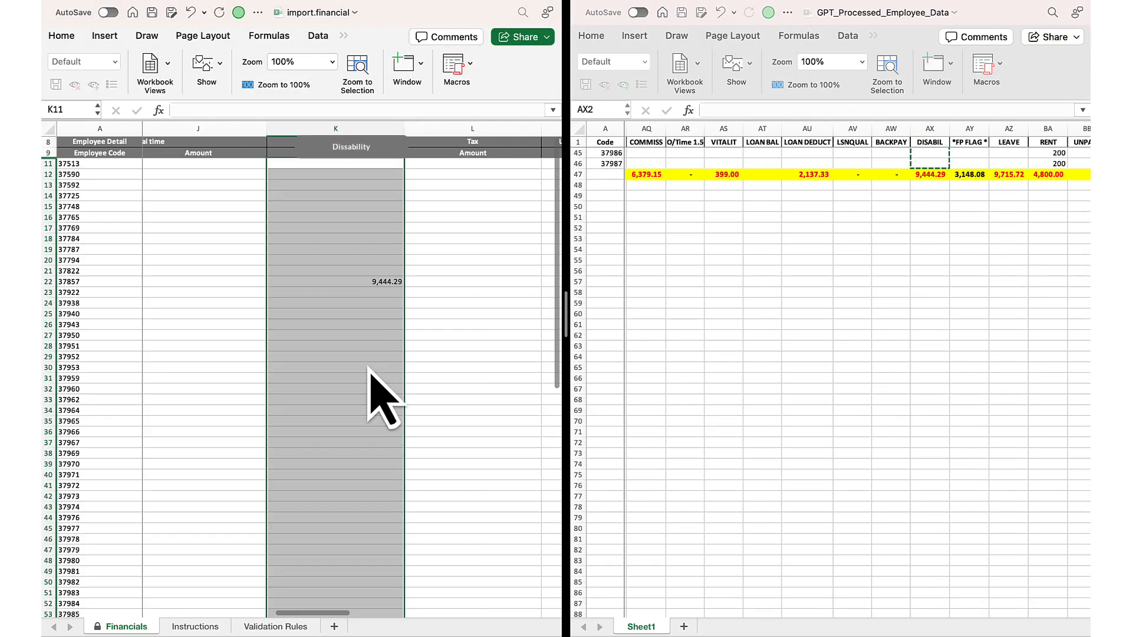
- Copy the PAYE amounts in AD2:AD46 of the extracted data into the Tax Amount column of Financials from L11
{"action": "scroll", "coordinate": [804, 253], "scroll_direction": "up", "scroll_amount": 10}
{"action": "key", "text": "Right"}
{"action": "scroll", "coordinate": [799, 235], "scroll_direction": "right", "scroll_amount": 1}
{"action": "scroll", "coordinate": [796, 219], "scroll_direction": "left", "scroll_amount": 7}
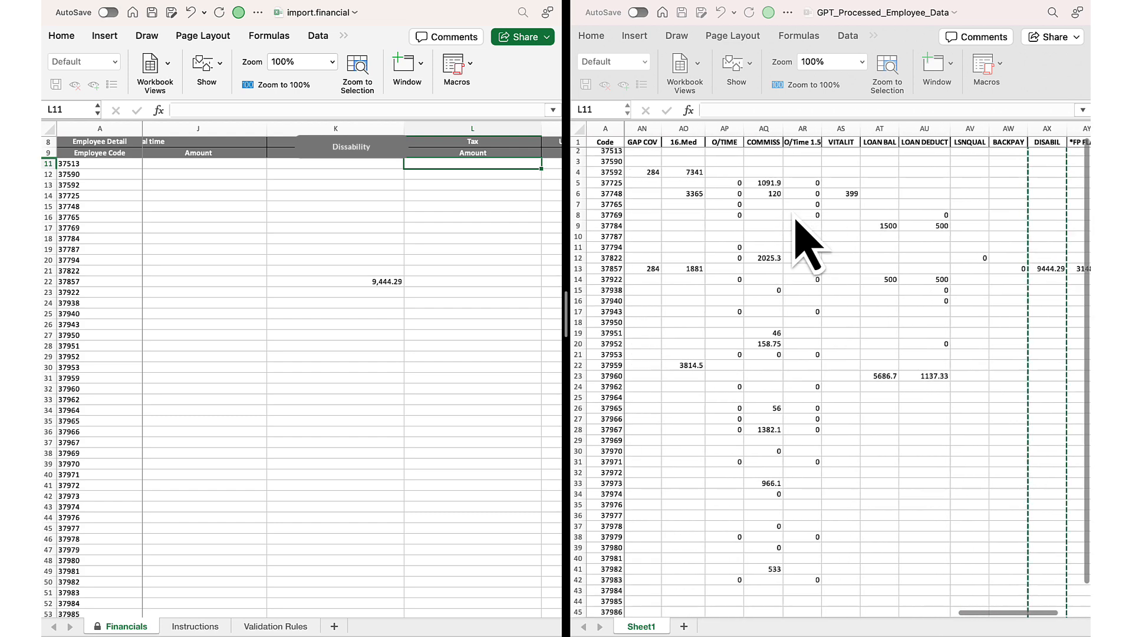
{"action": "scroll", "coordinate": [811, 248], "scroll_direction": "left", "scroll_amount": 1}
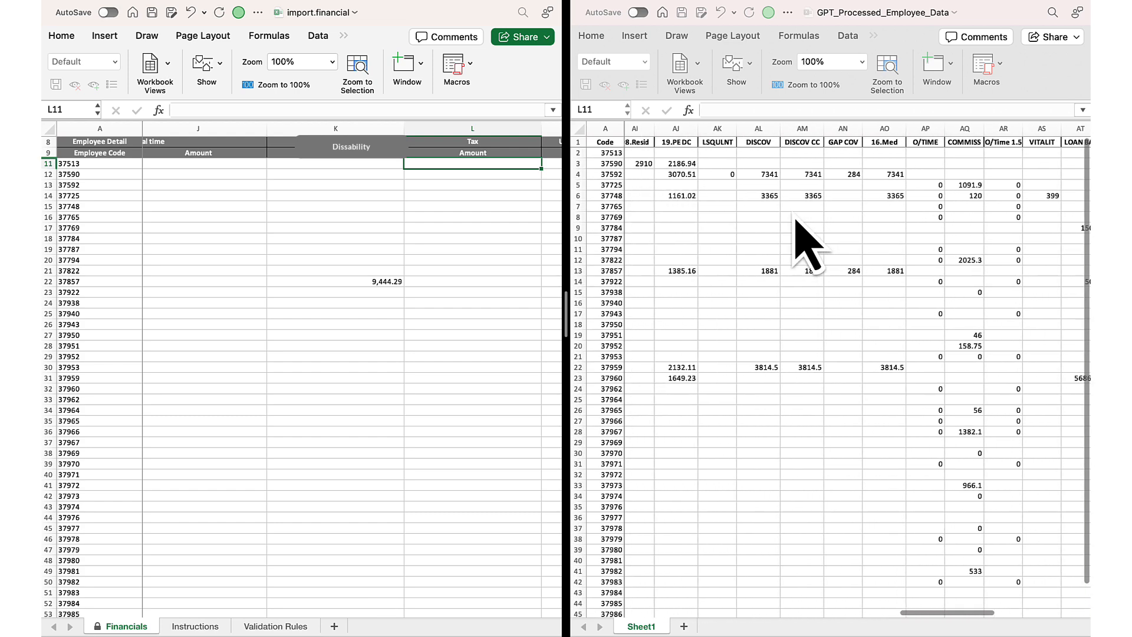
{"action": "scroll", "coordinate": [796, 219], "scroll_direction": "left", "scroll_amount": 7}
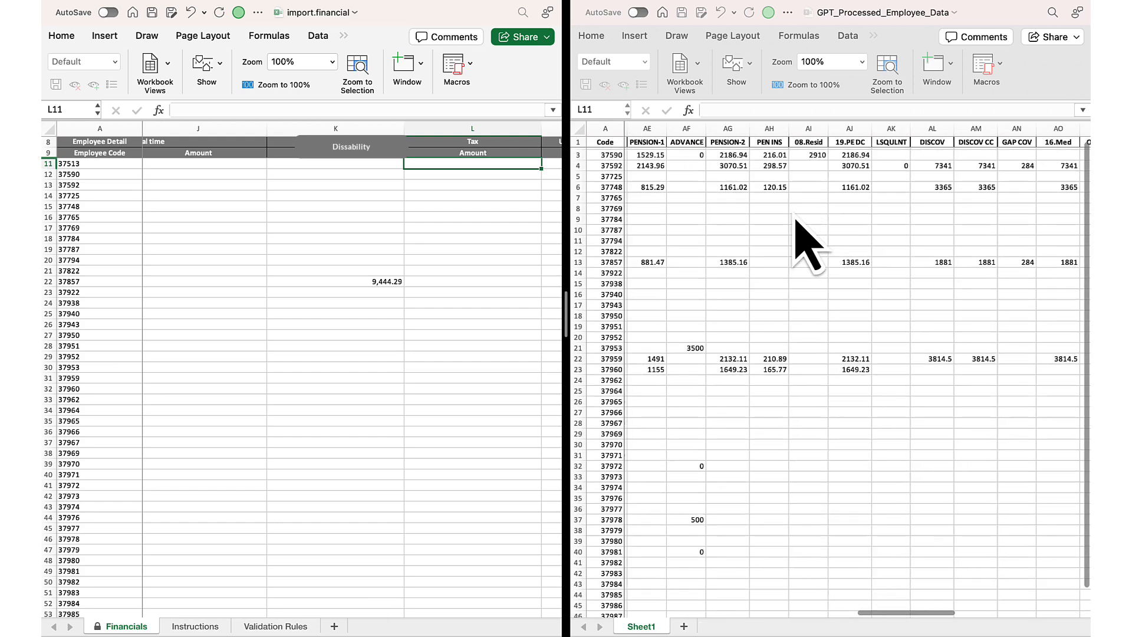
{"action": "scroll", "coordinate": [805, 242], "scroll_direction": "left", "scroll_amount": 1}
{"action": "left_click", "coordinate": [738, 154]}
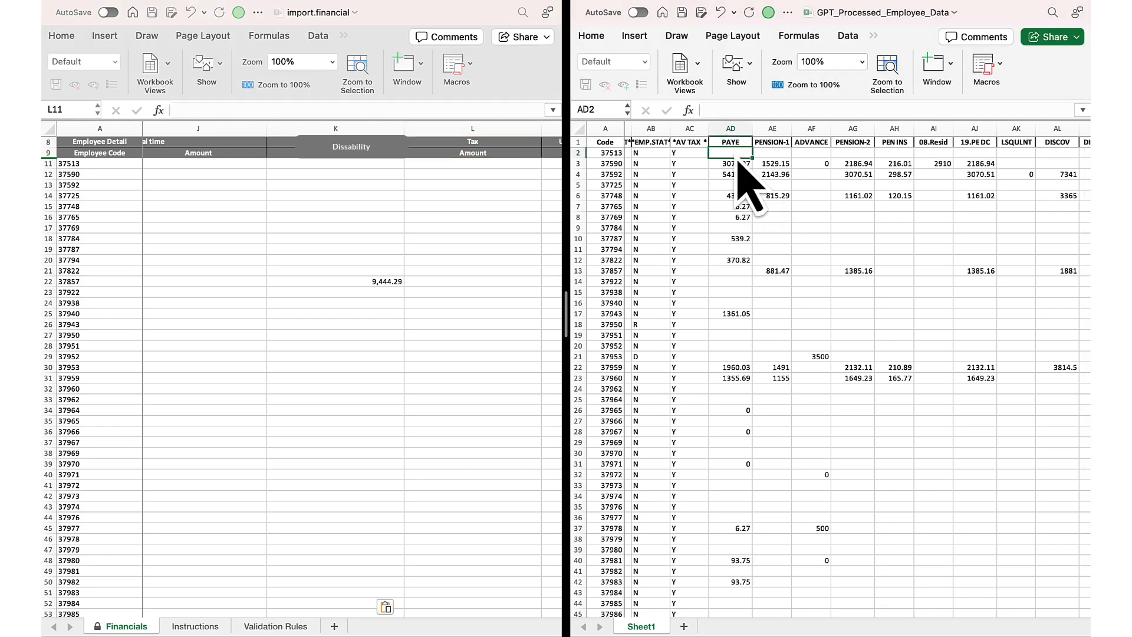
{"action": "key", "text": "super+shift+Down"}
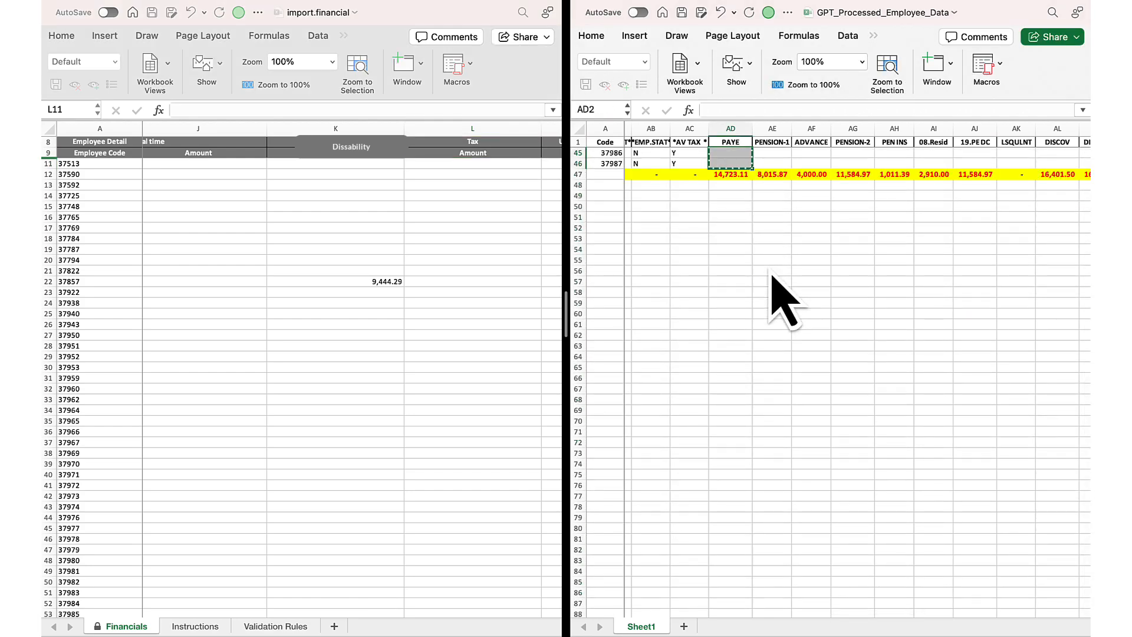
{"action": "left_click", "coordinate": [475, 172]}
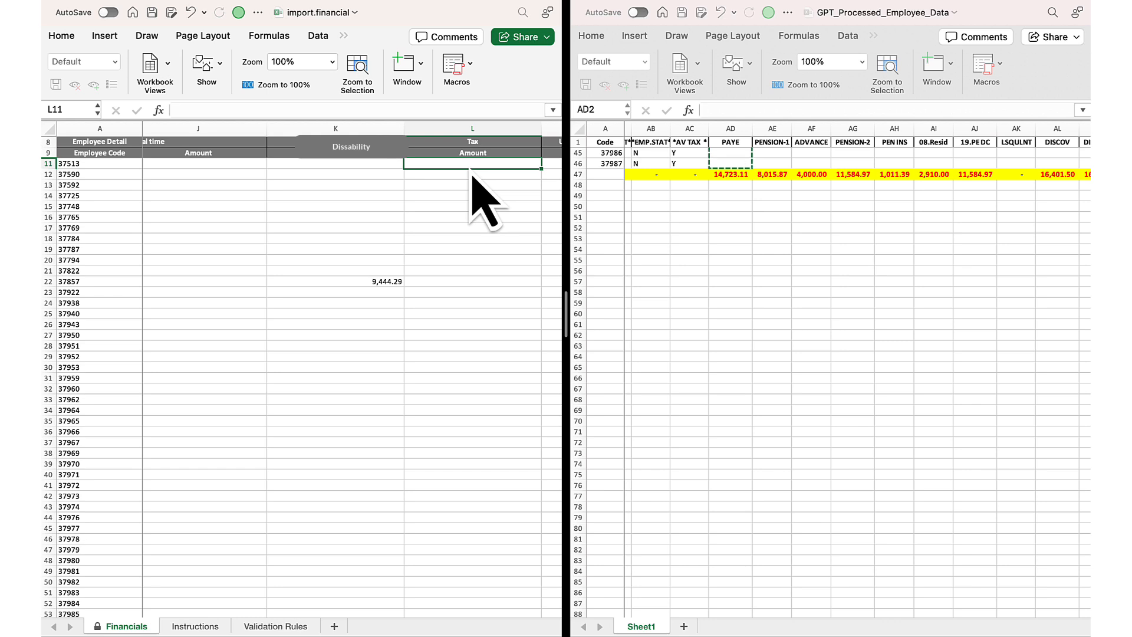
{"action": "key", "text": "super+v"}
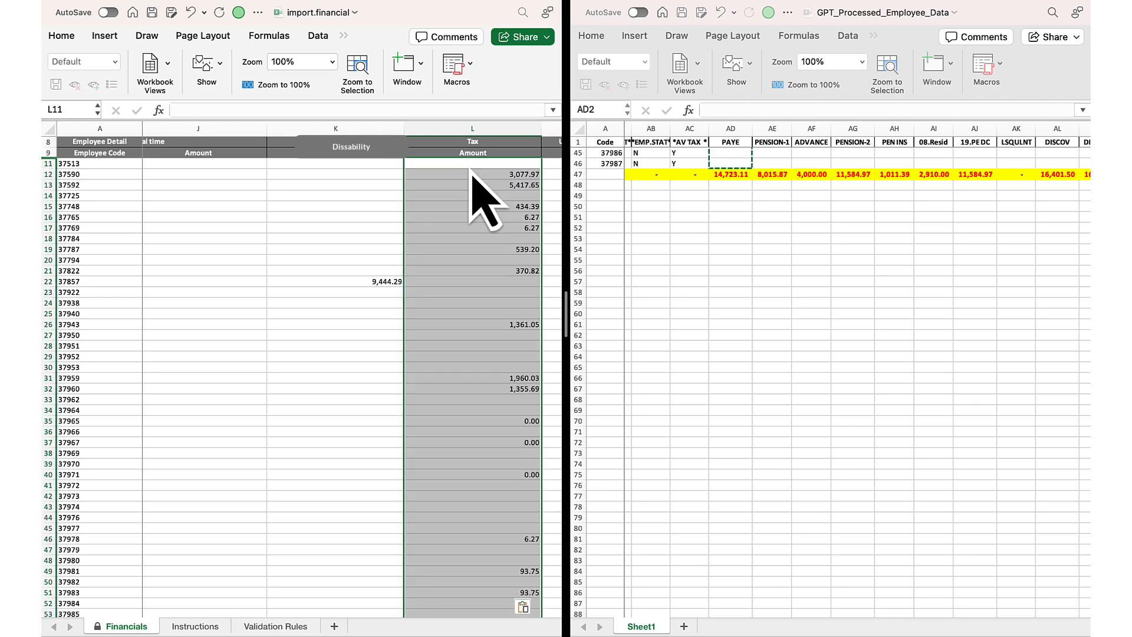
- Copy the UIF EMP amounts in E2:E46 of the extracted data into the Unemployment insurance fund Amount column of Financials from M11
{"action": "key", "text": "Right"}
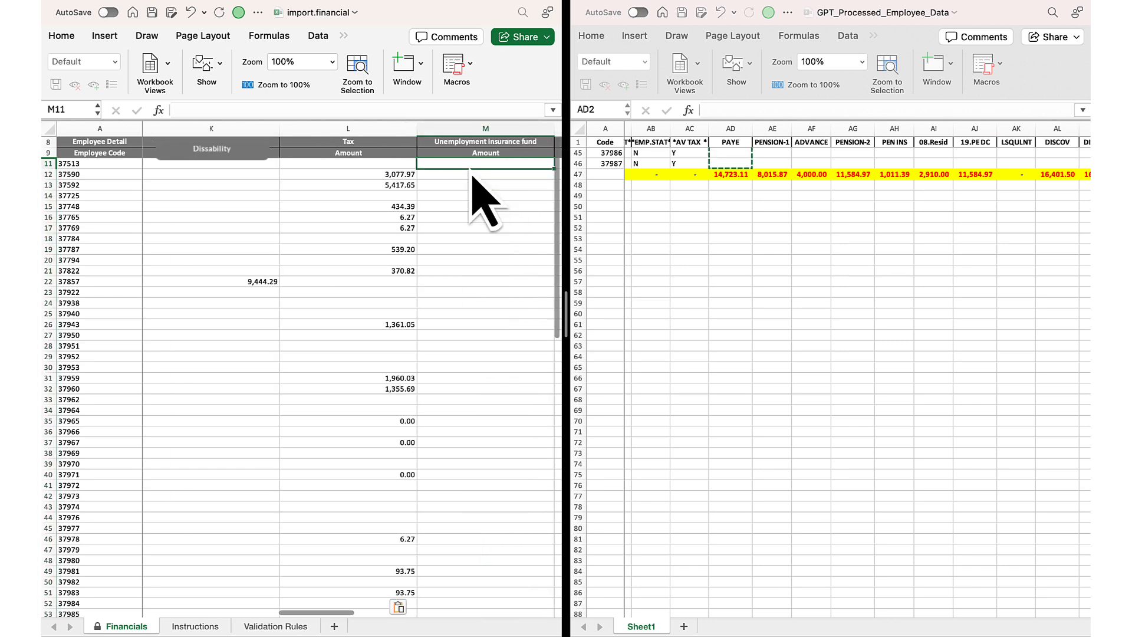
{"action": "key", "text": "Right"}
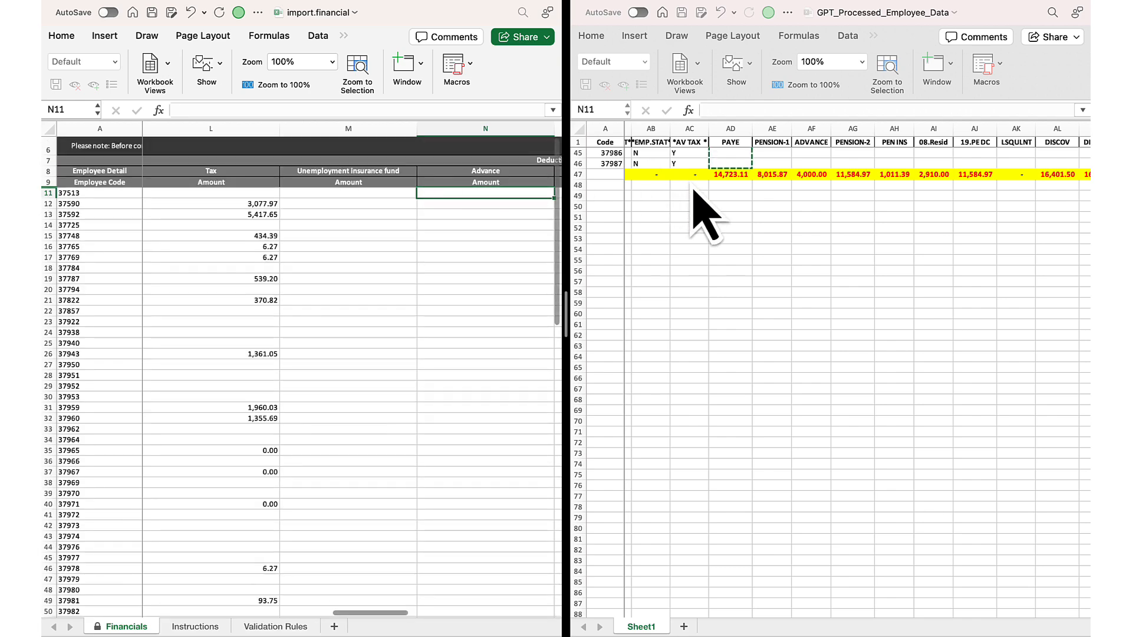
{"action": "left_click", "coordinate": [723, 180]}
{"action": "scroll", "coordinate": [724, 179], "scroll_direction": "up", "scroll_amount": 15}
{"action": "key", "text": "Left"}
{"action": "key", "text": "Left"}
{"action": "key", "text": "Left"}
{"action": "key", "text": "Left"}
{"action": "key", "text": "Left"}
{"action": "key", "text": "Left"}
{"action": "key", "text": "Left"}
{"action": "key", "text": "Left"}
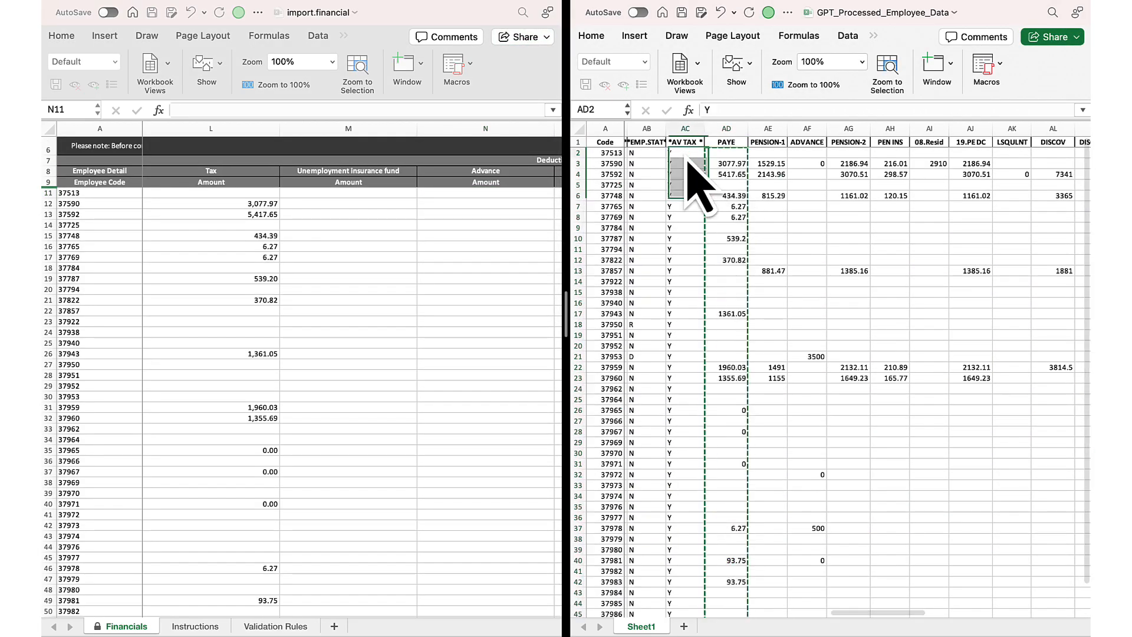
{"action": "key", "text": "Left"}
{"action": "key", "text": "Left"}
{"action": "key", "text": "Left"}
{"action": "key", "text": "Left"}
{"action": "key", "text": "Left"}
{"action": "key", "text": "Left"}
{"action": "key", "text": "Left"}
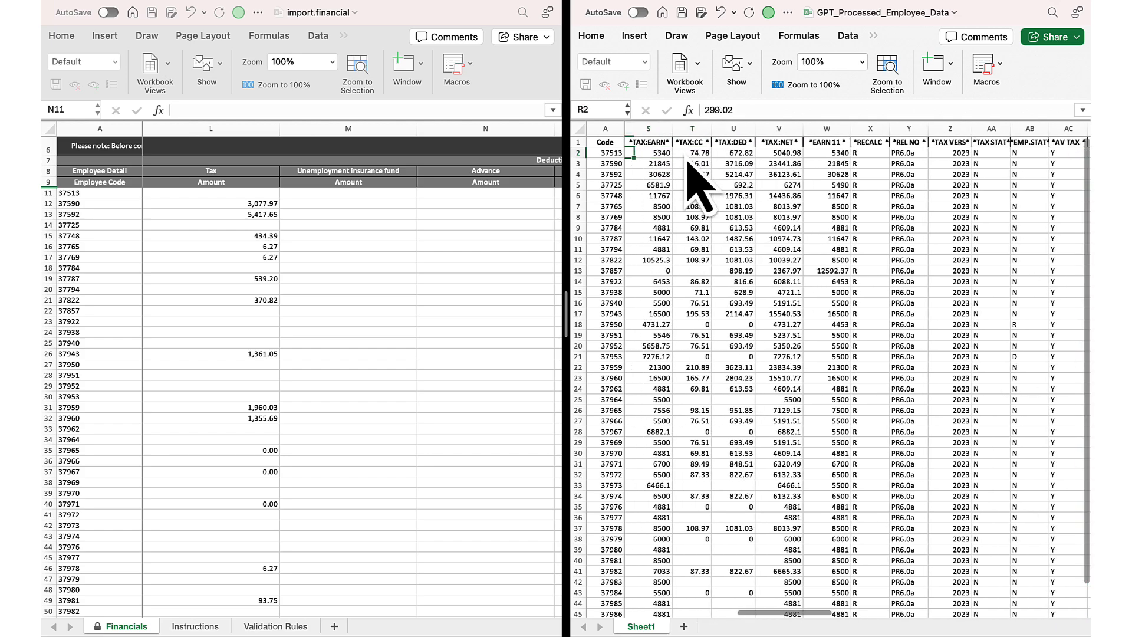
{"action": "key", "text": "Left"}
{"action": "key", "text": "Left"}
{"action": "key", "text": "Left"}
{"action": "key", "text": "Left"}
{"action": "key", "text": "Left"}
{"action": "key", "text": "Left"}
{"action": "key", "text": "Left"}
{"action": "key", "text": "Left"}
{"action": "key", "text": "Left"}
{"action": "key", "text": "Left"}
{"action": "key", "text": "Left"}
{"action": "key", "text": "Left"}
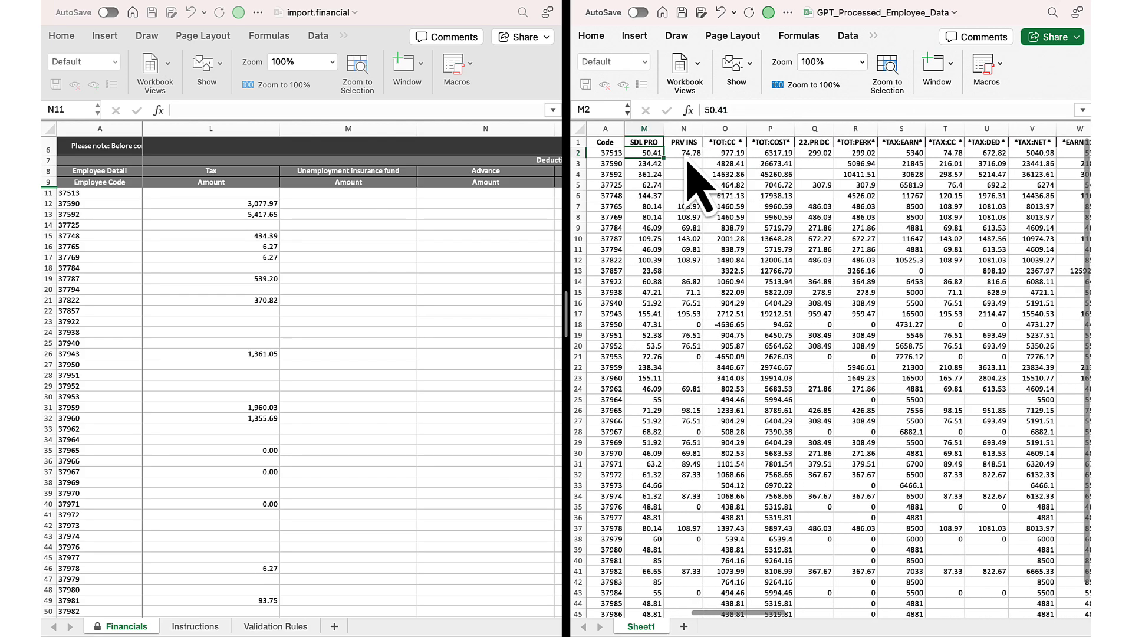
{"action": "key", "text": "Left"}
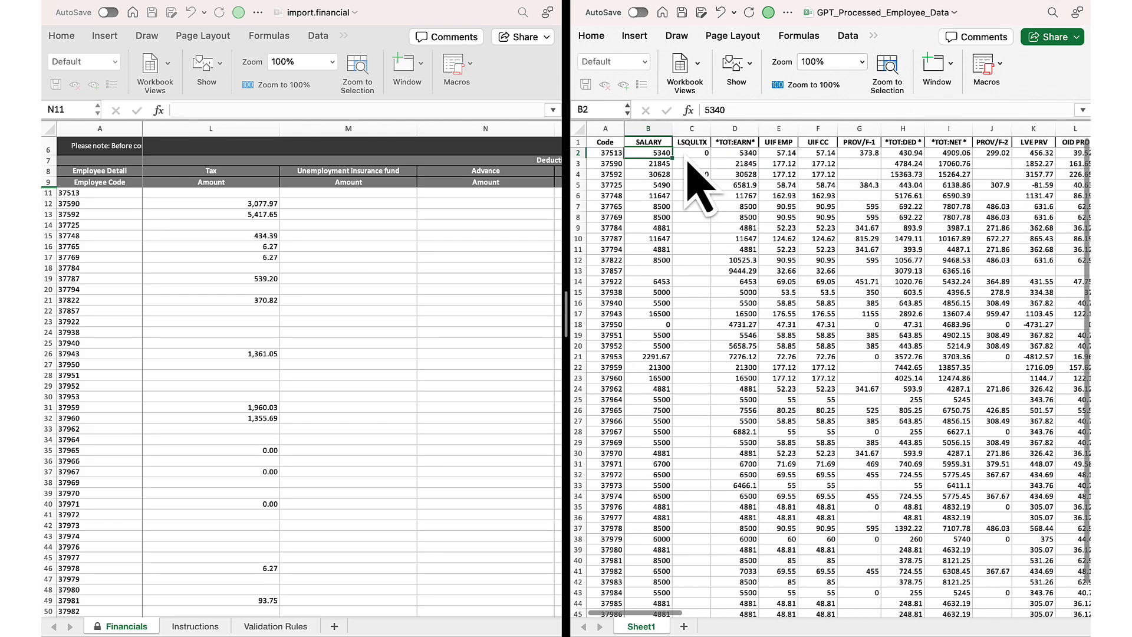
{"action": "key", "text": "Right"}
{"action": "key", "text": "Right"}
{"action": "key", "text": "ctrl+shift+Down"}
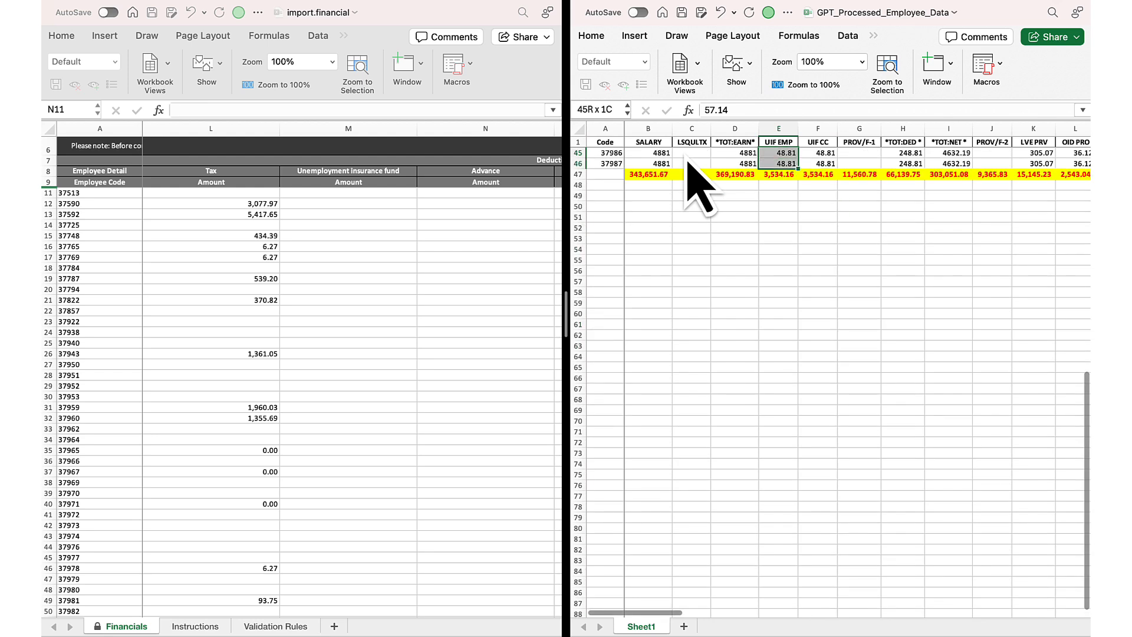
{"action": "key", "text": "super+c"}
{"action": "left_click", "coordinate": [354, 193]}
{"action": "key", "text": "super+v"}
{"action": "scroll", "coordinate": [413, 303], "scroll_direction": "down", "scroll_amount": 2}
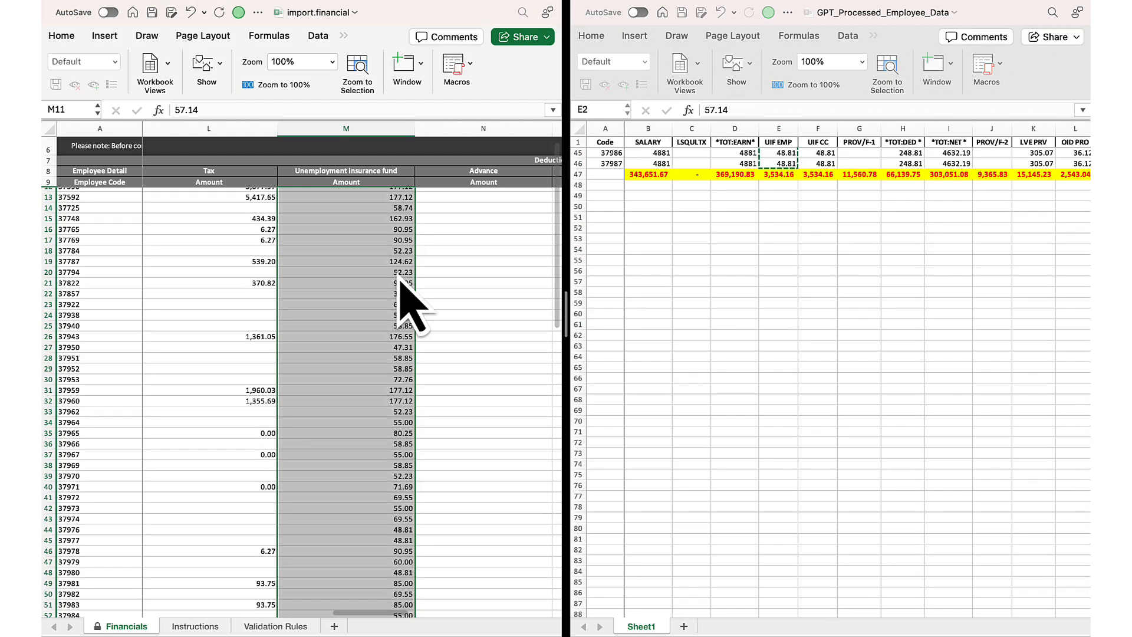
{"action": "scroll", "coordinate": [399, 281], "scroll_direction": "up", "scroll_amount": 2}
- Copy the ADVANCE amounts in AF2:AF46 of the extracted data into the Advance Amount column of Financials from N11
{"action": "scroll", "coordinate": [413, 248], "scroll_direction": "right", "scroll_amount": 1}
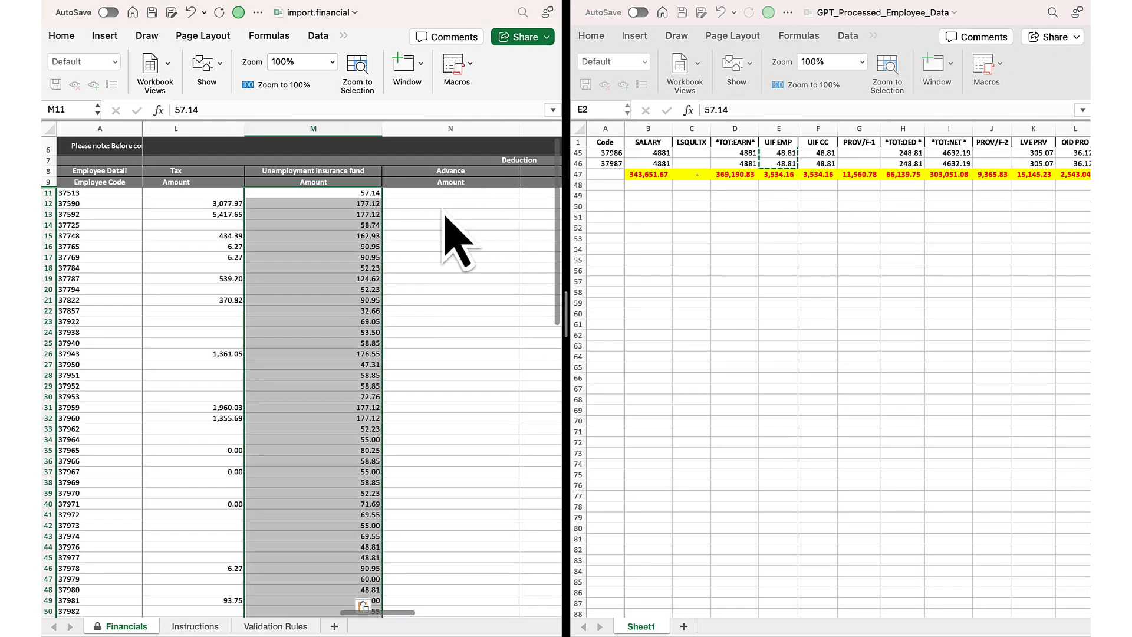
{"action": "key", "text": "Right"}
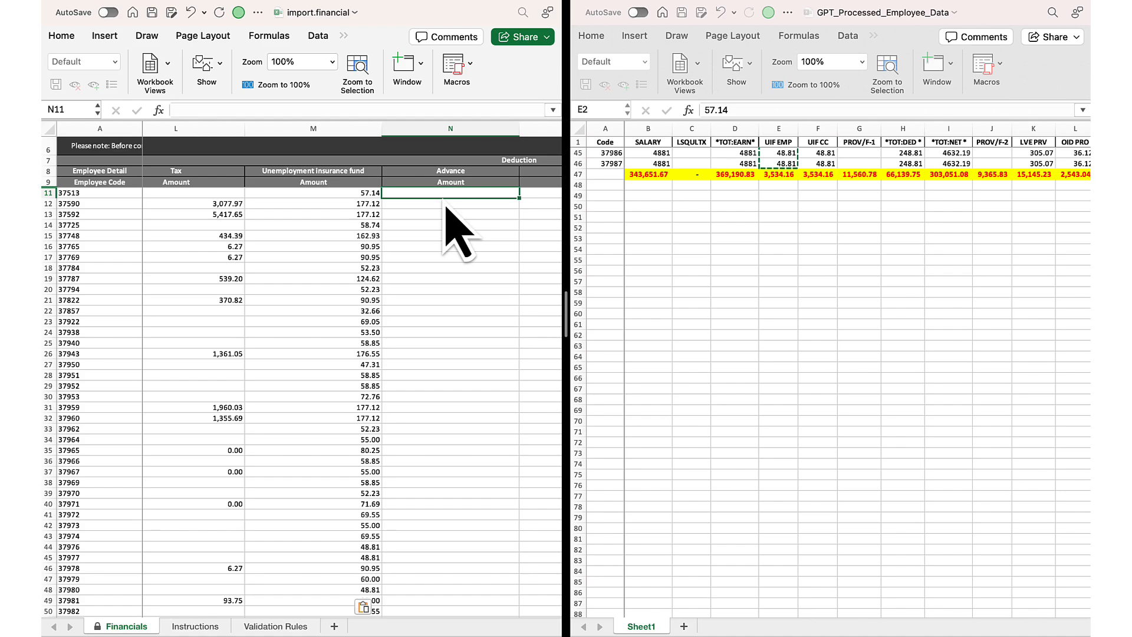
{"action": "key", "text": "Right"}
{"action": "left_click", "coordinate": [803, 177]}
{"action": "key", "text": "Up"}
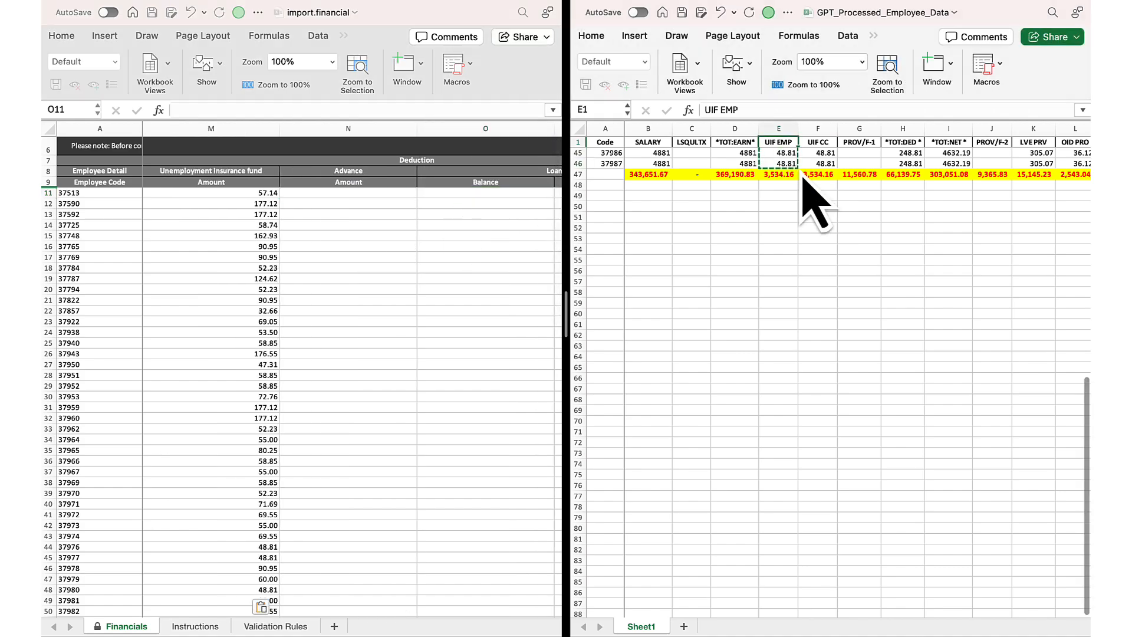
{"action": "key", "text": "Down"}
{"action": "key", "text": "Right"}
{"action": "key", "text": "Right"}
{"action": "key", "text": "Right"}
{"action": "key", "text": "Right"}
{"action": "key", "text": "Right"}
{"action": "key", "text": "Right"}
{"action": "key", "text": "Right"}
{"action": "key", "text": "Right"}
{"action": "key", "text": "Right"}
{"action": "key", "text": "Right"}
{"action": "key", "text": "Right"}
{"action": "key", "text": "Right"}
{"action": "key", "text": "Right"}
{"action": "key", "text": "Right"}
{"action": "key", "text": "Right"}
{"action": "key", "text": "Right"}
{"action": "key", "text": "Right"}
{"action": "key", "text": "Right"}
{"action": "key", "text": "Right"}
{"action": "key", "text": "Right"}
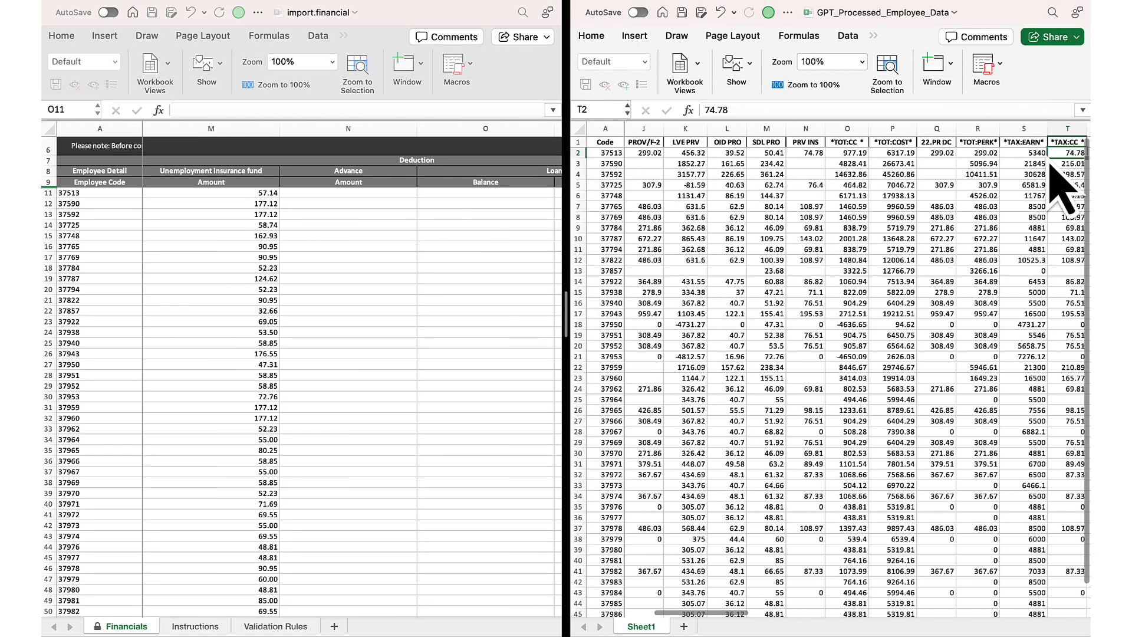
{"action": "key", "text": "Right"}
{"action": "key", "text": "Right"}
{"action": "key", "text": "Right"}
{"action": "key", "text": "Right"}
{"action": "key", "text": "Right"}
{"action": "key", "text": "Right"}
{"action": "key", "text": "Right"}
{"action": "key", "text": "Right"}
{"action": "key", "text": "Left"}
{"action": "key", "text": "Left"}
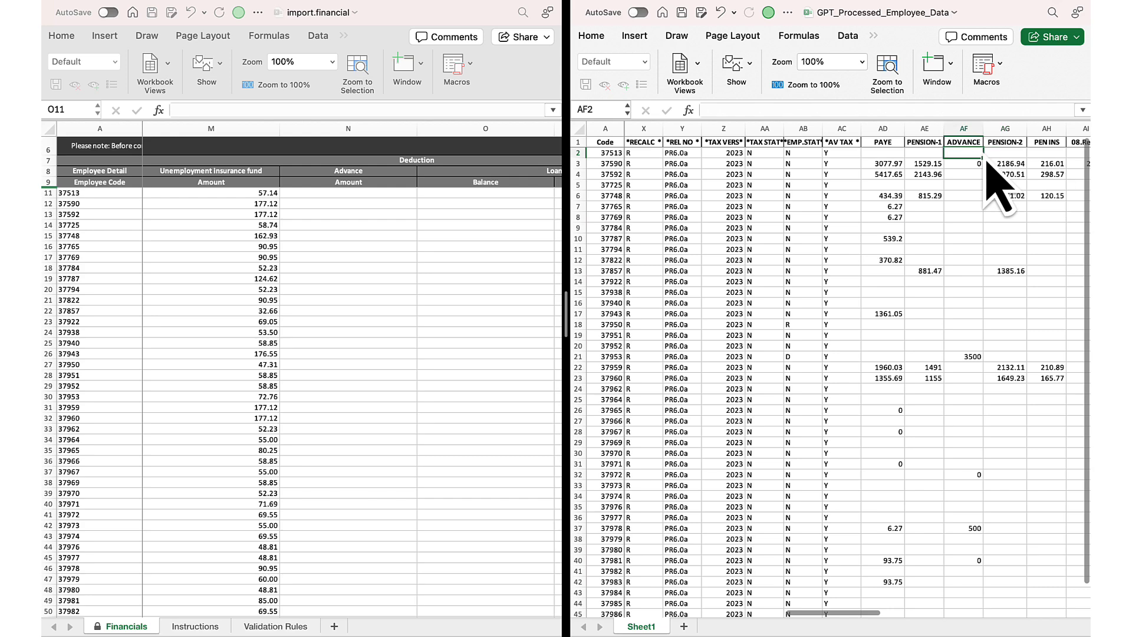
{"action": "scroll", "coordinate": [1000, 188], "scroll_direction": "down", "scroll_amount": 10}
{"action": "left_click", "coordinate": [333, 196]}
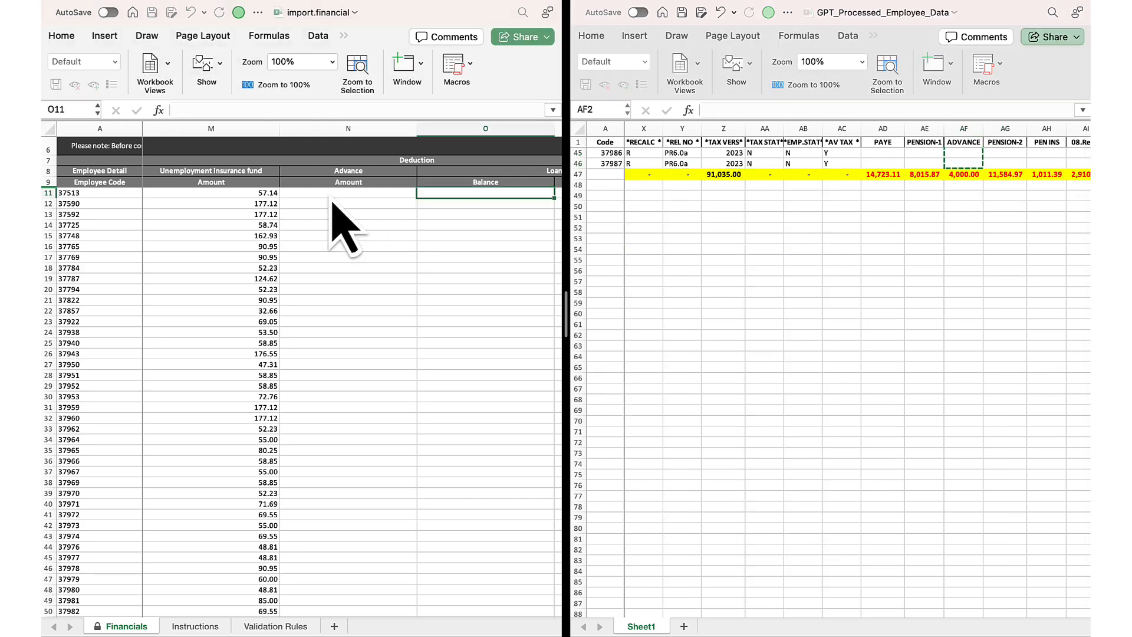
{"action": "key", "text": "super+v"}
{"action": "scroll", "coordinate": [360, 354], "scroll_direction": "down", "scroll_amount": 1}
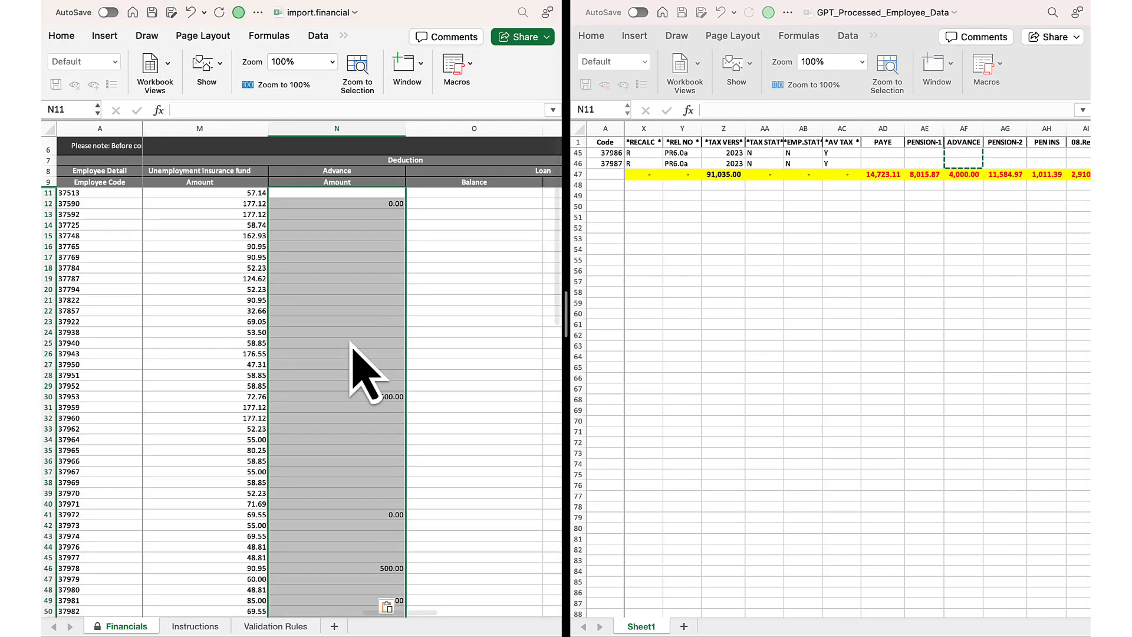
- Copy the LOAN BAL amounts in AT2:AT46 of the extracted data into the Loan Balance column of Financials from O11
{"action": "key", "text": "Right"}
{"action": "key", "text": "Right"}
{"action": "key", "text": "Right"}
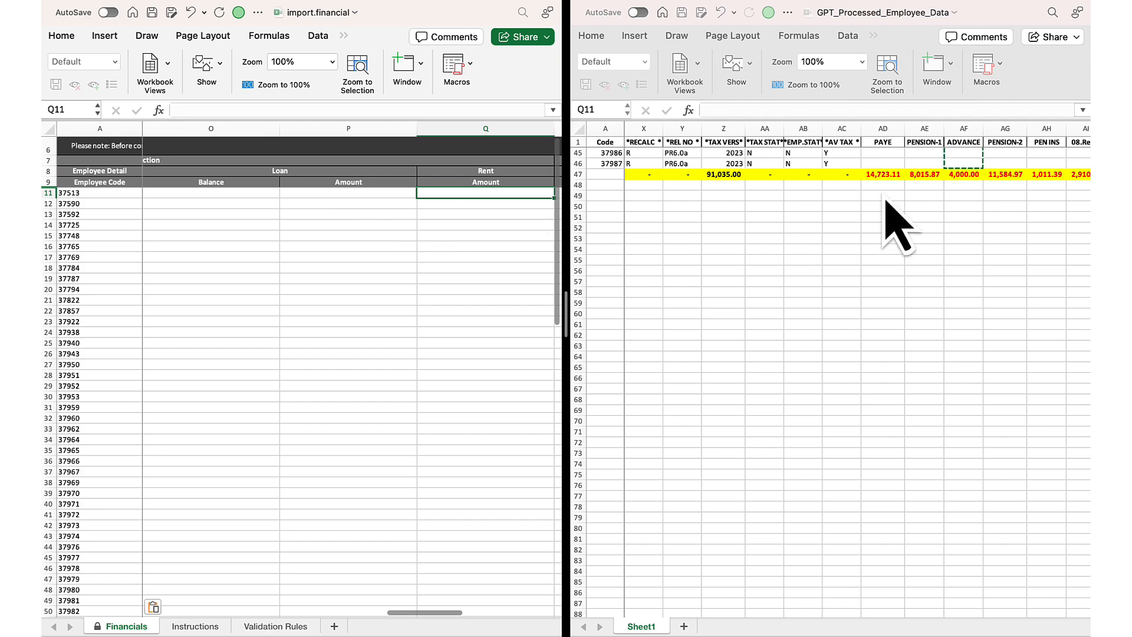
{"action": "left_click", "coordinate": [902, 174]}
{"action": "scroll", "coordinate": [911, 176], "scroll_direction": "up", "scroll_amount": 10}
{"action": "scroll", "coordinate": [911, 177], "scroll_direction": "right", "scroll_amount": 5}
{"action": "left_click", "coordinate": [1050, 154]}
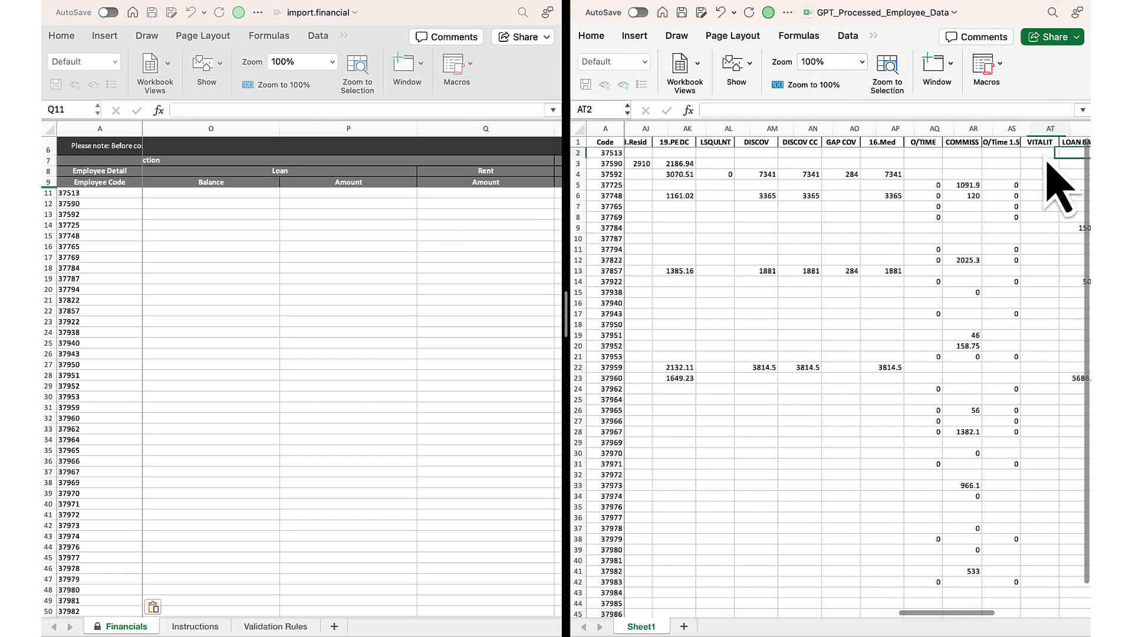
{"action": "scroll", "coordinate": [1055, 187], "scroll_direction": "right", "scroll_amount": 2}
{"action": "key", "text": "super+shift+Down"}
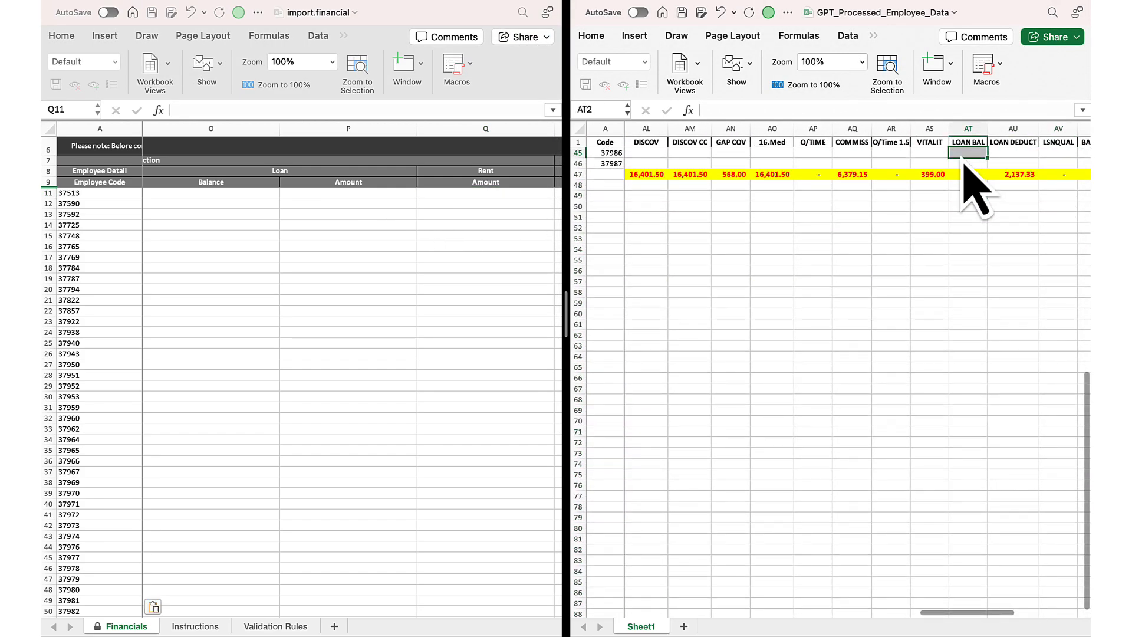
{"action": "key", "text": "super+c"}
{"action": "left_click", "coordinate": [250, 195]}
{"action": "key", "text": "super+v"}
{"action": "scroll", "coordinate": [240, 404], "scroll_direction": "left", "scroll_amount": 1}
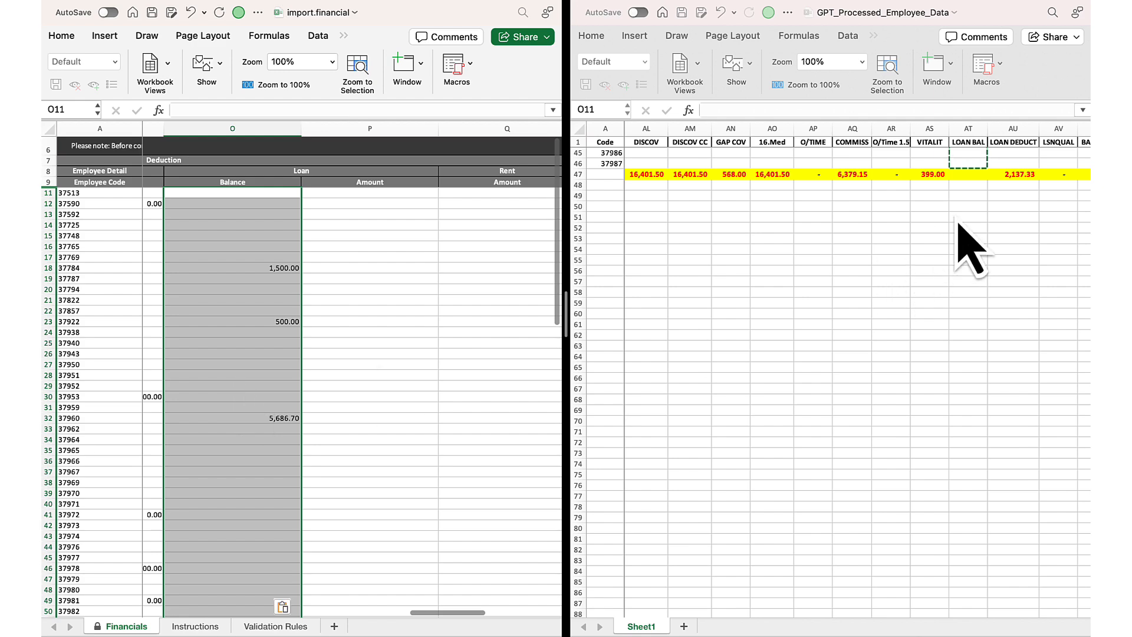
- Copy the LOAN DEDUCT amounts in AU2:AU46 of the extracted data into the Loan Amount column of Financials from P11
{"action": "scroll", "coordinate": [968, 230], "scroll_direction": "up", "scroll_amount": 15}
{"action": "left_click", "coordinate": [1003, 155]}
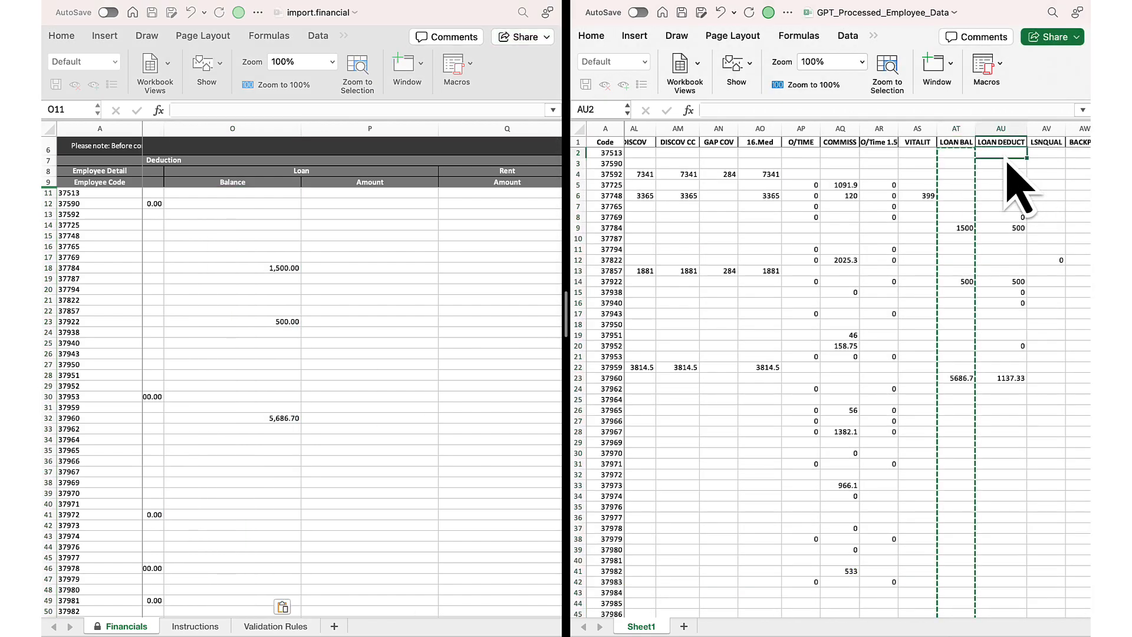
{"action": "key", "text": "super+shift+Down"}
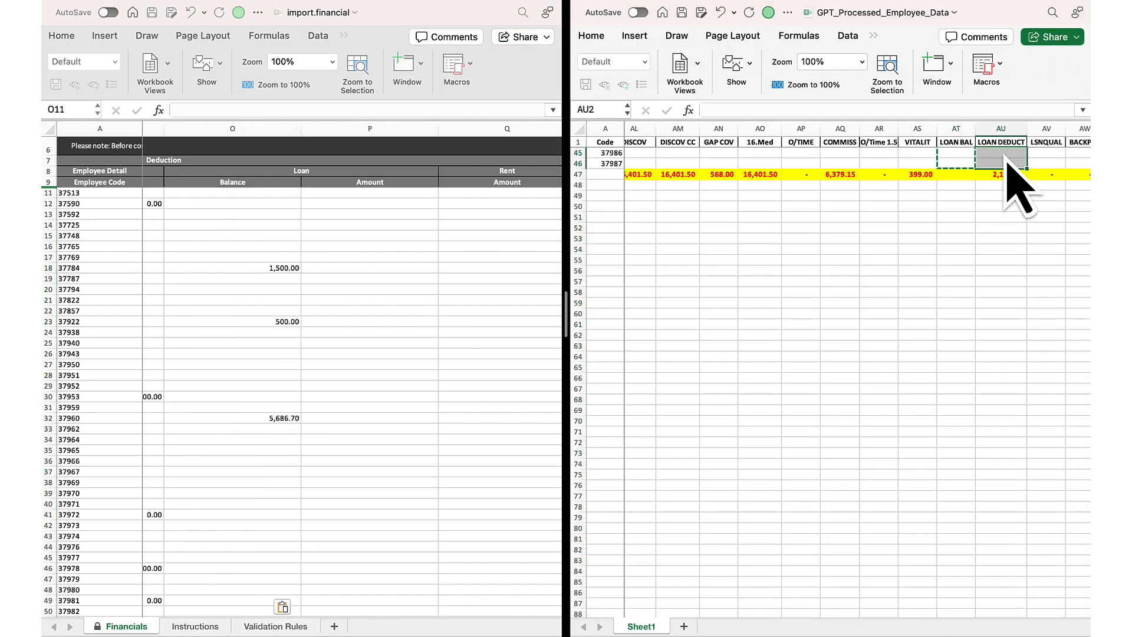
{"action": "key", "text": "super+c"}
{"action": "left_click", "coordinate": [386, 195]}
{"action": "key", "text": "super+v"}
{"action": "scroll", "coordinate": [380, 330], "scroll_direction": "down", "scroll_amount": 4}
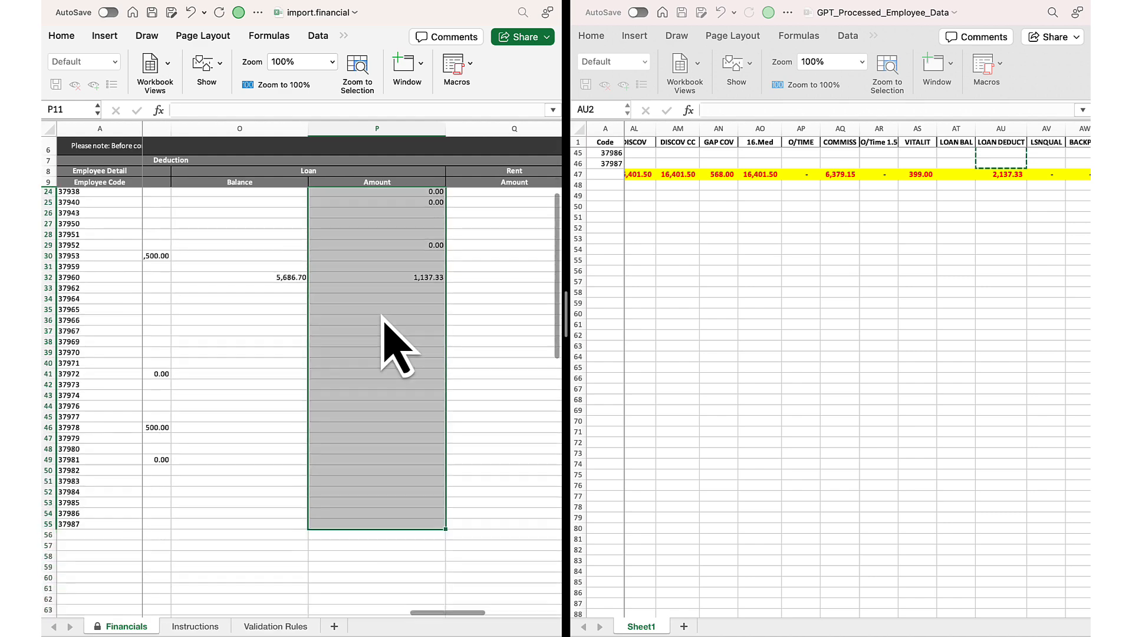
{"action": "scroll", "coordinate": [392, 345], "scroll_direction": "down", "scroll_amount": 6}
{"action": "scroll", "coordinate": [383, 321], "scroll_direction": "up", "scroll_amount": 10}
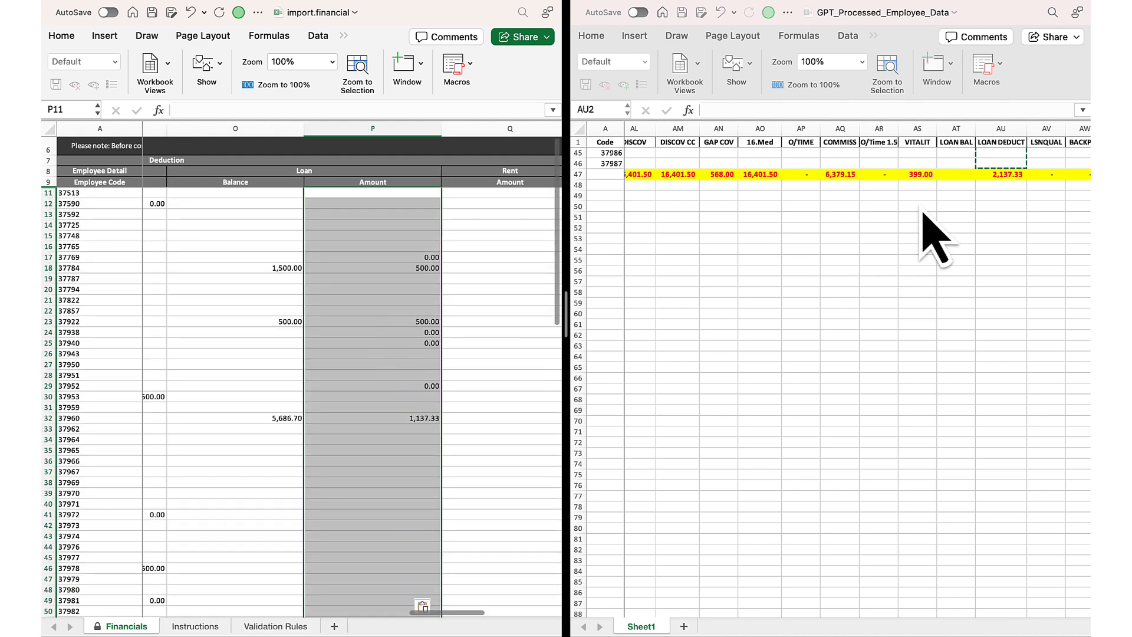
- Copy the RENT amounts in BA2:BA46 of the extracted data into the Rent Amount column of Financials from Q11
{"action": "left_click", "coordinate": [943, 171]}
{"action": "key", "text": "Right"}
{"action": "key", "text": "Right"}
{"action": "key", "text": "Right"}
{"action": "key", "text": "Right"}
{"action": "key", "text": "Right"}
{"action": "key", "text": "Right"}
{"action": "key", "text": "Right"}
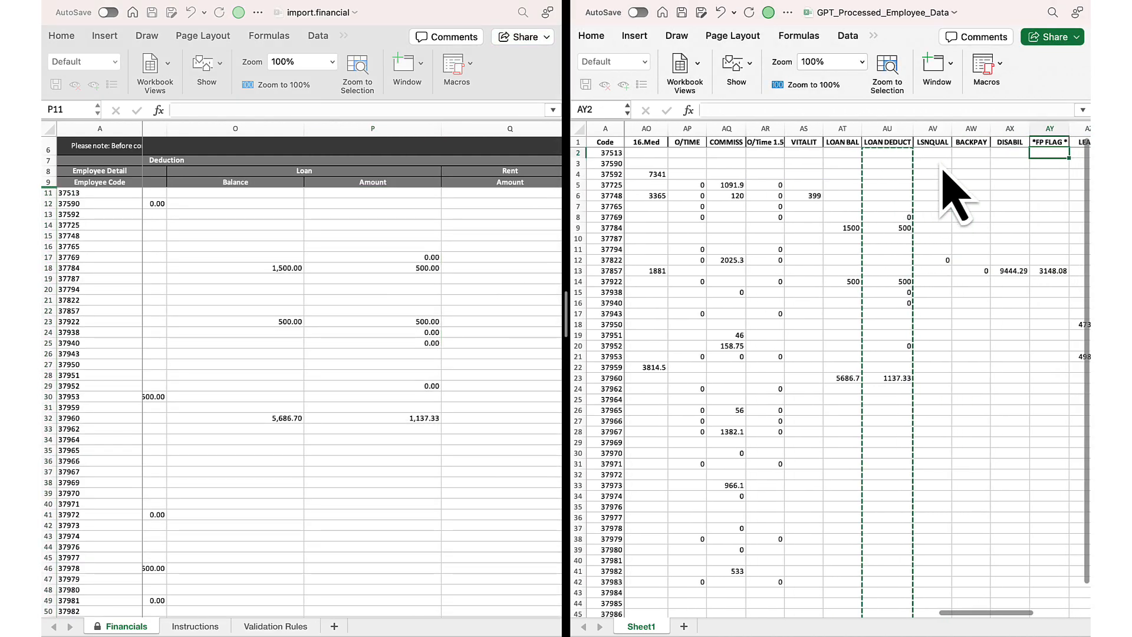
{"action": "key", "text": "Right"}
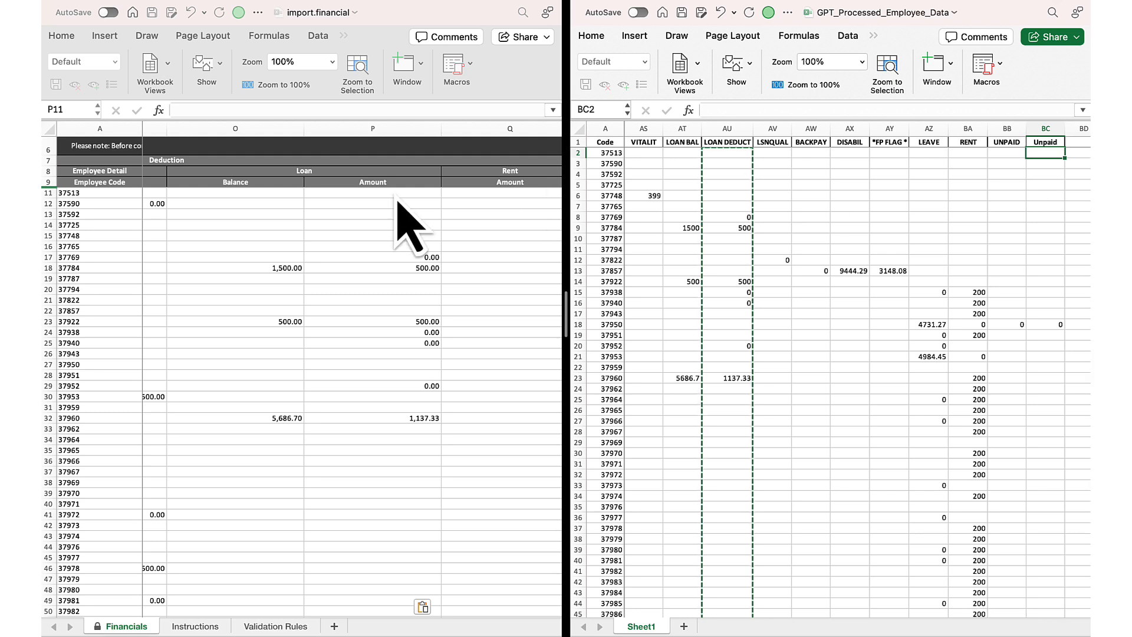
{"action": "left_click", "coordinate": [405, 225]}
{"action": "key", "text": "Right"}
{"action": "key", "text": "Right"}
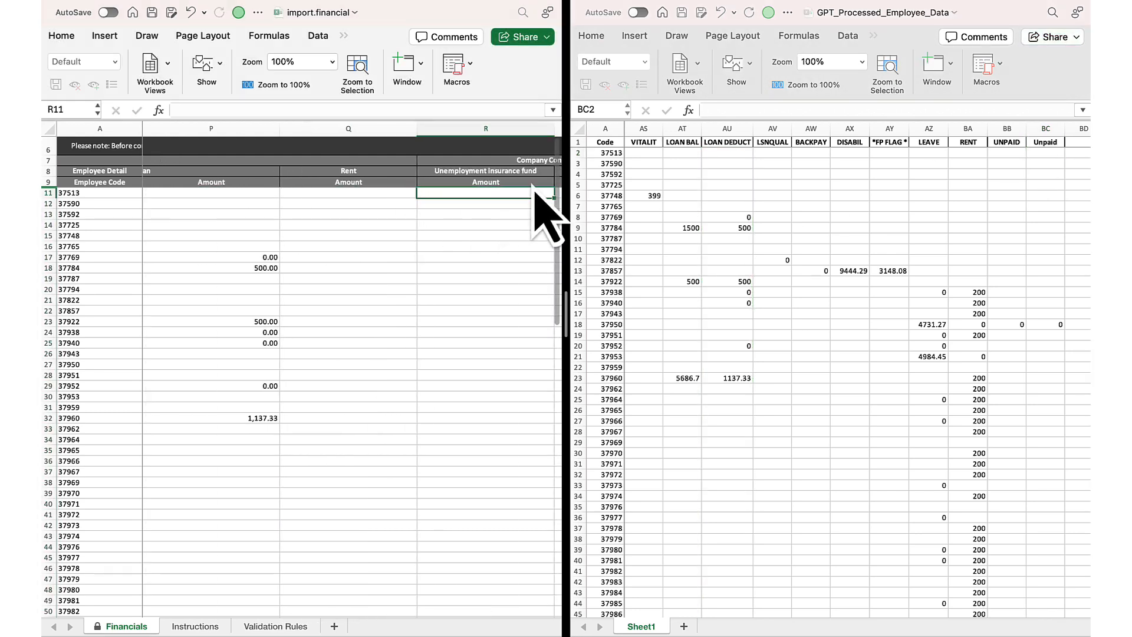
{"action": "left_click", "coordinate": [973, 156]}
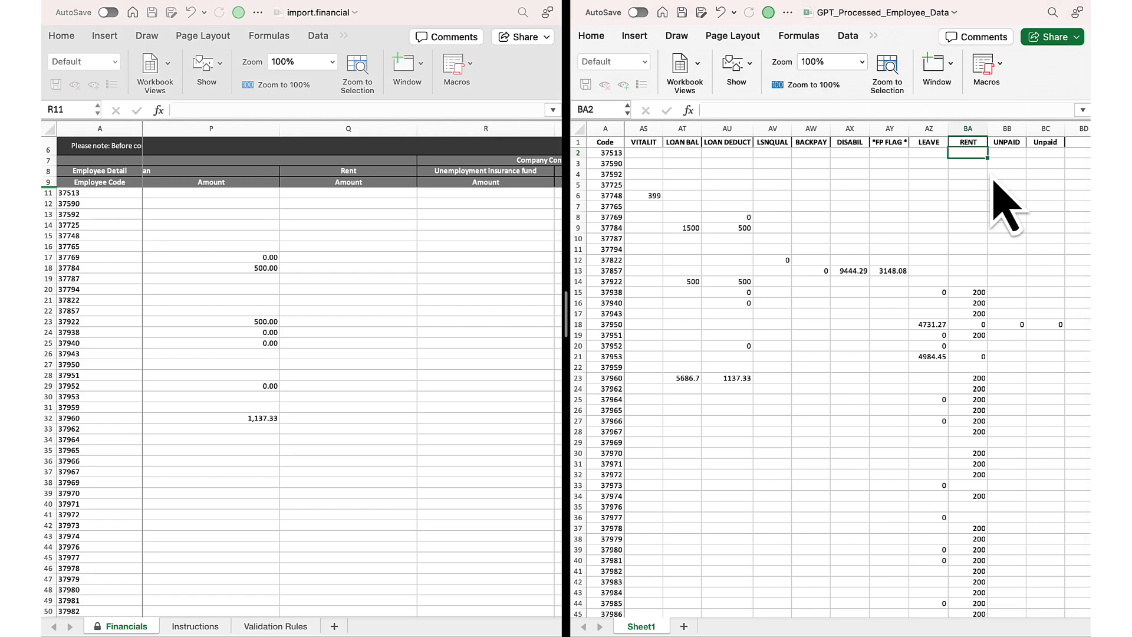
{"action": "key", "text": "ctrl+shift+Down"}
{"action": "double_click", "coordinate": [343, 199]}
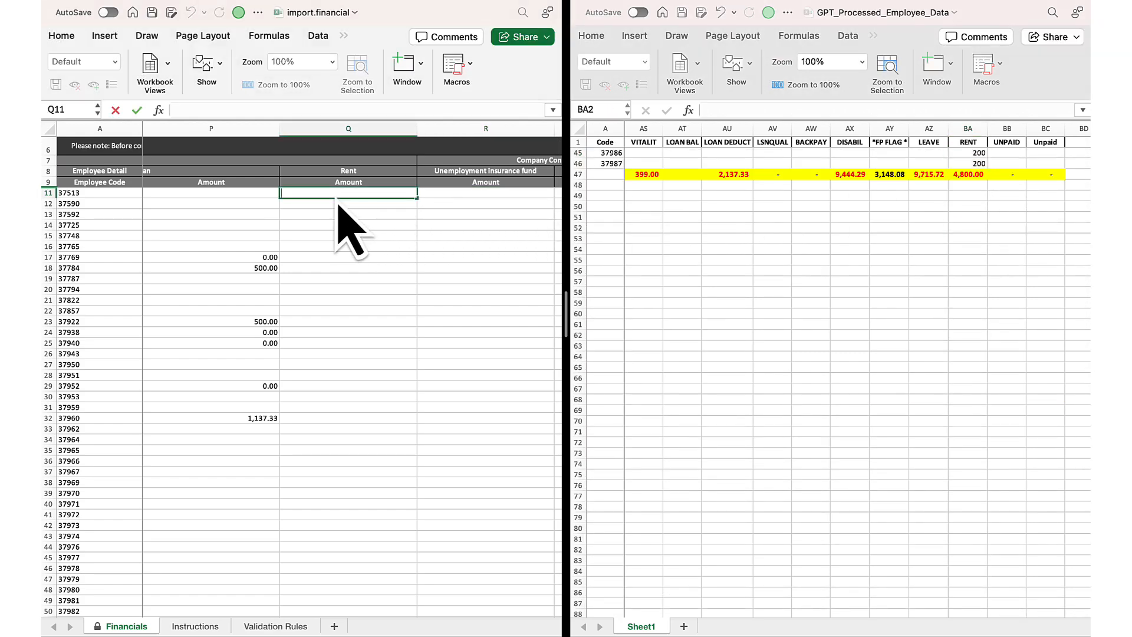
{"action": "key", "text": "super+v"}
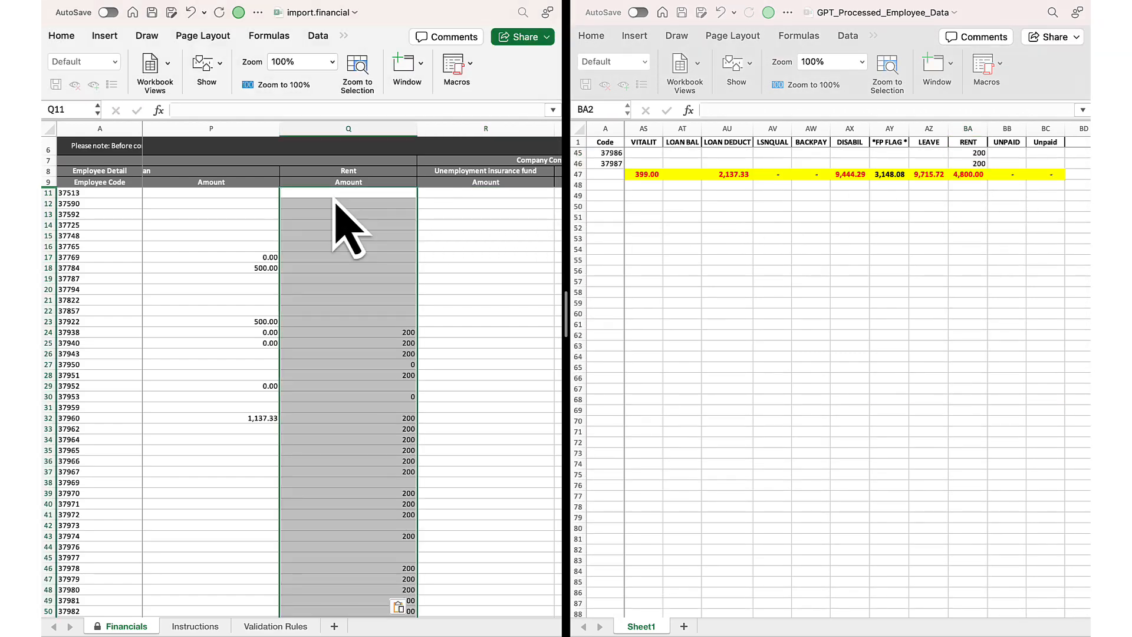
{"action": "scroll", "coordinate": [386, 291], "scroll_direction": "down", "scroll_amount": 9}
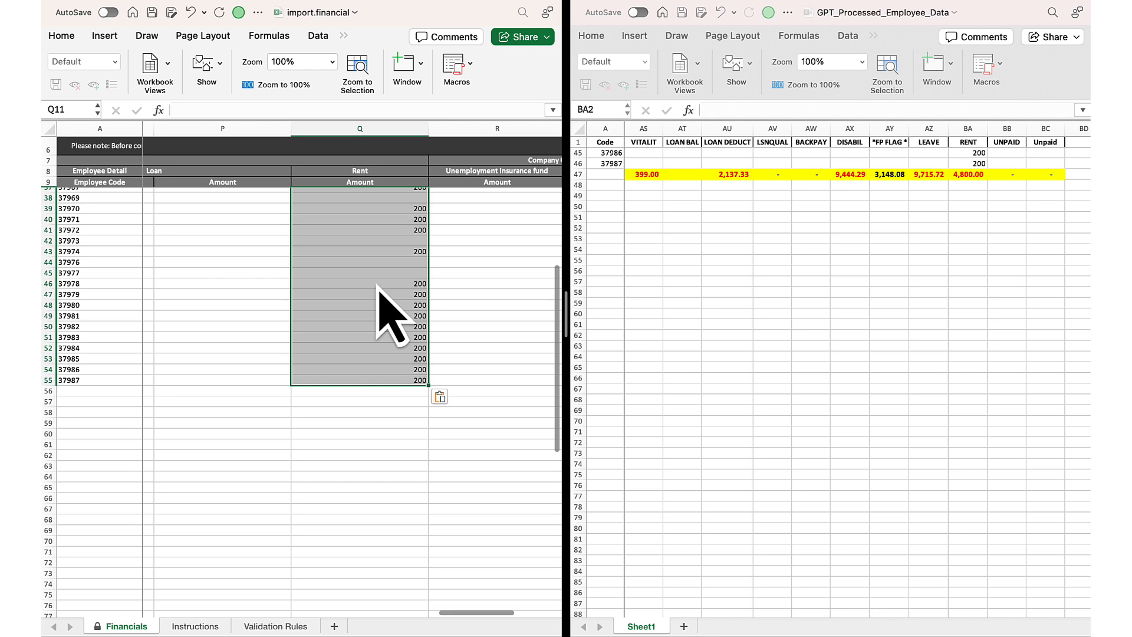
{"action": "scroll", "coordinate": [377, 285], "scroll_direction": "up", "scroll_amount": 9}
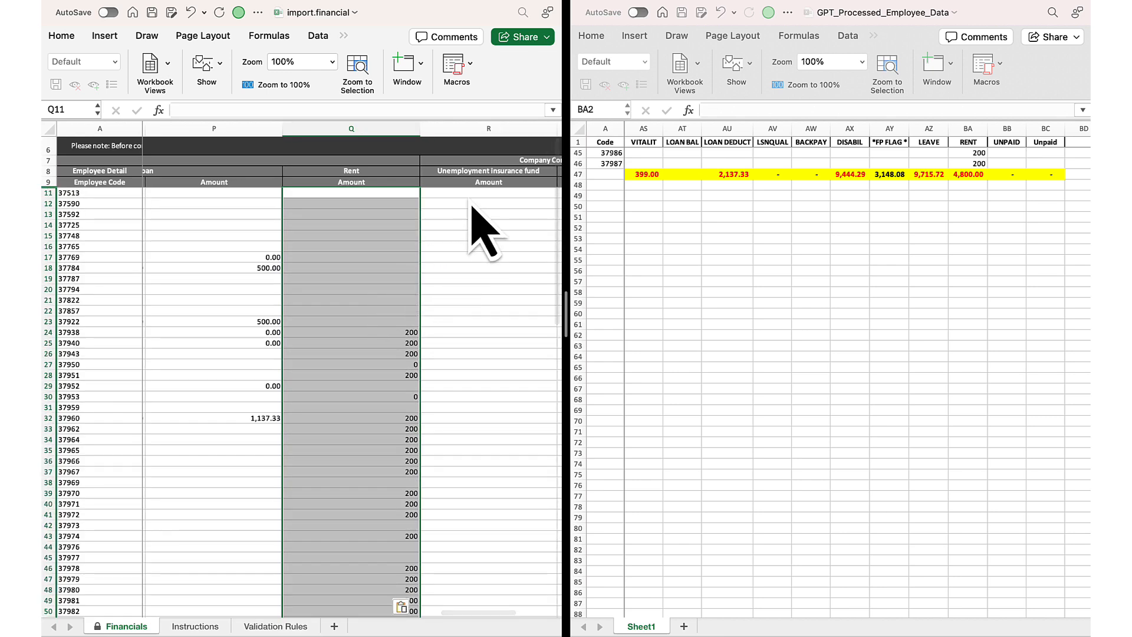
- Copy the UIF CC amounts in F2:F46 of the extracted data into the Company Contribution Unemployment insurance fund column of Financials from R11
{"action": "key", "text": "Right"}
{"action": "key", "text": "Right"}
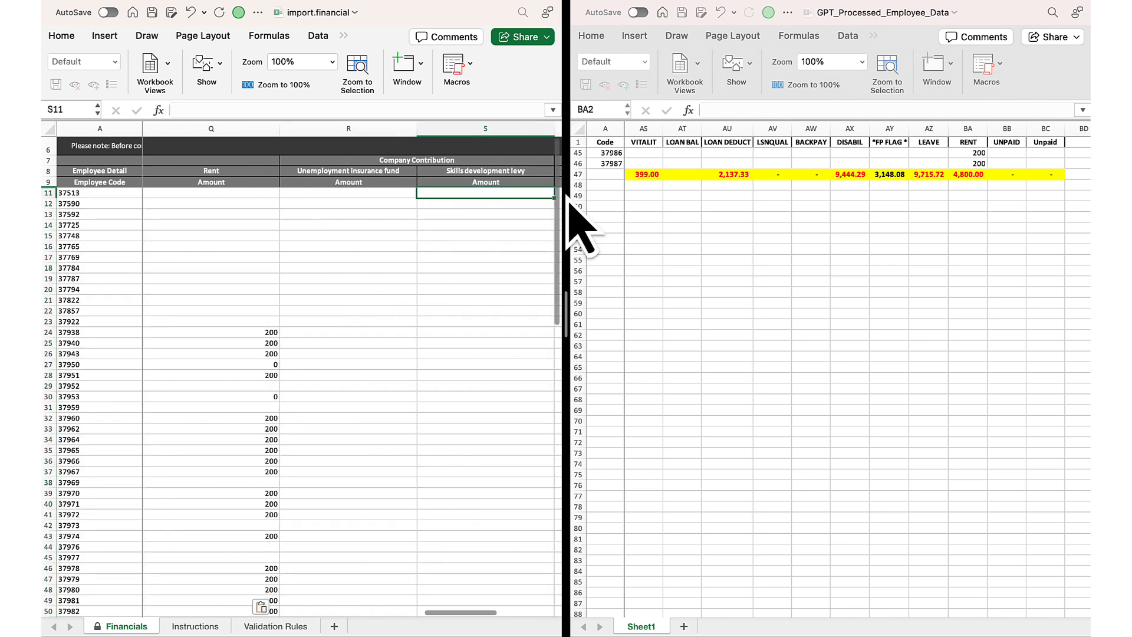
{"action": "scroll", "coordinate": [1002, 190], "scroll_direction": "up", "scroll_amount": 15}
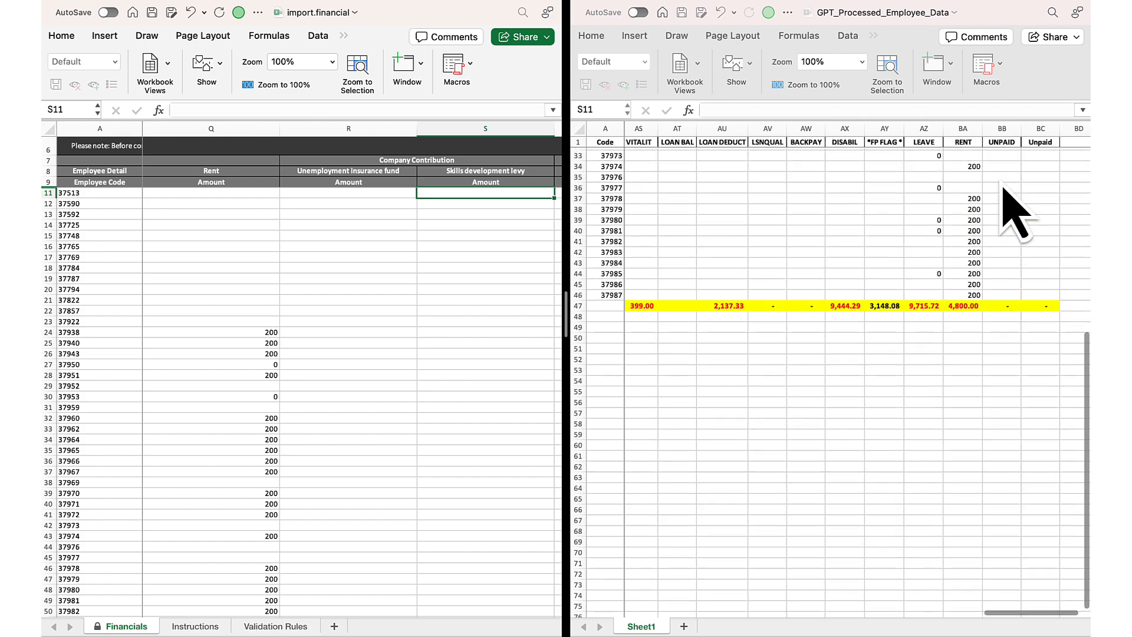
{"action": "scroll", "coordinate": [1002, 188], "scroll_direction": "left", "scroll_amount": 20}
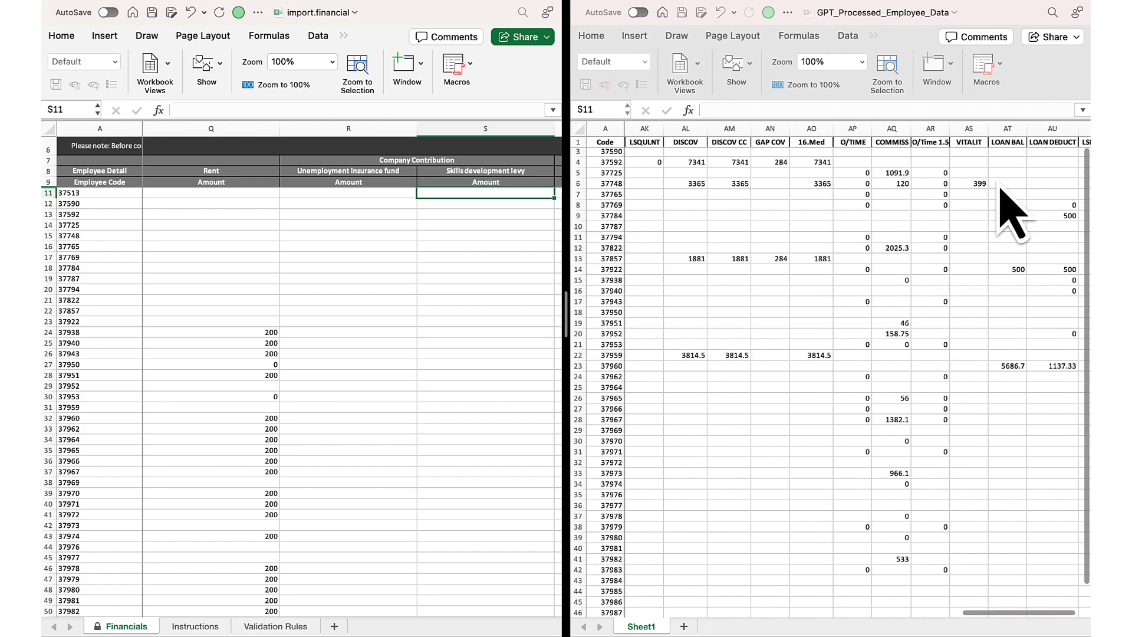
{"action": "scroll", "coordinate": [1009, 217], "scroll_direction": "left", "scroll_amount": 5}
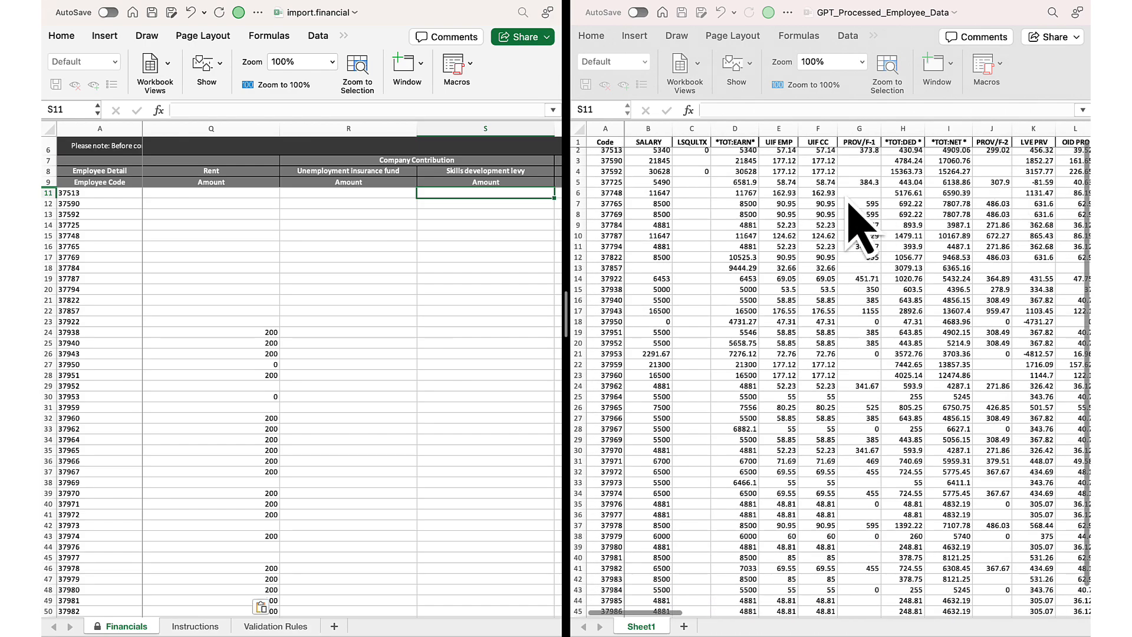
{"action": "left_click", "coordinate": [820, 198]}
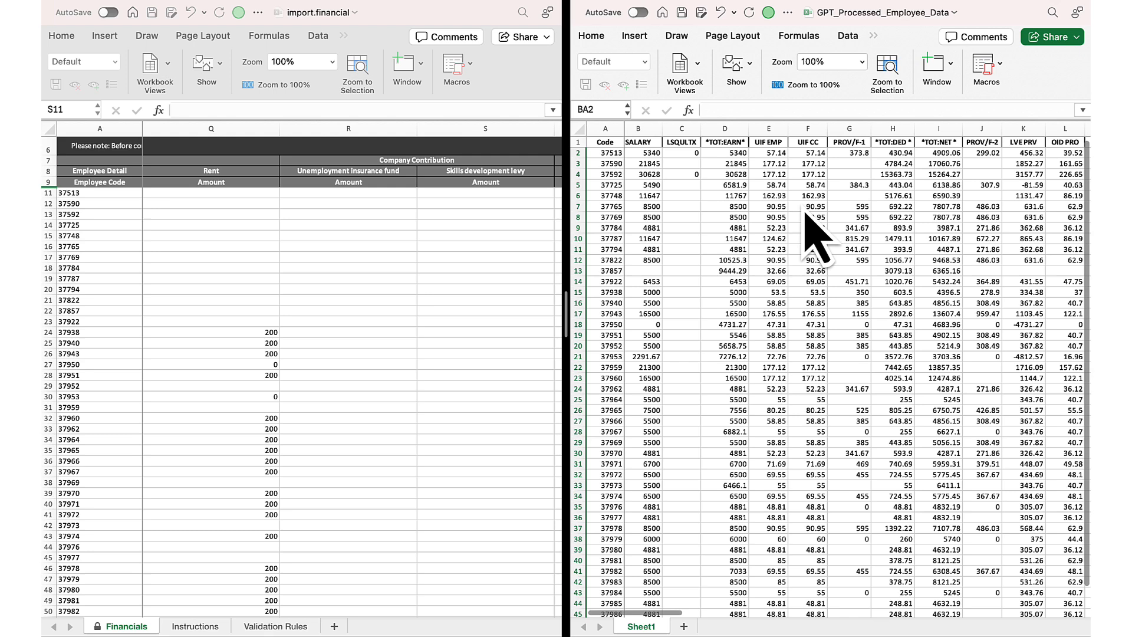
{"action": "left_click", "coordinate": [811, 155]}
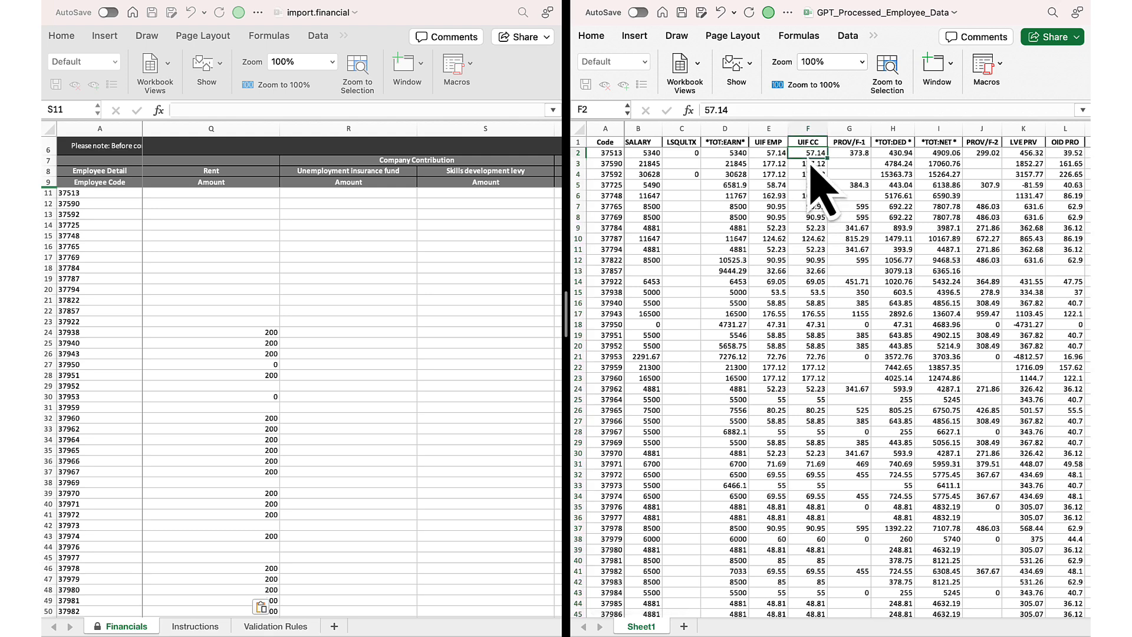
{"action": "key", "text": "ctrl+shift+Down"}
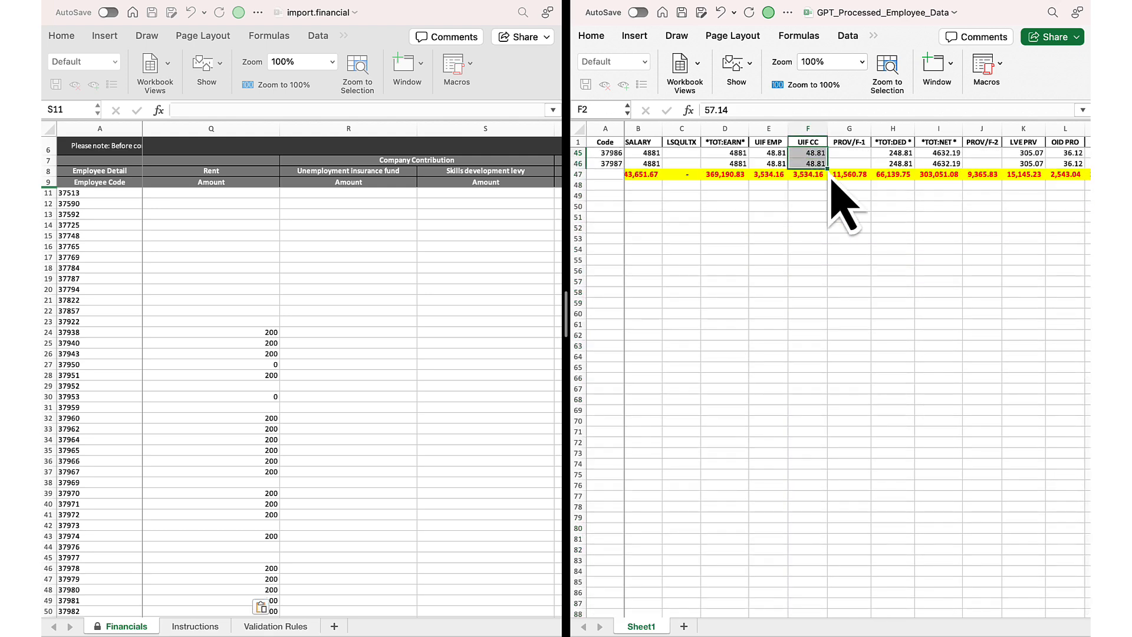
{"action": "key", "text": "super+c"}
{"action": "left_click", "coordinate": [334, 200]}
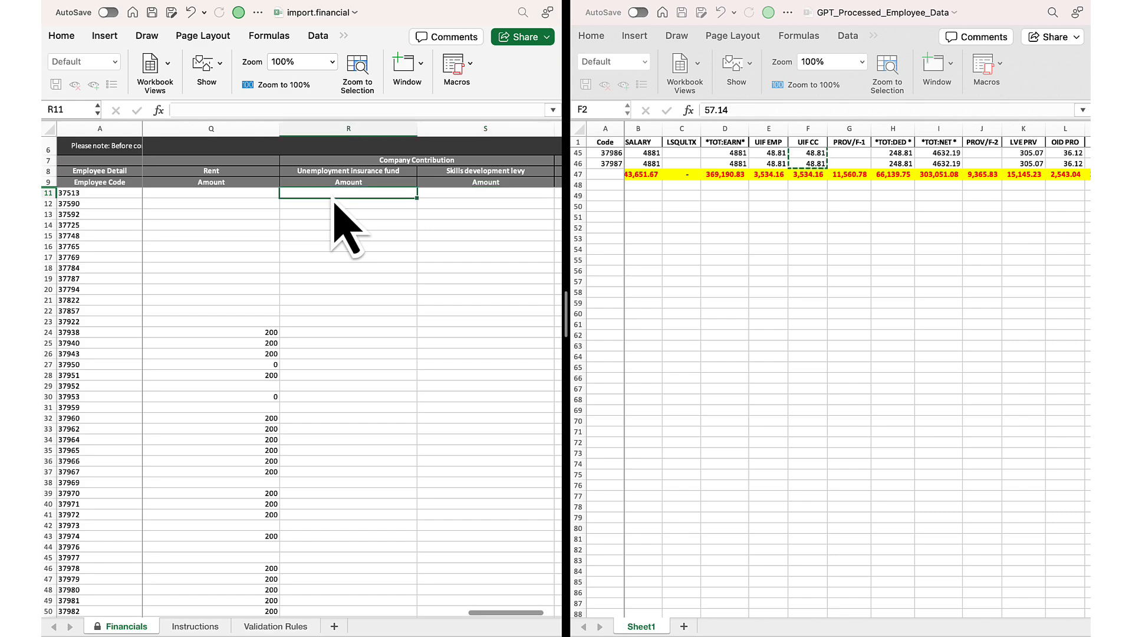
{"action": "key", "text": "super+v"}
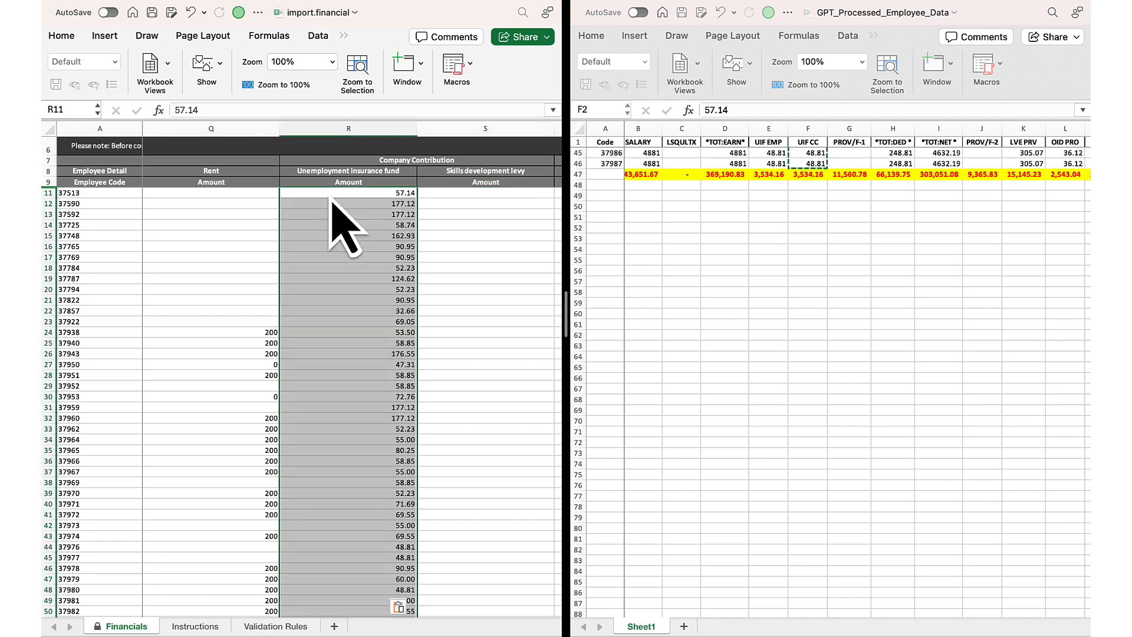
{"action": "scroll", "coordinate": [358, 335], "scroll_direction": "down", "scroll_amount": 9}
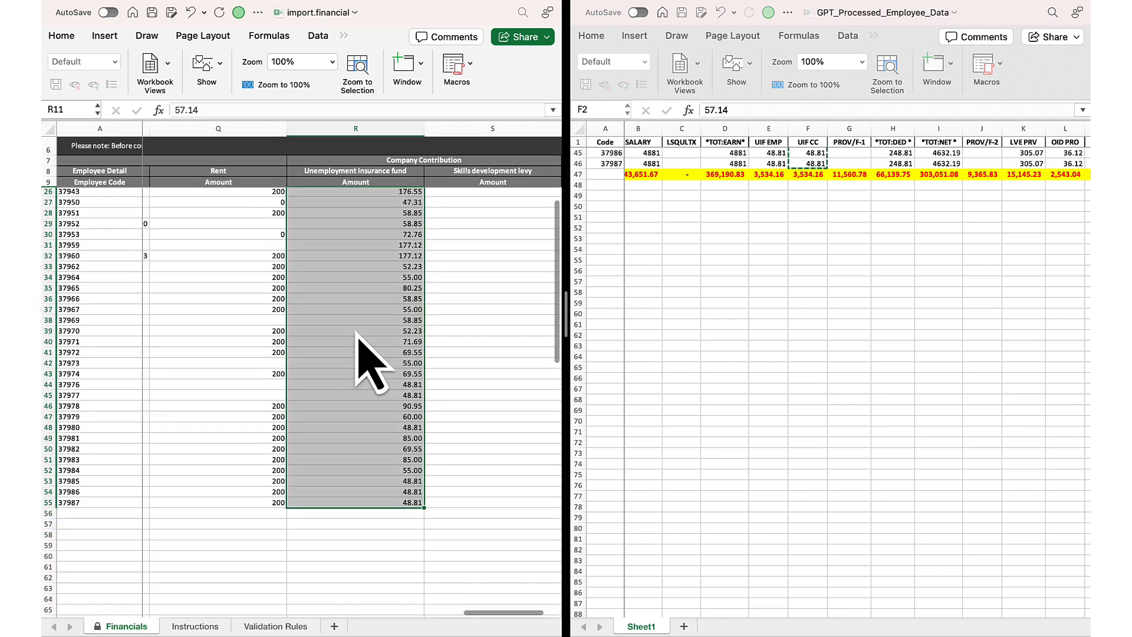
{"action": "scroll", "coordinate": [358, 334], "scroll_direction": "up", "scroll_amount": 9}
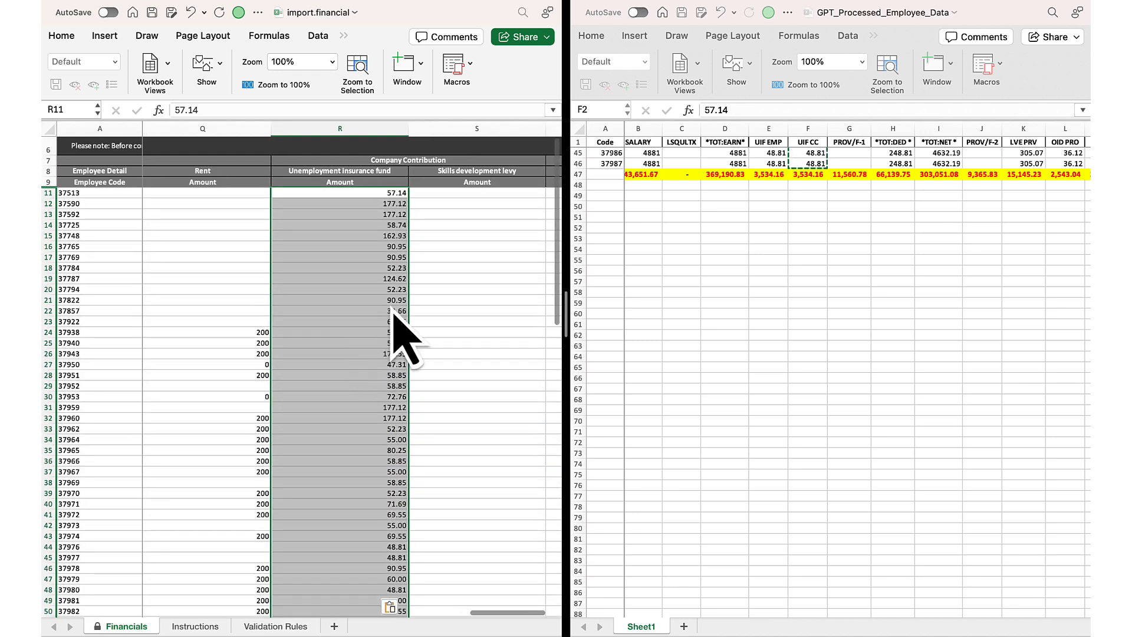
- Copy the SDL PRO amounts in M2:M46 of the extracted data into the Skills development levy Amount column of Financials from S11
{"action": "key", "text": "Right"}
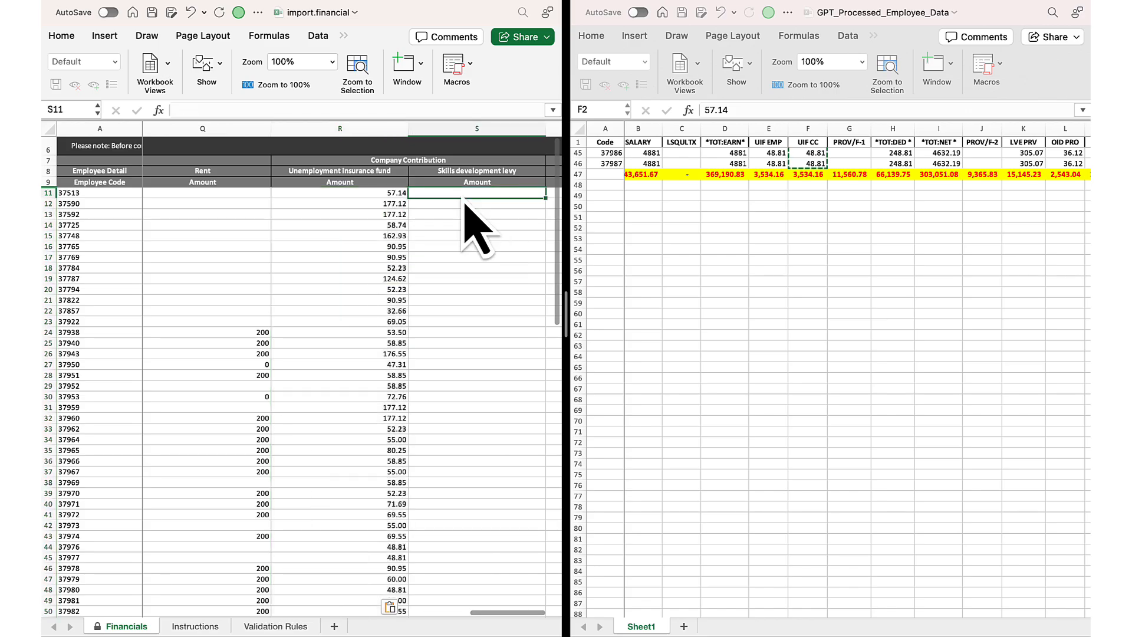
{"action": "scroll", "coordinate": [788, 207], "scroll_direction": "up", "scroll_amount": 15}
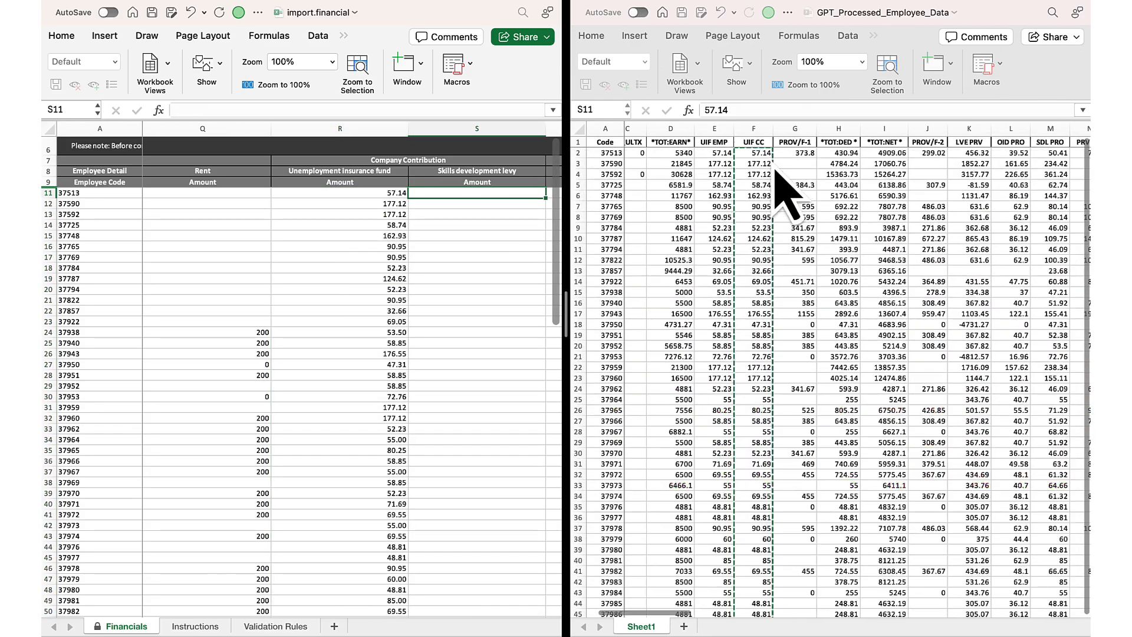
{"action": "scroll", "coordinate": [726, 183], "scroll_direction": "right", "scroll_amount": 3}
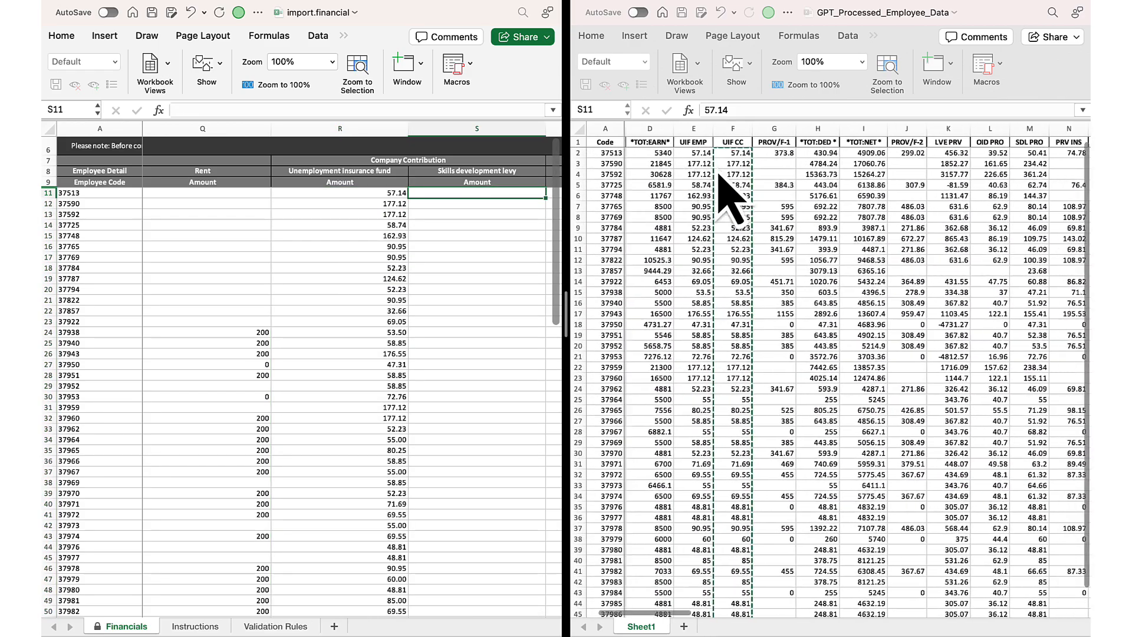
{"action": "scroll", "coordinate": [729, 198], "scroll_direction": "right", "scroll_amount": 2}
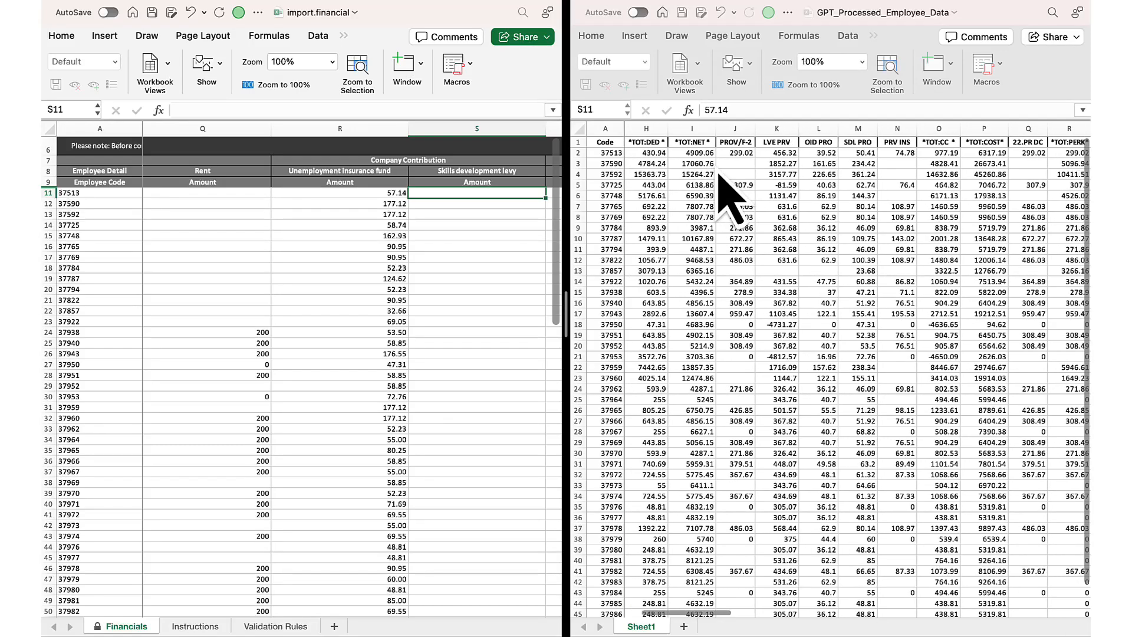
{"action": "scroll", "coordinate": [731, 199], "scroll_direction": "right", "scroll_amount": 1}
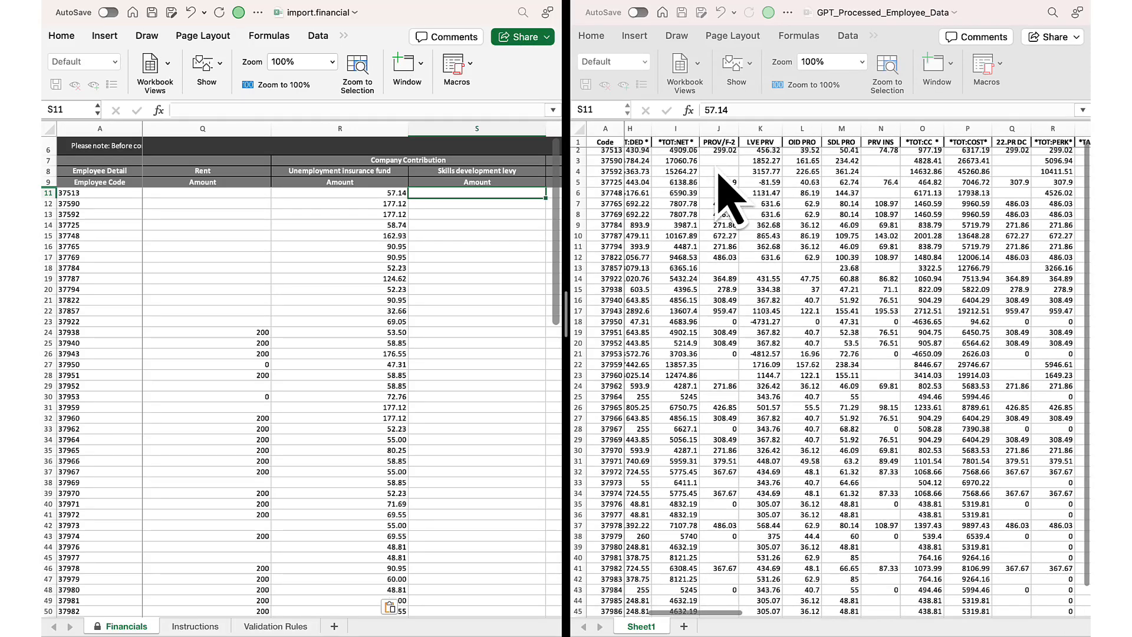
{"action": "left_click", "coordinate": [842, 151]}
{"action": "key", "text": "ctrl+shift+Down"}
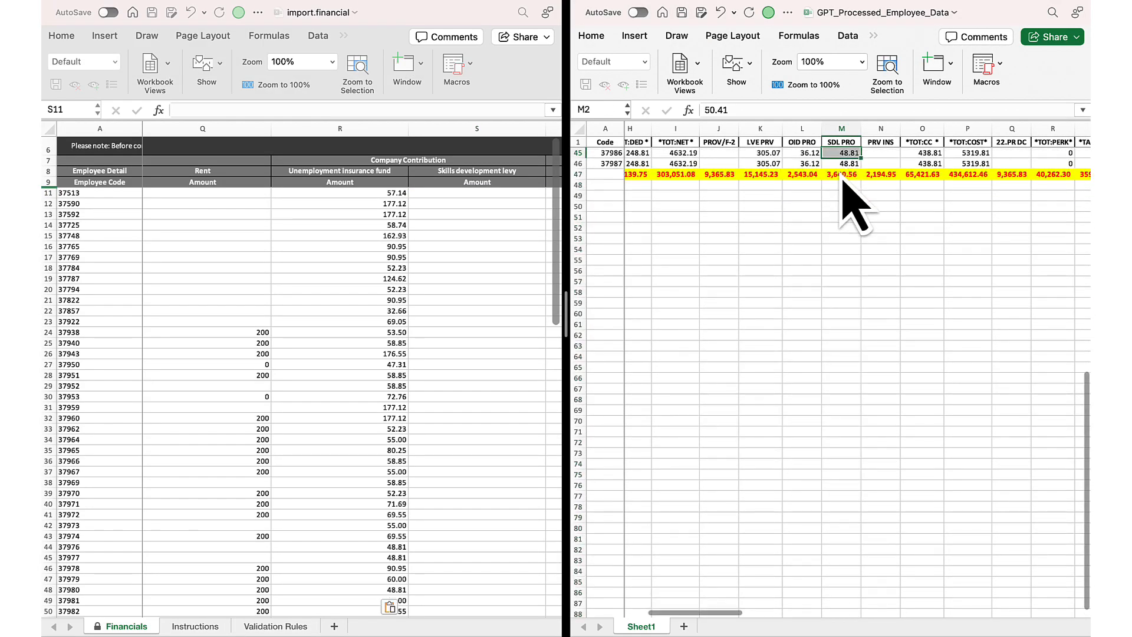
{"action": "left_click", "coordinate": [483, 195]}
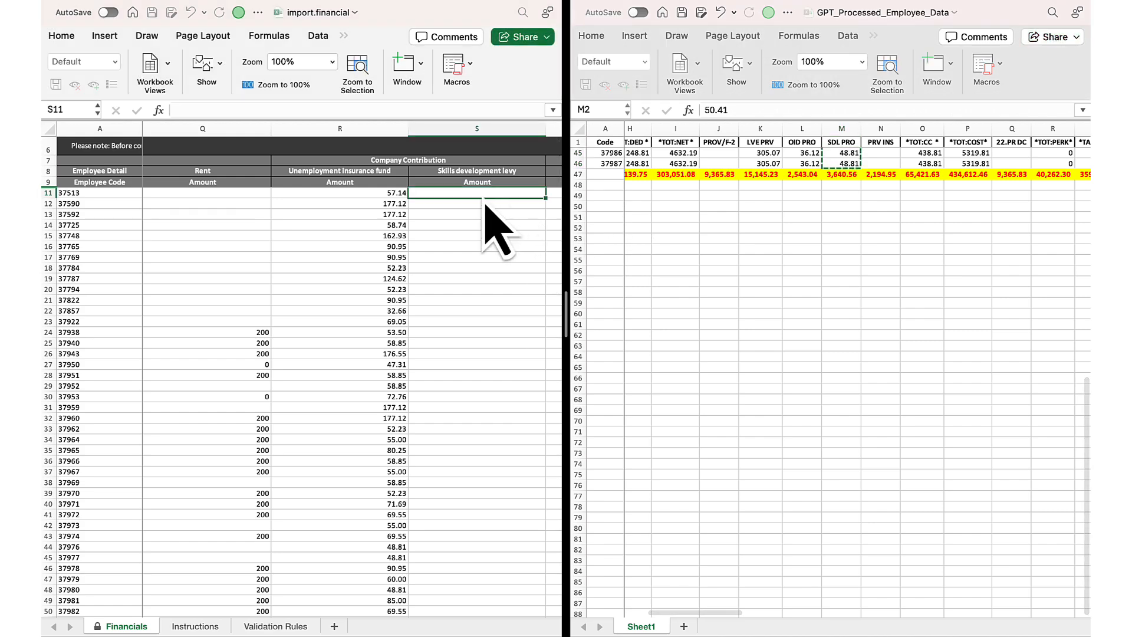
{"action": "key", "text": "ctrl+v"}
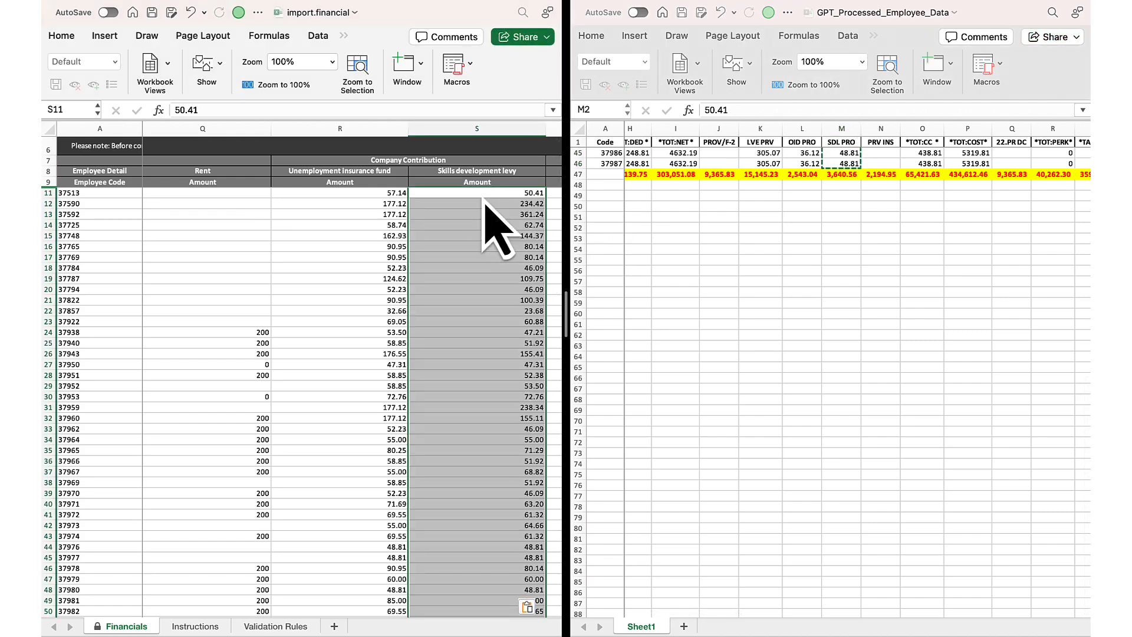
- Total the Basic Salary Amount column in D56 of Financials with =SUM(D11:D55)
{"action": "key", "text": "Right"}
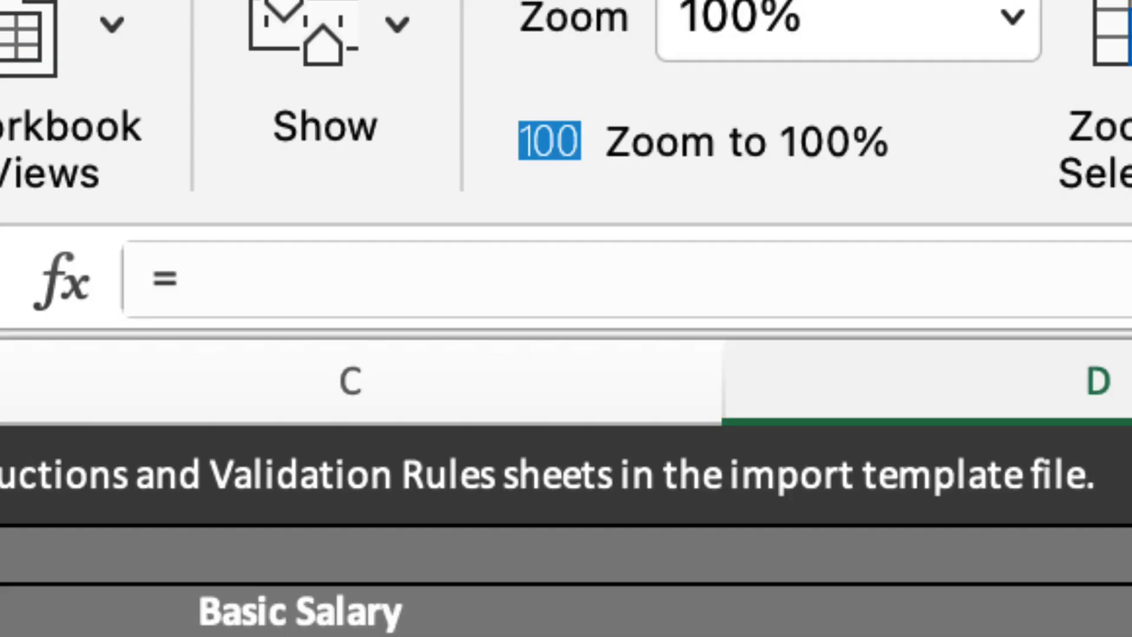
{"action": "type", "text": "sum(D11:D47"}
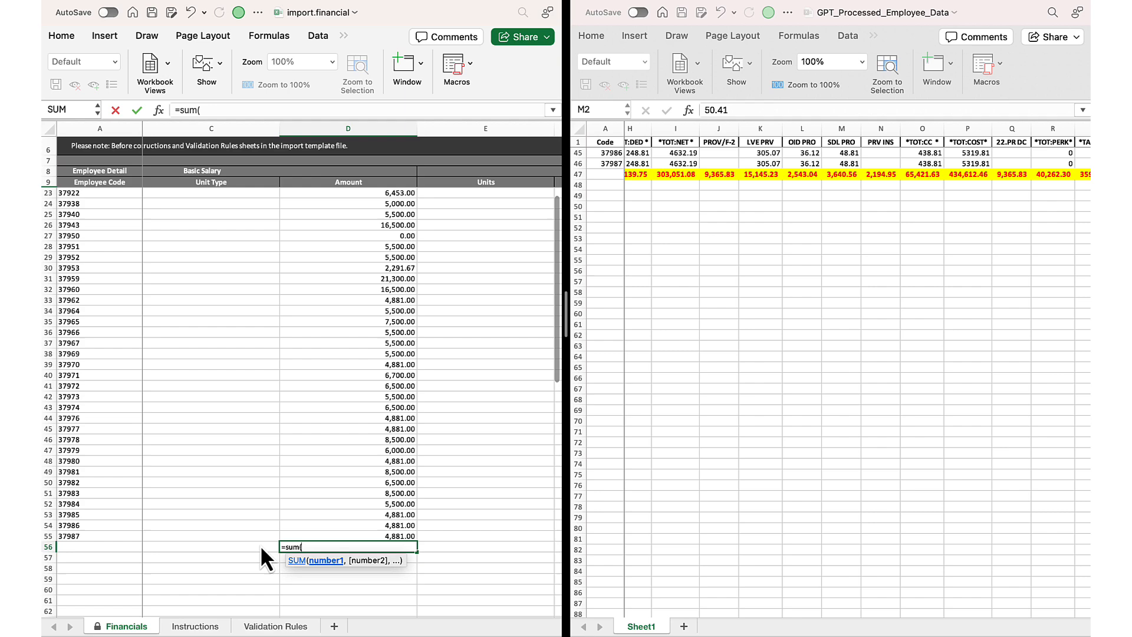
{"action": "left_click", "coordinate": [346, 214]}
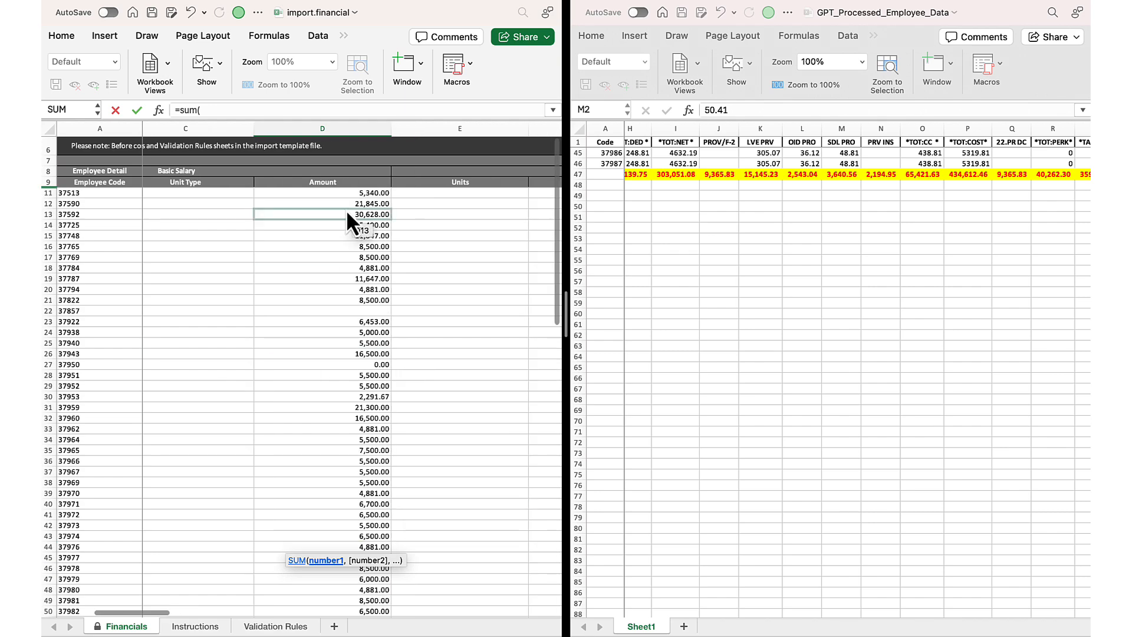
{"action": "mouse_move", "coordinate": [338, 193]}
{"action": "left_mouse_down"}
{"action": "mouse_move", "coordinate": [335, 612]}
{"action": "mouse_move", "coordinate": [335, 204]}
{"action": "left_mouse_up"}
{"action": "key", "text": "Return"}
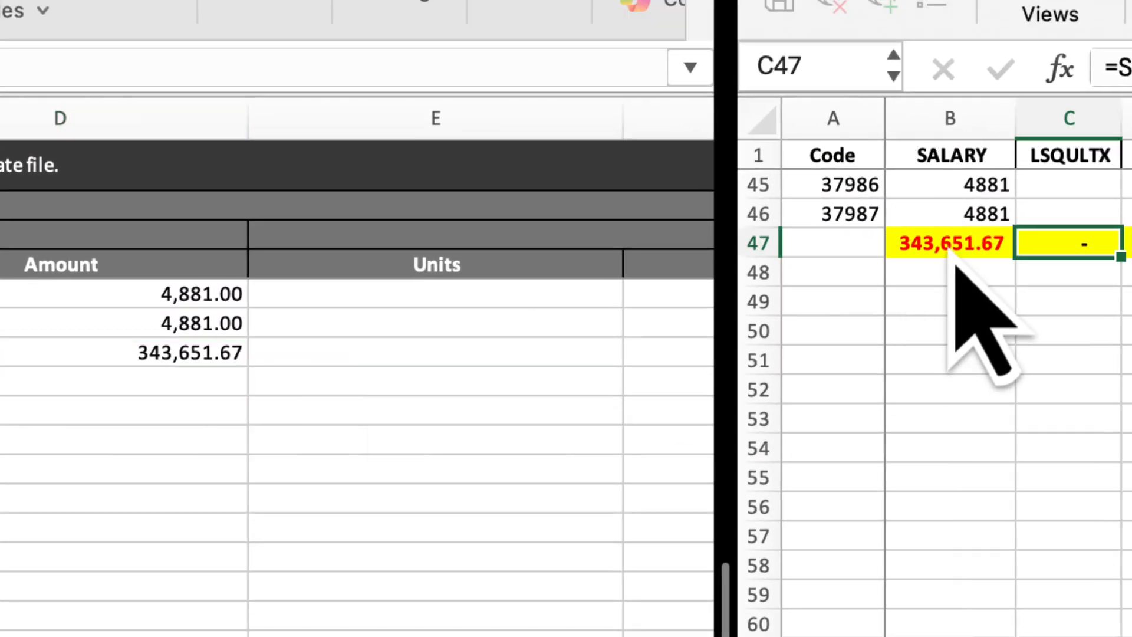
- Copy the Basic Salary sum formula in D56 across E56:S56 of Financials
{"action": "left_click", "coordinate": [344, 331]}
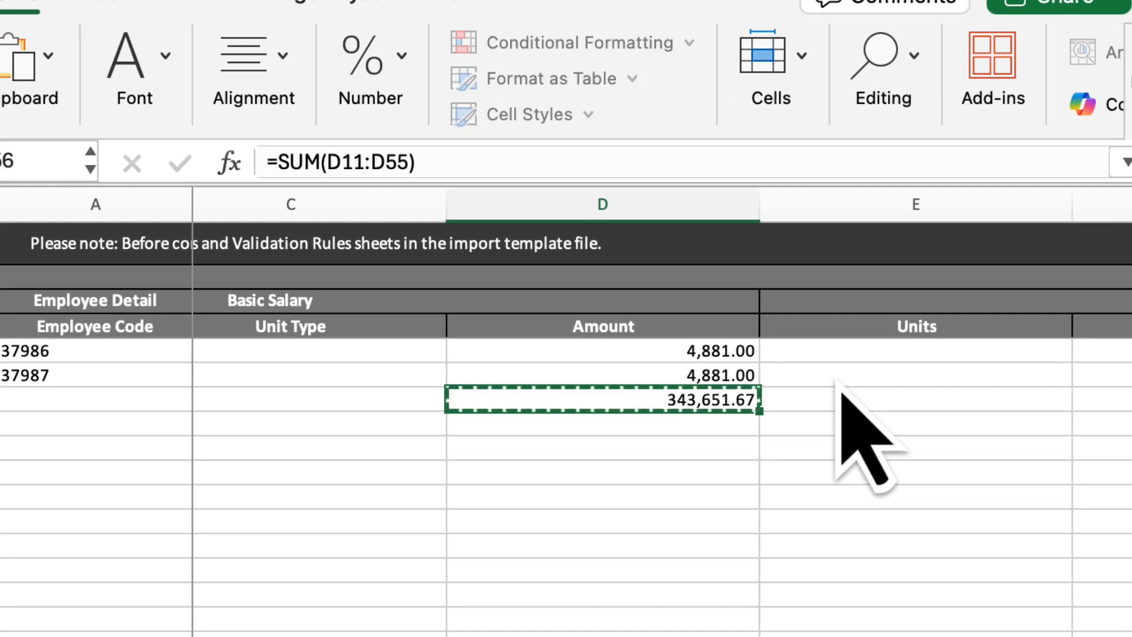
{"action": "key", "text": "Right"}
{"action": "key", "text": "shift+Right"}
{"action": "key", "text": "shift+Right"}
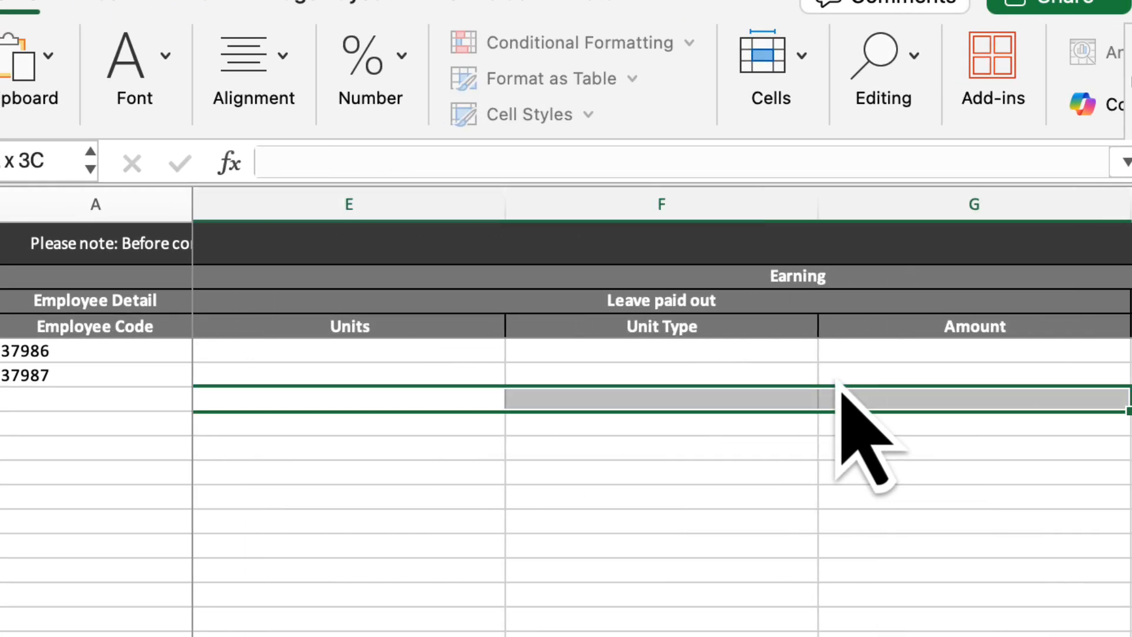
{"action": "key", "text": "shift+Right"}
{"action": "key", "text": "shift+Right"}
{"action": "key", "text": "shift+Right"}
{"action": "key", "text": "shift+Right"}
{"action": "key", "text": "shift+Right"}
{"action": "key", "text": "shift+Right"}
{"action": "key", "text": "shift+Right"}
{"action": "key", "text": "shift+Right"}
{"action": "key", "text": "shift+Right"}
{"action": "key", "text": "shift+Right"}
{"action": "key", "text": "shift+Right"}
{"action": "key", "text": "shift+Right"}
{"action": "key", "text": "shift+Right"}
{"action": "key", "text": "shift+Right"}
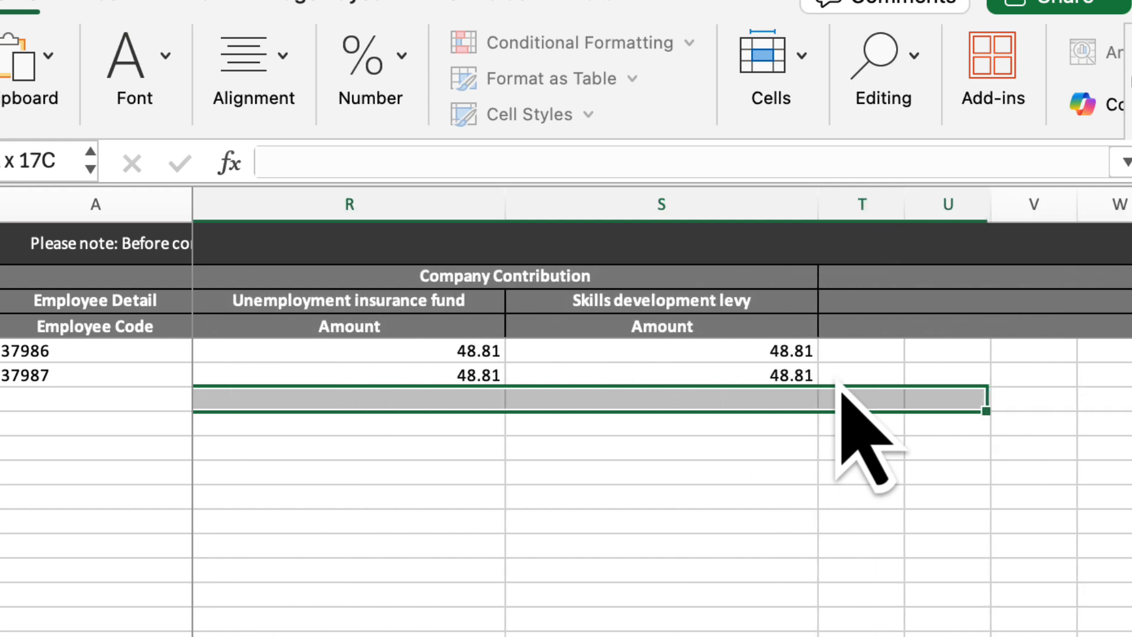
{"action": "key", "text": "shift+Left"}
{"action": "key", "text": "shift+Left"}
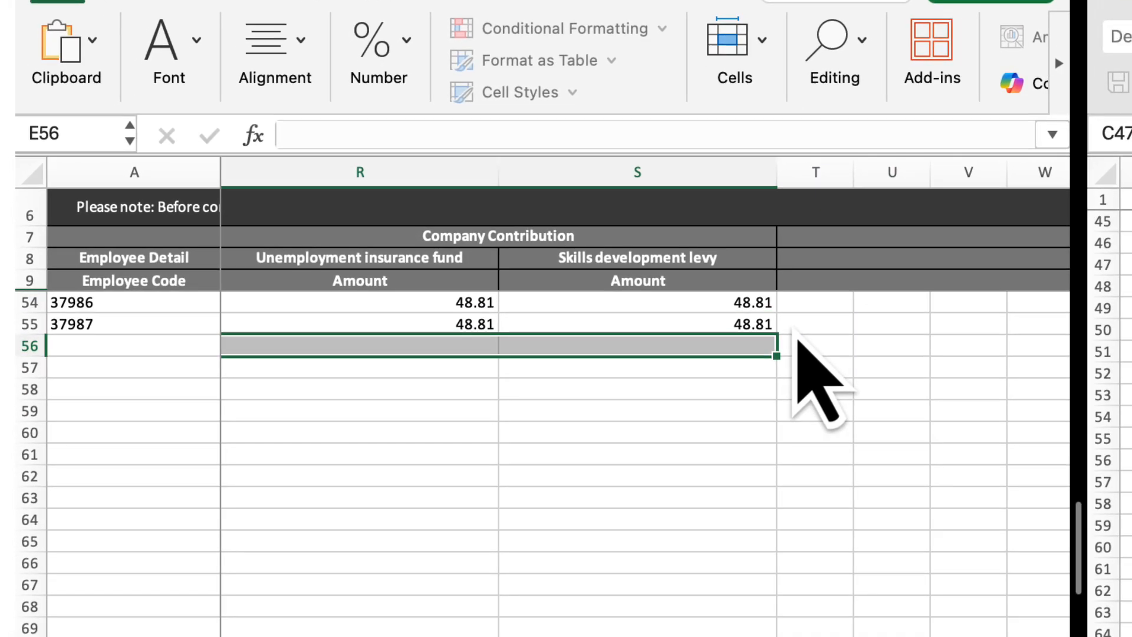
{"action": "key", "text": "super+shift+t"}
- Review the copied column totals in row 56 of Financials, from Skills development levy back to Leave paid out and Commission
{"action": "left_click", "coordinate": [612, 345]}
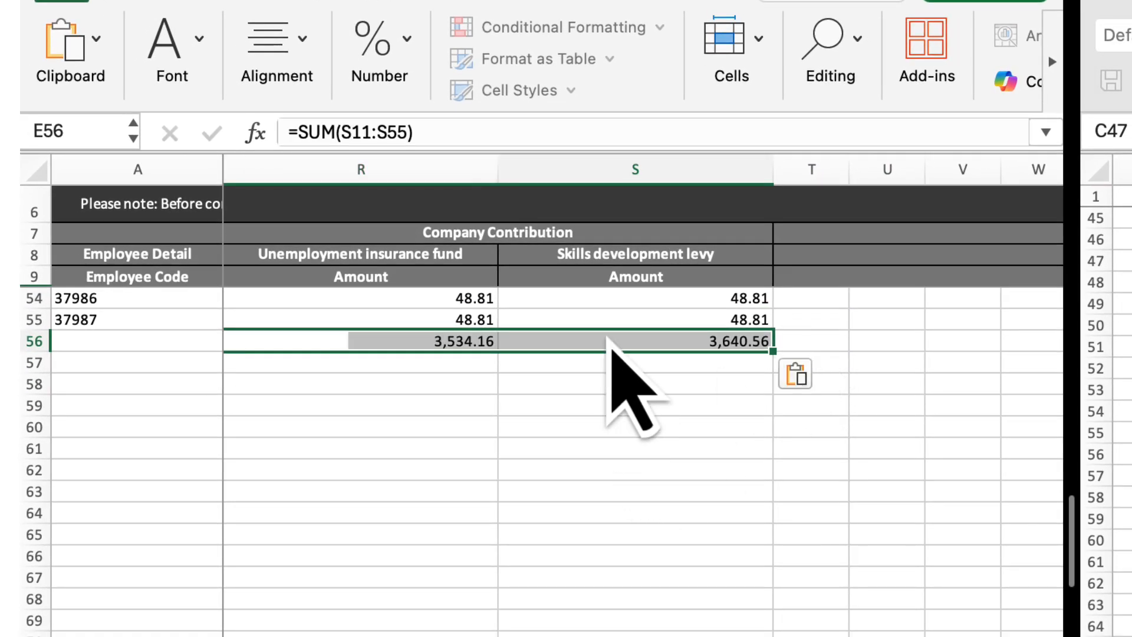
{"action": "key", "text": "Left"}
{"action": "key", "text": "Left"}
{"action": "key", "text": "Left"}
{"action": "key", "text": "Left"}
{"action": "key", "text": "Left"}
{"action": "key", "text": "Left"}
{"action": "key", "text": "Left"}
{"action": "key", "text": "Left"}
{"action": "key", "text": "Left"}
{"action": "key", "text": "Left"}
{"action": "key", "text": "Left"}
{"action": "key", "text": "Left"}
{"action": "key", "text": "Left"}
{"action": "key", "text": "Left"}
{"action": "key", "text": "Left"}
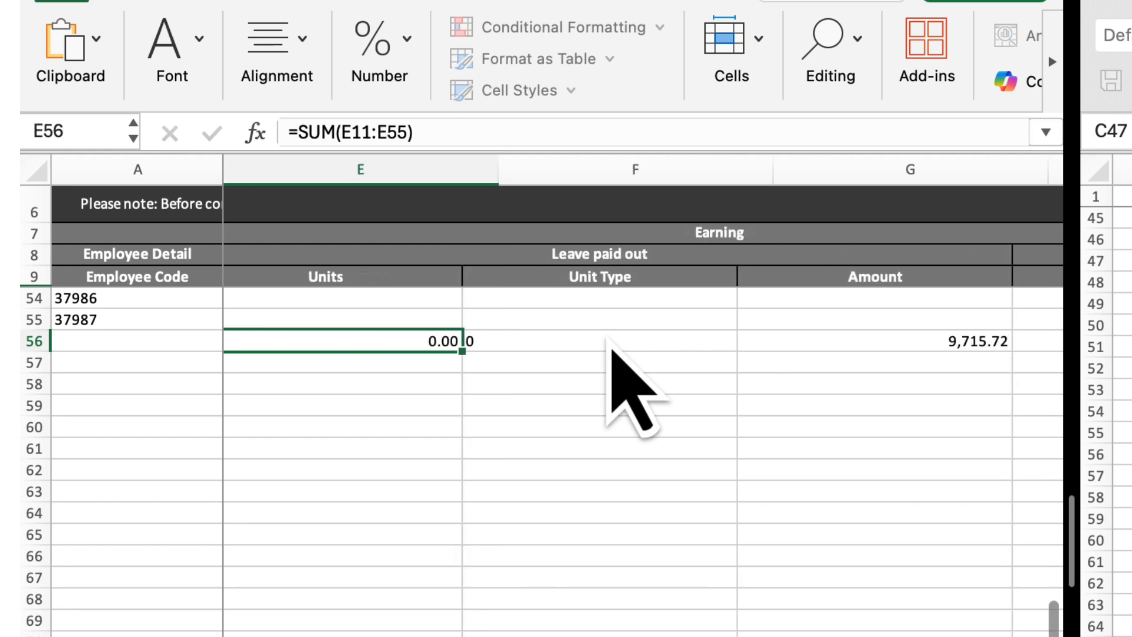
{"action": "key", "text": "Right"}
{"action": "key", "text": "Right"}
{"action": "key", "text": "Right"}
{"action": "key", "text": "Right"}
{"action": "key", "text": "super+v"}
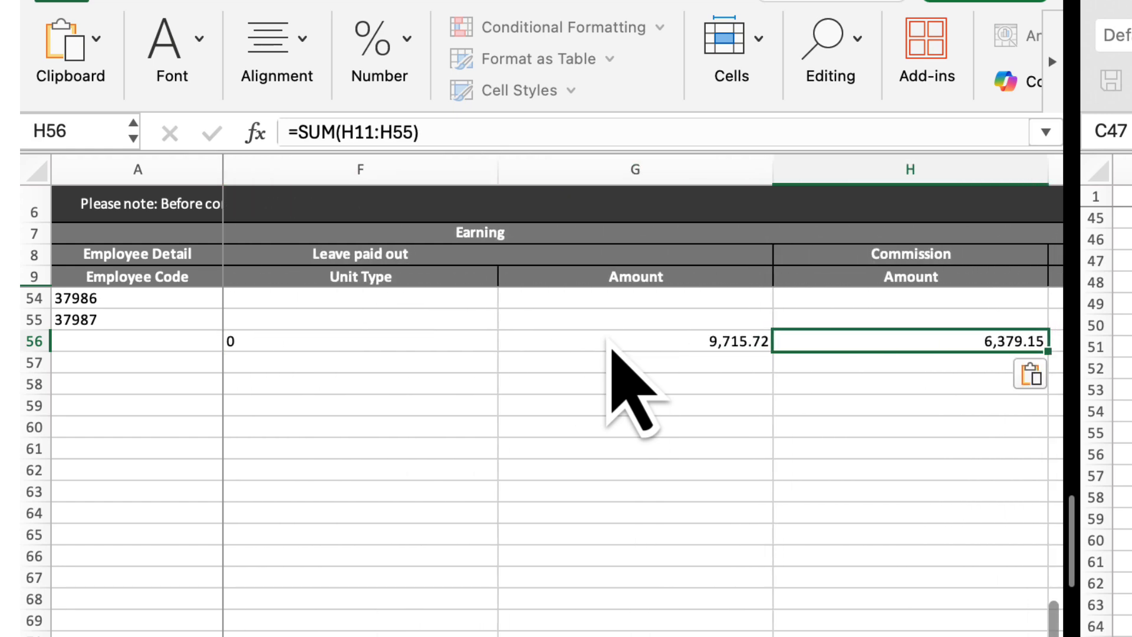
- Compare the Leave paid out Amount total in G56 of Financials with the LEAVE total in AZ47 of the extracted data
{"action": "key", "text": "Left"}
{"action": "left_click", "coordinate": [406, 310]}
{"action": "key", "text": "Right"}
{"action": "key", "text": "Right"}
{"action": "key", "text": "Right"}
{"action": "key", "text": "Right"}
{"action": "key", "text": "Right"}
{"action": "key", "text": "Right"}
{"action": "key", "text": "Right"}
{"action": "key", "text": "Right"}
{"action": "key", "text": "Right"}
{"action": "key", "text": "Right"}
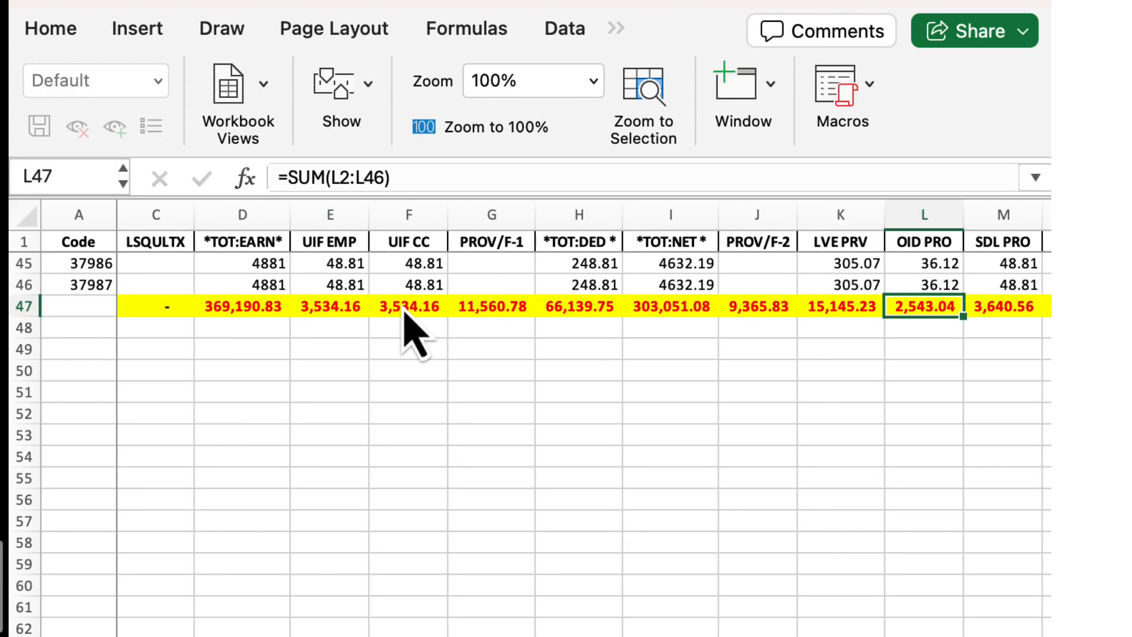
{"action": "key", "text": "Right"}
{"action": "key", "text": "Right"}
{"action": "key", "text": "Right"}
{"action": "key", "text": "Right"}
{"action": "key", "text": "Right"}
{"action": "key", "text": "Right"}
{"action": "key", "text": "Right"}
{"action": "key", "text": "Right"}
{"action": "key", "text": "Right"}
{"action": "key", "text": "Right"}
{"action": "key", "text": "Right"}
{"action": "key", "text": "Right"}
{"action": "key", "text": "Right"}
{"action": "key", "text": "Right"}
{"action": "key", "text": "Right"}
{"action": "key", "text": "Right"}
{"action": "key", "text": "Right"}
{"action": "key", "text": "Right"}
{"action": "key", "text": "Right"}
{"action": "key", "text": "Right"}
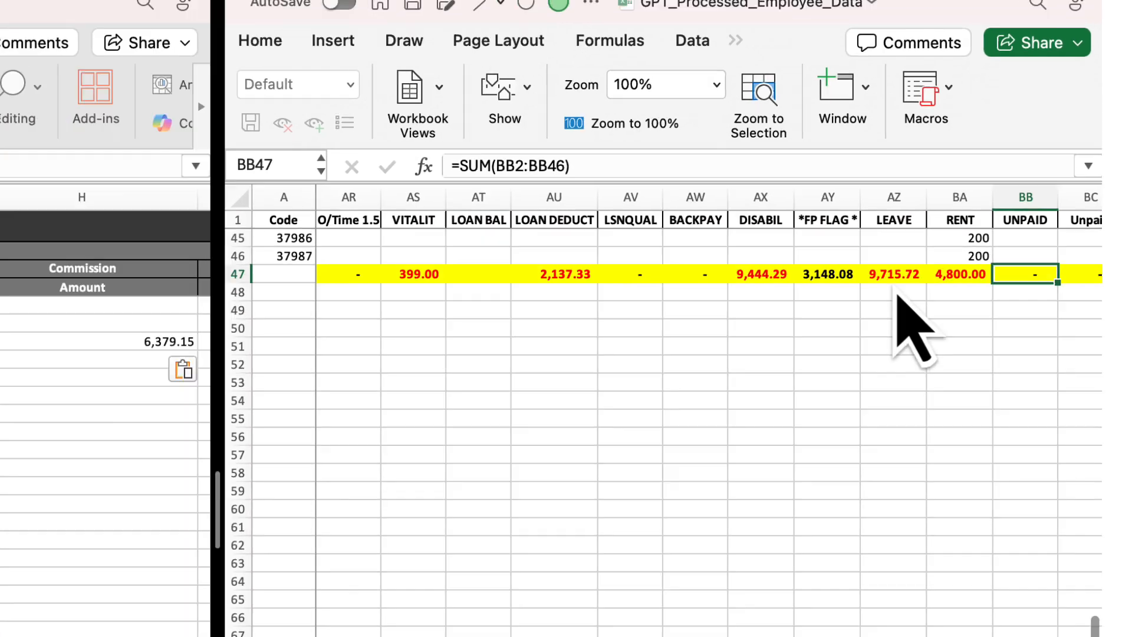
{"action": "key", "text": "Left"}
{"action": "key", "text": "Left"}
{"action": "key", "text": "Right"}
{"action": "key", "text": "Right"}
{"action": "key", "text": "Right"}
{"action": "key", "text": "Right"}
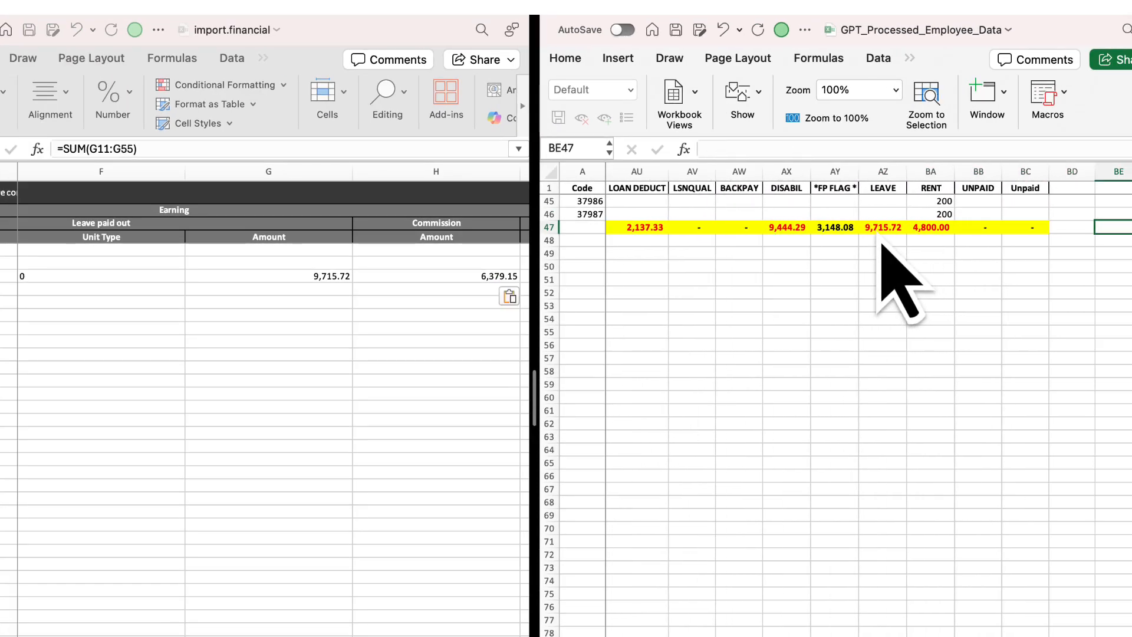
{"action": "key", "text": "Left"}
{"action": "key", "text": "Left"}
{"action": "key", "text": "Left"}
{"action": "key", "text": "Left"}
{"action": "key", "text": "Left"}
{"action": "left_click", "coordinate": [314, 289]}
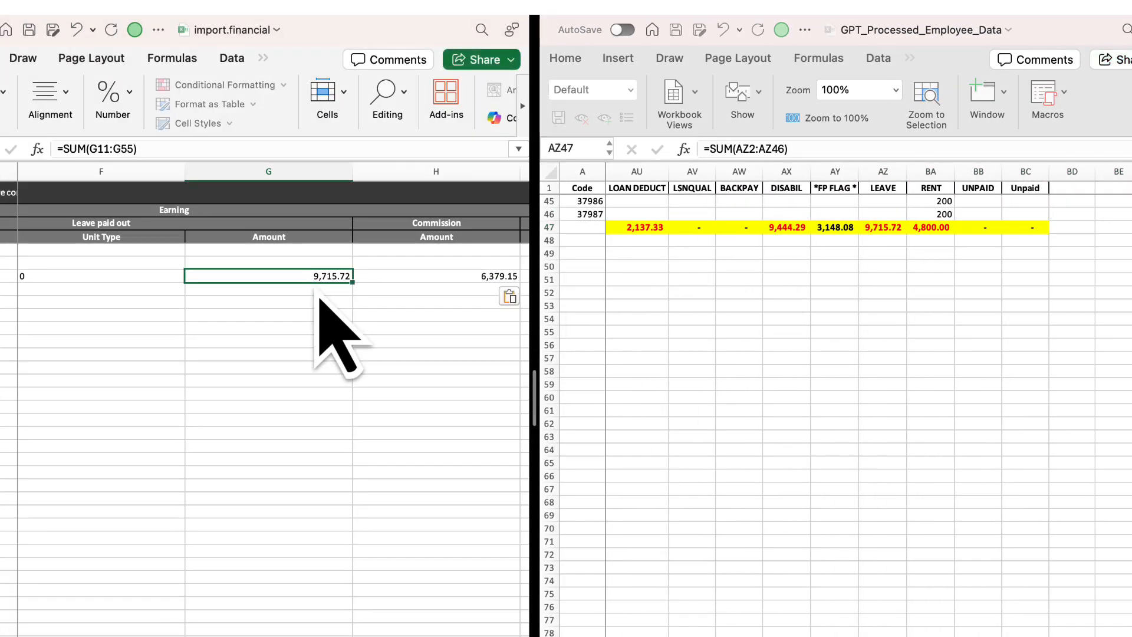
- Compare the Commission total in H56 of Financials with the COMMISS total in AQ47 of the extracted data
{"action": "key", "text": "Right"}
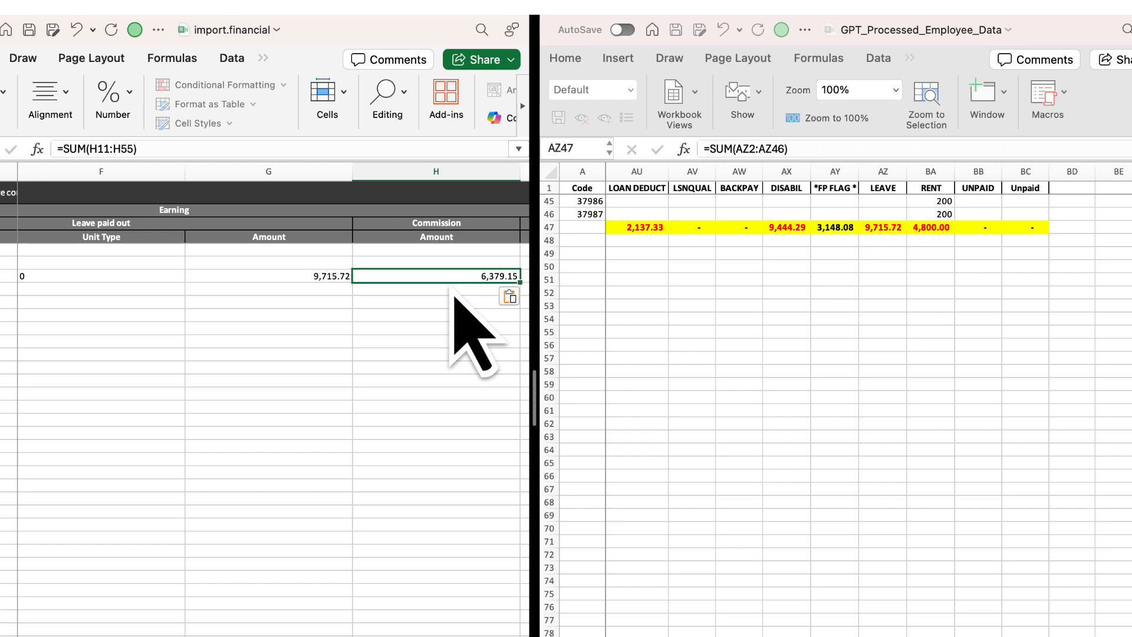
{"action": "key", "text": "Right"}
{"action": "key", "text": "Right"}
{"action": "left_click", "coordinate": [648, 227]}
{"action": "key", "text": "Left"}
{"action": "key", "text": "Left"}
{"action": "key", "text": "Left"}
{"action": "key", "text": "Left"}
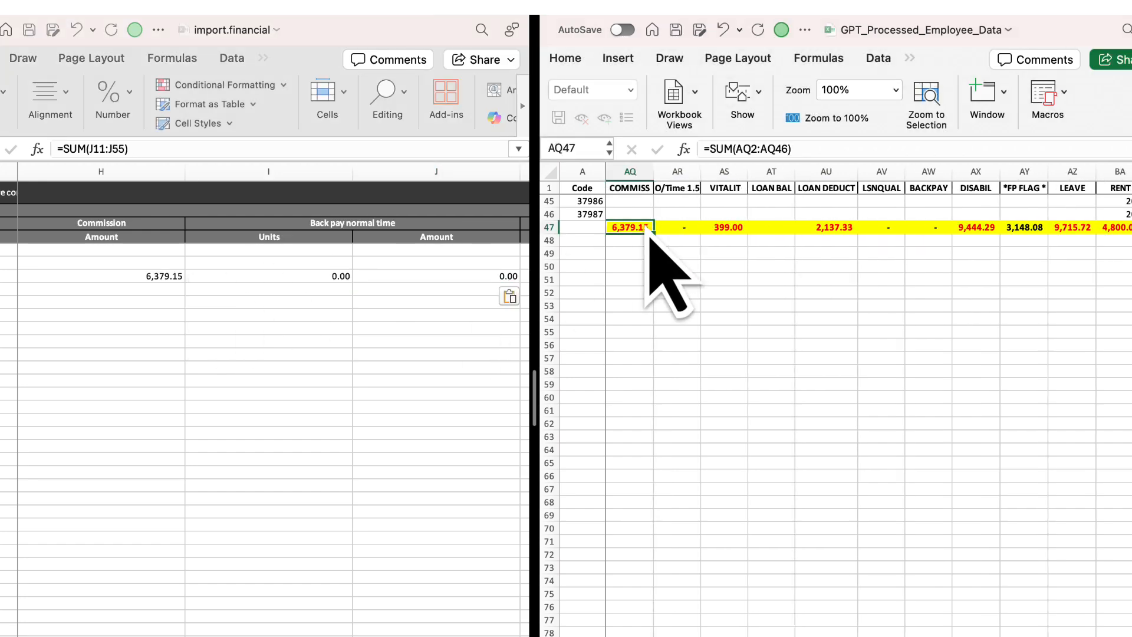
{"action": "scroll", "coordinate": [708, 253], "scroll_direction": "left", "scroll_amount": 1}
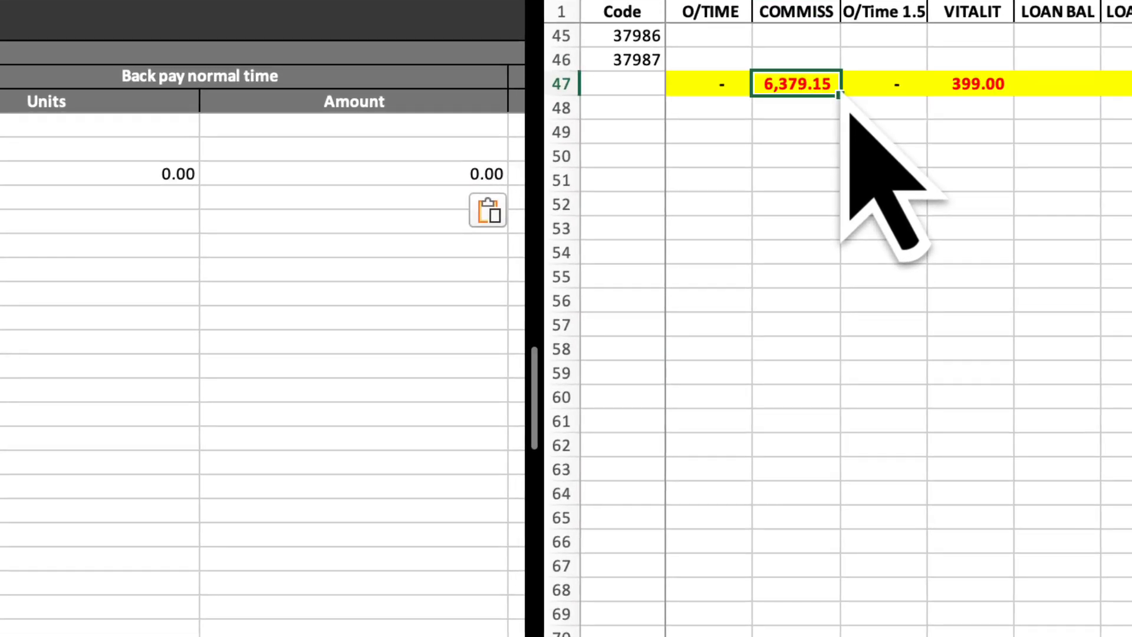
- Check the Back pay normal time, Disability and Tax totals in row 56 of Financials against the extracted data totals
{"action": "key", "text": "super+grave"}
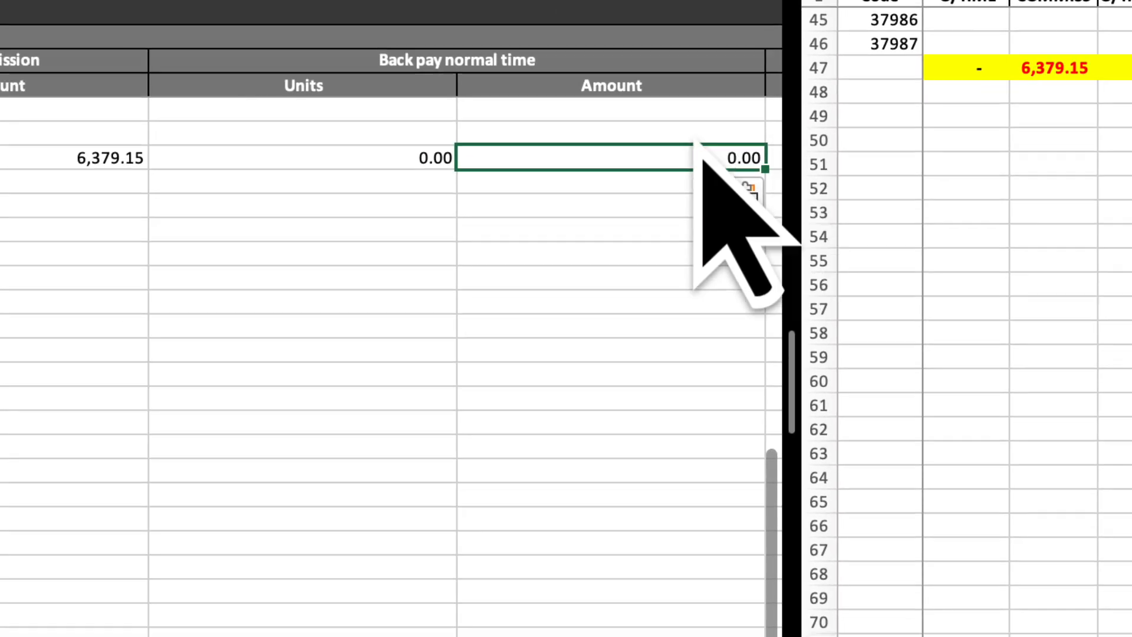
{"action": "key", "text": "Right"}
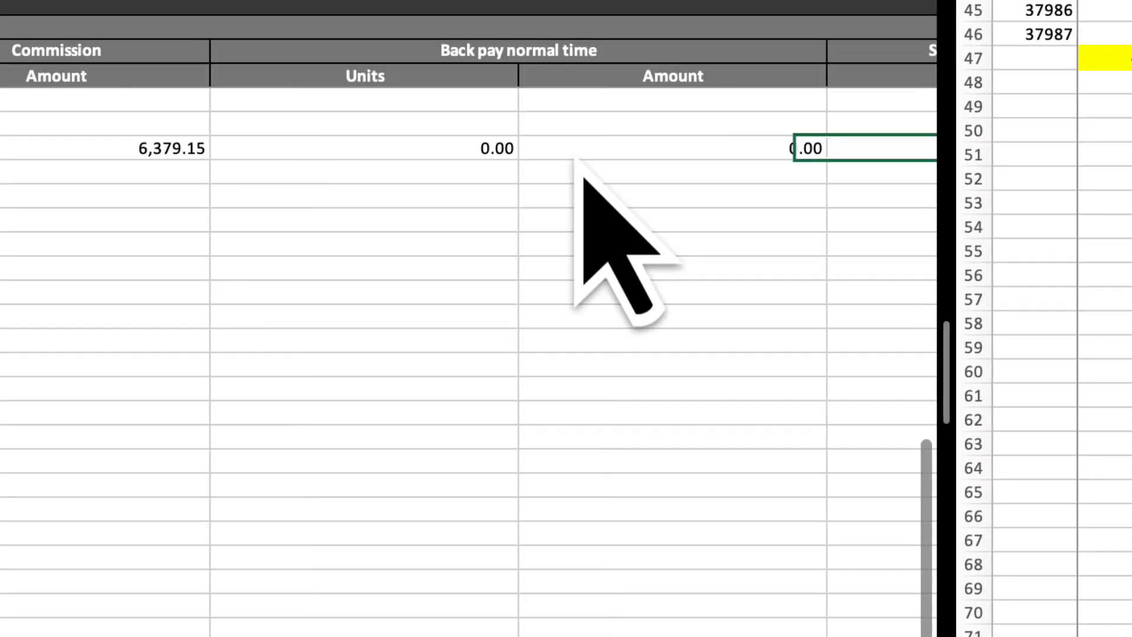
{"action": "key", "text": "Right"}
{"action": "type", "text": "14,723.11"}
{"action": "key", "text": "super+grave"}
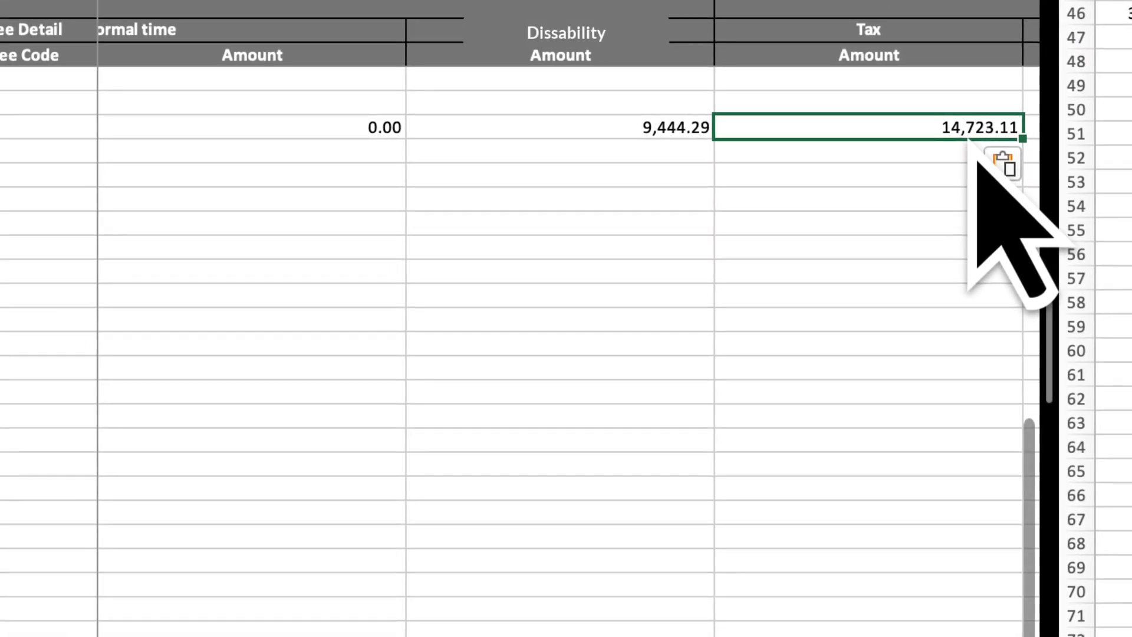
- Check the Deduction Unemployment insurance fund and Advance totals in row 56 of Financials against the extracted data totals
{"action": "key", "text": "super+grave"}
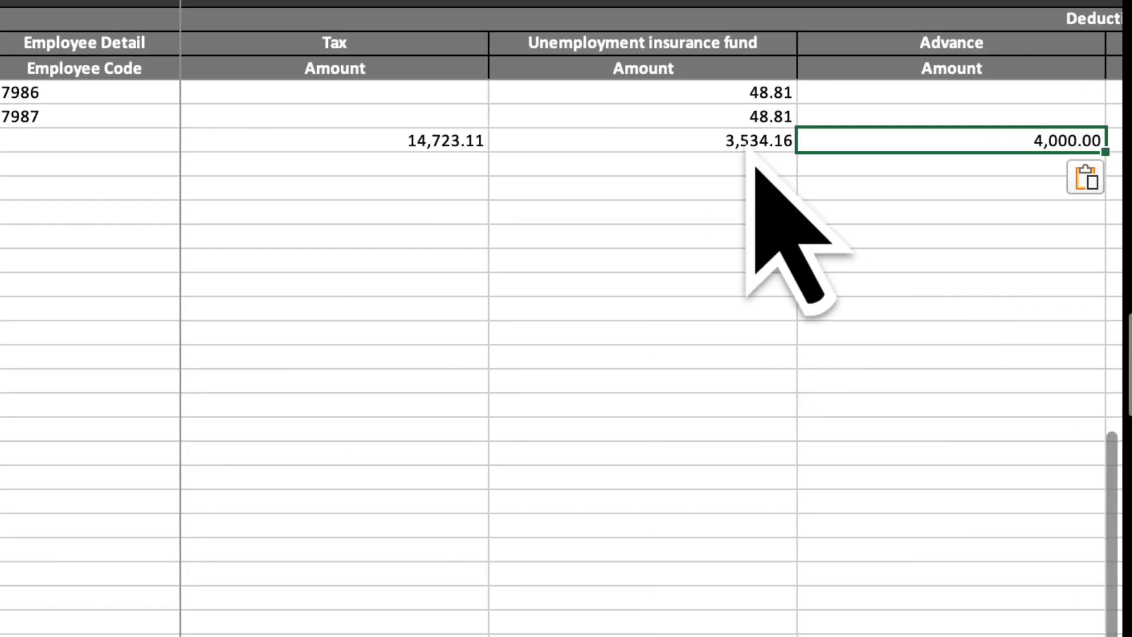
{"action": "left_click", "coordinate": [748, 150]}
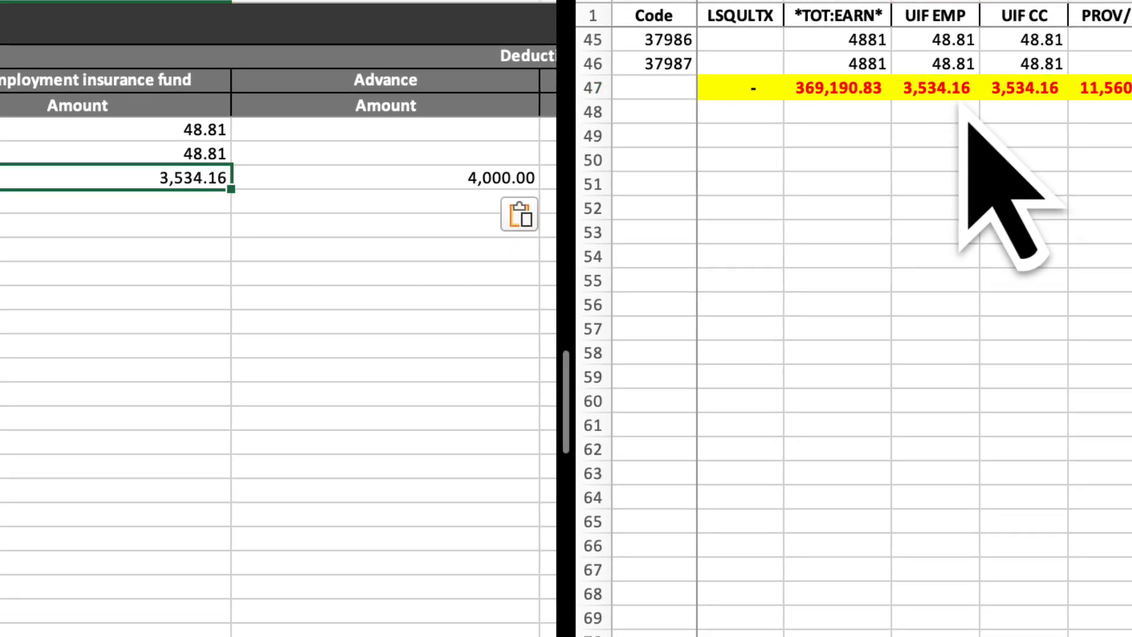
{"action": "key", "text": "Right"}
{"action": "key", "text": "Right"}
{"action": "type", "text": "7,686.70"}
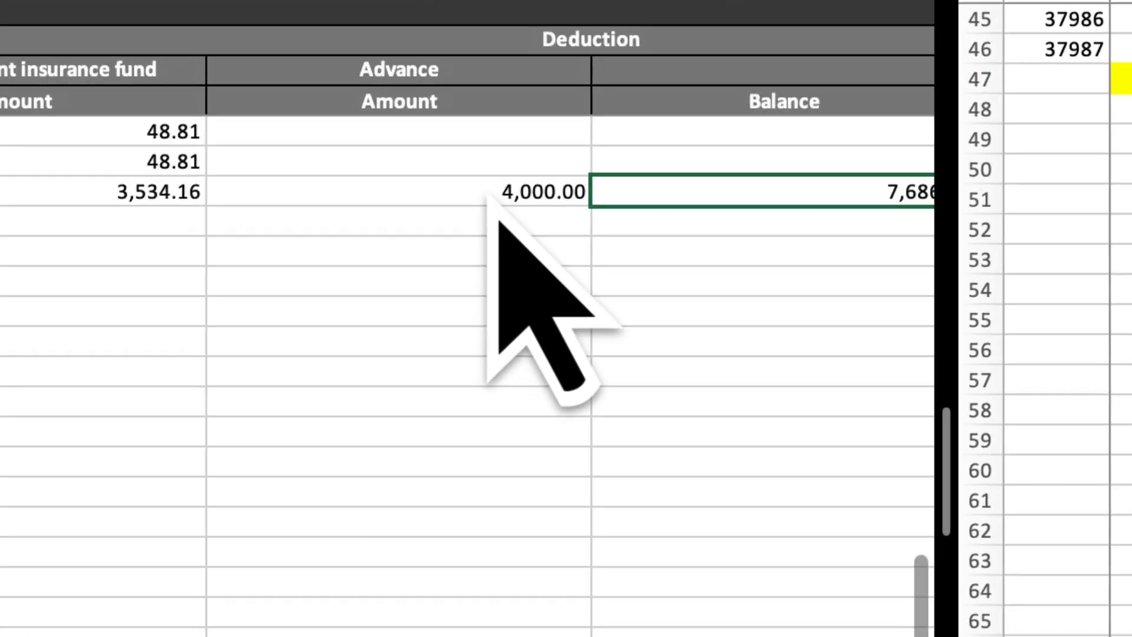
{"action": "left_click", "coordinate": [605, 223]}
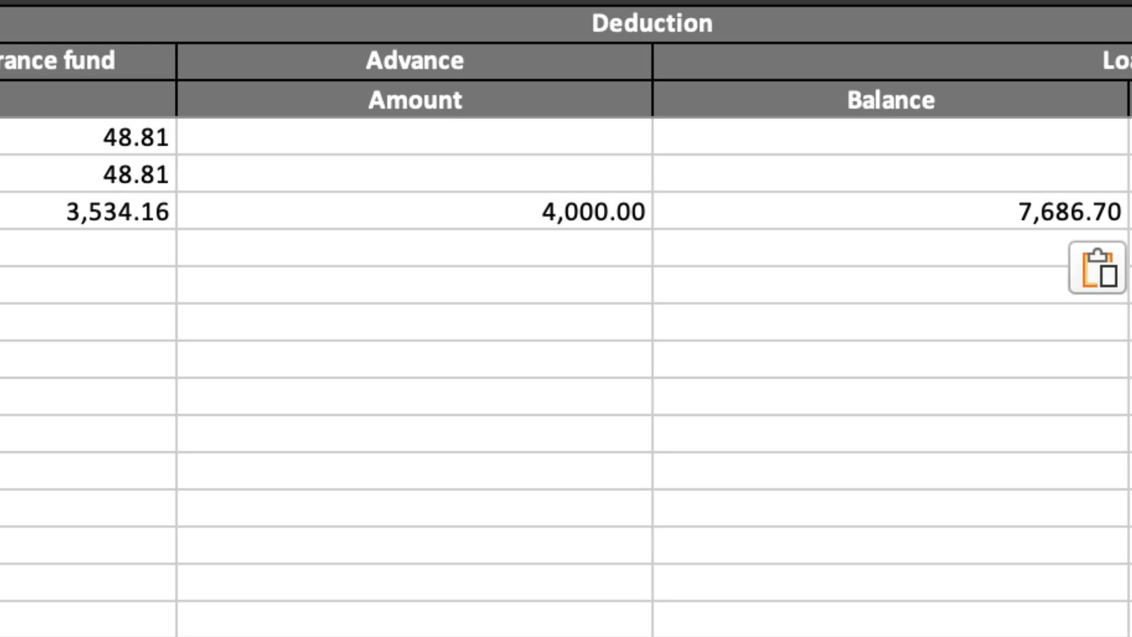
{"action": "scroll", "coordinate": [808, 253], "scroll_direction": "left", "scroll_amount": 5}
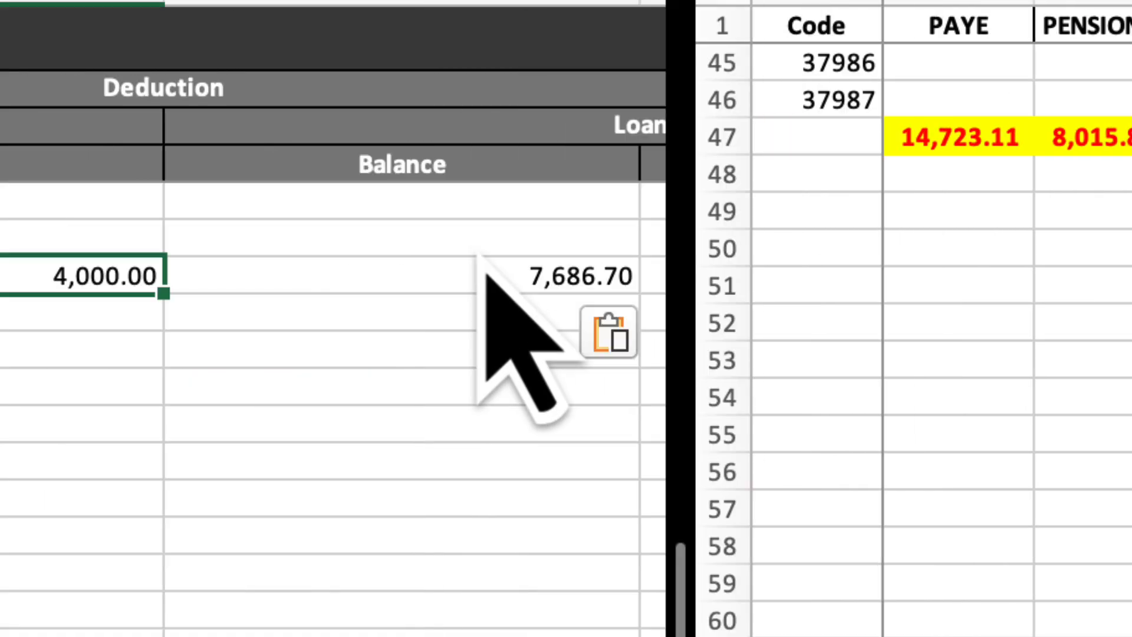
- Copy the VITALIT total formula in row 47 of the payroll sheet into the LOAN BAL column to total the loan balances
{"action": "left_click", "coordinate": [485, 272]}
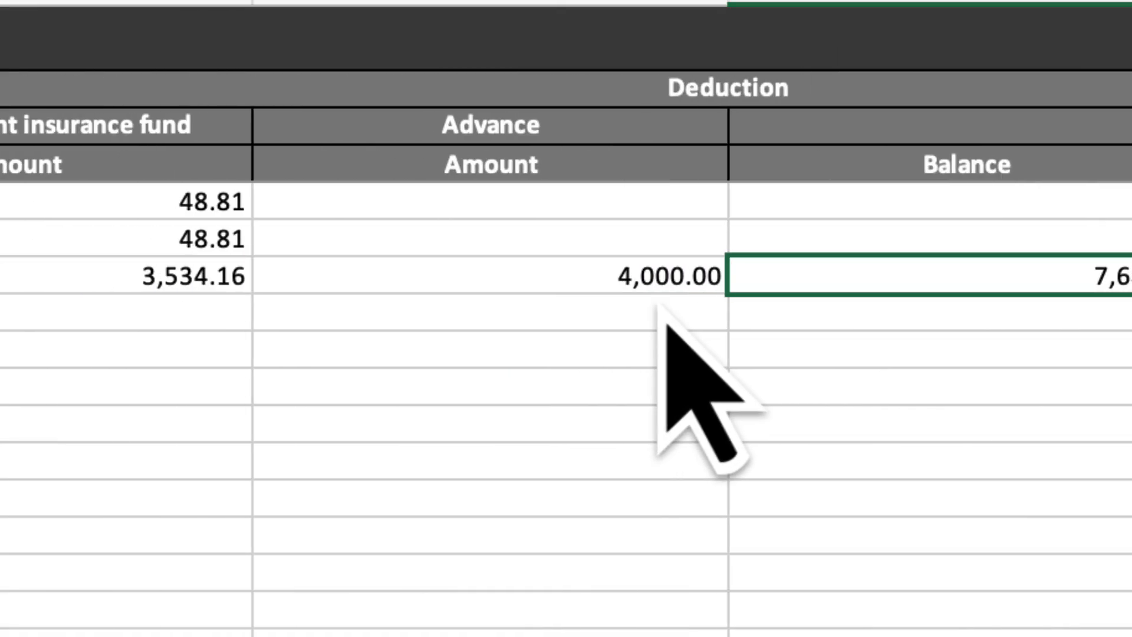
{"action": "scroll", "coordinate": [660, 309], "scroll_direction": "right", "scroll_amount": 4}
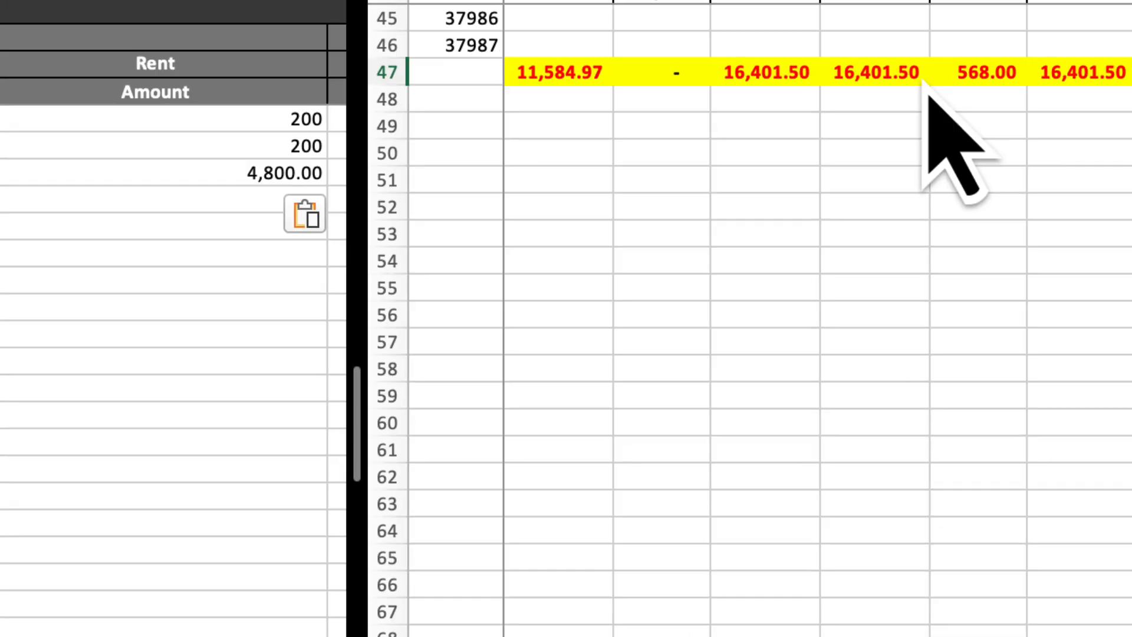
{"action": "key", "text": "Right"}
{"action": "key", "text": "Right"}
{"action": "key", "text": "Right"}
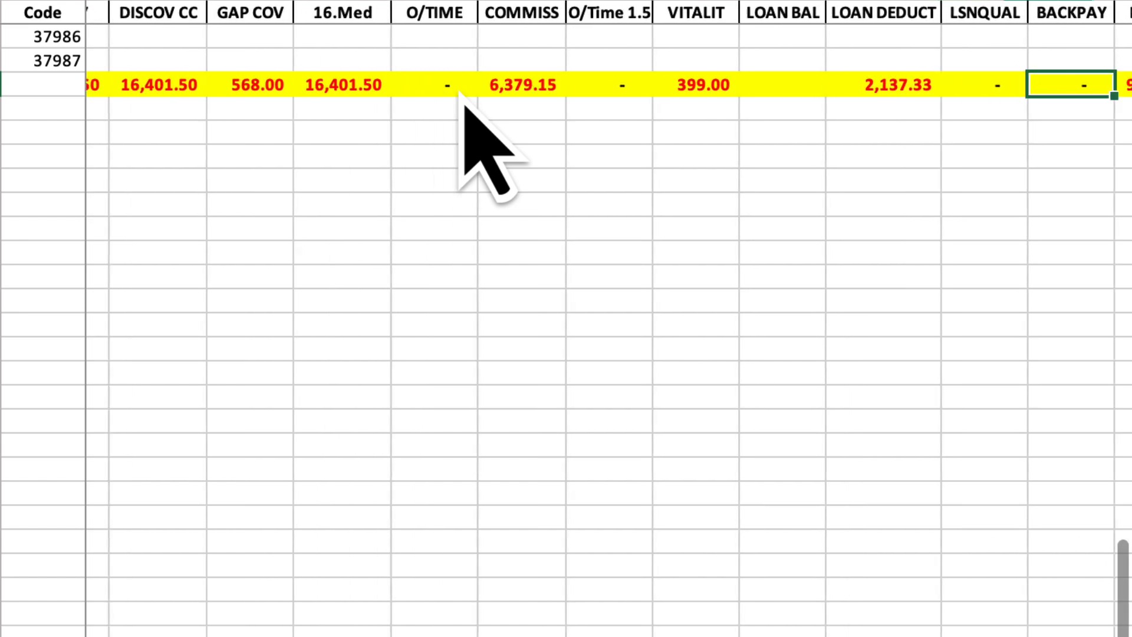
{"action": "key", "text": "Left"}
{"action": "key", "text": "Left"}
{"action": "key", "text": "Left"}
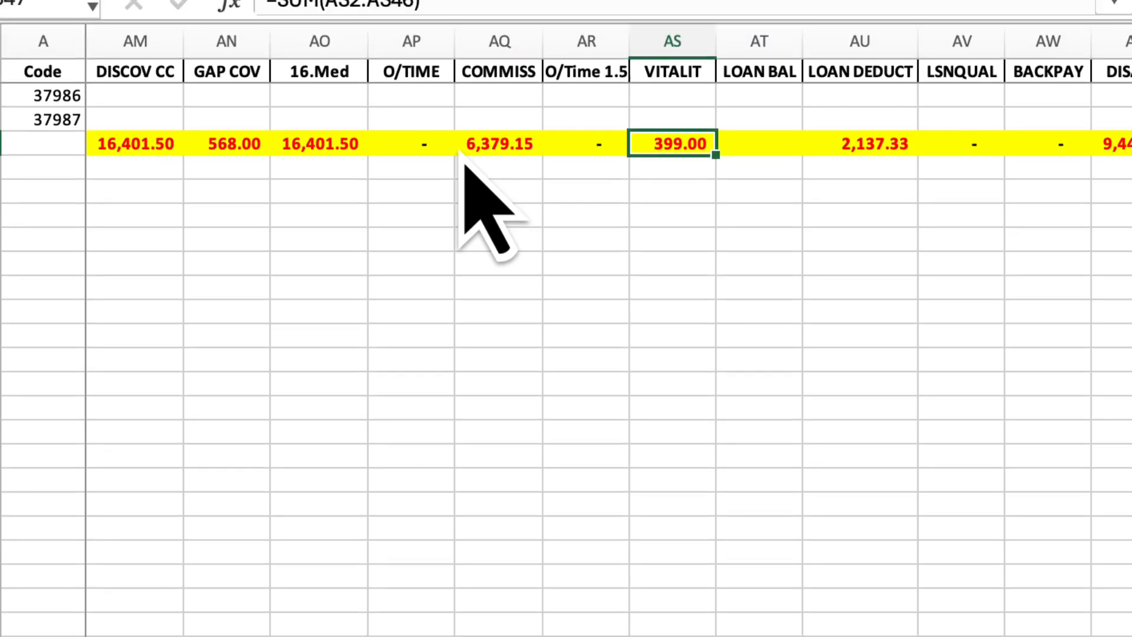
{"action": "key", "text": "ctrl+c"}
{"action": "key", "text": "Right"}
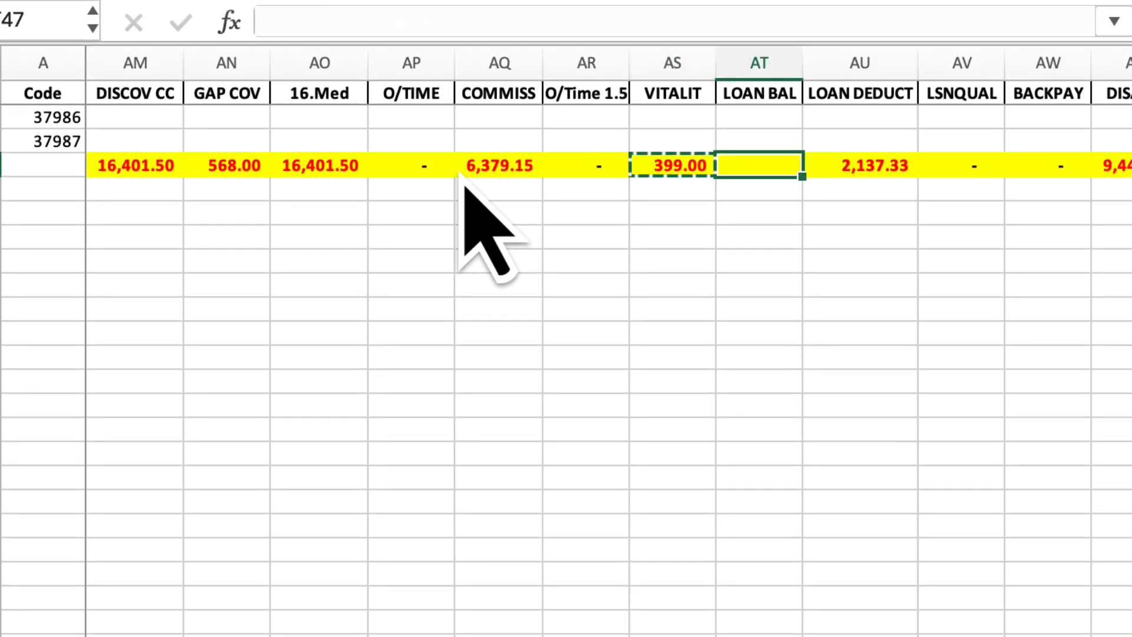
{"action": "key", "text": "ctrl+v"}
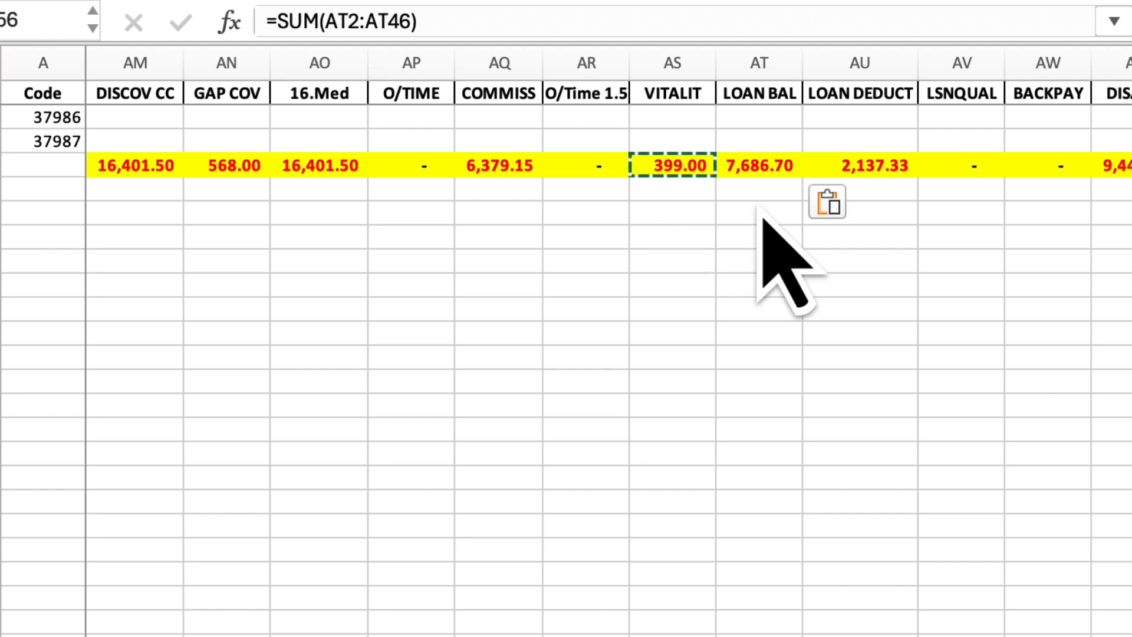
- Compare the loan balance, loan amount and rent totals in row 56 of the import sheet with the payroll sheet's totals in row 47
{"action": "left_click", "coordinate": [872, 174]}
{"action": "key", "text": "super+Tab"}
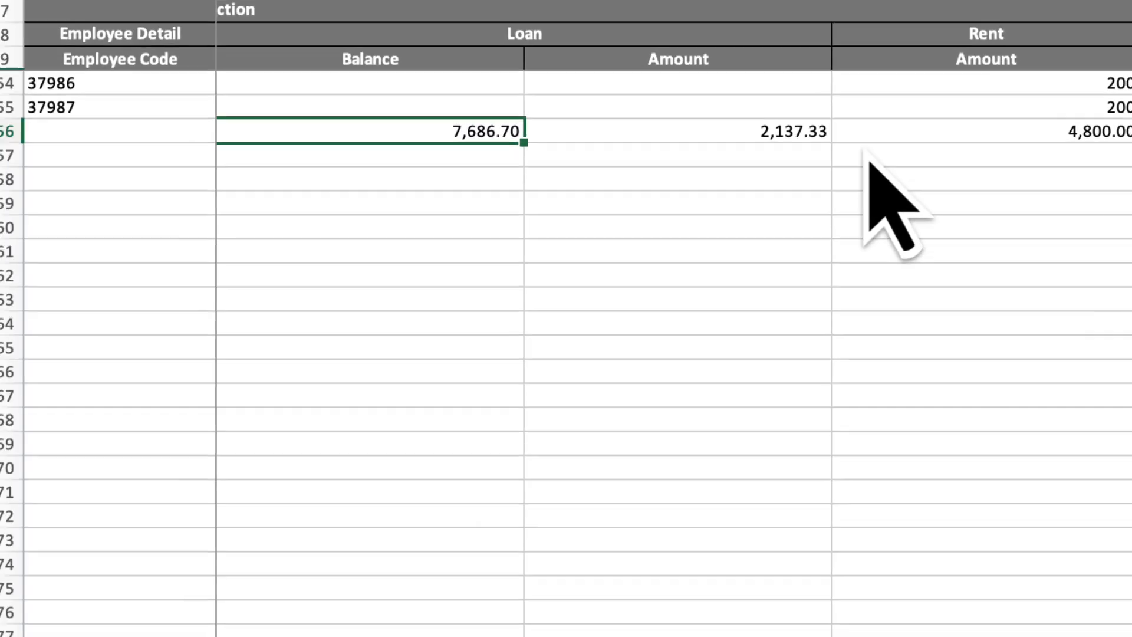
{"action": "key", "text": "Right"}
{"action": "key", "text": "Right"}
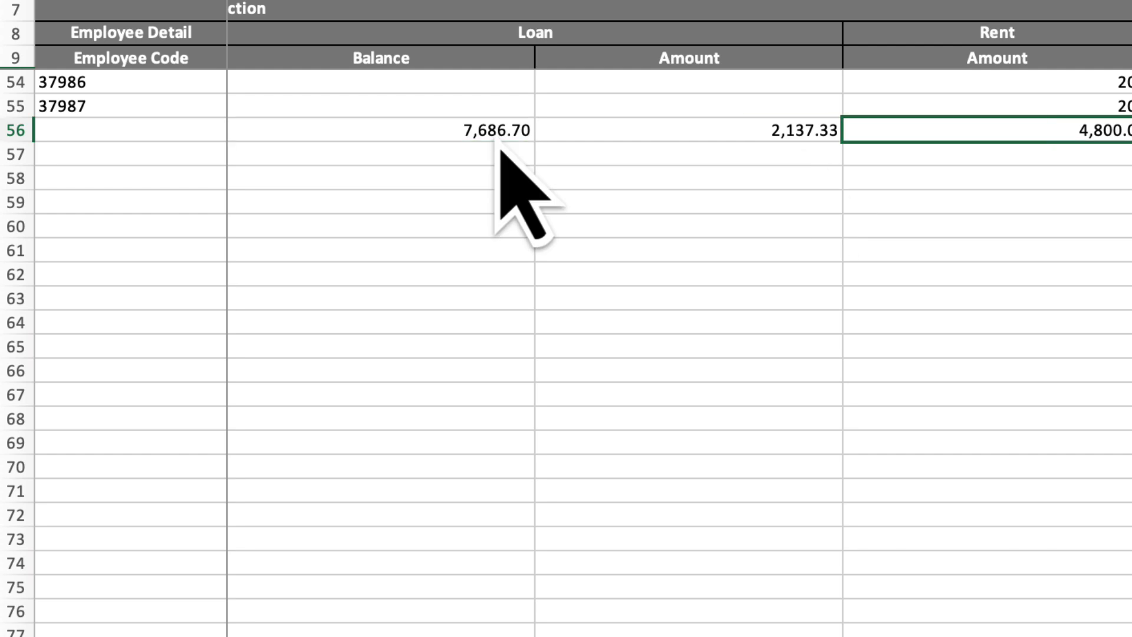
{"action": "key", "text": "Right"}
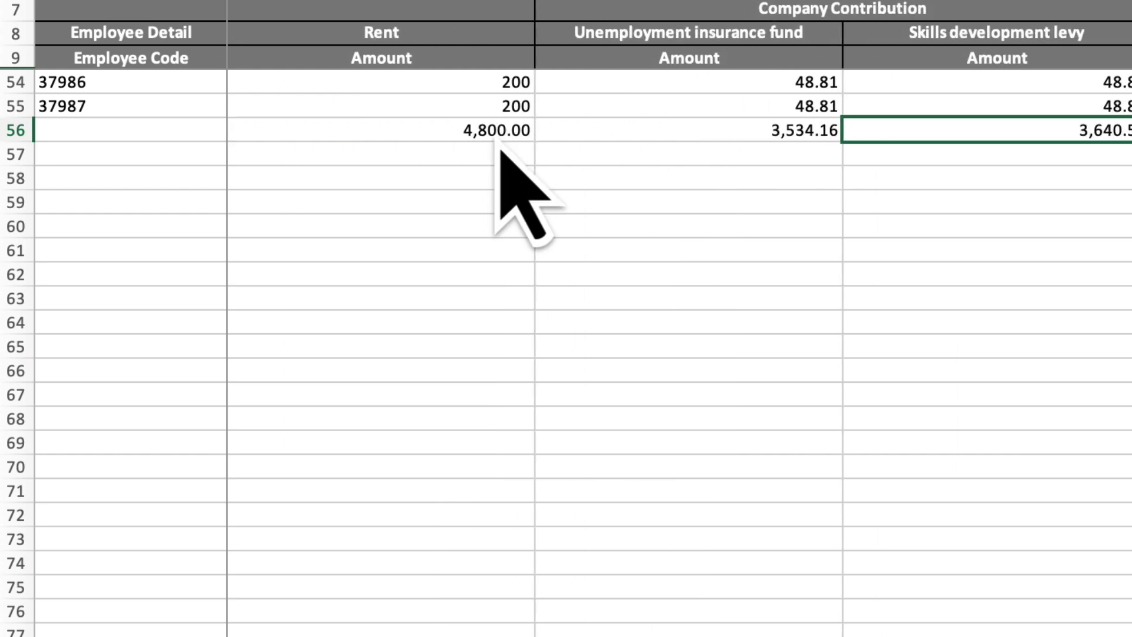
{"action": "key", "text": "Left"}
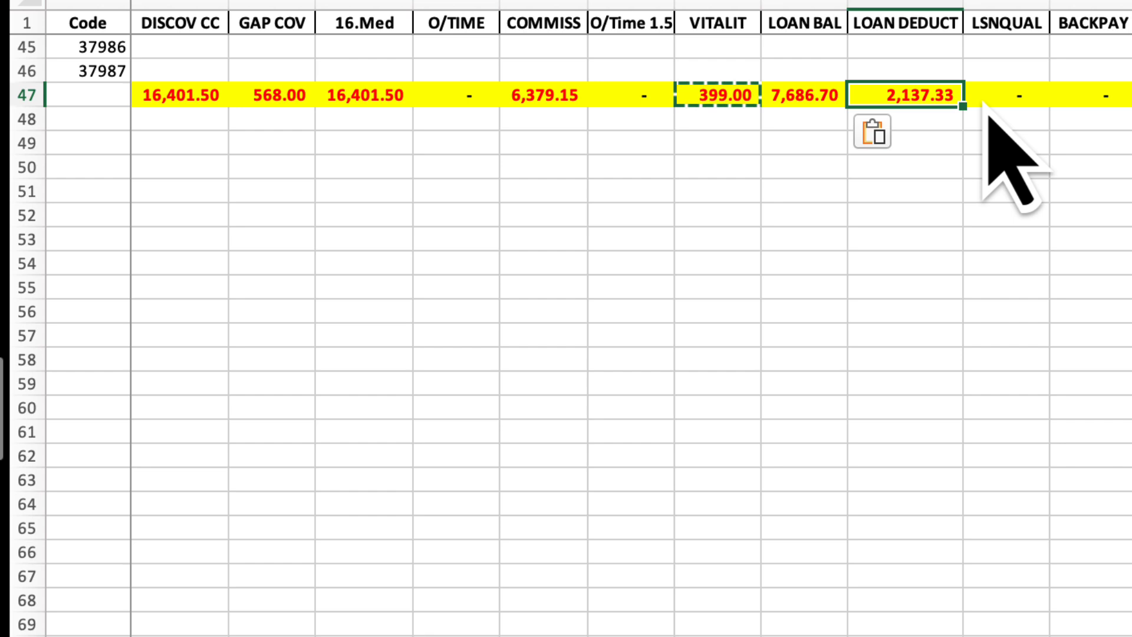
{"action": "key", "text": "Right"}
{"action": "key", "text": "Right"}
{"action": "key", "text": "Right"}
{"action": "key", "text": "Right"}
{"action": "key", "text": "Right"}
{"action": "key", "text": "Right"}
{"action": "key", "text": "Right"}
{"action": "key", "text": "Right"}
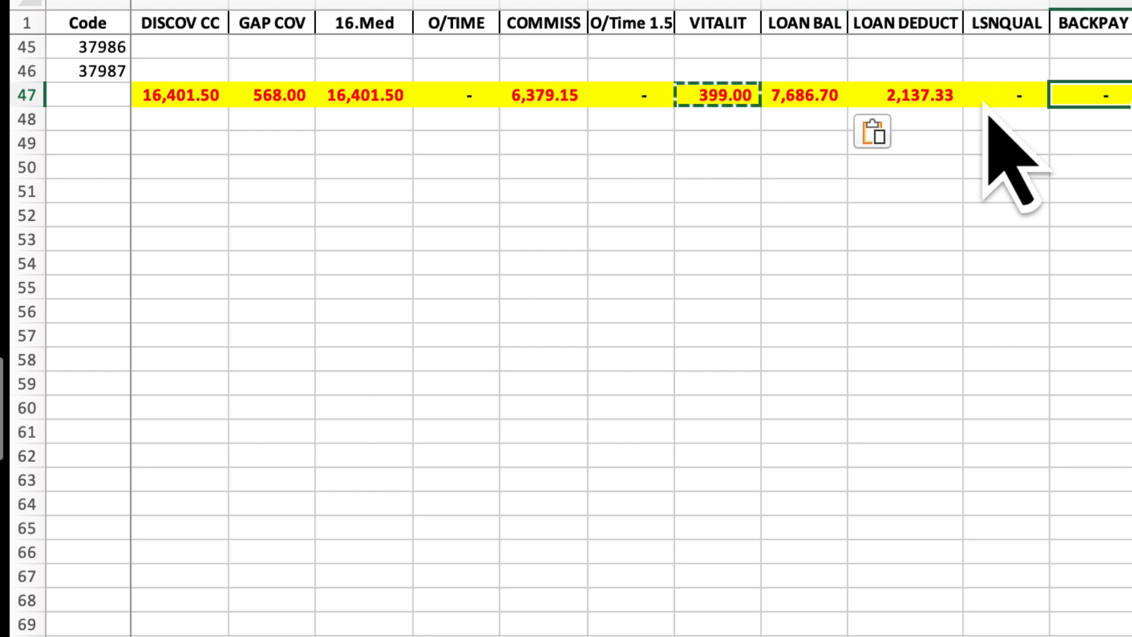
{"action": "key", "text": "Right"}
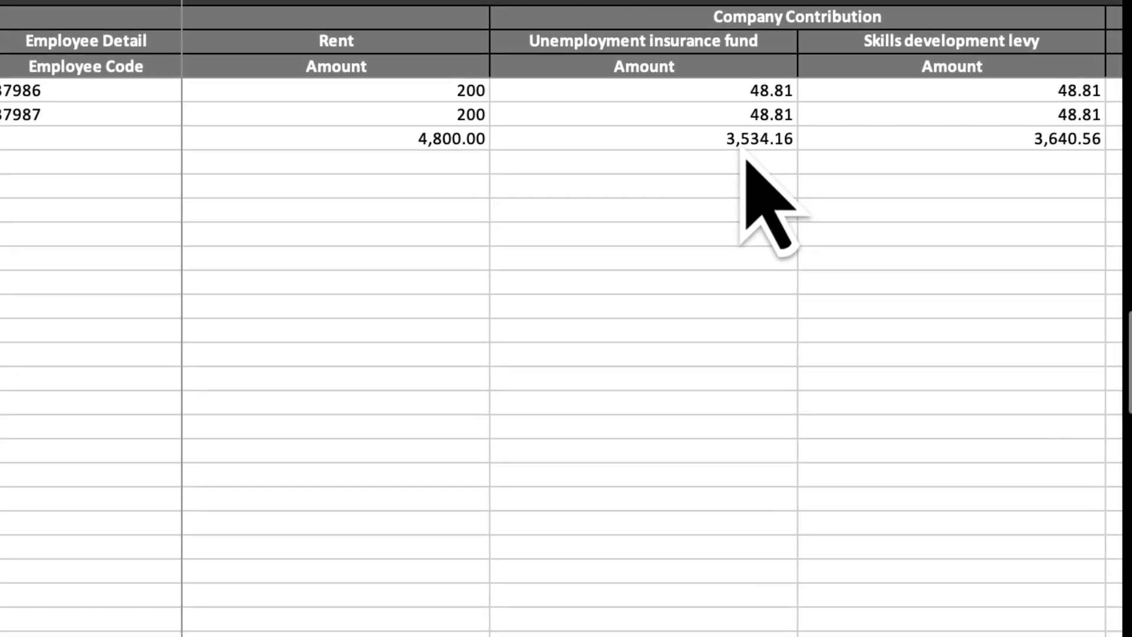
- Compare the company contribution totals for unemployment insurance fund and skills development levy between the import sheet and the payroll sheet
{"action": "key", "text": "Right"}
{"action": "key", "text": "Right"}
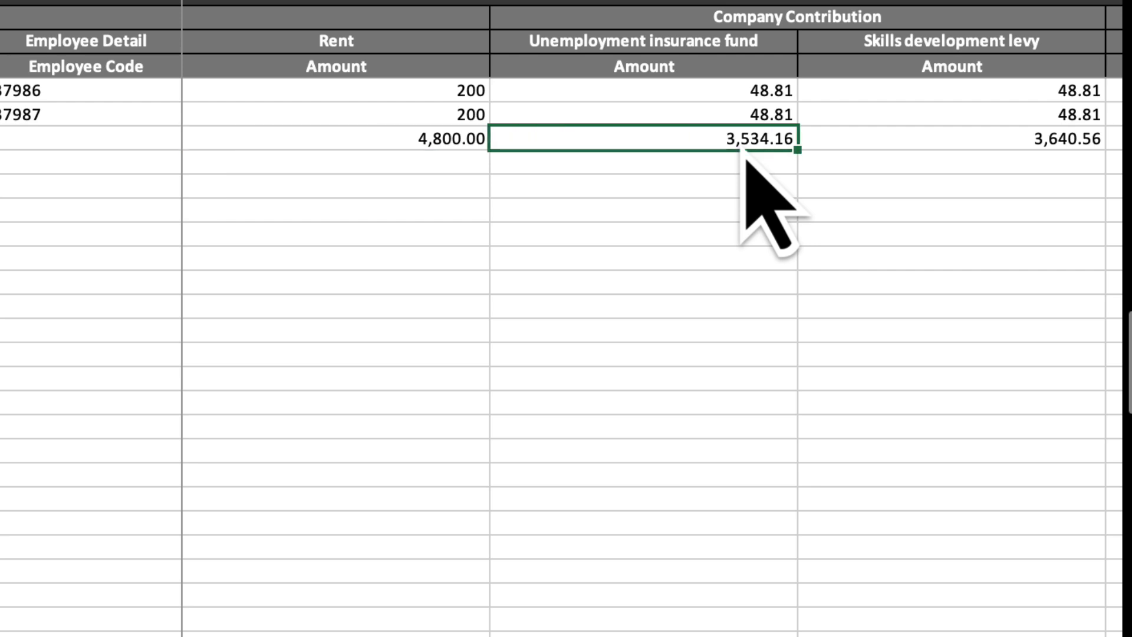
{"action": "key", "text": "super+grave"}
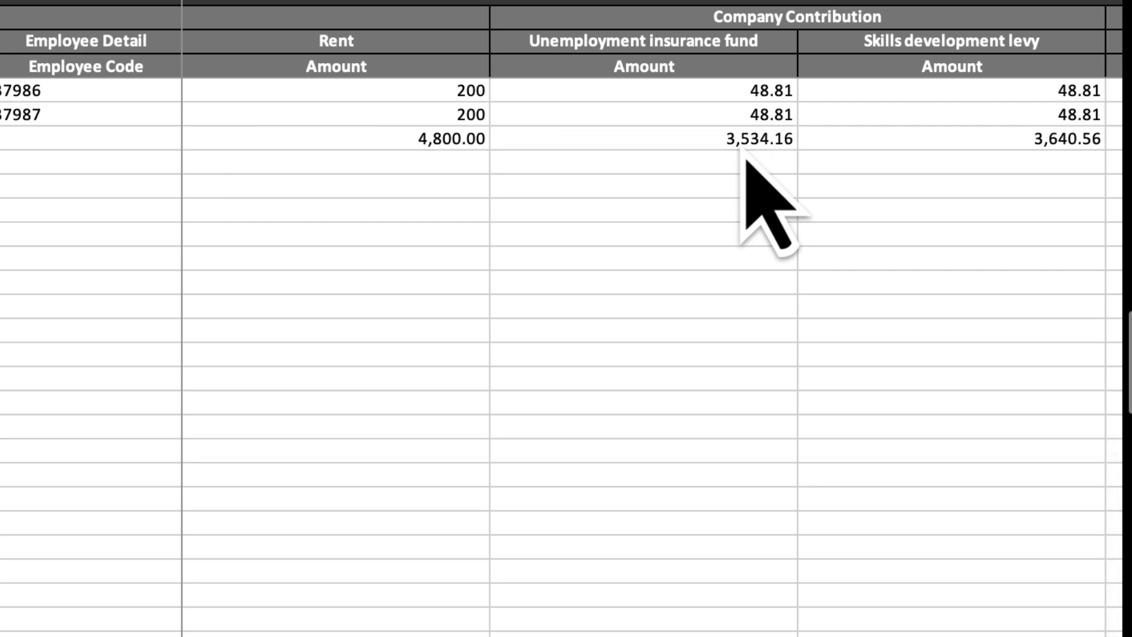
{"action": "key", "text": "Right"}
{"action": "key", "text": "Right"}
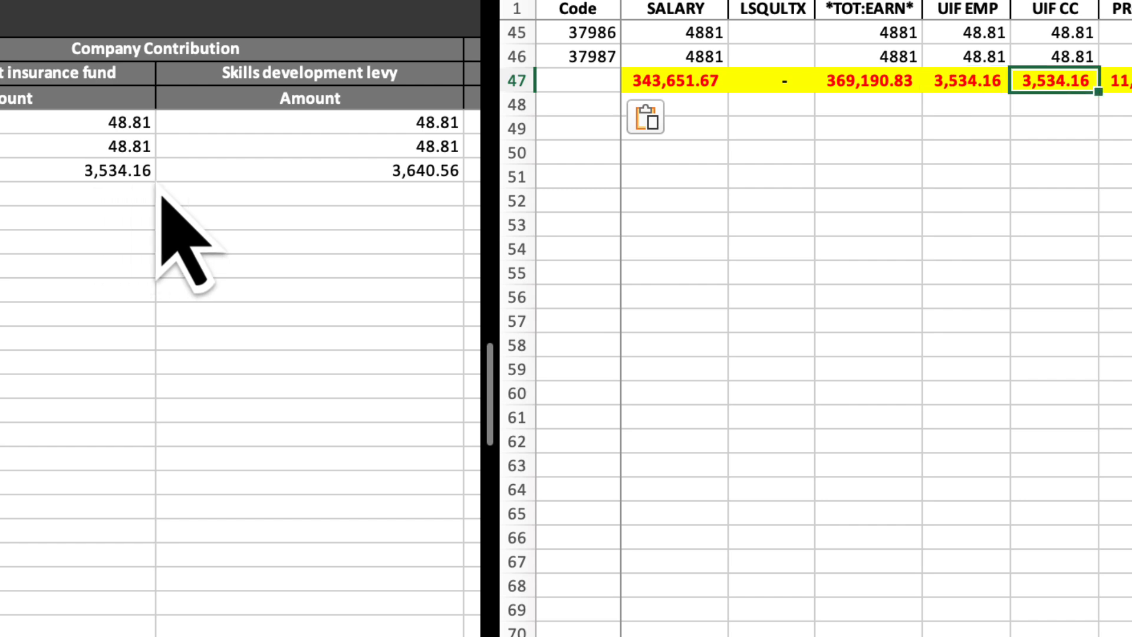
{"action": "key", "text": "Right"}
{"action": "key", "text": "Right"}
{"action": "key", "text": "Right"}
{"action": "key", "text": "Right"}
{"action": "key", "text": "Right"}
{"action": "key", "text": "Right"}
{"action": "key", "text": "Right"}
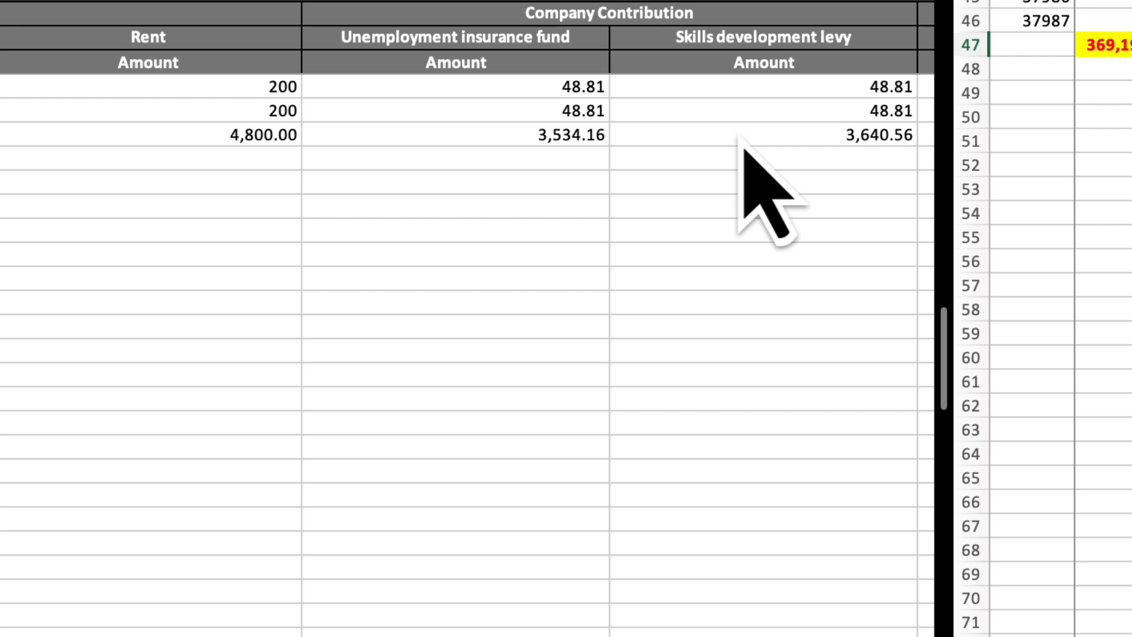
{"action": "left_click", "coordinate": [740, 137]}
{"action": "key", "text": "Right"}
{"action": "key", "text": "Right"}
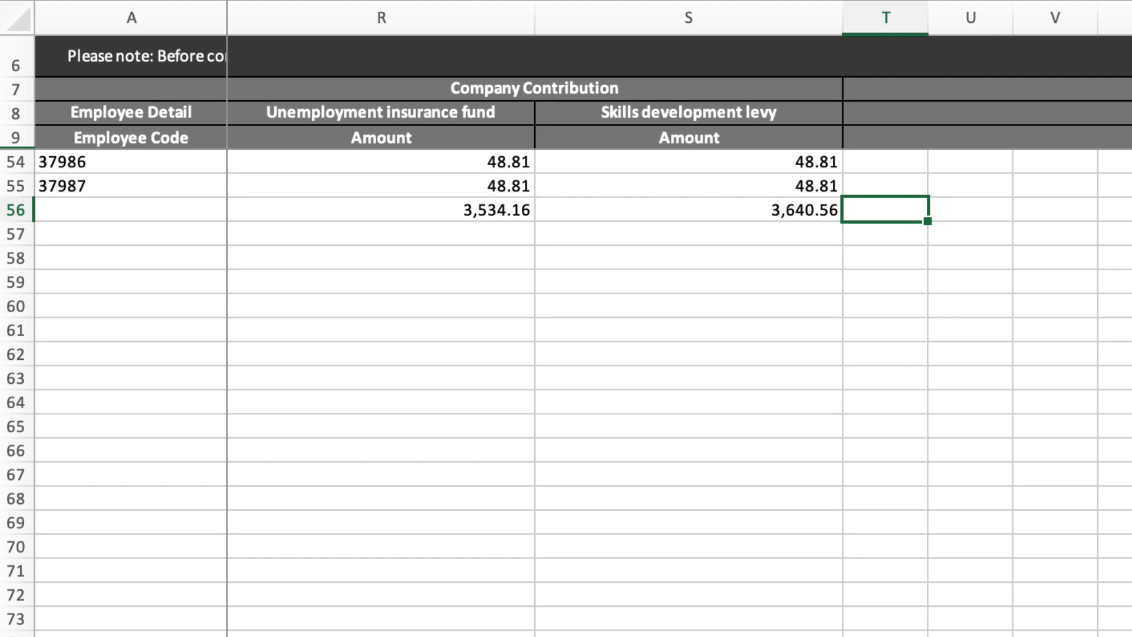
- Clear the check totals in row 56 of the import sheet, from Skills development levy back to the Basic Salary columns
{"action": "left_click", "coordinate": [811, 217]}
{"action": "key", "text": "Delete"}
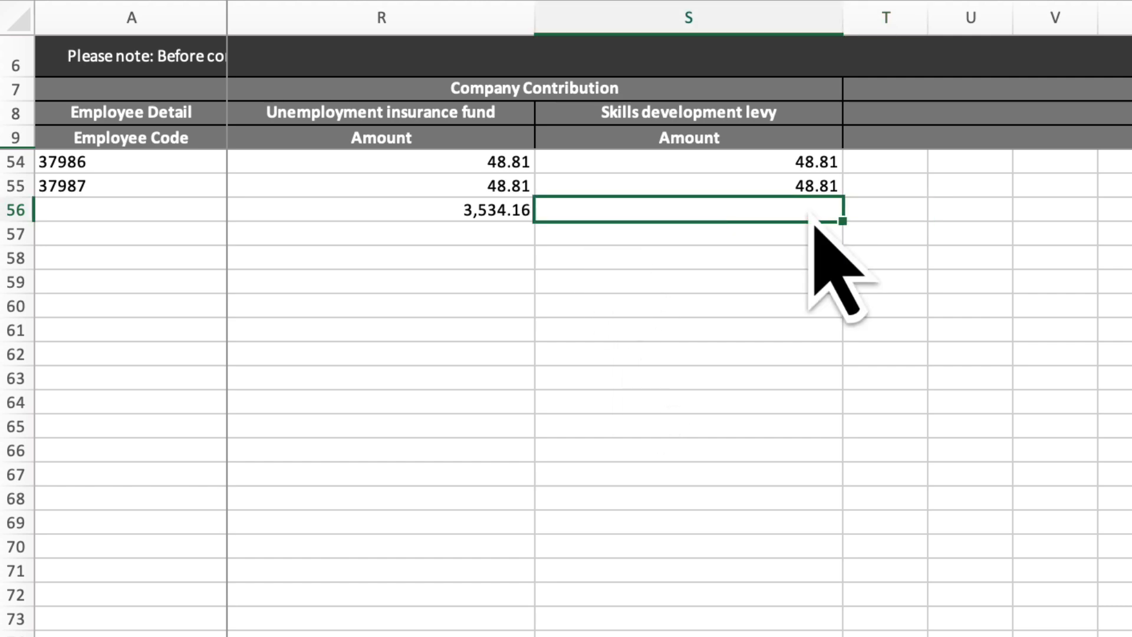
{"action": "key", "text": "shift+Left"}
{"action": "key", "text": "shift+Left"}
{"action": "key", "text": "shift+Left"}
{"action": "key", "text": "shift+Left"}
{"action": "key", "text": "shift+Left"}
{"action": "key", "text": "shift+Left"}
{"action": "key", "text": "shift+Left"}
{"action": "key", "text": "shift+Left"}
{"action": "key", "text": "shift+Left"}
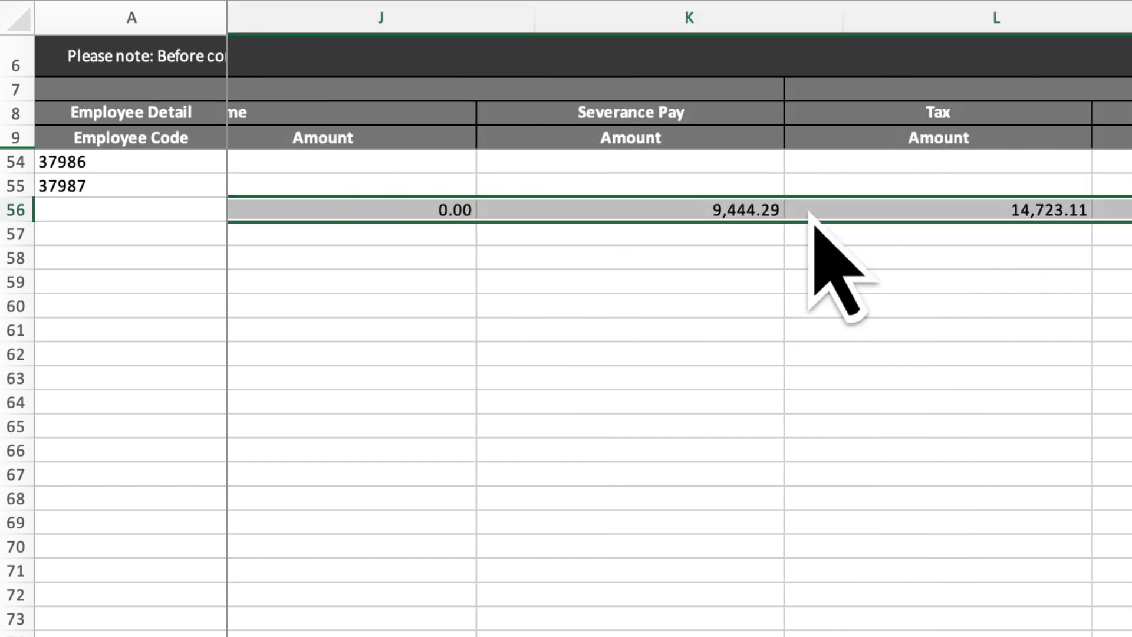
{"action": "key", "text": "shift+Left"}
{"action": "key", "text": "shift+Left"}
{"action": "key", "text": "shift+Left"}
{"action": "key", "text": "shift+Left"}
{"action": "key", "text": "shift+Left"}
{"action": "key", "text": "shift+Left"}
{"action": "key", "text": "shift+Left"}
{"action": "key", "text": "shift+Left"}
{"action": "key", "text": "shift+Left"}
{"action": "key", "text": "shift+Right"}
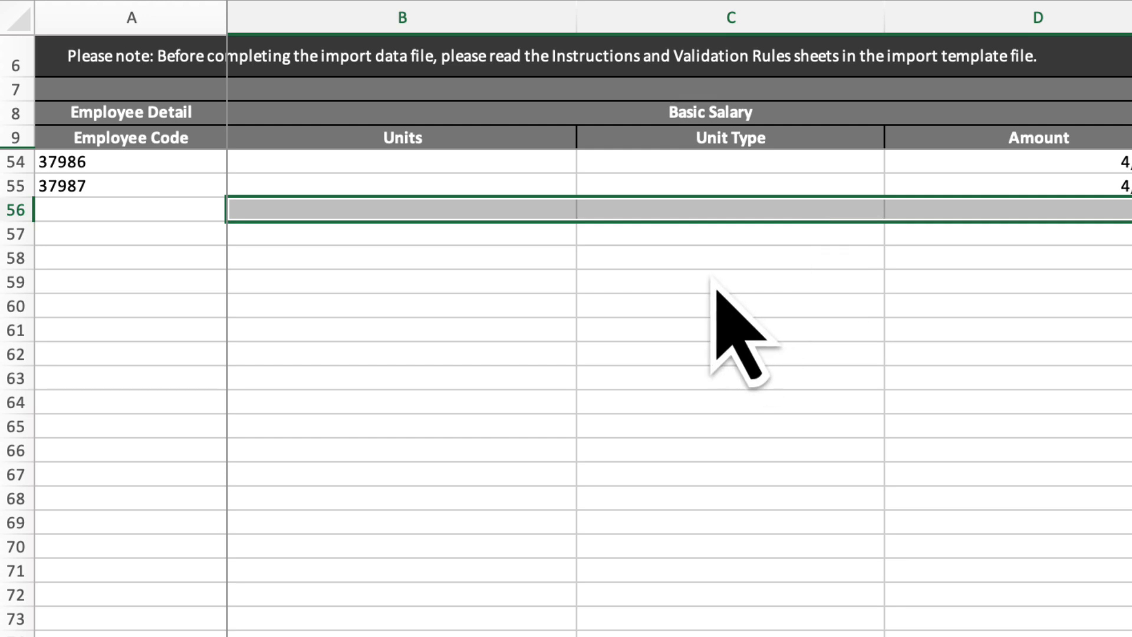
{"action": "left_click", "coordinate": [714, 286]}
{"action": "left_click", "coordinate": [567, 218]}
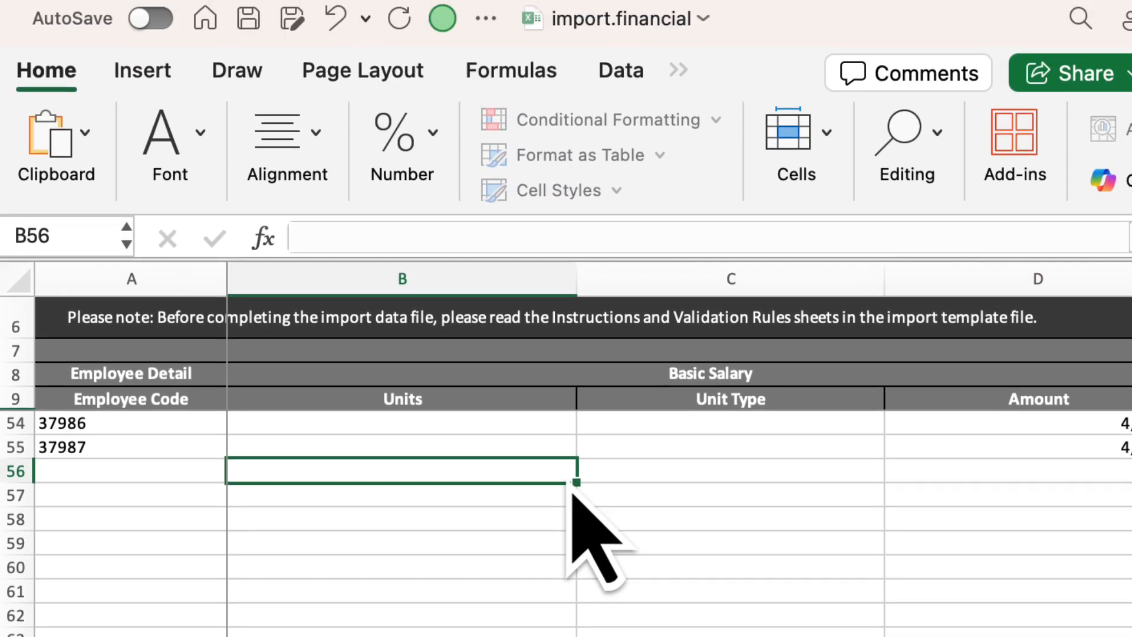
{"action": "key", "text": "Left"}
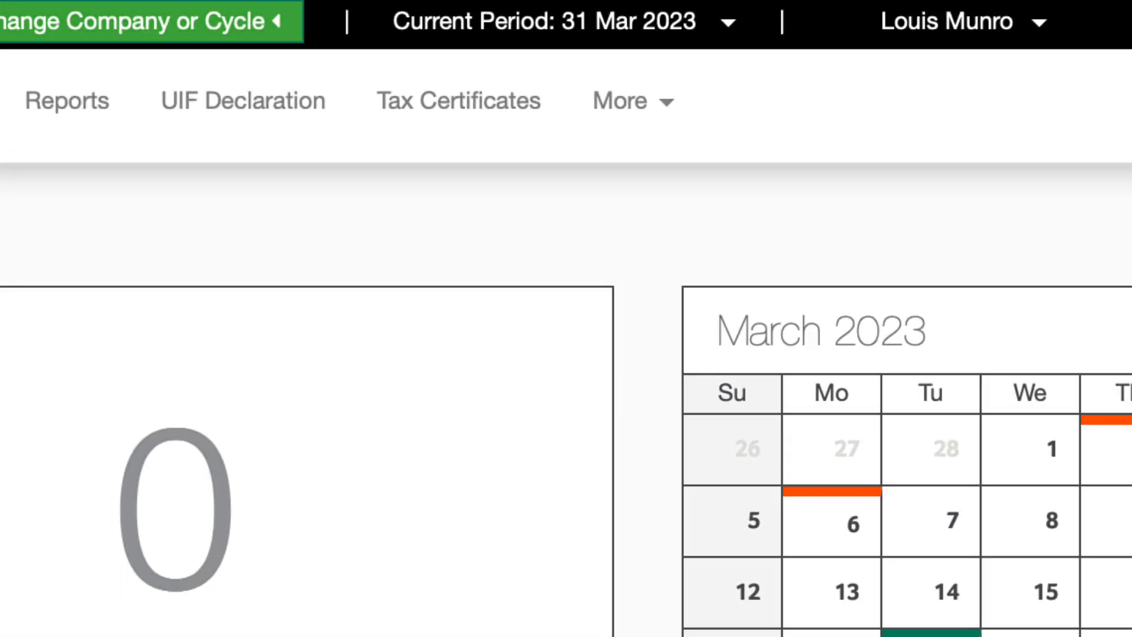
- Switch to Sage Payroll, open Import Data in Data Take On and choose Employee Financials as the information to import
{"action": "left_click", "coordinate": [670, 111]}
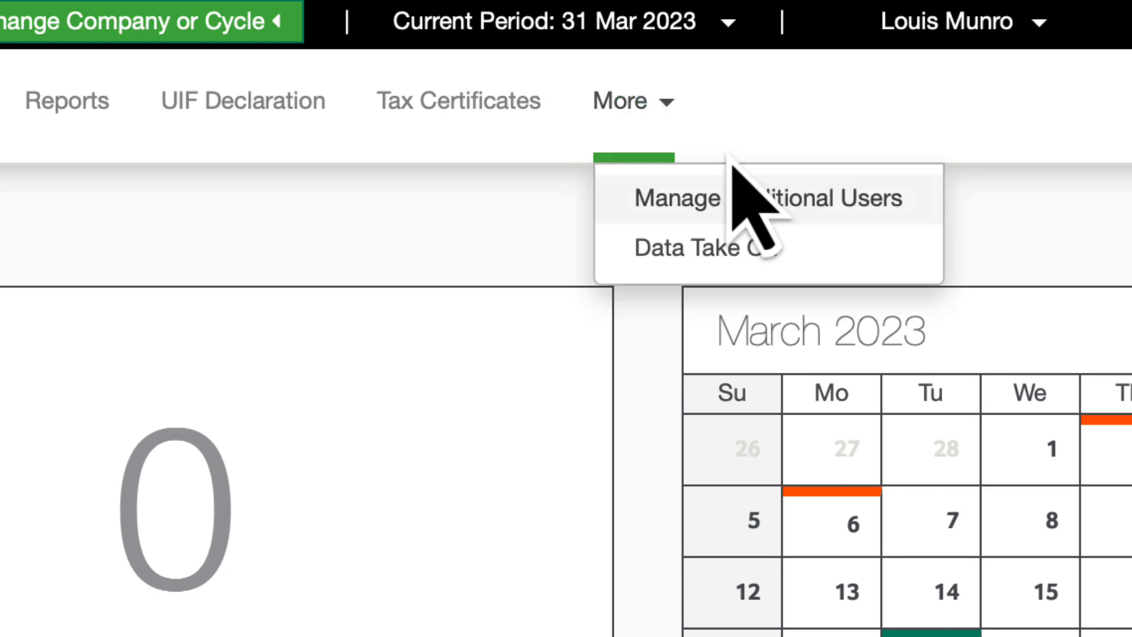
{"action": "left_click", "coordinate": [796, 256]}
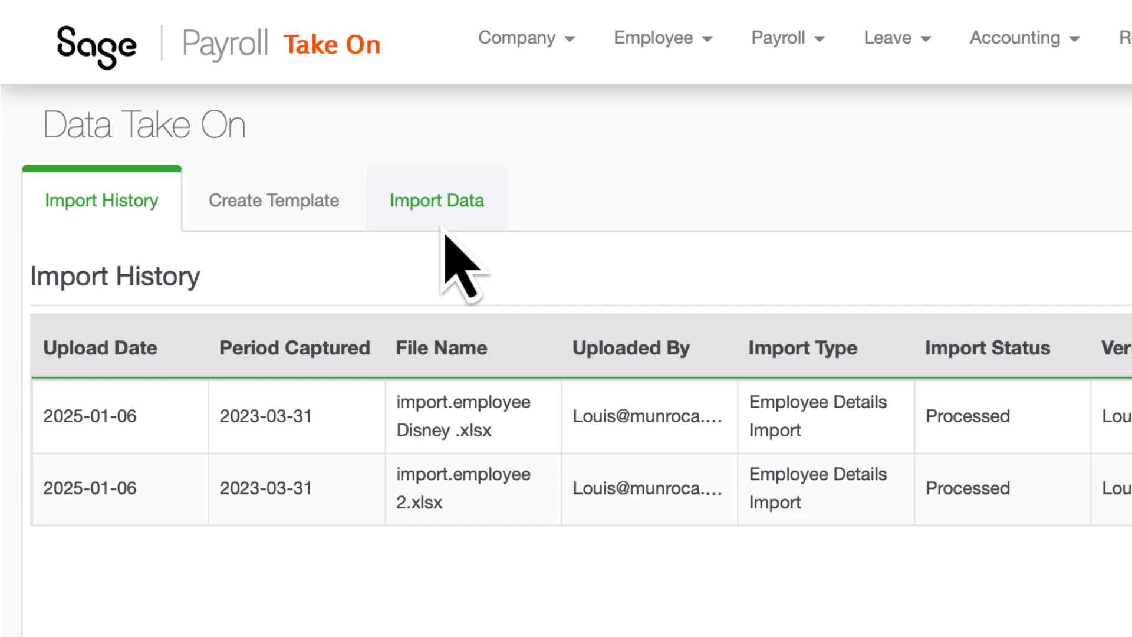
{"action": "left_click", "coordinate": [442, 227]}
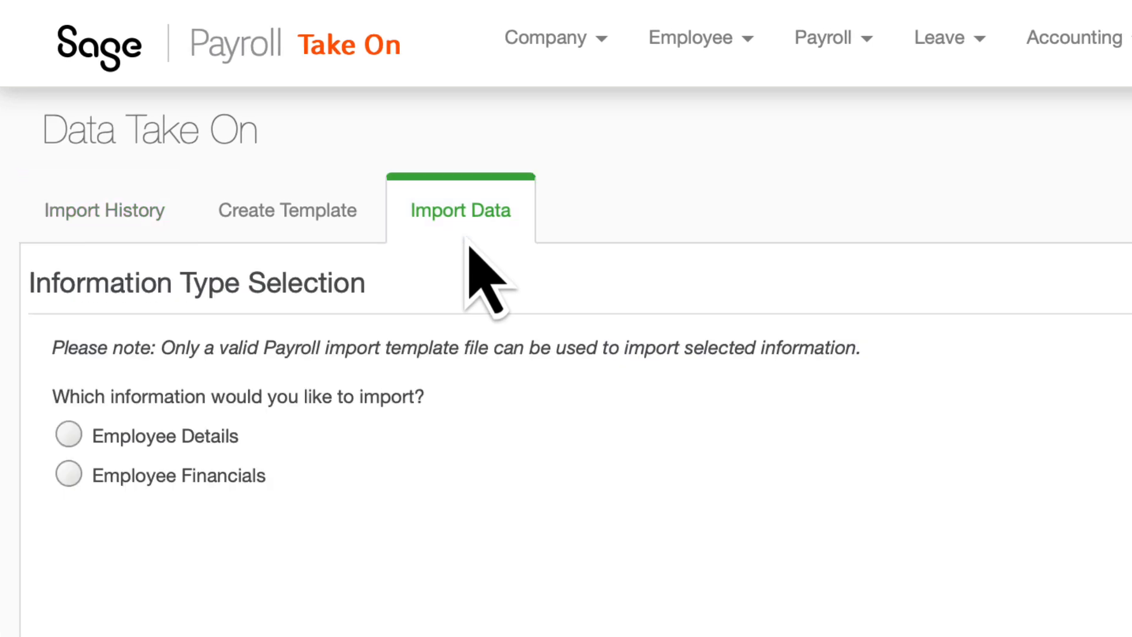
{"action": "left_click", "coordinate": [68, 475]}
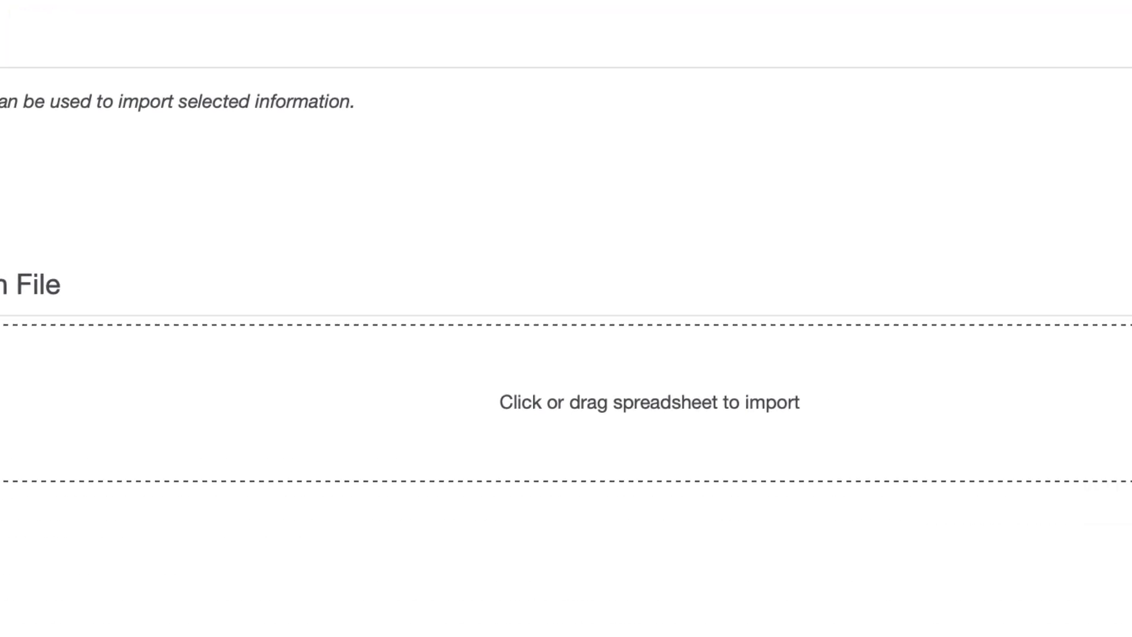
- Upload import.financial 3.xlsx from Downloads, import the file and acknowledge the import message
{"action": "left_click", "coordinate": [519, 367]}
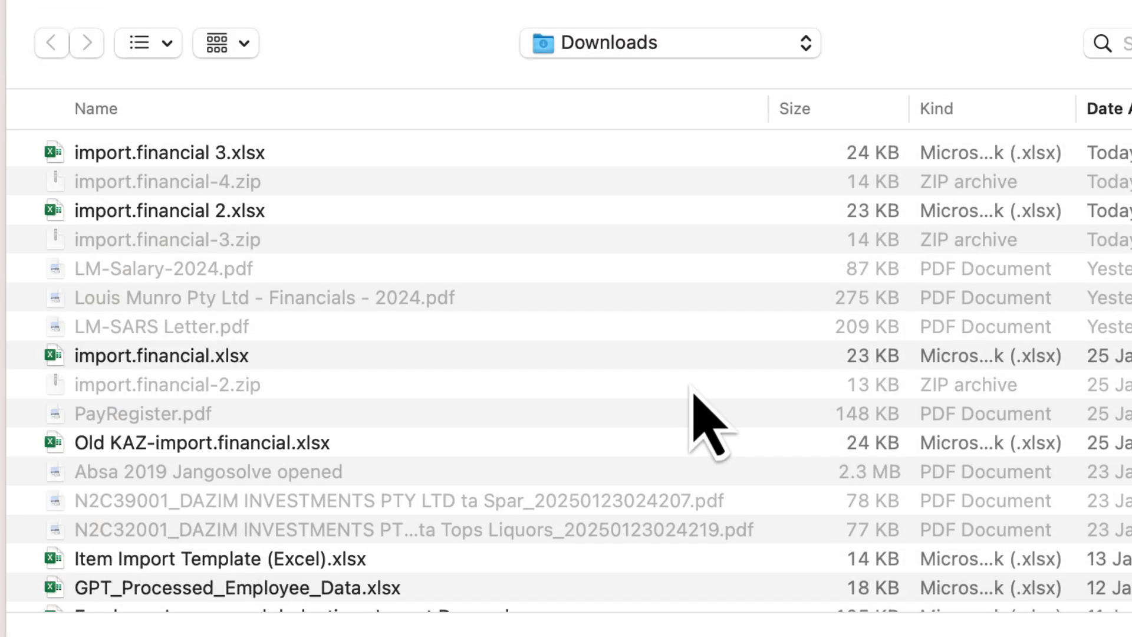
{"action": "left_click", "coordinate": [500, 159]}
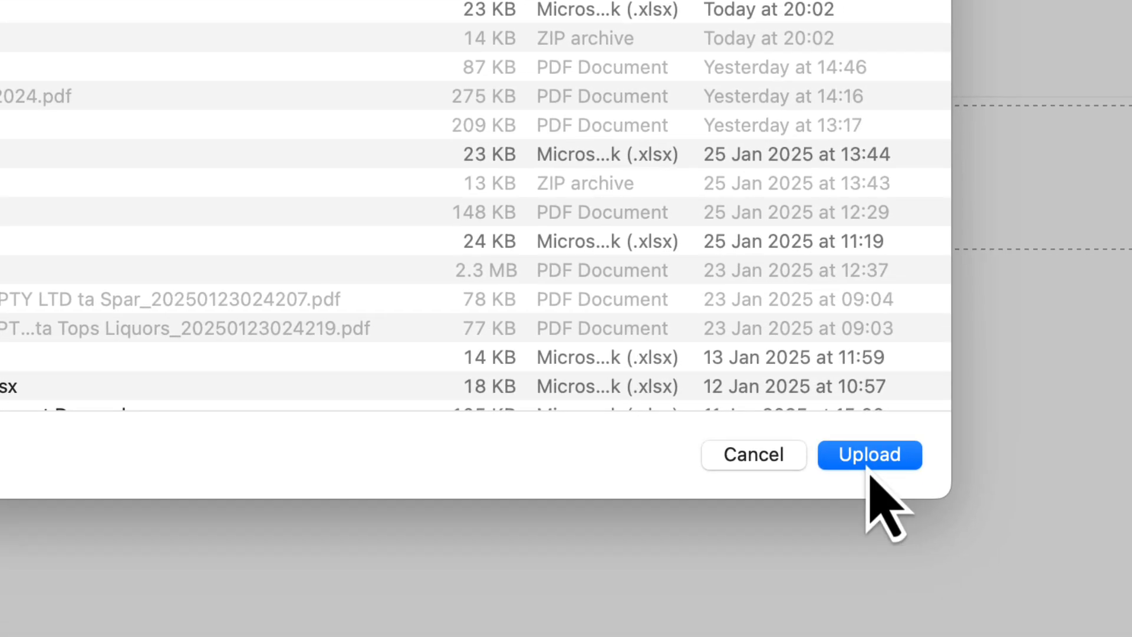
{"action": "left_click", "coordinate": [868, 464]}
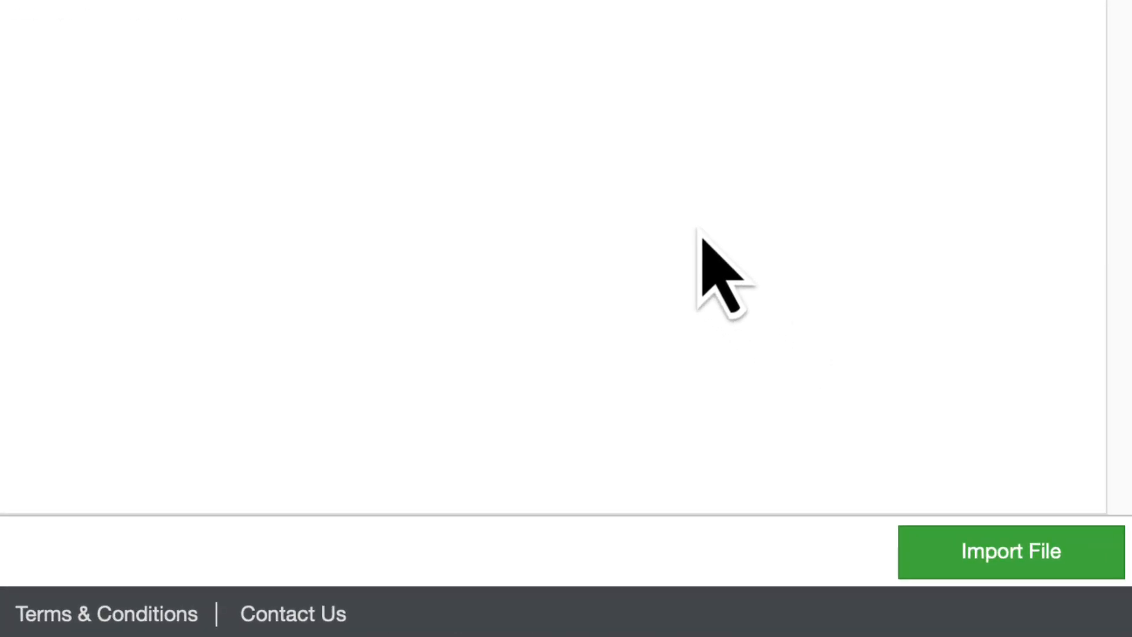
{"action": "left_click", "coordinate": [938, 552]}
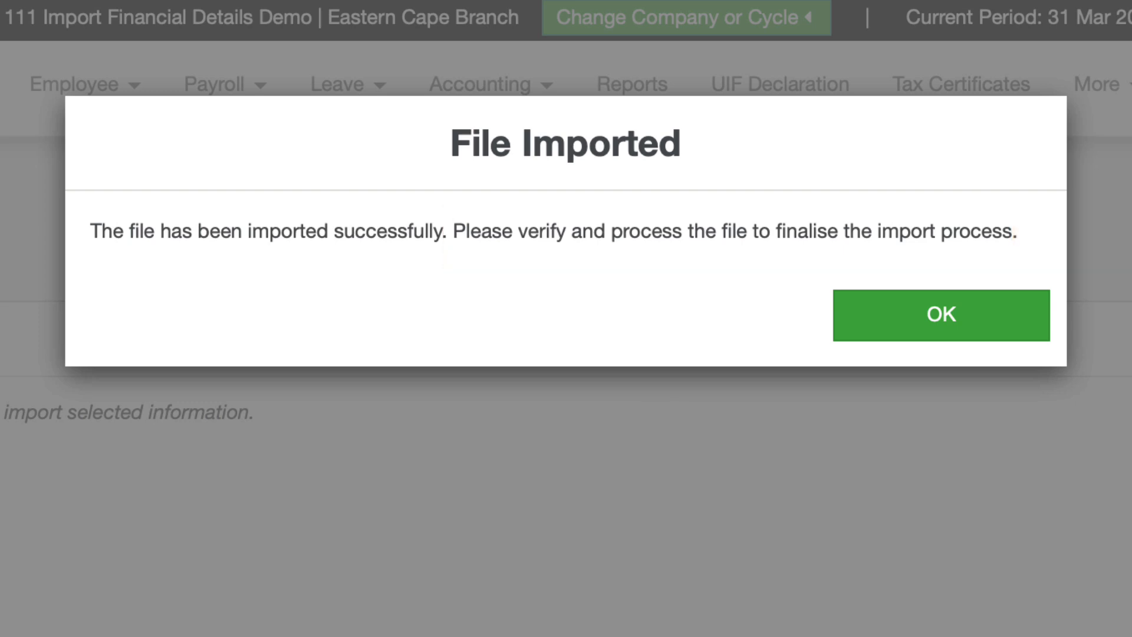
{"action": "left_click", "coordinate": [911, 324]}
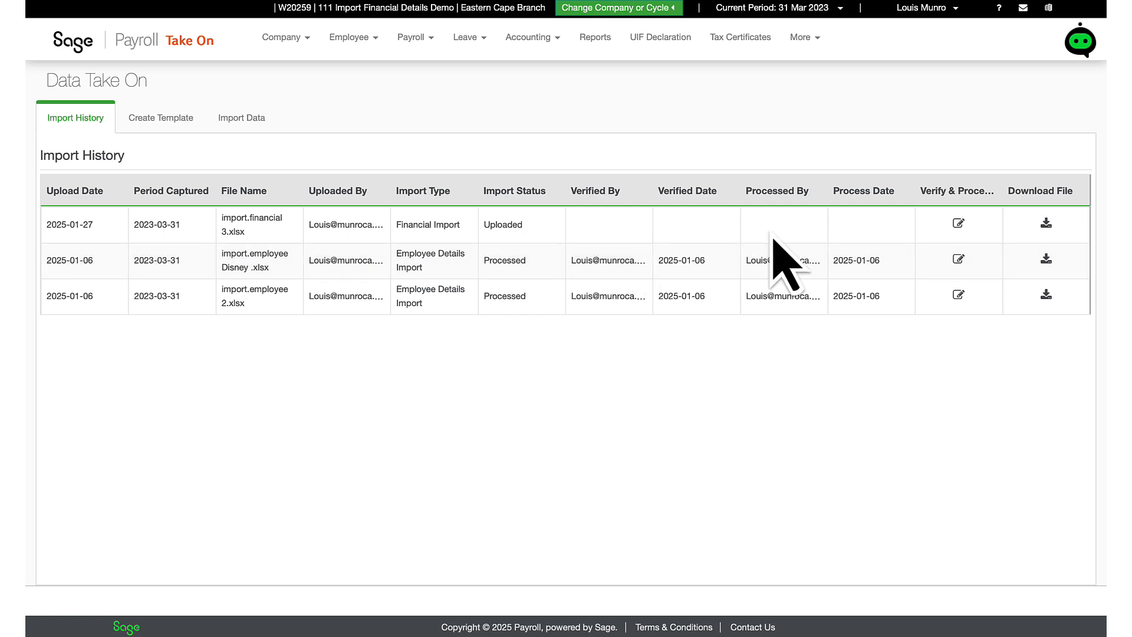
- Open the uploaded import.financial 3.xlsx entry for verification and review its earnings and deductions for all employees
{"action": "left_click", "coordinate": [963, 224]}
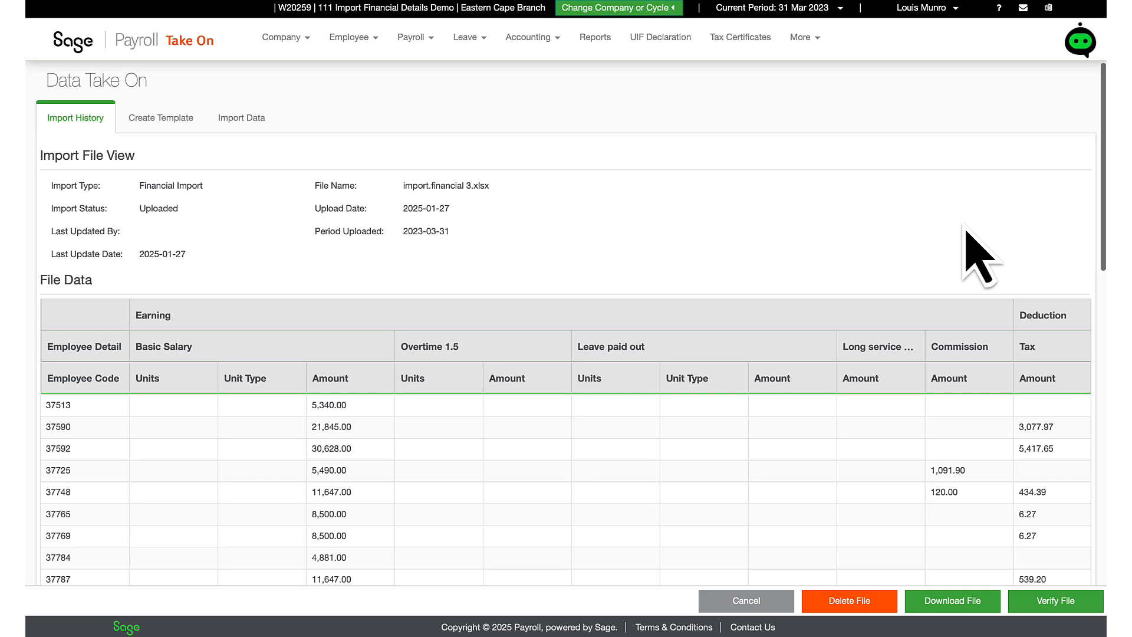
{"action": "scroll", "coordinate": [965, 230], "scroll_direction": "down", "scroll_amount": 5}
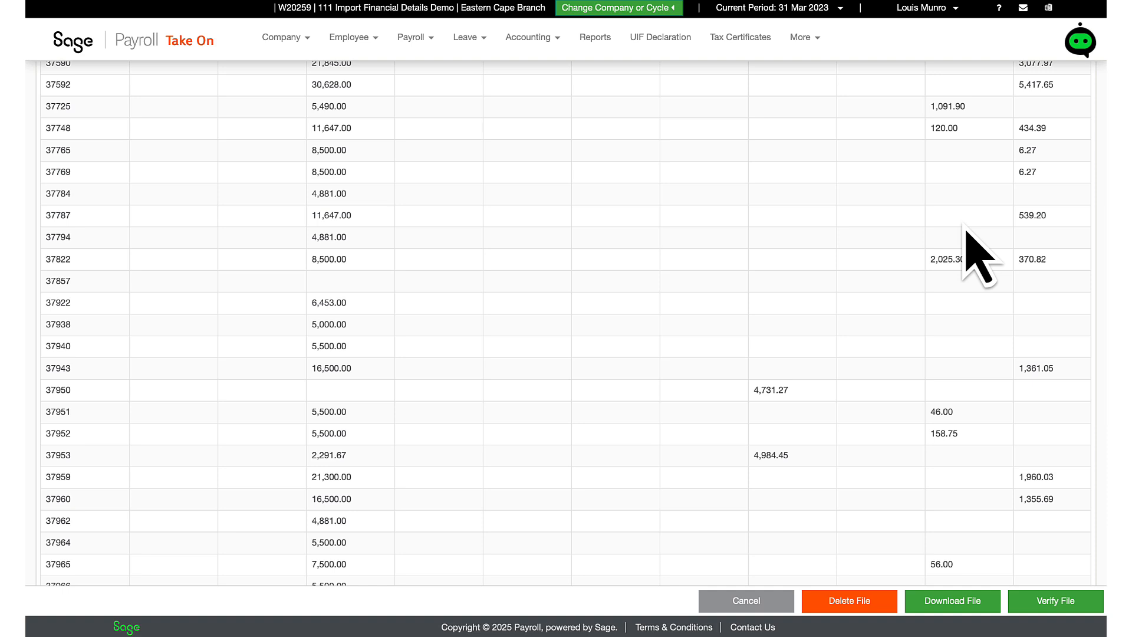
{"action": "scroll", "coordinate": [979, 256], "scroll_direction": "down", "scroll_amount": 1}
{"action": "scroll", "coordinate": [979, 256], "scroll_direction": "down", "scroll_amount": 5}
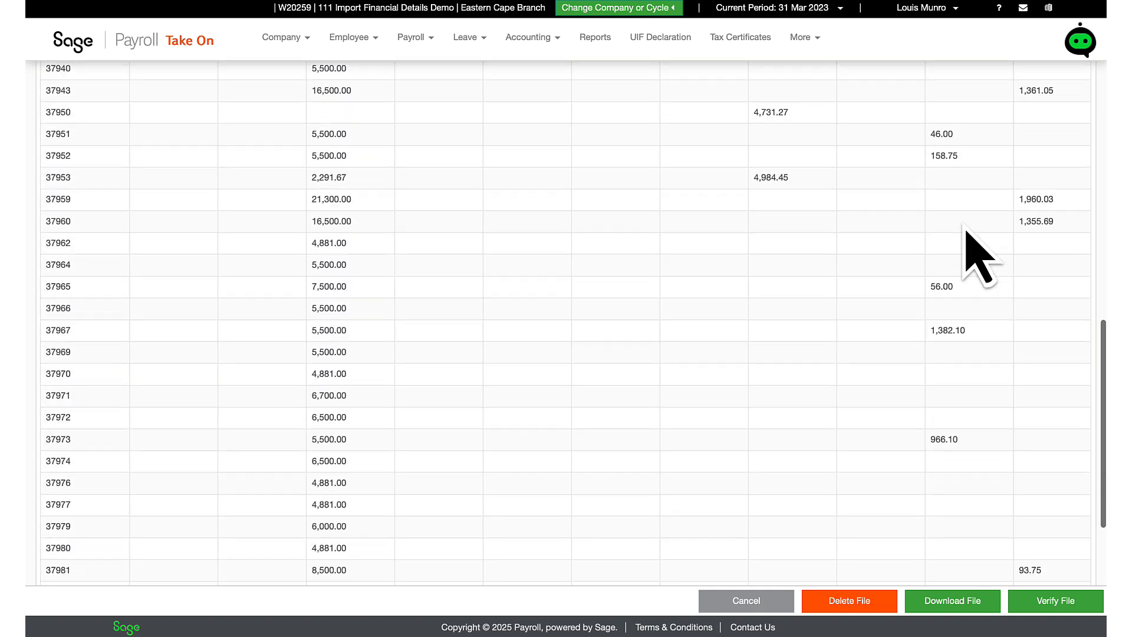
{"action": "scroll", "coordinate": [979, 256], "scroll_direction": "down", "scroll_amount": 2}
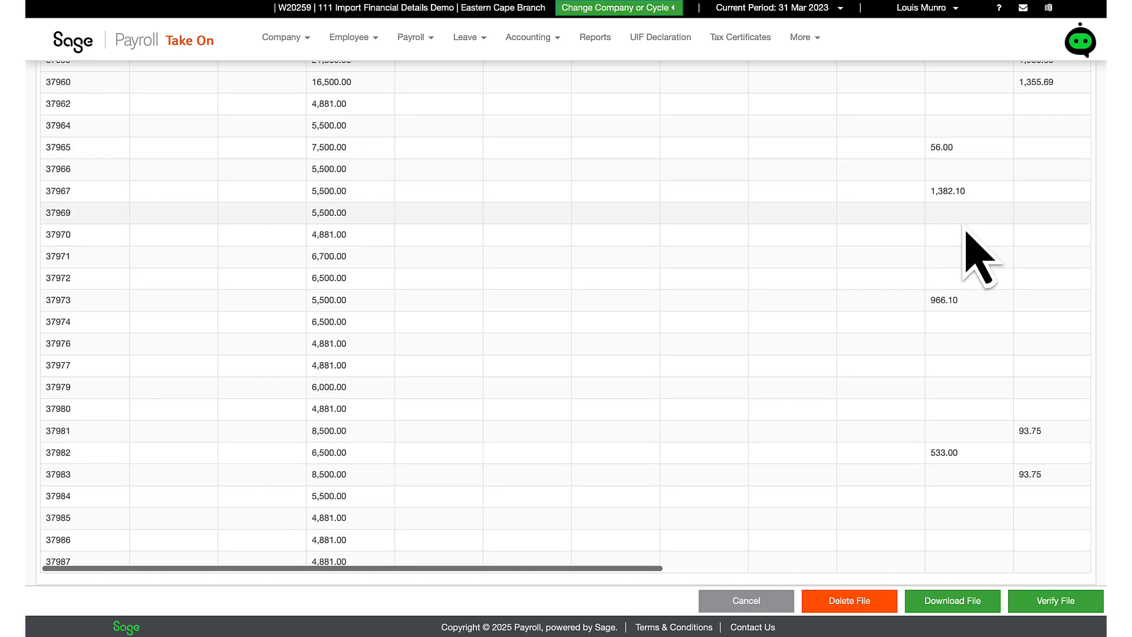
- Verify the import.financial 3.xlsx file, confirm that the imported information is correct and acknowledge the verification message
{"action": "left_click", "coordinate": [1026, 603]}
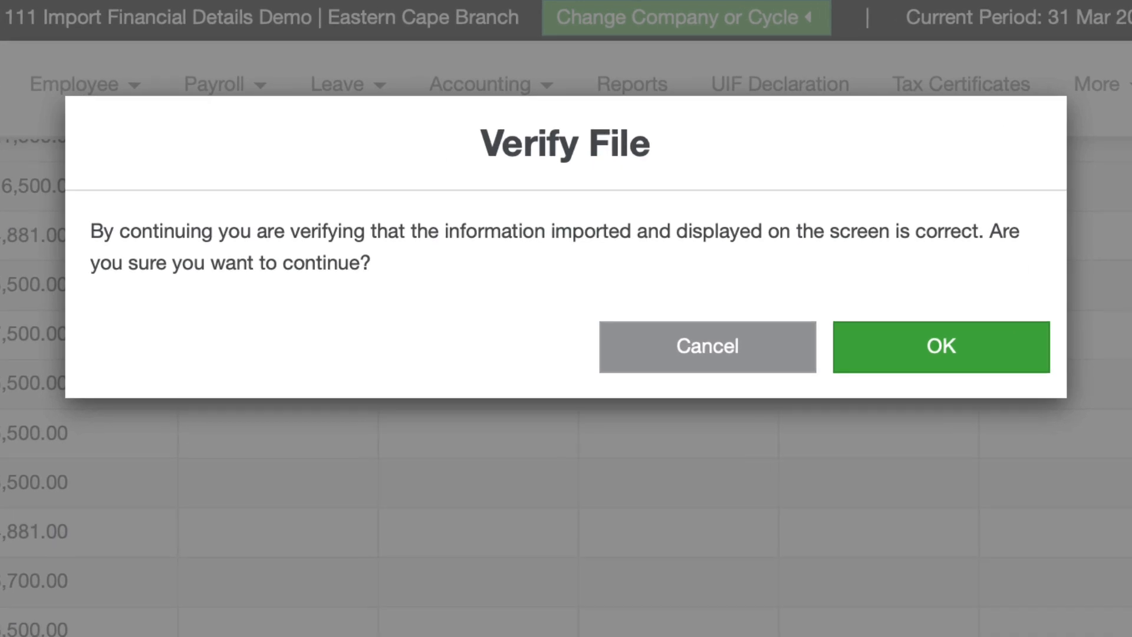
{"action": "left_click", "coordinate": [940, 370]}
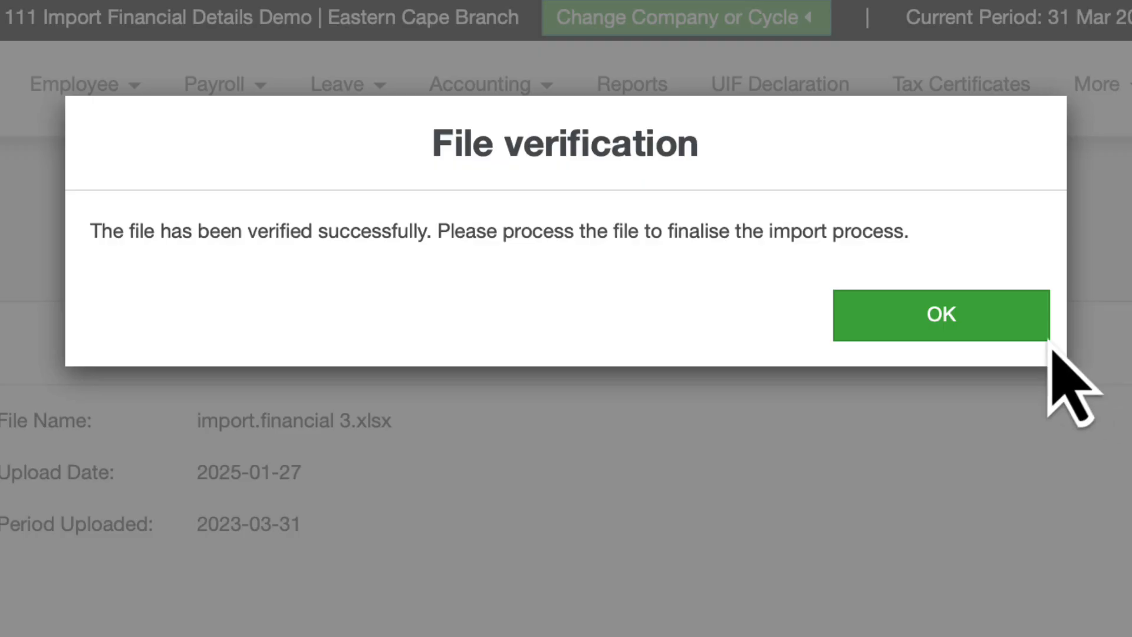
{"action": "left_click", "coordinate": [997, 324]}
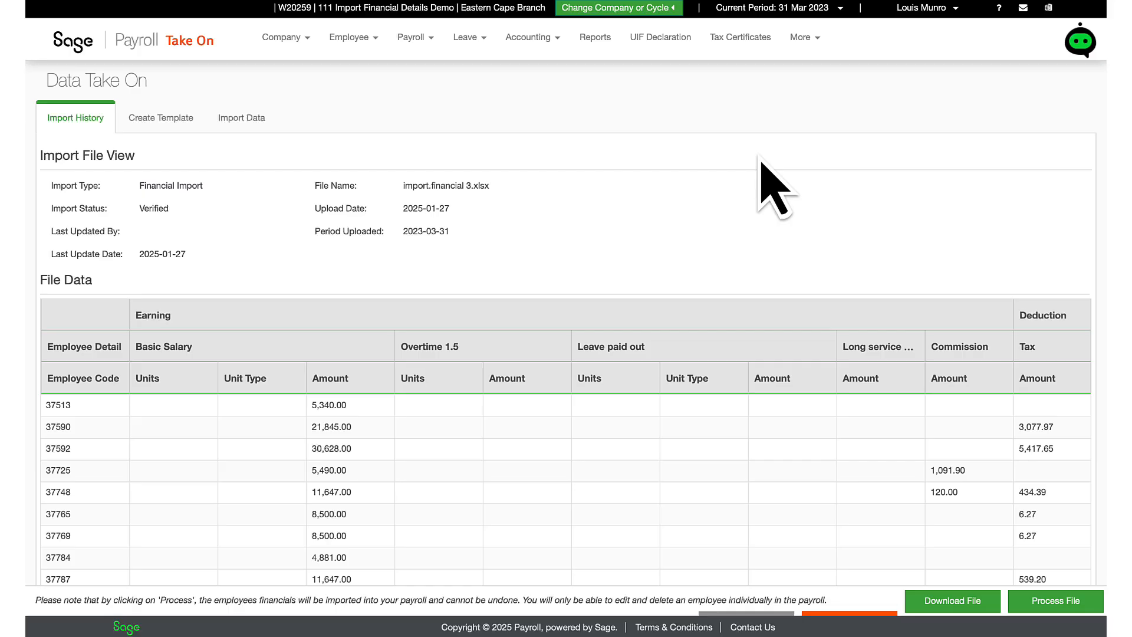
- Process the verified import.financial 3.xlsx file to import the employees' financials into the payroll, and acknowledge the message
{"action": "scroll", "coordinate": [743, 361], "scroll_direction": "down", "scroll_amount": 5}
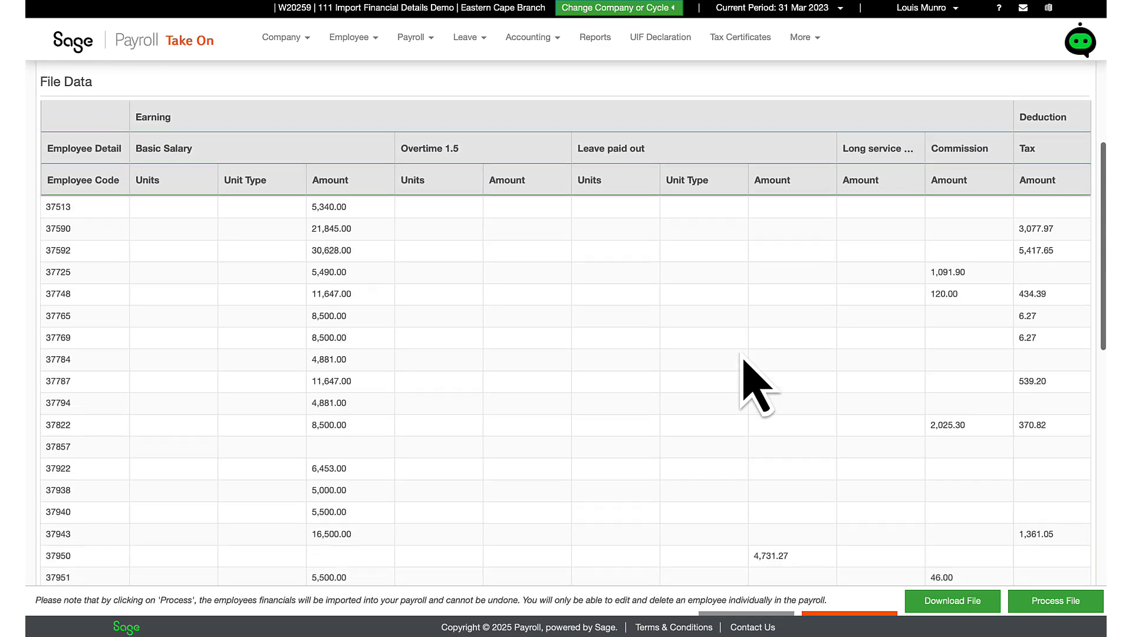
{"action": "scroll", "coordinate": [743, 361], "scroll_direction": "down", "scroll_amount": 10}
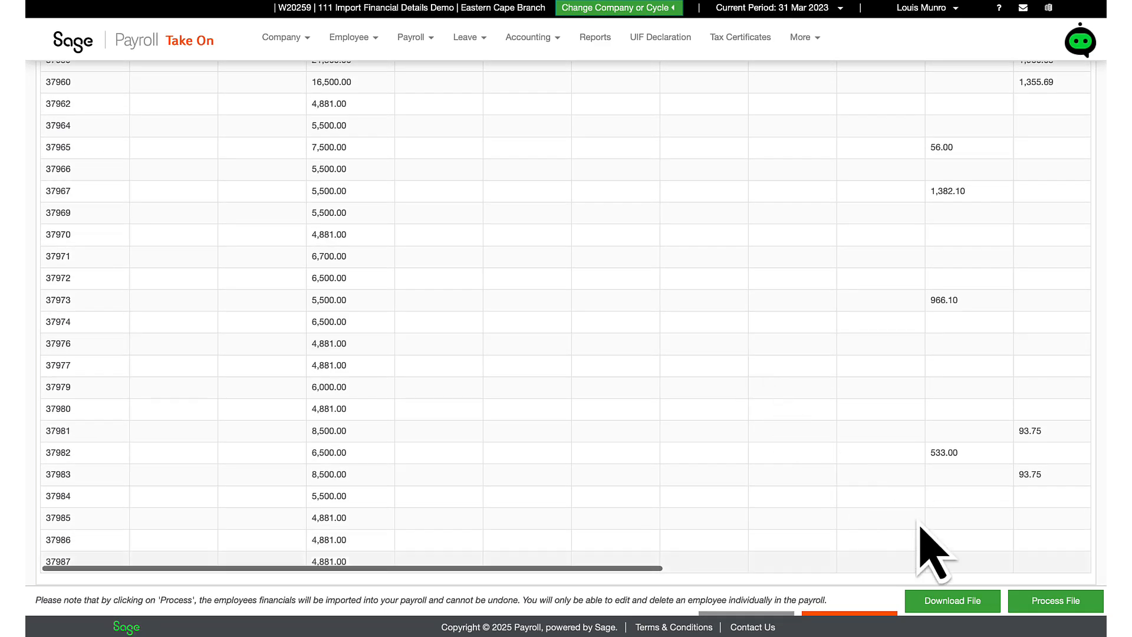
{"action": "left_click", "coordinate": [1038, 601]}
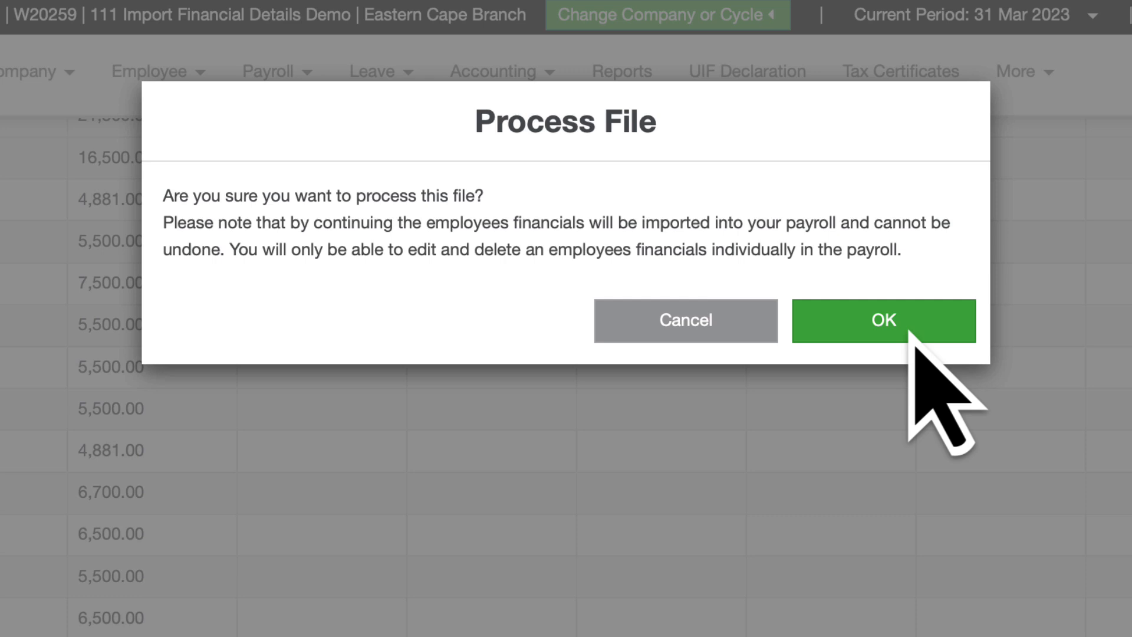
{"action": "left_click", "coordinate": [909, 332]}
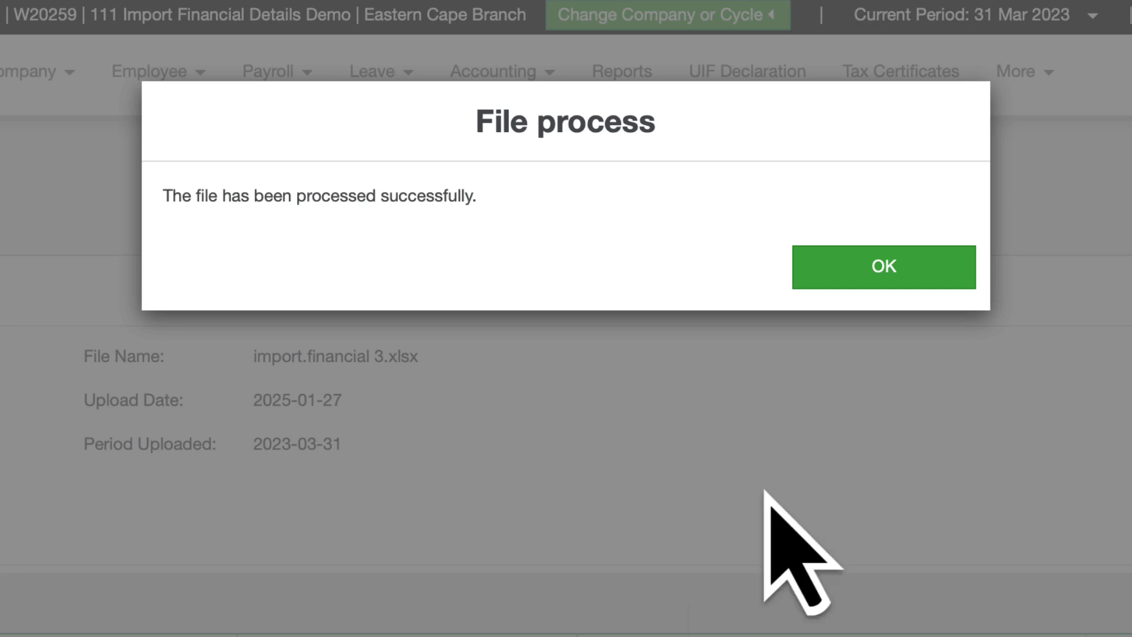
{"action": "left_click", "coordinate": [883, 281]}
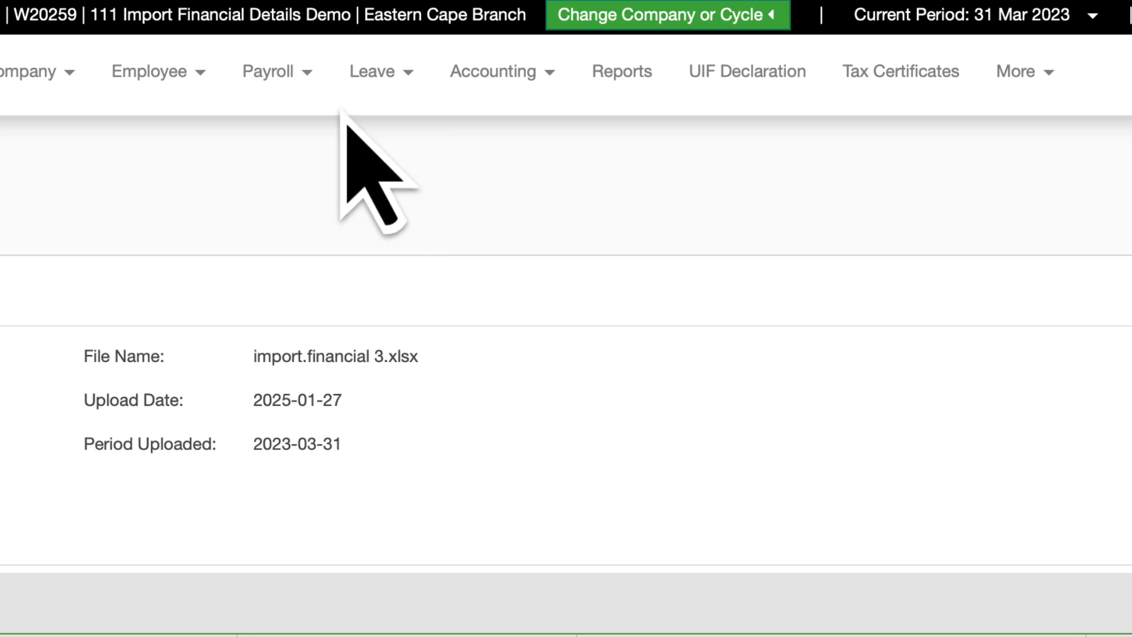
- Open the payroll payslips and view the payslip of the first employee in the list
{"action": "left_click", "coordinate": [289, 94]}
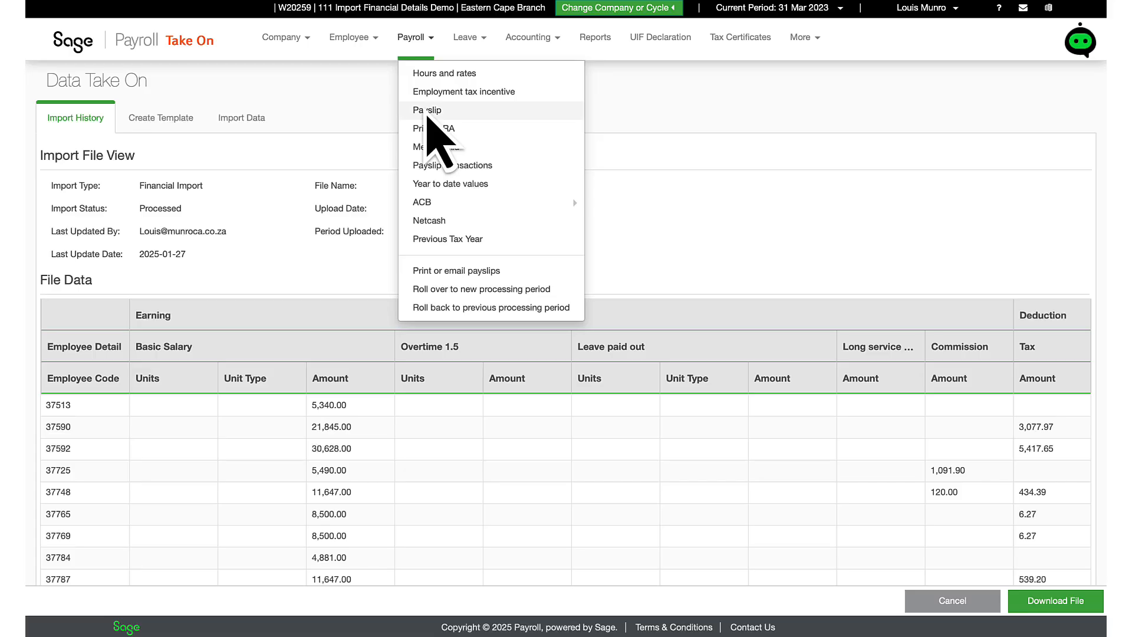
{"action": "left_click", "coordinate": [298, 220]}
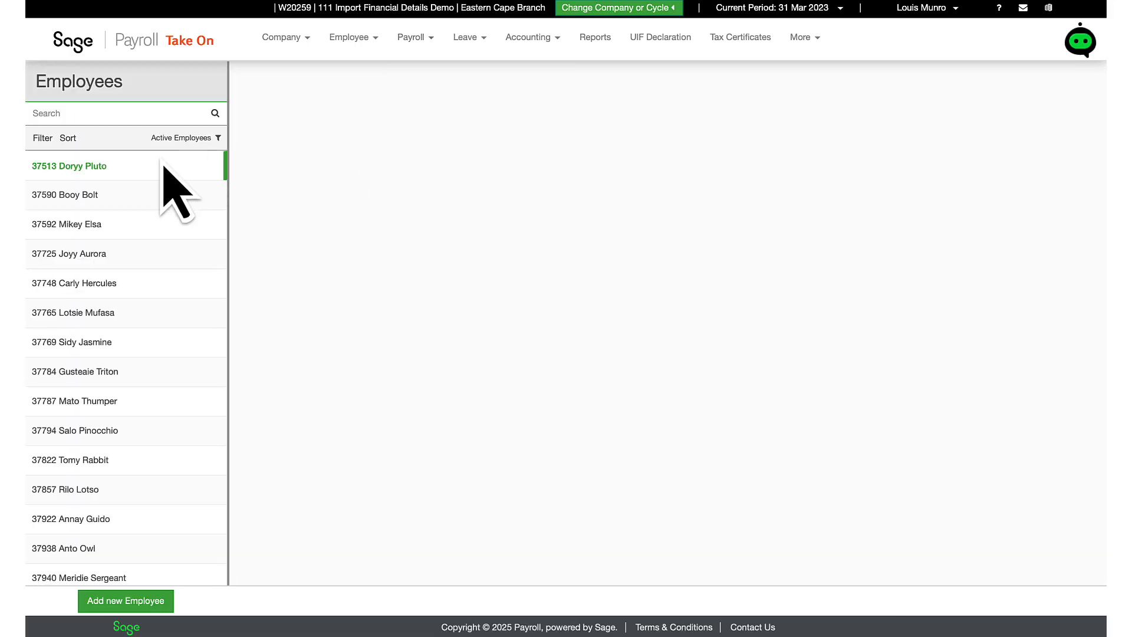
{"action": "left_click", "coordinate": [106, 175]}
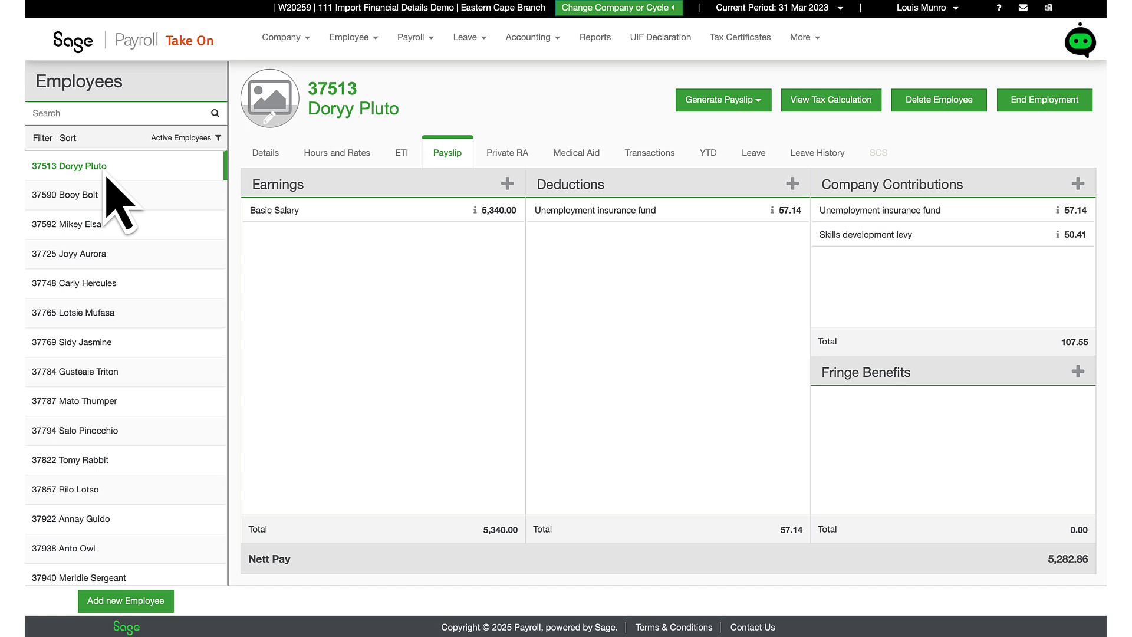
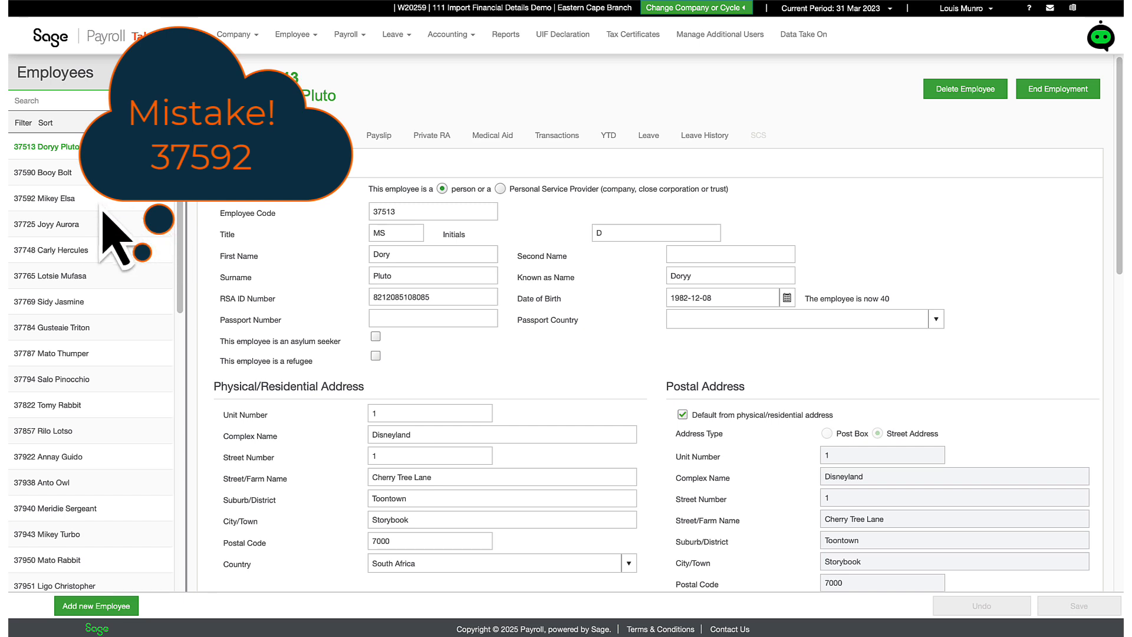
- Open the third listed employee's medical aid details, set the type of medical aid to Company and the beneficiaries to 4
{"action": "left_click", "coordinate": [87, 203]}
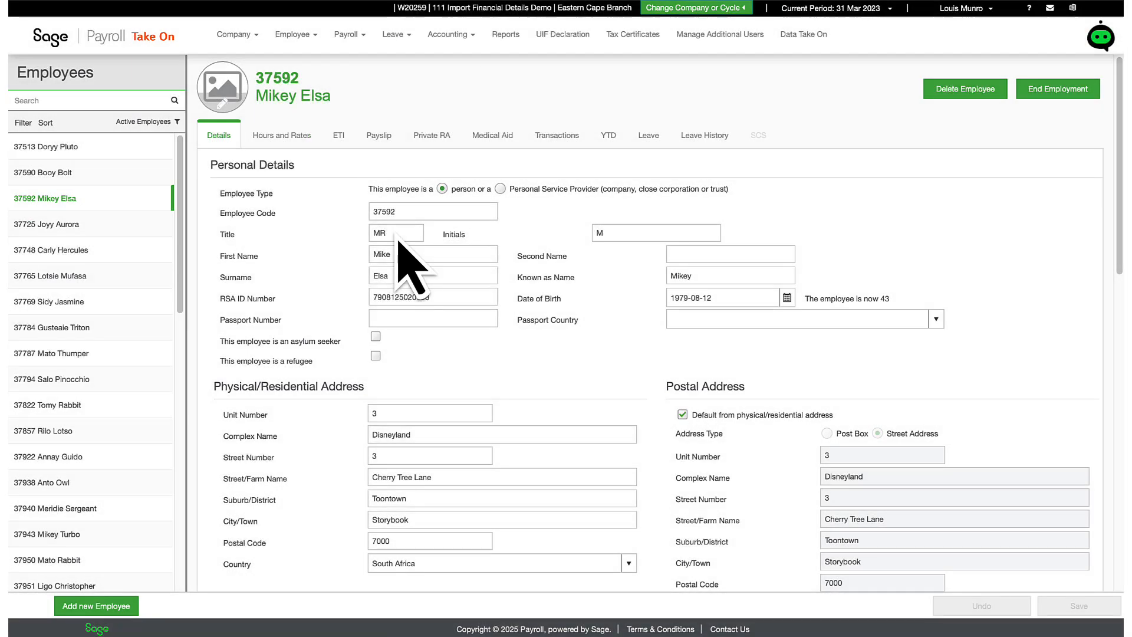
{"action": "left_click", "coordinate": [498, 142]}
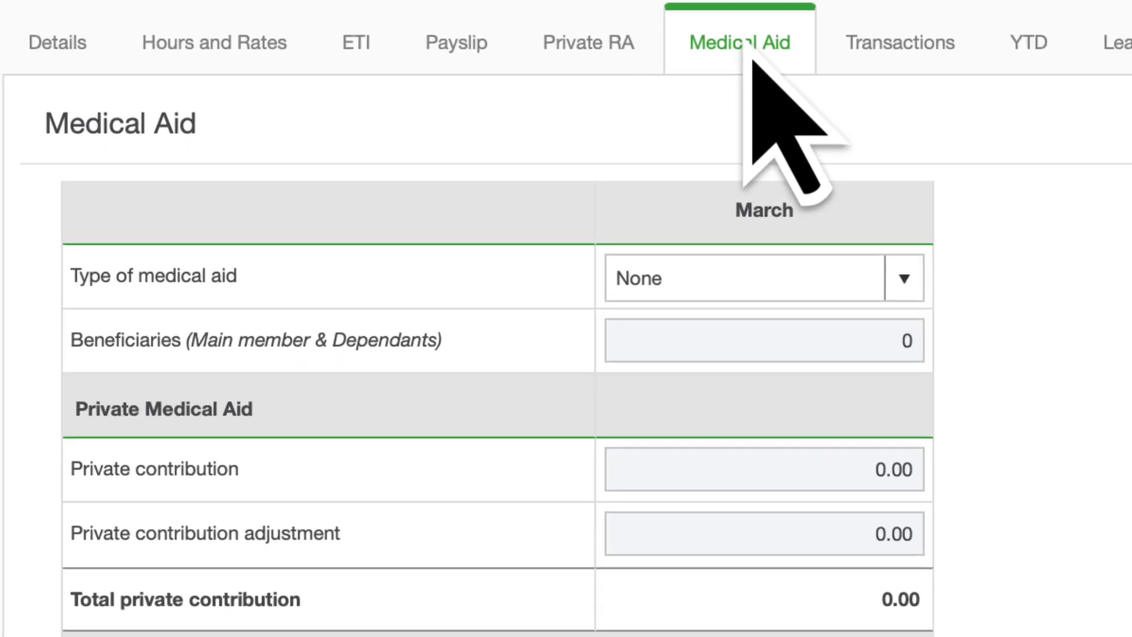
{"action": "left_click", "coordinate": [917, 294]}
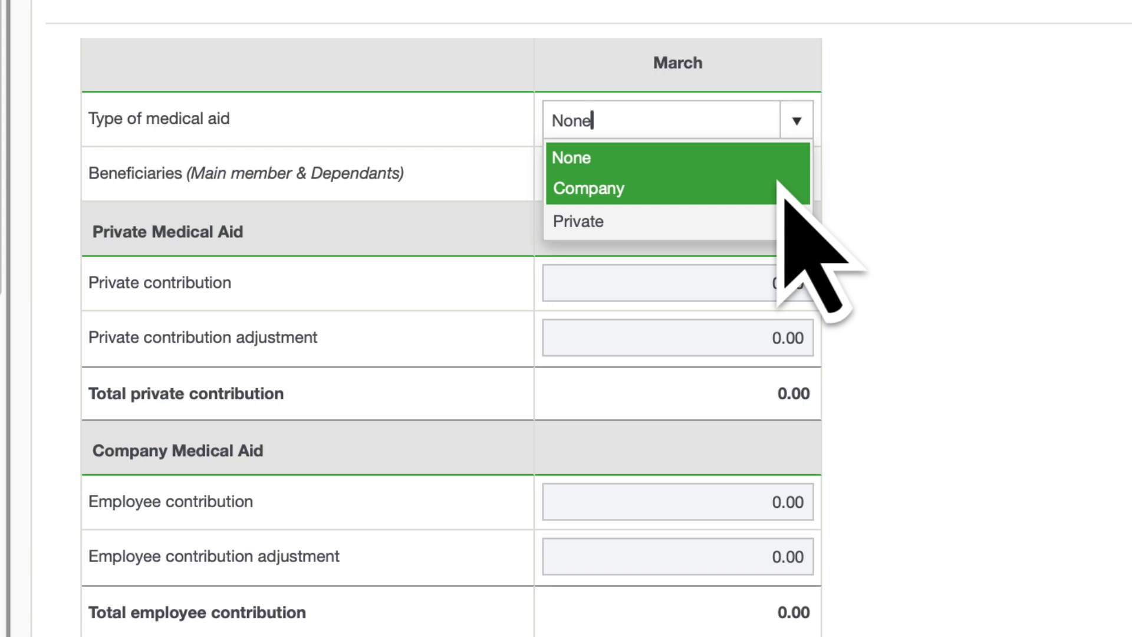
{"action": "left_click", "coordinate": [884, 356]}
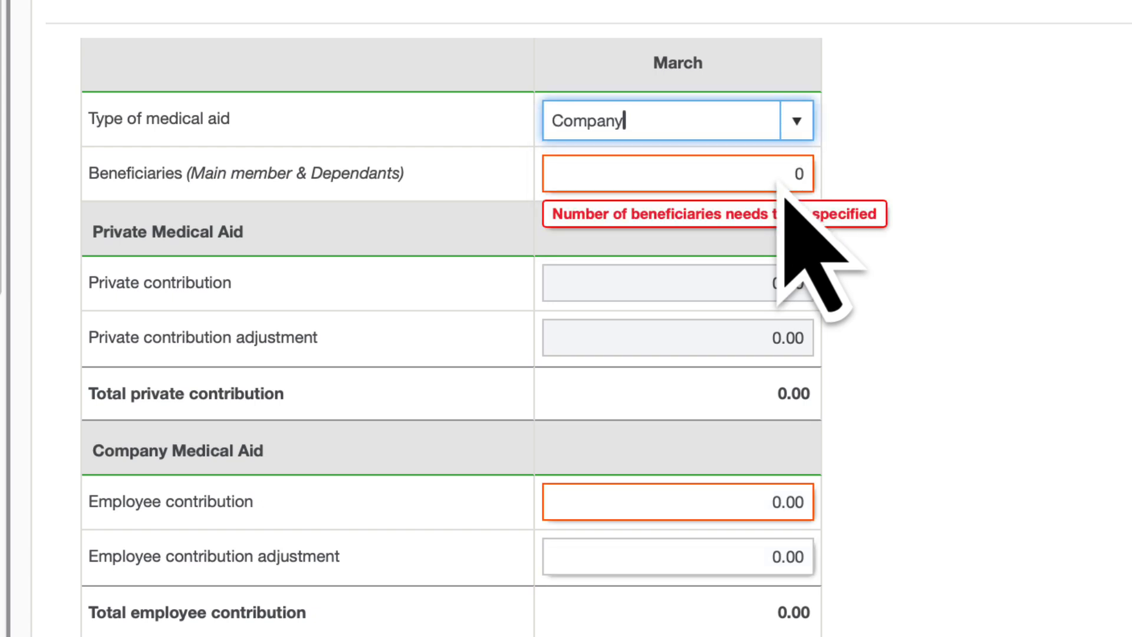
{"action": "left_click", "coordinate": [780, 185]}
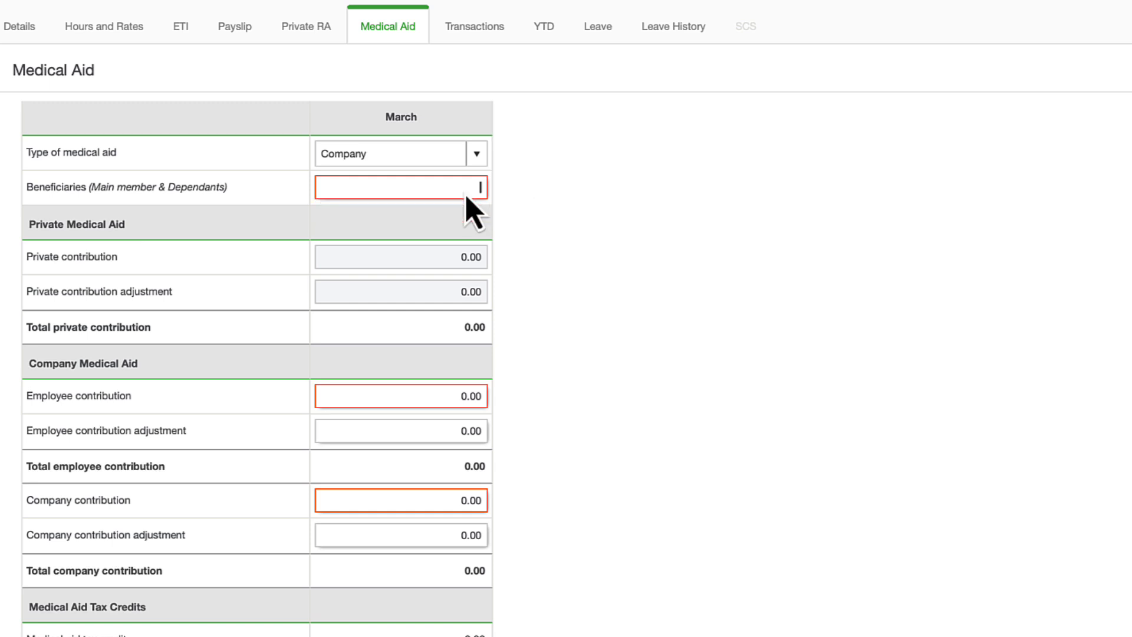
{"action": "type", "text": "4"}
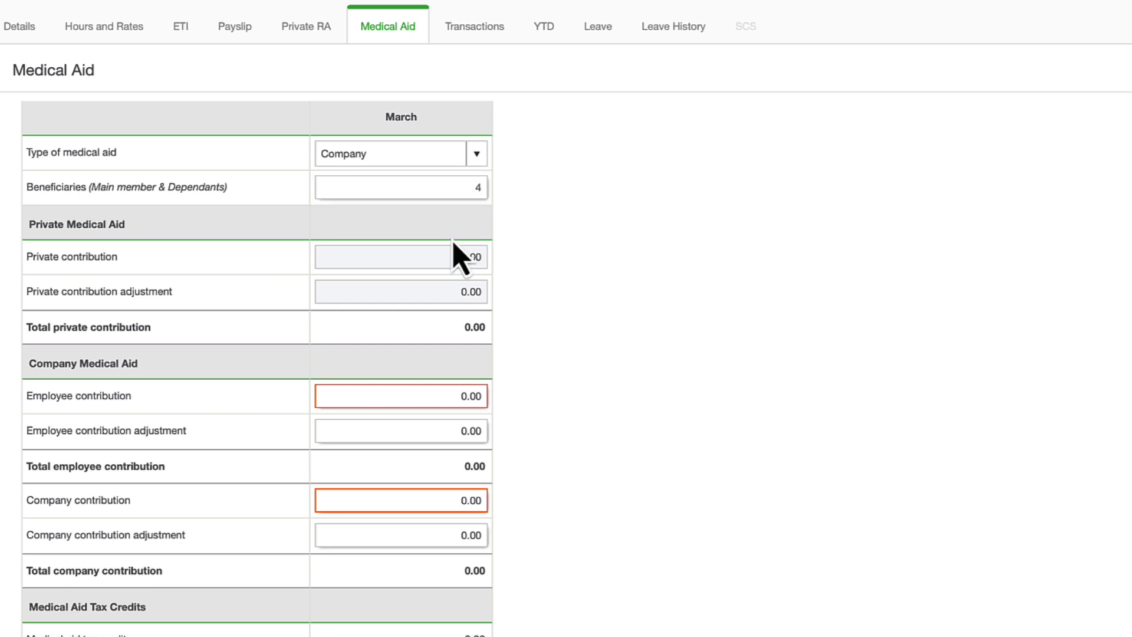
{"action": "left_click", "coordinate": [466, 233]}
{"action": "scroll", "coordinate": [421, 356], "scroll_direction": "down", "scroll_amount": 2}
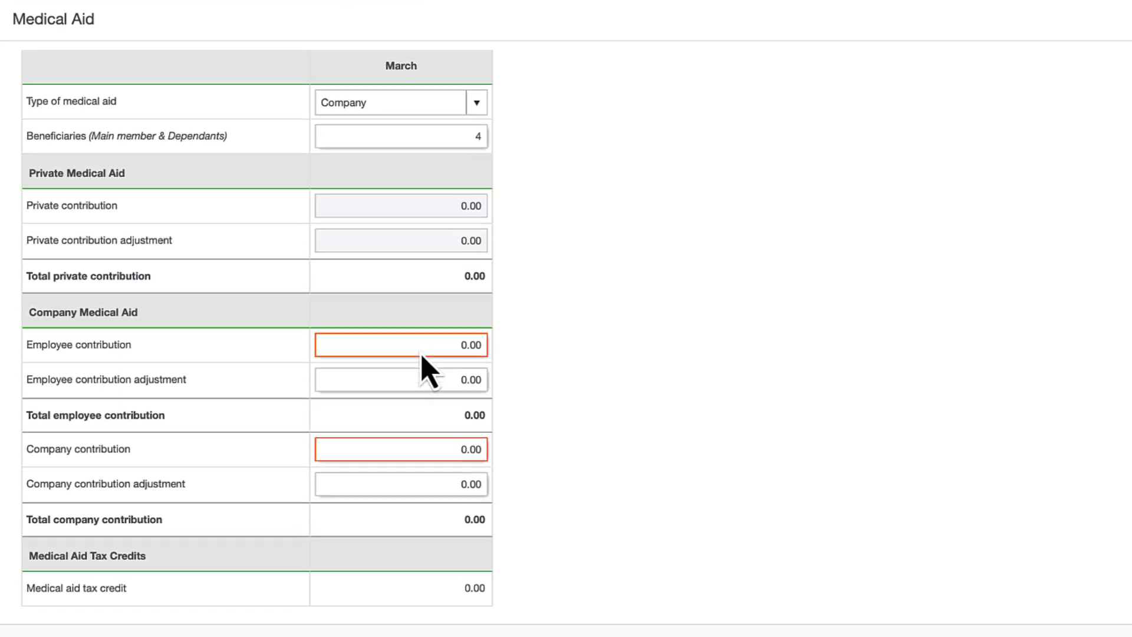
- Set the March company medical aid to an employee contribution of 7625 and a company contribution of 7341, and save
{"action": "left_click", "coordinate": [421, 355]}
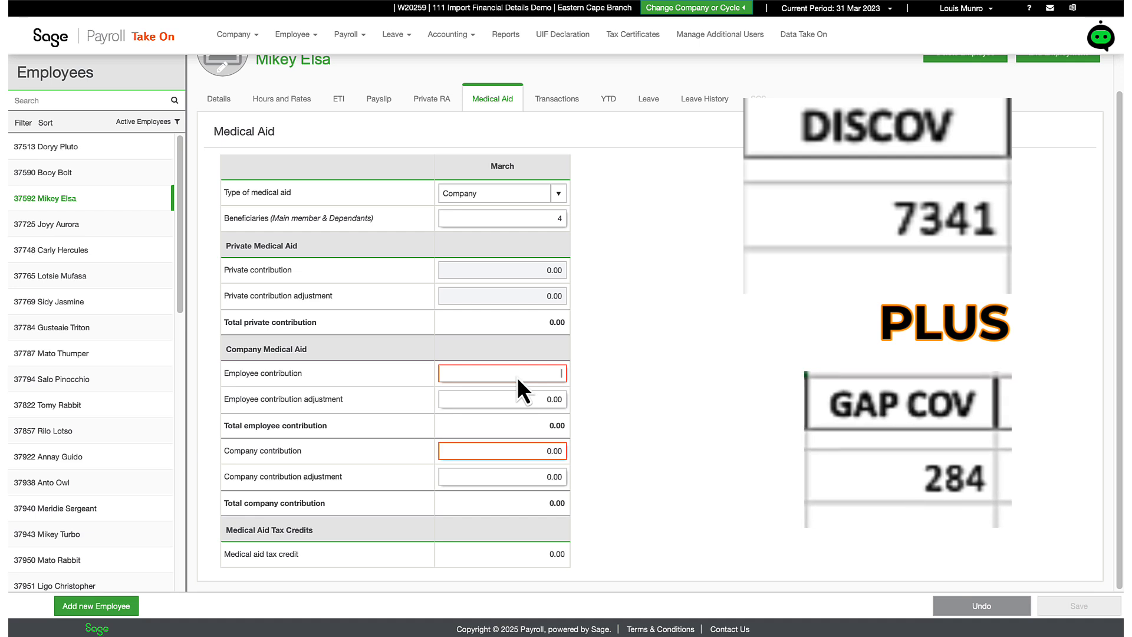
{"action": "type", "text": "7625"}
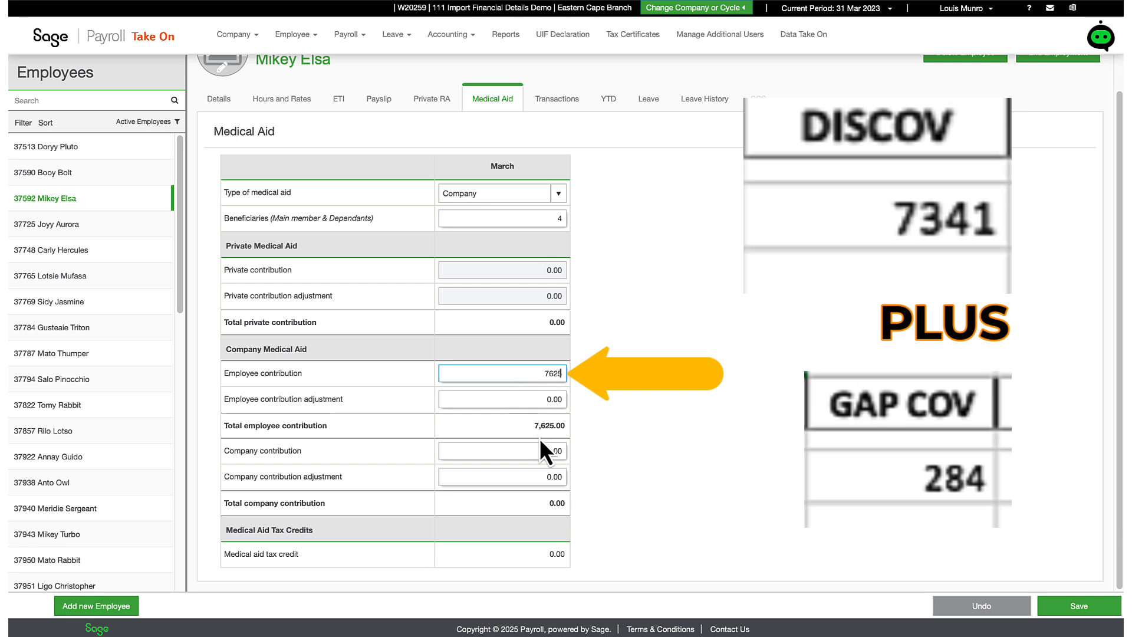
{"action": "left_click", "coordinate": [519, 452]}
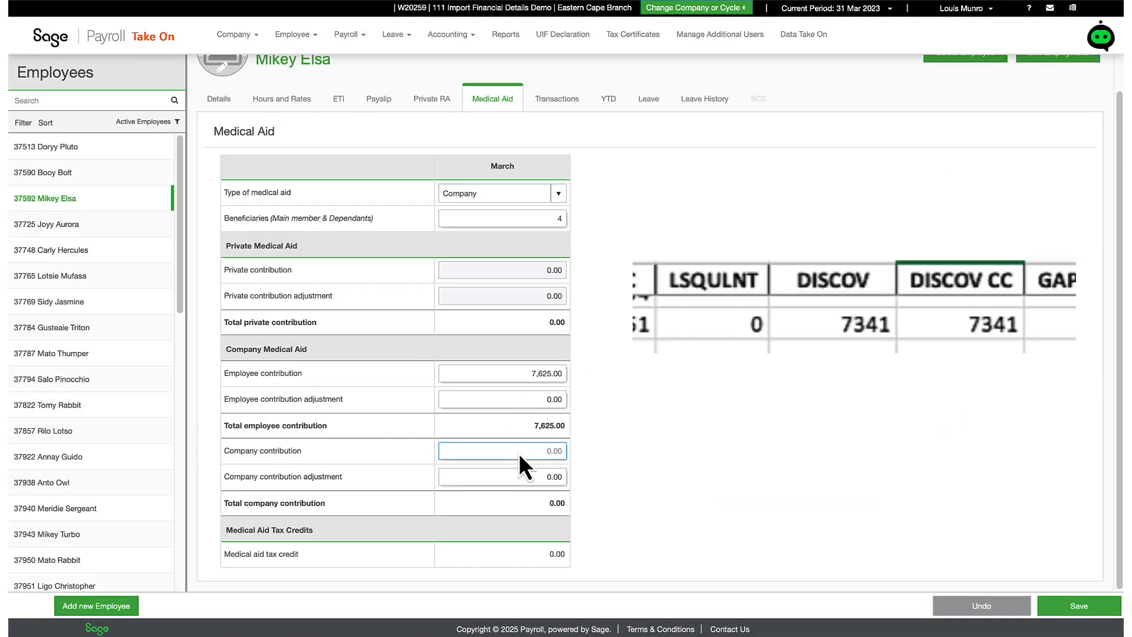
{"action": "type", "text": "7341"}
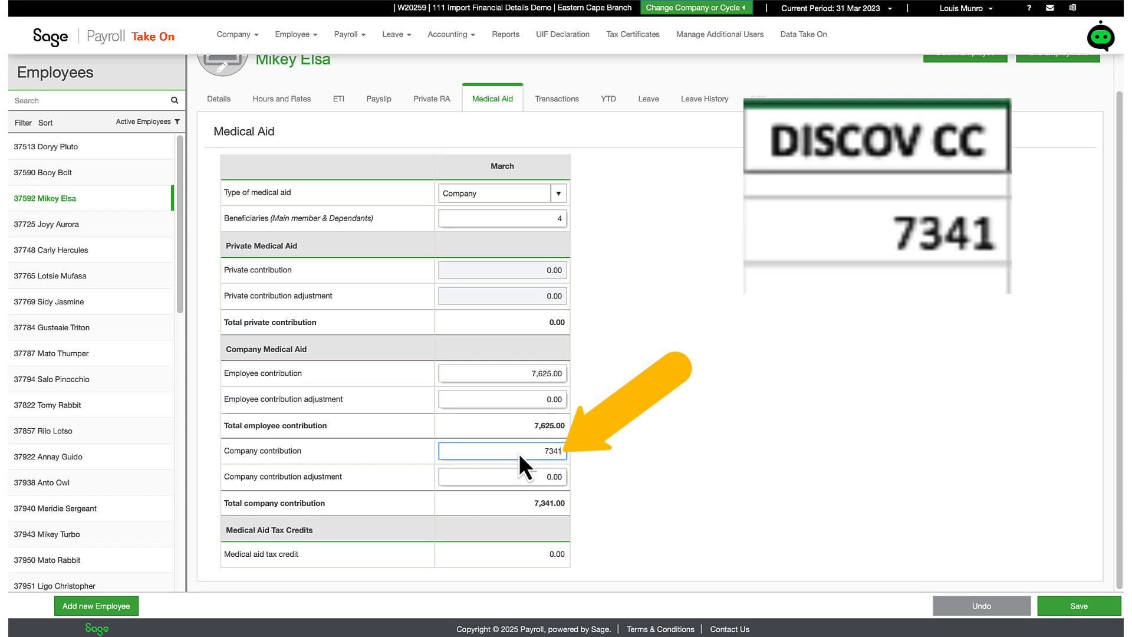
{"action": "left_click", "coordinate": [561, 466]}
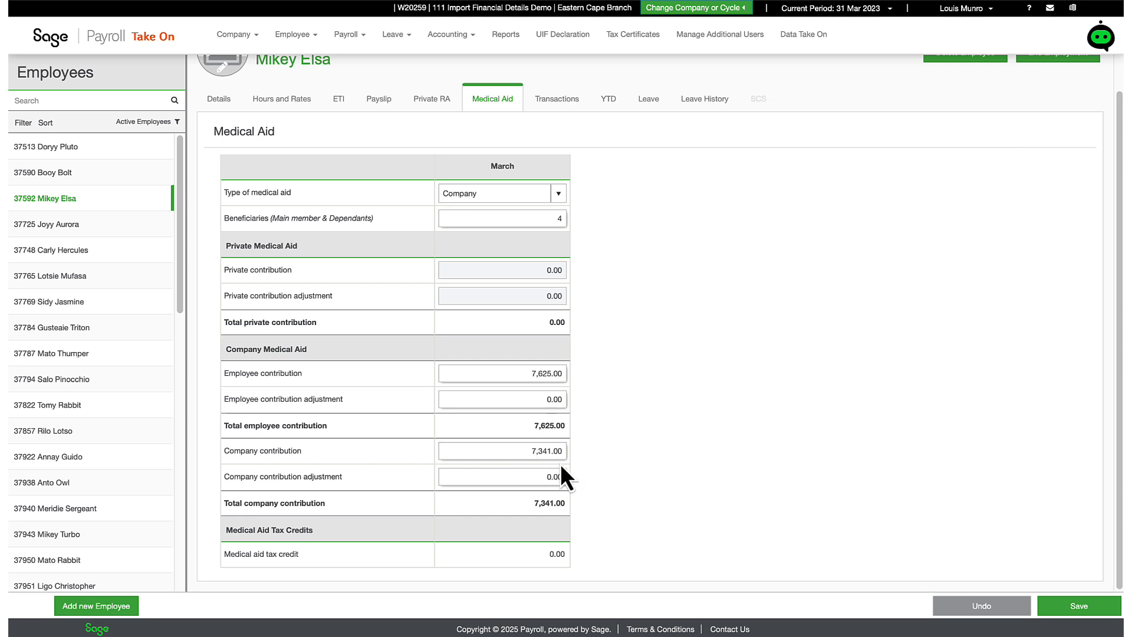
{"action": "left_click", "coordinate": [1054, 607]}
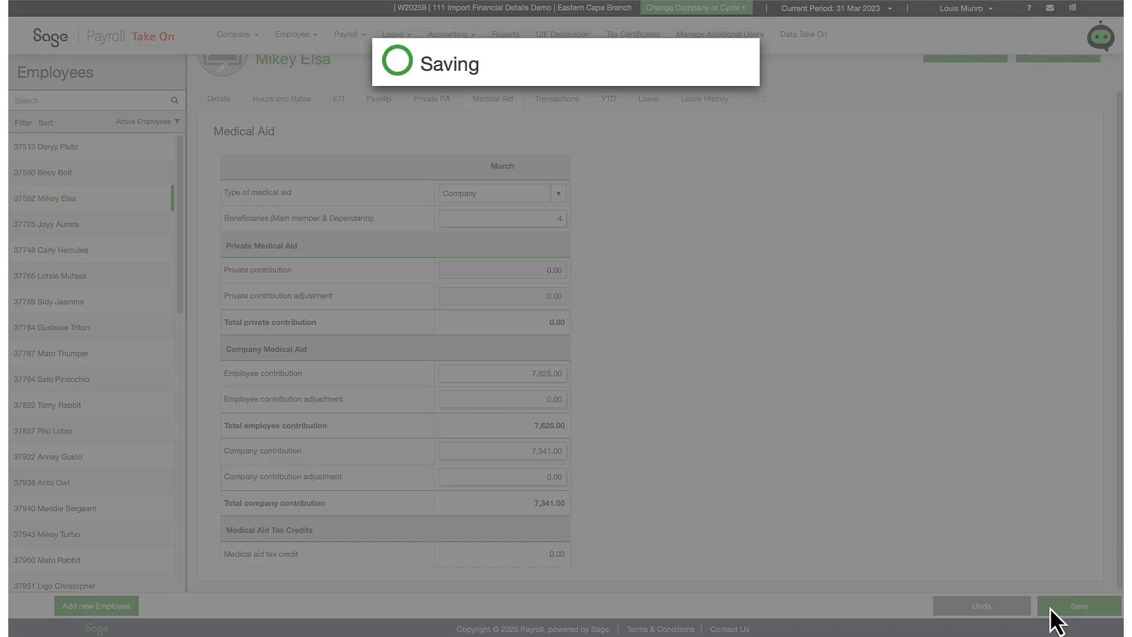
- Switch to the payroll spreadsheet and sum the 3365 DISCOV and 399 VITALIT amounts in the fifth listed employee's row
{"action": "scroll", "coordinate": [678, 384], "scroll_direction": "up", "scroll_amount": 1}
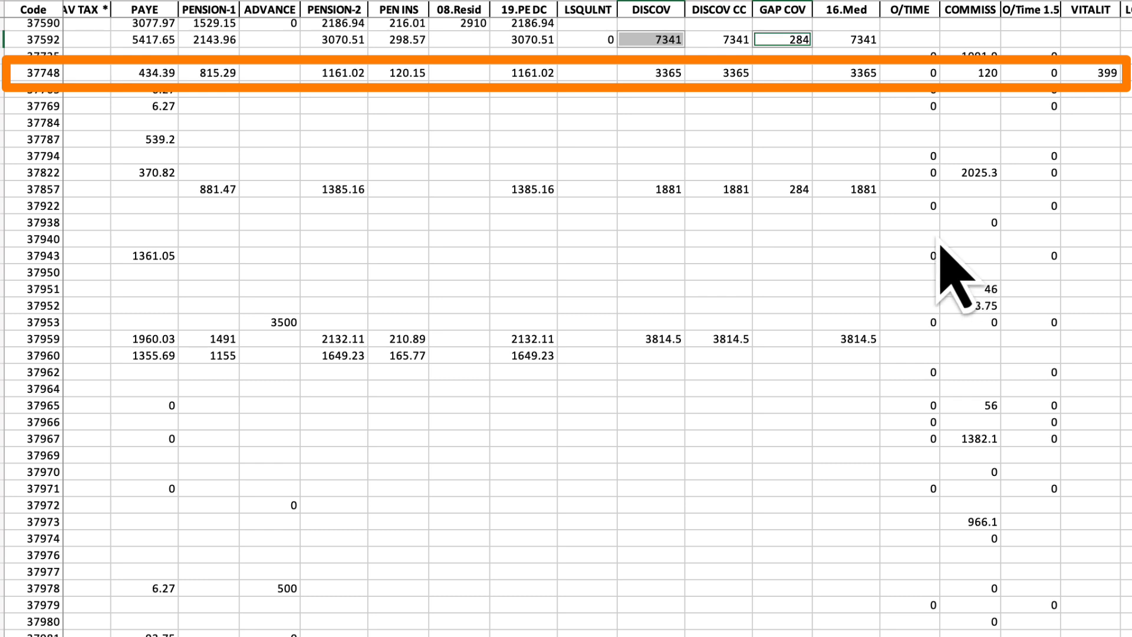
{"action": "left_click", "coordinate": [660, 81]}
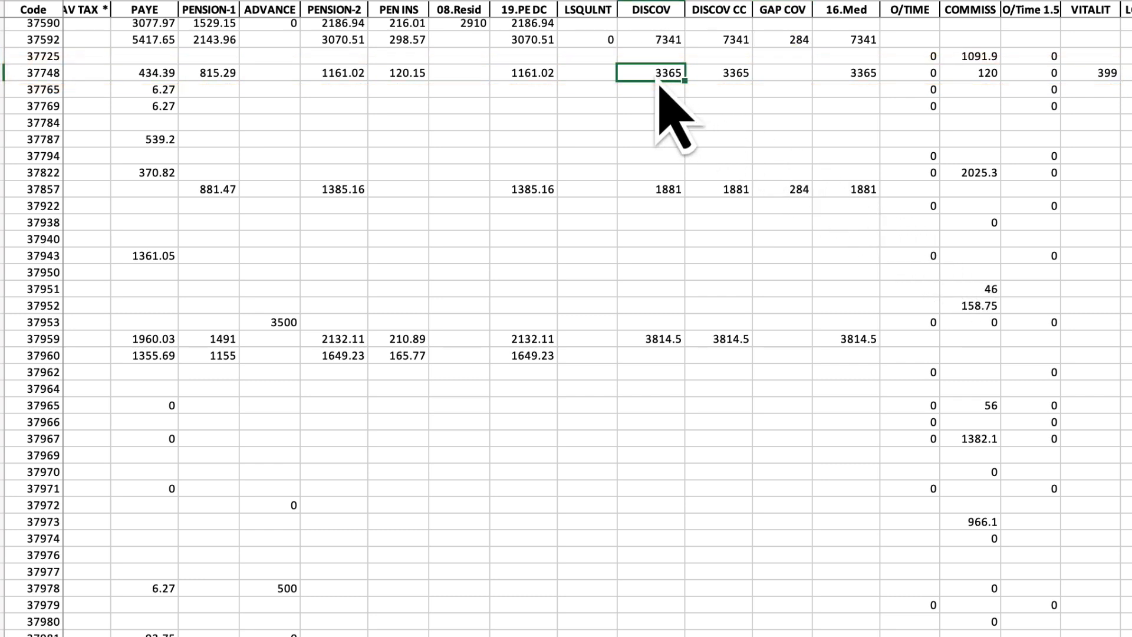
{"action": "left_click", "coordinate": [1102, 82], "text": "super"}
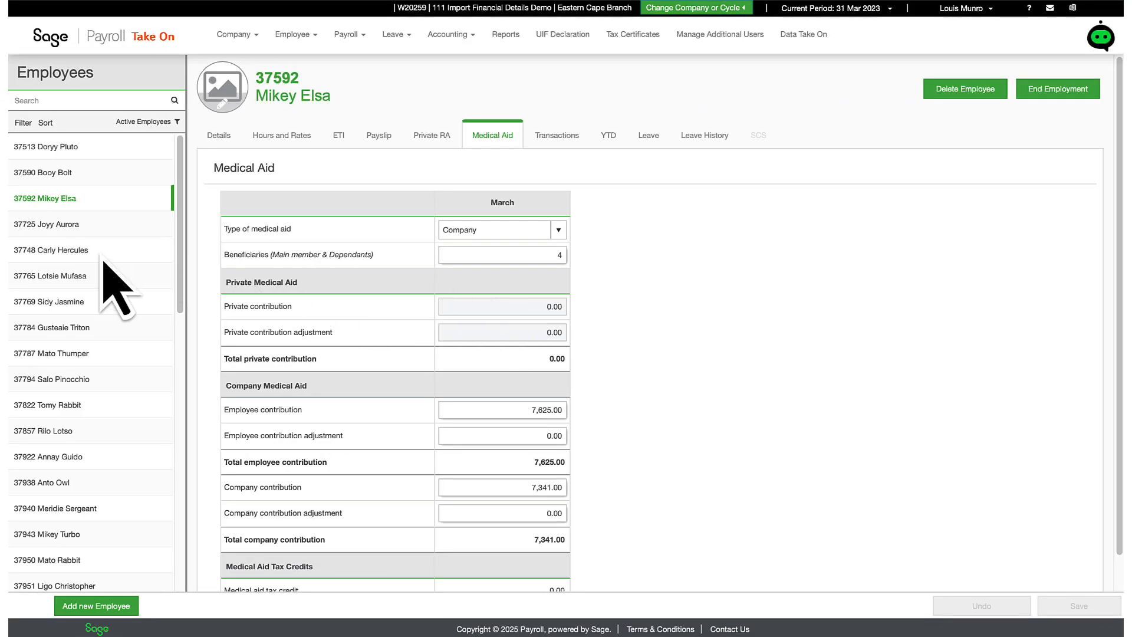
- Switch to Sage Payroll and set the fifth listed employee's type of medical aid to Company with 2 beneficiaries
{"action": "left_click", "coordinate": [103, 258]}
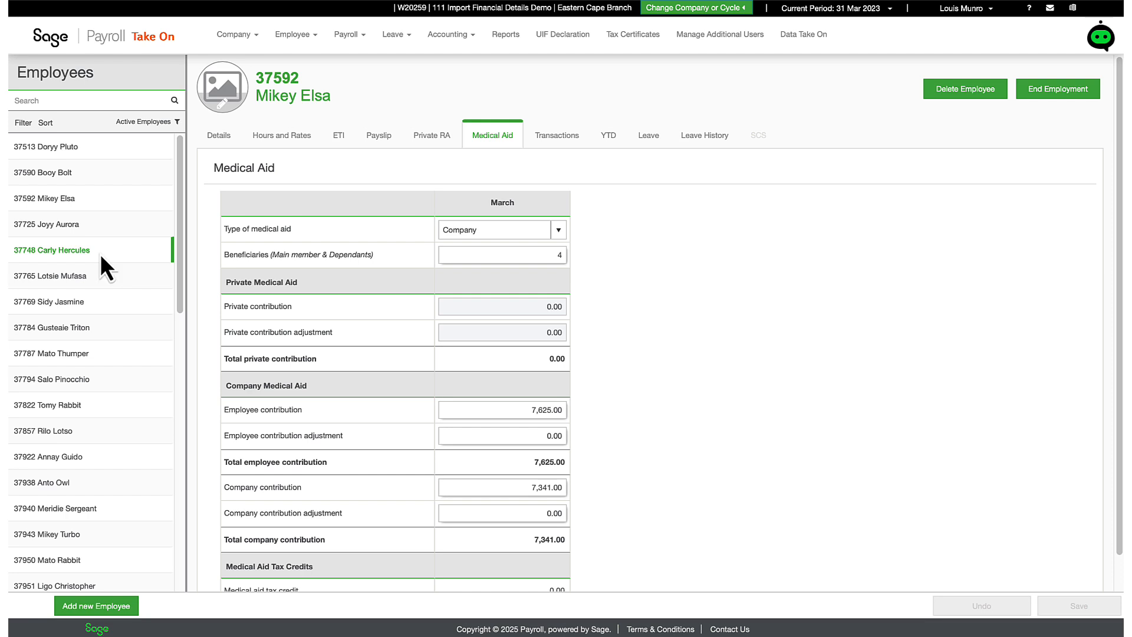
{"action": "left_click", "coordinate": [562, 231]}
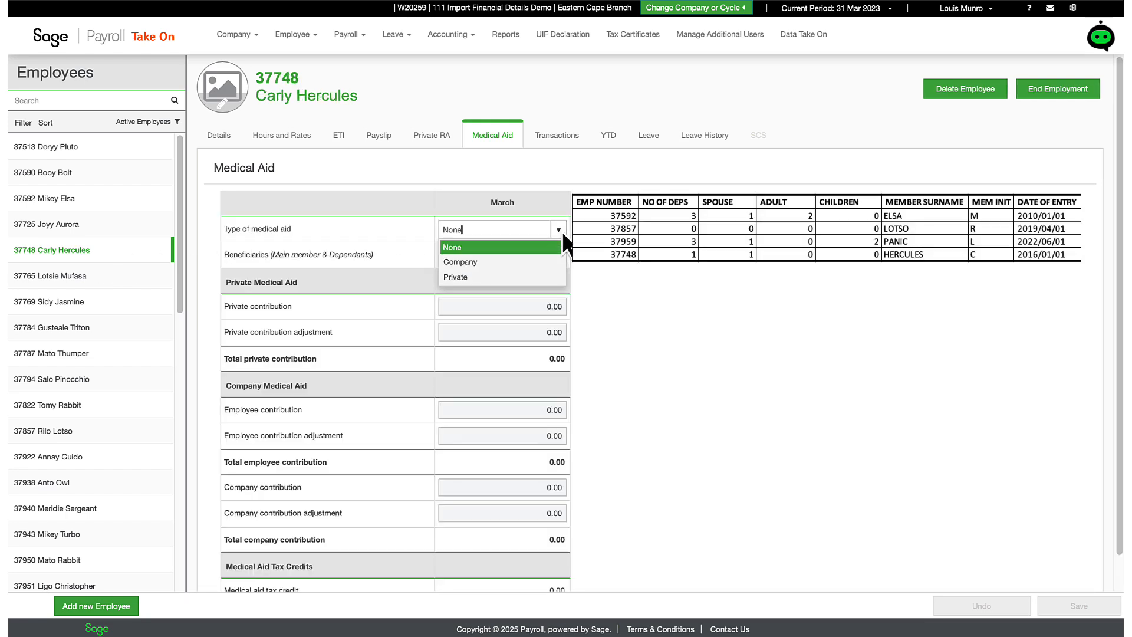
{"action": "left_click", "coordinate": [511, 260]}
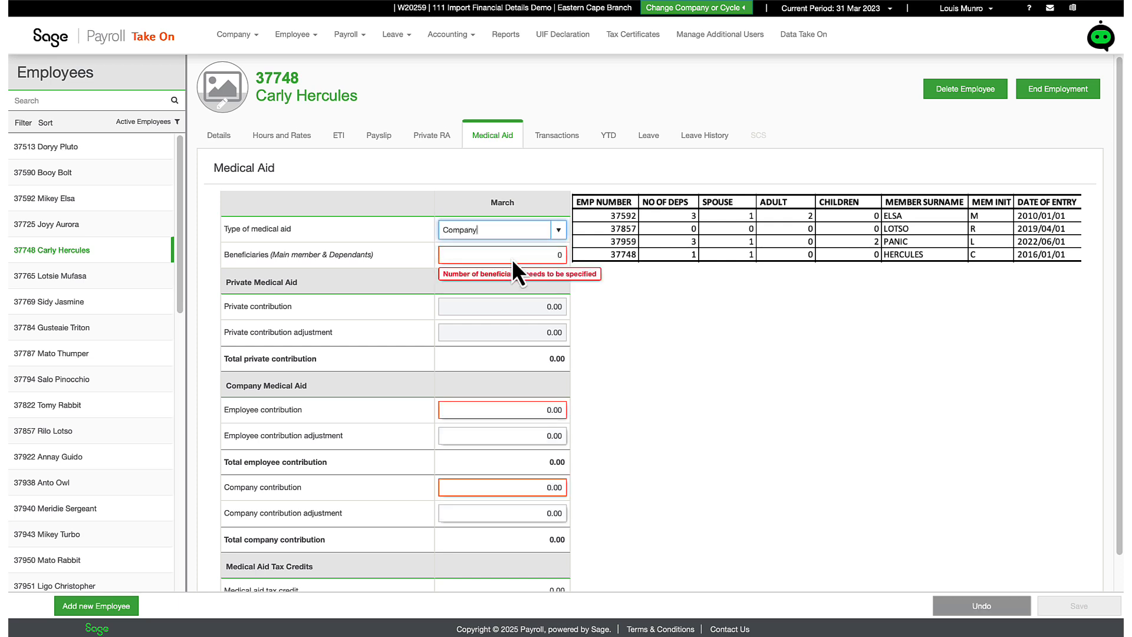
{"action": "left_click", "coordinate": [514, 260]}
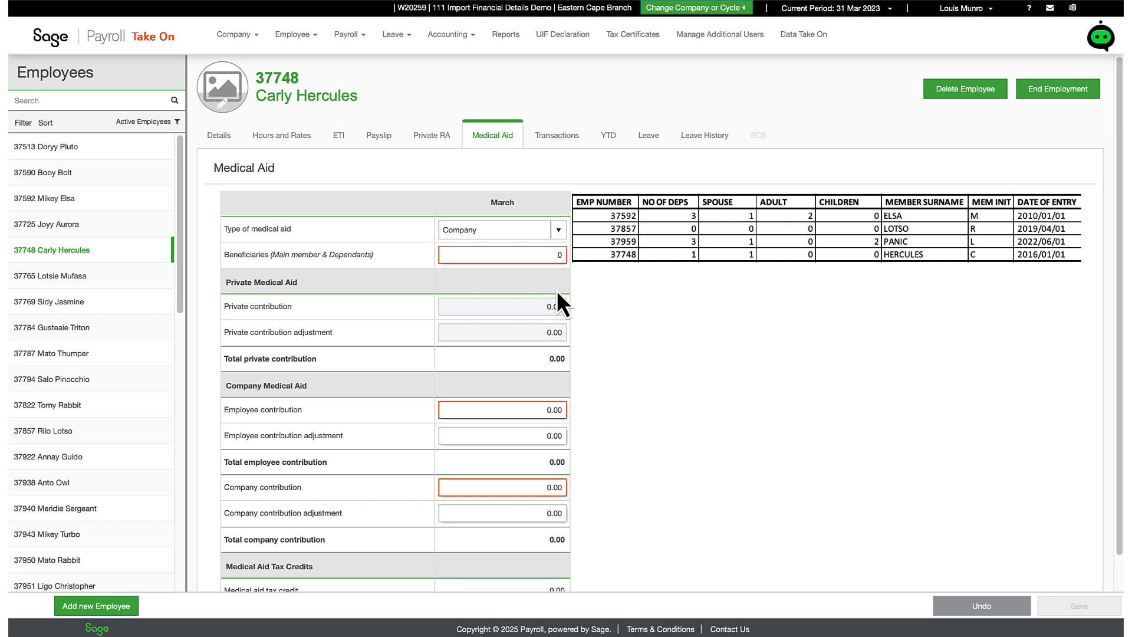
{"action": "type", "text": "2"}
- Set the fifth listed employee's March company medical aid to an employee contribution of 3764 and a company contribution of 3365, and save
{"action": "left_click", "coordinate": [491, 408]}
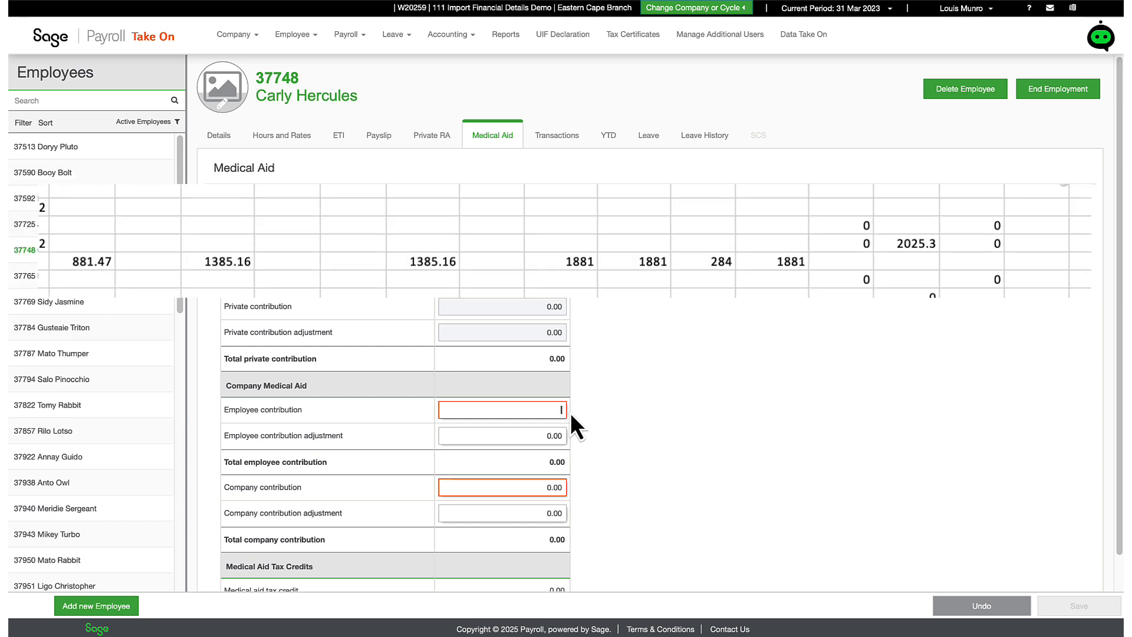
{"action": "type", "text": "3,7"}
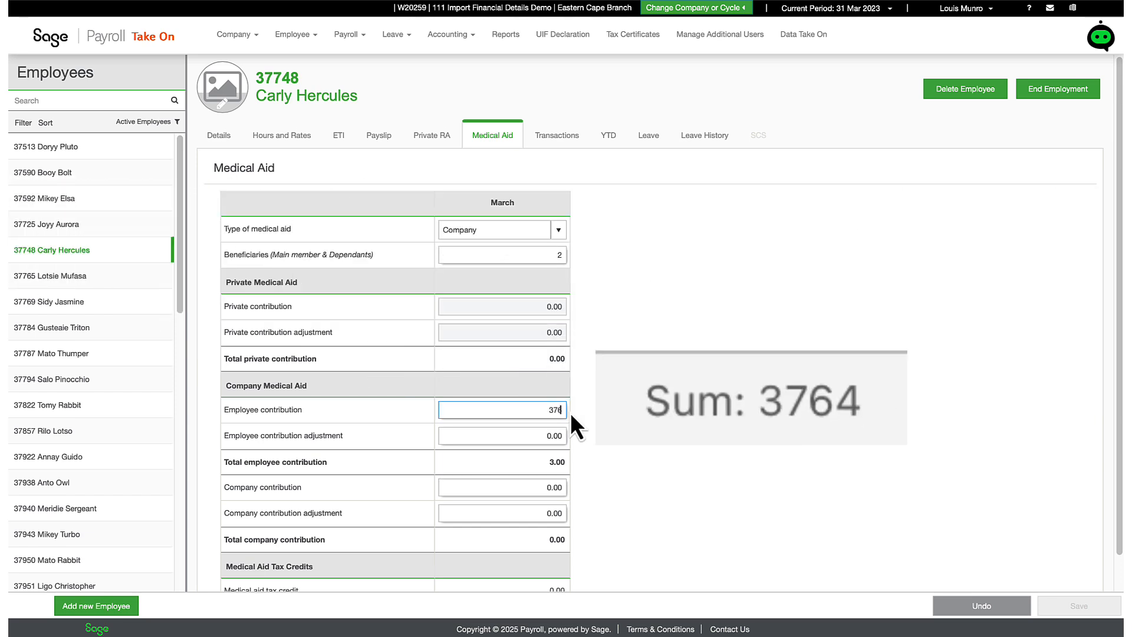
{"action": "type", "text": "64"}
{"action": "left_click", "coordinate": [523, 480]}
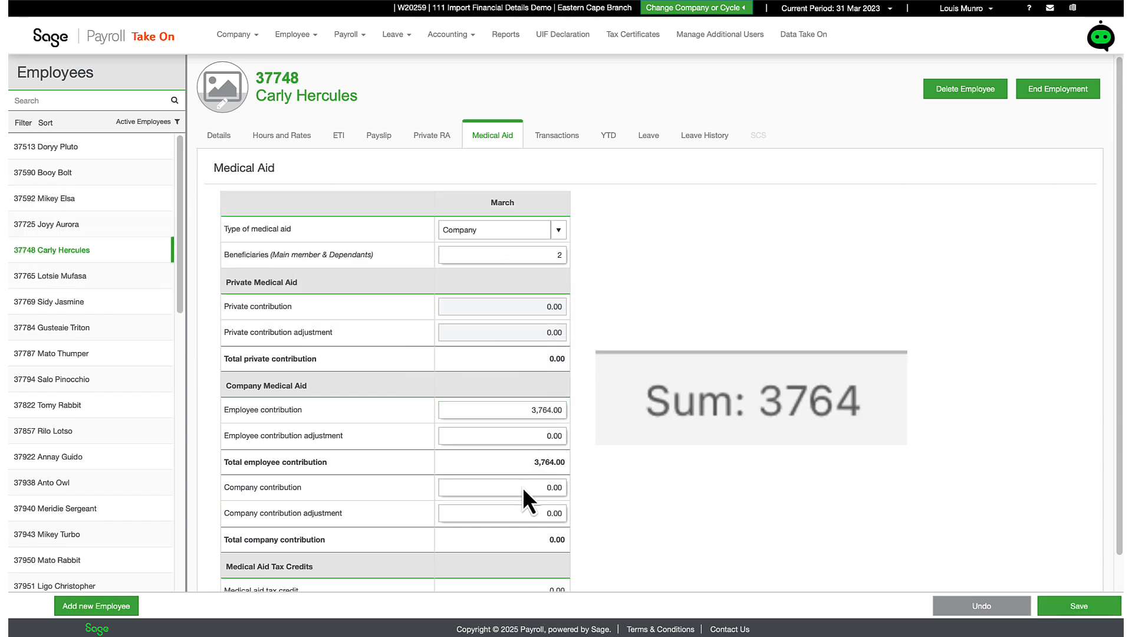
{"action": "left_click", "coordinate": [523, 487]}
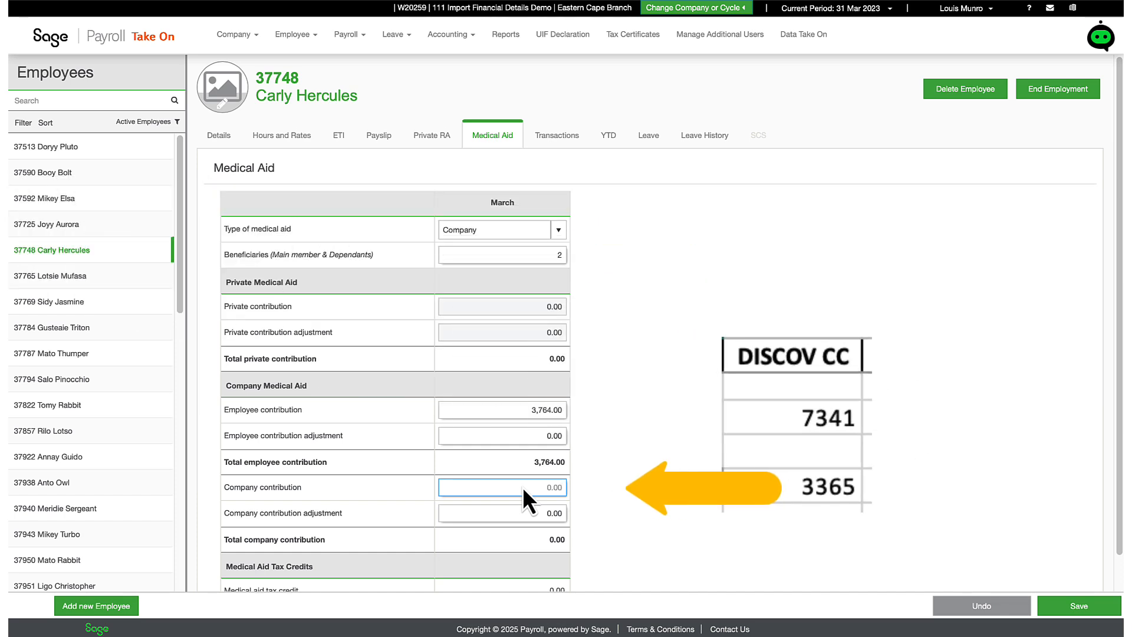
{"action": "type", "text": "3,365"}
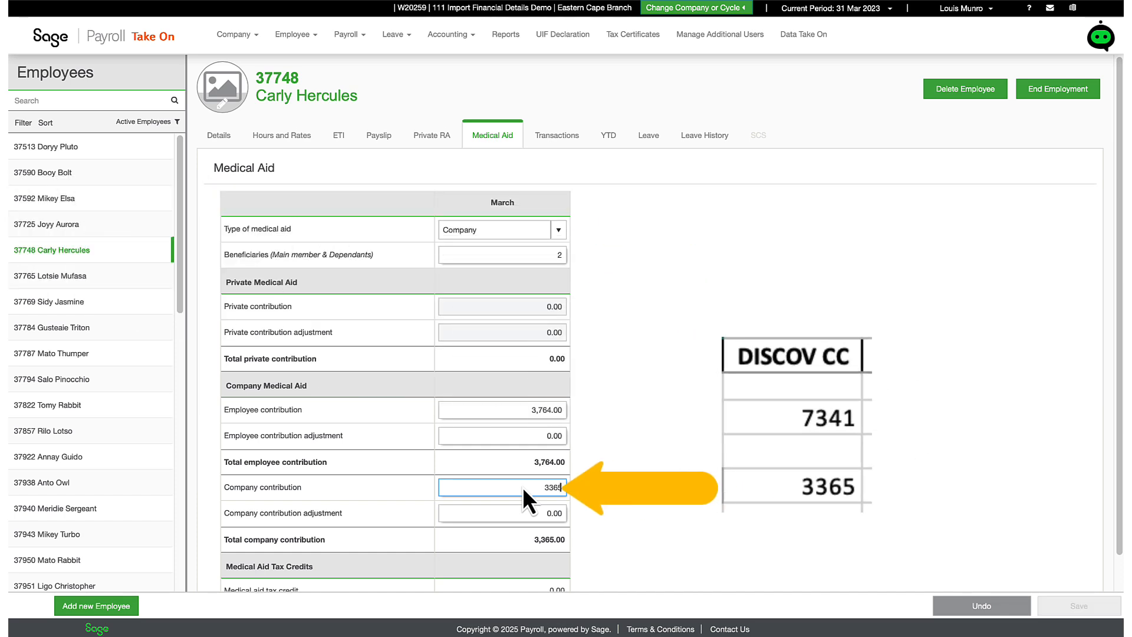
{"action": "left_click", "coordinate": [617, 506]}
{"action": "scroll", "coordinate": [618, 486], "scroll_direction": "down", "scroll_amount": 1}
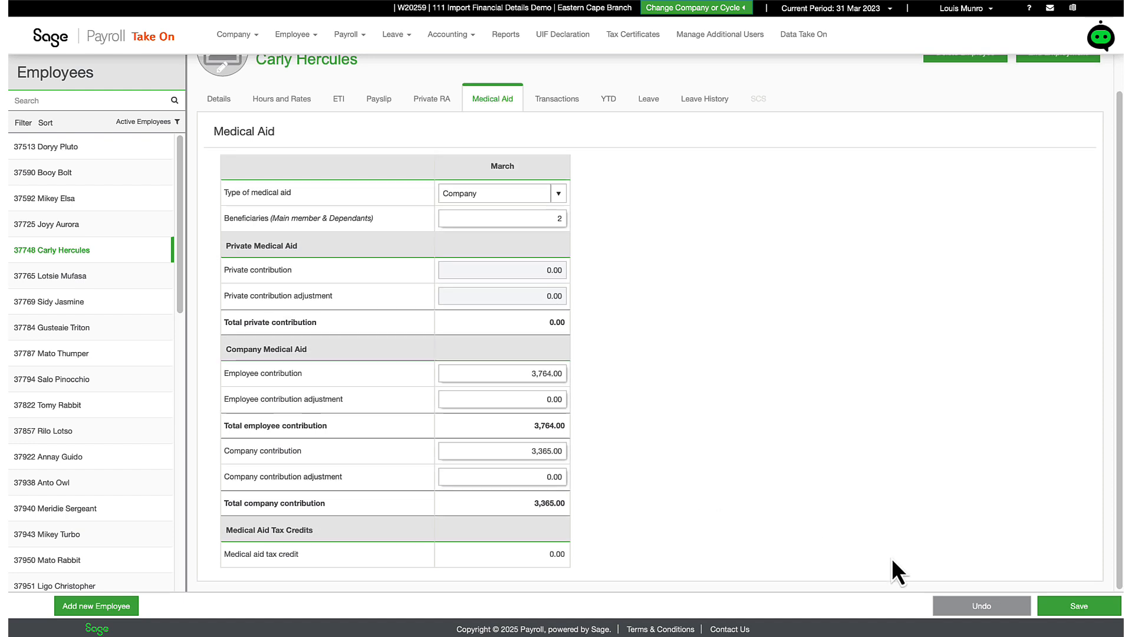
{"action": "left_click", "coordinate": [1060, 606]}
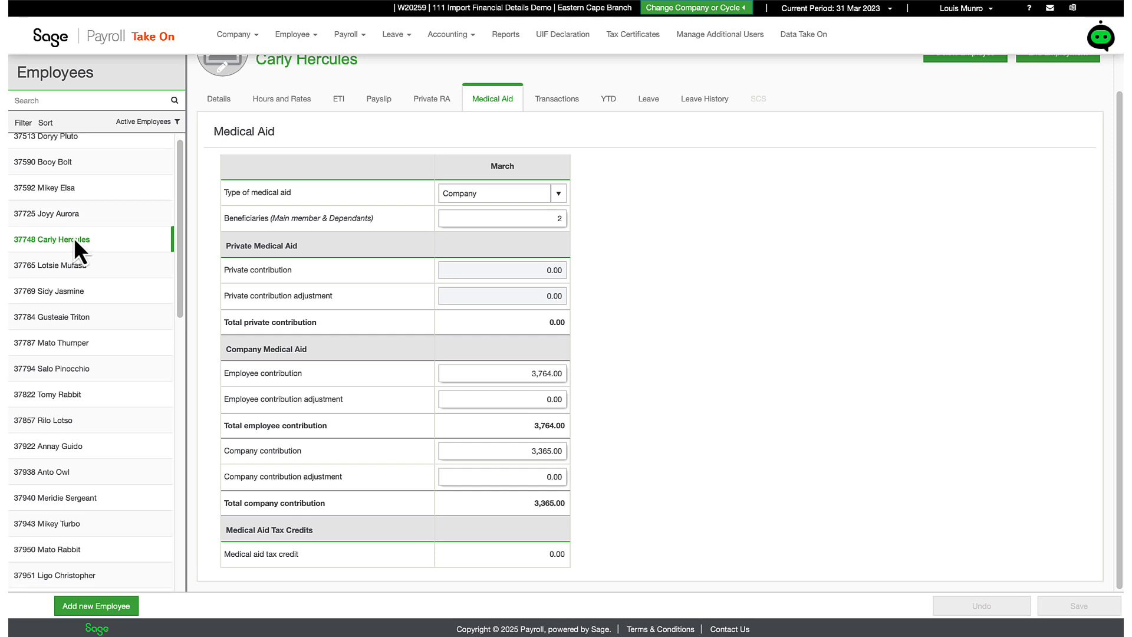
- Open the medical aid details of the employee with no dependants and set the type to Company with 1 beneficiary
{"action": "scroll", "coordinate": [73, 238], "scroll_direction": "down", "scroll_amount": 3}
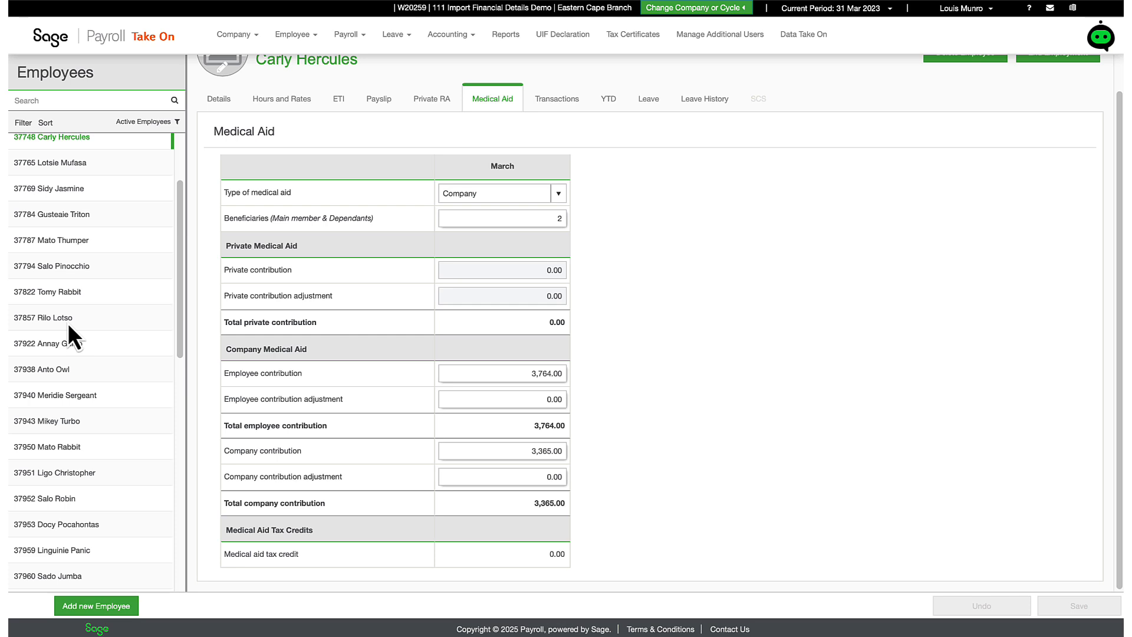
{"action": "left_click", "coordinate": [68, 323]}
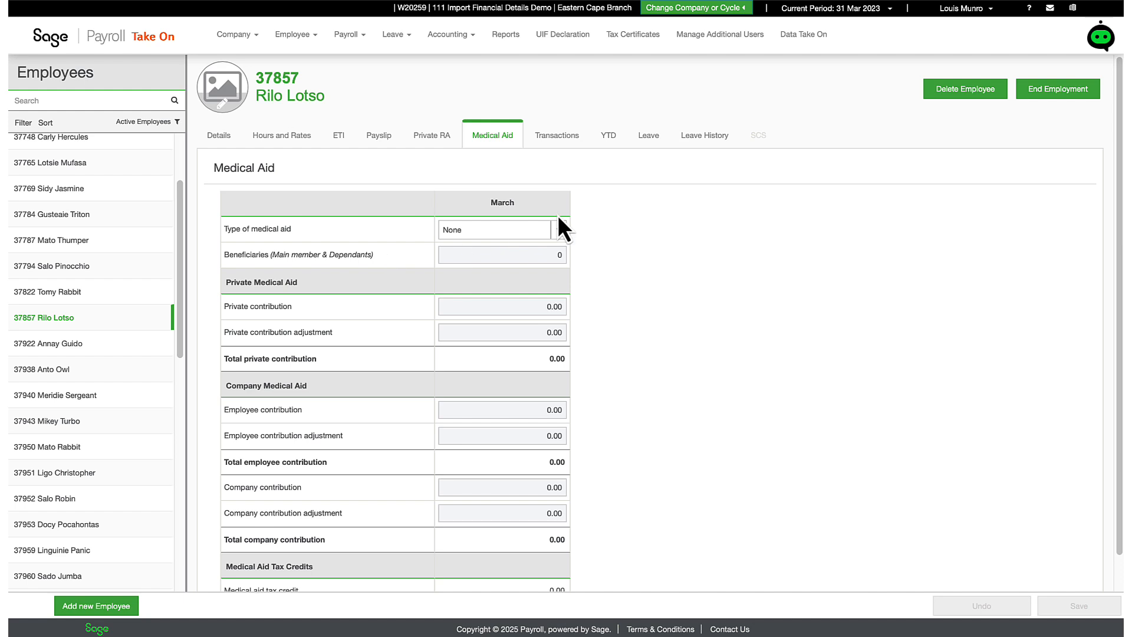
{"action": "left_click", "coordinate": [559, 230]}
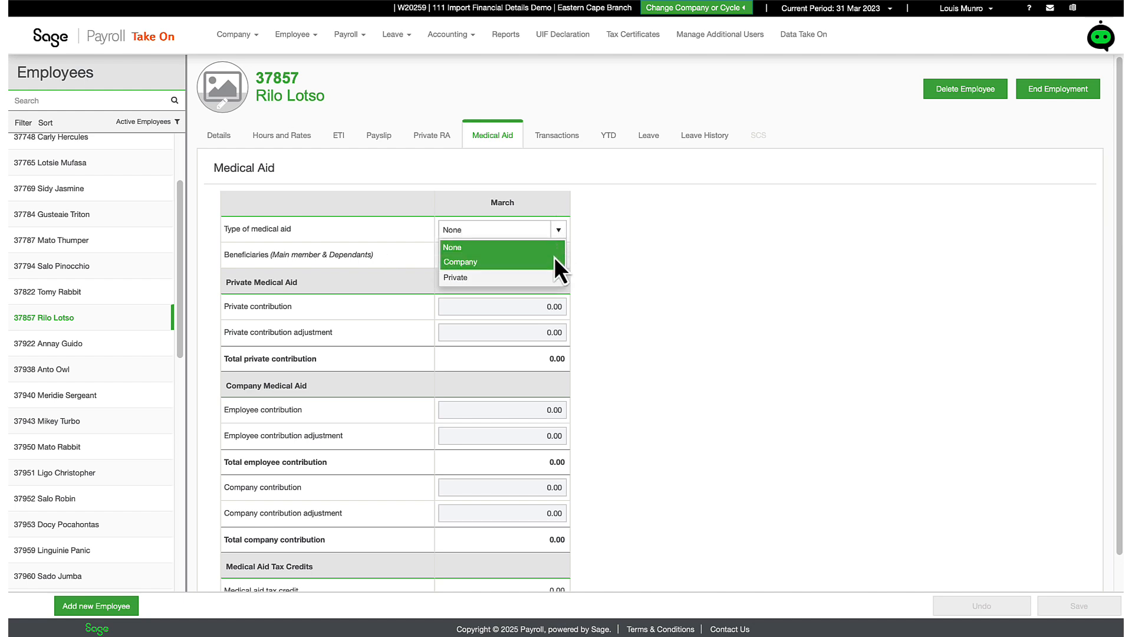
{"action": "left_click", "coordinate": [554, 259]}
{"action": "left_click", "coordinate": [558, 256]}
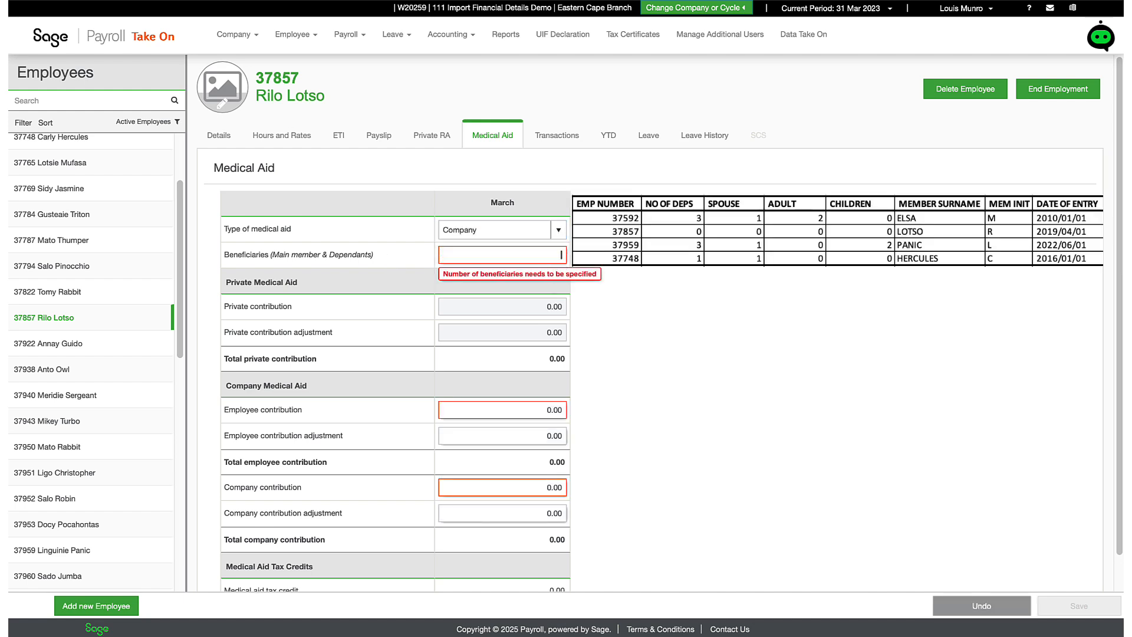
{"action": "type", "text": "1"}
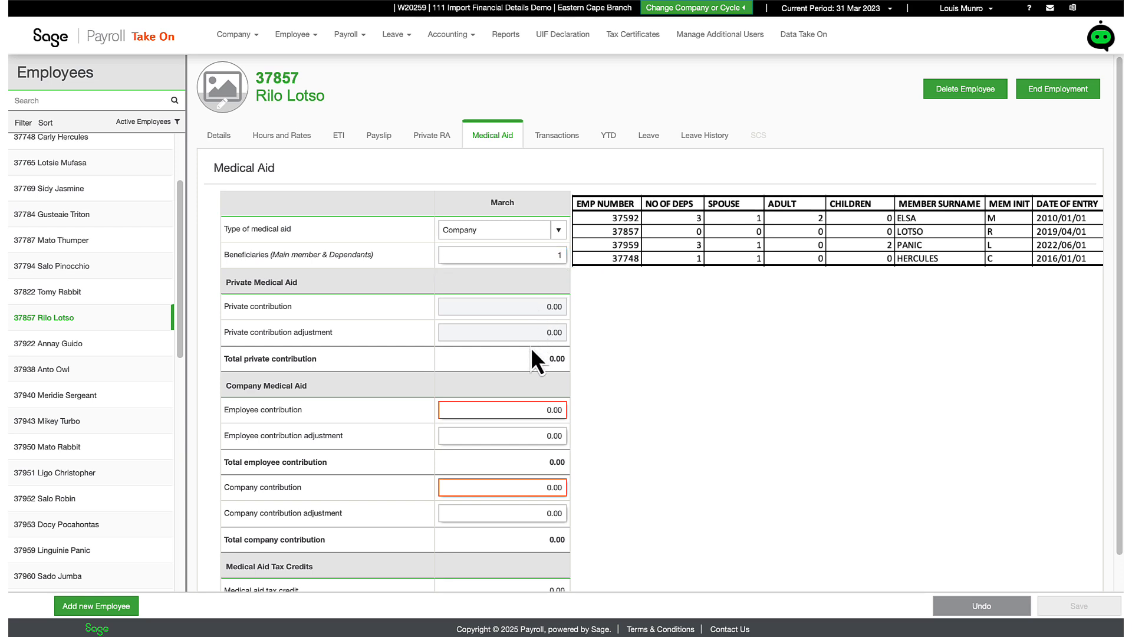
- Set this single-beneficiary employee's March company medical aid to an employee contribution of 2165 and a company contribution of 1881, and save
{"action": "left_click", "coordinate": [511, 412]}
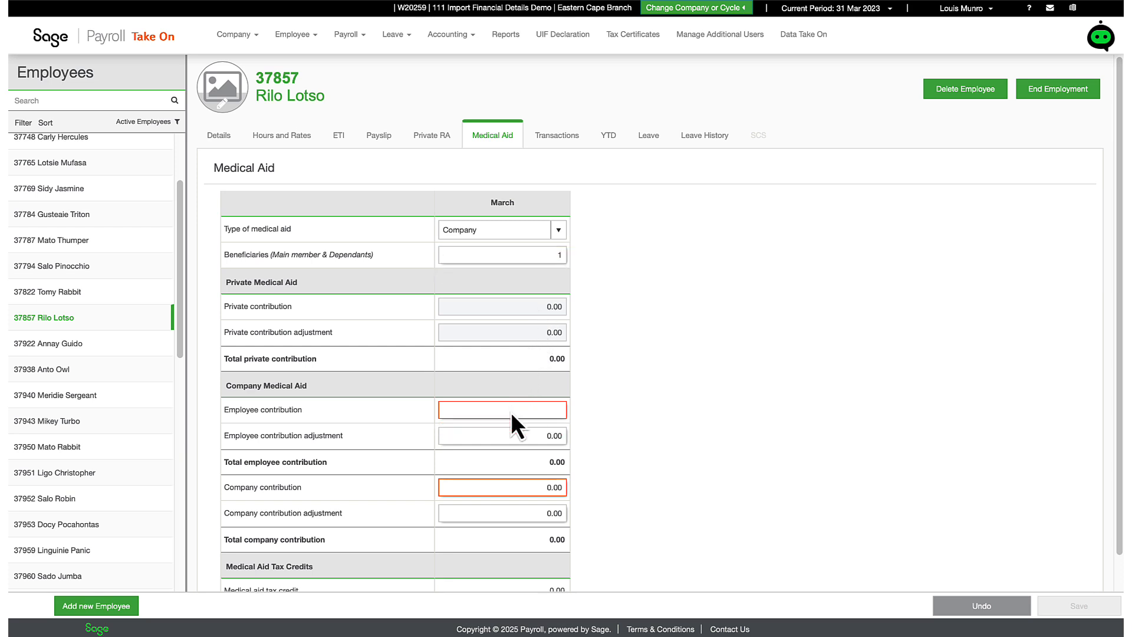
{"action": "type", "text": "2165"}
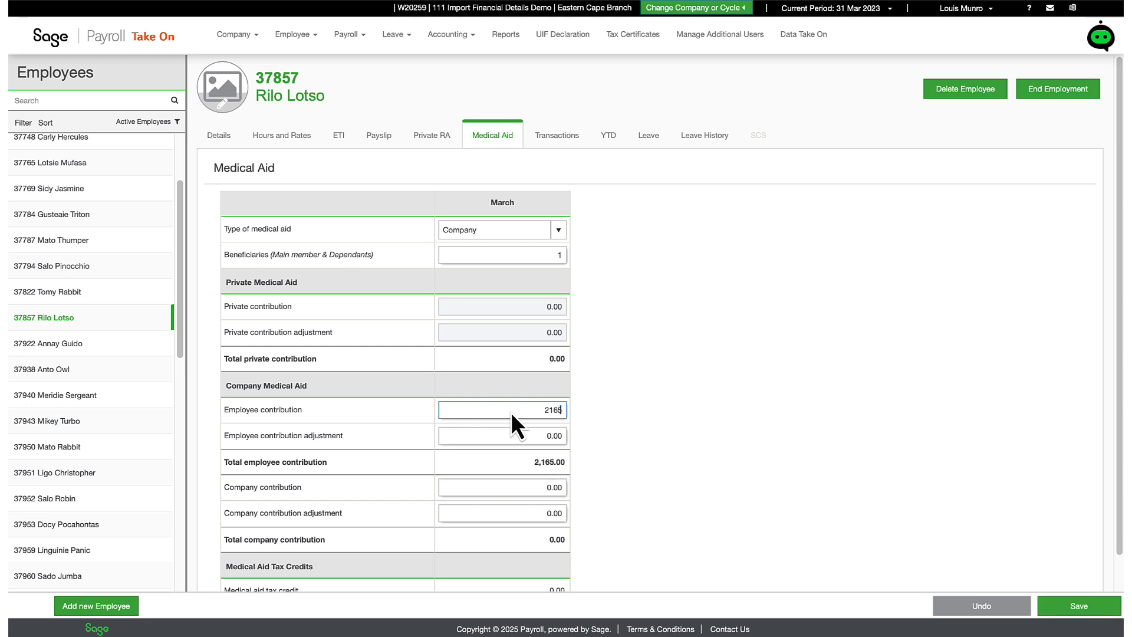
{"action": "key", "text": "Tab"}
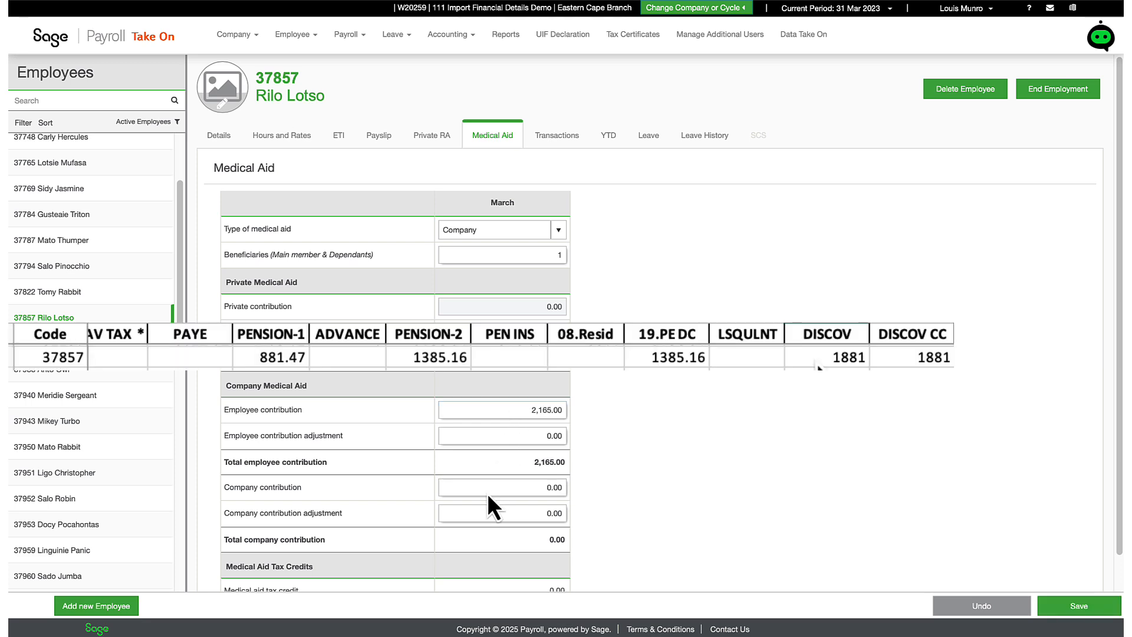
{"action": "left_click", "coordinate": [487, 493]}
{"action": "key", "text": "BackSpace"}
{"action": "key", "text": "BackSpace"}
{"action": "key", "text": "BackSpace"}
{"action": "key", "text": "BackSpace"}
{"action": "type", "text": "1881"}
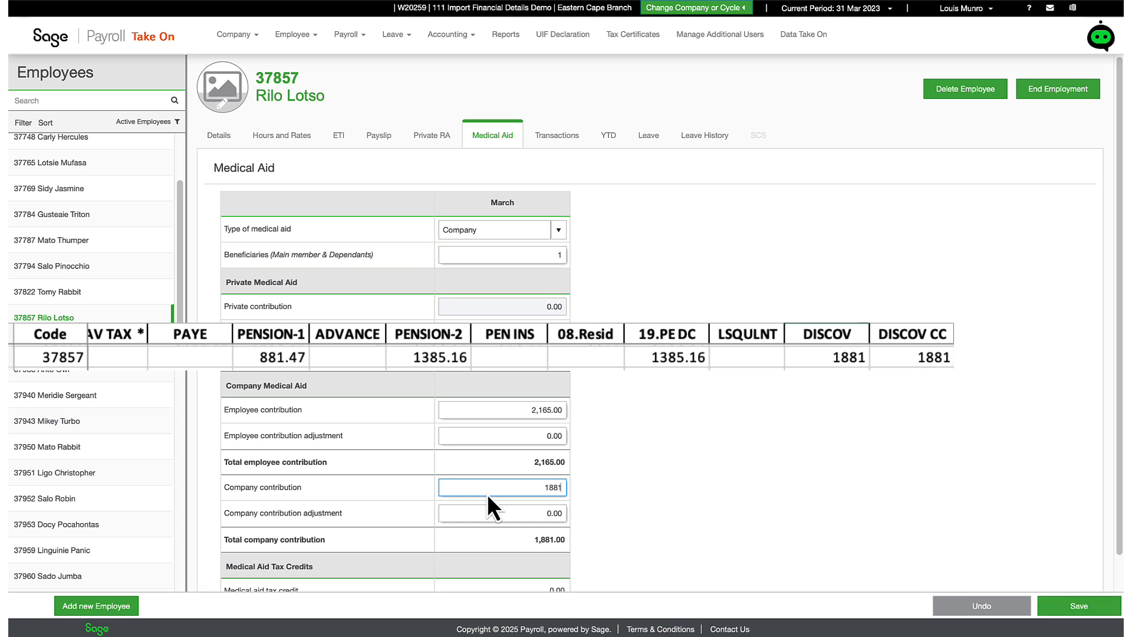
{"action": "key", "text": "Return"}
{"action": "scroll", "coordinate": [487, 493], "scroll_direction": "down", "scroll_amount": 1}
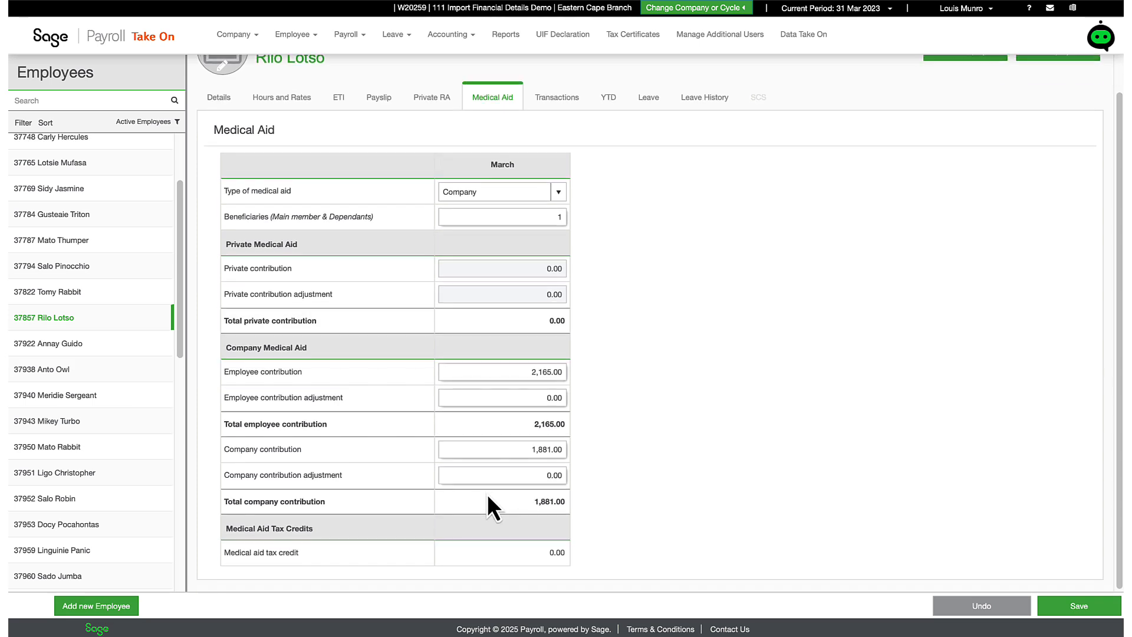
{"action": "left_click", "coordinate": [1068, 603]}
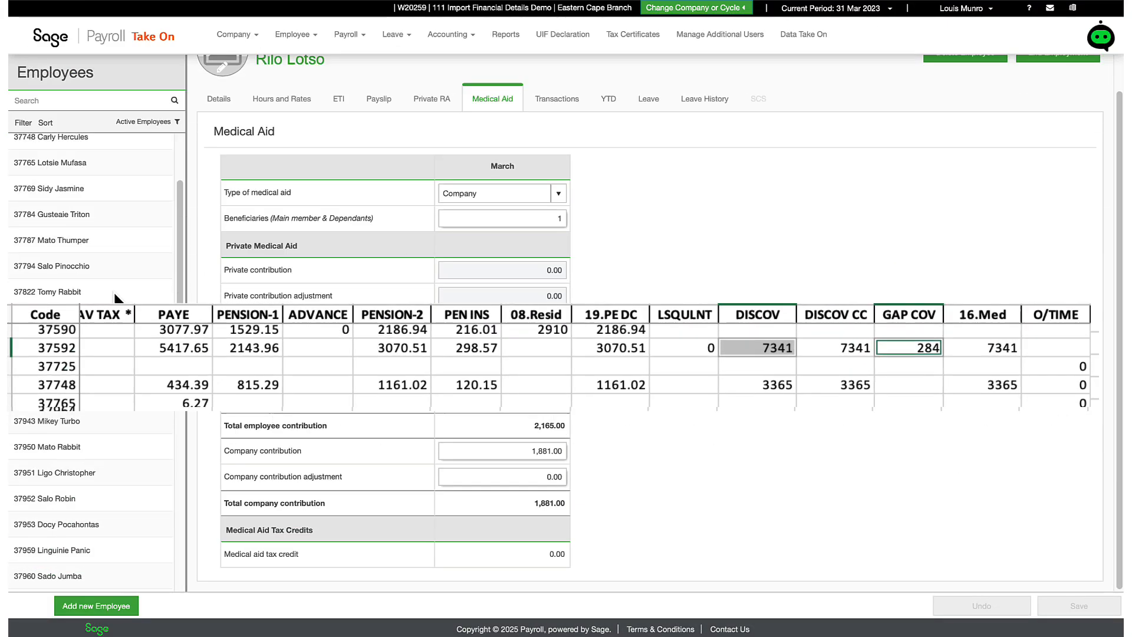
- Open the medical aid details of the employee with the 3814.5 DISCOV amount and set the type to Company with 4 beneficiaries
{"action": "scroll", "coordinate": [107, 404], "scroll_direction": "down", "scroll_amount": 4}
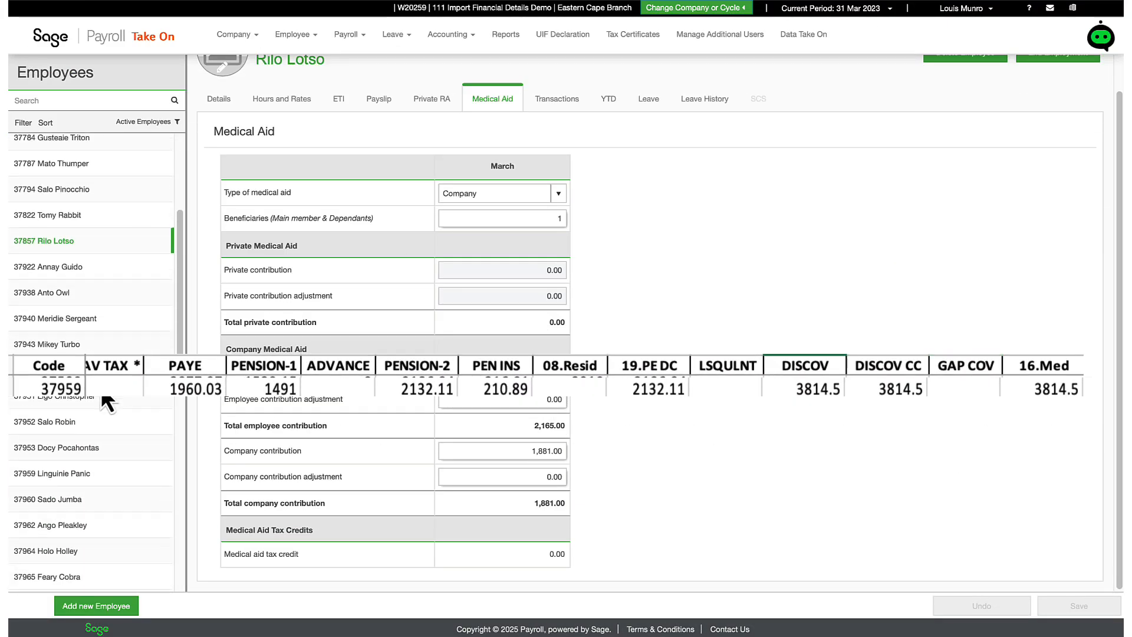
{"action": "scroll", "coordinate": [41, 407], "scroll_direction": "down", "scroll_amount": 1}
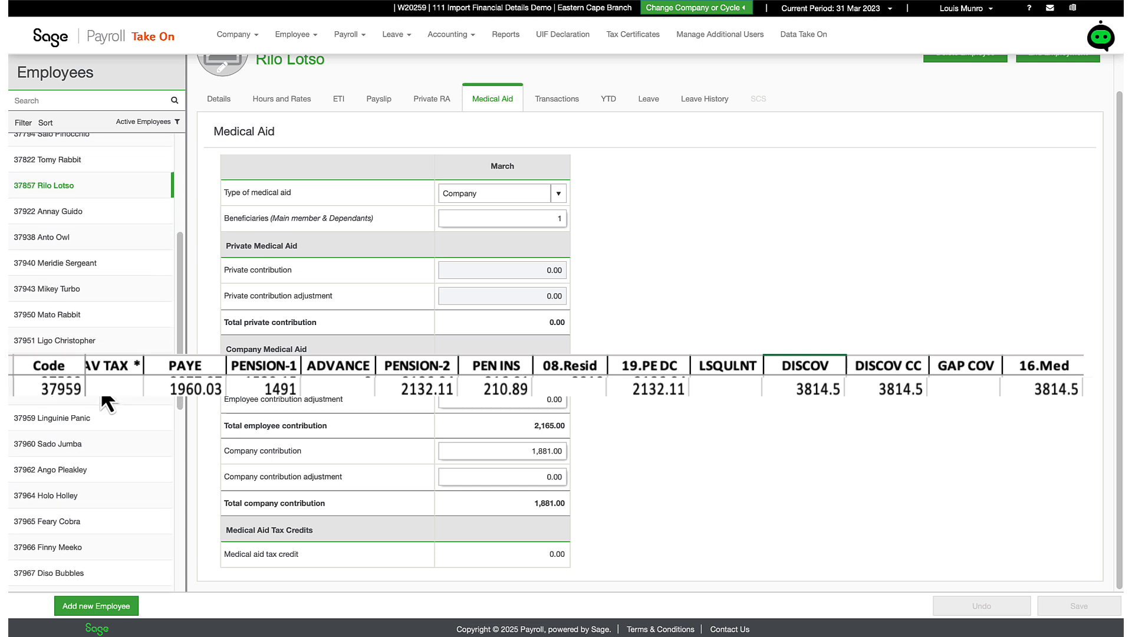
{"action": "left_click", "coordinate": [49, 417]}
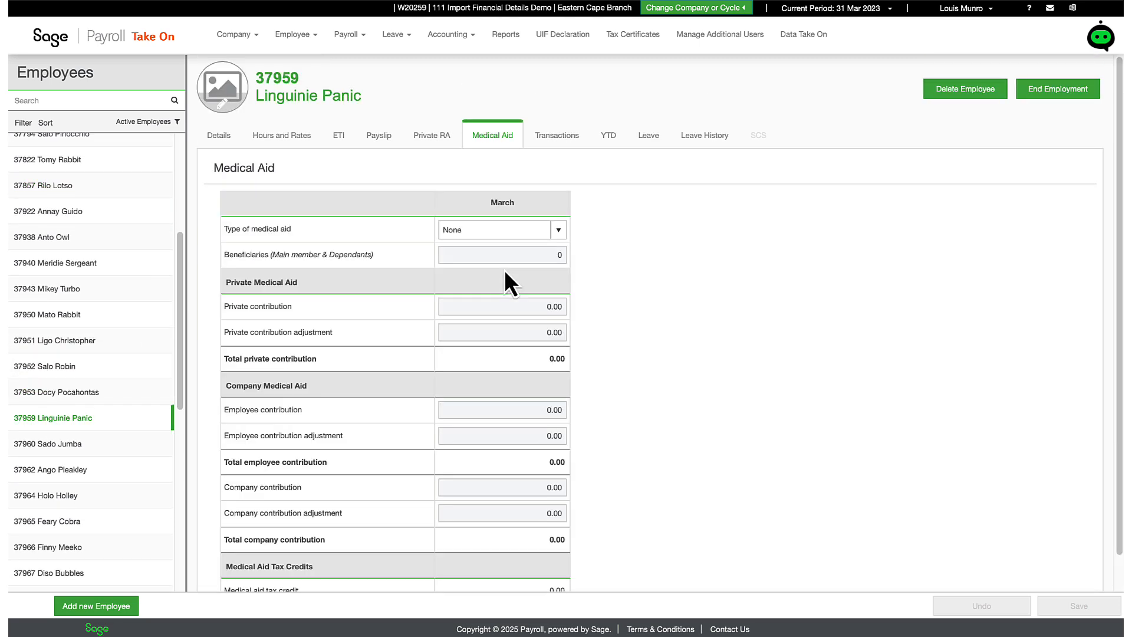
{"action": "left_click", "coordinate": [557, 235]}
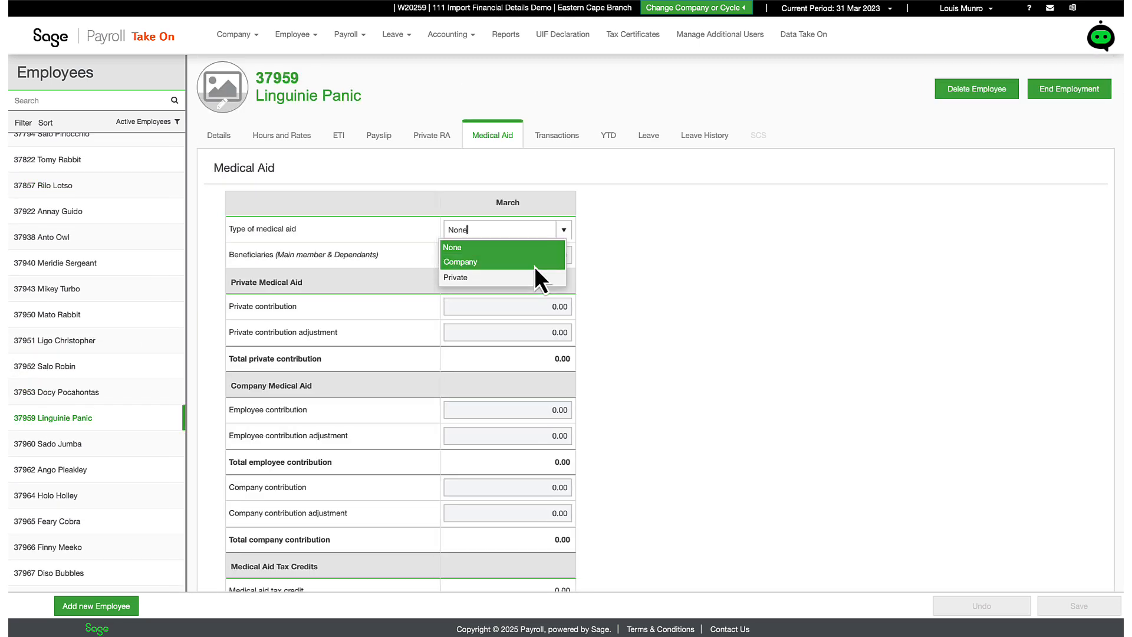
{"action": "left_click", "coordinate": [535, 260]}
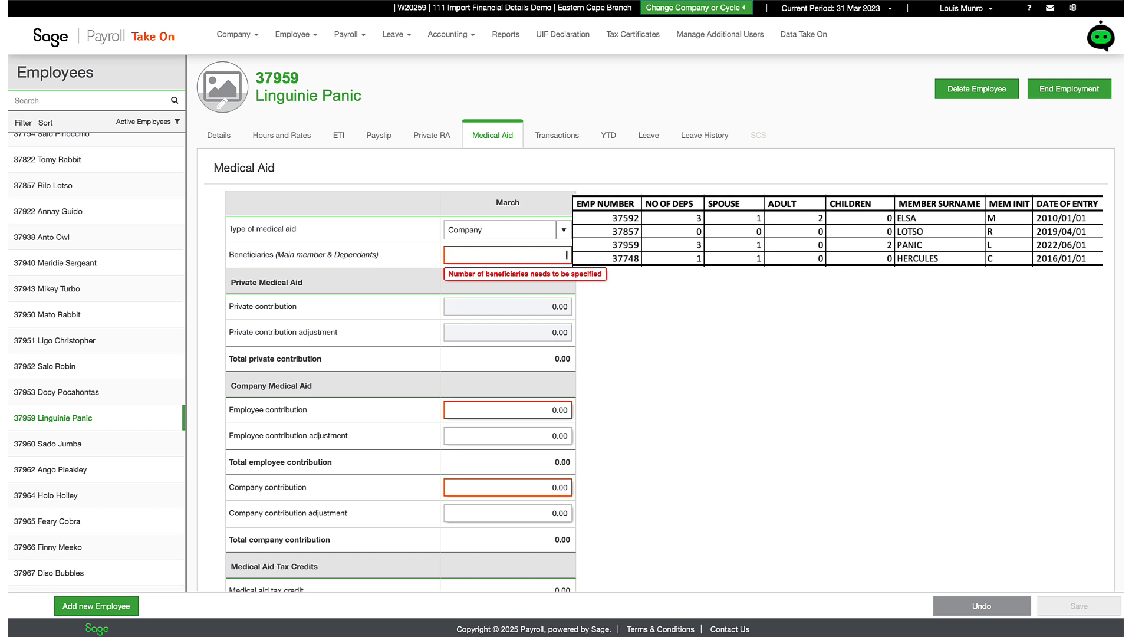
{"action": "type", "text": "4"}
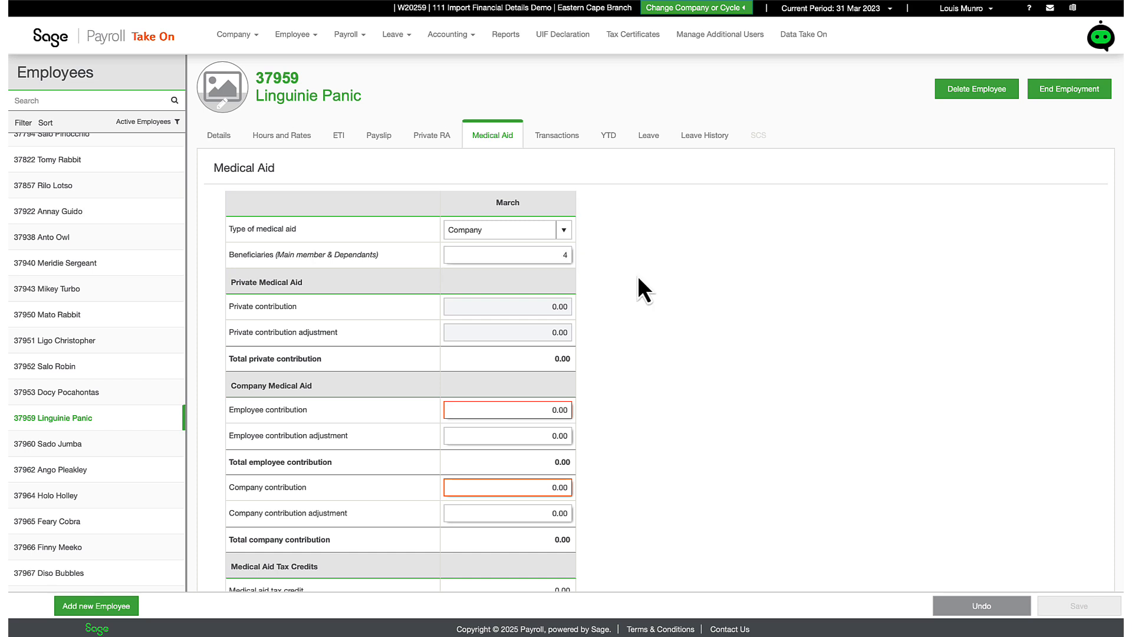
- Set both the March employee contribution and the company contribution of the company medical aid to 3814.50, and save
{"action": "left_click", "coordinate": [486, 413]}
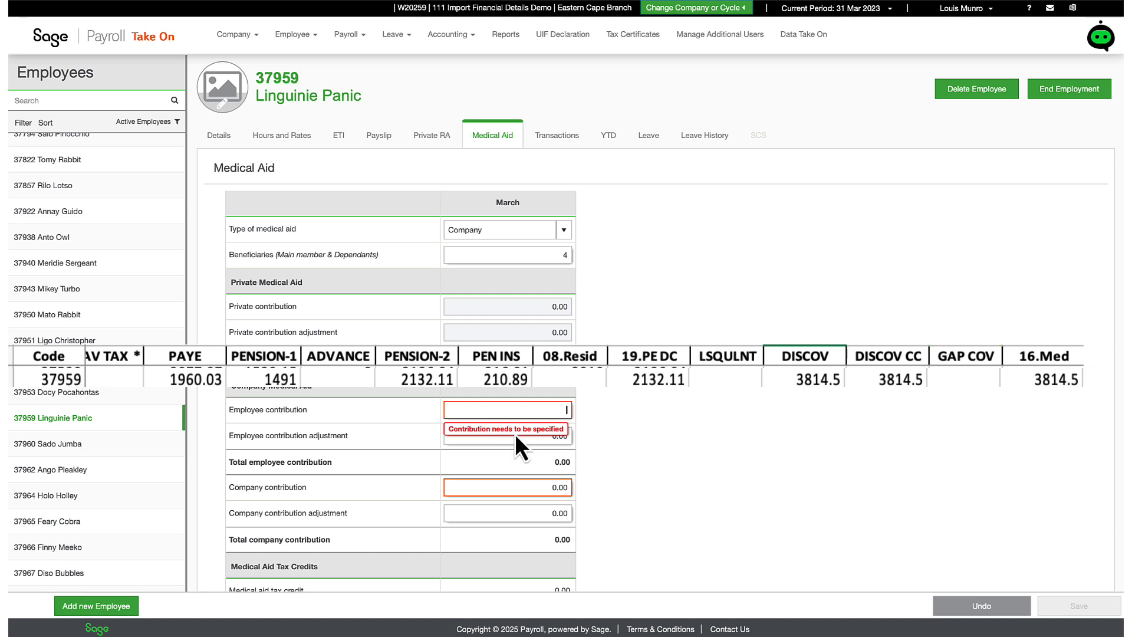
{"action": "type", "text": "3"}
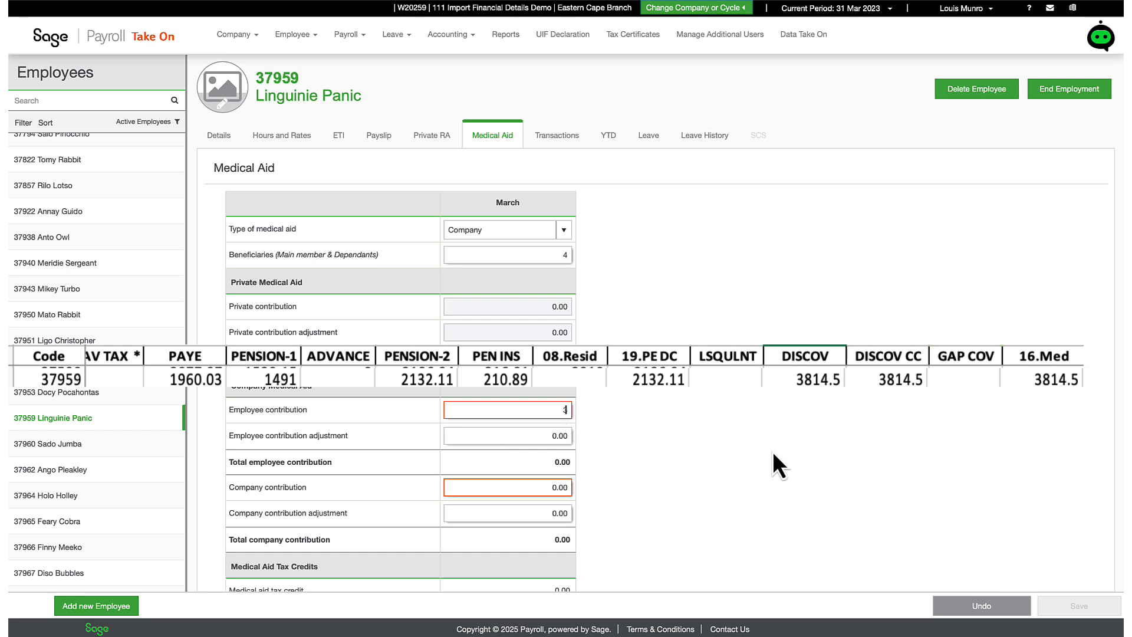
{"action": "type", "text": "814.50"}
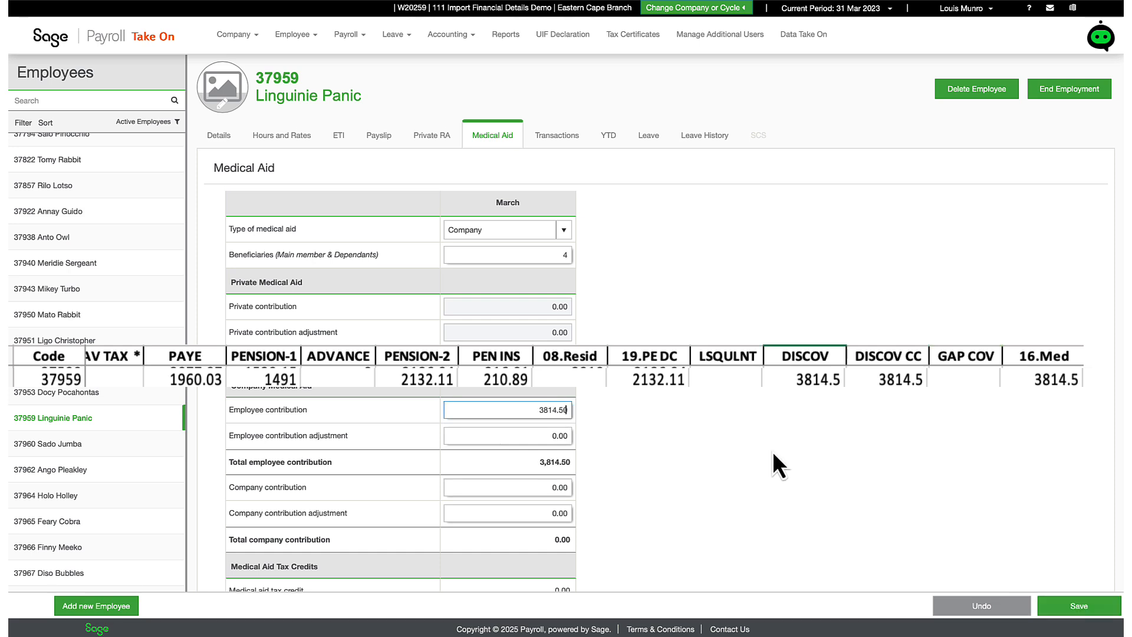
{"action": "left_click", "coordinate": [772, 451]}
{"action": "scroll", "coordinate": [815, 480], "scroll_direction": "down", "scroll_amount": 1}
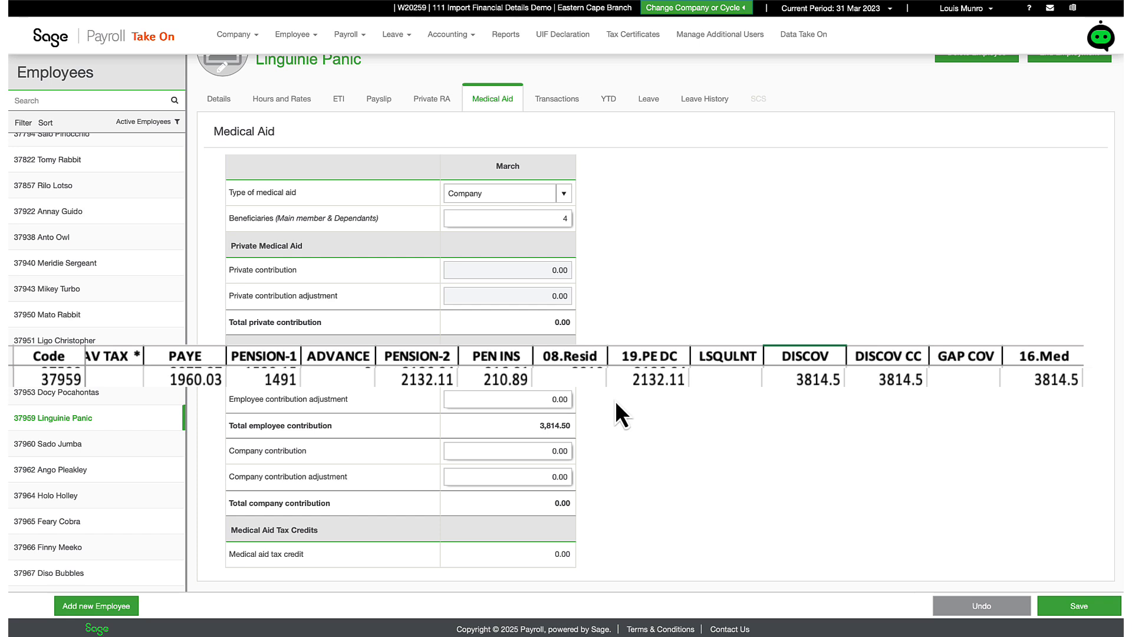
{"action": "left_click", "coordinate": [522, 457]}
{"action": "type", "text": "381"}
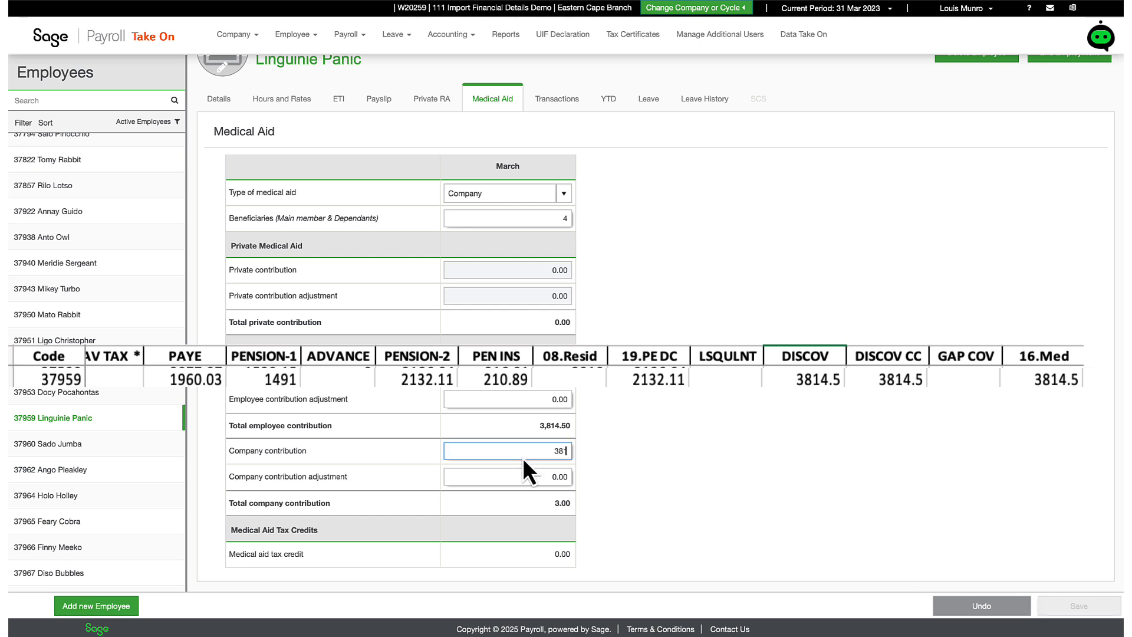
{"action": "type", "text": "4.50"}
{"action": "left_click", "coordinate": [721, 452]}
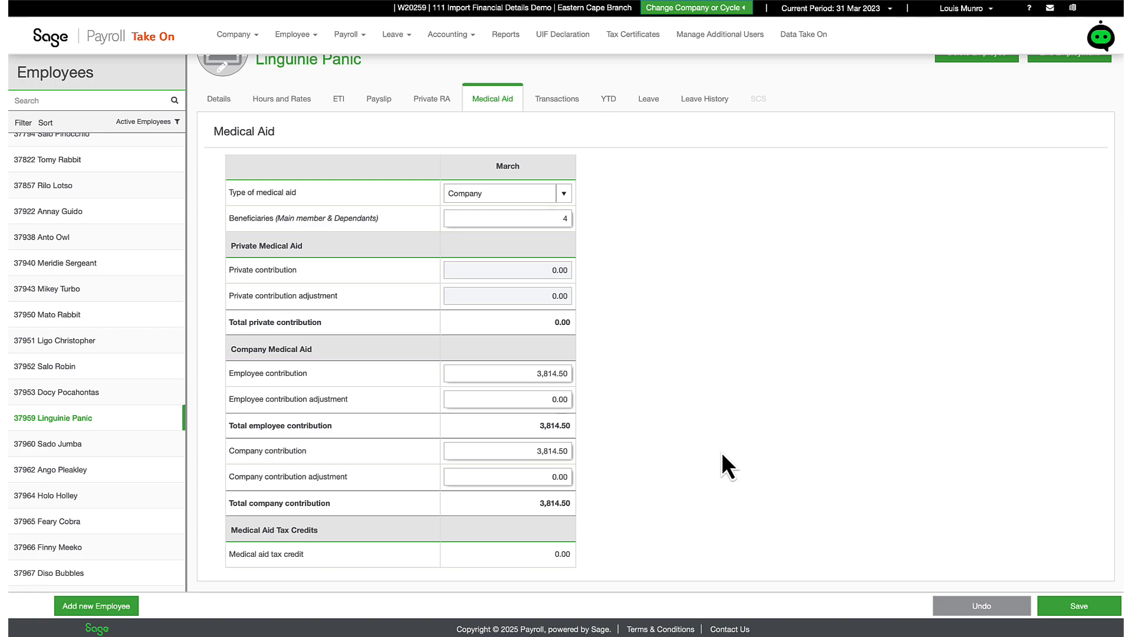
{"action": "left_click", "coordinate": [1047, 603]}
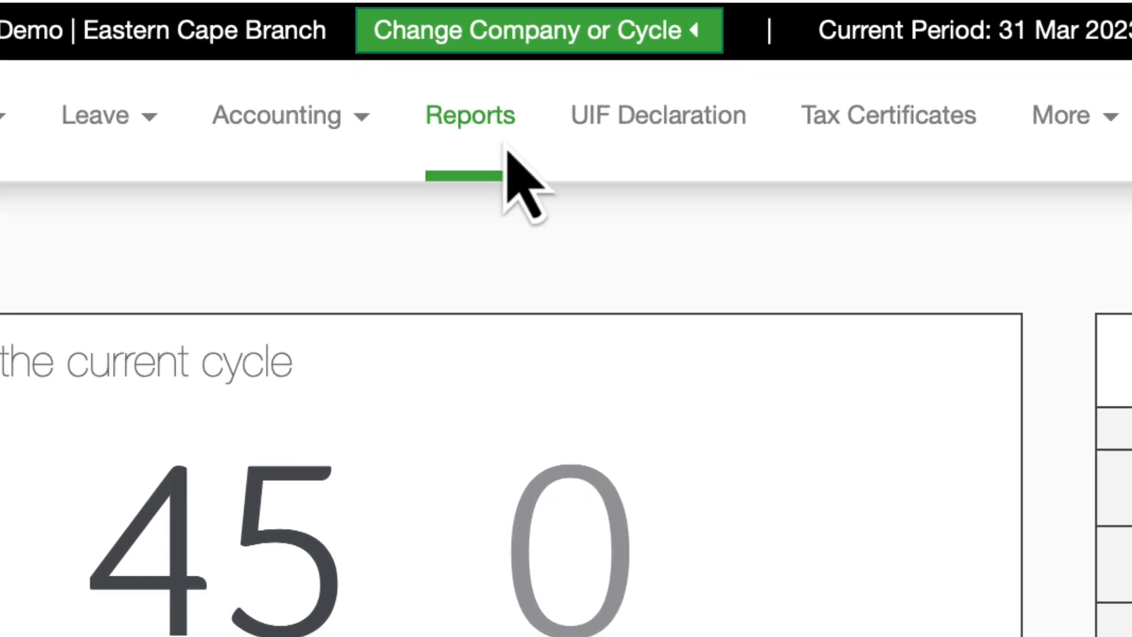
- Open the Payroll Totals report among the financial reports and preview it
{"action": "left_click", "coordinate": [481, 118]}
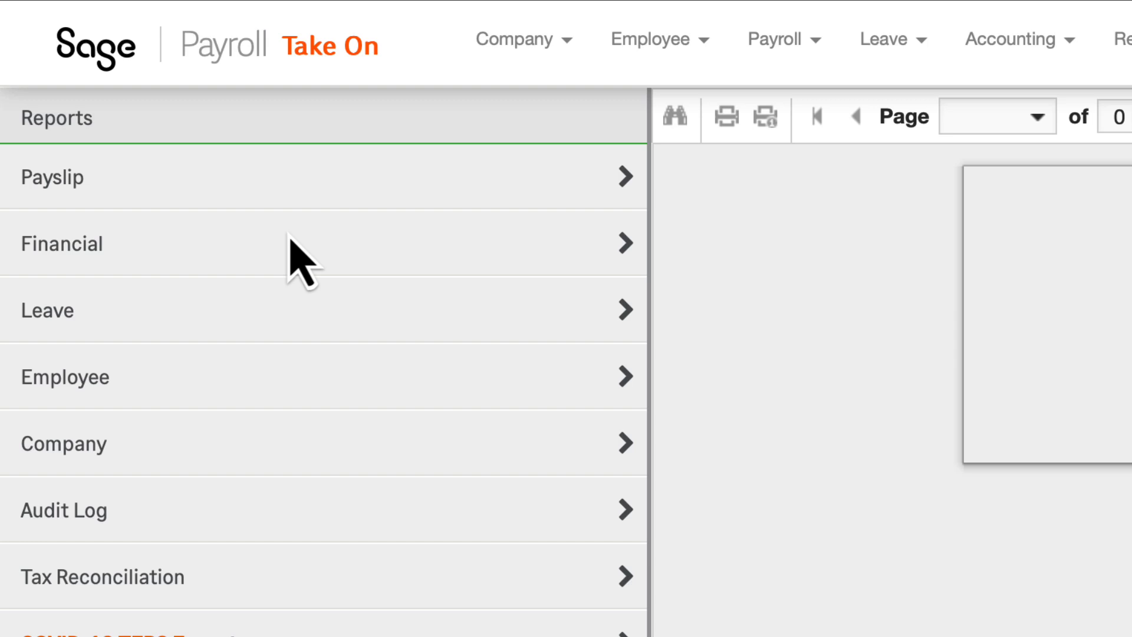
{"action": "left_click", "coordinate": [289, 239]}
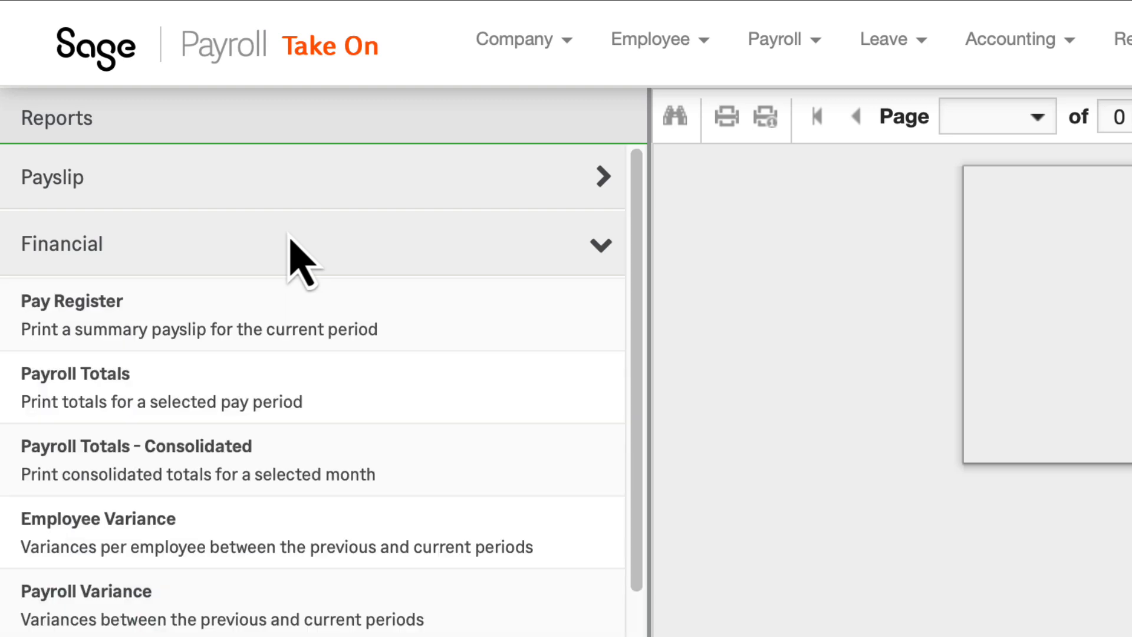
{"action": "left_click", "coordinate": [332, 405]}
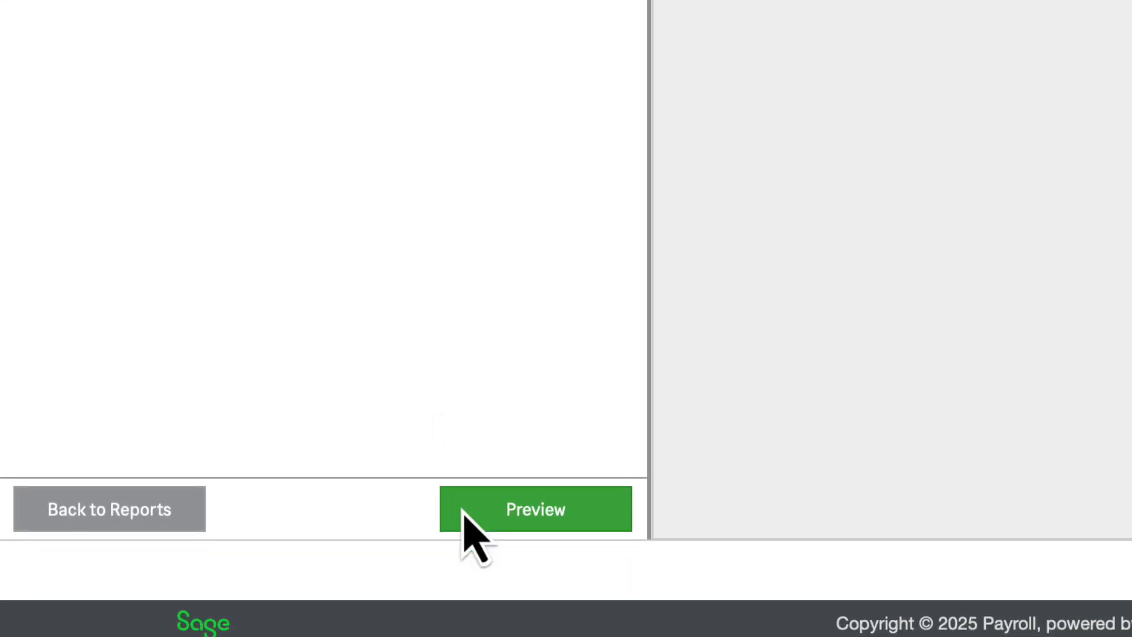
{"action": "left_click", "coordinate": [463, 511]}
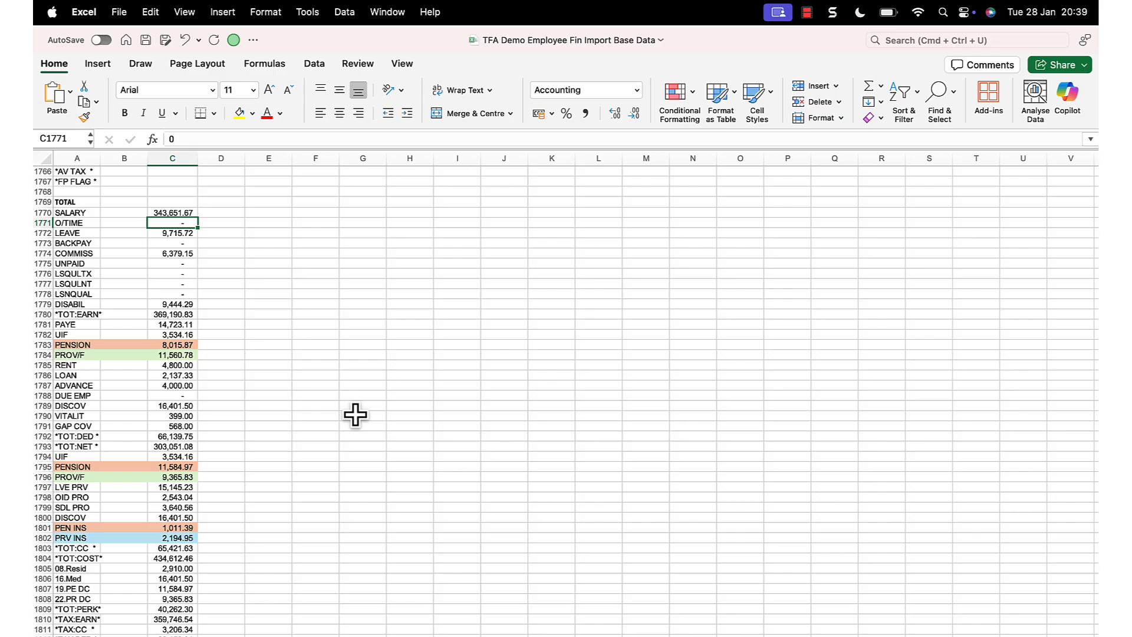
- Place the Payroll Totals report beside the Excel spreadsheet in split view and compare its figures with the spreadsheet's TOTAL section
{"action": "key", "text": "ctrl+Up"}
{"action": "left_click_drag", "start_coordinate": [341, 71], "coordinate": [563, 68]}
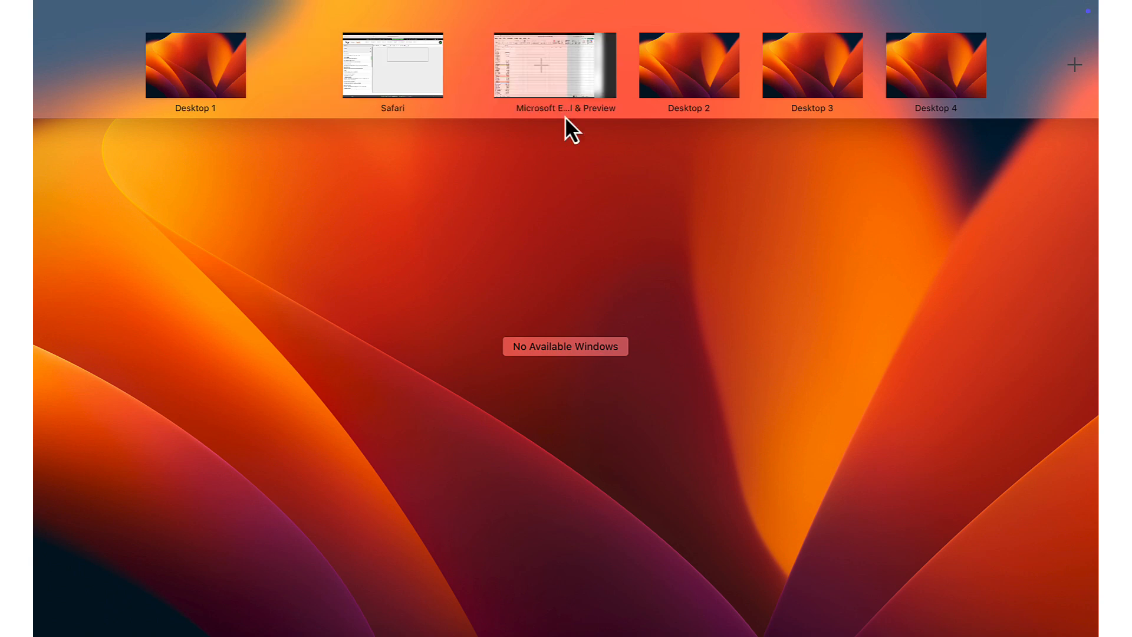
{"action": "left_click_drag", "start_coordinate": [565, 115], "coordinate": [474, 99]}
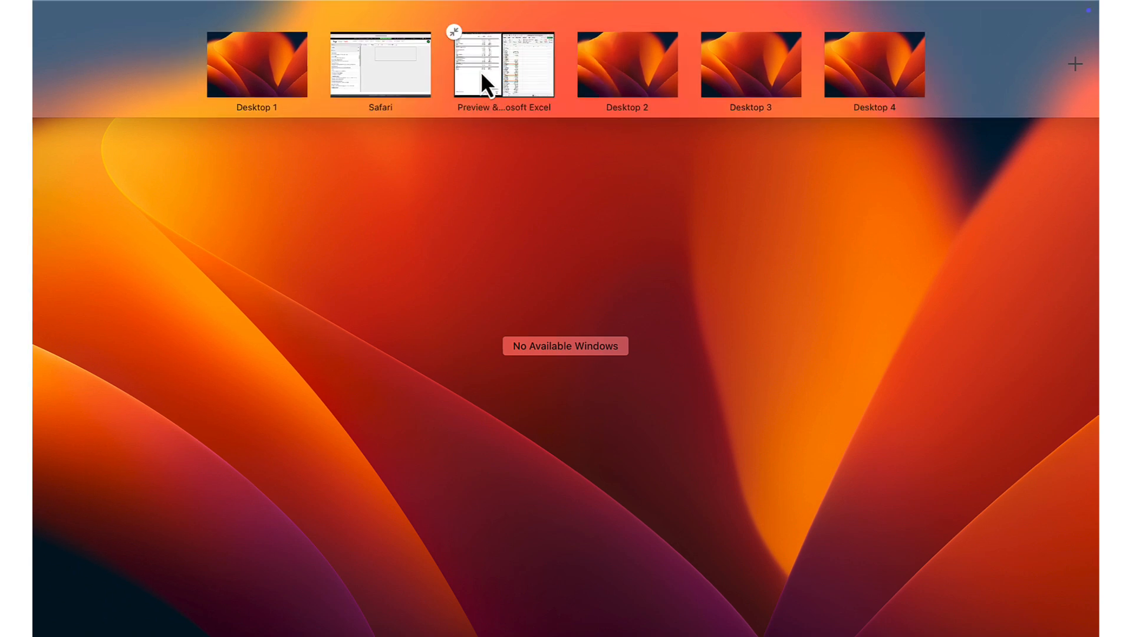
{"action": "left_click", "coordinate": [481, 73]}
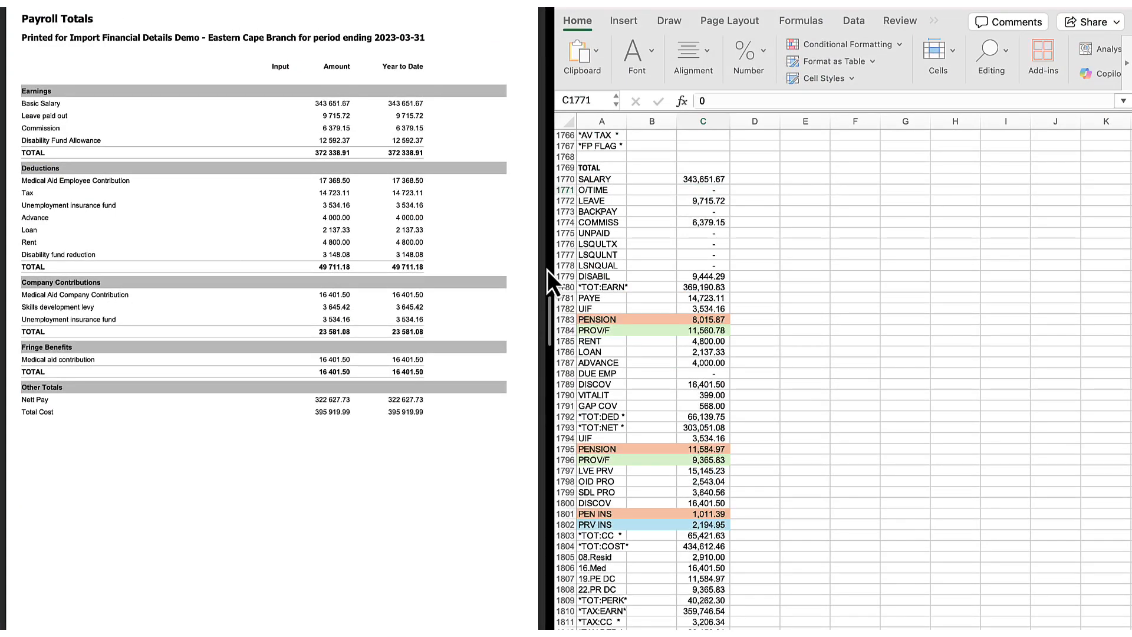
{"action": "left_click", "coordinate": [631, 214]}
{"action": "left_click", "coordinate": [684, 180]}
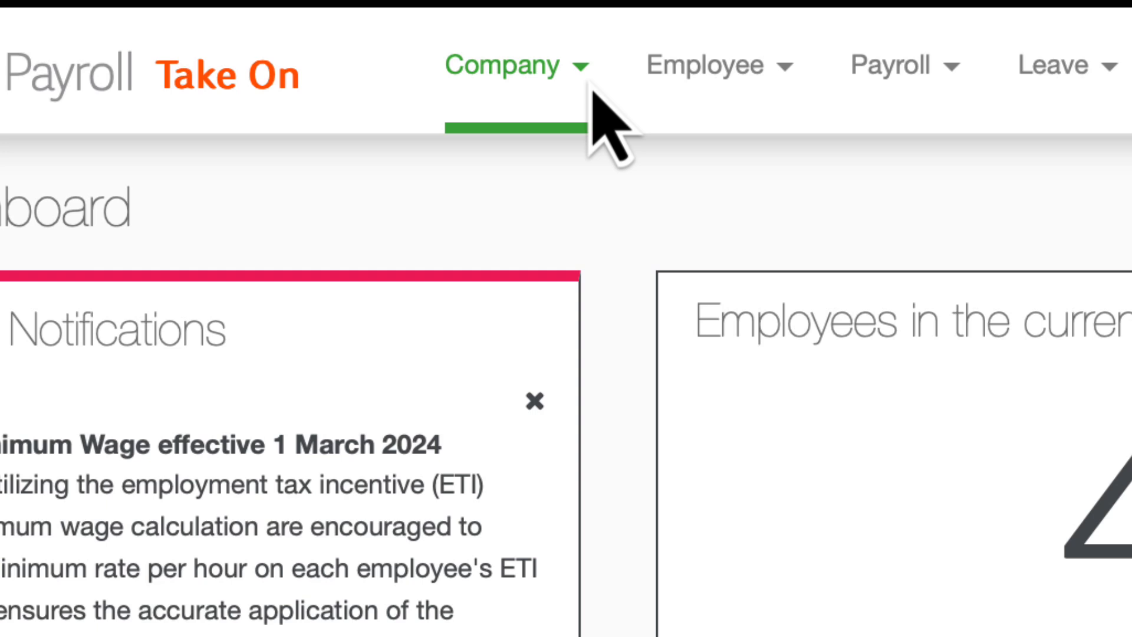
- Open the company's benefit funds setup in Sage Payroll and start adding a pension fund
{"action": "left_click", "coordinate": [592, 89]}
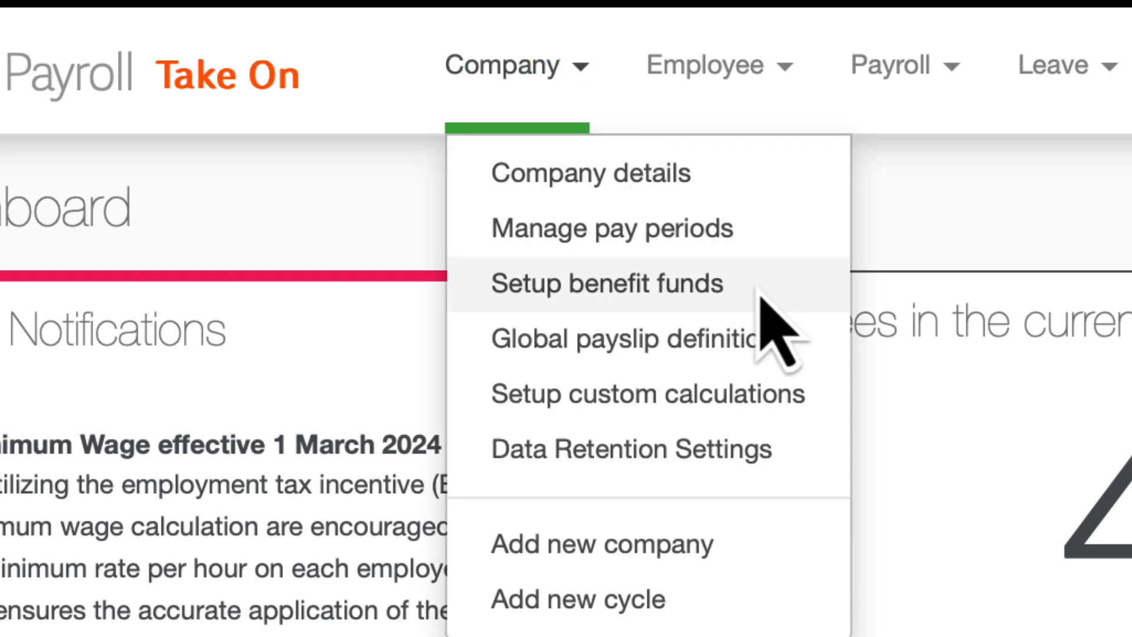
{"action": "left_click", "coordinate": [693, 292]}
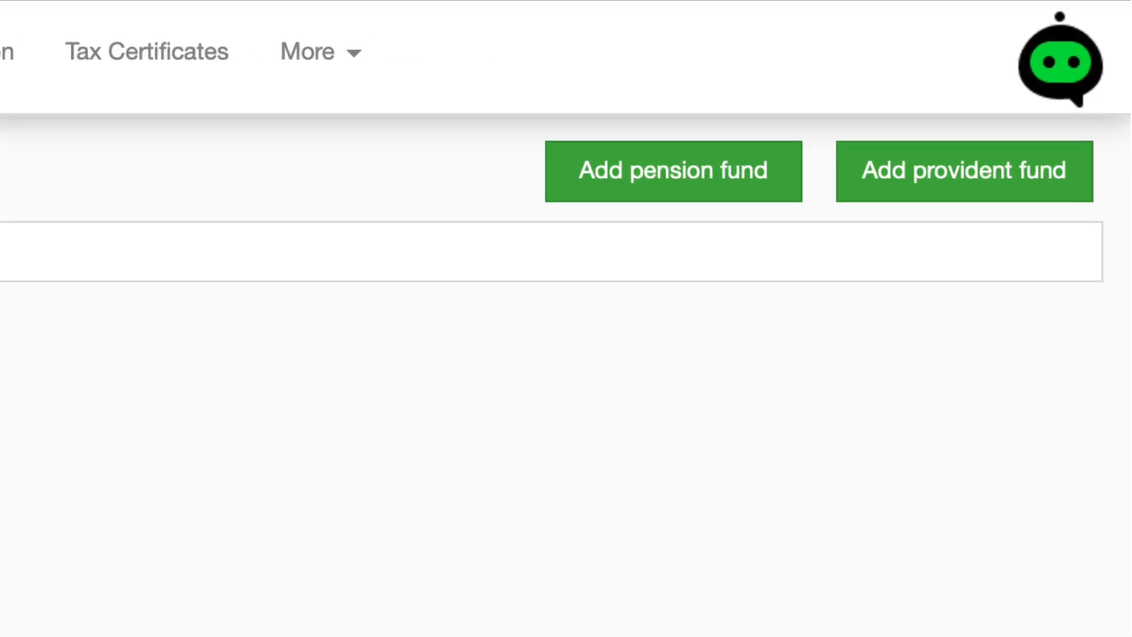
{"action": "left_click", "coordinate": [636, 195]}
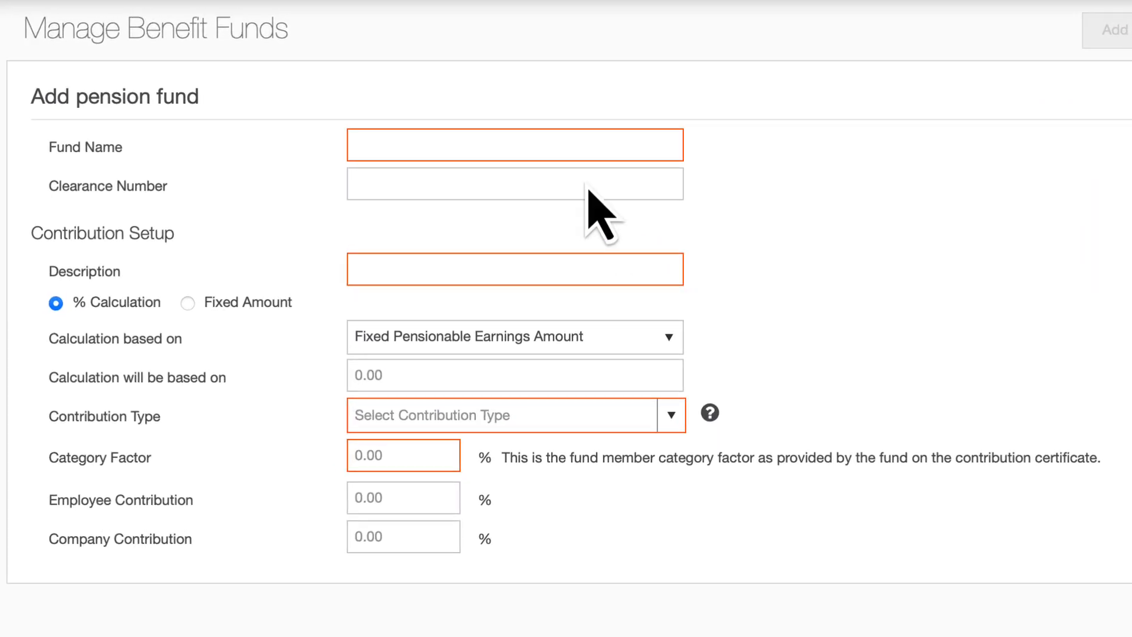
{"action": "left_click", "coordinate": [560, 157]}
{"action": "type", "text": "Legacy Group Pension Fund"}
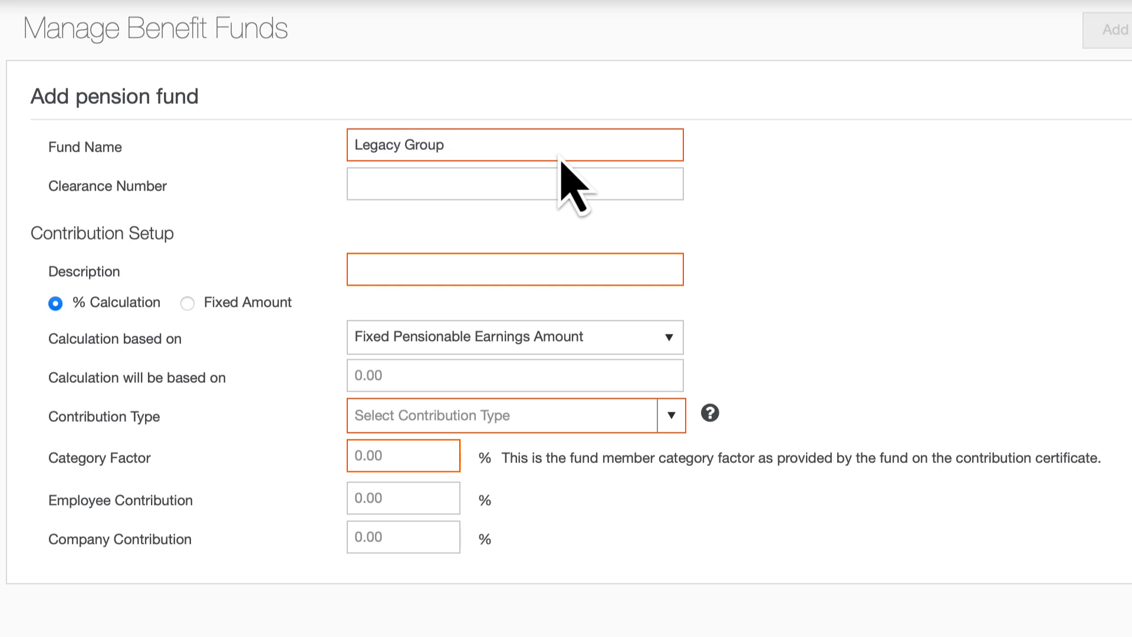
{"action": "left_click", "coordinate": [559, 198]}
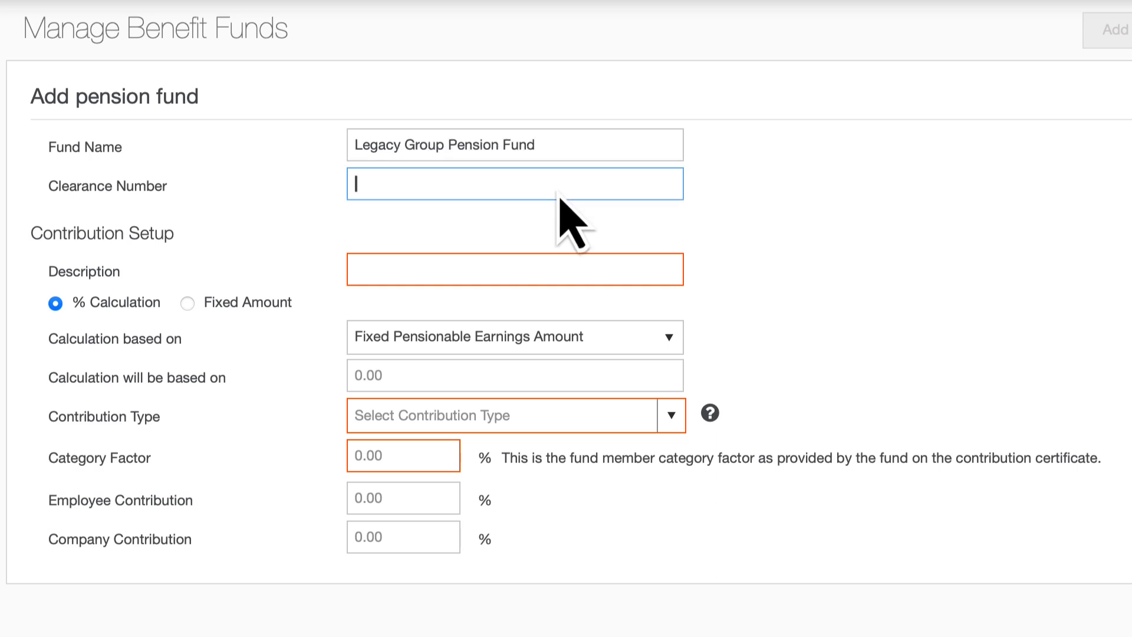
{"action": "type", "text": "1234567891"}
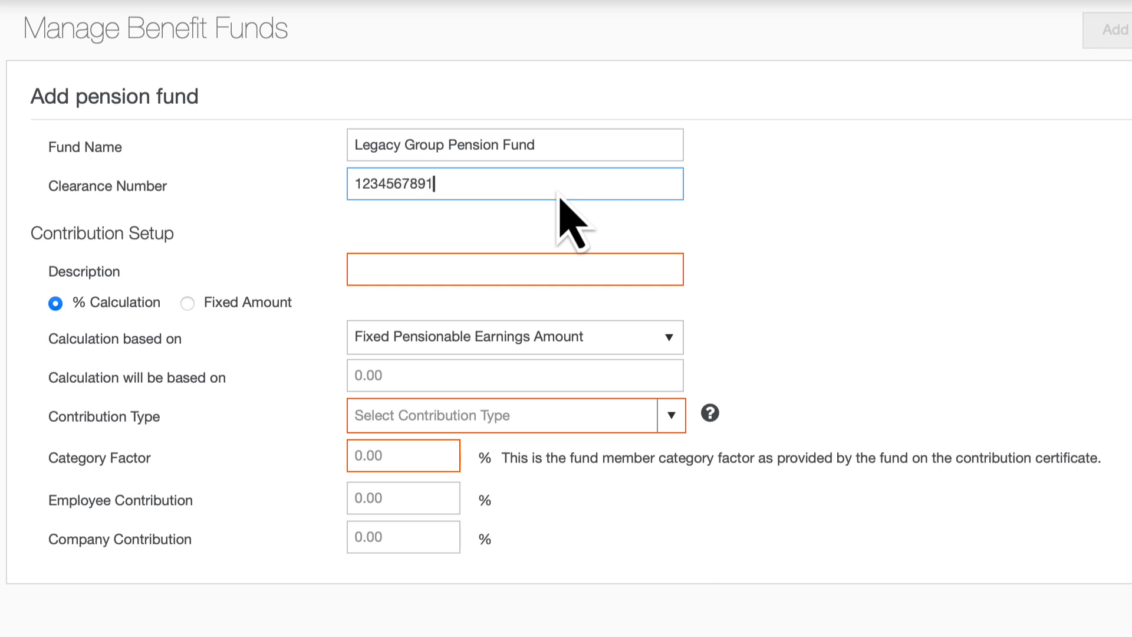
{"action": "type", "text": "0"}
{"action": "left_click", "coordinate": [371, 273]}
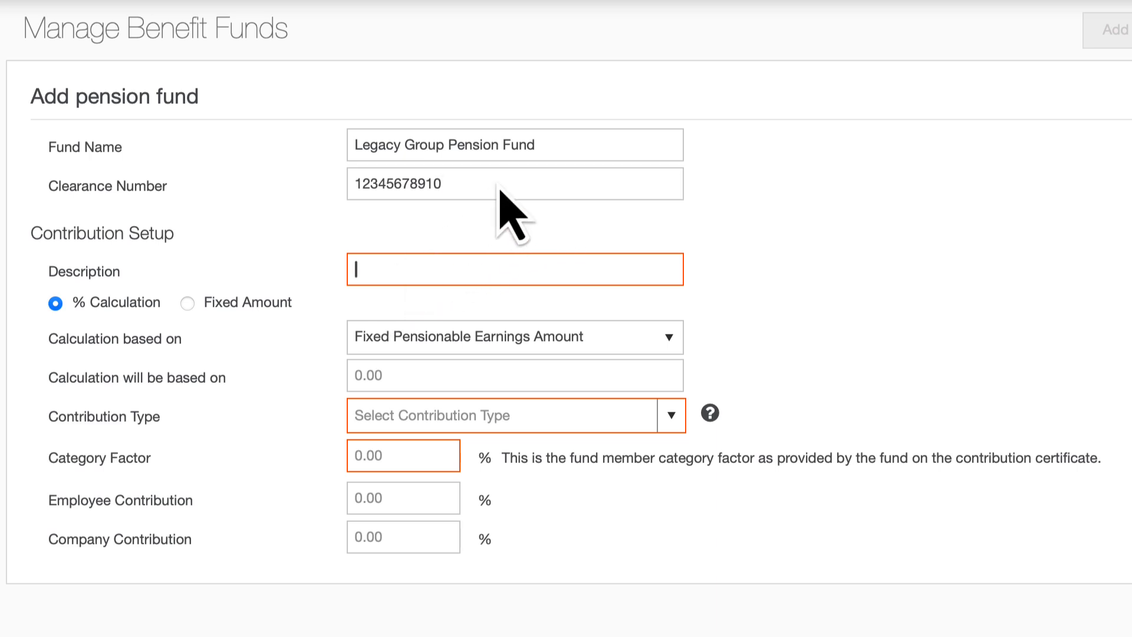
{"action": "type", "text": "Legacy Group Emp"}
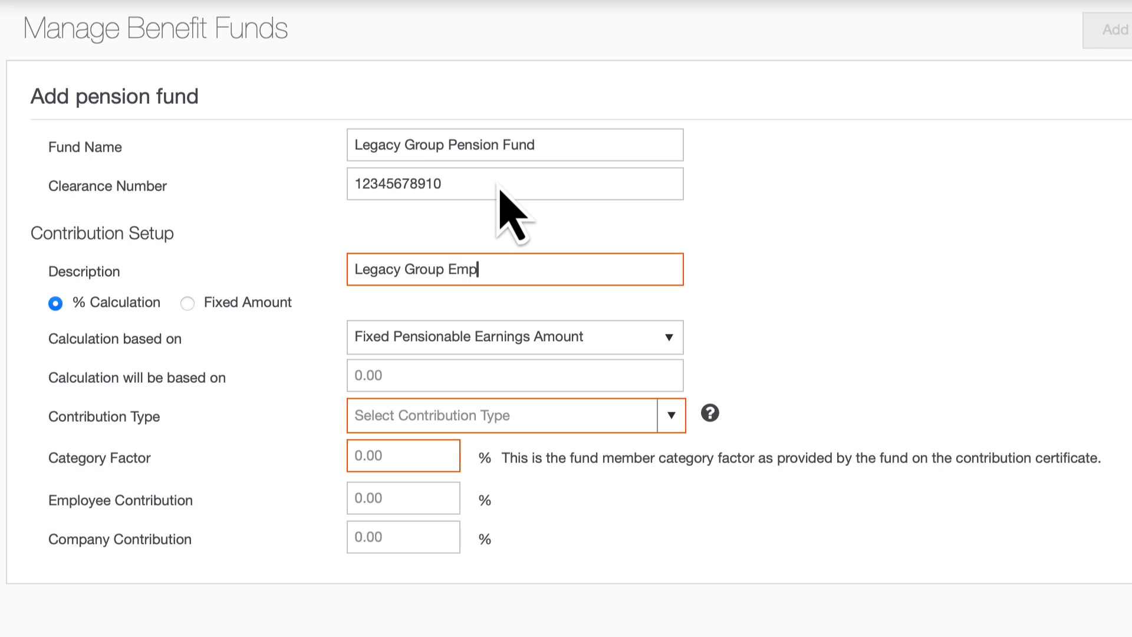
{"action": "type", "text": "loyer's Fund"}
- Base the pension fund's calculation on Percentage Of Specific Earnings, using 100% of Basic Salary - Actual
{"action": "left_click", "coordinate": [588, 339]}
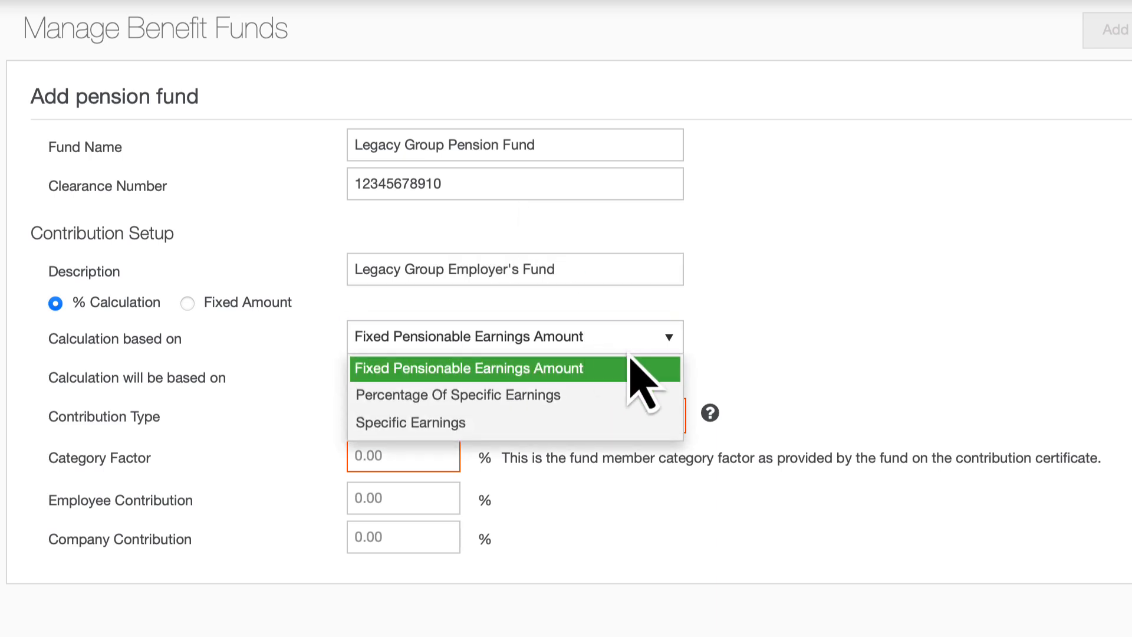
{"action": "left_click", "coordinate": [610, 401]}
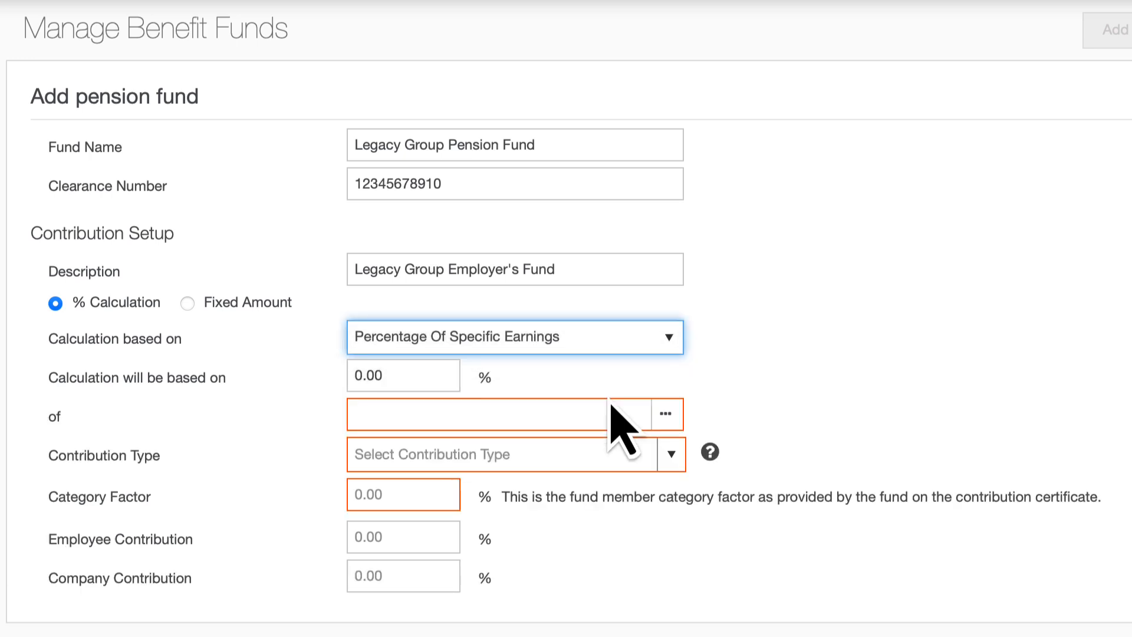
{"action": "left_click", "coordinate": [355, 376]}
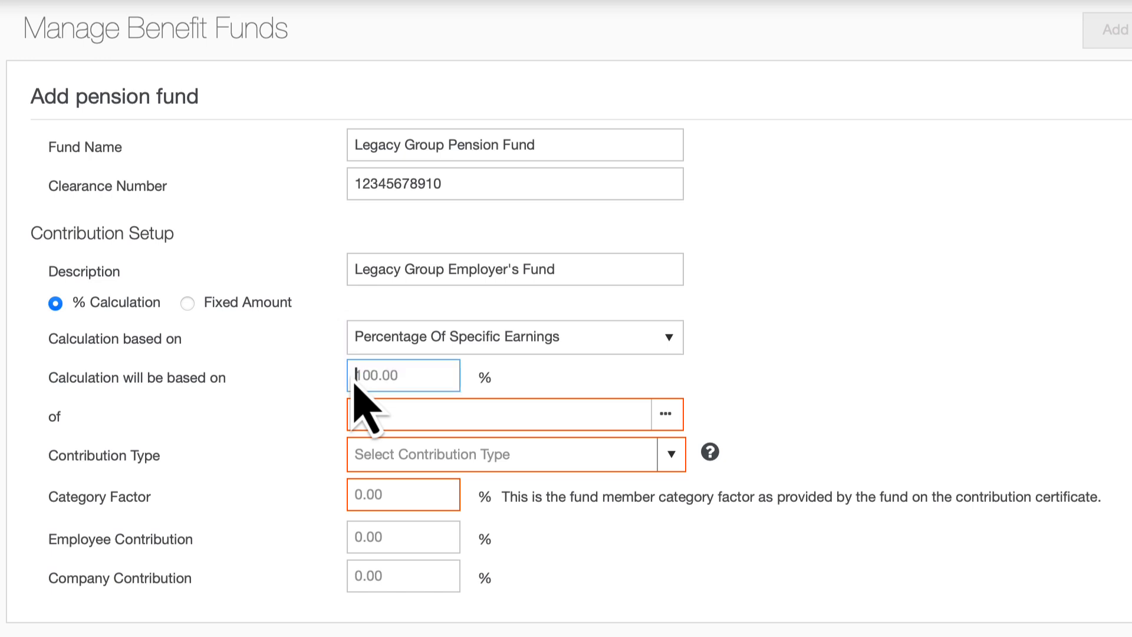
{"action": "type", "text": "100"}
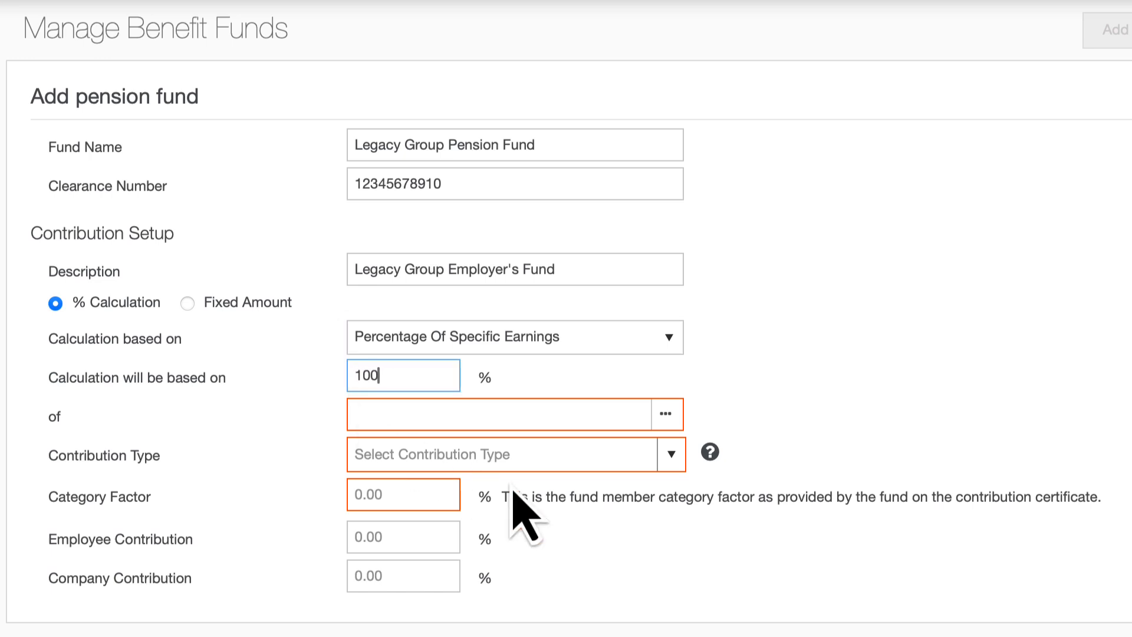
{"action": "left_click", "coordinate": [730, 393]}
{"action": "left_click", "coordinate": [670, 417]}
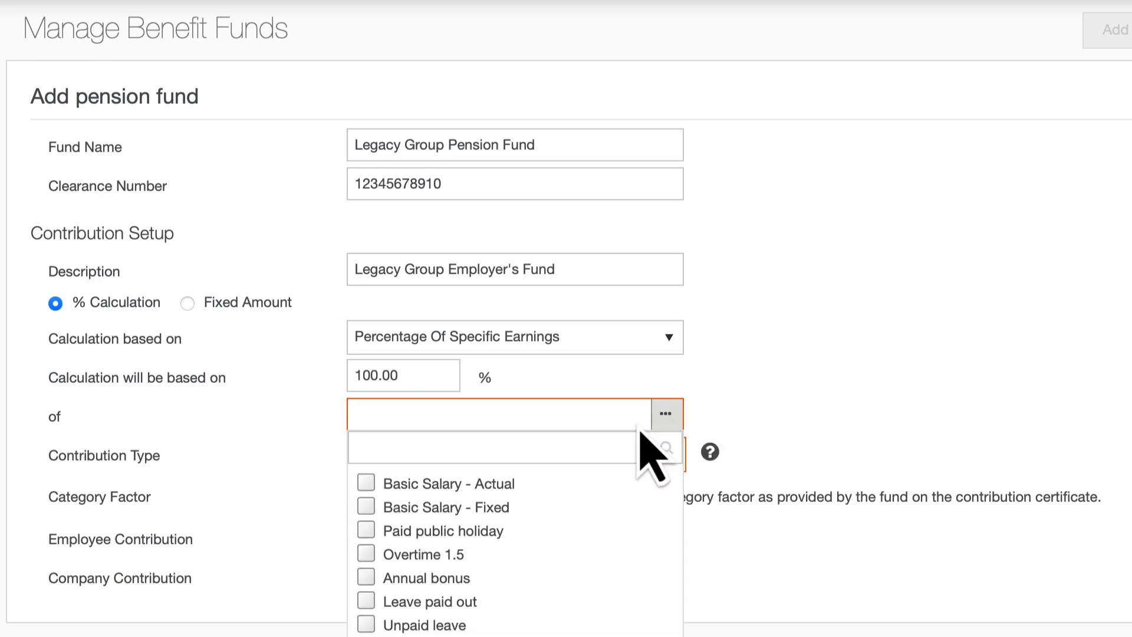
{"action": "left_click", "coordinate": [376, 492]}
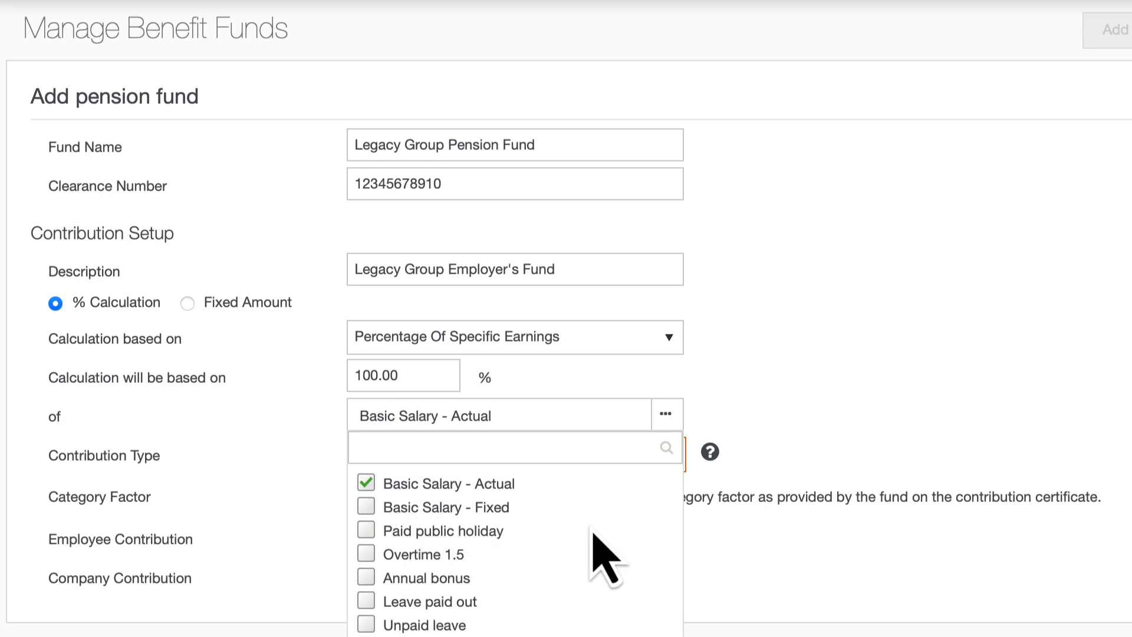
{"action": "scroll", "coordinate": [640, 537], "scroll_direction": "down", "scroll_amount": 10}
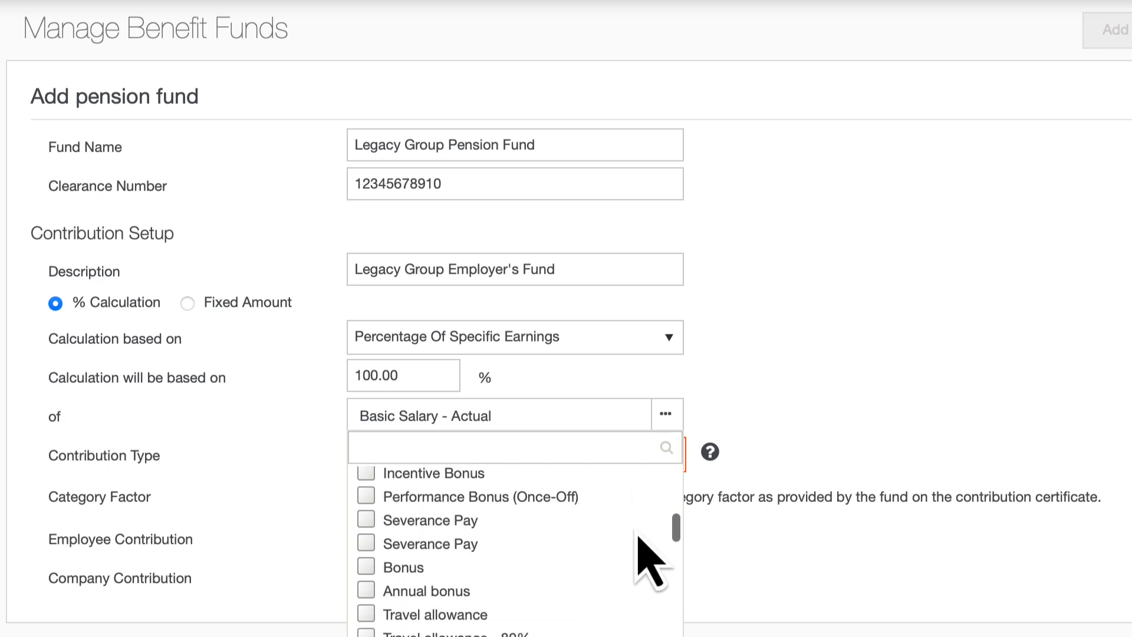
{"action": "scroll", "coordinate": [639, 536], "scroll_direction": "down", "scroll_amount": 4}
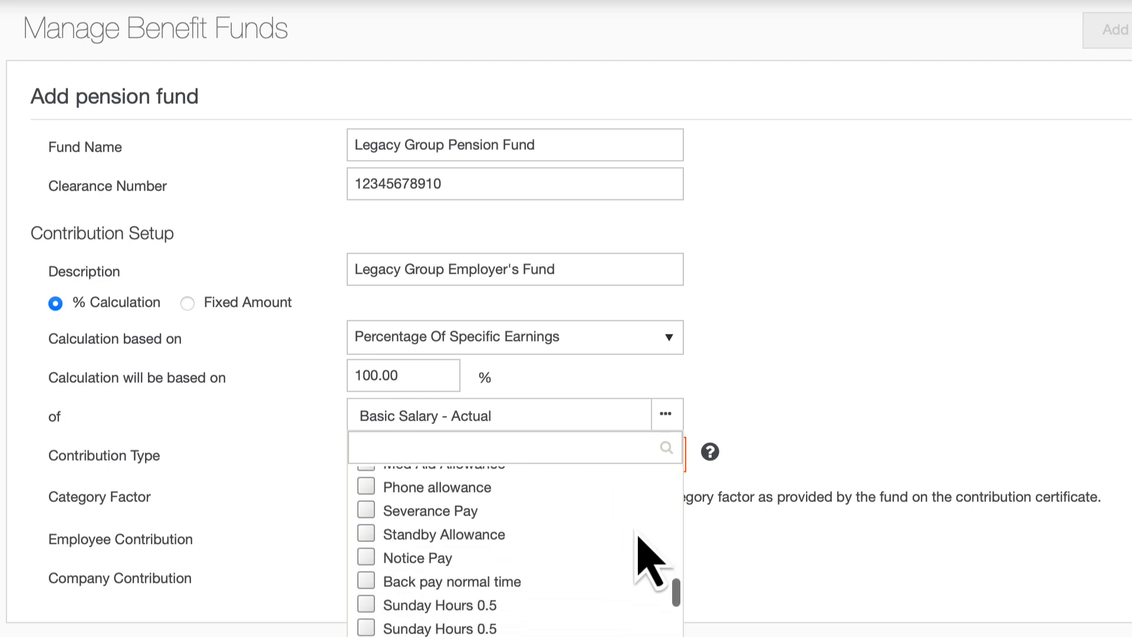
{"action": "scroll", "coordinate": [639, 537], "scroll_direction": "down", "scroll_amount": 3}
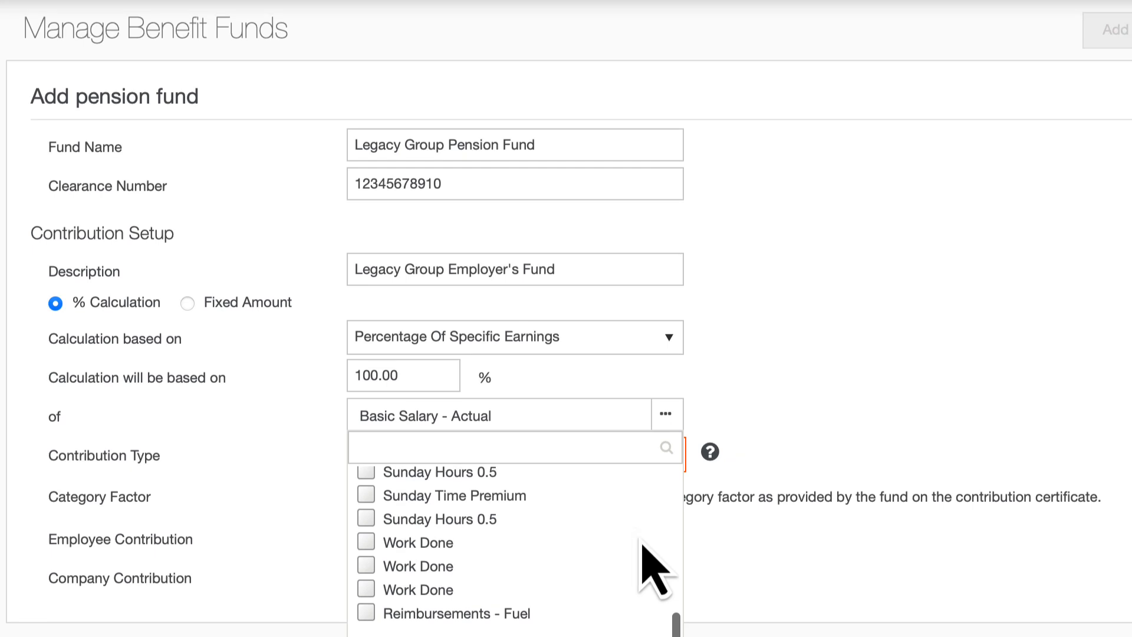
{"action": "key", "text": "Escape"}
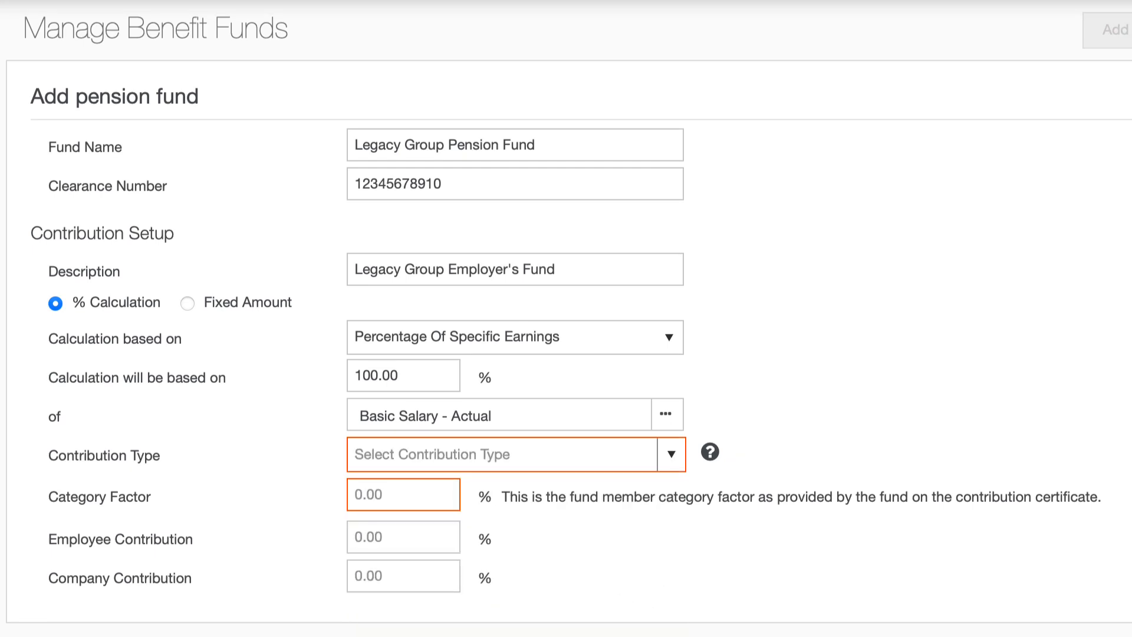
- Set the contribution type to Defined Contribution with 7% employee and 11% company contributions, and save the pension fund
{"action": "left_click", "coordinate": [672, 453]}
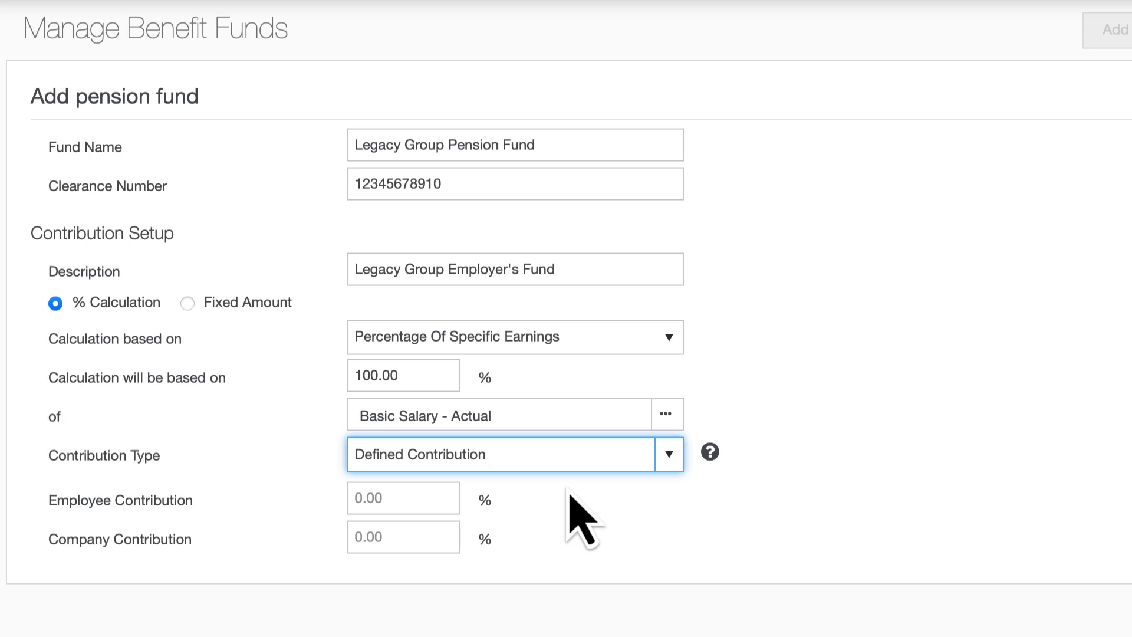
{"action": "left_click", "coordinate": [401, 499]}
{"action": "type", "text": "7"}
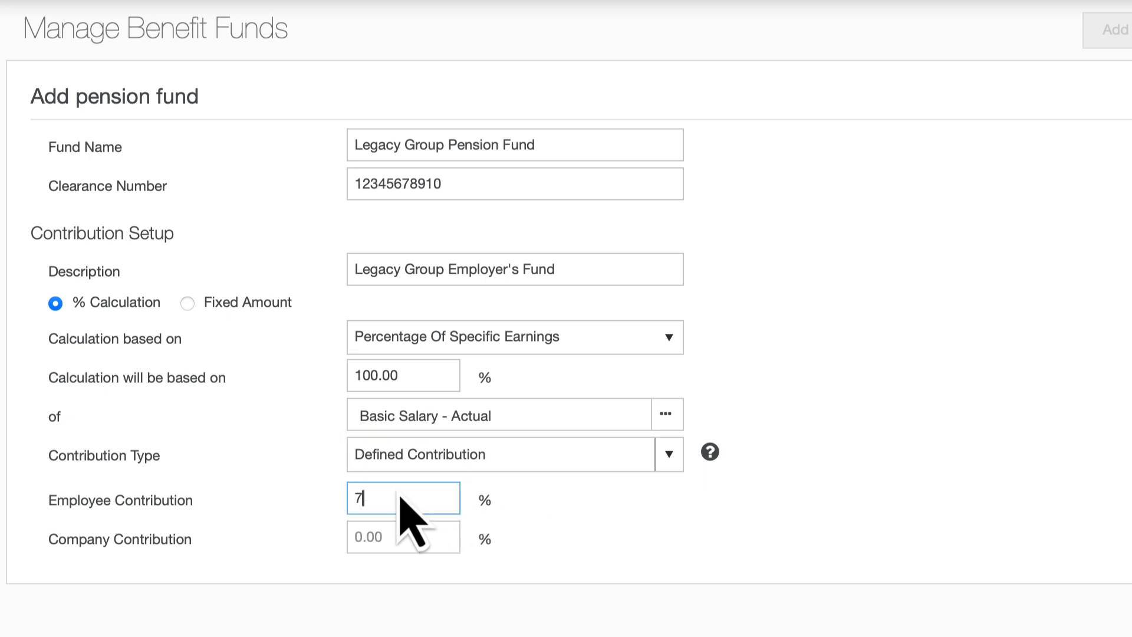
{"action": "left_click", "coordinate": [426, 550]}
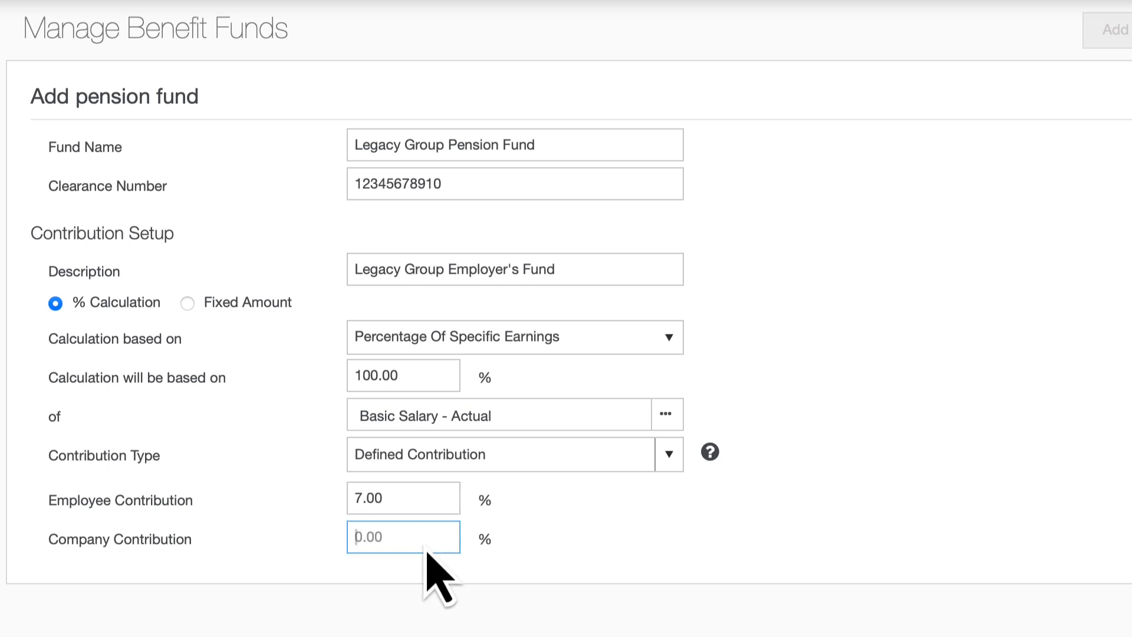
{"action": "type", "text": "11"}
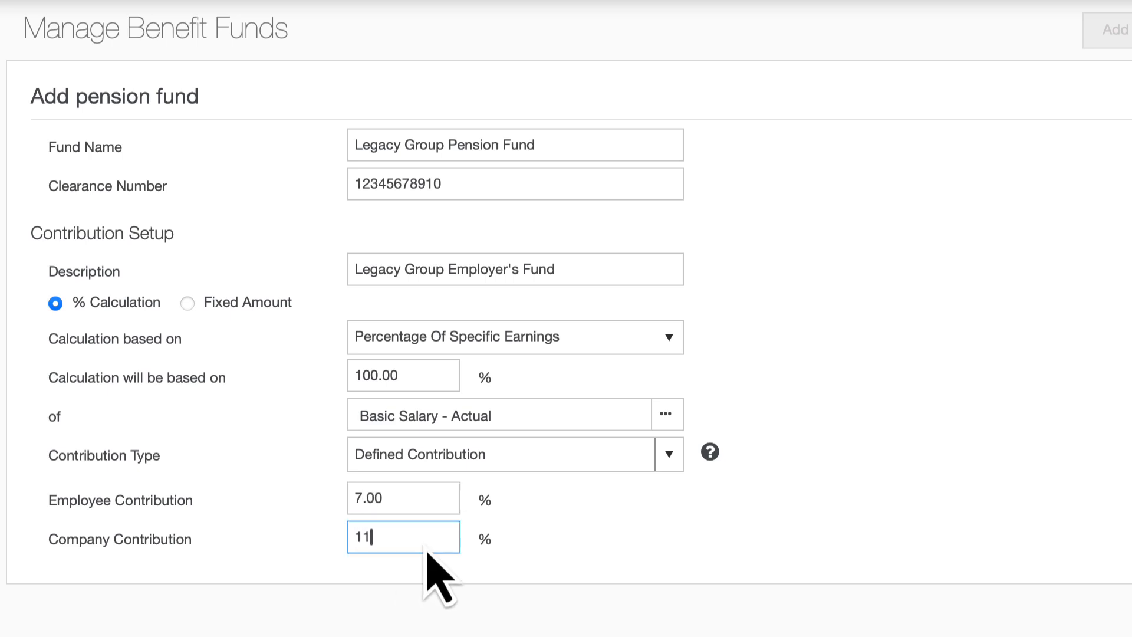
{"action": "left_click", "coordinate": [586, 546]}
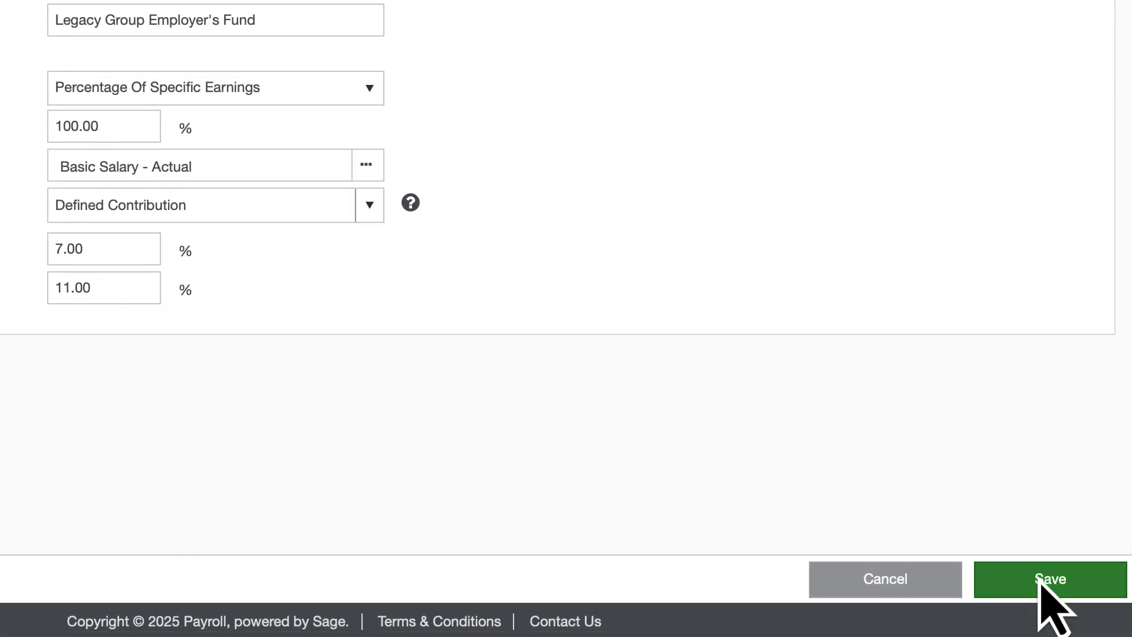
{"action": "left_click", "coordinate": [1040, 581]}
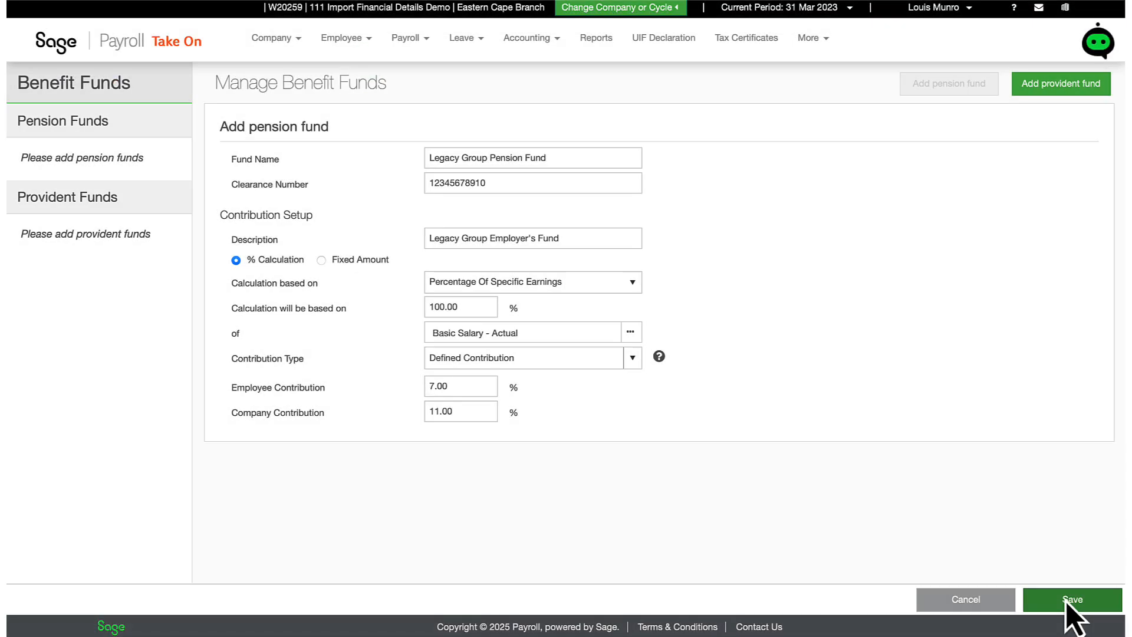
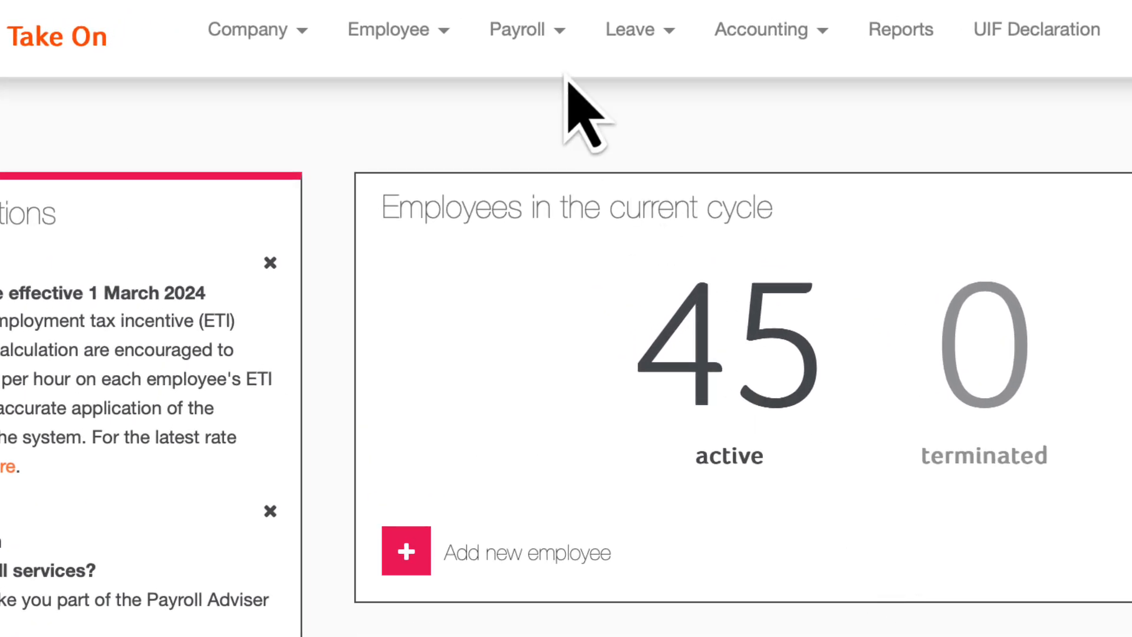
- Go to the payslips, search for the first employee code in the contribution percentage table, and open that employee's payslip
{"action": "left_click", "coordinate": [554, 49]}
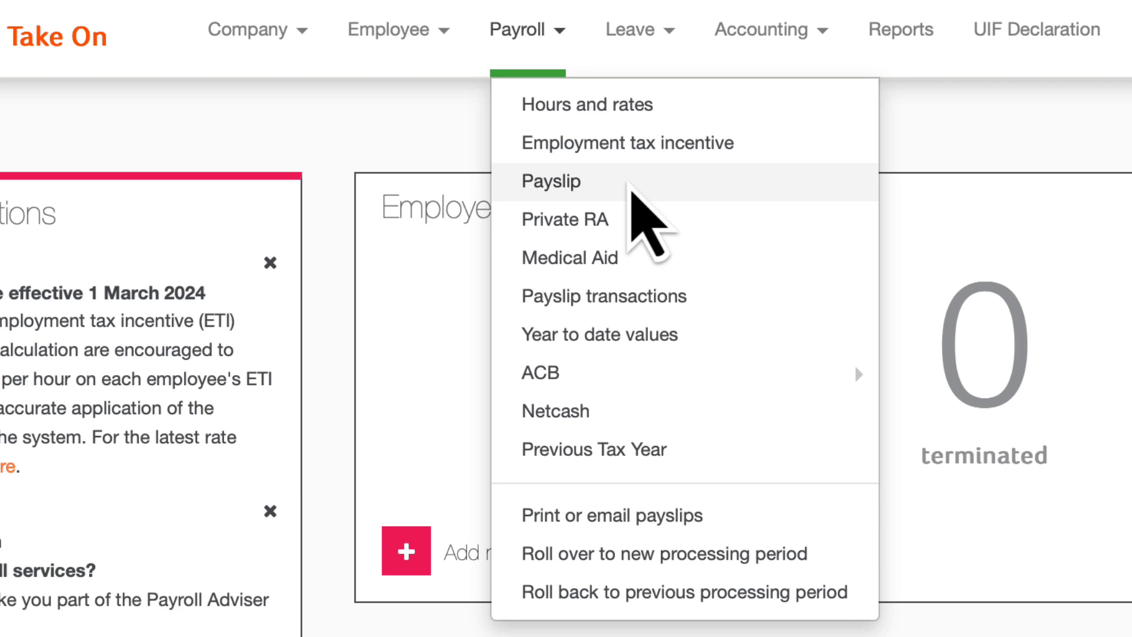
{"action": "left_click", "coordinate": [631, 189]}
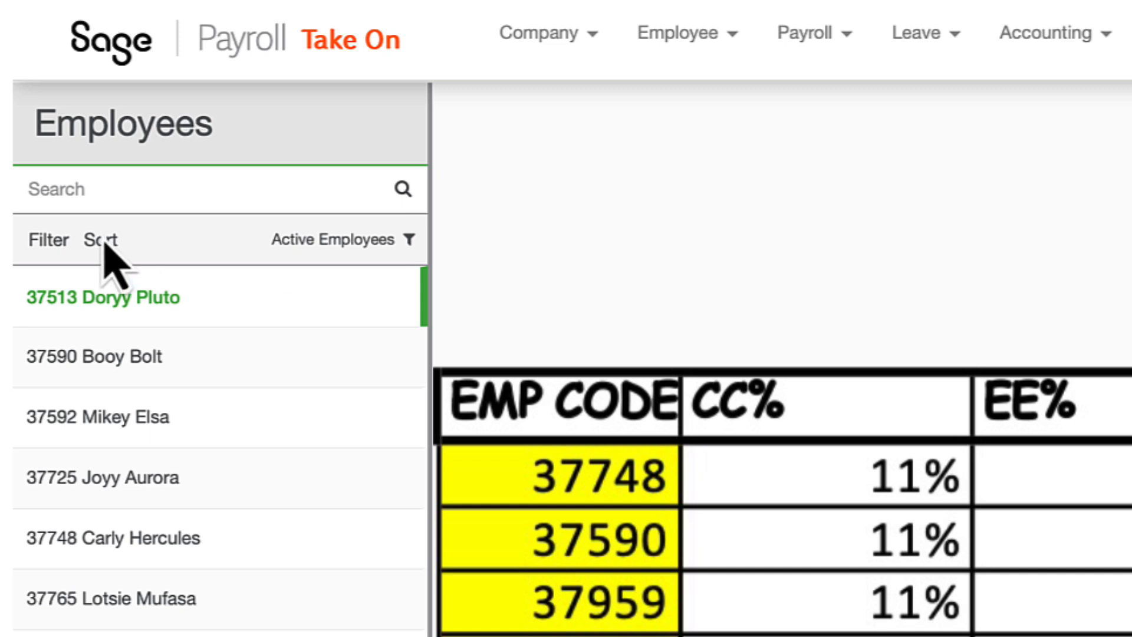
{"action": "left_click", "coordinate": [118, 197]}
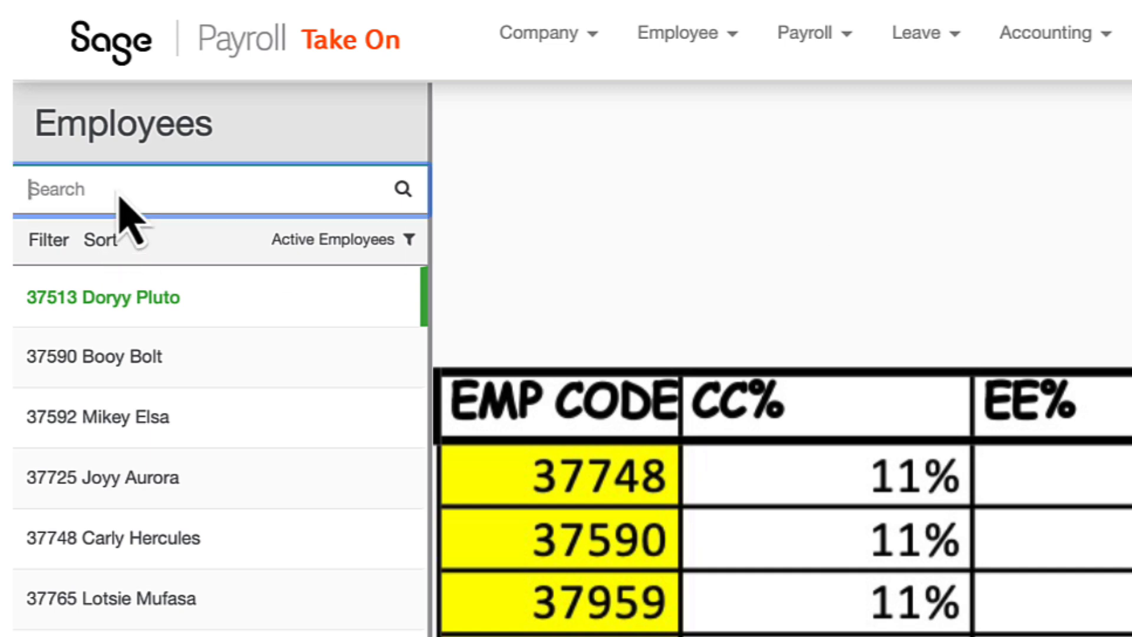
{"action": "type", "text": "377"}
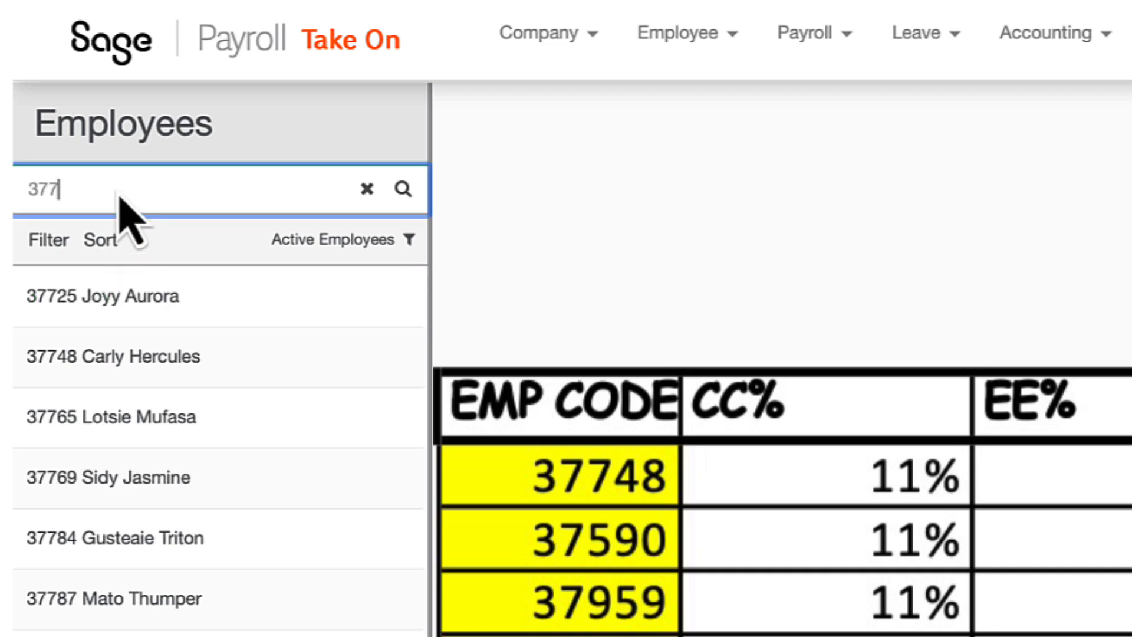
{"action": "type", "text": "48"}
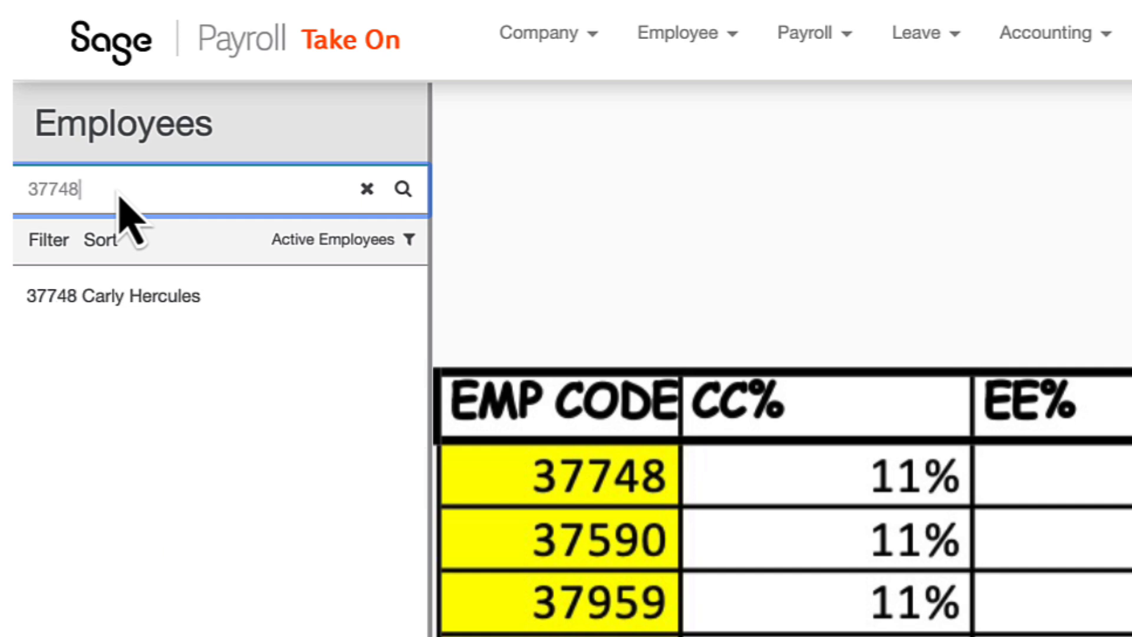
{"action": "left_click", "coordinate": [112, 312]}
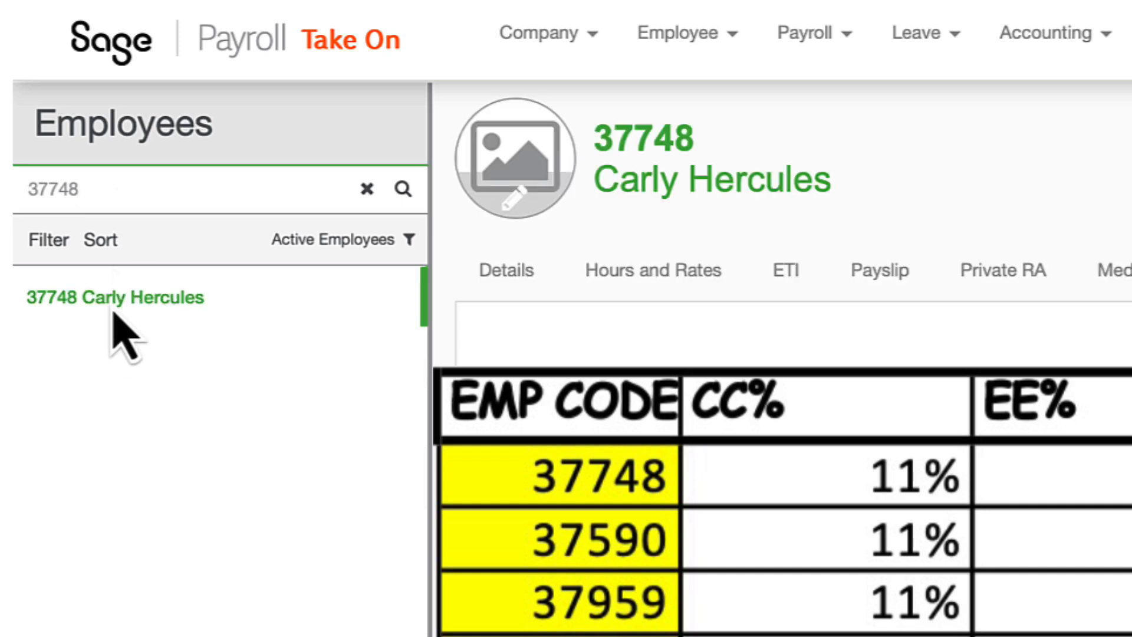
- Add a Pension Employee Contribution deduction to the first employee's payslip and choose Legacy Group Pension Fund as the fund
{"action": "left_click", "coordinate": [891, 292]}
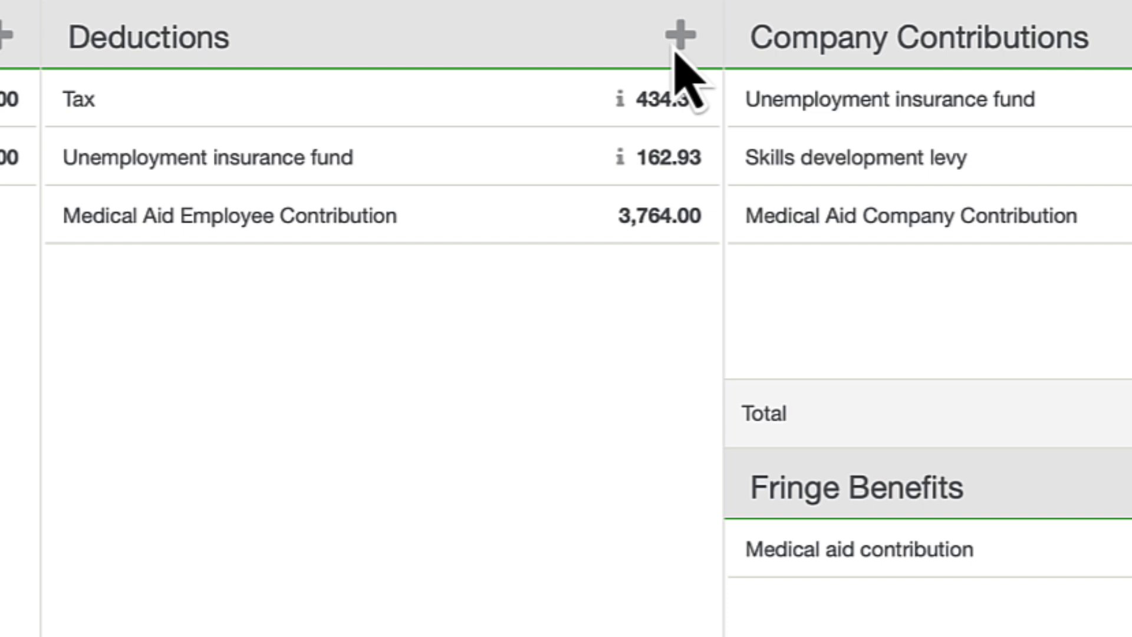
{"action": "left_click", "coordinate": [800, 168]}
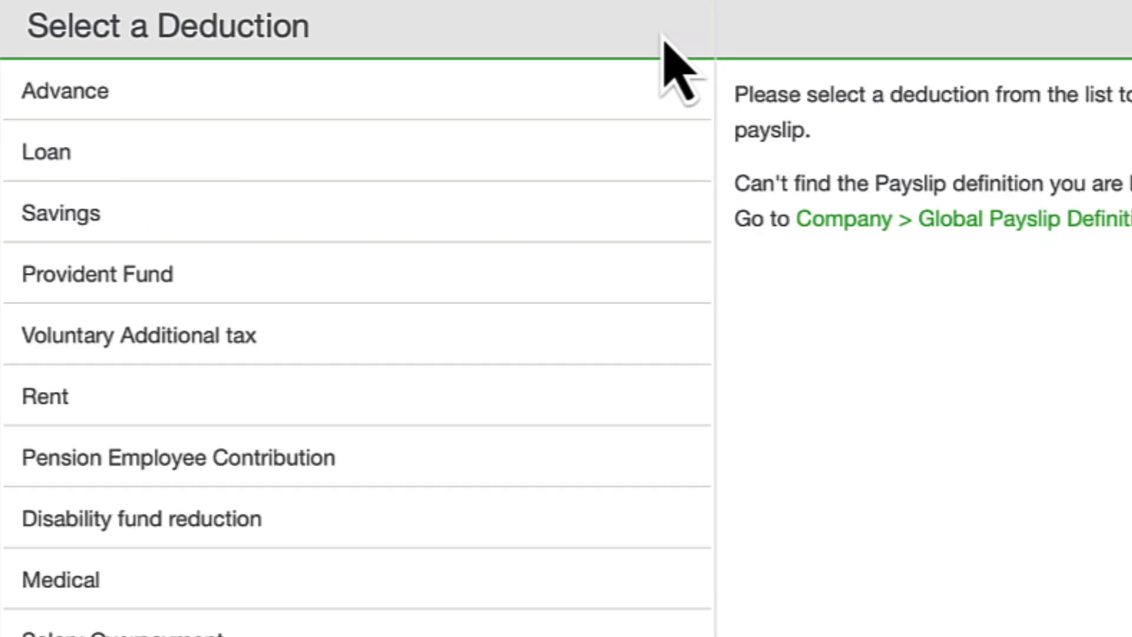
{"action": "left_click", "coordinate": [389, 467]}
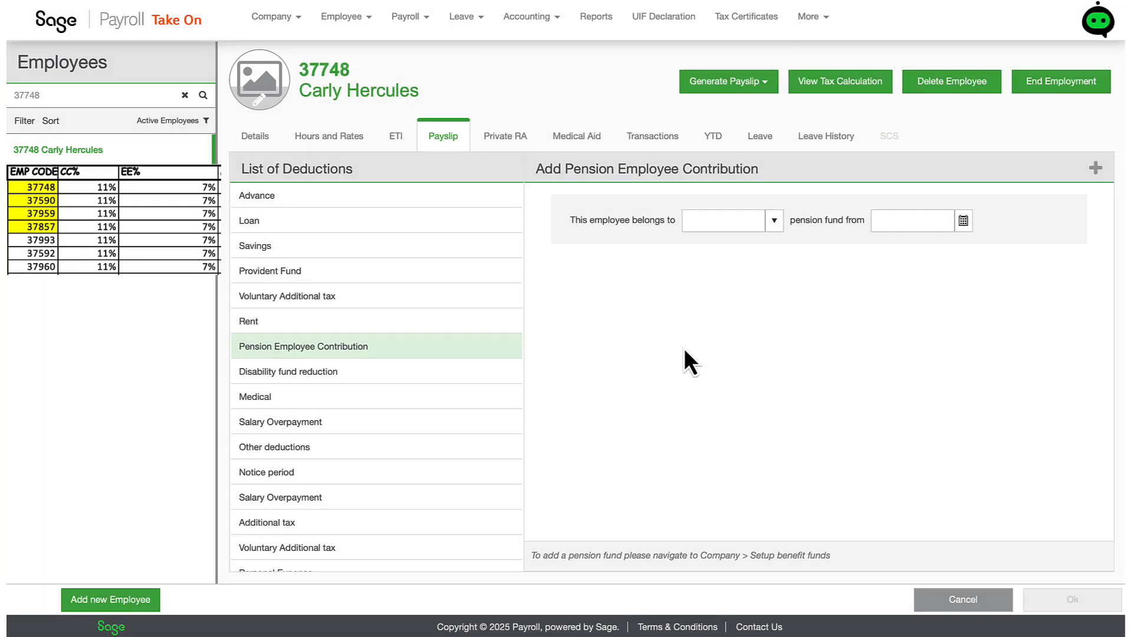
{"action": "left_click", "coordinate": [775, 221]}
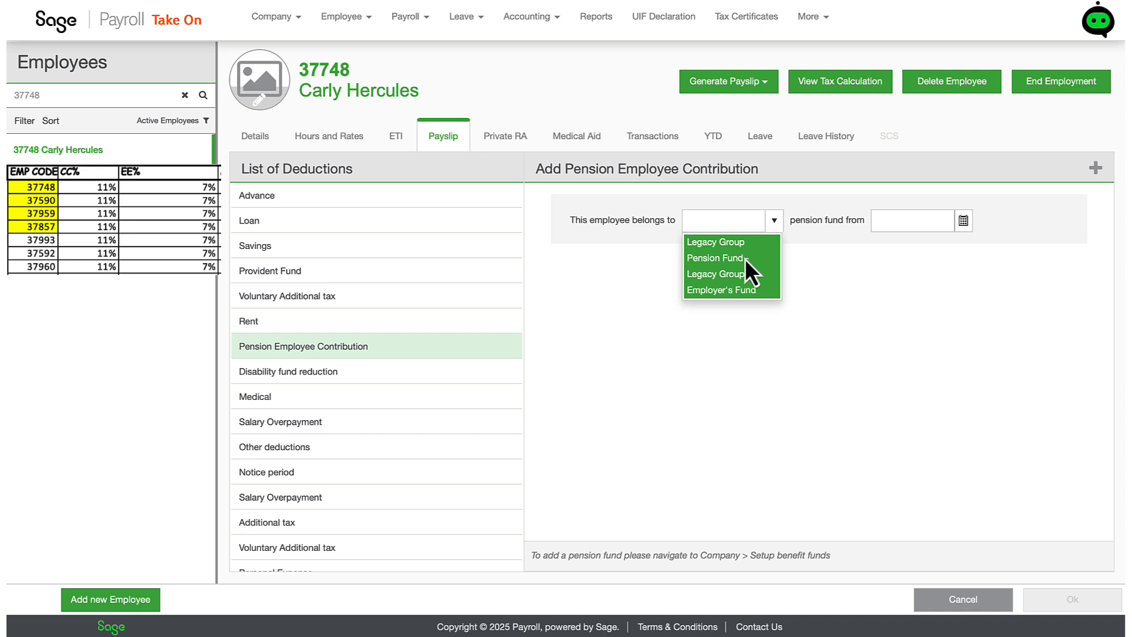
{"action": "left_click", "coordinate": [745, 260]}
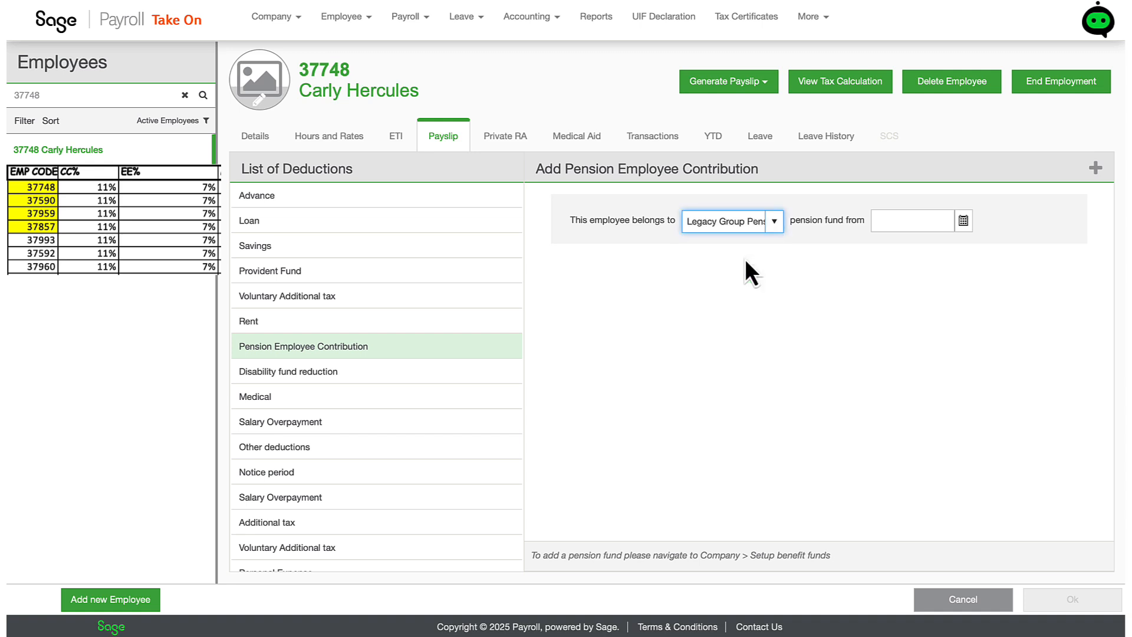
- Set the first employee's pension fund start date to 2015-12-01, save the deduction, and return to the payslip
{"action": "left_click", "coordinate": [963, 220]}
{"action": "left_click", "coordinate": [954, 245]}
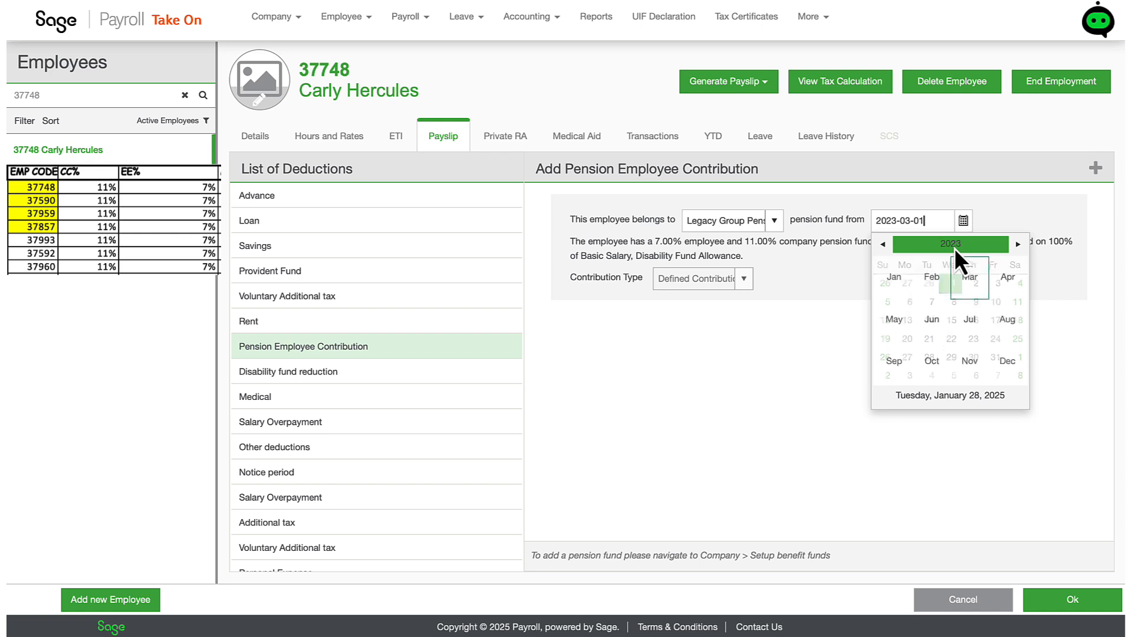
{"action": "left_click", "coordinate": [950, 246]}
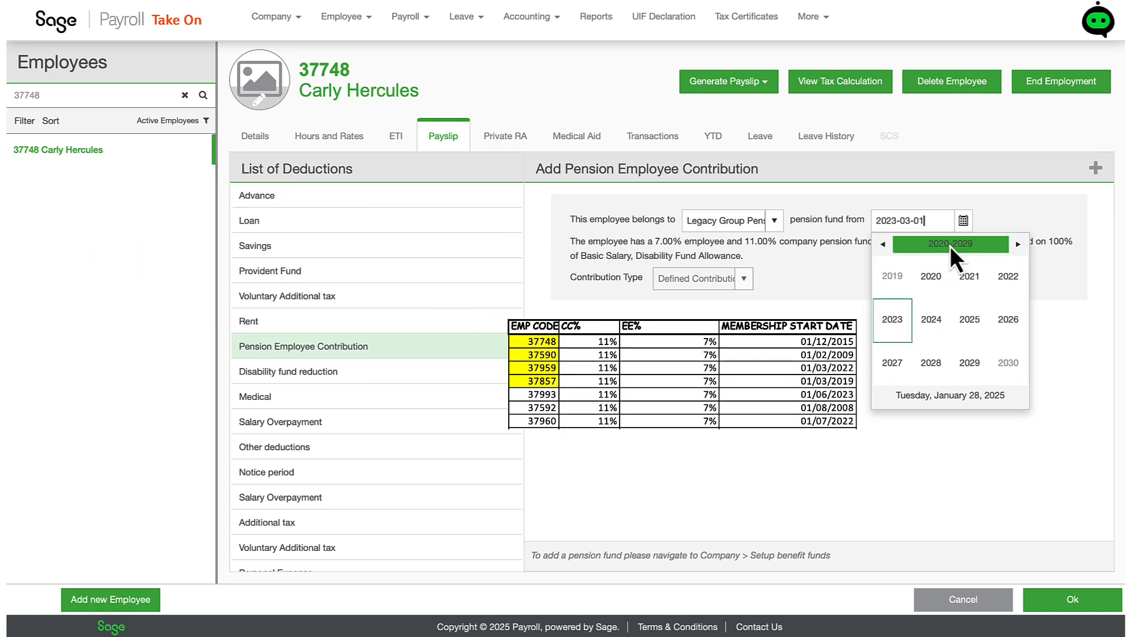
{"action": "left_click", "coordinate": [950, 246]}
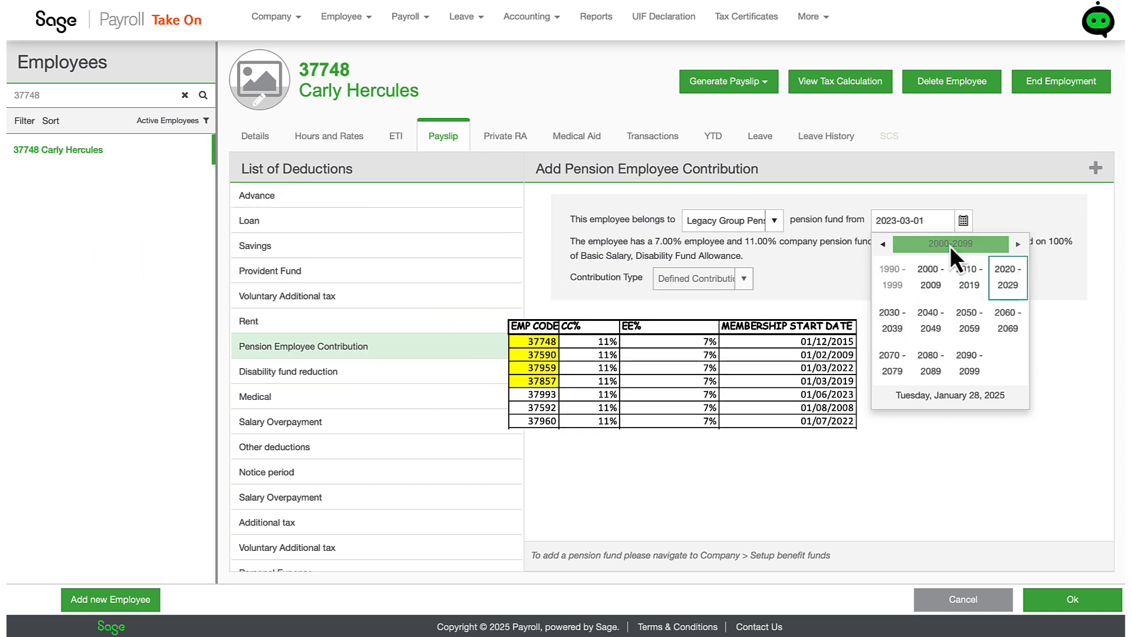
{"action": "left_click", "coordinate": [960, 278]}
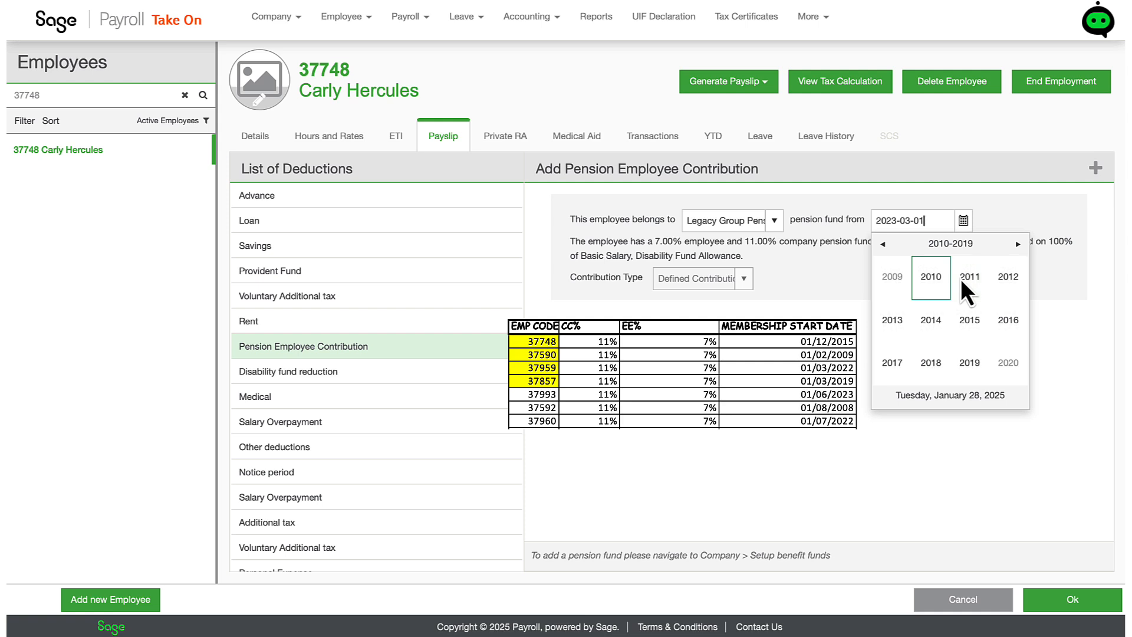
{"action": "left_click", "coordinate": [970, 314]}
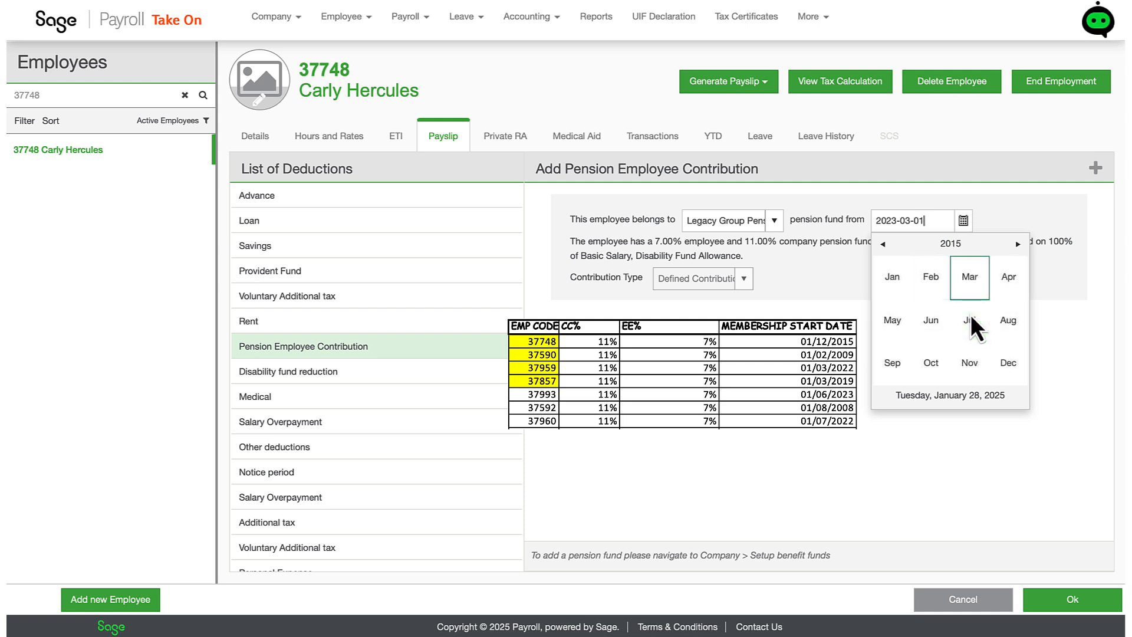
{"action": "left_click", "coordinate": [1007, 367]}
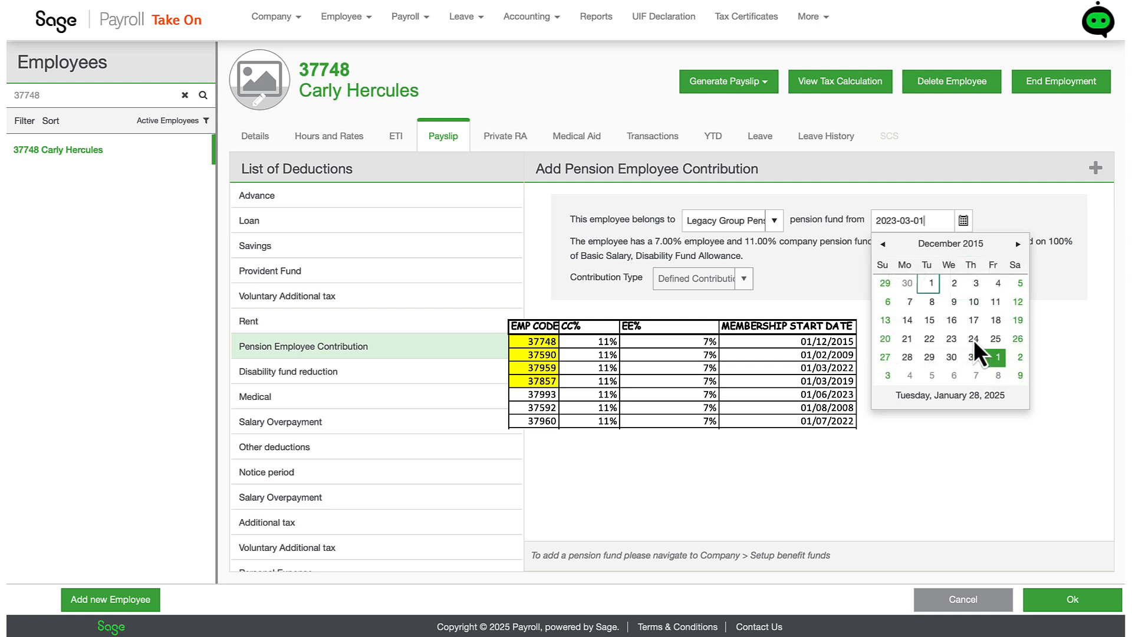
{"action": "left_click", "coordinate": [933, 285]}
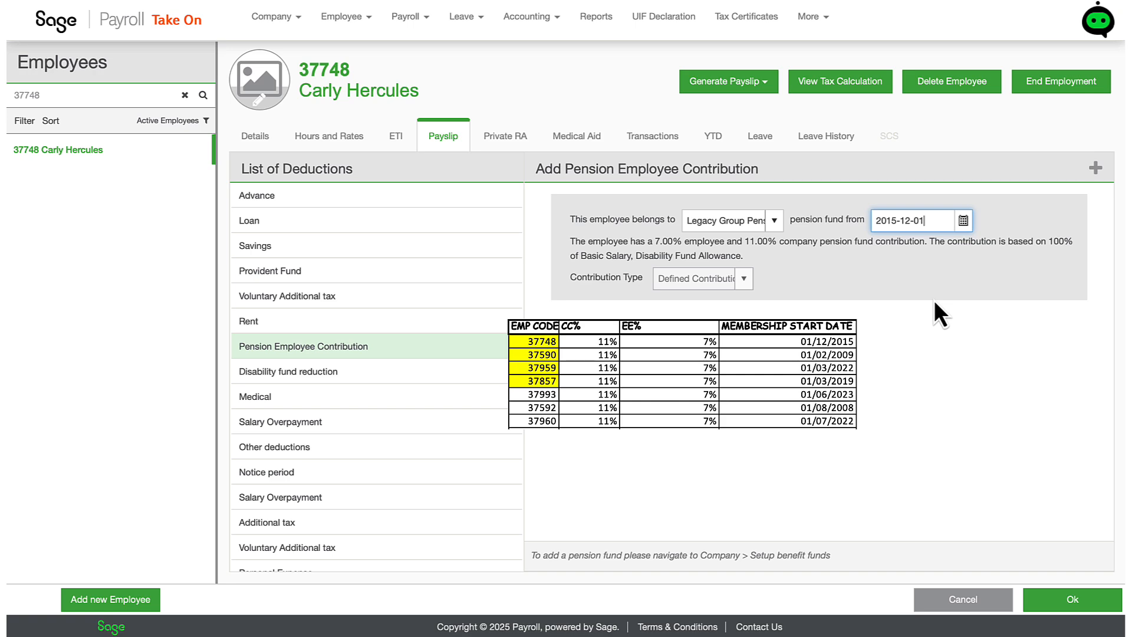
{"action": "left_click", "coordinate": [1058, 606]}
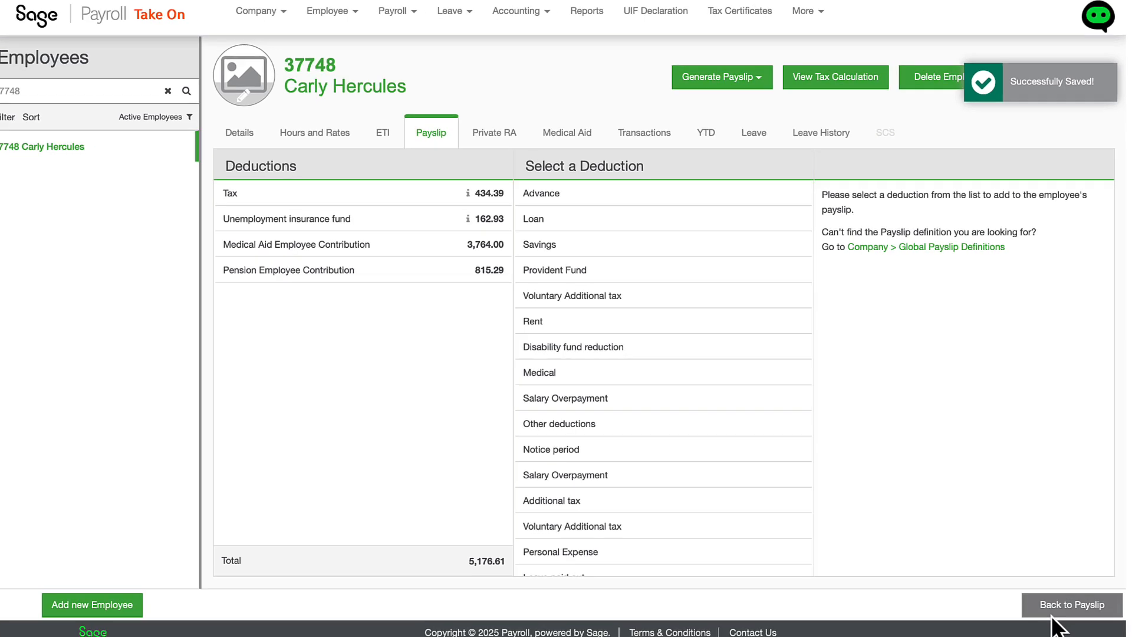
{"action": "left_click", "coordinate": [1059, 599]}
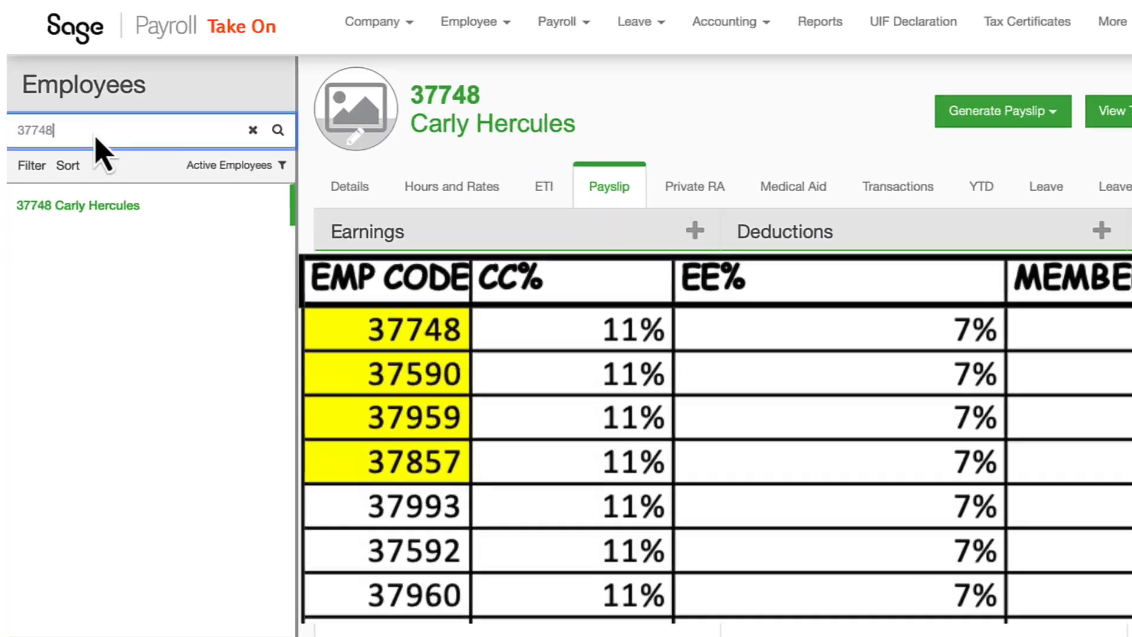
- Search for the second employee code in the contribution percentage table and open that employee's payslip
{"action": "key", "text": "BackSpace"}
{"action": "key", "text": "BackSpace"}
{"action": "key", "text": "BackSpace"}
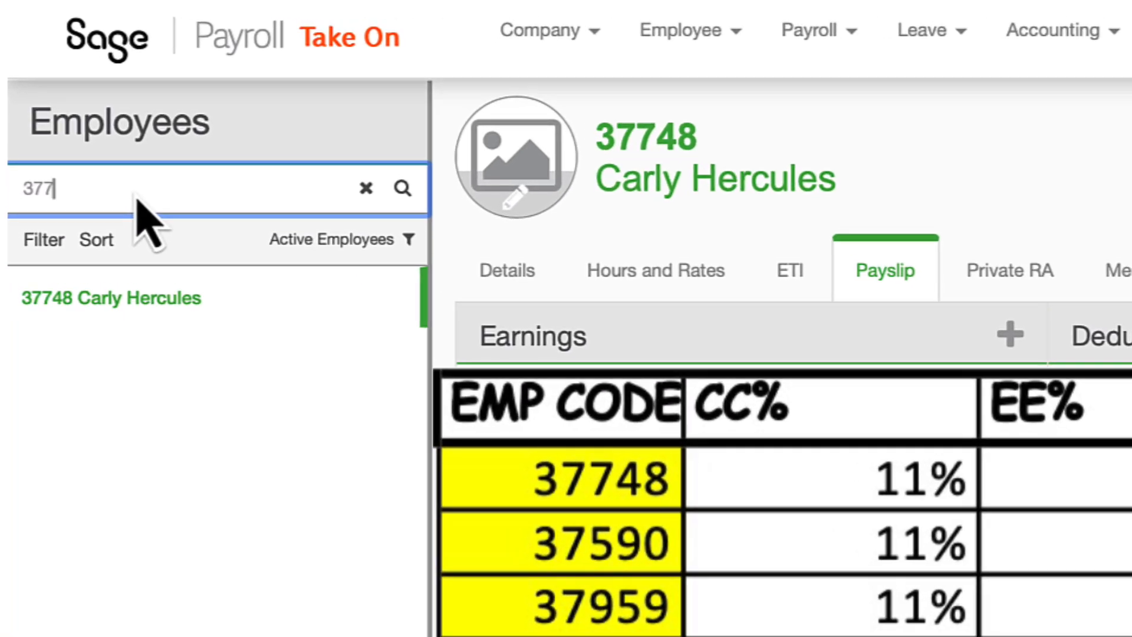
{"action": "type", "text": "590"}
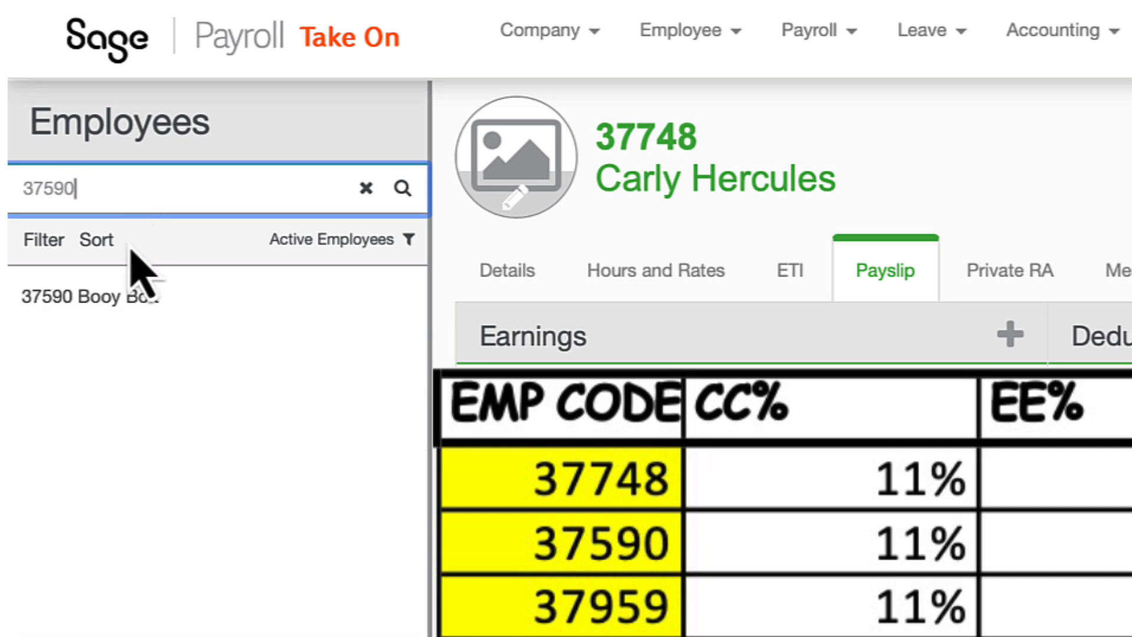
{"action": "left_click", "coordinate": [106, 315]}
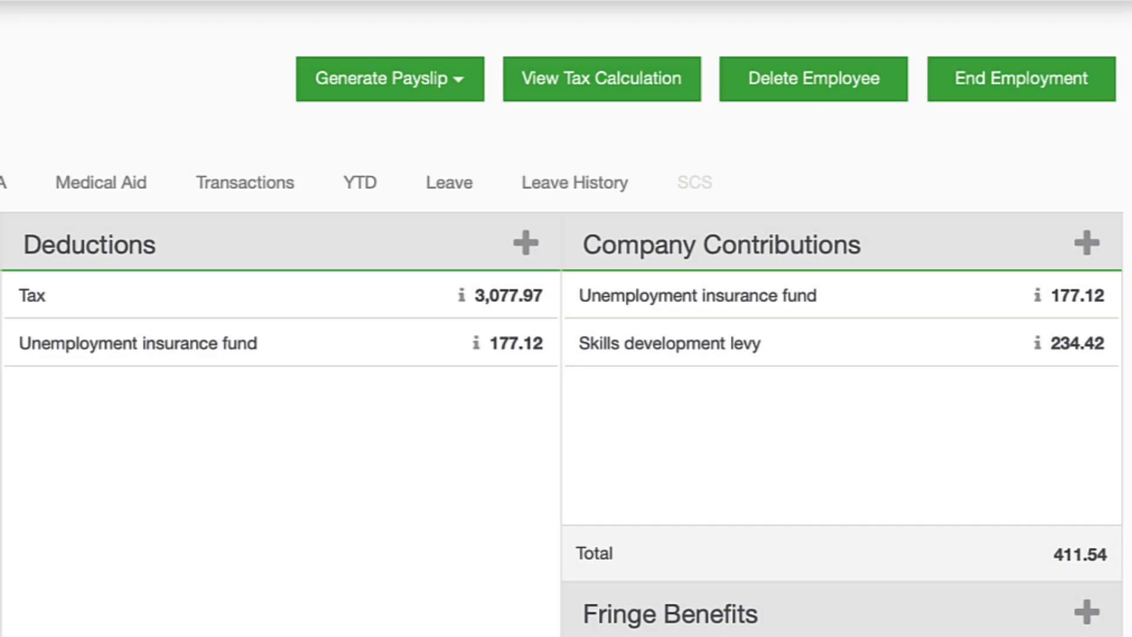
- Add a Pension Employee Contribution deduction for the second employee, using Legacy Group Pension Fund
{"action": "left_click", "coordinate": [529, 245]}
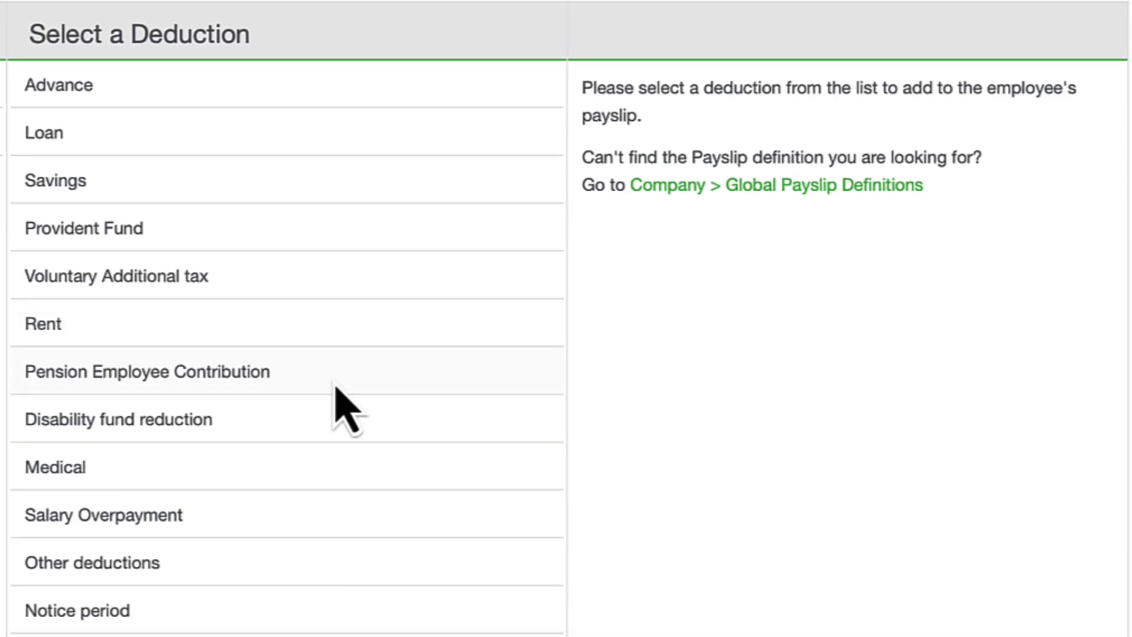
{"action": "left_click", "coordinate": [372, 535]}
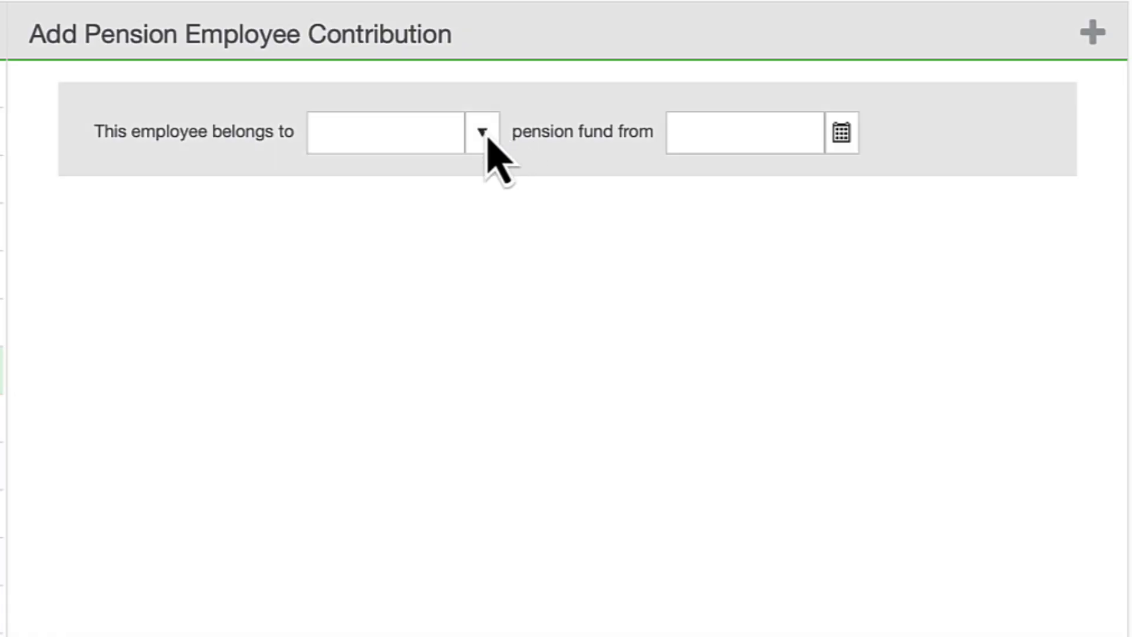
{"action": "left_click", "coordinate": [488, 139]}
{"action": "left_click", "coordinate": [433, 227]}
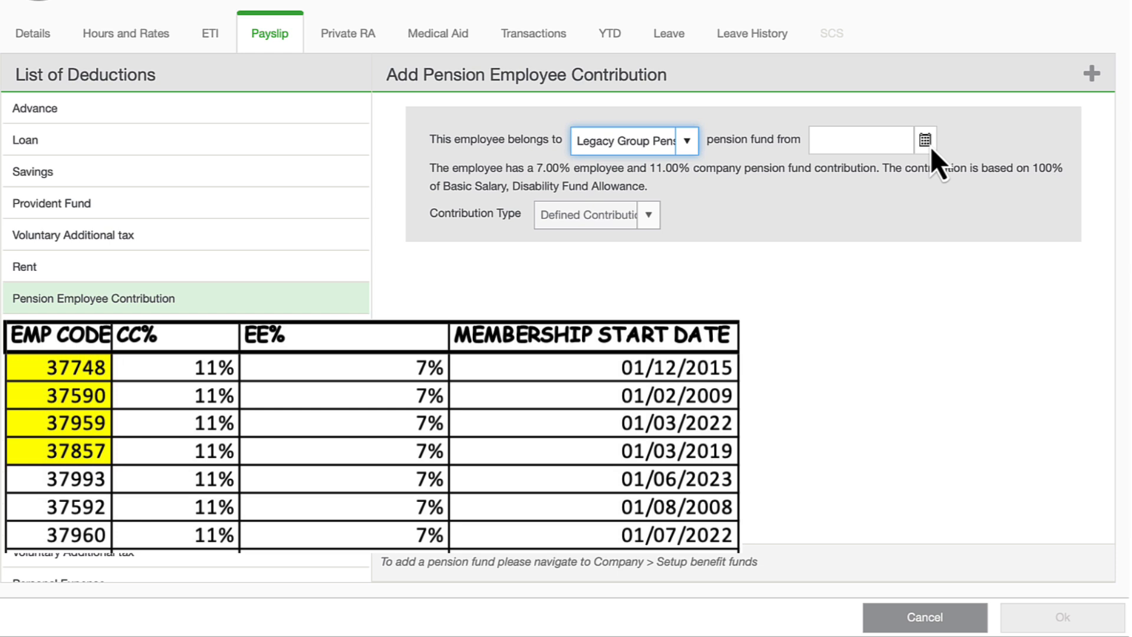
- Set the second employee's pension fund start date to 2009-02-01, save the deduction, and return to the payslip
{"action": "left_click", "coordinate": [927, 143]}
{"action": "left_click", "coordinate": [921, 169]}
{"action": "left_click", "coordinate": [909, 172]}
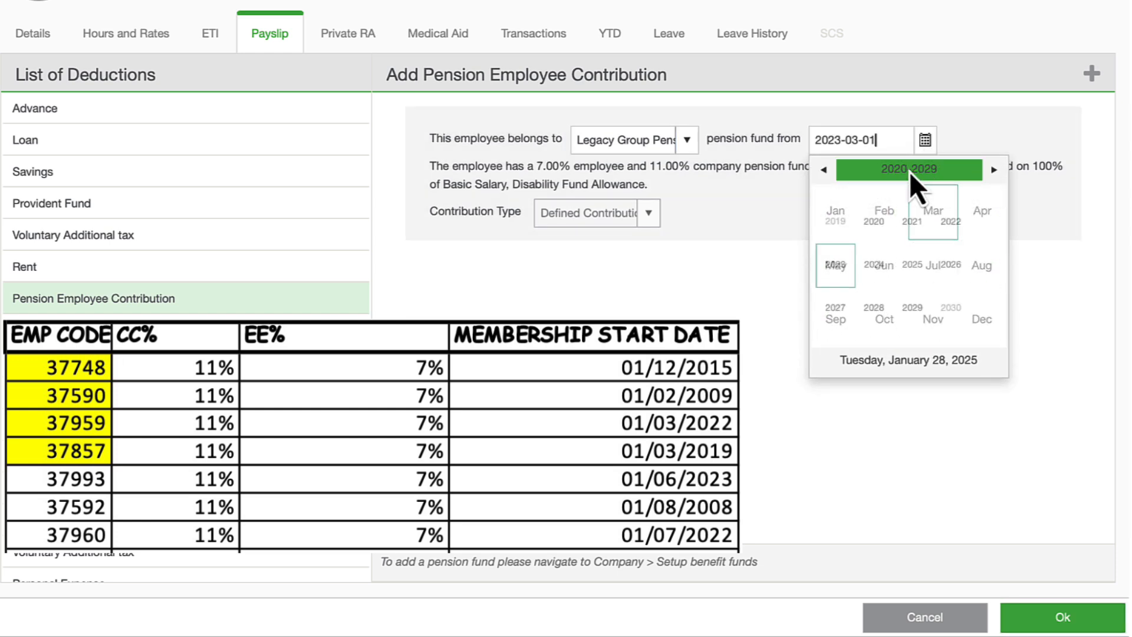
{"action": "left_click", "coordinate": [868, 171]}
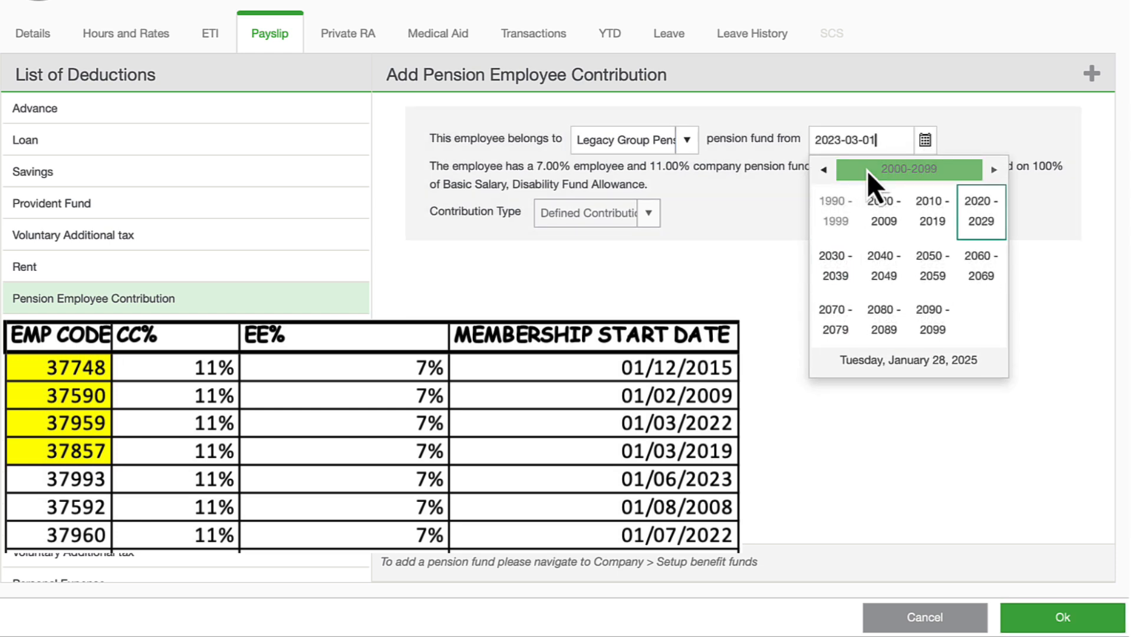
{"action": "left_click", "coordinate": [880, 205]}
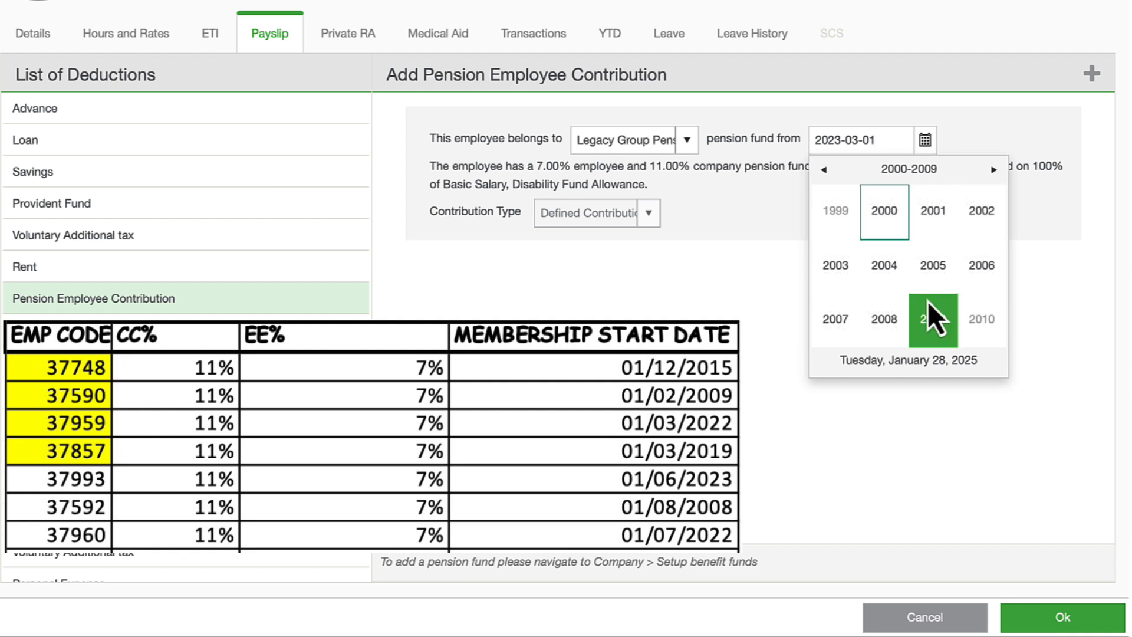
{"action": "left_click", "coordinate": [925, 316]}
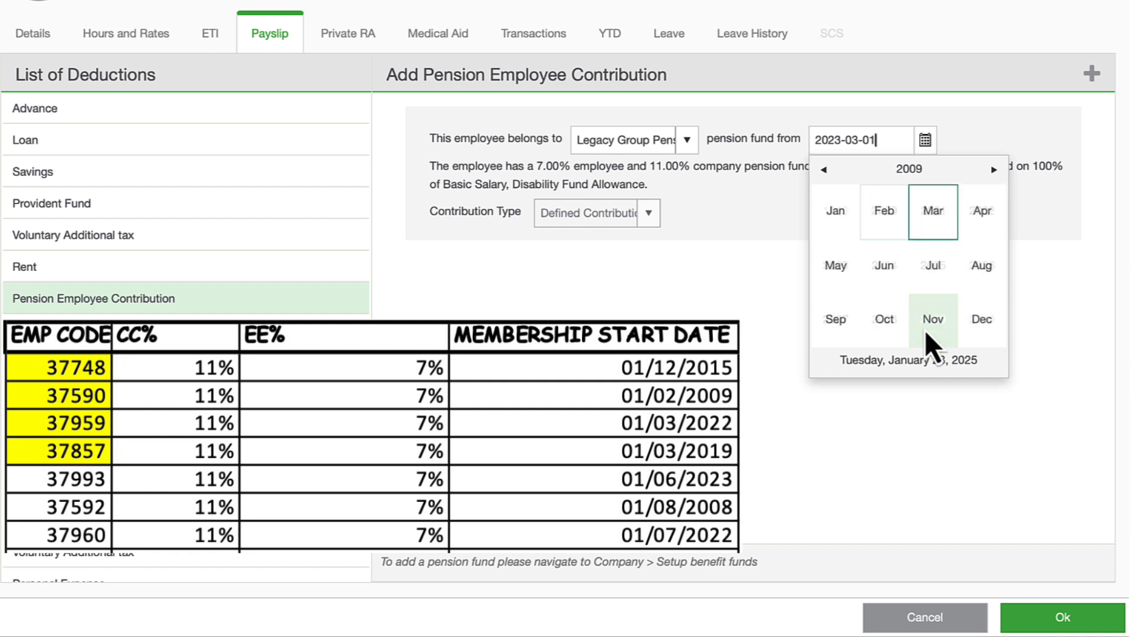
{"action": "left_click", "coordinate": [883, 222]}
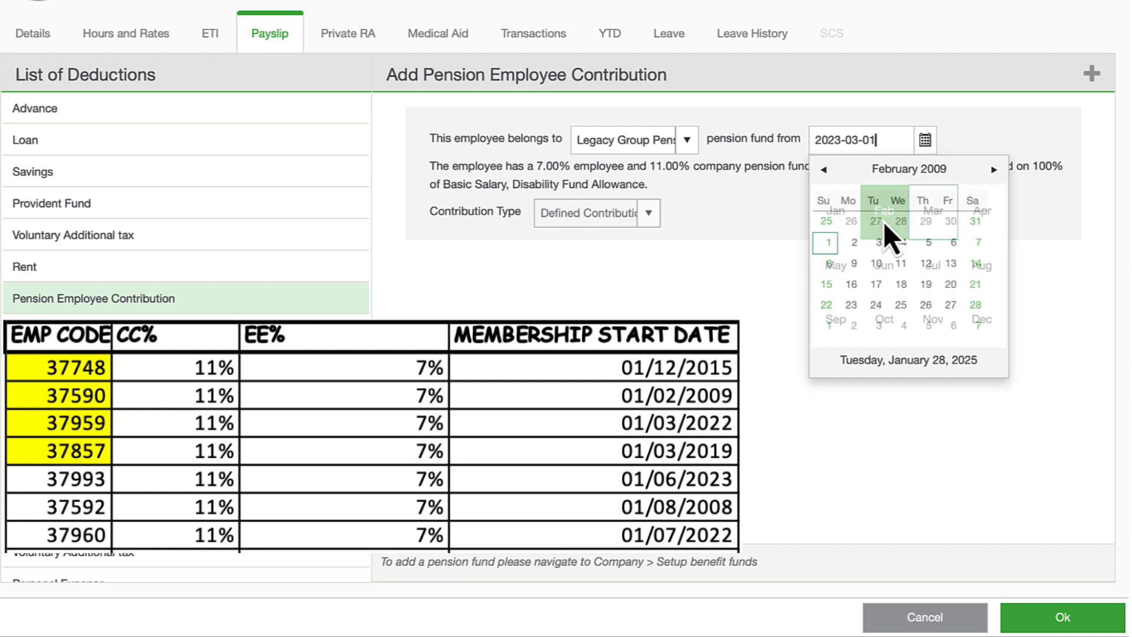
{"action": "left_click", "coordinate": [829, 252]}
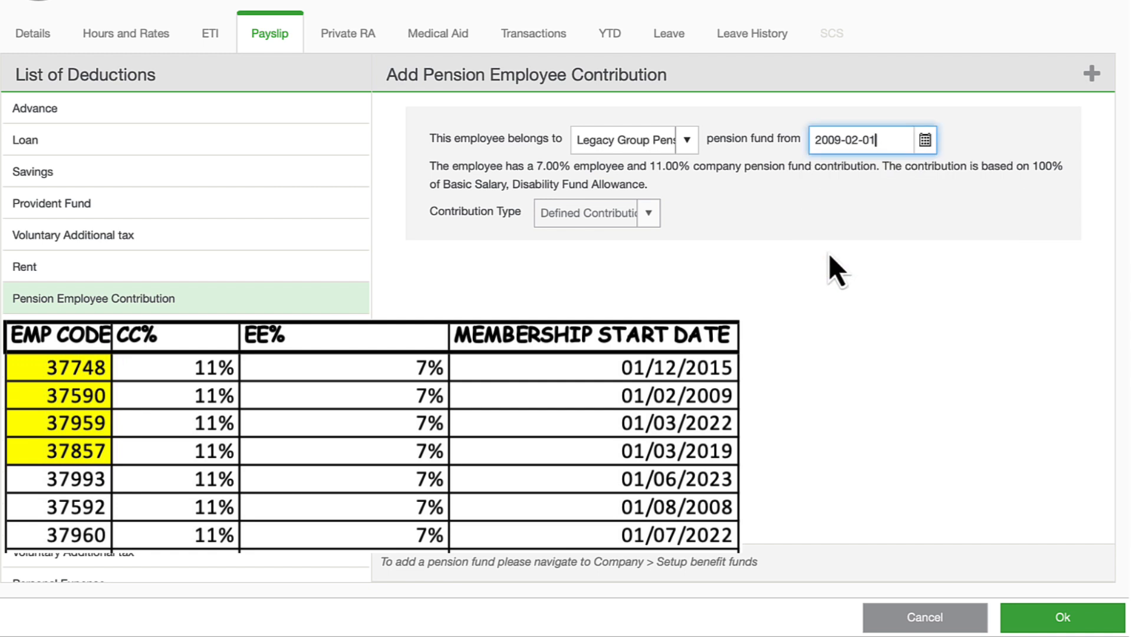
{"action": "left_click", "coordinate": [1105, 611]}
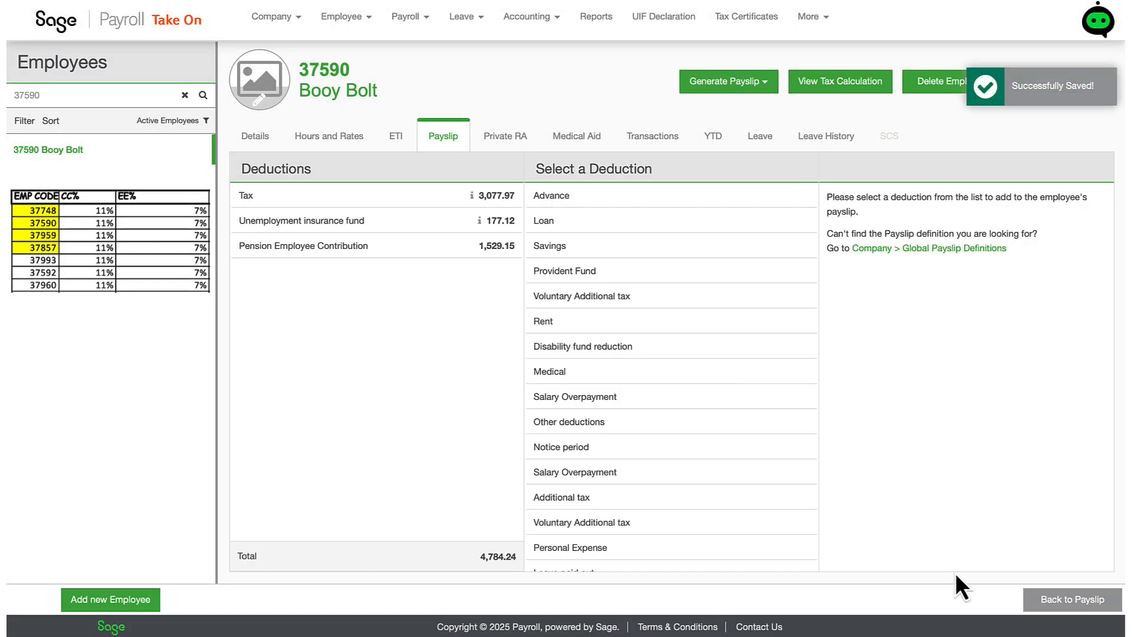
{"action": "left_click", "coordinate": [1049, 599]}
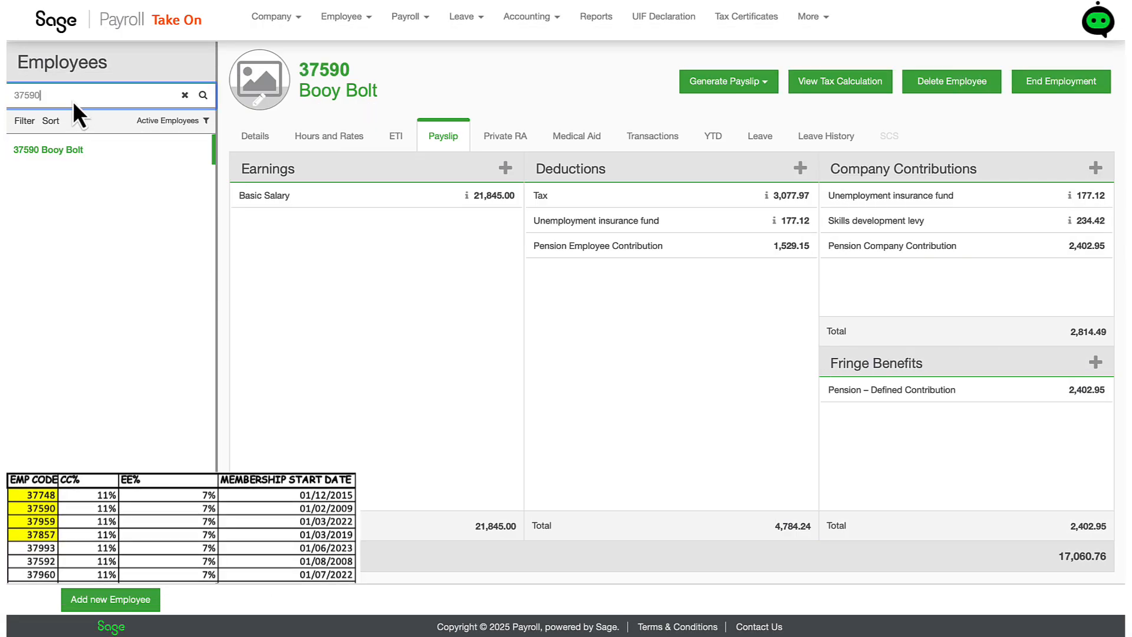
- Search for the third employee code in the contribution percentage table and open that employee's payslip
{"action": "key", "text": "BackSpace"}
{"action": "key", "text": "BackSpace"}
{"action": "key", "text": "BackSpace"}
{"action": "key", "text": "BackSpace"}
{"action": "type", "text": "7959"}
{"action": "left_click", "coordinate": [55, 150]}
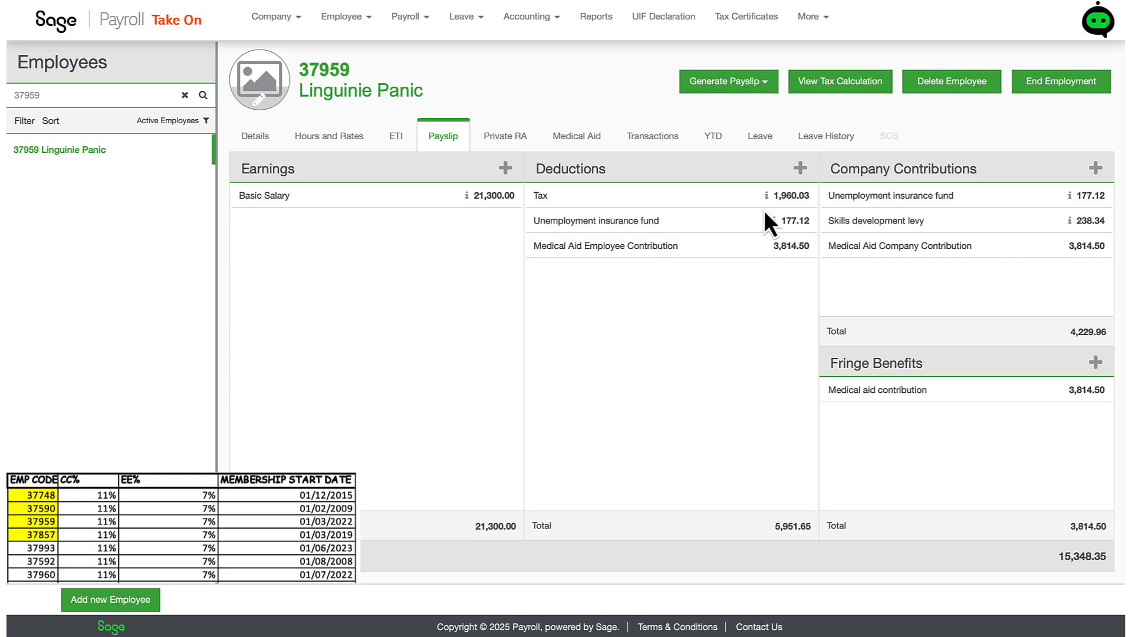
- Add a Pension Employee Contribution deduction for the third employee, using Legacy Group Pension Fund
{"action": "left_click", "coordinate": [800, 169]}
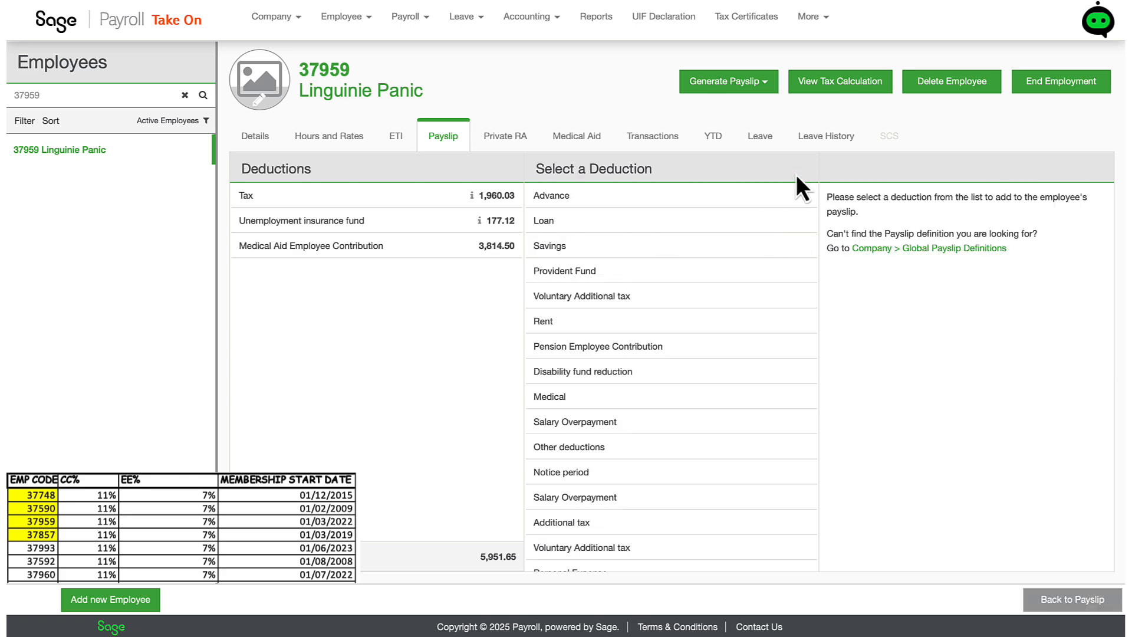
{"action": "left_click", "coordinate": [724, 352]}
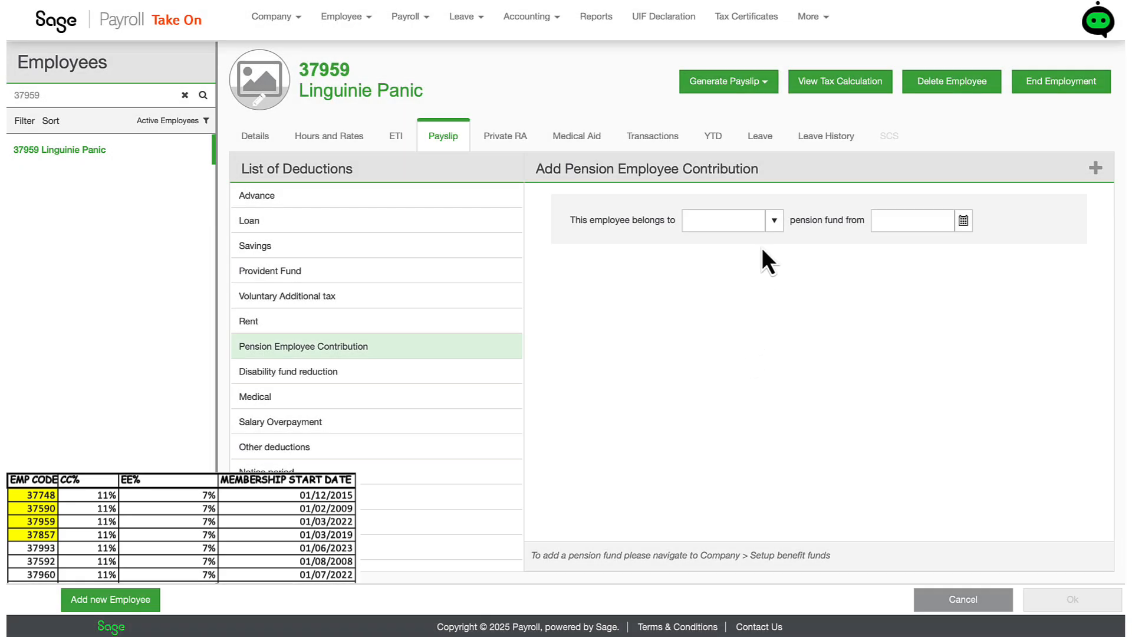
{"action": "left_click", "coordinate": [773, 219]}
{"action": "left_click", "coordinate": [738, 265]}
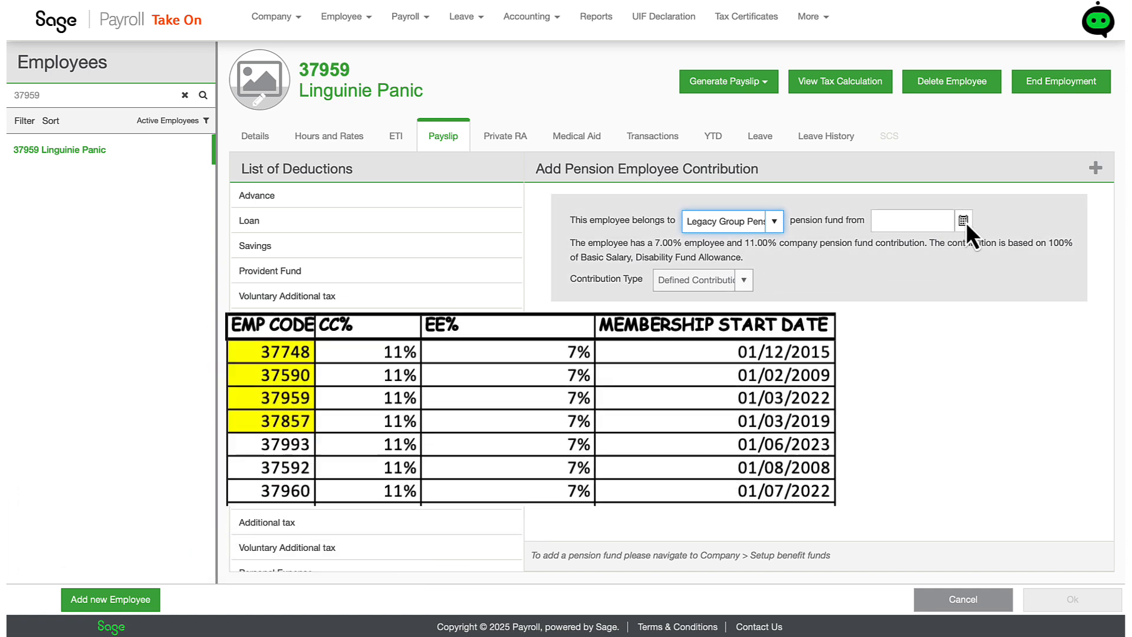
- Set the third employee's pension fund start date to 2022-03-01
{"action": "left_click", "coordinate": [964, 221]}
{"action": "type", "text": "2023-03-01"}
{"action": "left_click", "coordinate": [960, 244]}
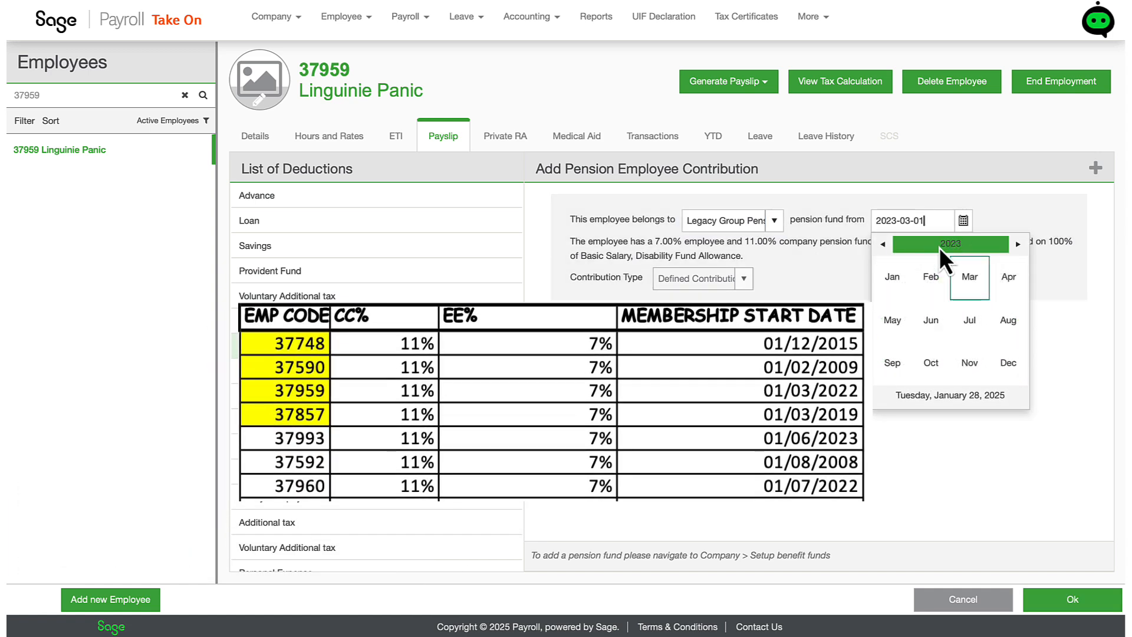
{"action": "left_click", "coordinate": [941, 247]}
{"action": "left_click", "coordinate": [1005, 281]}
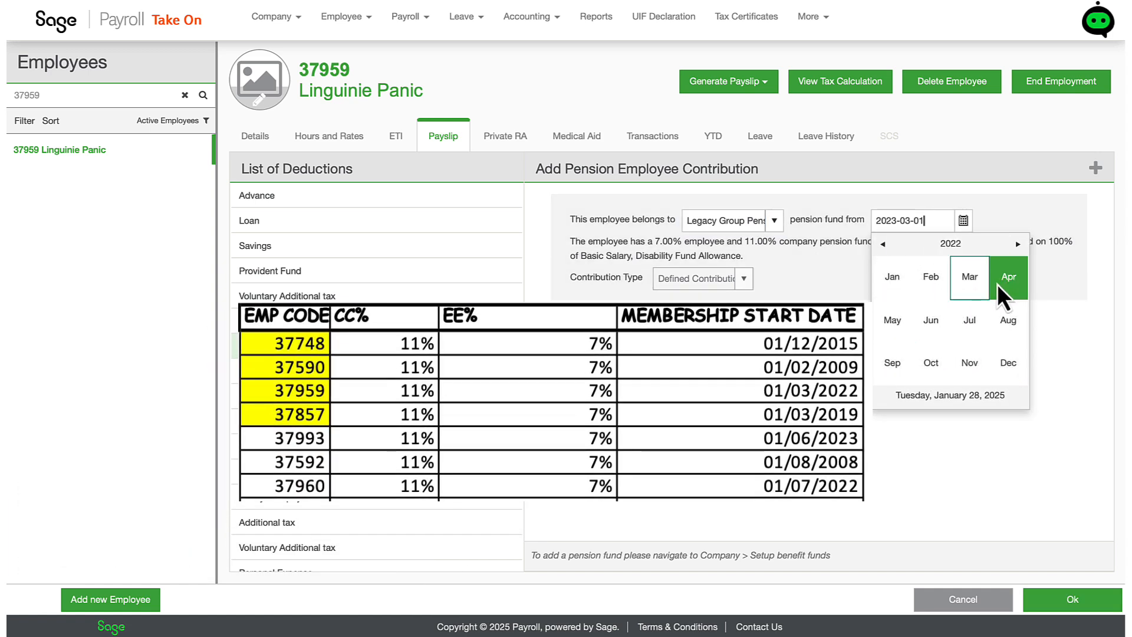
{"action": "left_click", "coordinate": [967, 278]}
{"action": "left_click", "coordinate": [923, 292]}
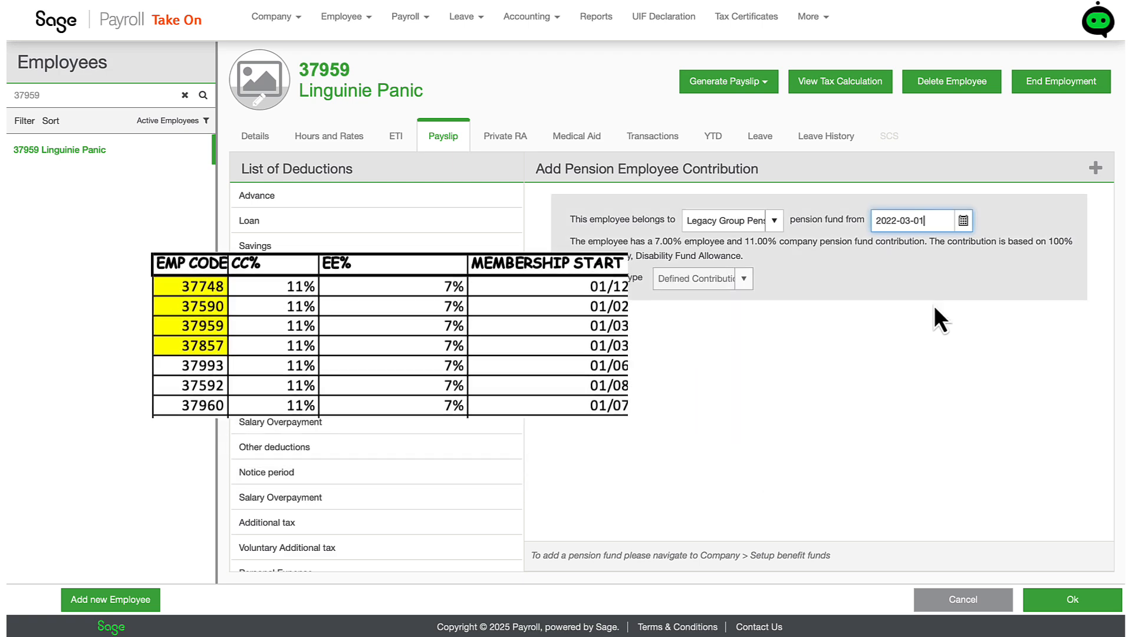
- Save the third employee's pension deduction, and search for the fourth employee code in the contribution table to open that payslip
{"action": "left_click", "coordinate": [1102, 602]}
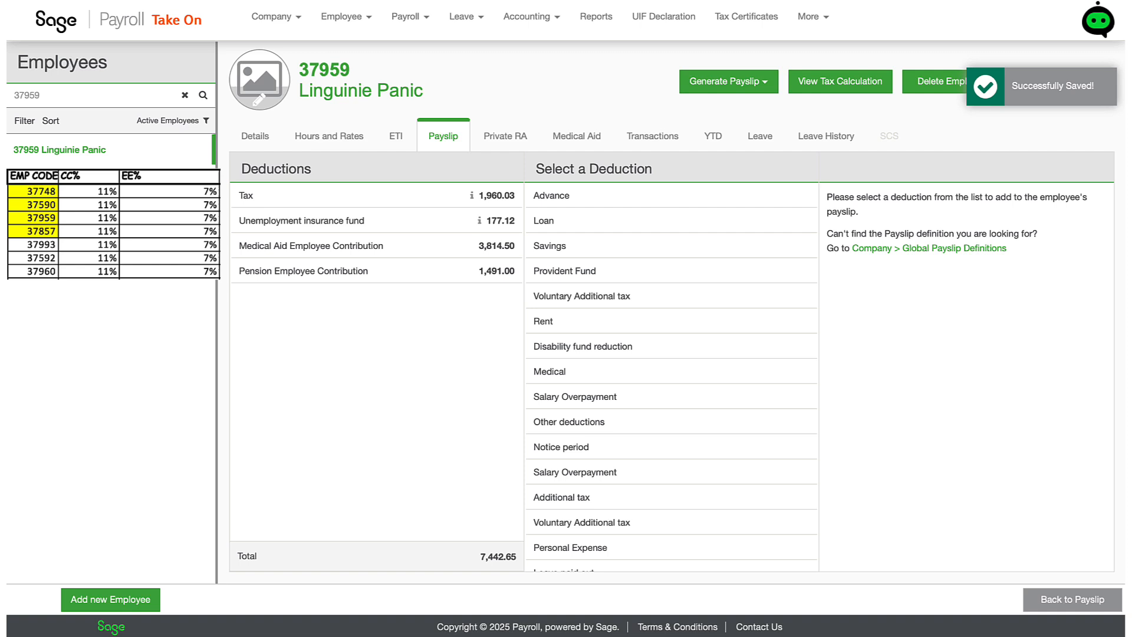
{"action": "left_click", "coordinate": [1038, 603]}
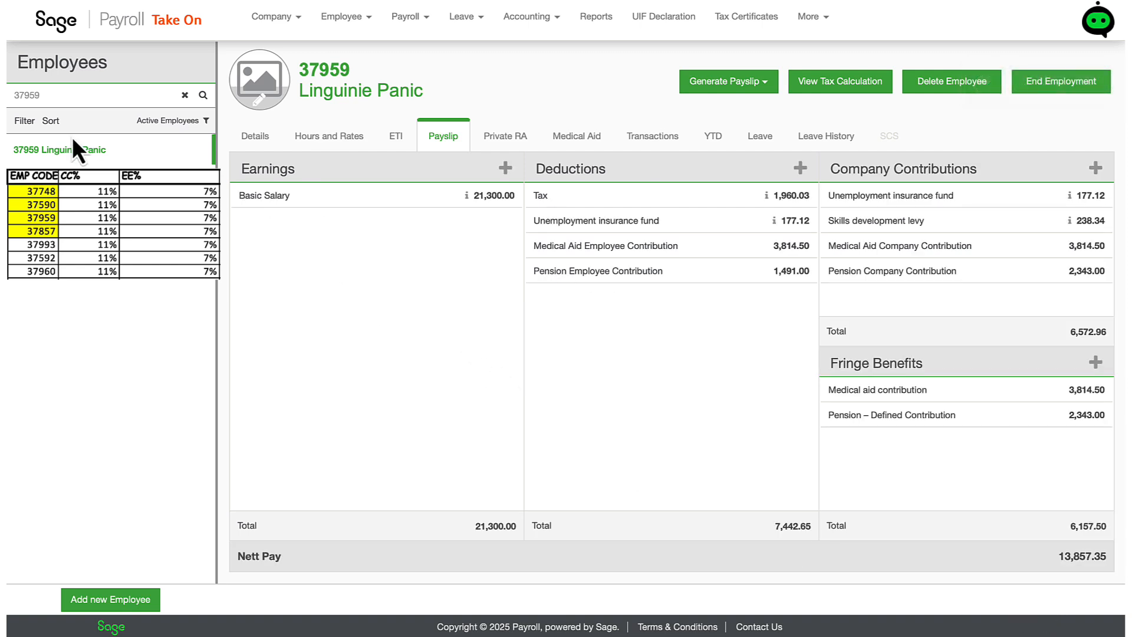
{"action": "left_click", "coordinate": [50, 98]}
{"action": "key", "text": "BackSpace"}
{"action": "key", "text": "BackSpace"}
{"action": "key", "text": "BackSpace"}
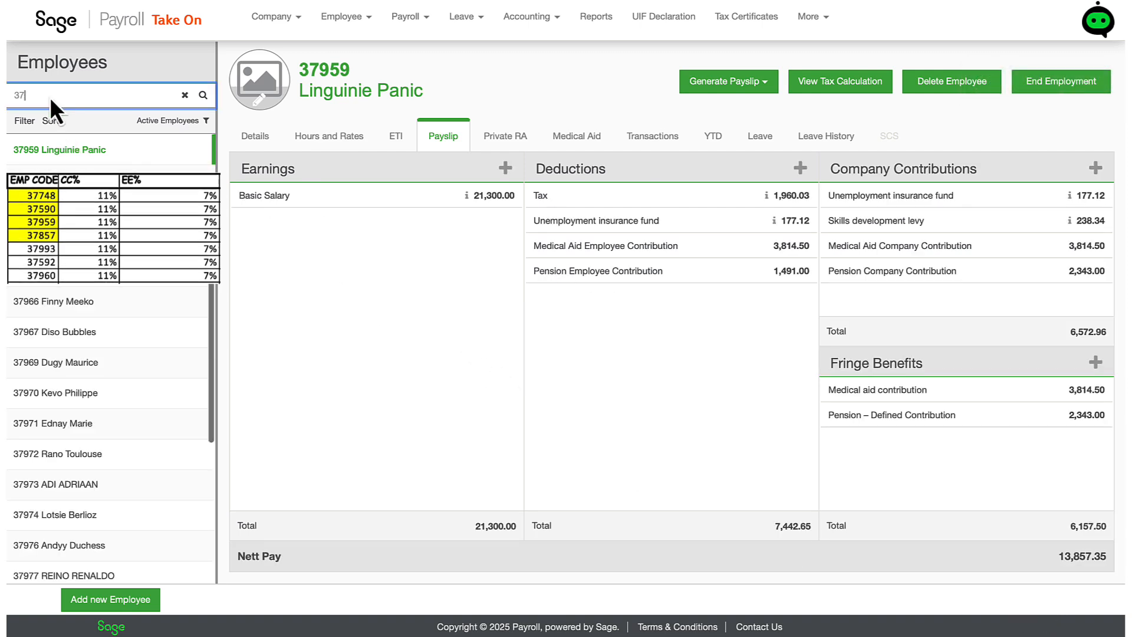
{"action": "type", "text": "857"}
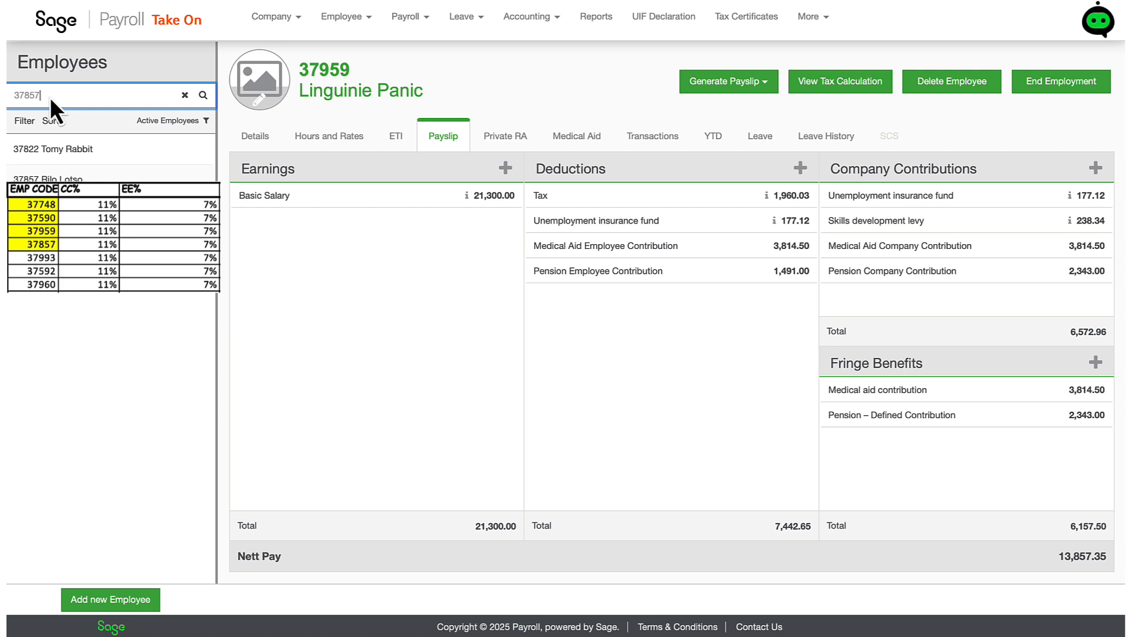
{"action": "left_click", "coordinate": [50, 151]}
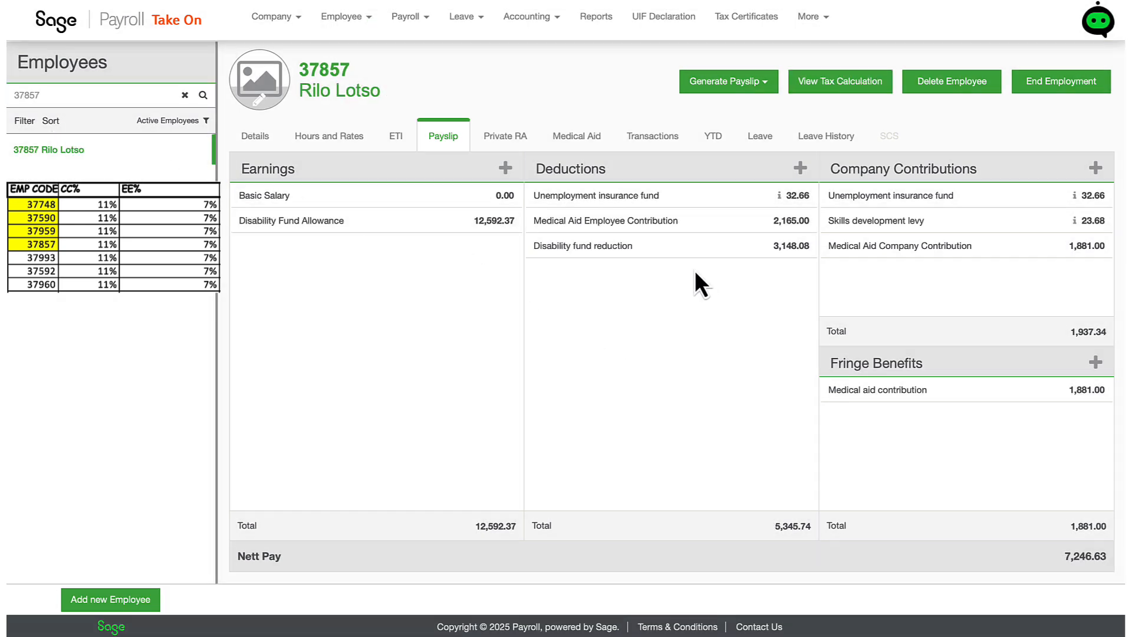
- Add a Pension Employee Contribution deduction for the fourth employee, using Legacy Group Pension Fund
{"action": "left_click", "coordinate": [801, 170]}
{"action": "left_click", "coordinate": [718, 345]}
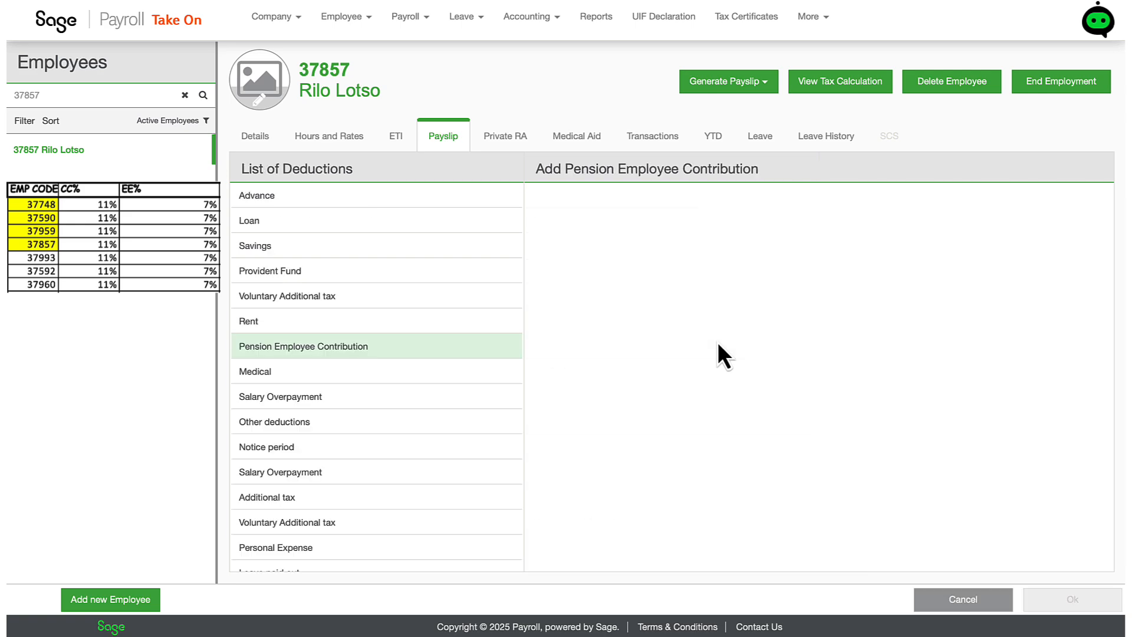
{"action": "left_click", "coordinate": [774, 220]}
{"action": "left_click", "coordinate": [773, 253]}
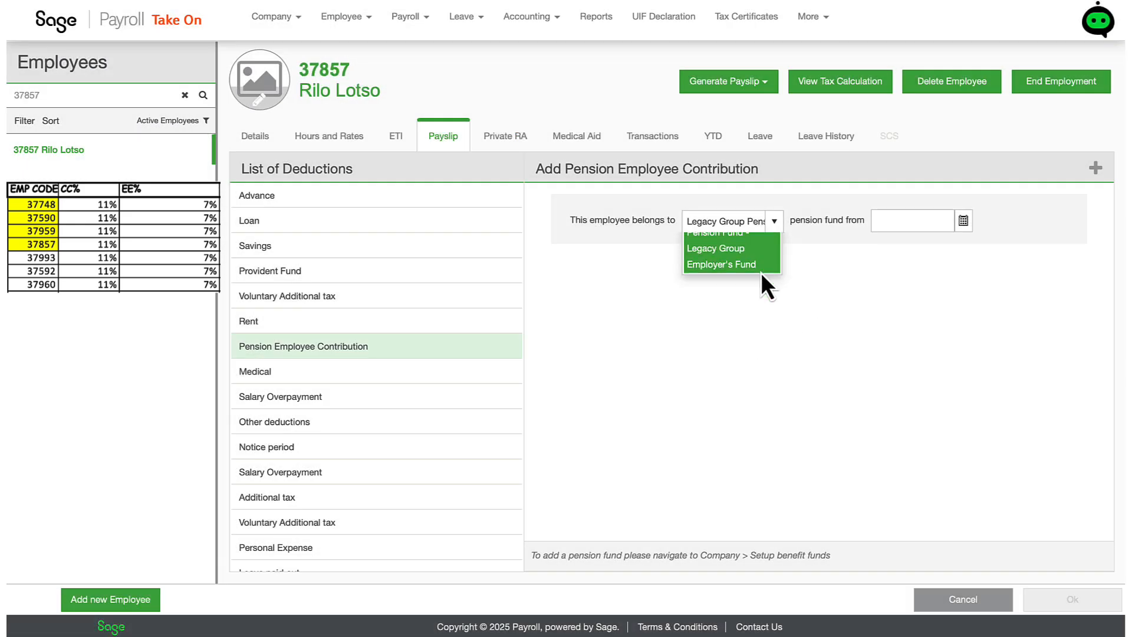
- Set the fourth employee's pension fund start date to 2019-03-01, save the deduction, and return to the payslip
{"action": "left_click", "coordinate": [963, 220]}
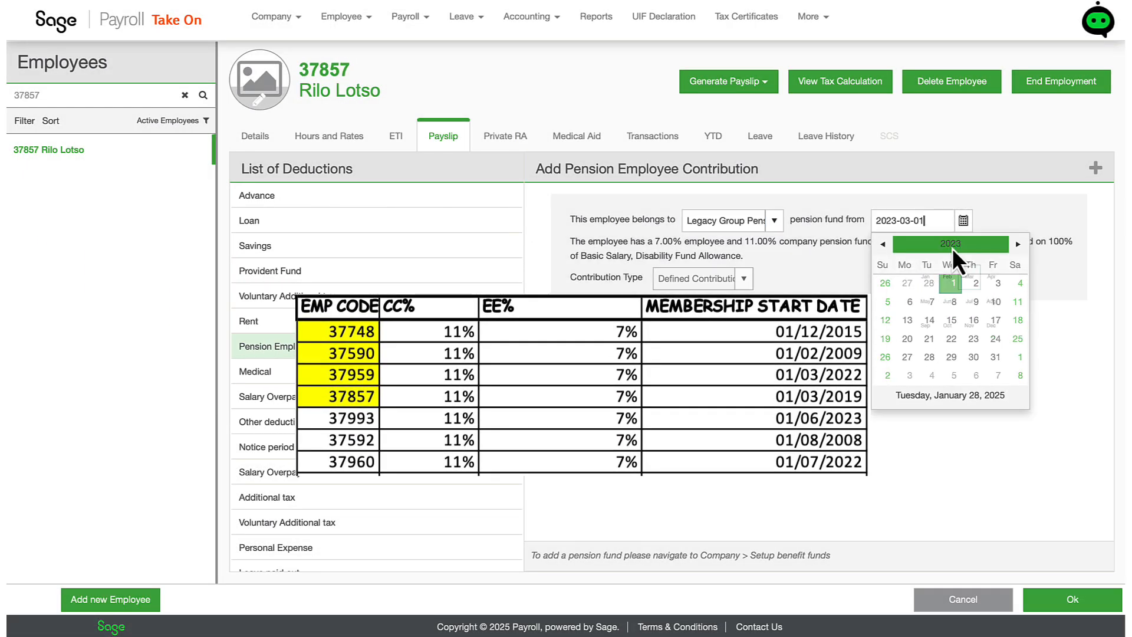
{"action": "left_click", "coordinate": [962, 244]}
{"action": "left_click", "coordinate": [974, 244]}
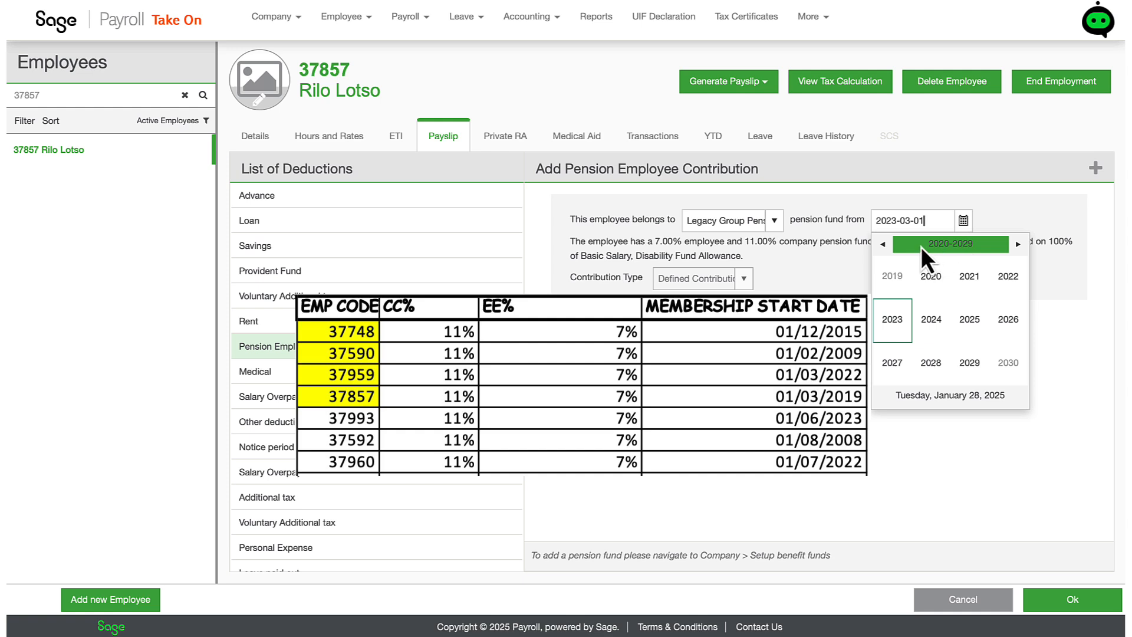
{"action": "left_click", "coordinate": [921, 247]}
{"action": "left_click", "coordinate": [966, 278]}
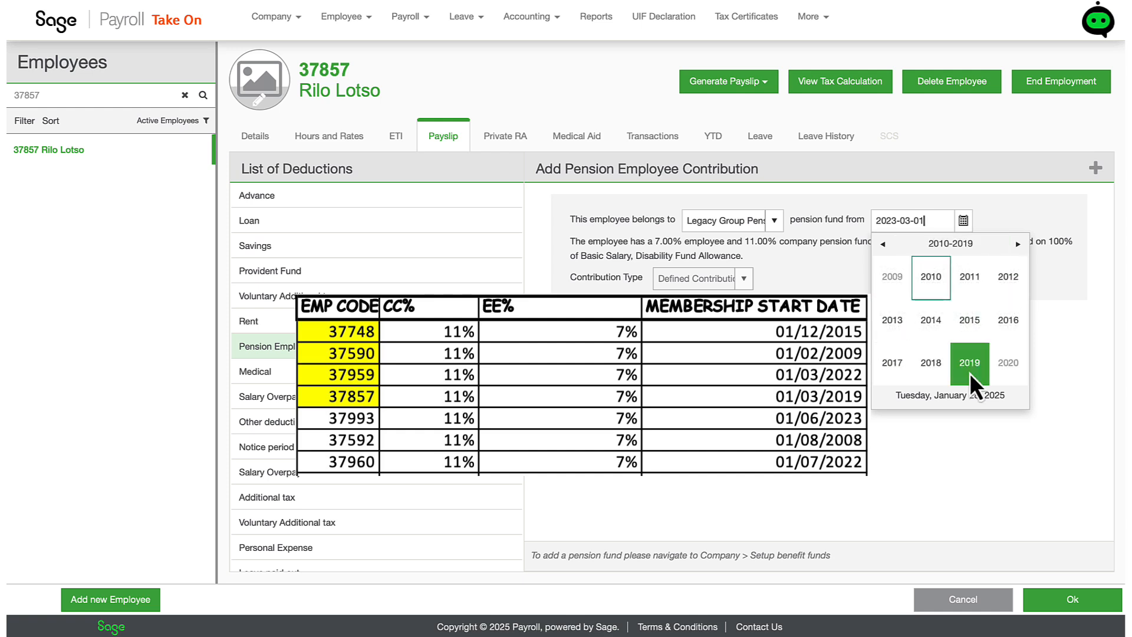
{"action": "left_click", "coordinate": [970, 373]}
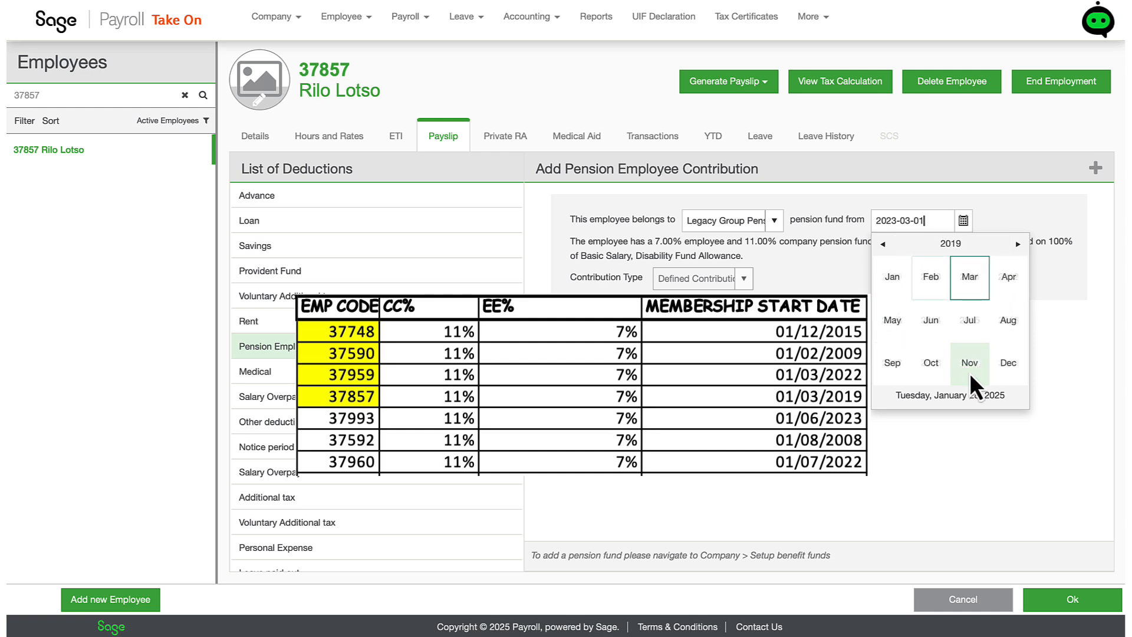
{"action": "left_click", "coordinate": [966, 290]}
{"action": "left_click", "coordinate": [993, 285]}
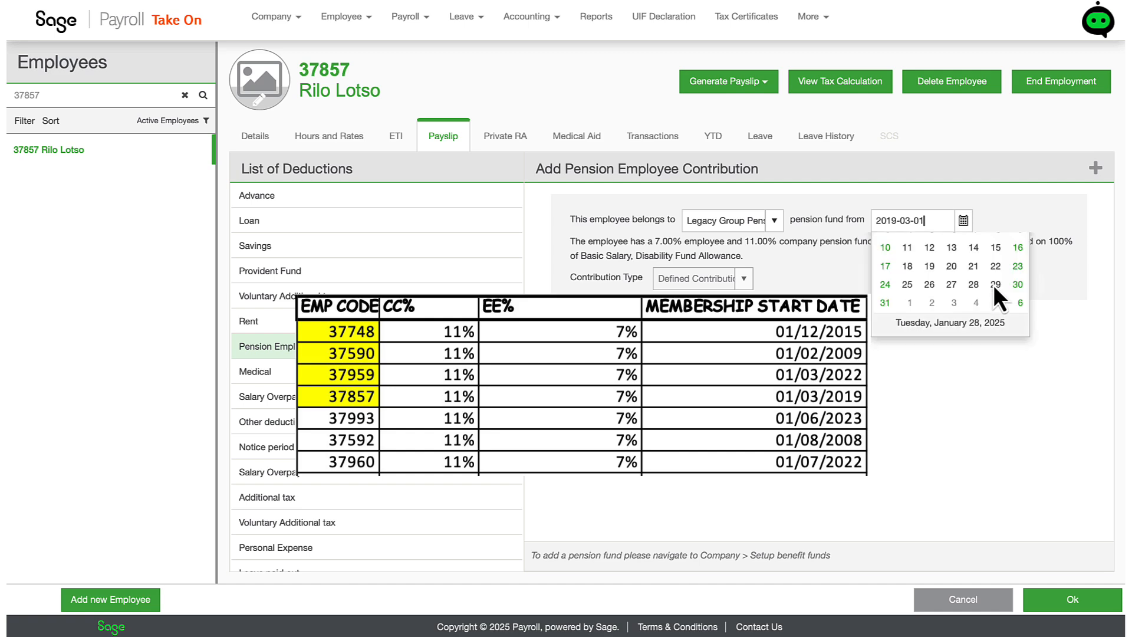
{"action": "left_click", "coordinate": [1052, 600]}
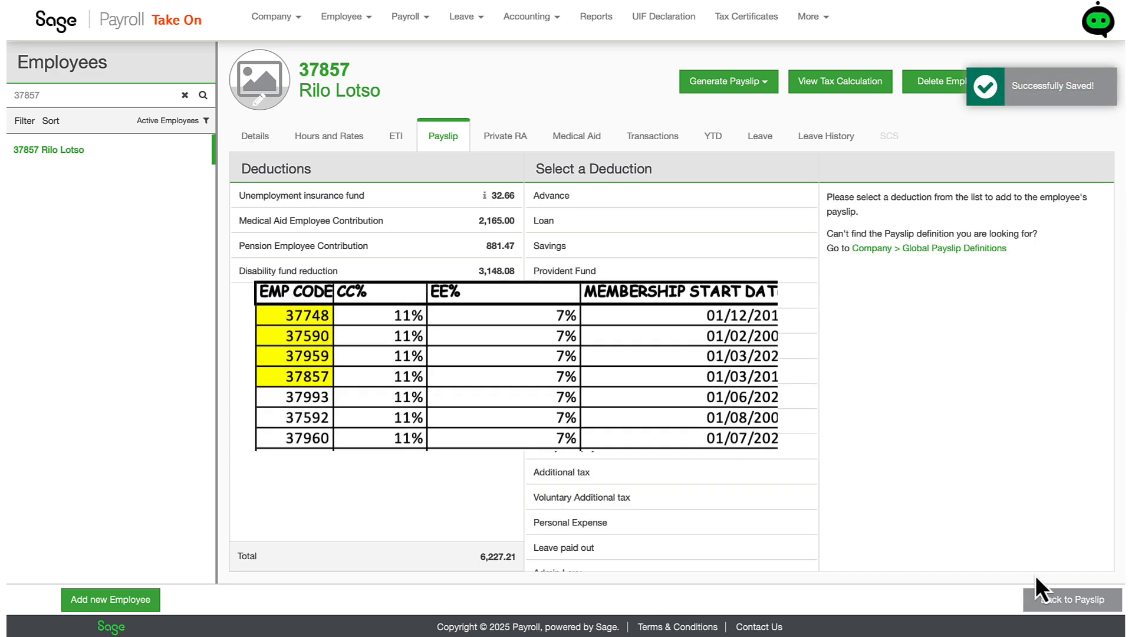
{"action": "left_click", "coordinate": [1071, 603]}
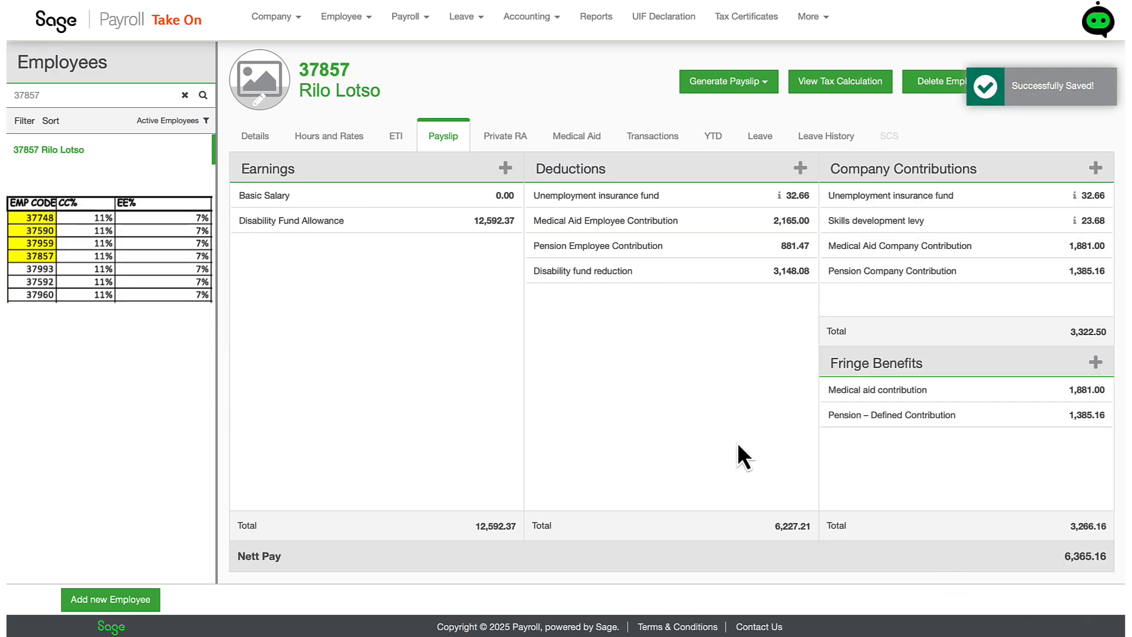
- Search for the sixth employee code in the contribution percentage table and open that employee's payslip
{"action": "left_click", "coordinate": [107, 94]}
{"action": "key", "text": "BackSpace"}
{"action": "key", "text": "BackSpace"}
{"action": "key", "text": "BackSpace"}
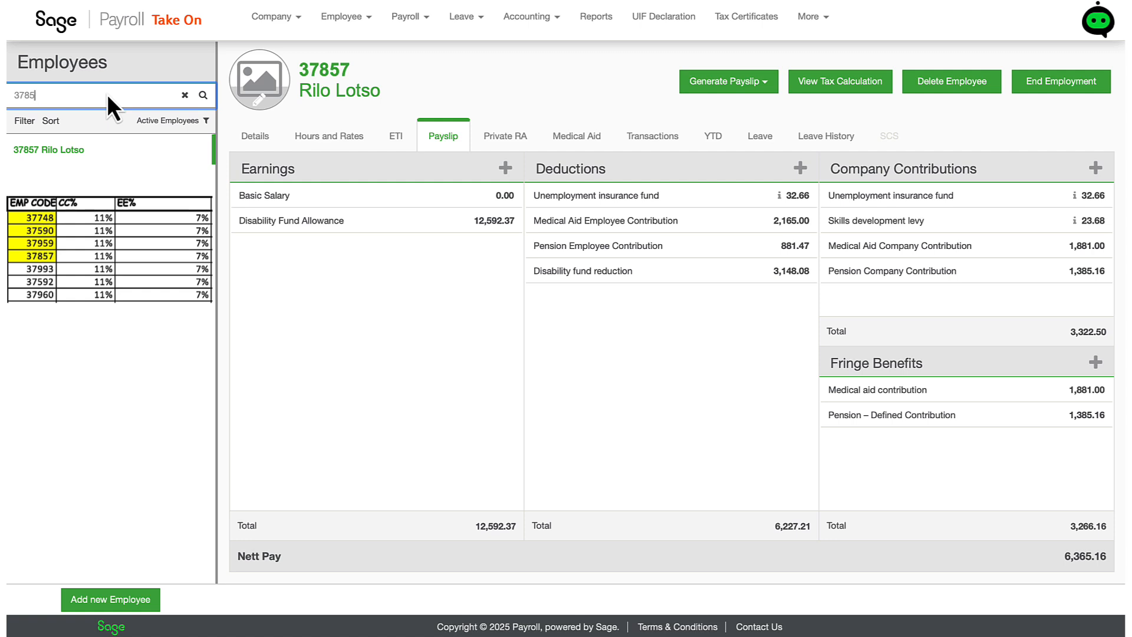
{"action": "type", "text": "592"}
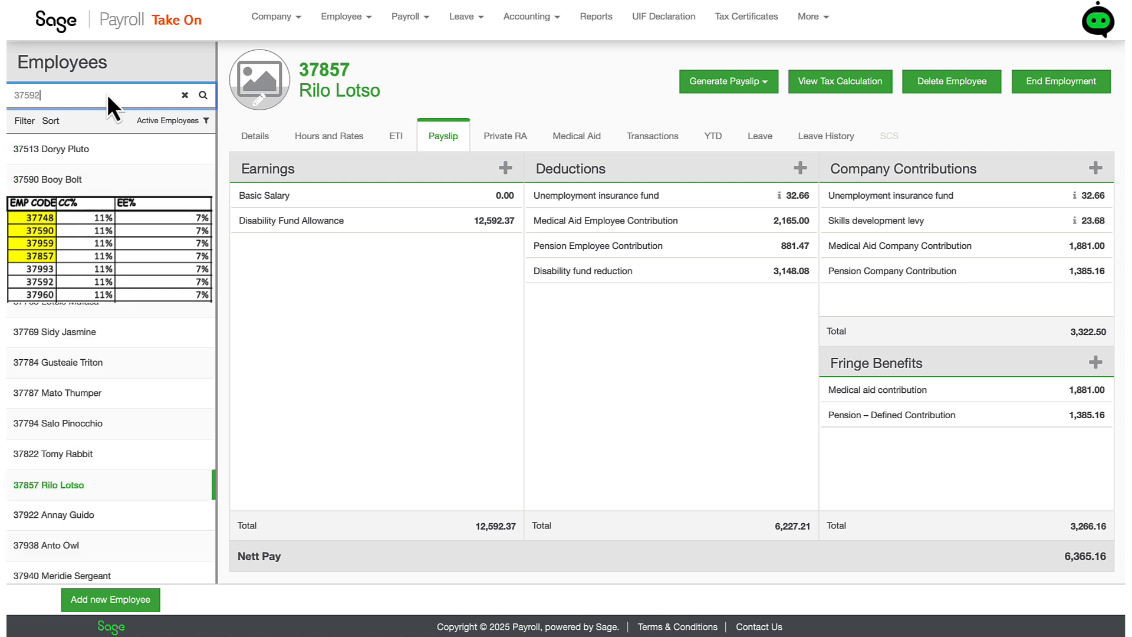
{"action": "left_click", "coordinate": [69, 148]}
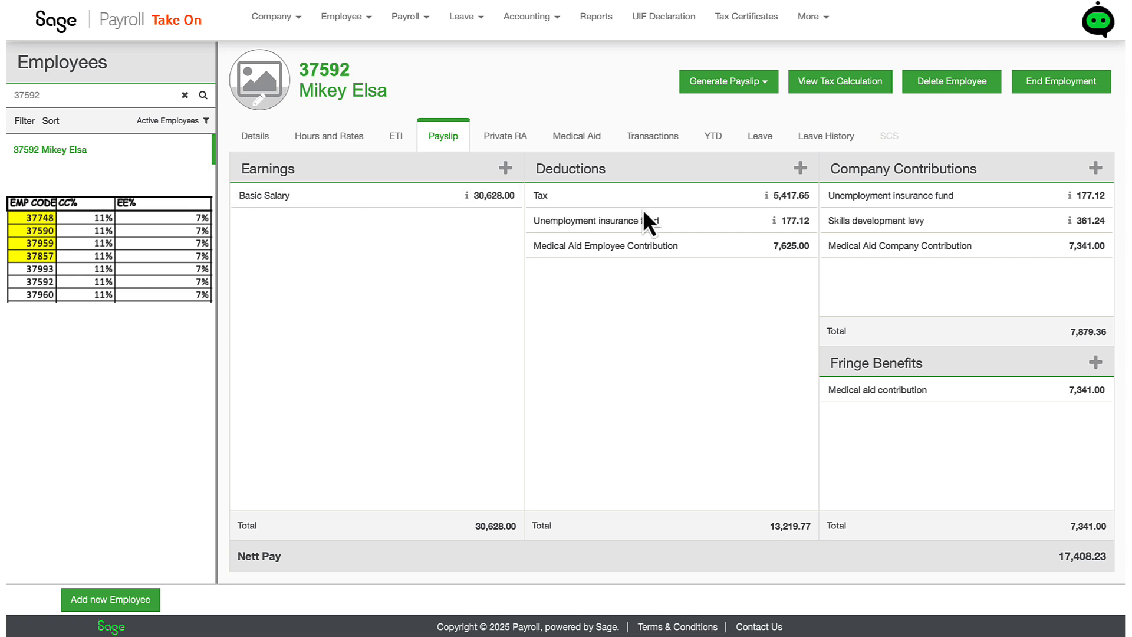
- Add a Pension Employee Contribution deduction for the sixth employee in the table, using Legacy Group Pension Fund
{"action": "left_click", "coordinate": [800, 168]}
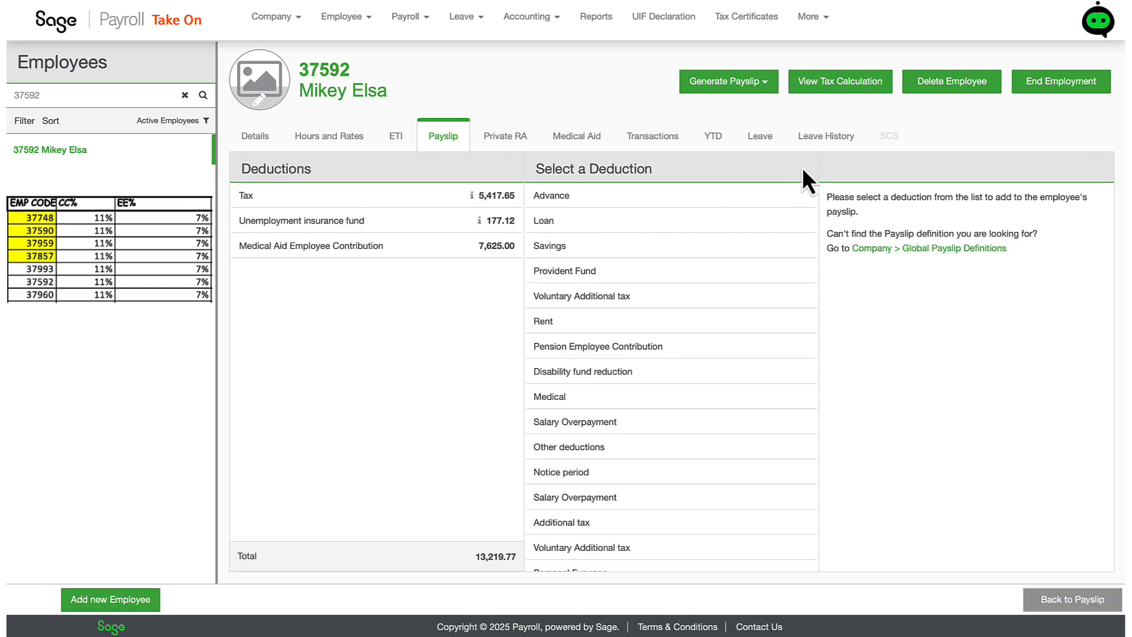
{"action": "left_click", "coordinate": [737, 352]}
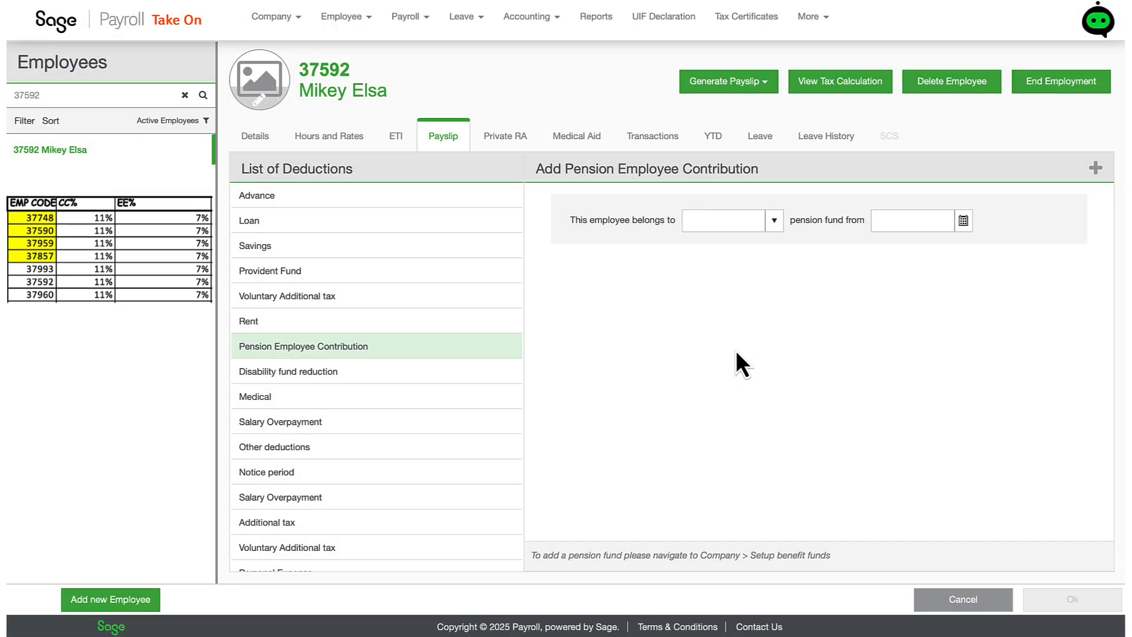
{"action": "left_click", "coordinate": [774, 221]}
{"action": "left_click", "coordinate": [757, 260]}
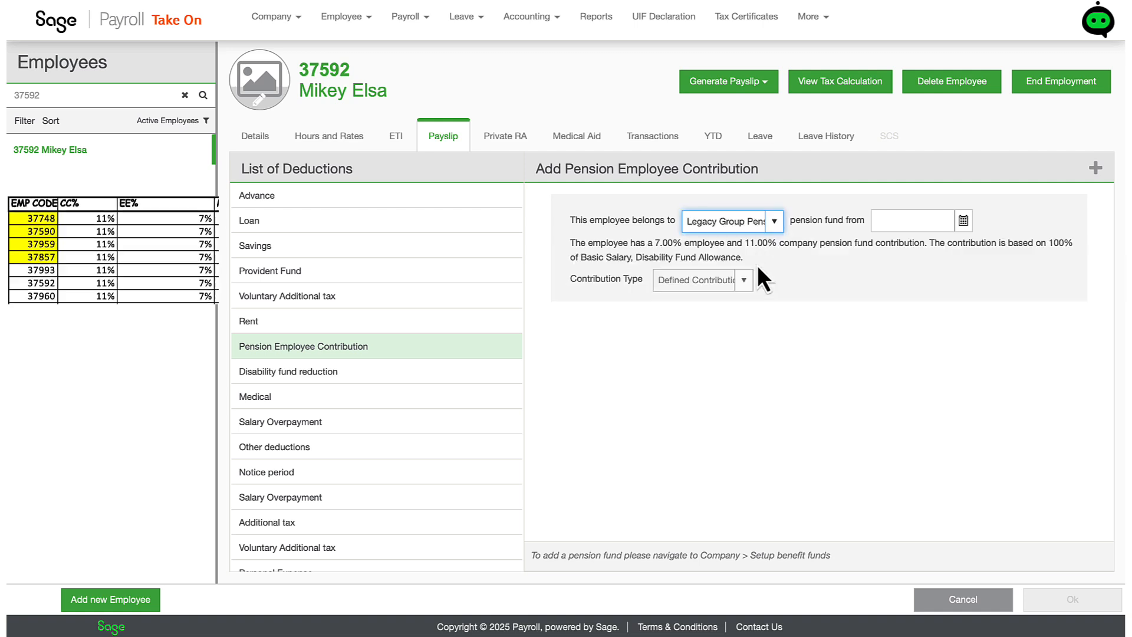
- Set the sixth employee's pension fund start date to 2008-08-01, save the deduction, and return to the payslip
{"action": "left_click", "coordinate": [965, 222]}
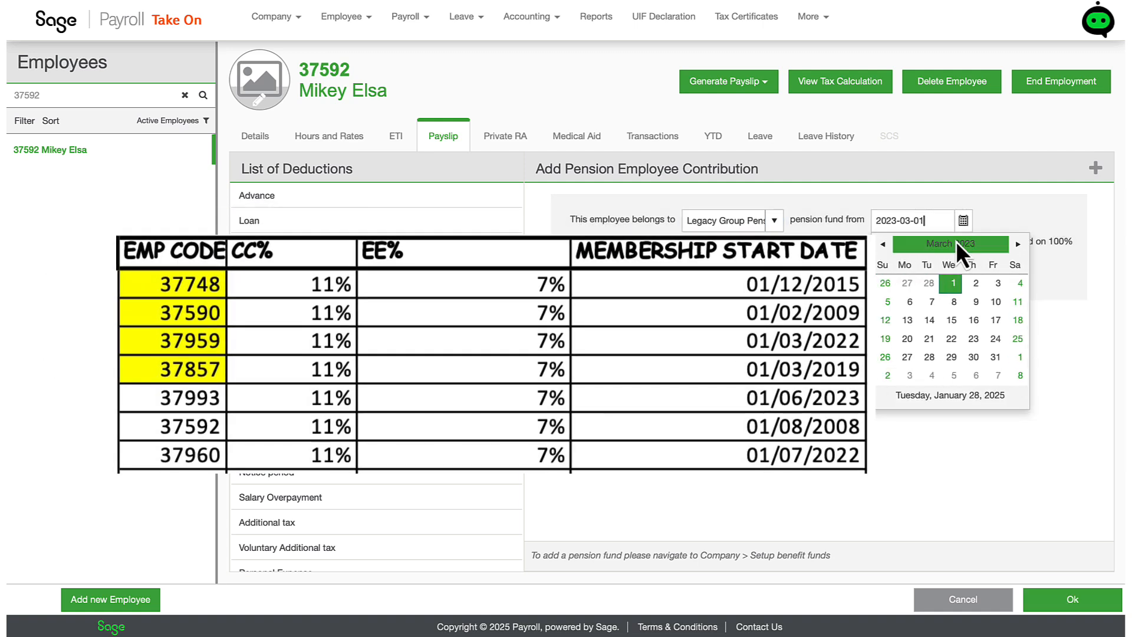
{"action": "left_click", "coordinate": [954, 245]}
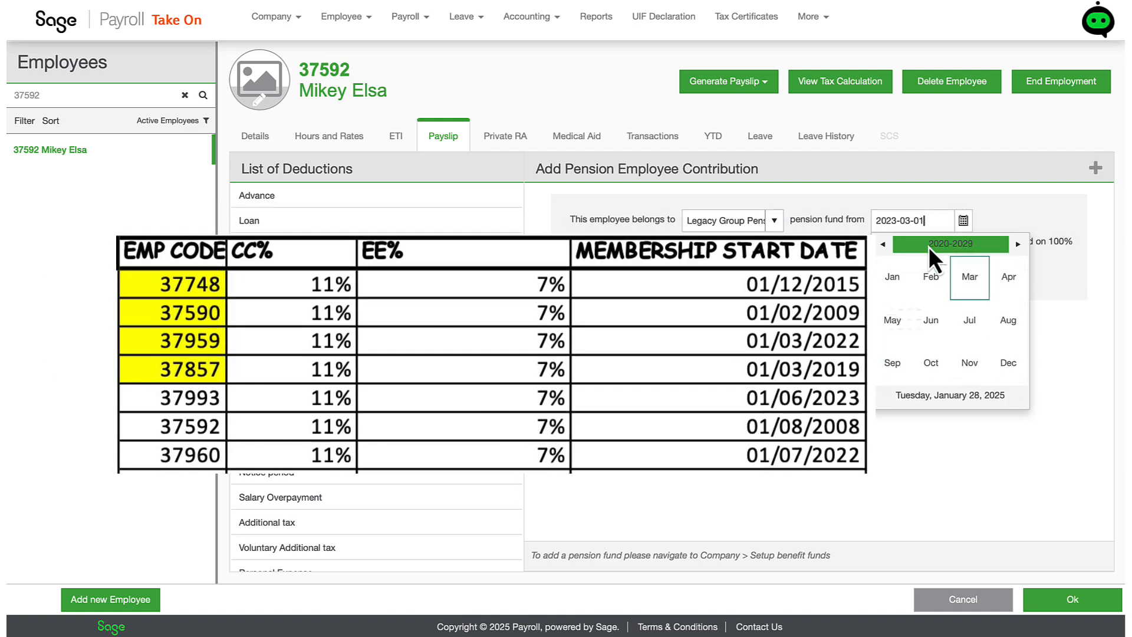
{"action": "left_click", "coordinate": [928, 247]}
{"action": "left_click", "coordinate": [912, 248]}
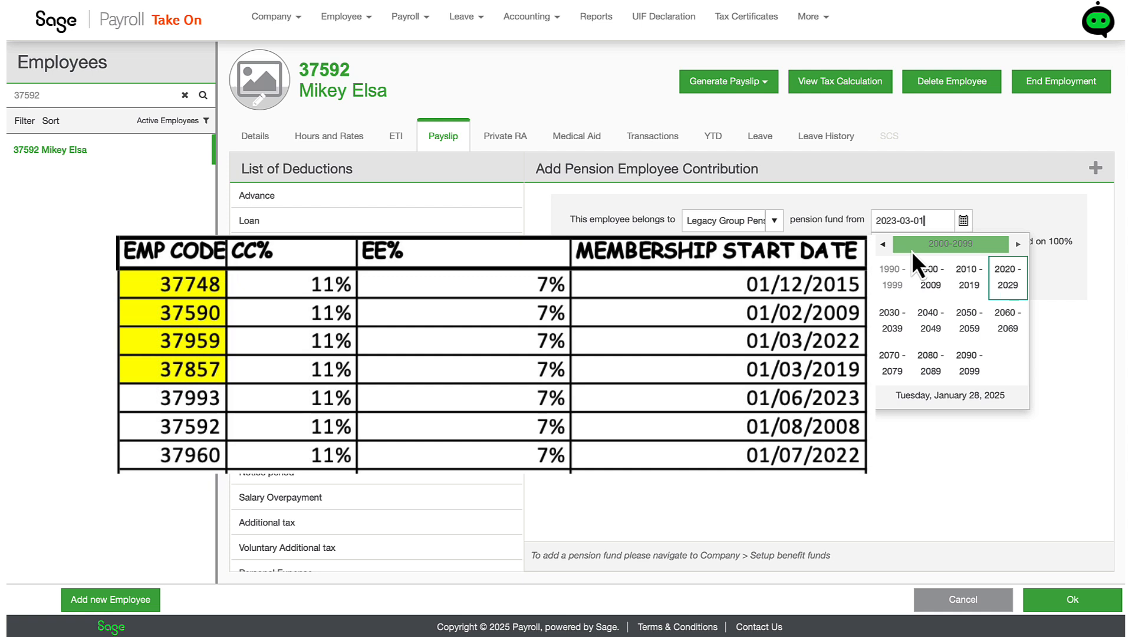
{"action": "left_click", "coordinate": [940, 293]}
{"action": "left_click", "coordinate": [935, 362]}
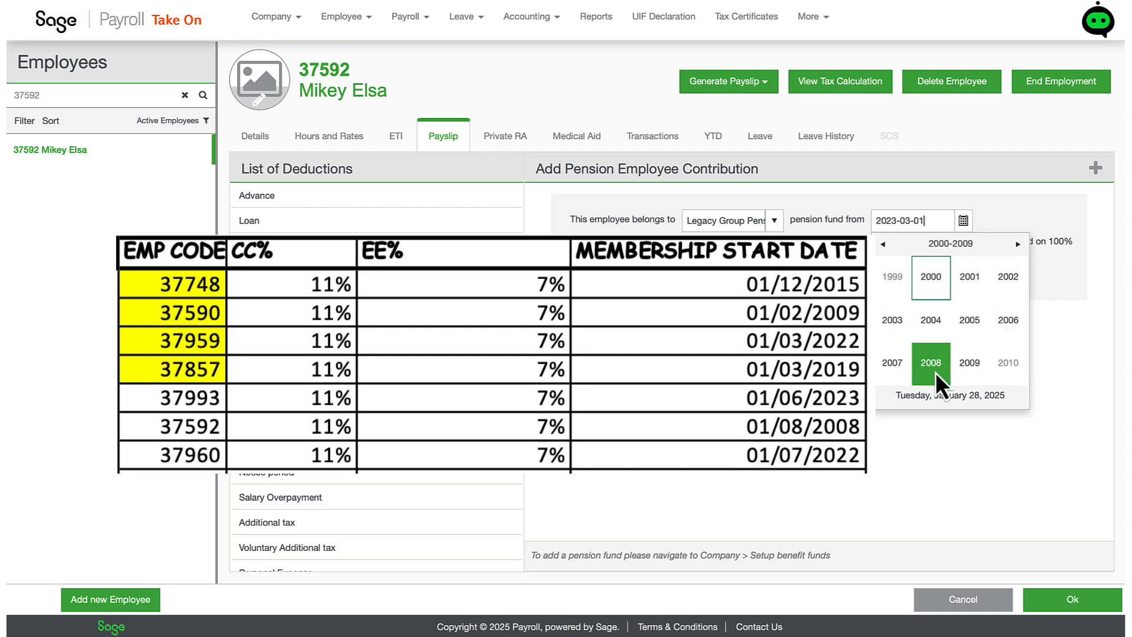
{"action": "left_click", "coordinate": [936, 373]}
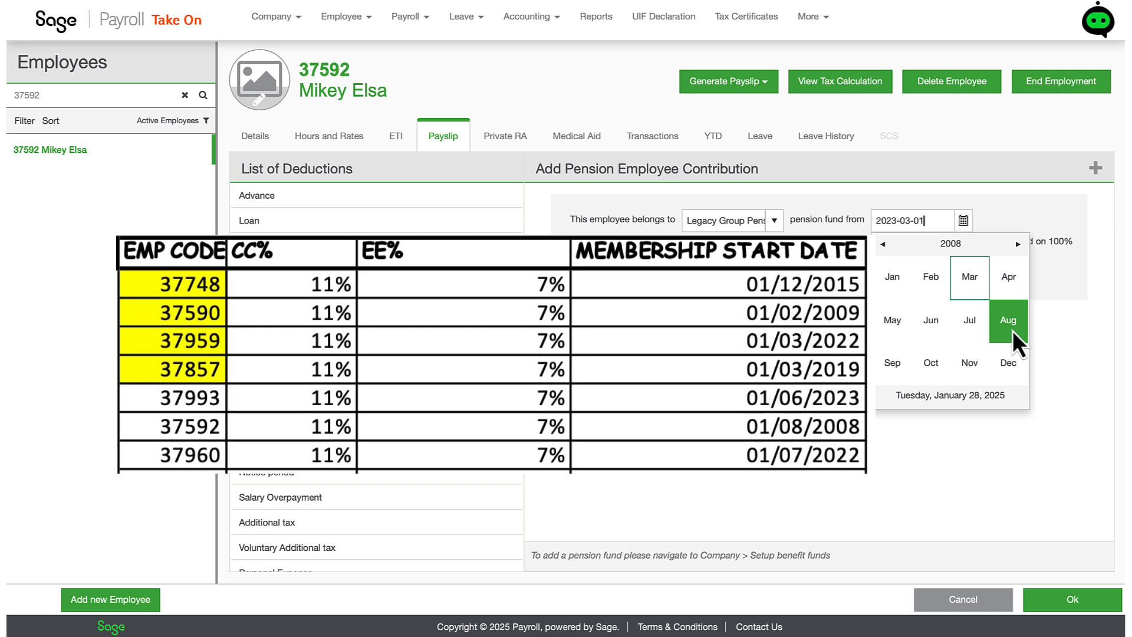
{"action": "left_click", "coordinate": [1013, 330]}
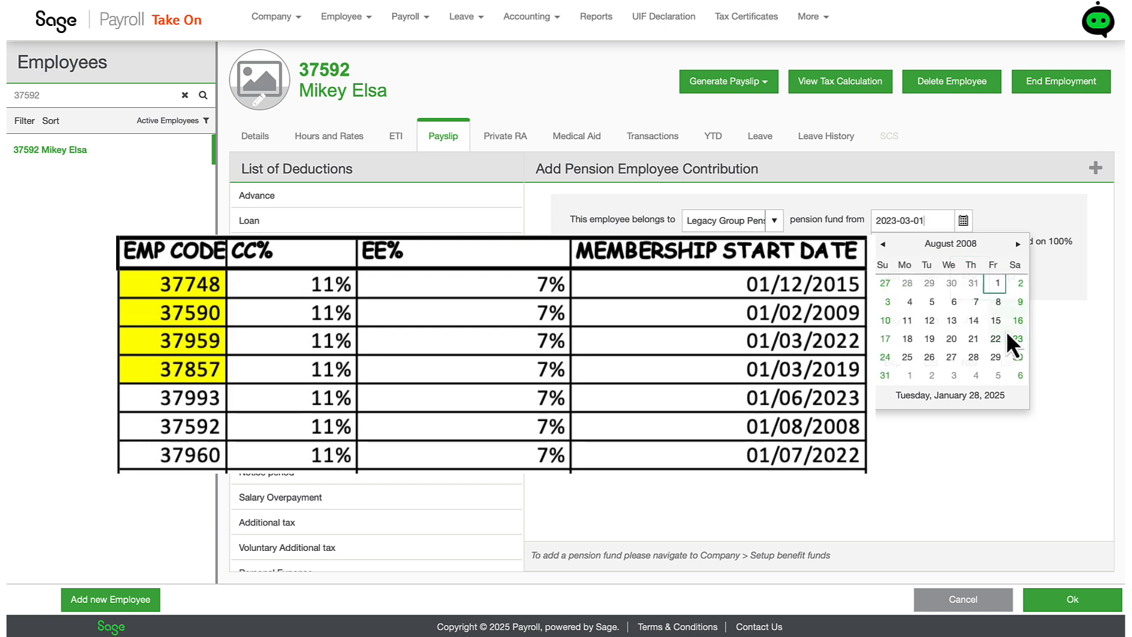
{"action": "left_click", "coordinate": [993, 291]}
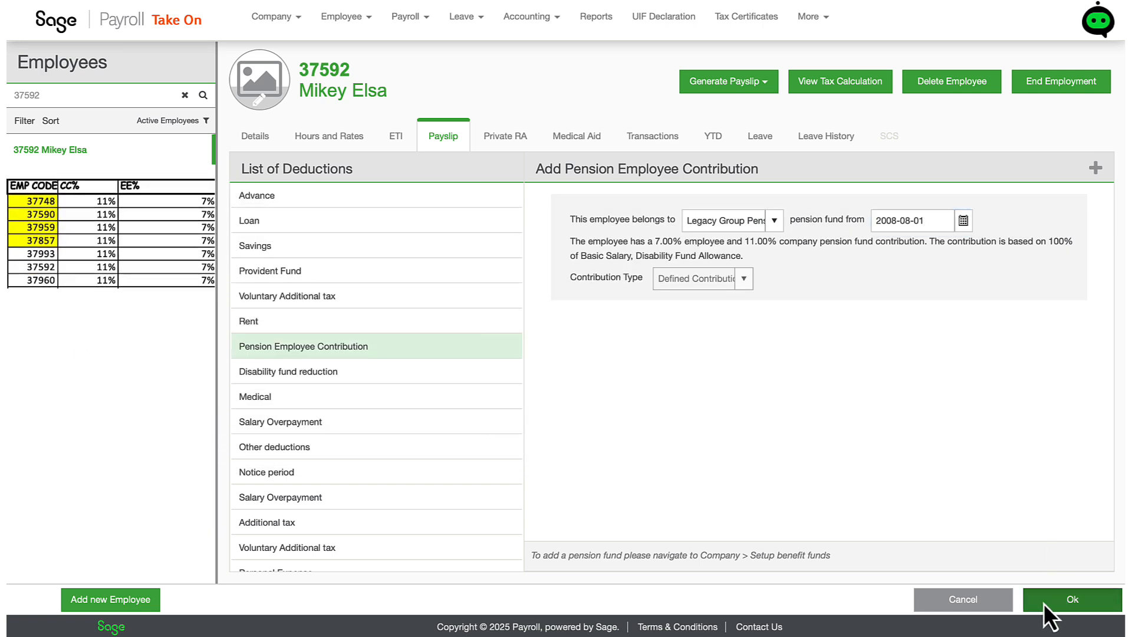
{"action": "left_click", "coordinate": [1044, 603]}
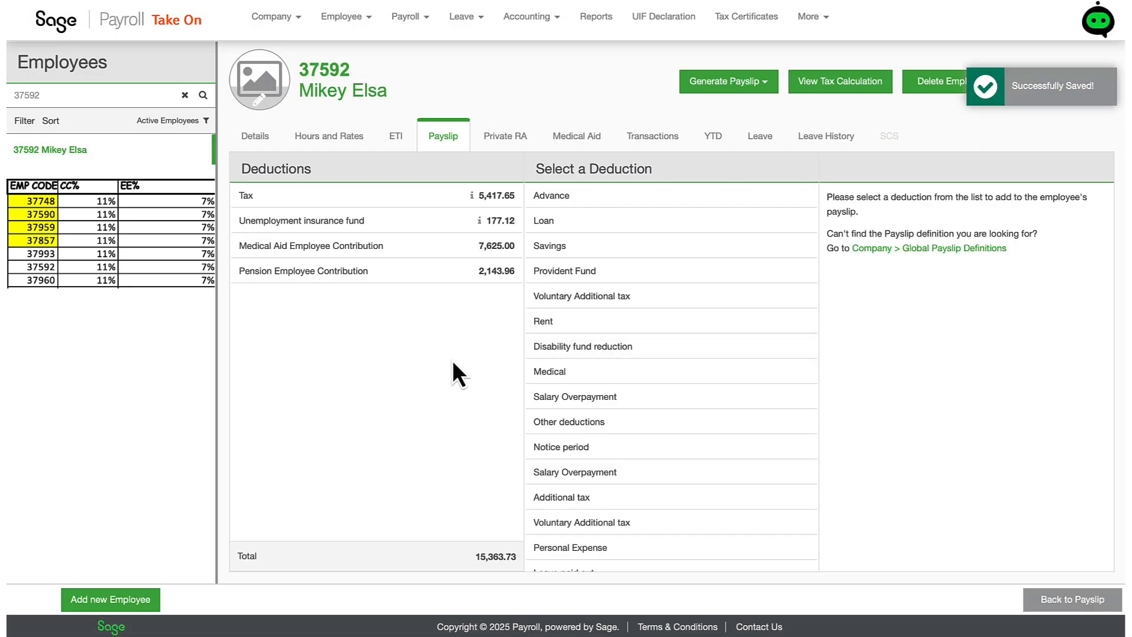
{"action": "left_click", "coordinate": [1037, 606]}
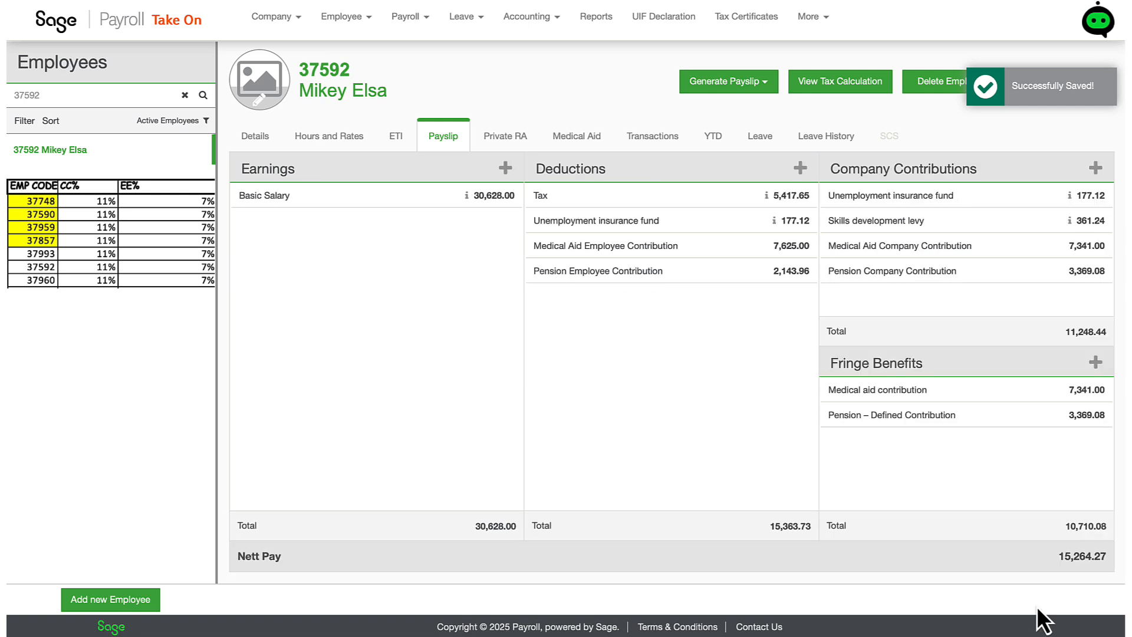
- Search for the seventh employee code in the contribution percentage table and open that employee's payslip
{"action": "left_click", "coordinate": [75, 99]}
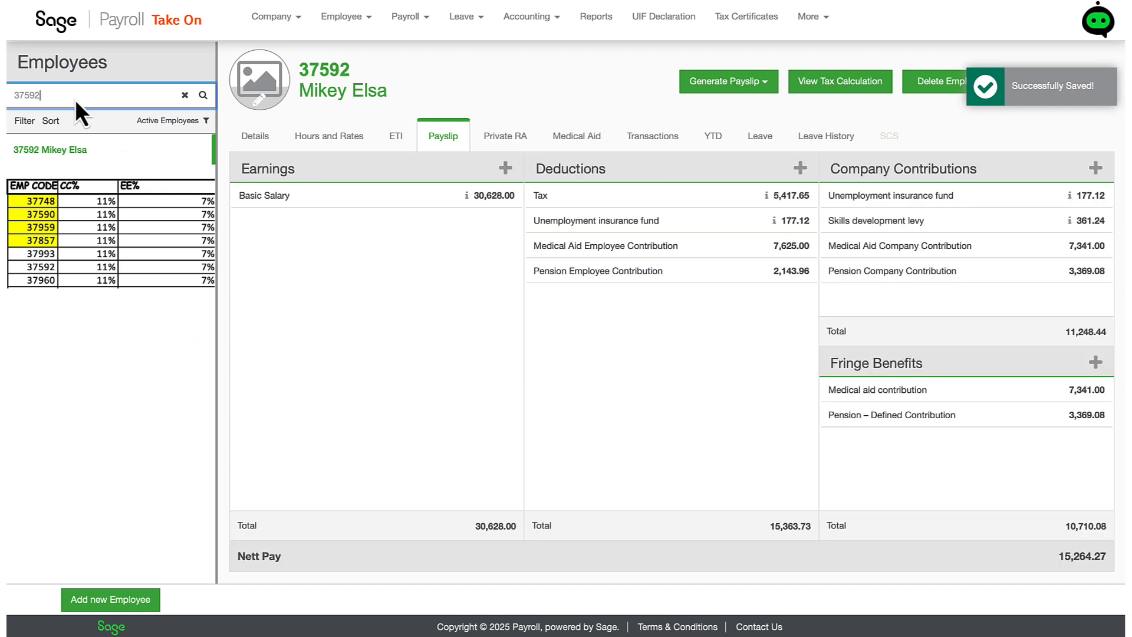
{"action": "key", "text": "BackSpace"}
{"action": "key", "text": "BackSpace"}
{"action": "key", "text": "BackSpace"}
{"action": "type", "text": "9"}
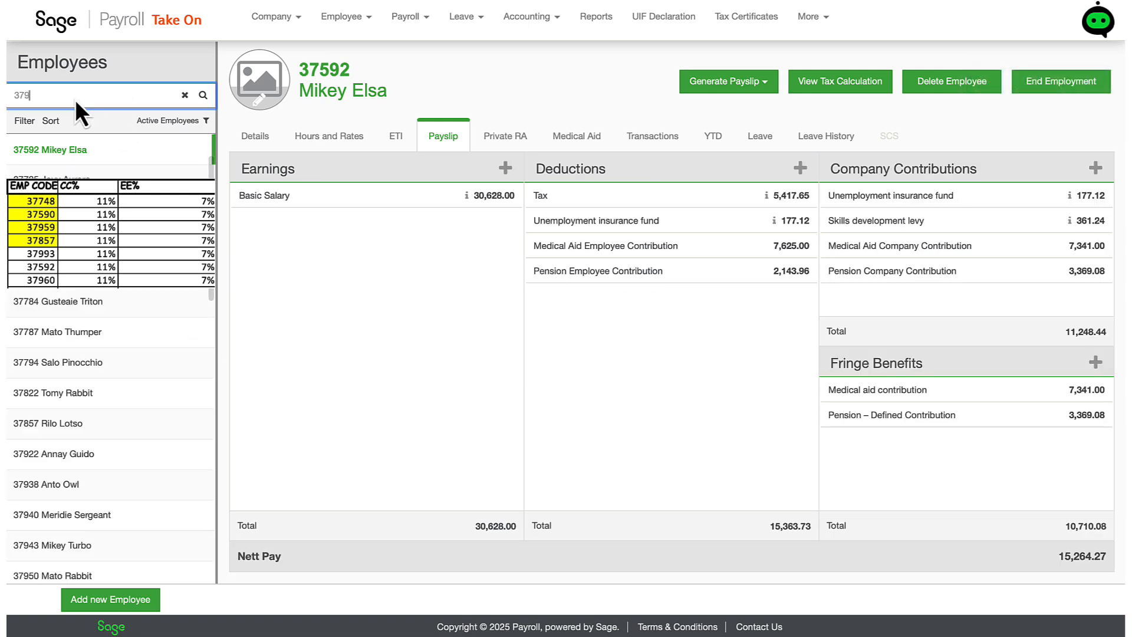
{"action": "type", "text": "60"}
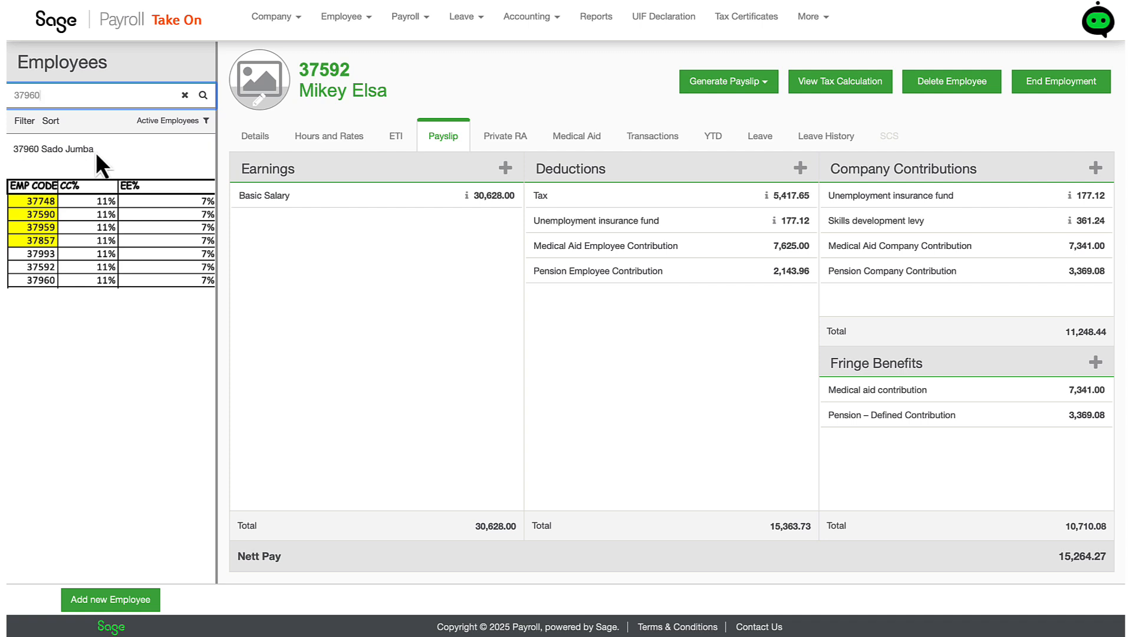
{"action": "left_click", "coordinate": [96, 152]}
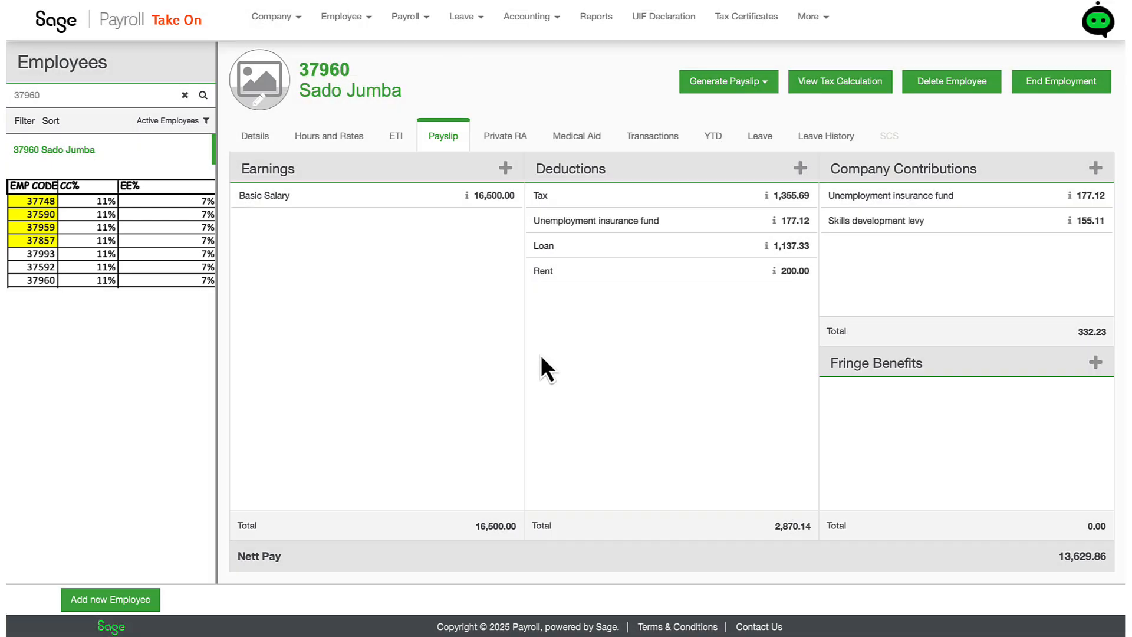
- Add a Pension Employee Contribution deduction for the seventh employee in the table, using Legacy Group Pension Fund
{"action": "left_click", "coordinate": [804, 167]}
{"action": "left_click", "coordinate": [758, 296]}
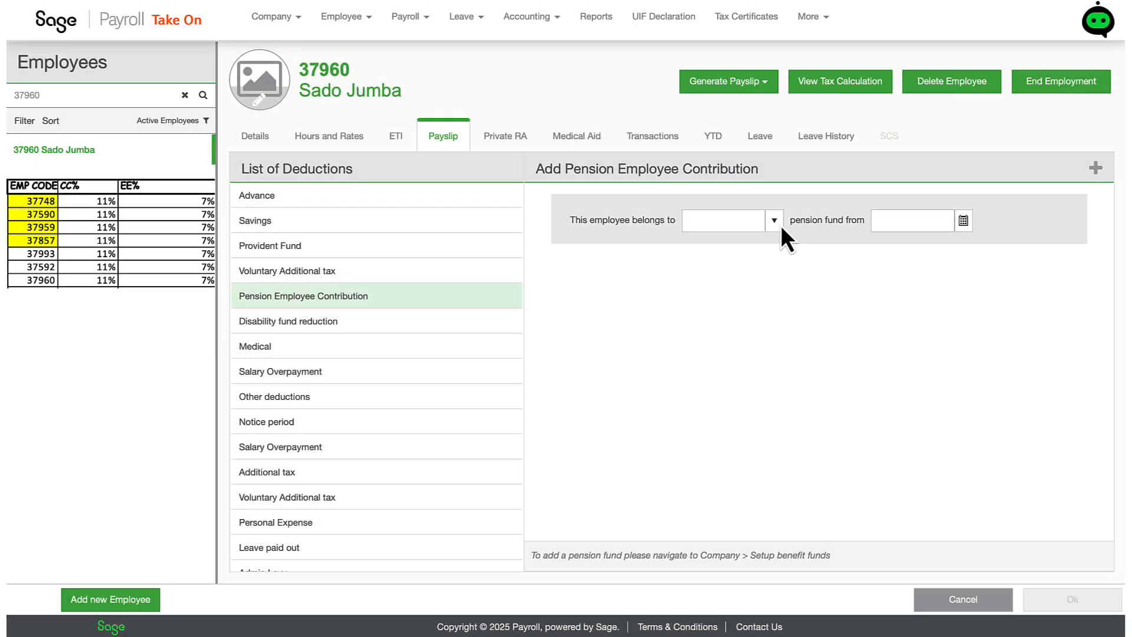
{"action": "left_click", "coordinate": [774, 222]}
{"action": "left_click", "coordinate": [773, 240]}
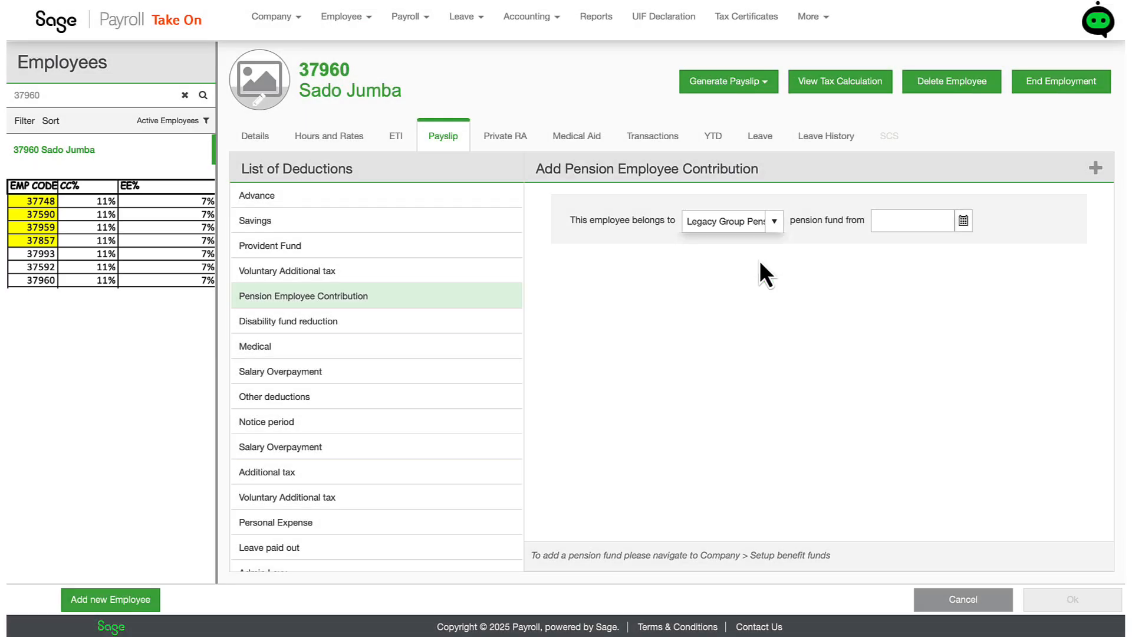
- Set the seventh employee's pension fund start date to 2022-07-01, save the deduction, and return to the payslip
{"action": "left_click", "coordinate": [963, 221]}
{"action": "type", "text": "2023-03-01"}
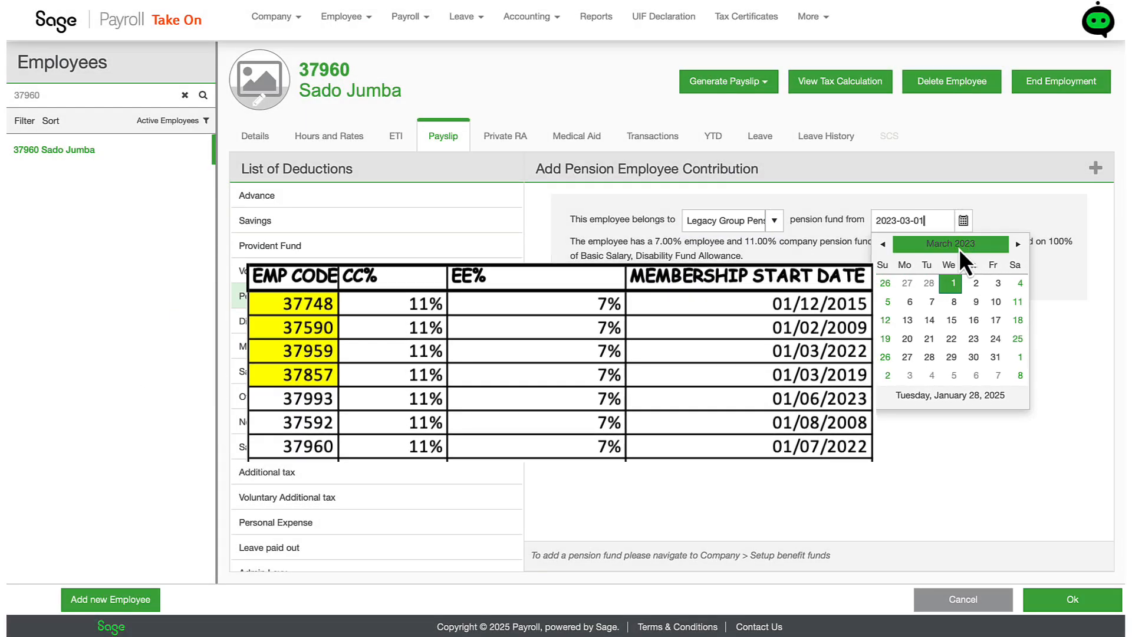
{"action": "left_click", "coordinate": [959, 249]}
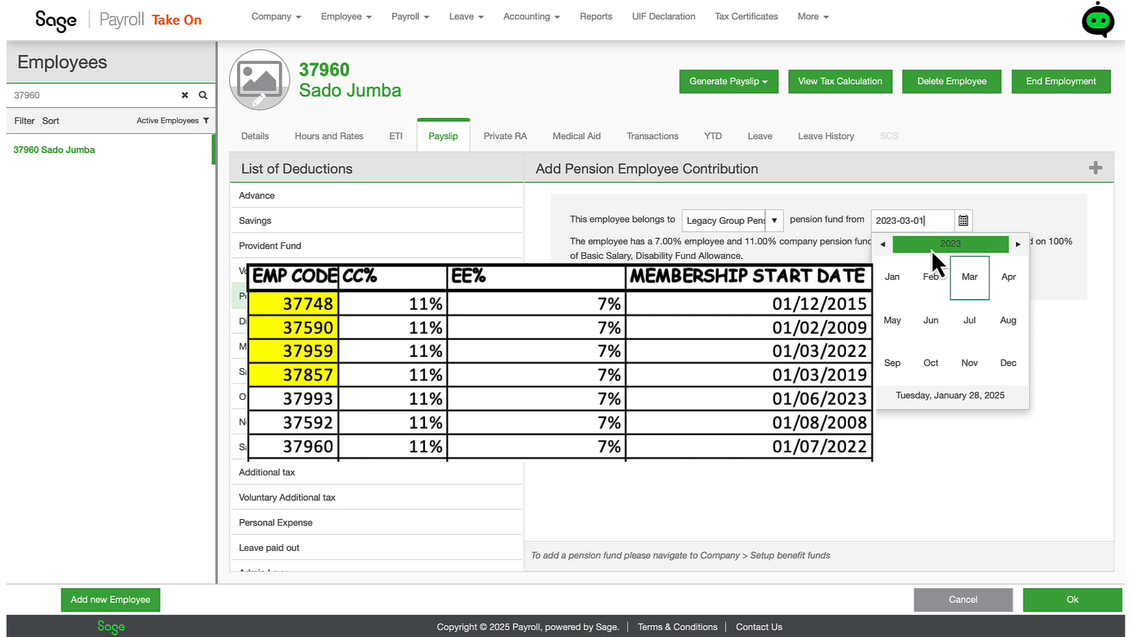
{"action": "left_click", "coordinate": [916, 246]}
{"action": "left_click", "coordinate": [1008, 288]}
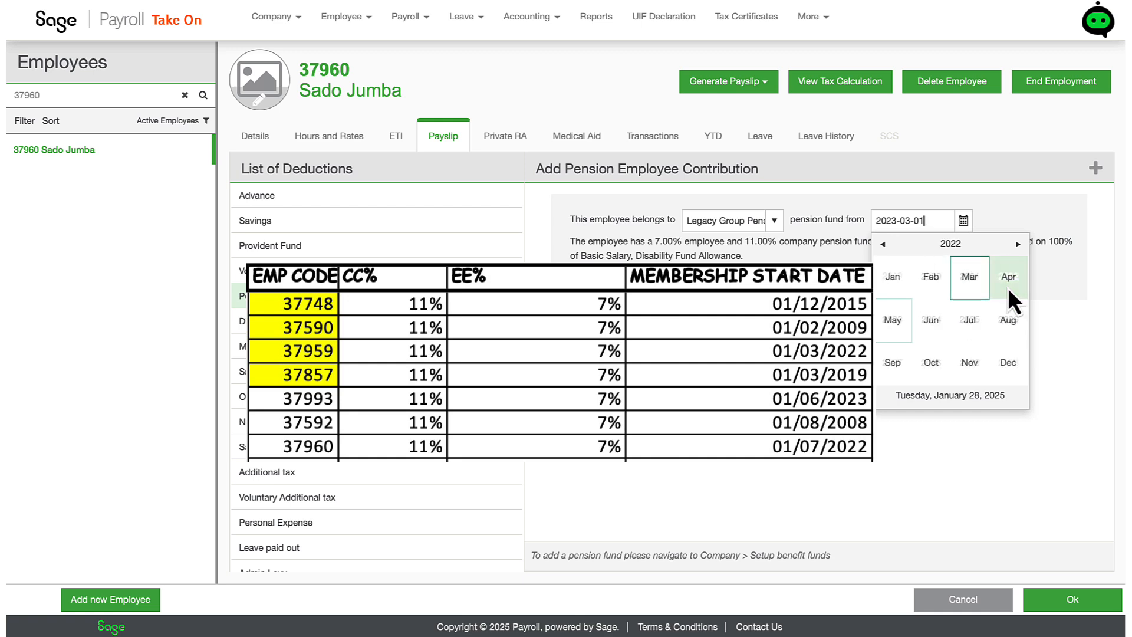
{"action": "left_click", "coordinate": [964, 338]}
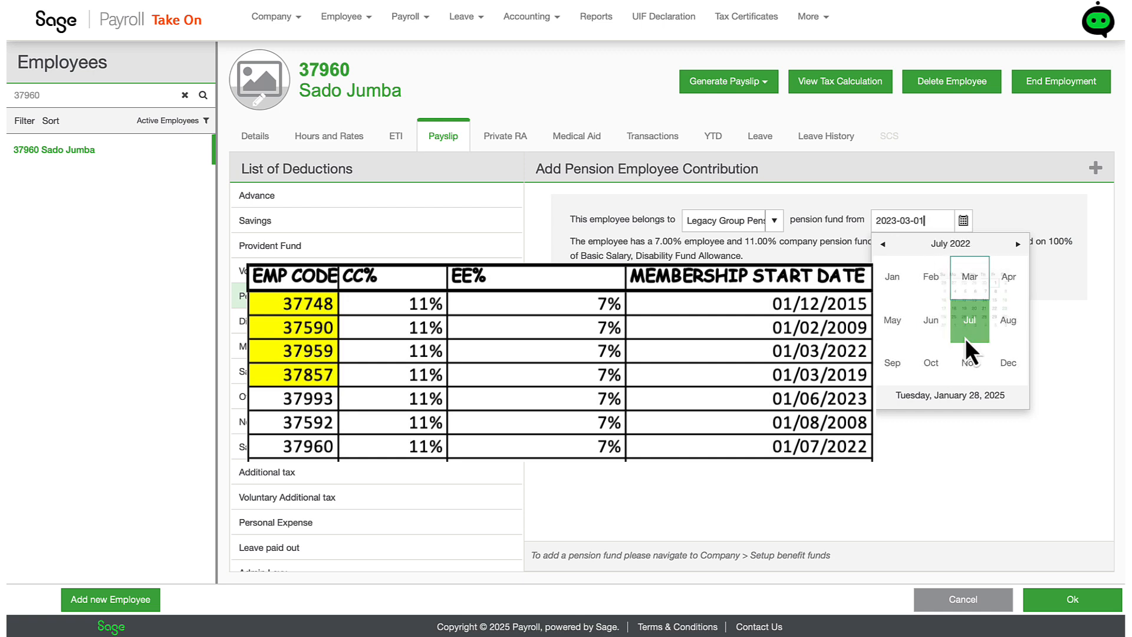
{"action": "left_click", "coordinate": [995, 289]}
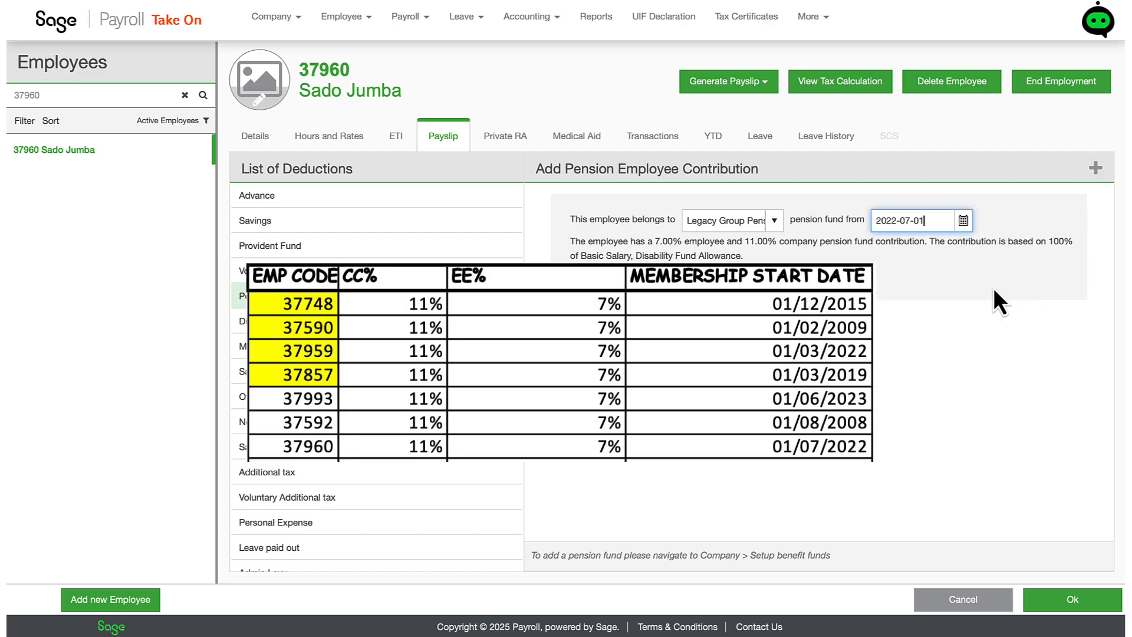
{"action": "left_click", "coordinate": [1038, 599]}
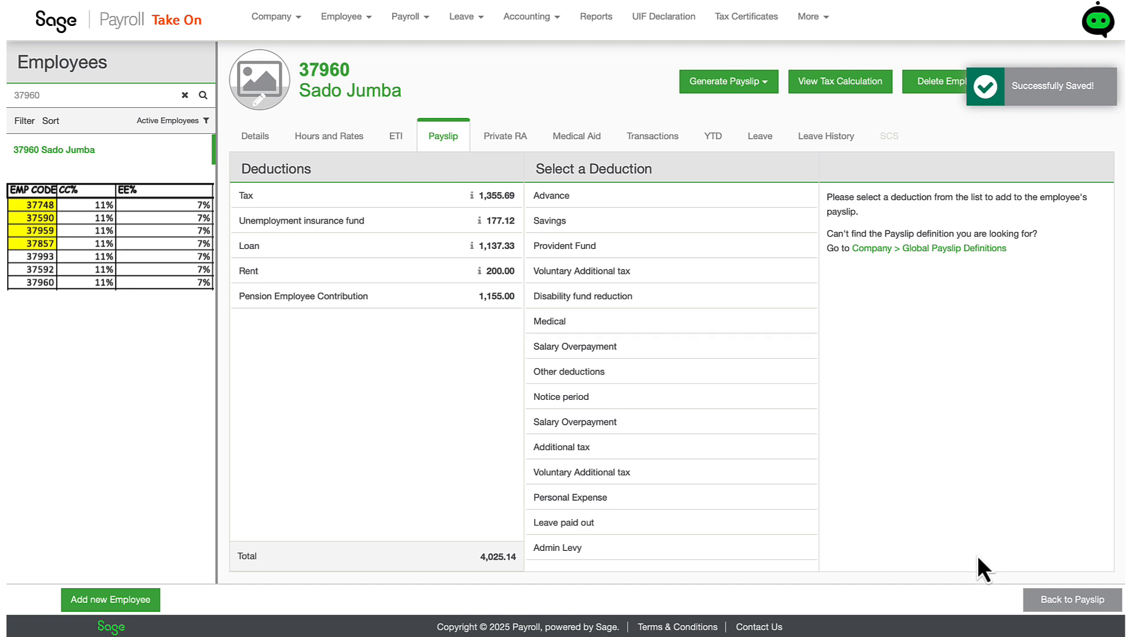
{"action": "left_click", "coordinate": [1034, 603]}
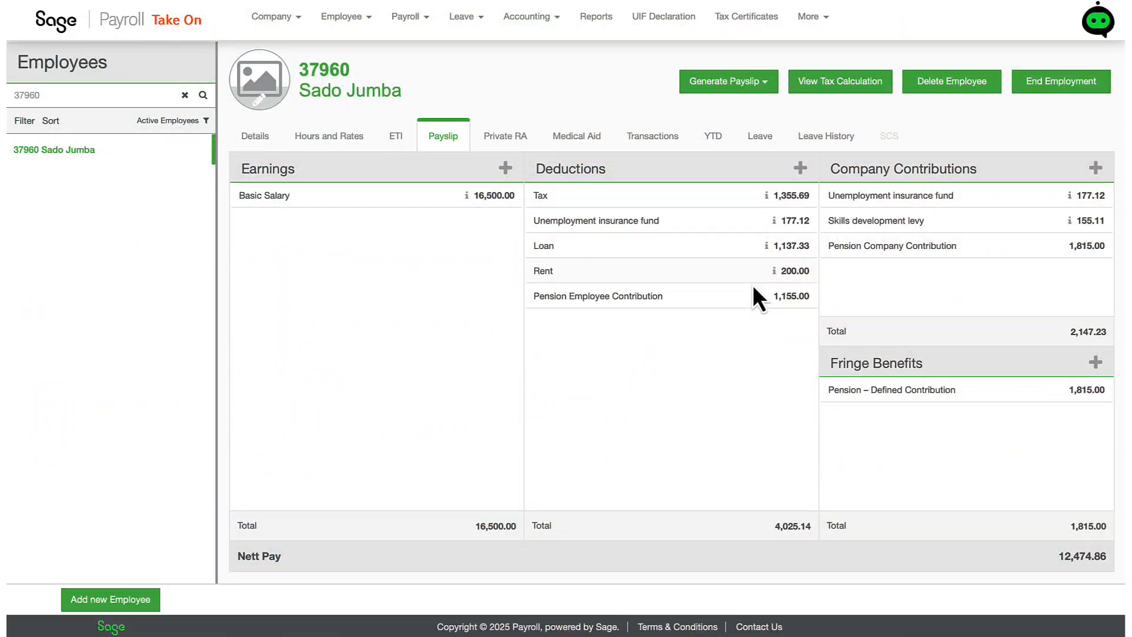
- Preview the Payroll Totals financial report for the 31 March 2023 pay period and examine its pension totals
{"action": "left_click", "coordinate": [597, 27]}
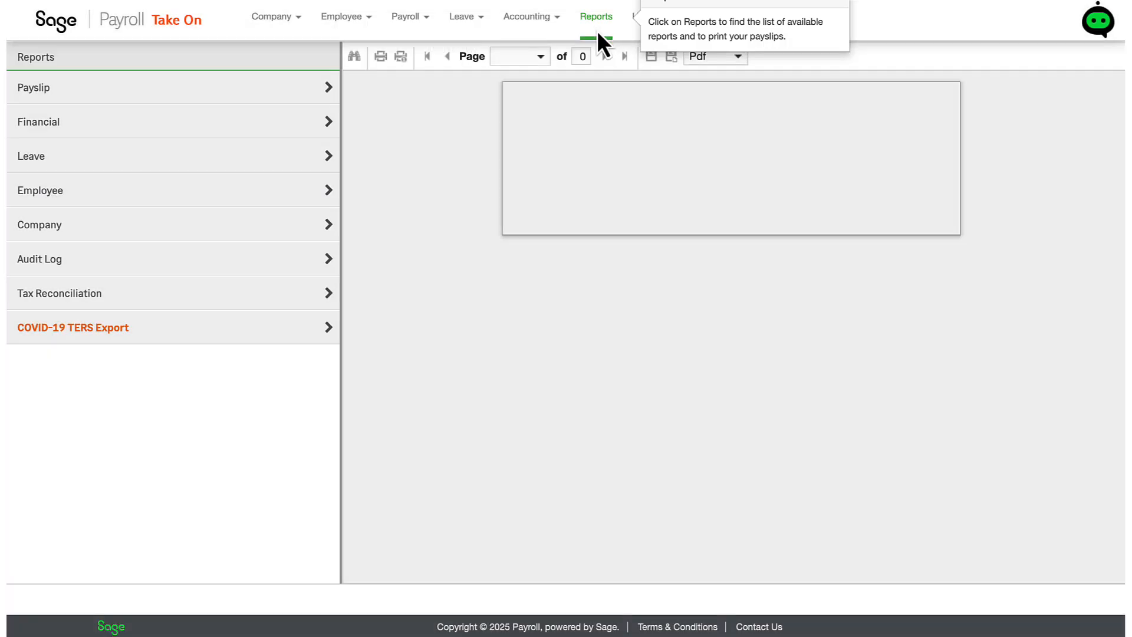
{"action": "left_click", "coordinate": [222, 122]}
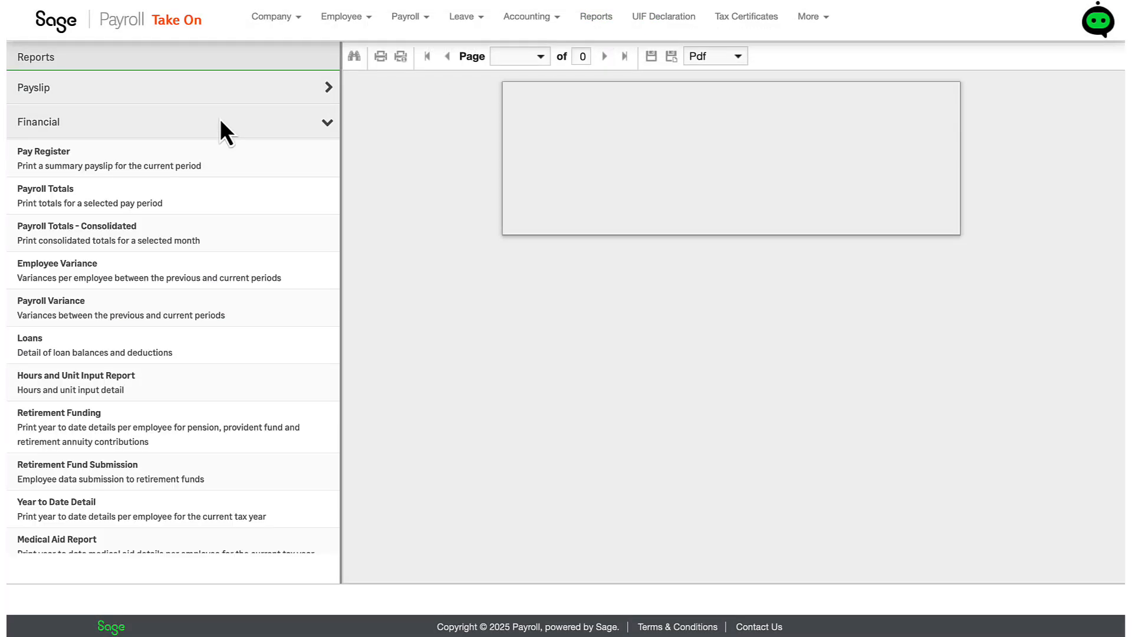
{"action": "left_click", "coordinate": [76, 198]}
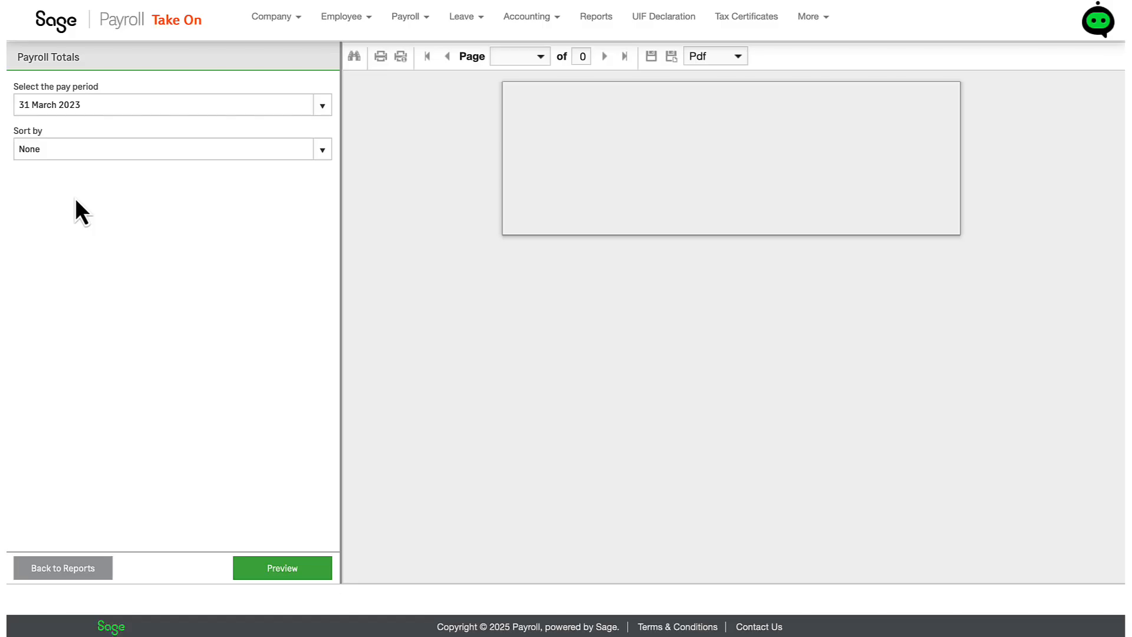
{"action": "left_click", "coordinate": [253, 568]}
{"action": "scroll", "coordinate": [991, 268], "scroll_direction": "down", "scroll_amount": 2}
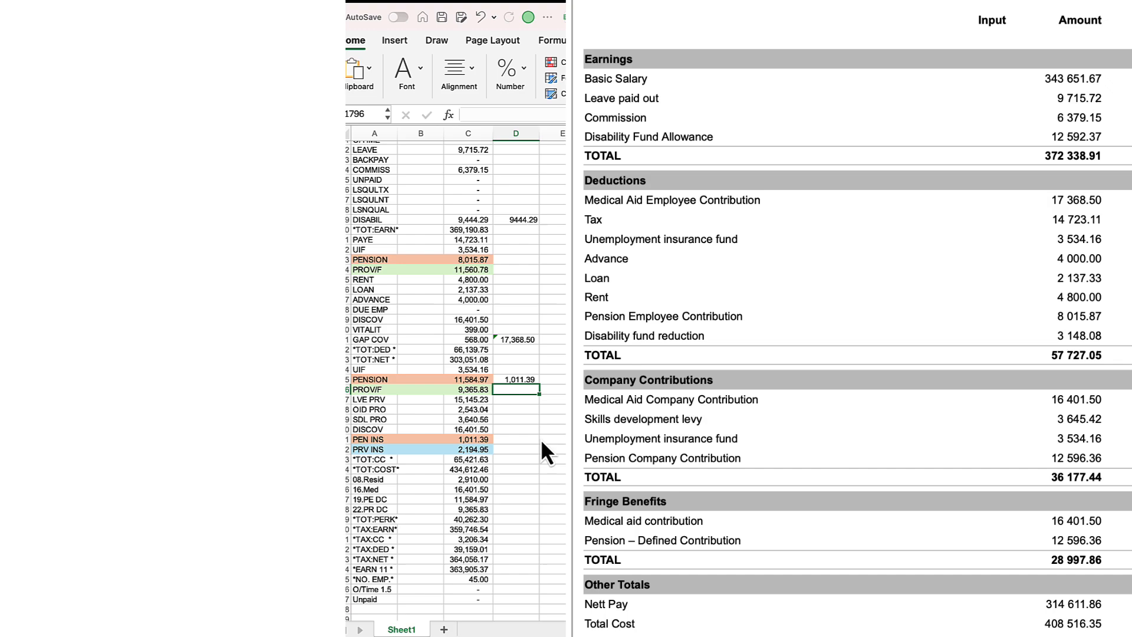
- In the Excel sheet, enter a column D formula beside PEN INS that adds the company PENSION amount in C1795 and the PEN INS amount
{"action": "key", "text": "Down"}
{"action": "key", "text": "Down"}
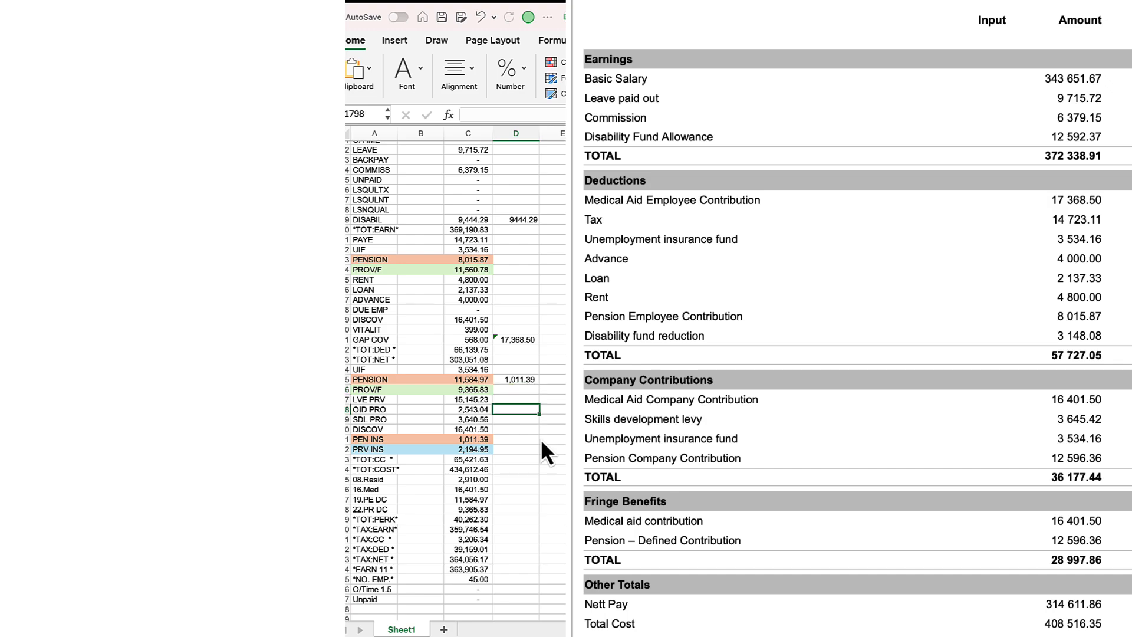
{"action": "key", "text": "Down"}
{"action": "key", "text": "Down"}
{"action": "key", "text": "Down"}
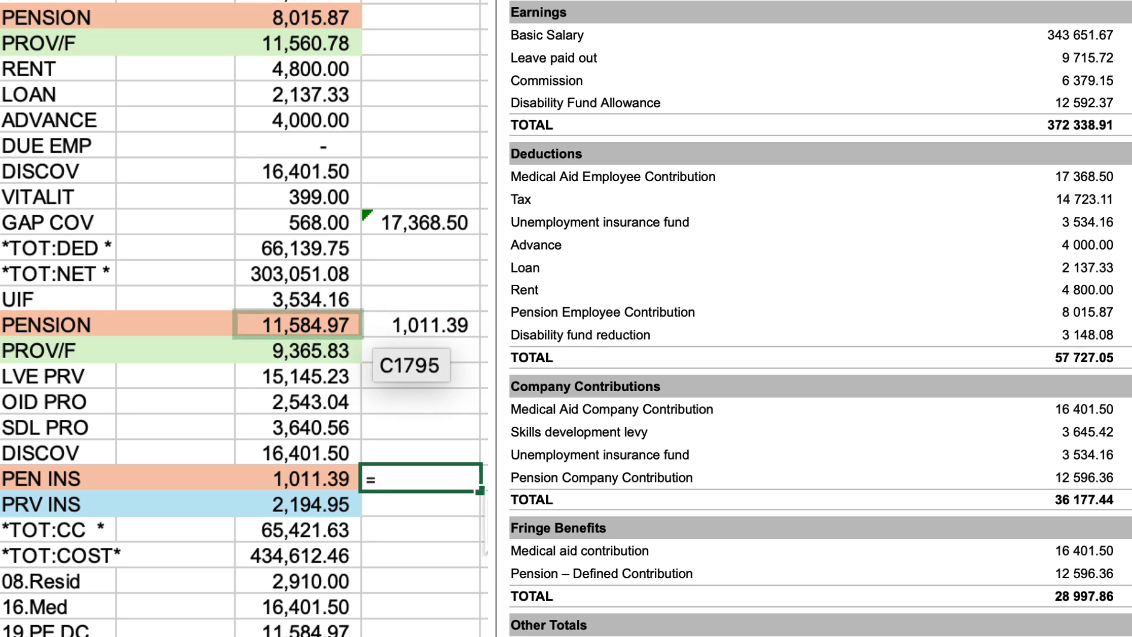
{"action": "left_click", "coordinate": [326, 330]}
{"action": "type", "text": "+"}
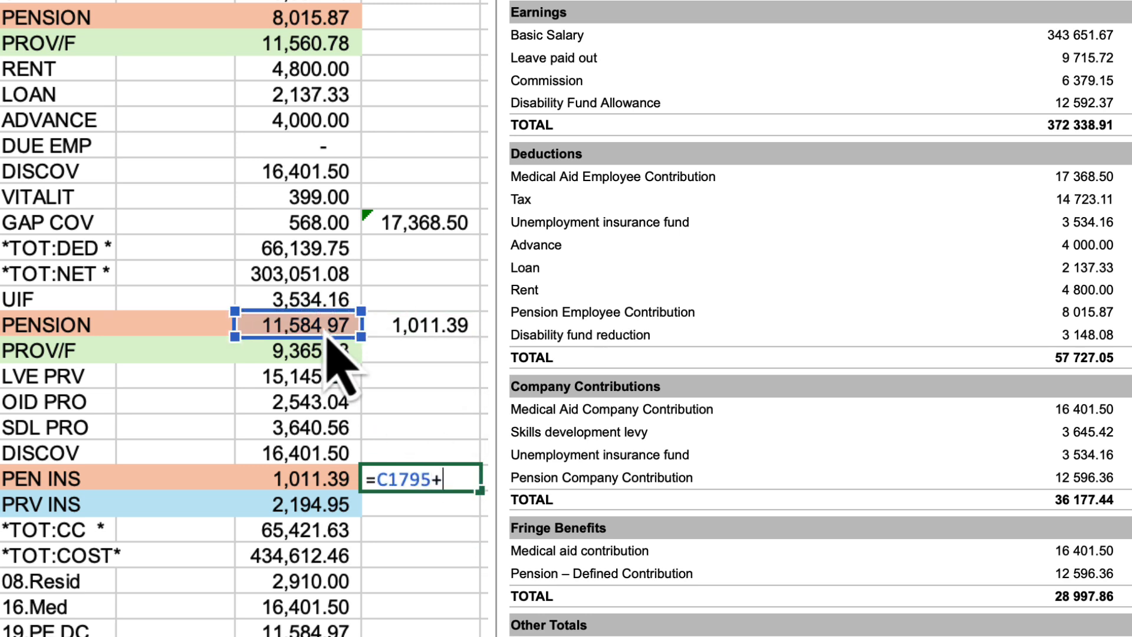
{"action": "left_click", "coordinate": [327, 477]}
{"action": "key", "text": "Return"}
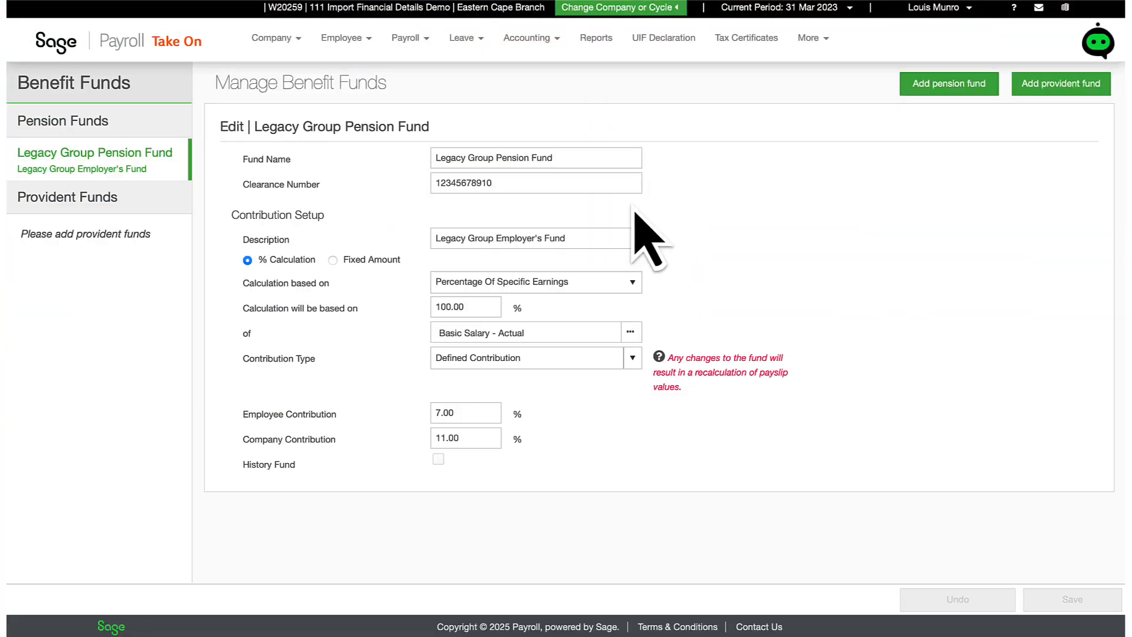
- Start a new provident fund named Legacy Provident Fund, with its clearance number and the description Legacy Employers Provident Fund
{"action": "left_click", "coordinate": [1062, 86]}
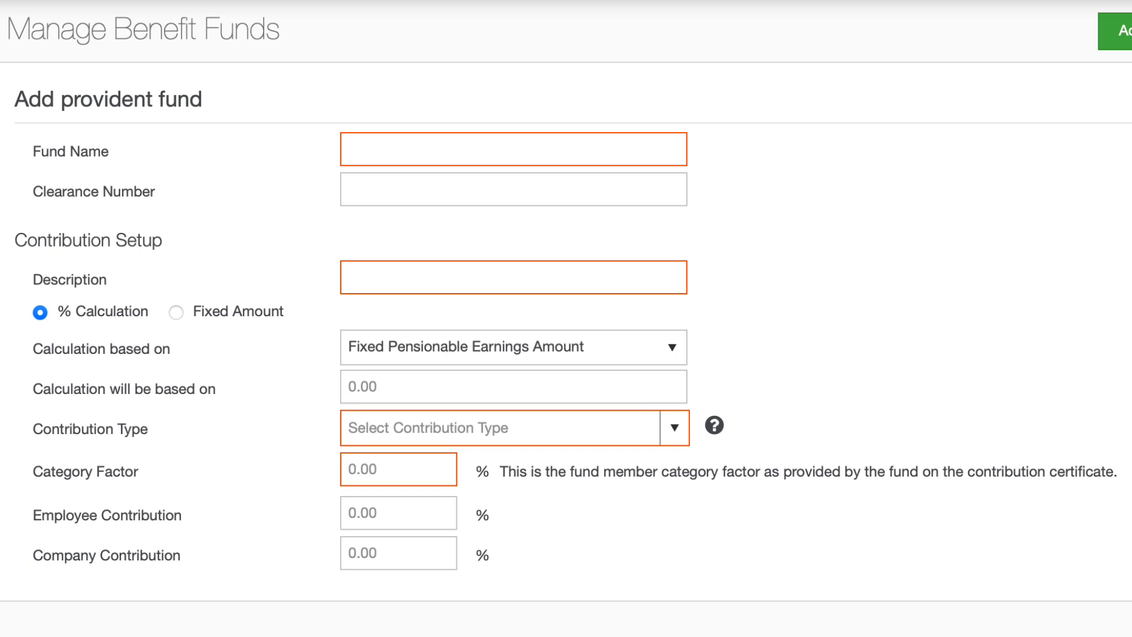
{"action": "left_click", "coordinate": [448, 154]}
{"action": "type", "text": "Legacy Provident Fund"}
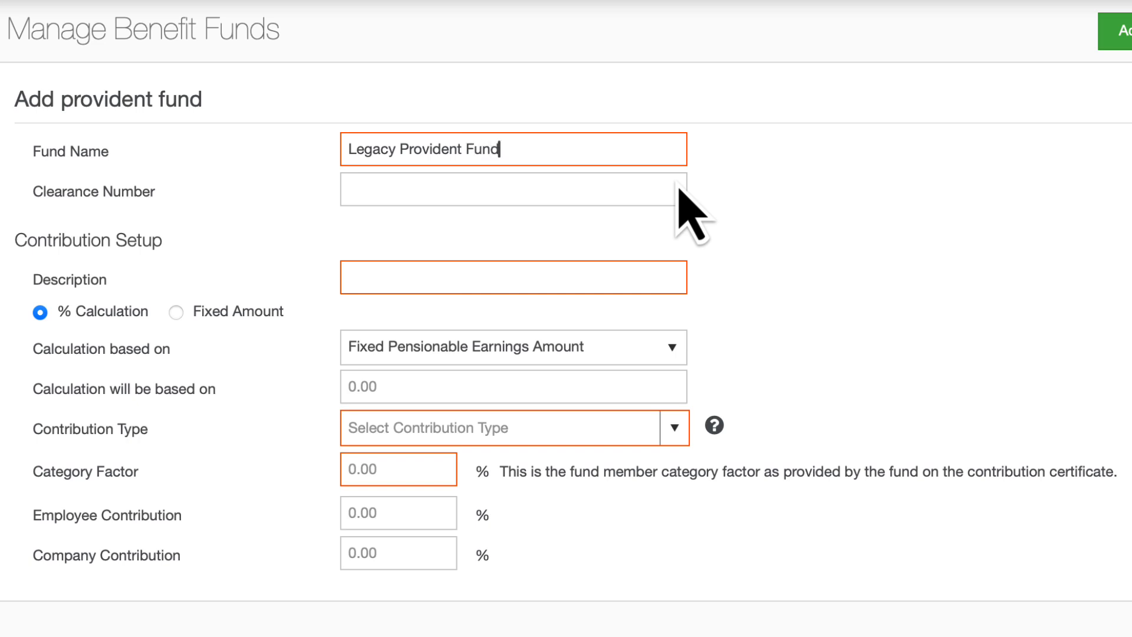
{"action": "key", "text": "Tab"}
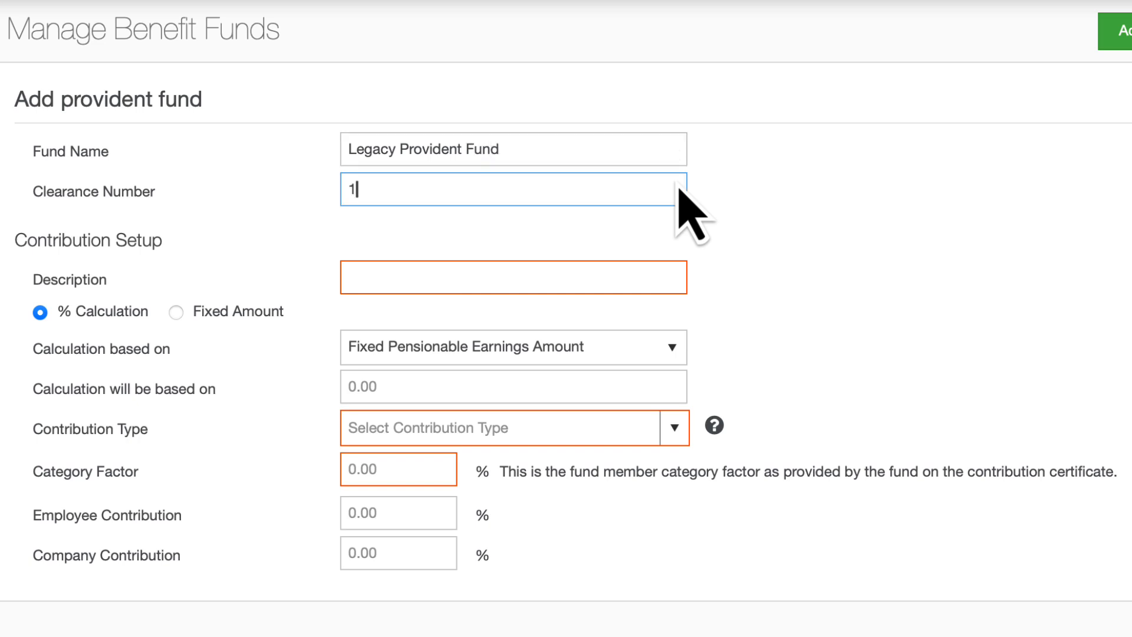
{"action": "type", "text": "12345678910"}
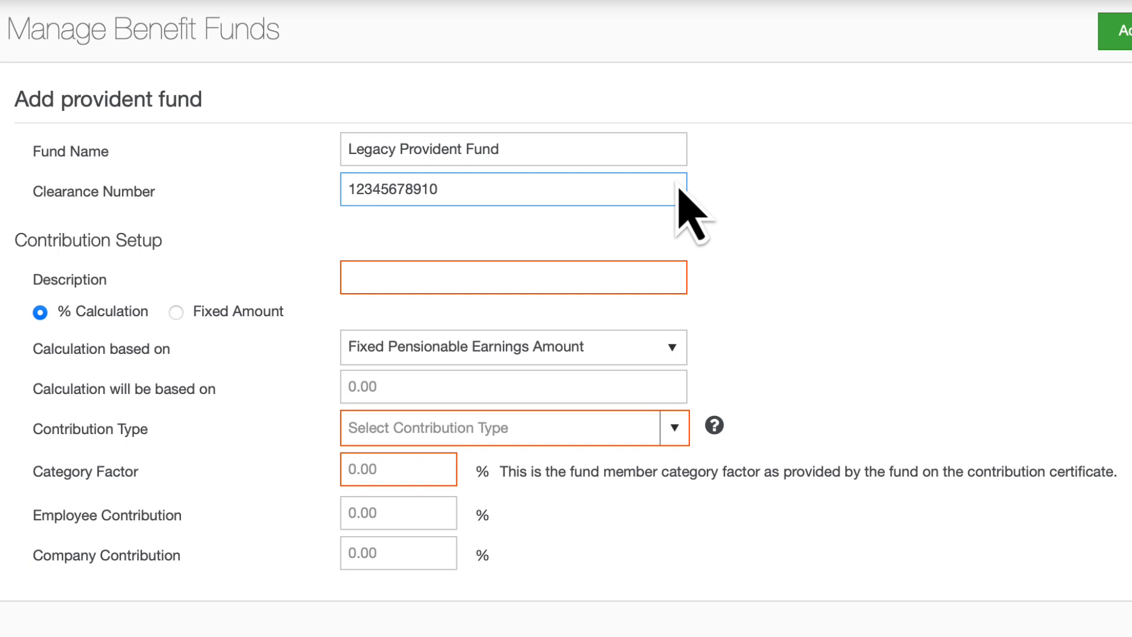
{"action": "left_click", "coordinate": [535, 274]}
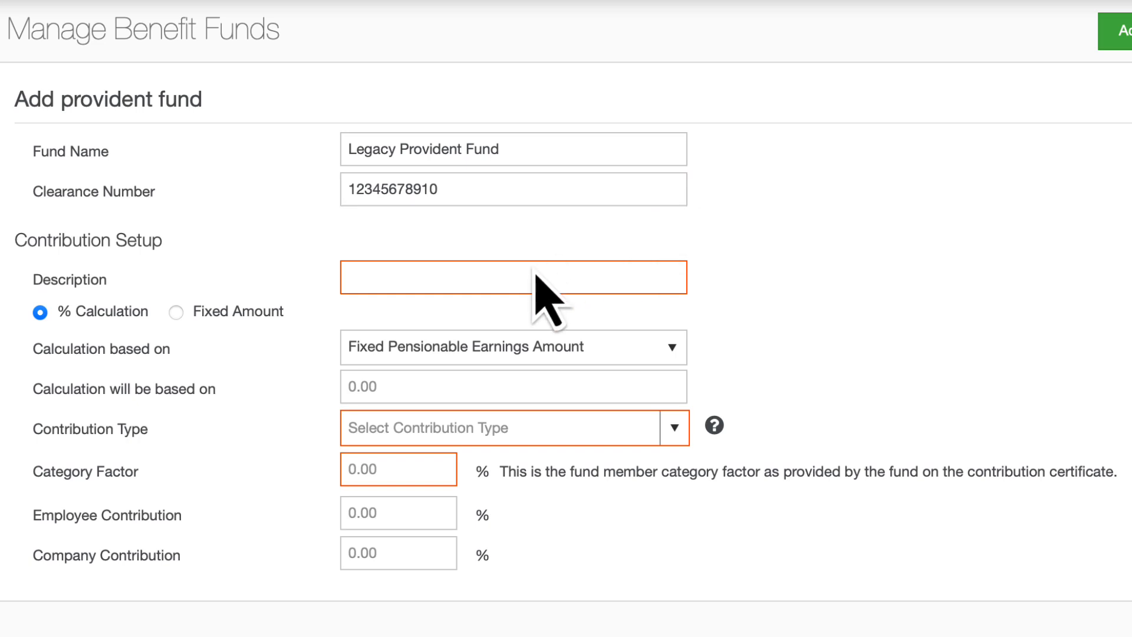
{"action": "type", "text": "Legacy Employers"}
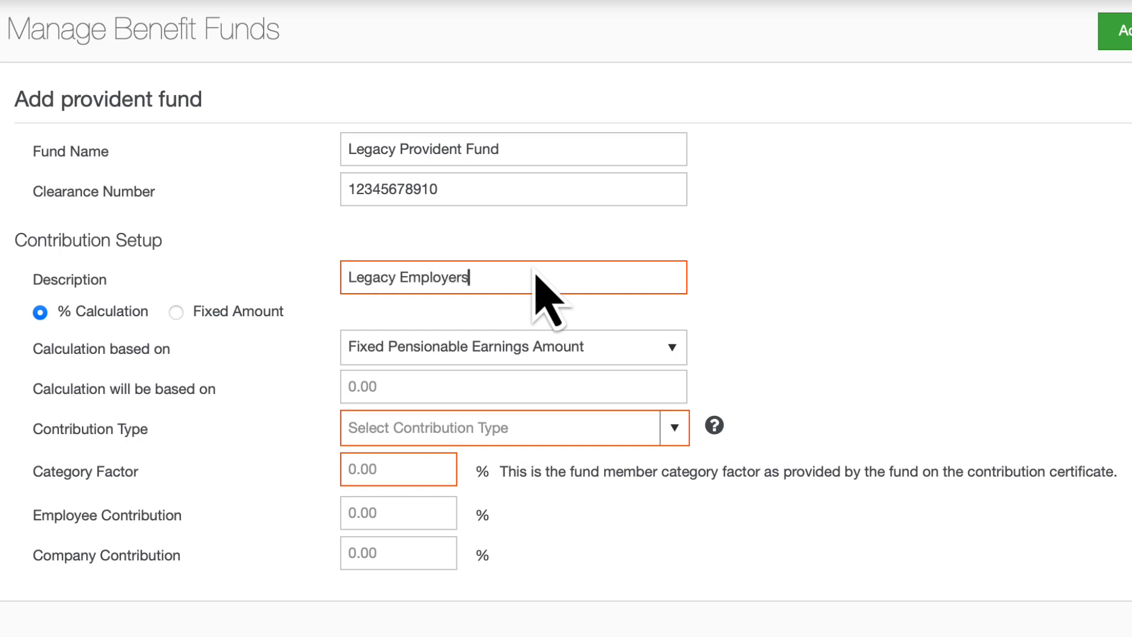
{"action": "type", "text": " Provident Fund"}
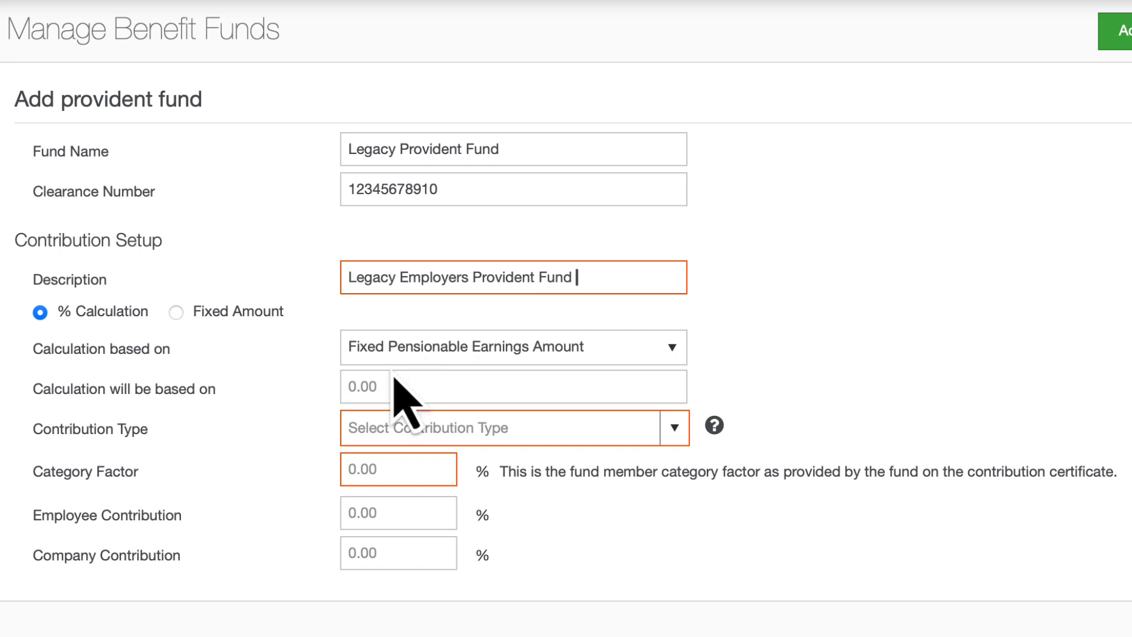
- Base the provident fund calculation on Percentage Of Specific Earnings, using 100% of Basic Salary - Actual
{"action": "left_click", "coordinate": [673, 354]}
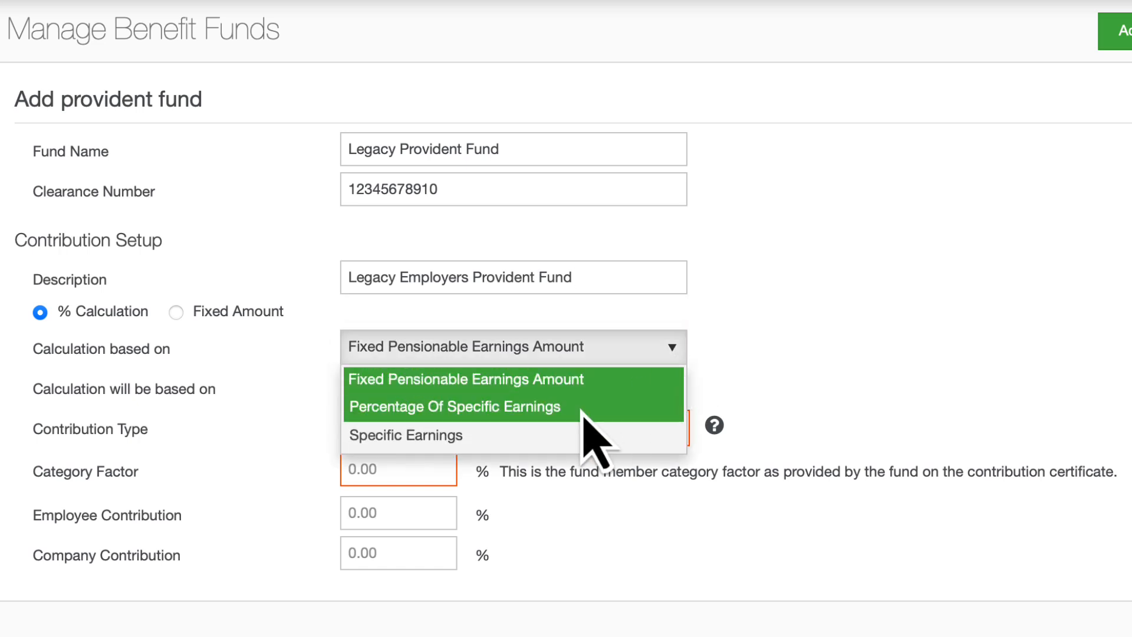
{"action": "left_click", "coordinate": [580, 410]}
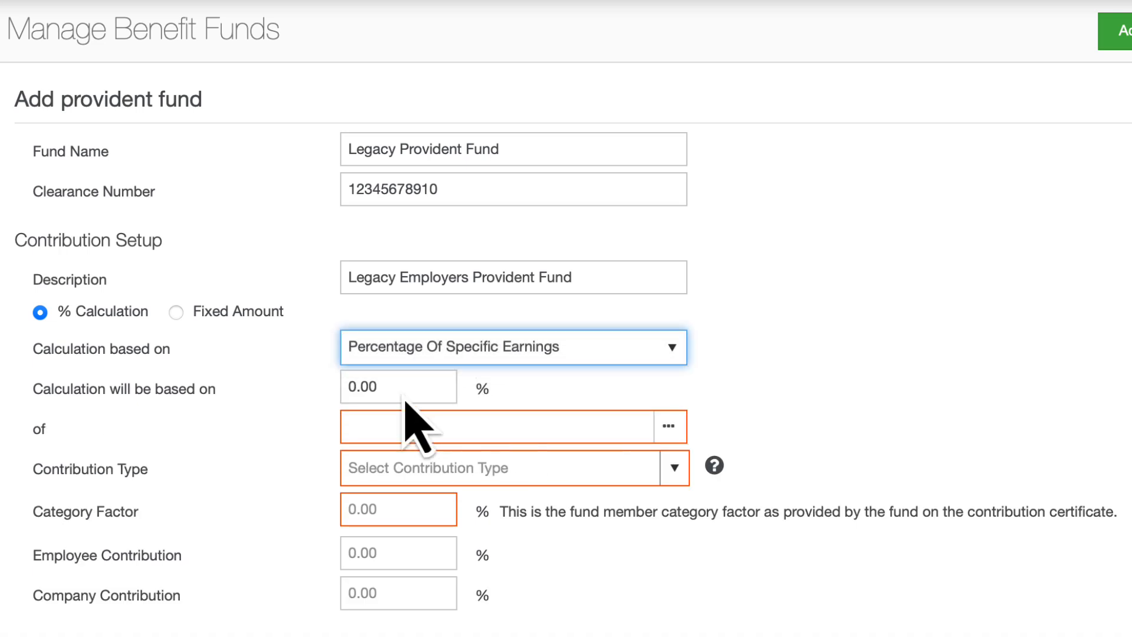
{"action": "left_click", "coordinate": [354, 390]}
{"action": "type", "text": "100"}
{"action": "key", "text": "Tab"}
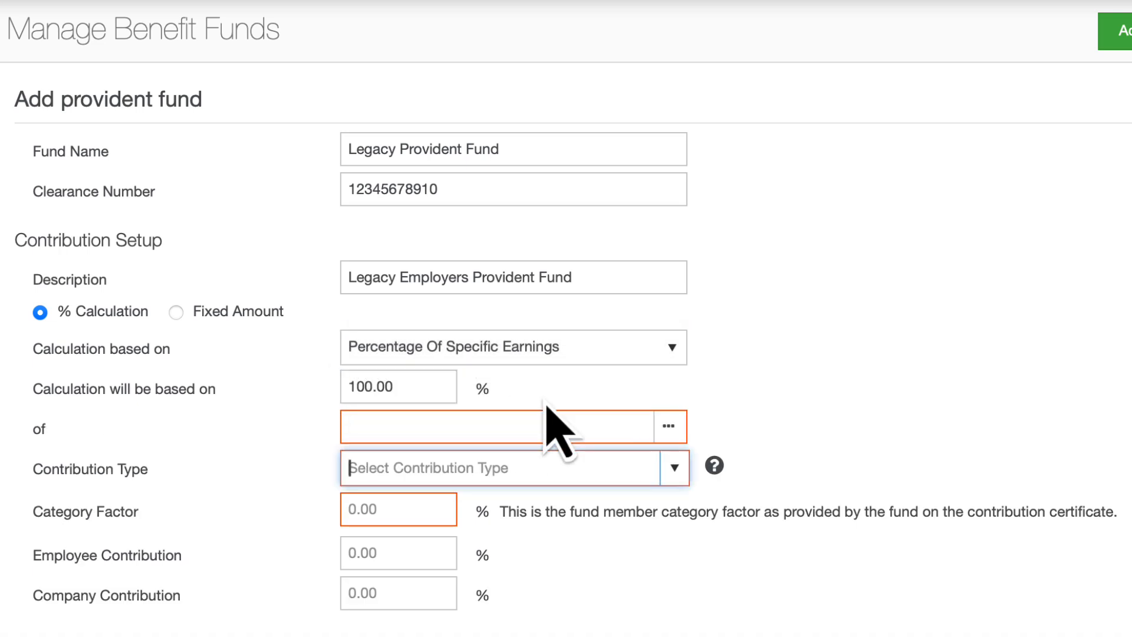
{"action": "left_click", "coordinate": [671, 427]}
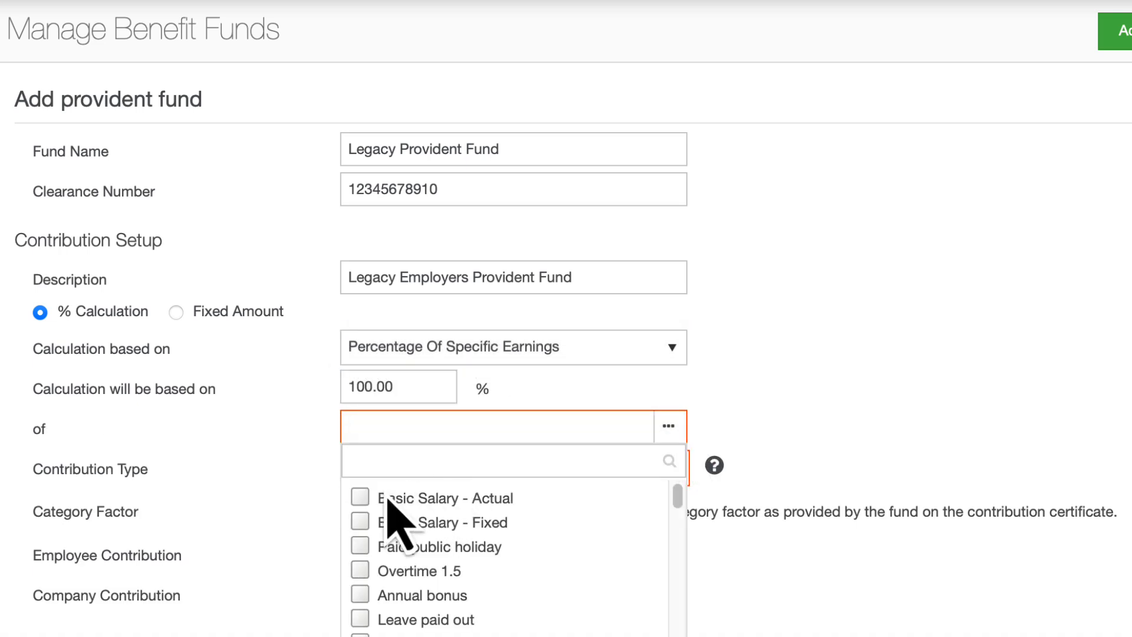
{"action": "left_click", "coordinate": [367, 501]}
{"action": "left_click", "coordinate": [865, 505]}
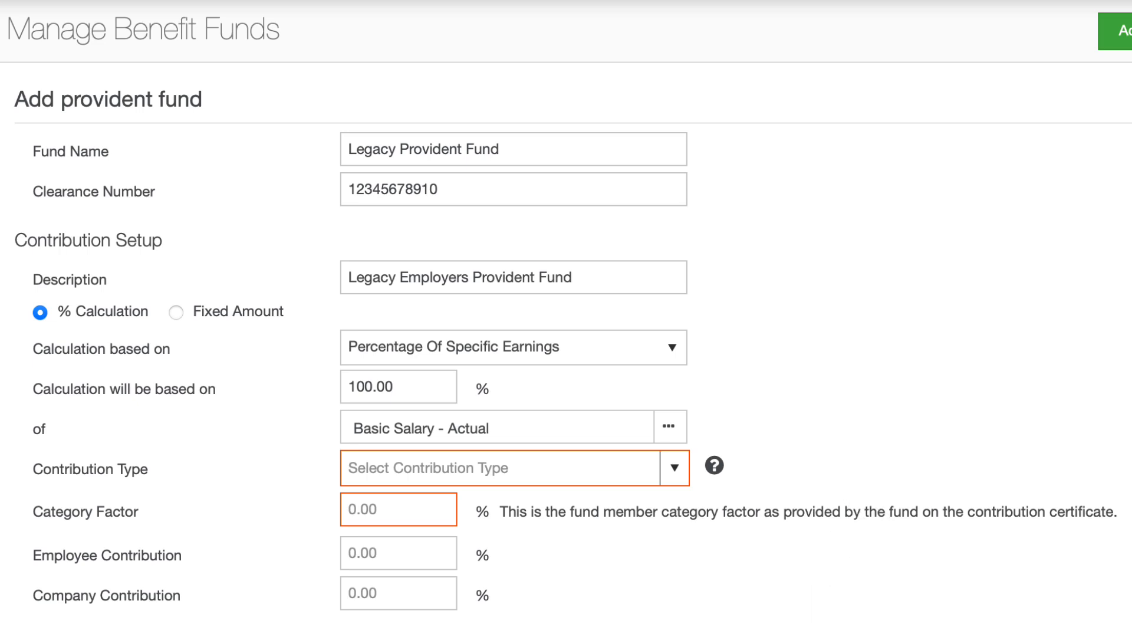
- Set the contribution type to Defined Contribution with 7% employee and 7% company contributions, and save the provident fund
{"action": "left_click", "coordinate": [674, 468]}
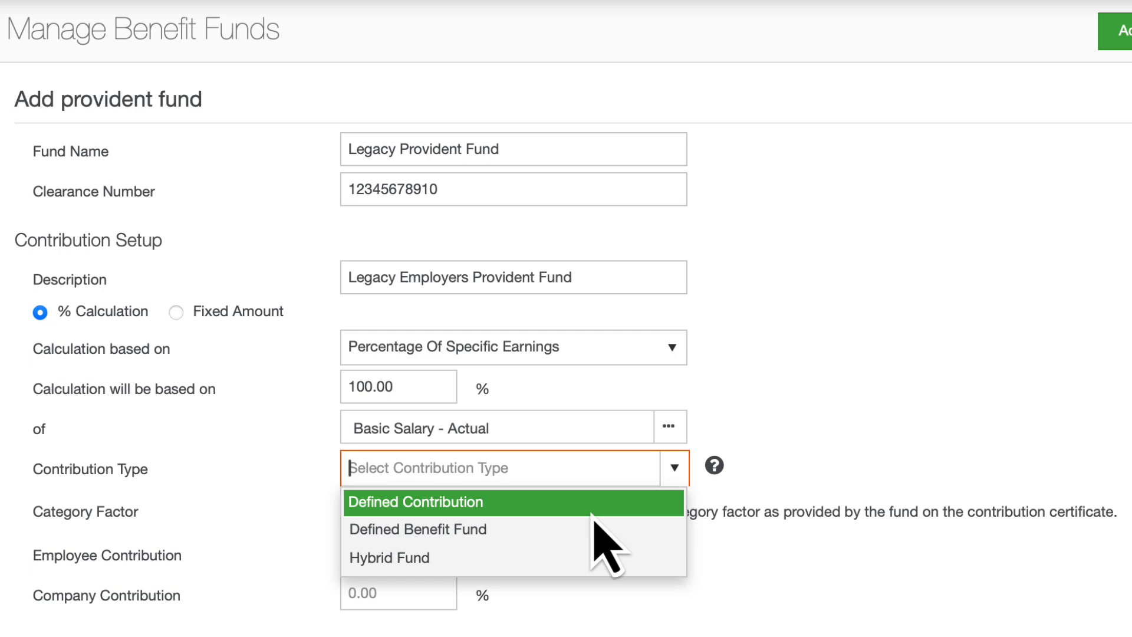
{"action": "left_click", "coordinate": [591, 513]}
{"action": "left_click", "coordinate": [396, 517]}
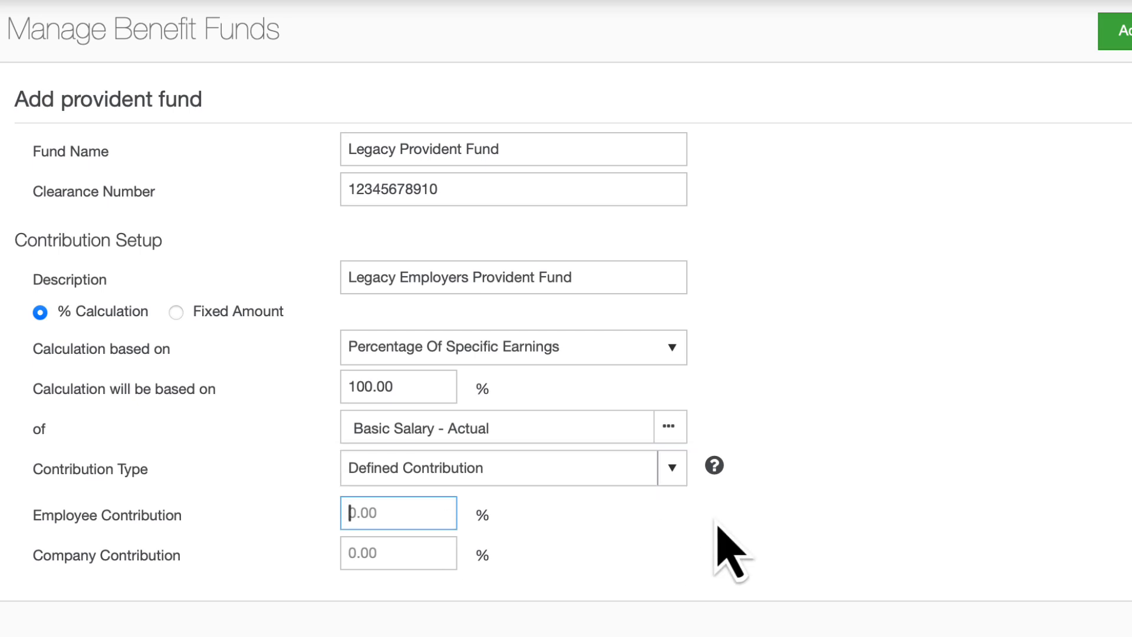
{"action": "type", "text": "7"}
{"action": "key", "text": "Tab"}
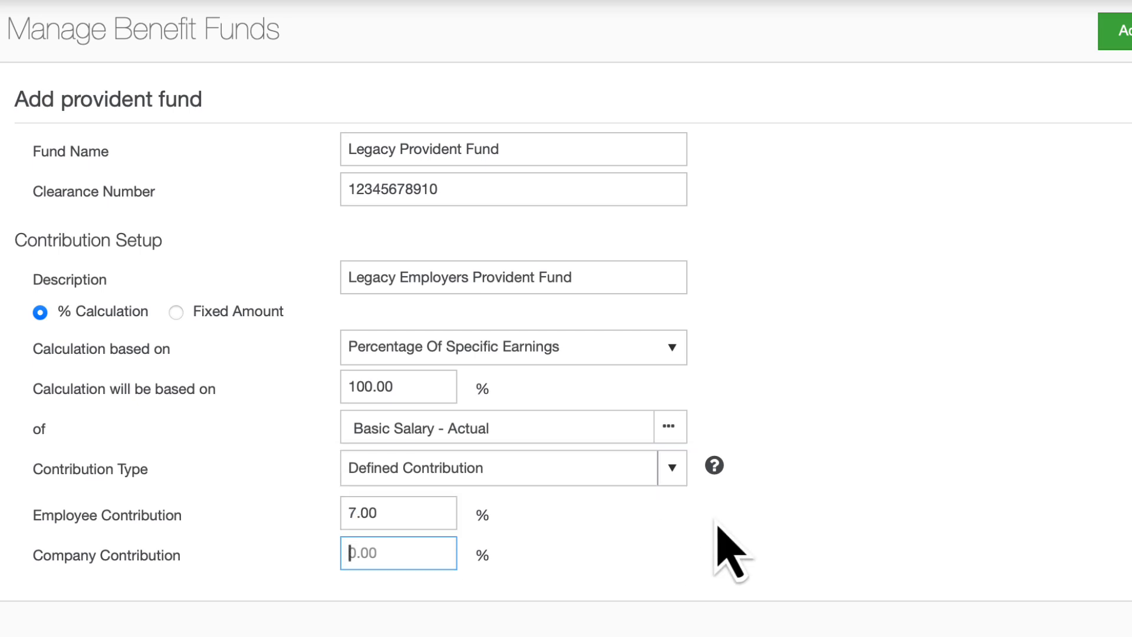
{"action": "type", "text": "7"}
{"action": "key", "text": "Tab"}
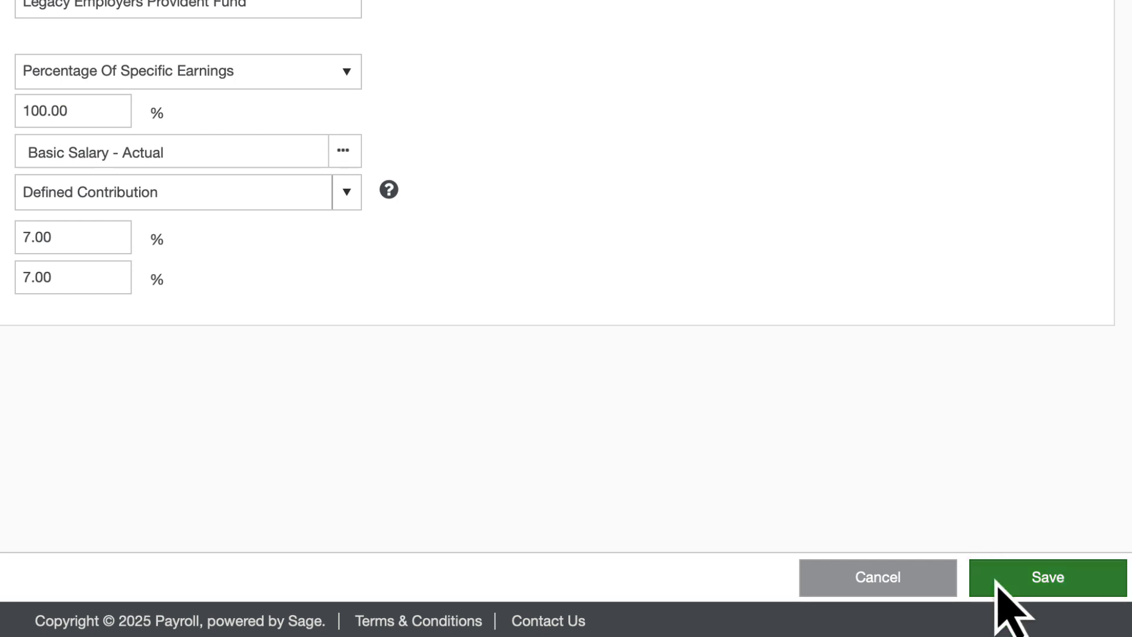
{"action": "left_click", "coordinate": [997, 581]}
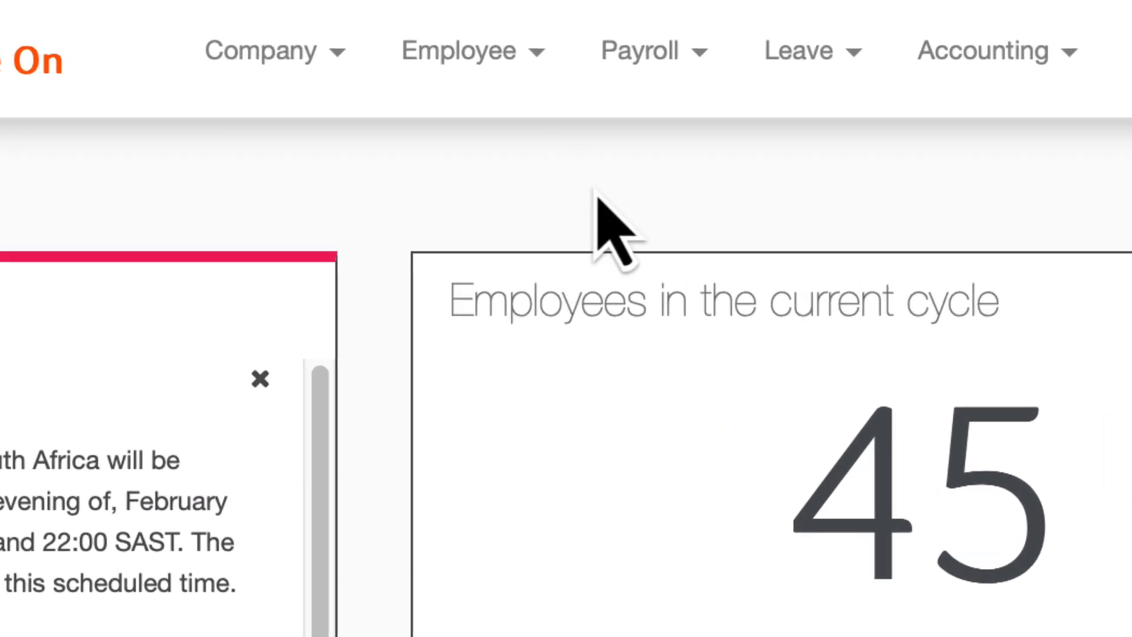
- Go to the employee details and open the payslip of the first employee in the provident fund table
{"action": "left_click", "coordinate": [553, 69]}
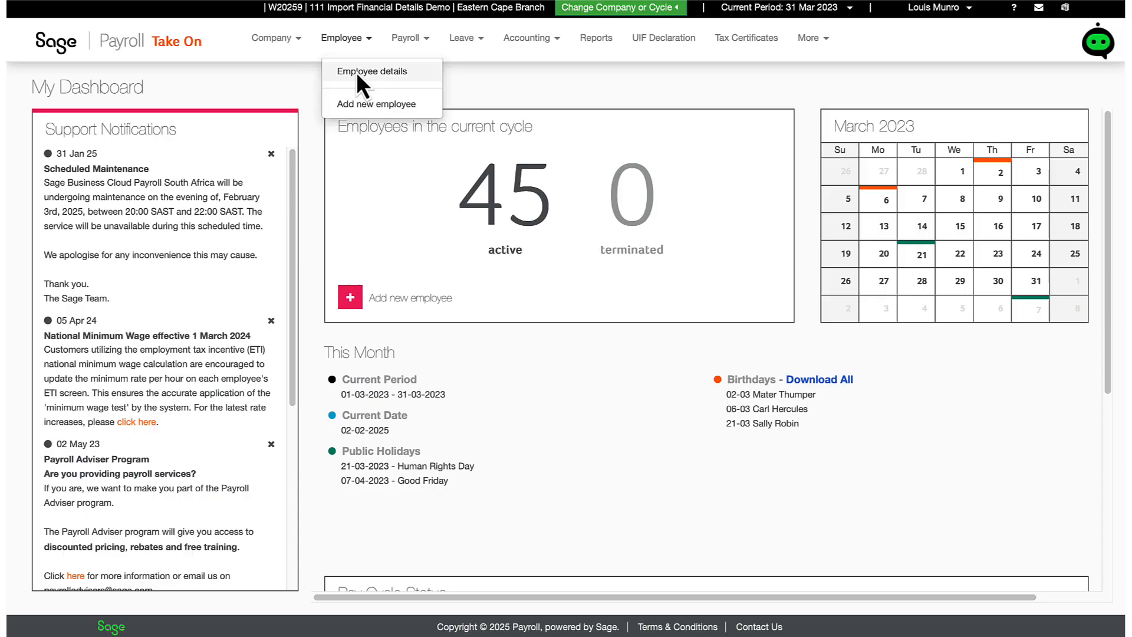
{"action": "left_click", "coordinate": [458, 156]}
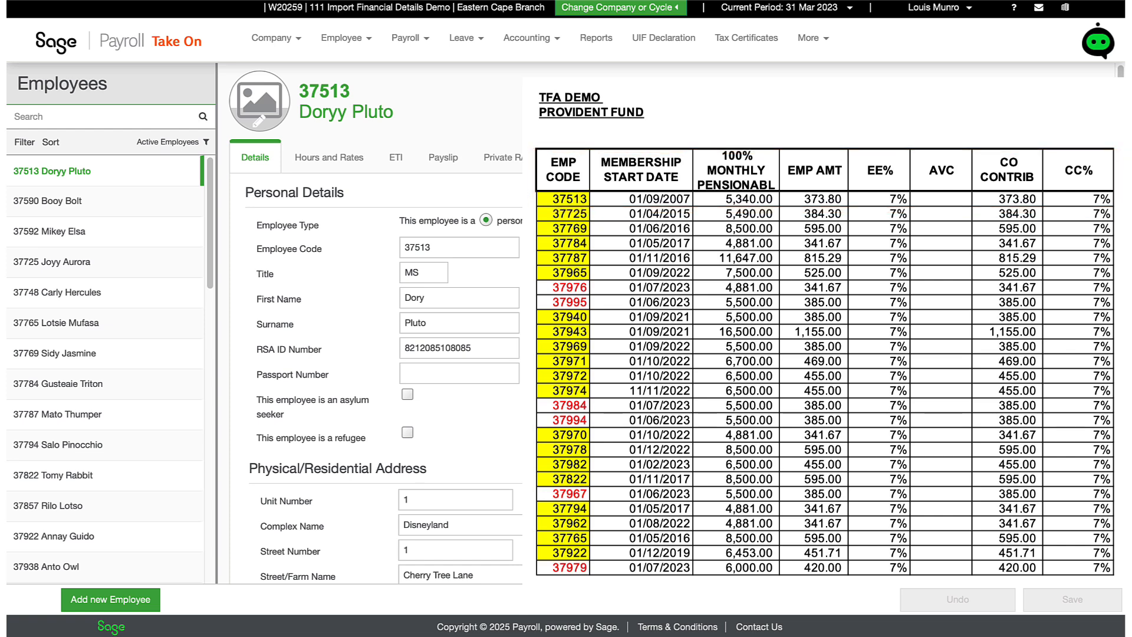
{"action": "left_click", "coordinate": [448, 165]}
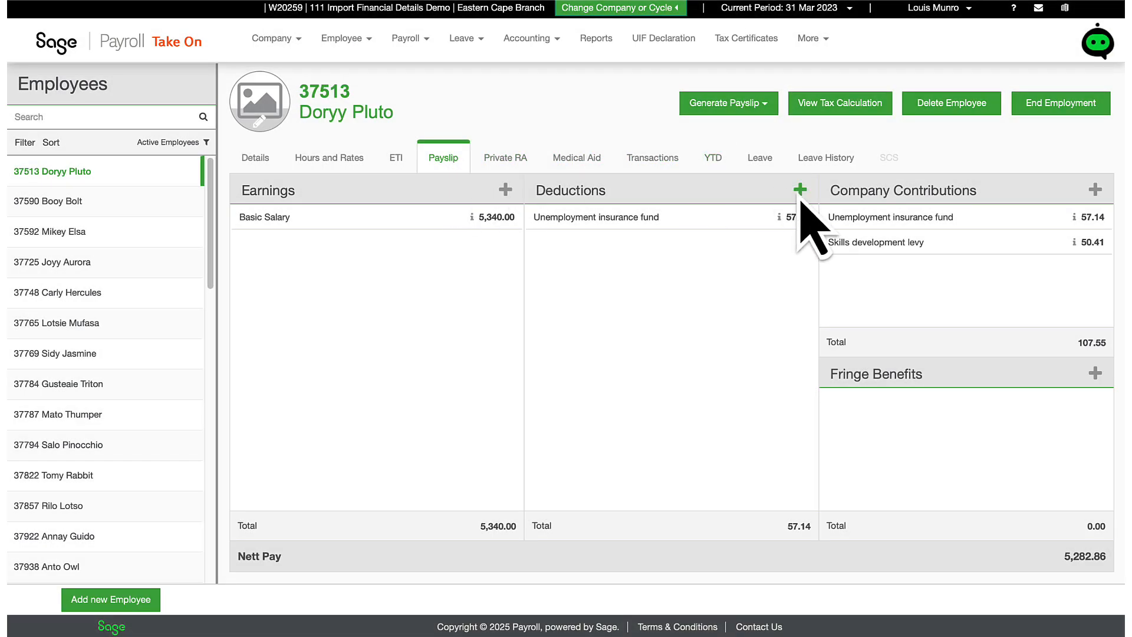
- Add a Provident Fund deduction to the first employee's payslip, assigning the Legacy Provident Fund - Legacy Employers Provident Fund
{"action": "left_click", "coordinate": [800, 190]}
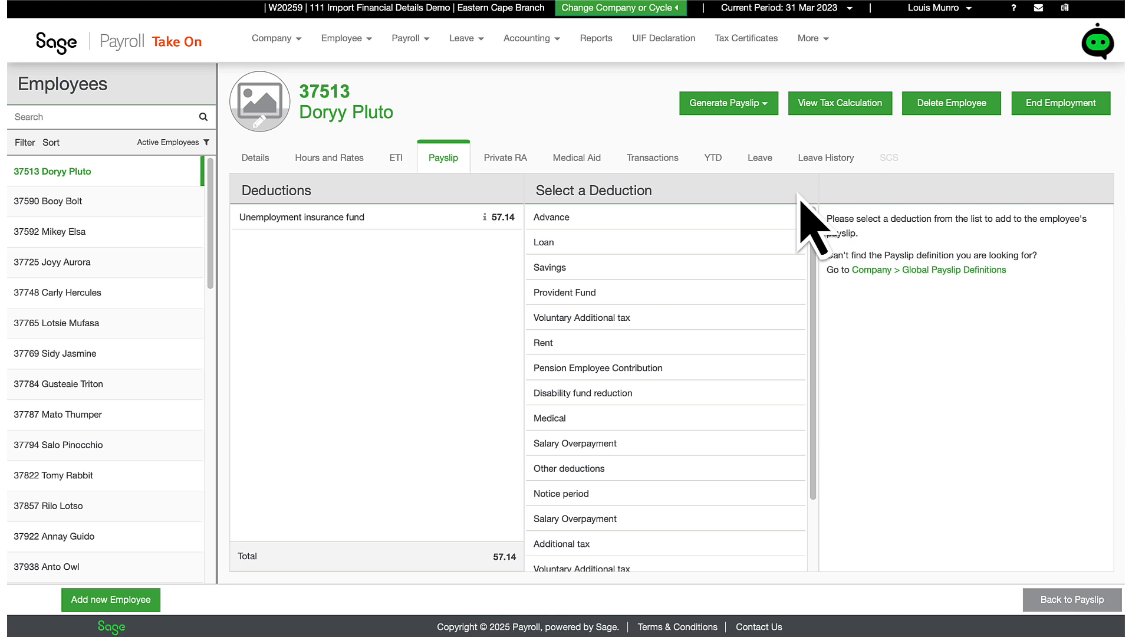
{"action": "scroll", "coordinate": [677, 395], "scroll_direction": "down", "scroll_amount": 1}
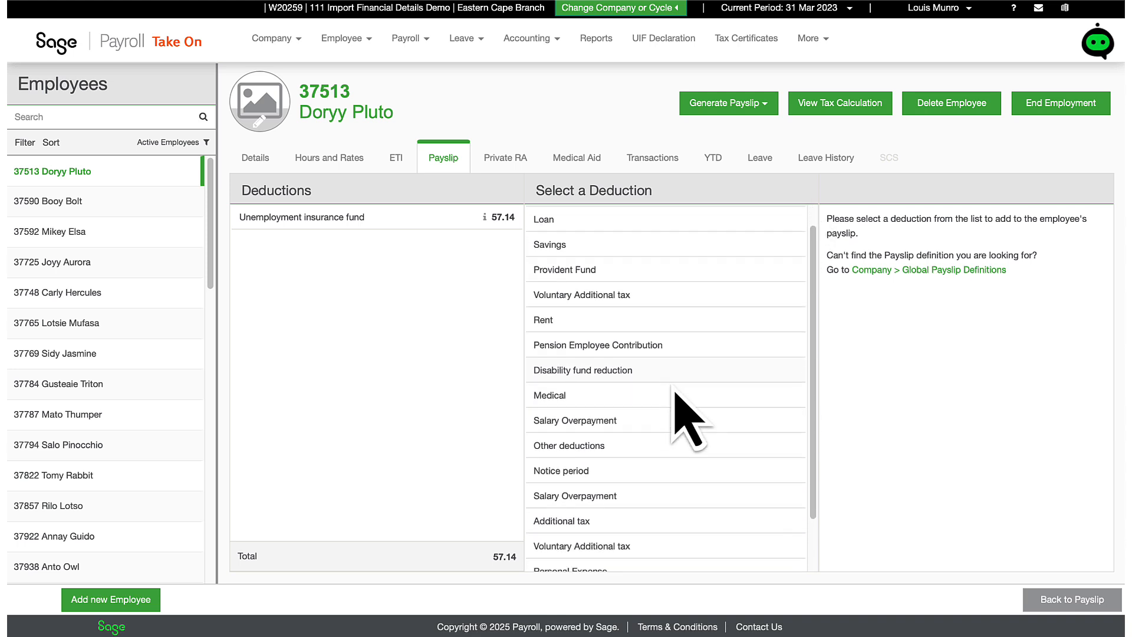
{"action": "left_click", "coordinate": [670, 270]}
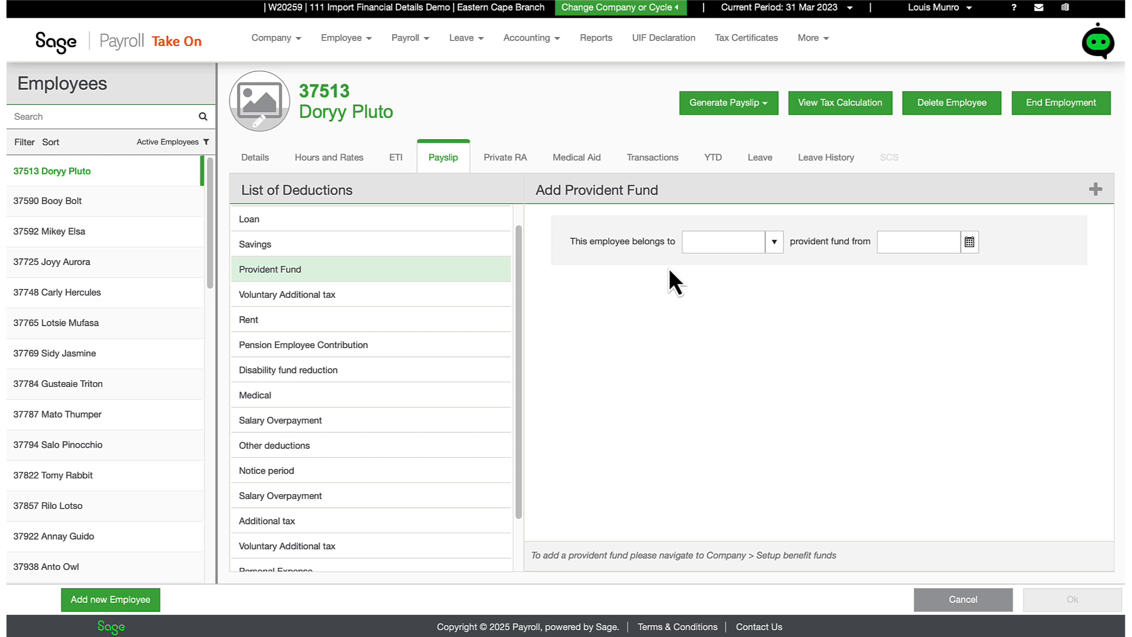
{"action": "left_click", "coordinate": [775, 242]}
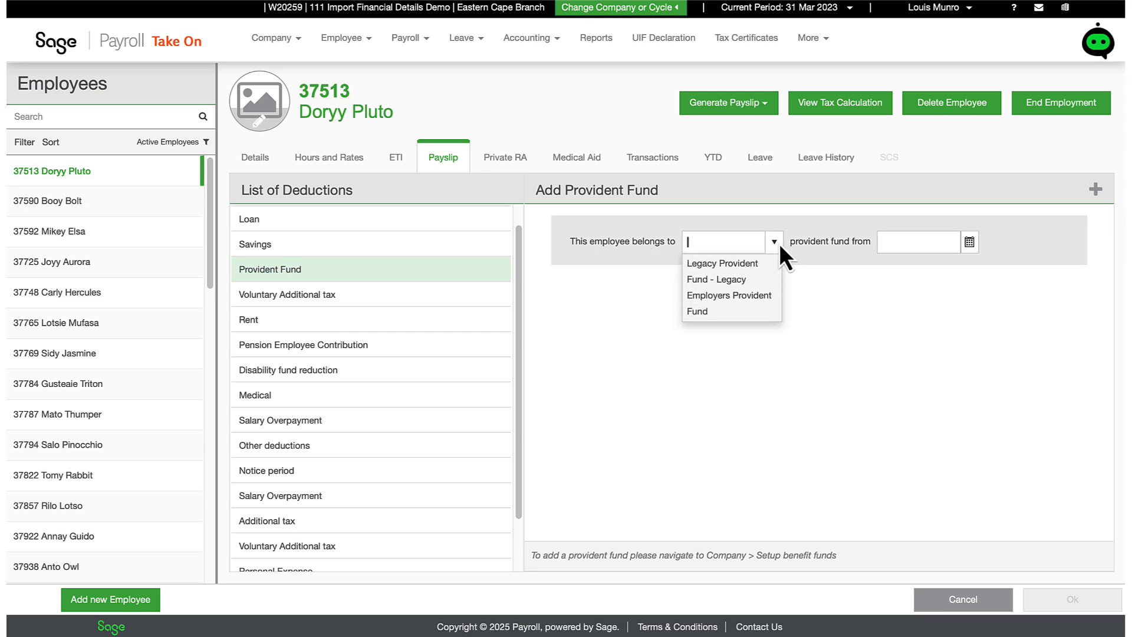
{"action": "left_click", "coordinate": [759, 272]}
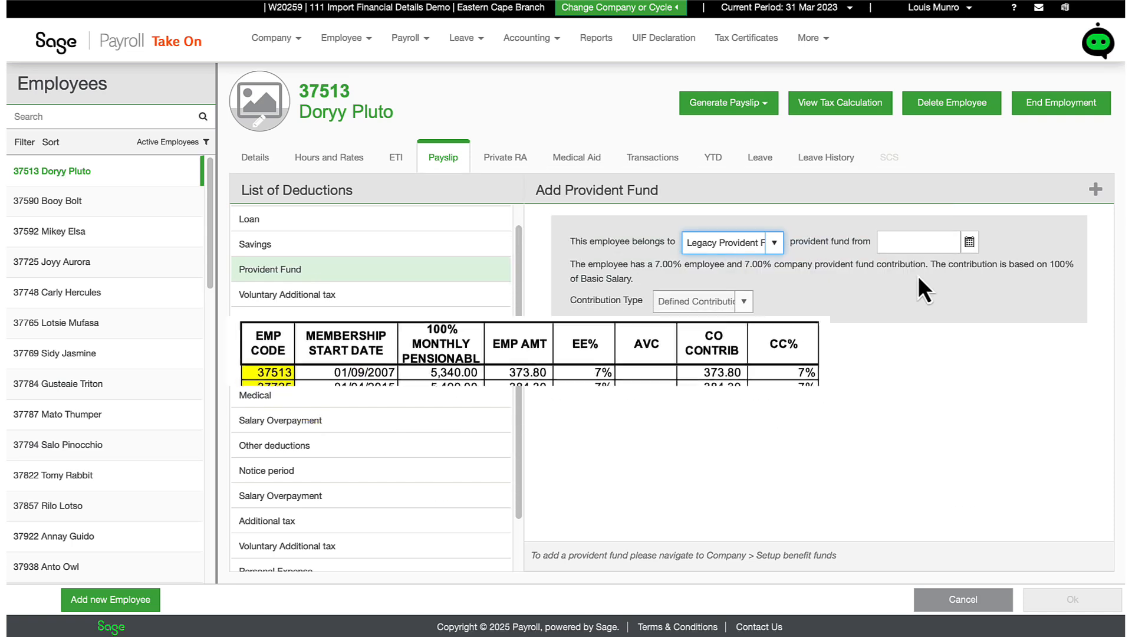
- Set the provident fund membership start date to 1 September 2007, save the deduction and return to the payslip
{"action": "left_click", "coordinate": [970, 243]}
{"action": "left_click", "coordinate": [961, 269]}
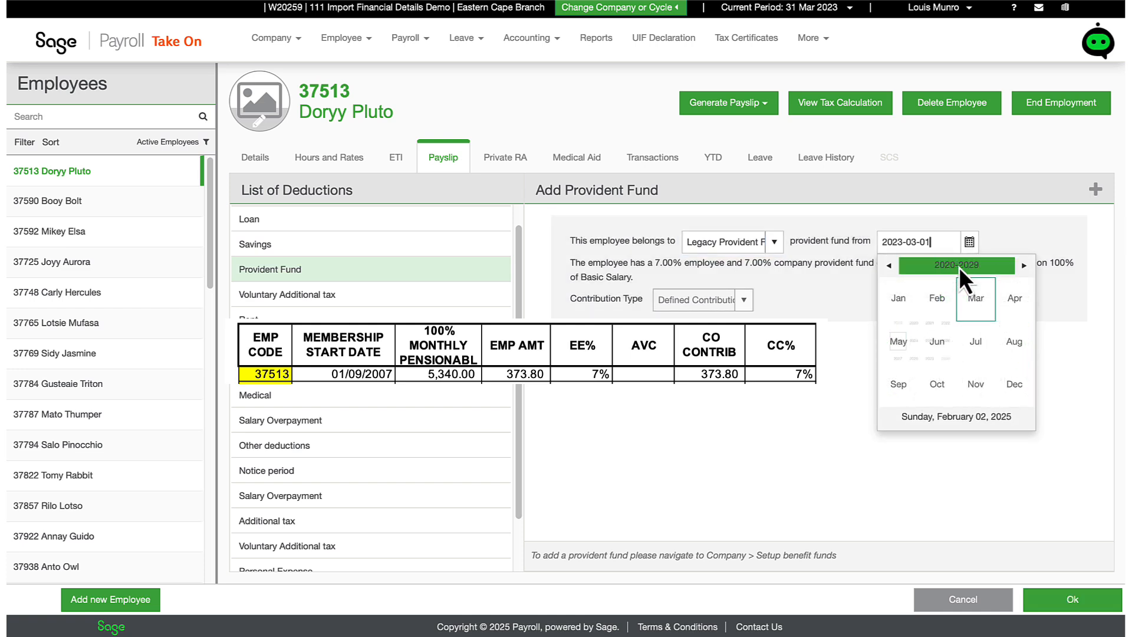
{"action": "left_click", "coordinate": [959, 267]}
{"action": "left_click", "coordinate": [959, 267]}
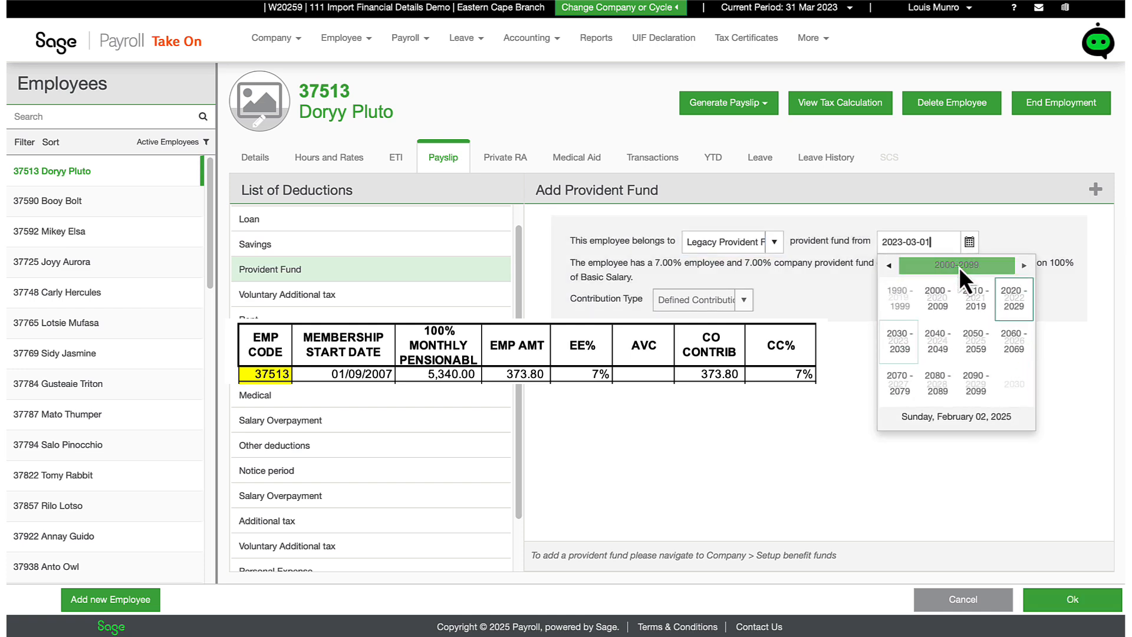
{"action": "left_click", "coordinate": [943, 302]}
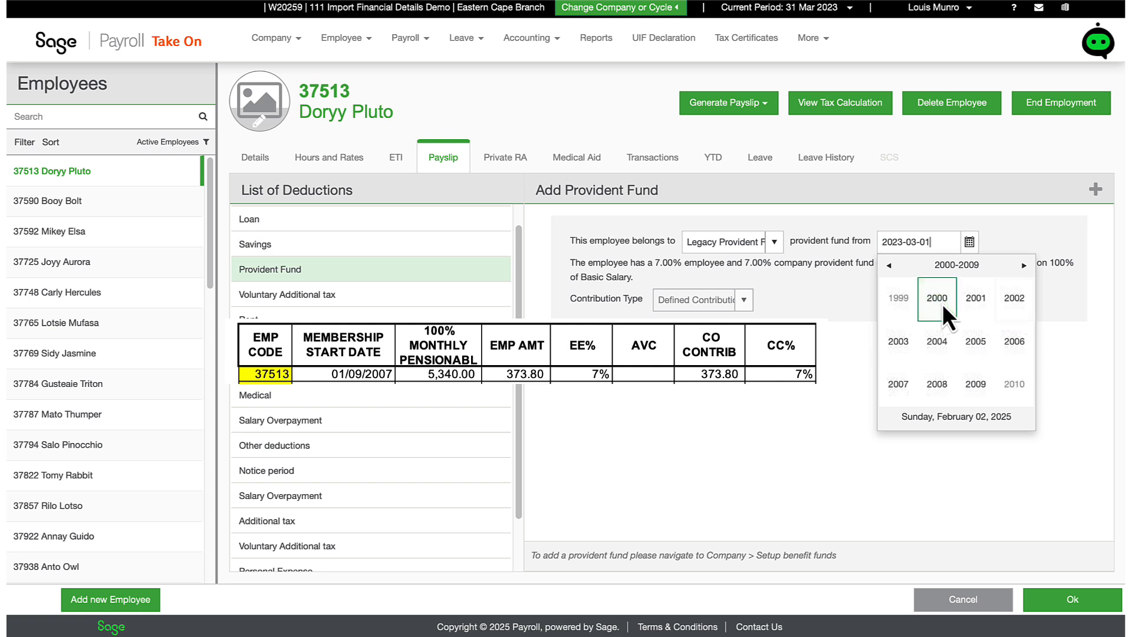
{"action": "left_click", "coordinate": [907, 383]}
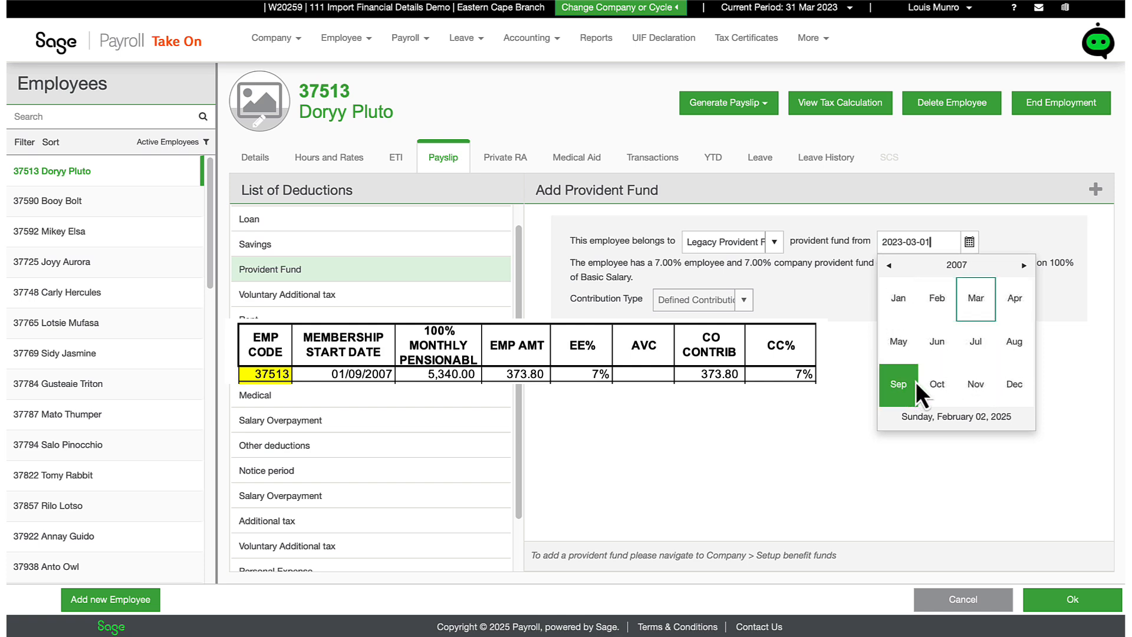
{"action": "left_click", "coordinate": [908, 382]}
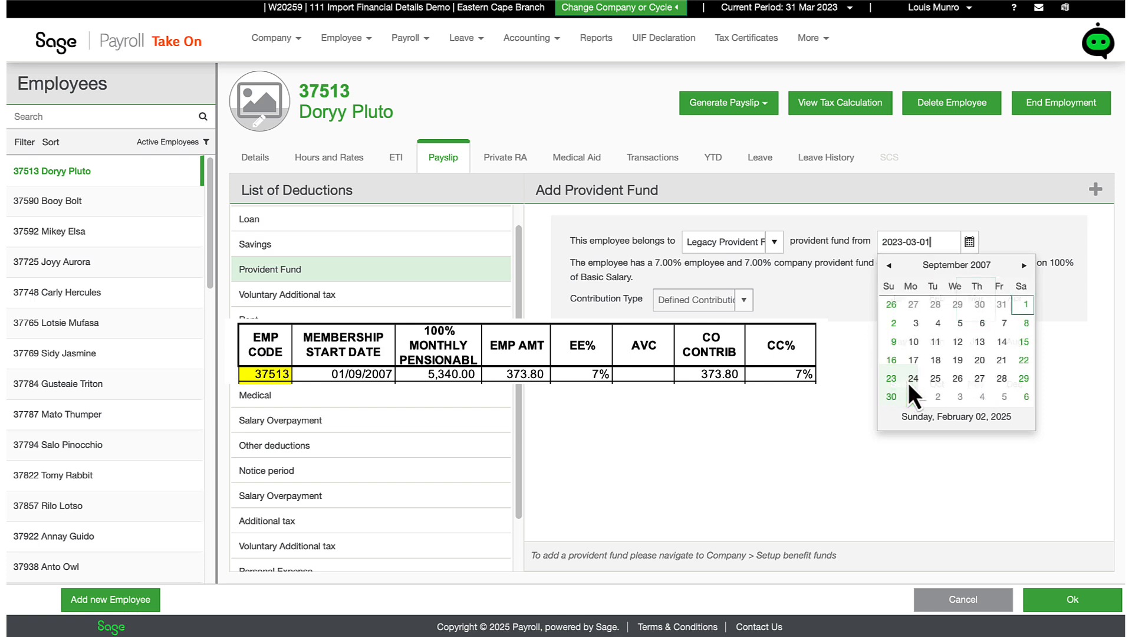
{"action": "left_click", "coordinate": [1022, 300]}
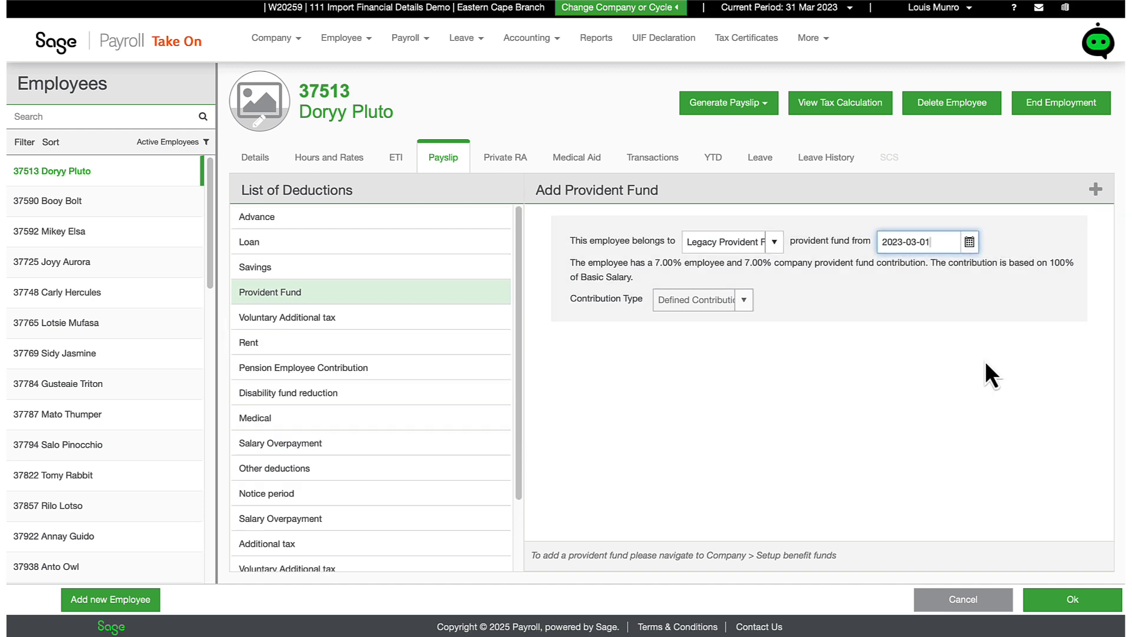
{"action": "left_click", "coordinate": [1047, 597]}
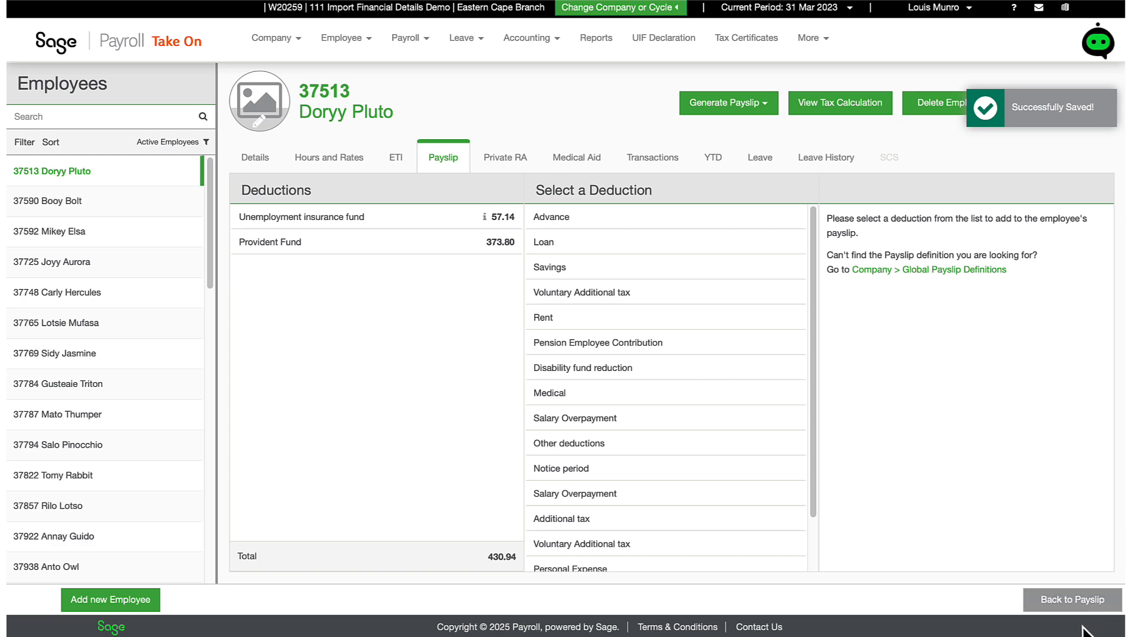
{"action": "left_click", "coordinate": [1073, 600]}
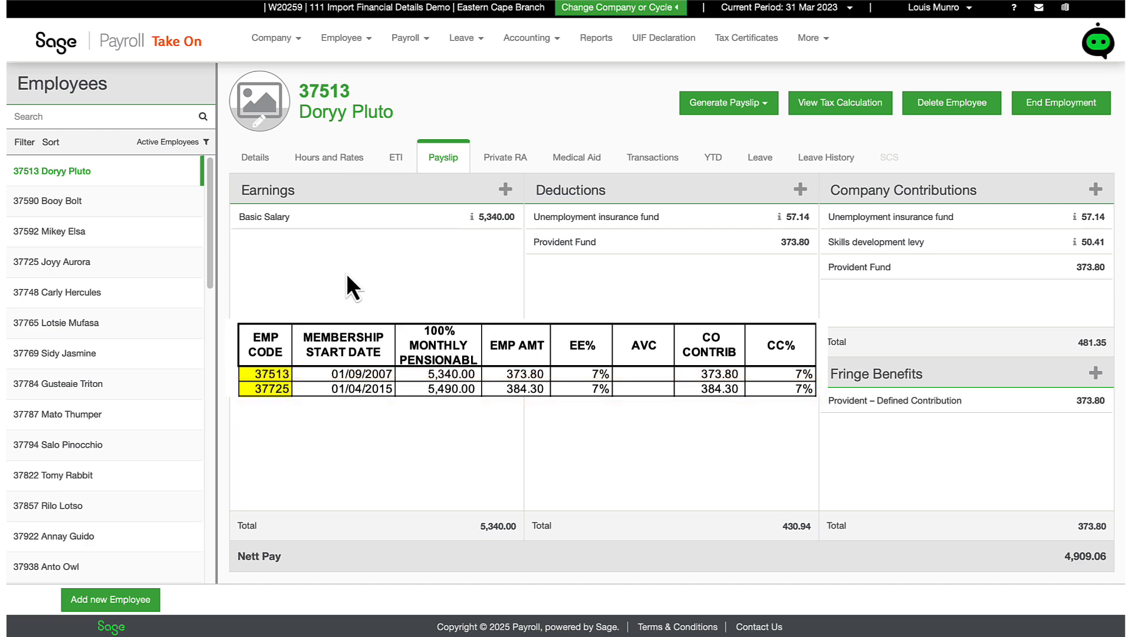
- Search for the second employee in the provident fund table by employee code and open that payslip
{"action": "left_click", "coordinate": [94, 121]}
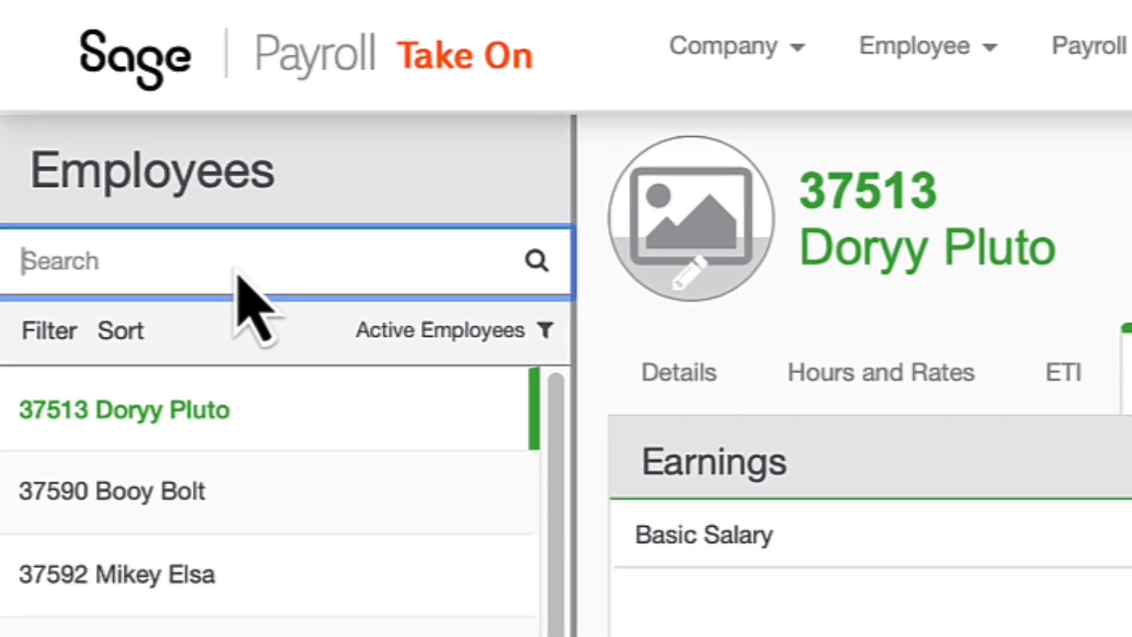
{"action": "type", "text": "37725"}
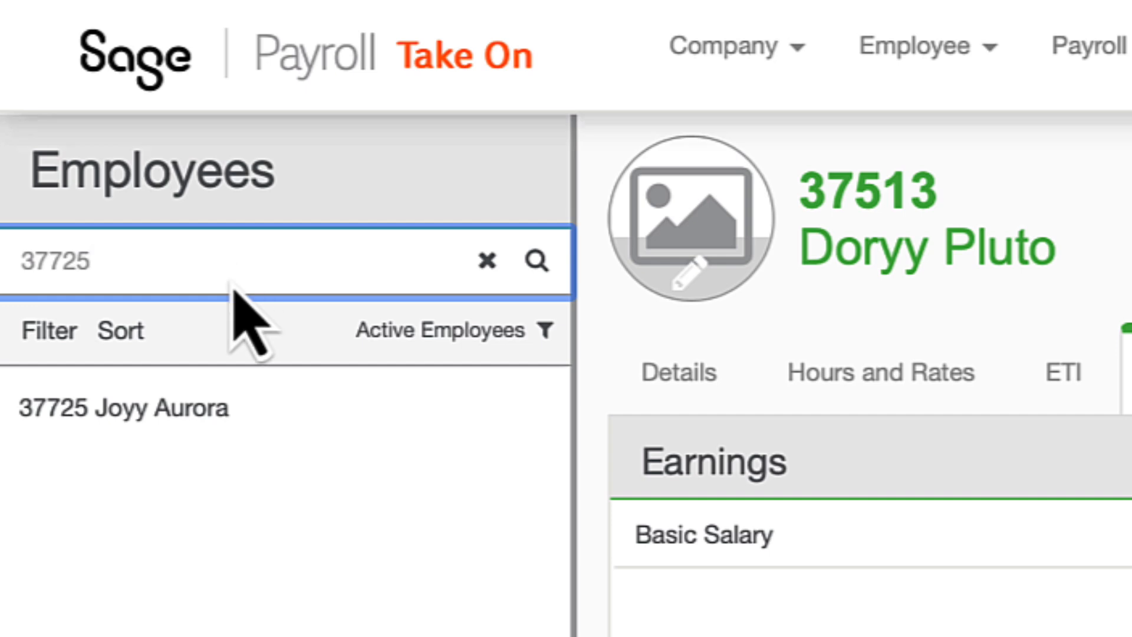
{"action": "left_click", "coordinate": [202, 423]}
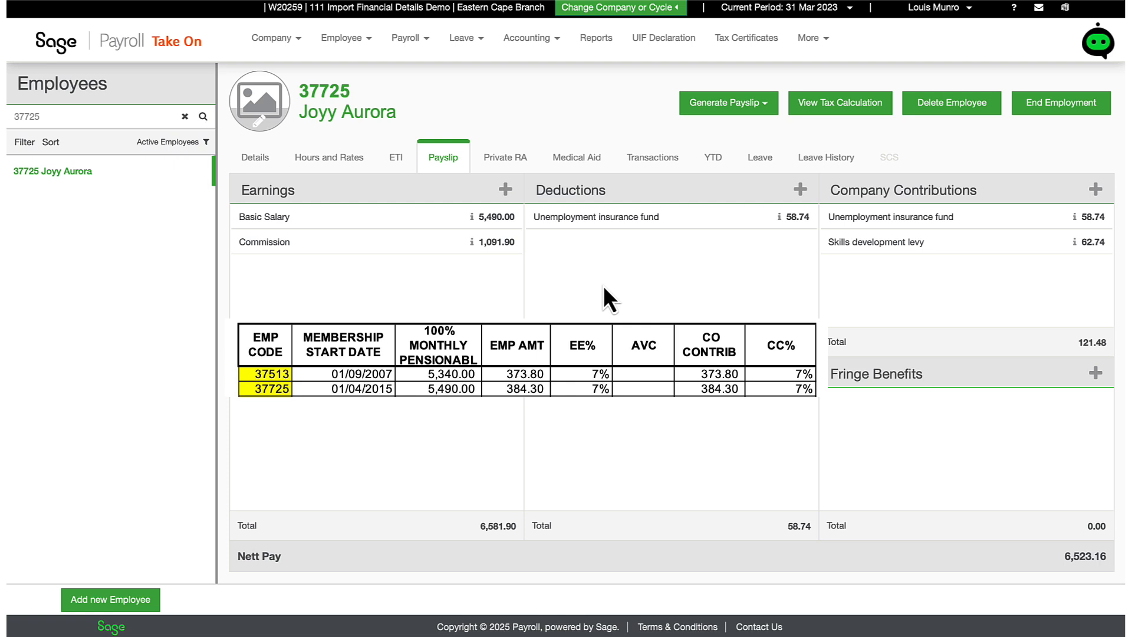
- Add a Provident Fund deduction to the second employee's payslip and assign the Legacy Provident Fund
{"action": "left_click", "coordinate": [800, 189]}
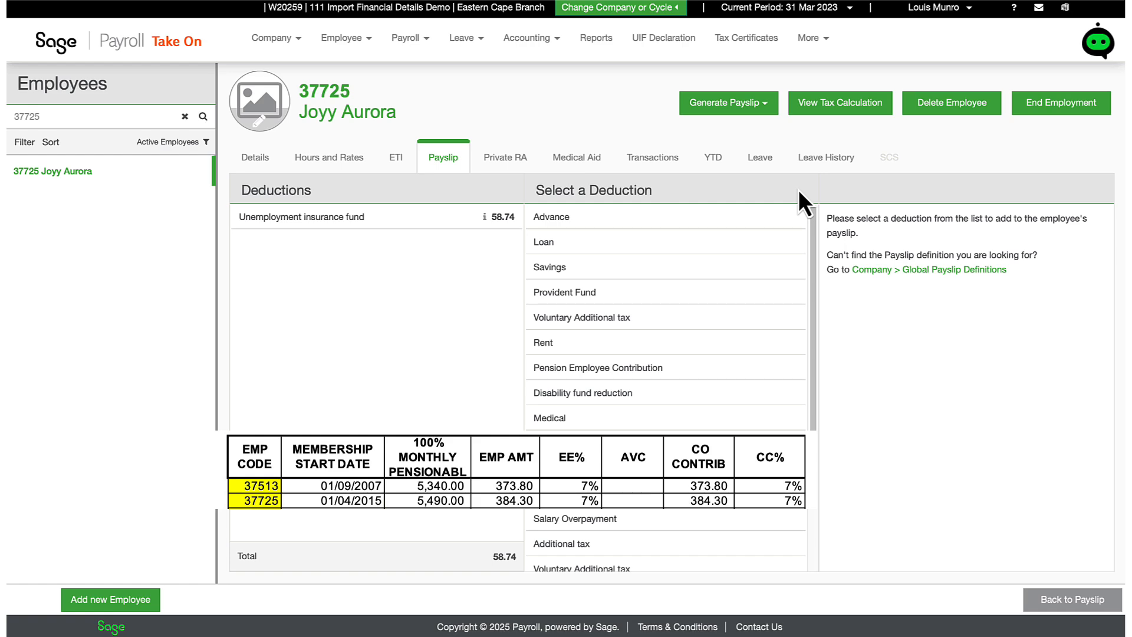
{"action": "left_click", "coordinate": [743, 299]}
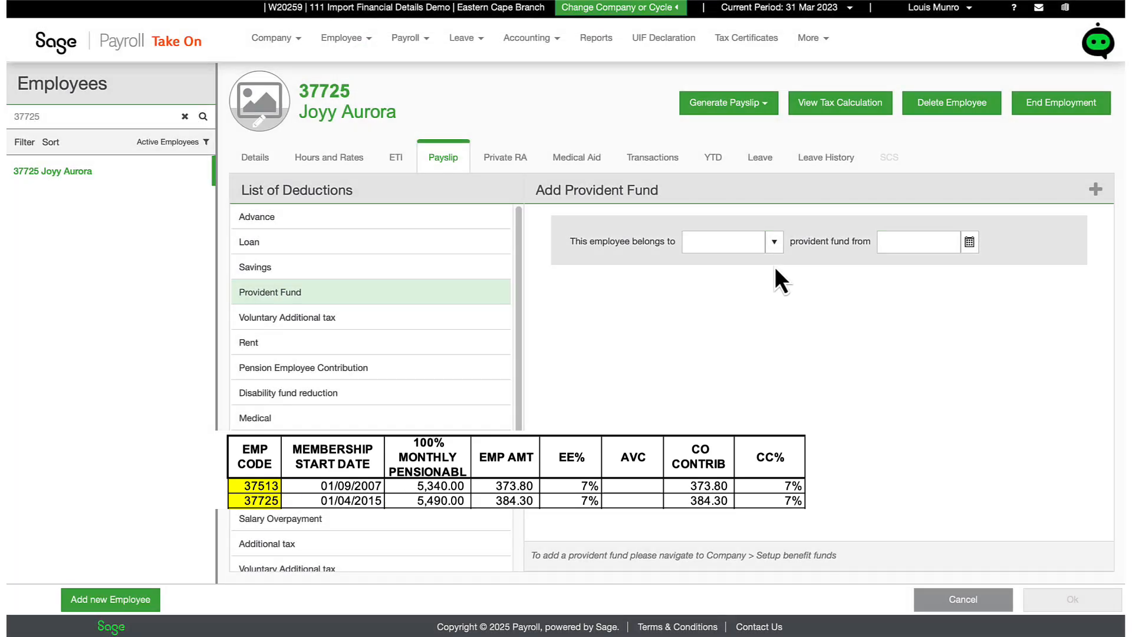
{"action": "left_click", "coordinate": [775, 248]}
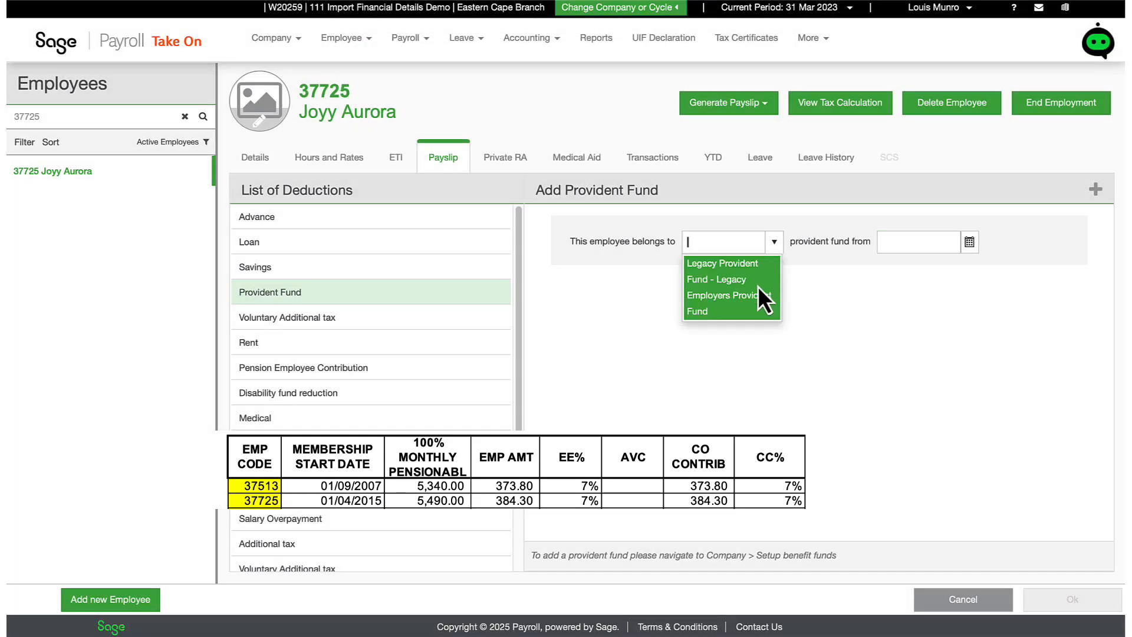
{"action": "left_click", "coordinate": [758, 285]}
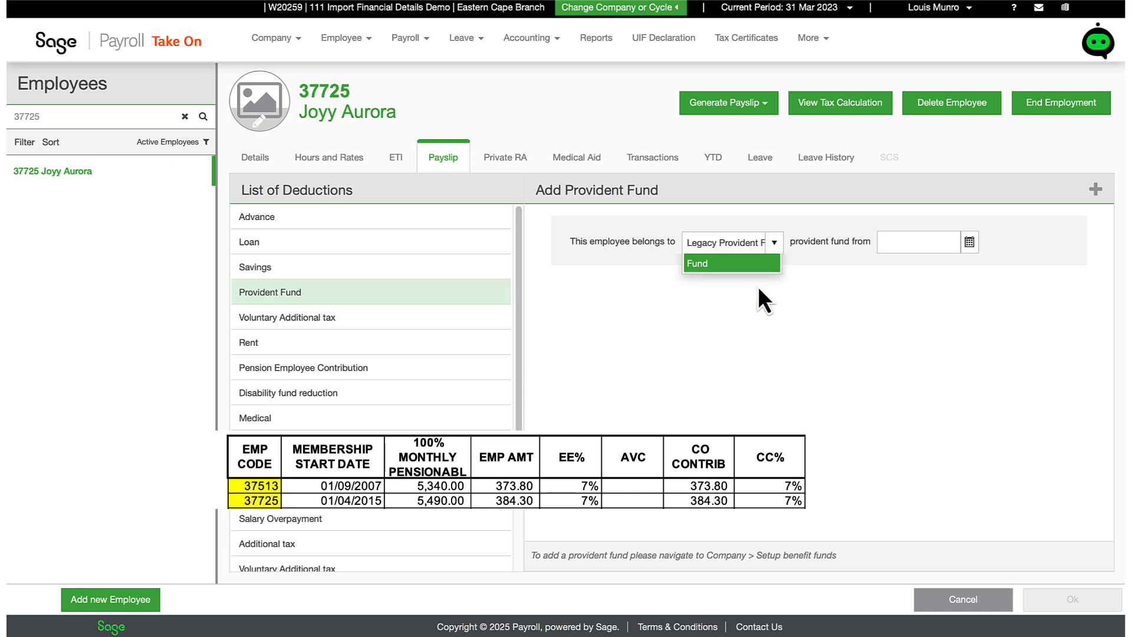
- Set this employee's provident fund start date to 1 April 2015, save the deduction and return to the payslip
{"action": "left_click", "coordinate": [968, 242]}
{"action": "left_click", "coordinate": [943, 264]}
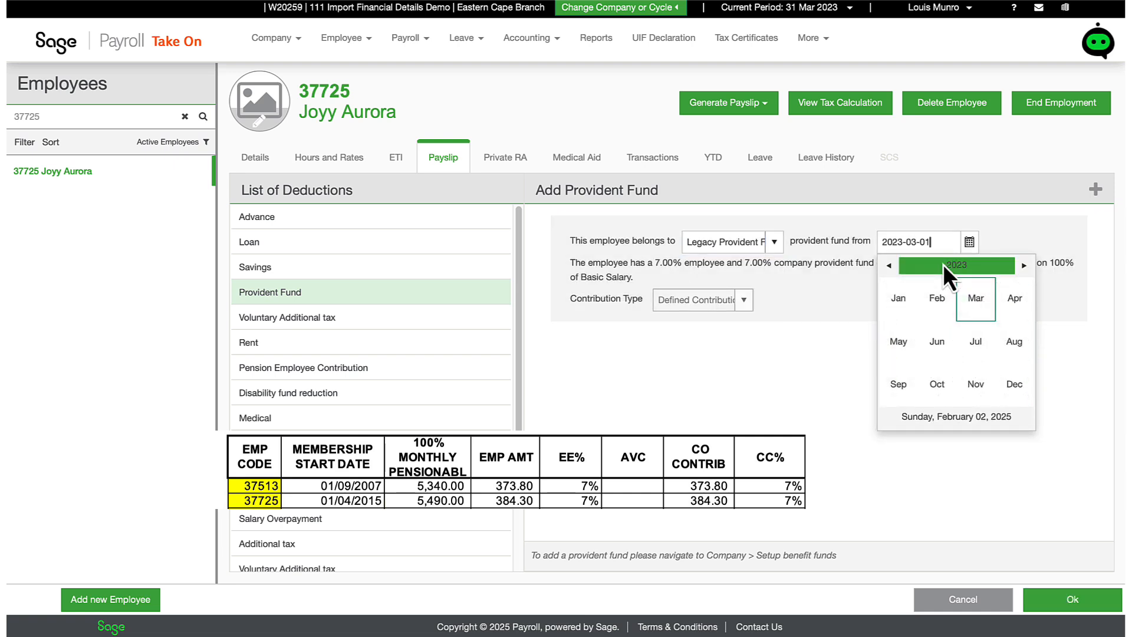
{"action": "left_click", "coordinate": [943, 264]}
{"action": "left_click", "coordinate": [942, 264]}
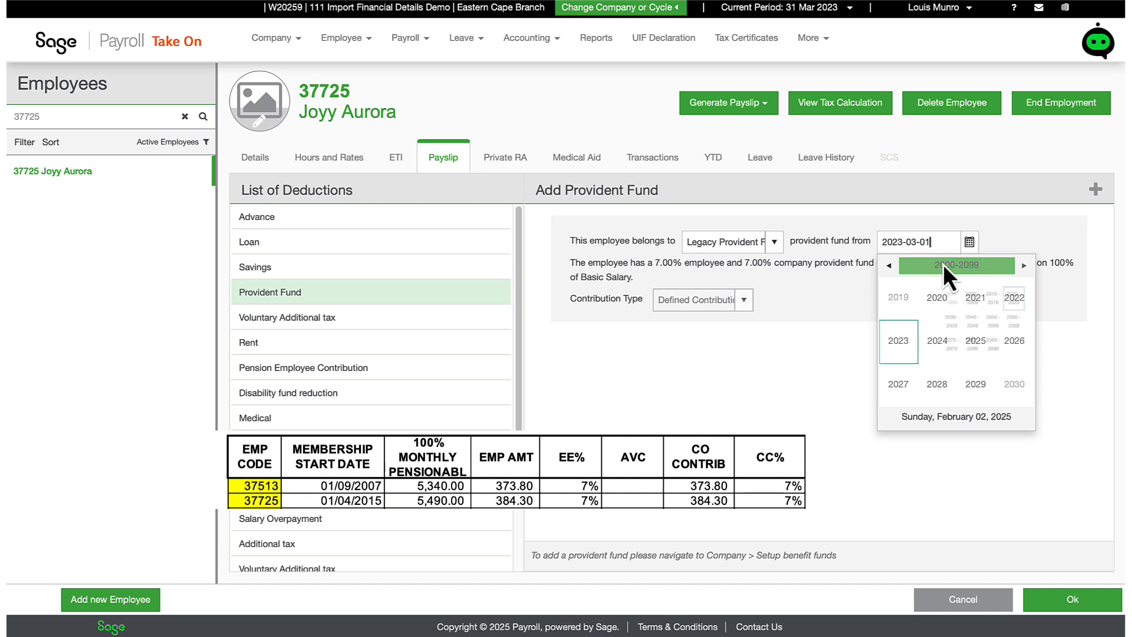
{"action": "left_click", "coordinate": [970, 299]}
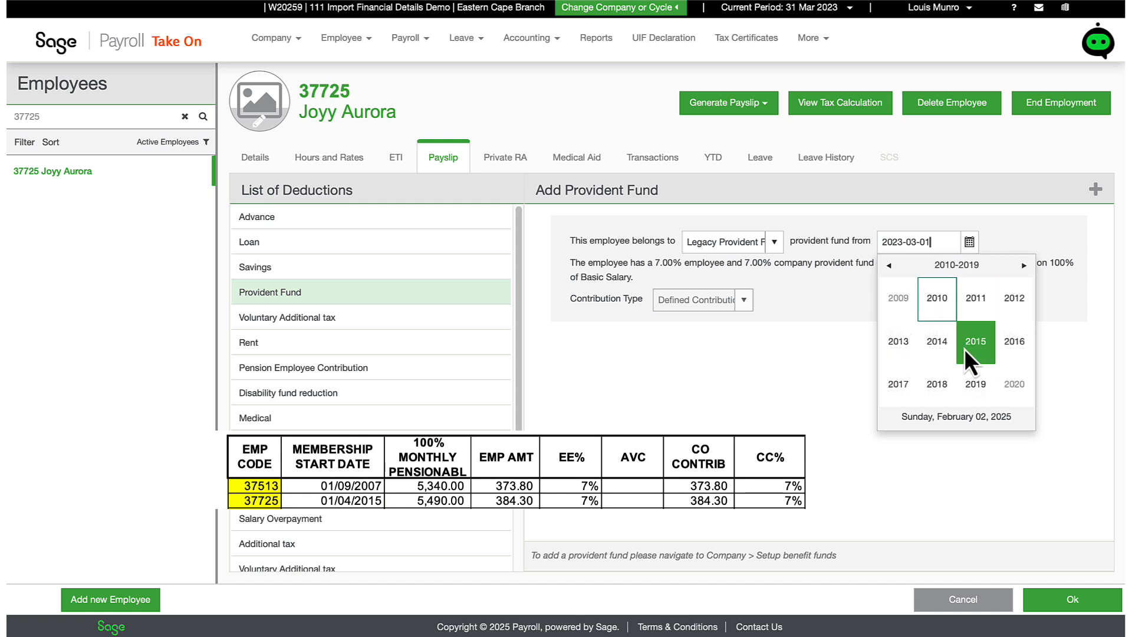
{"action": "left_click", "coordinate": [964, 348]}
{"action": "left_click", "coordinate": [1007, 302]}
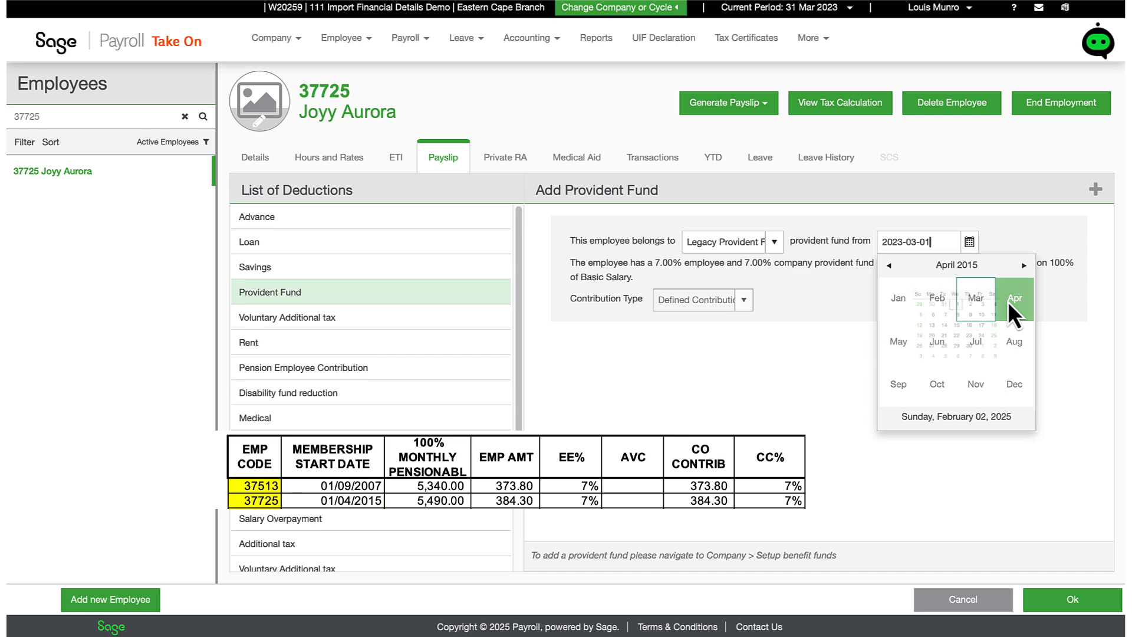
{"action": "left_click", "coordinate": [961, 307]}
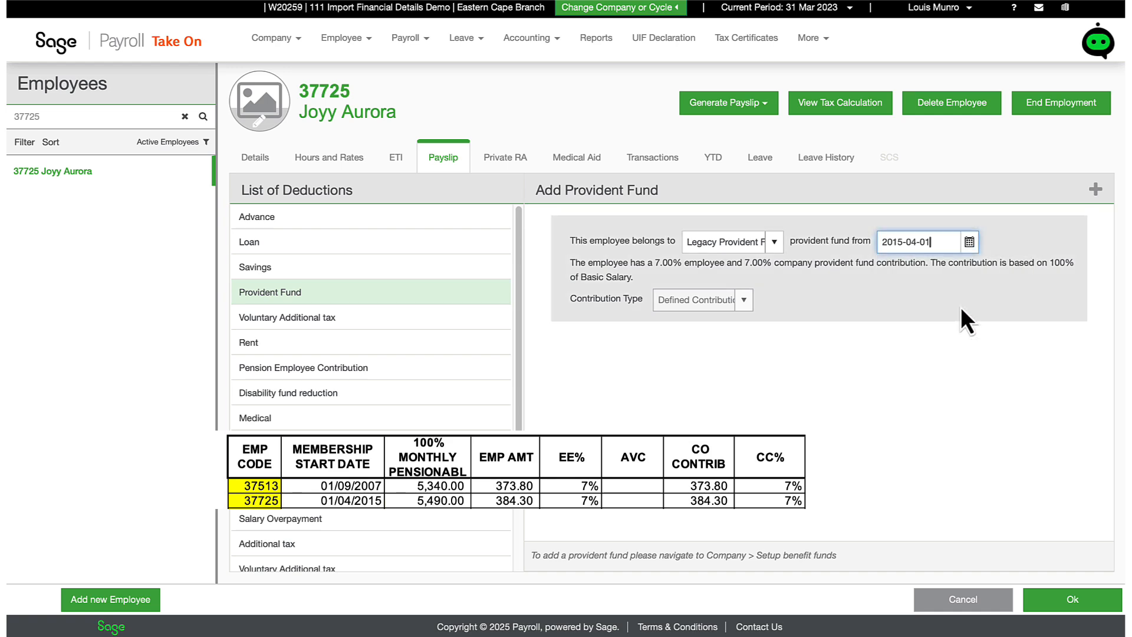
{"action": "left_click", "coordinate": [1045, 601]}
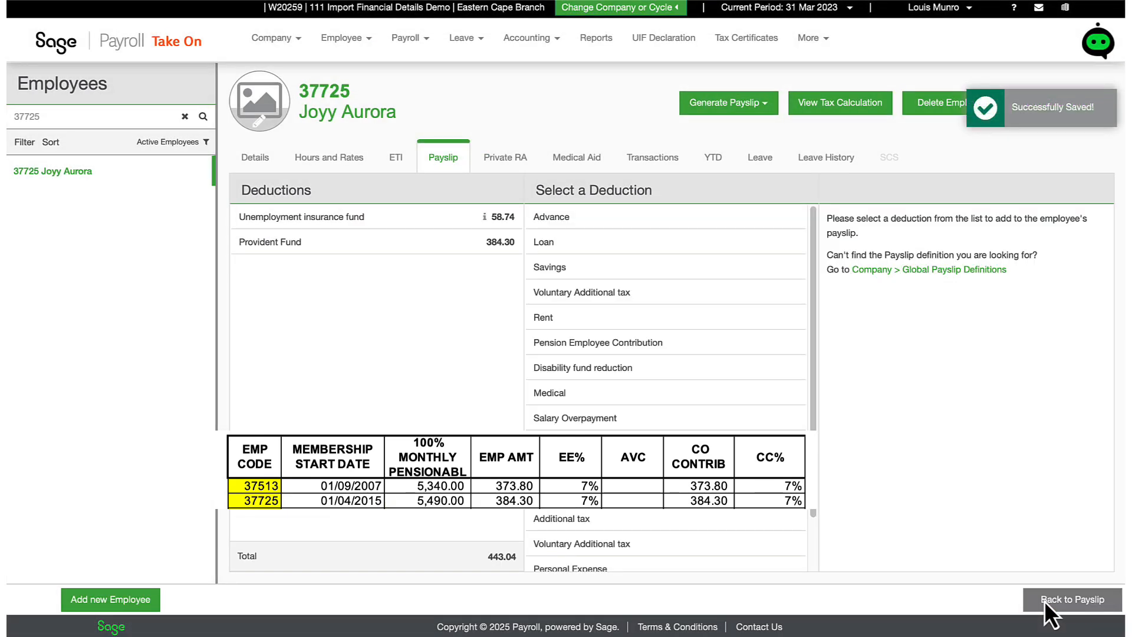
{"action": "left_click", "coordinate": [1044, 601]}
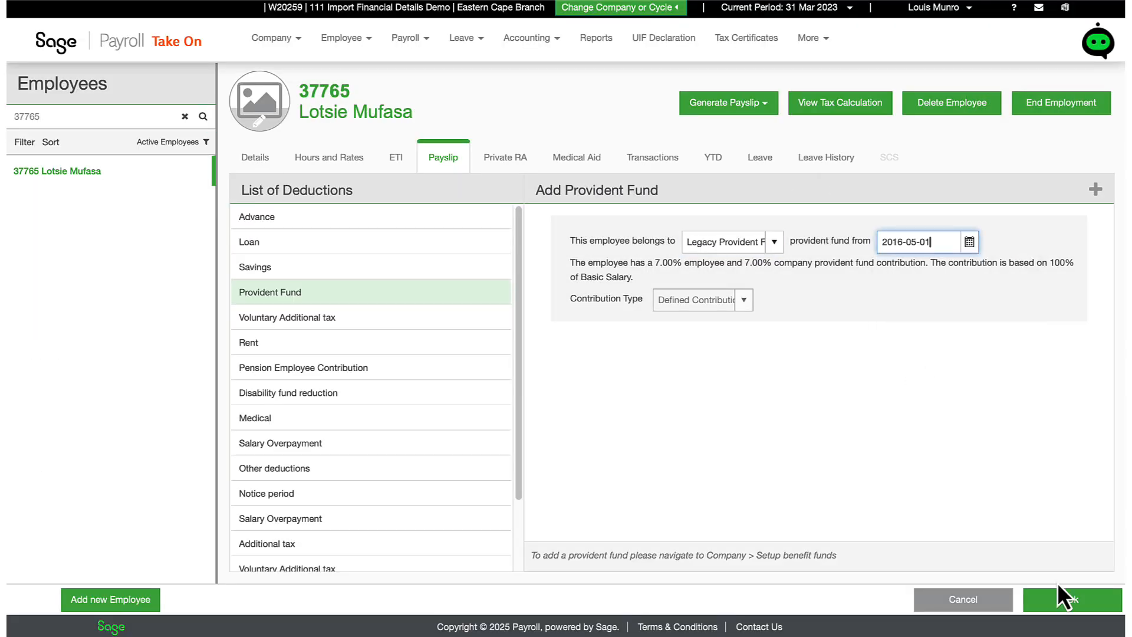
- Save the current employee's provident fund deduction, and find the next provident fund member by employee code to open the payslip
{"action": "left_click", "coordinate": [1061, 597]}
{"action": "left_click", "coordinate": [99, 122]}
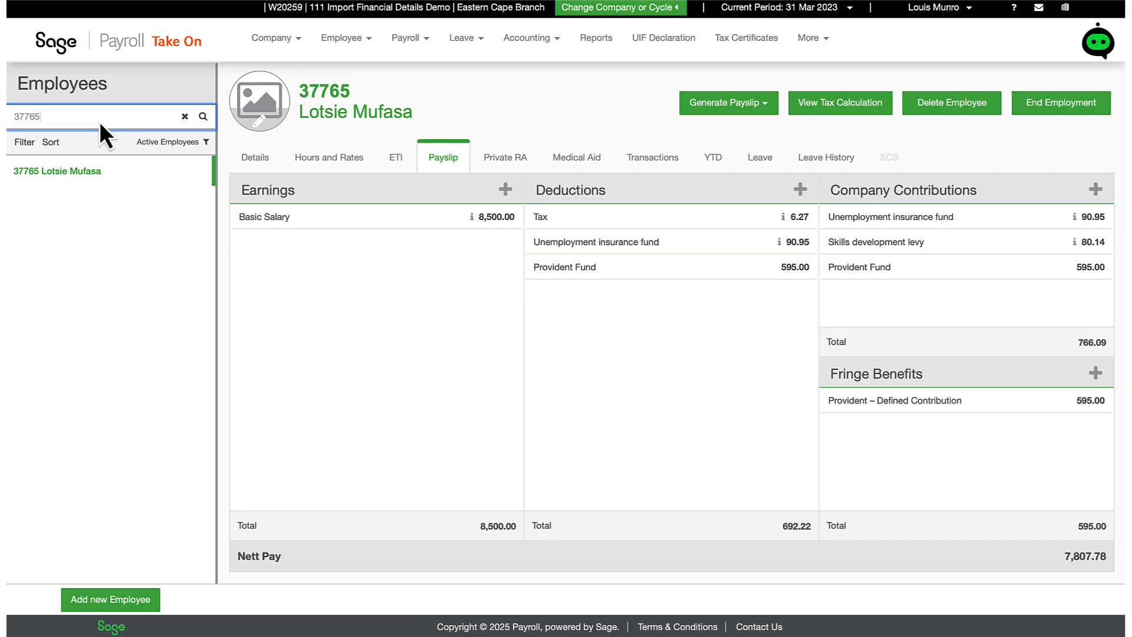
{"action": "key", "text": "BackSpace"}
{"action": "key", "text": "BackSpace"}
{"action": "key", "text": "BackSpace"}
{"action": "key", "text": "BackSpace"}
{"action": "type", "text": "79"}
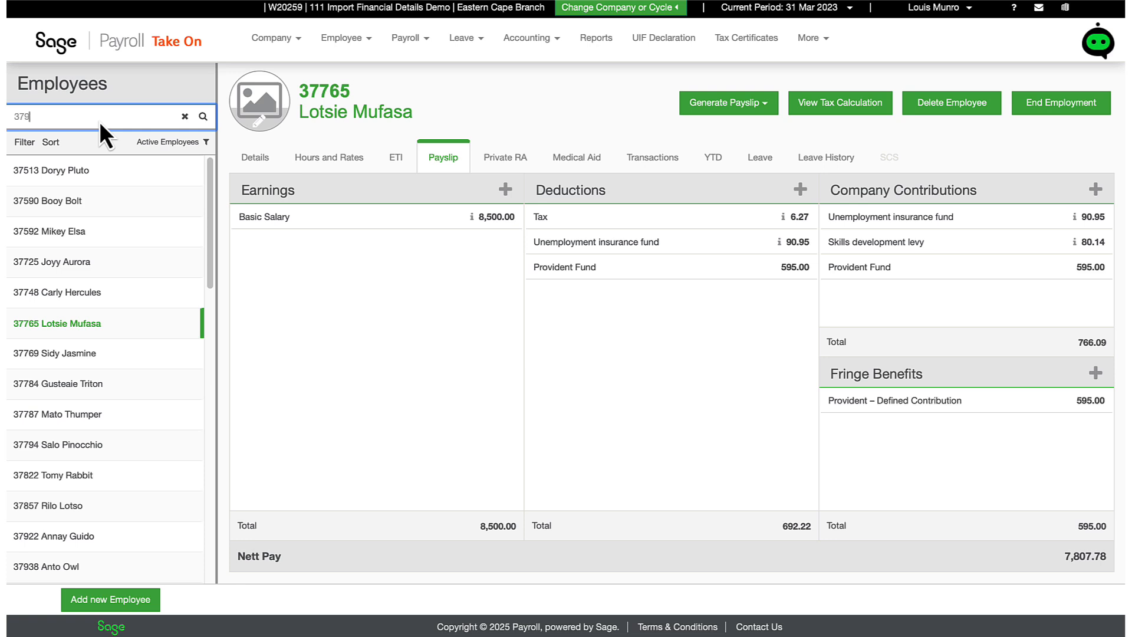
{"action": "type", "text": "22"}
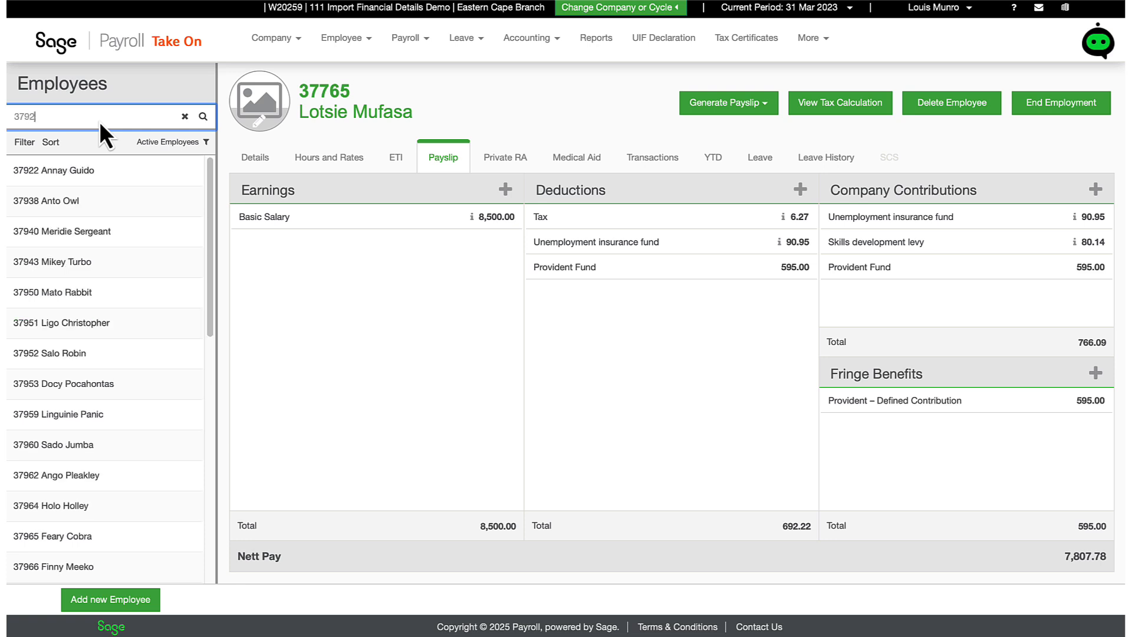
{"action": "left_click", "coordinate": [87, 176]}
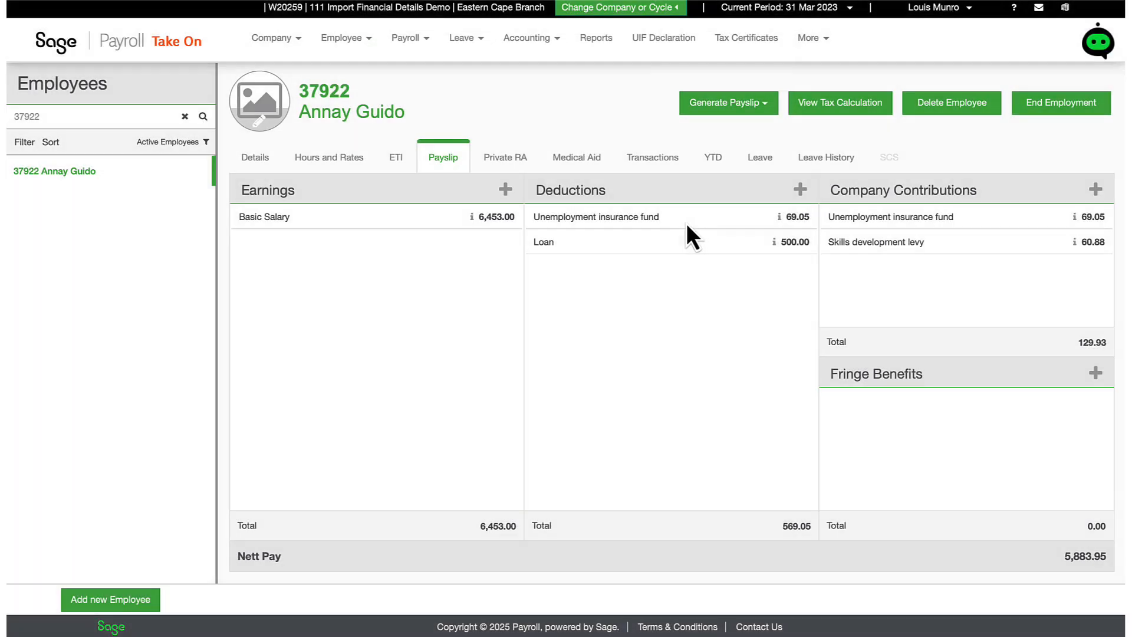
- Add a Provident Fund deduction to the payslip of the employee who also has a loan, choosing the Legacy Provident Fund
{"action": "left_click", "coordinate": [737, 266]}
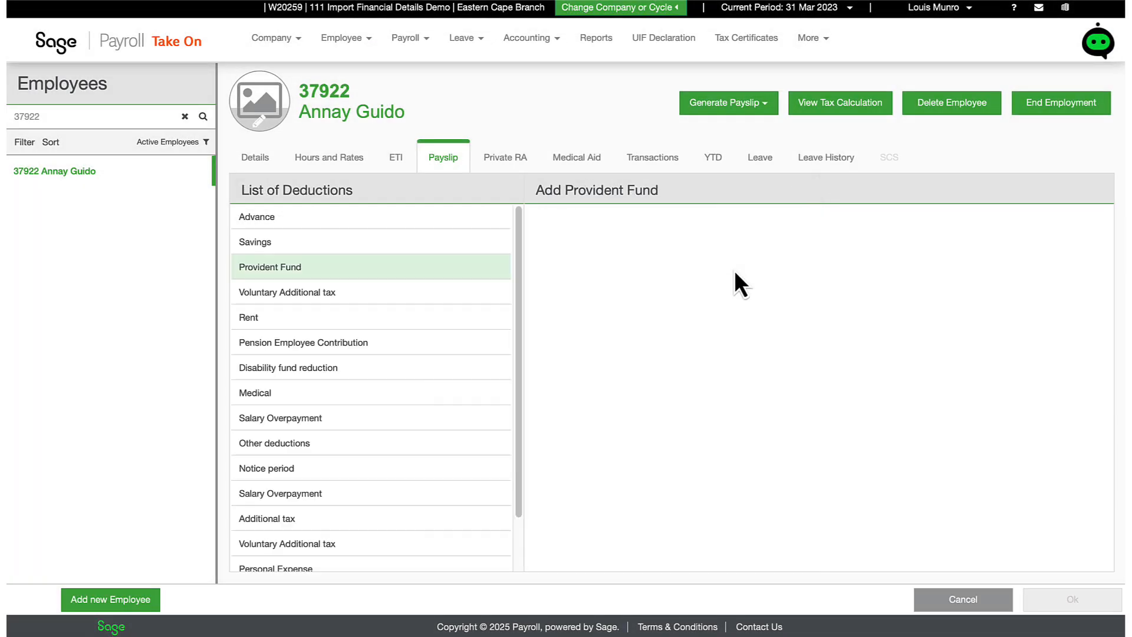
{"action": "left_click", "coordinate": [776, 247]}
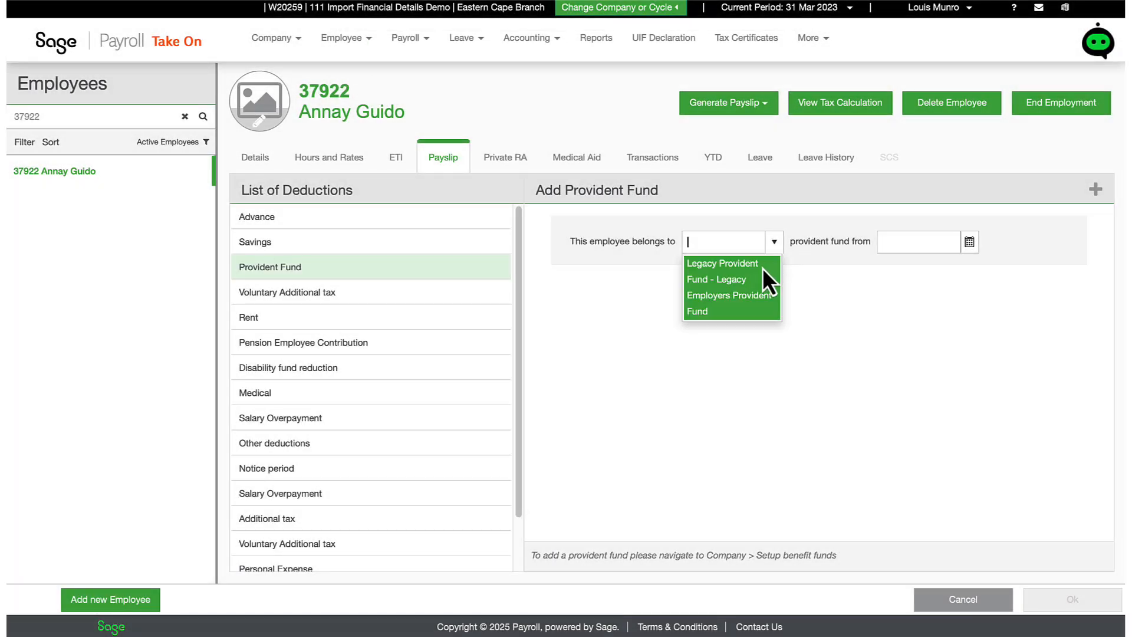
{"action": "left_click", "coordinate": [763, 266]}
- Set this employee's provident fund start date to 1 December 2019 and save the deduction
{"action": "left_click", "coordinate": [969, 247]}
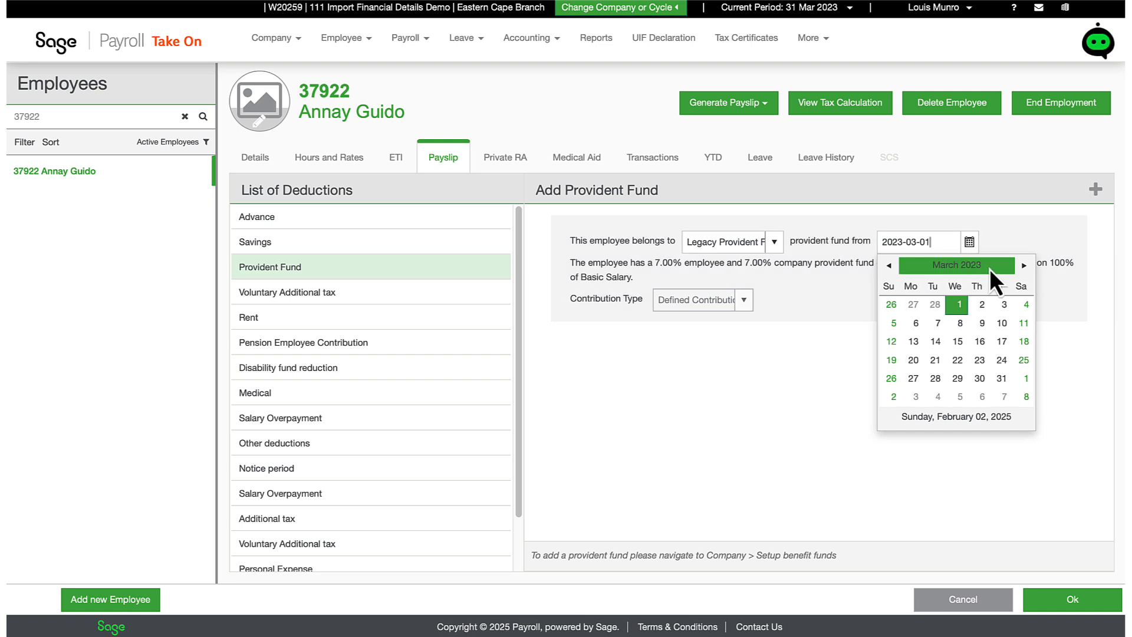
{"action": "left_click", "coordinate": [989, 268]}
{"action": "left_click", "coordinate": [990, 268]}
{"action": "left_click", "coordinate": [990, 268]}
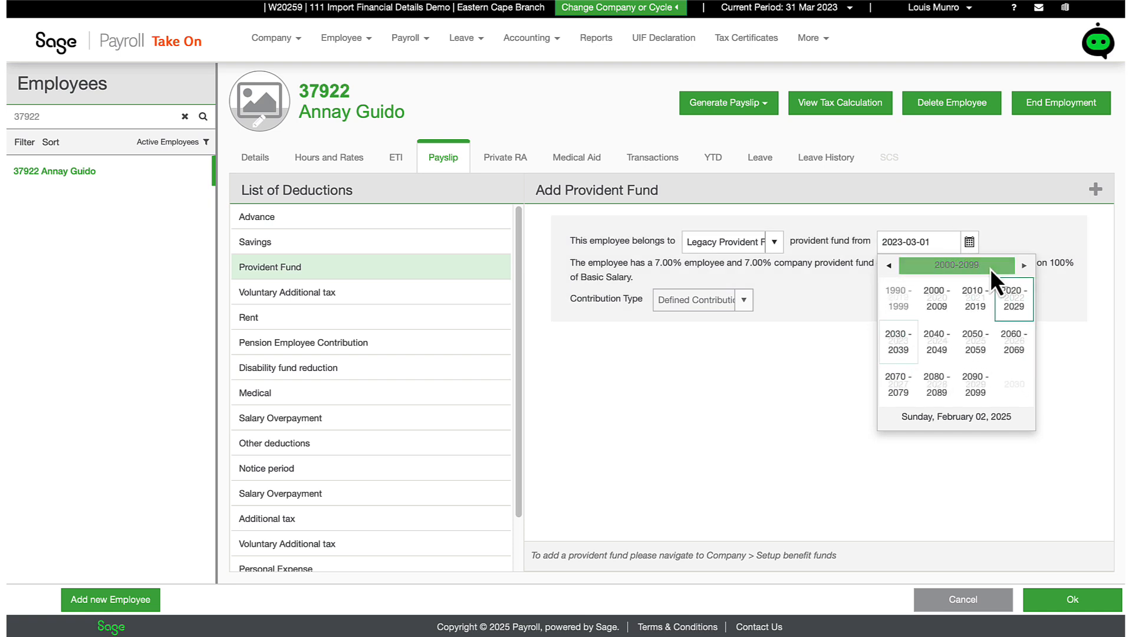
{"action": "left_click", "coordinate": [981, 300]}
{"action": "left_click", "coordinate": [973, 394]}
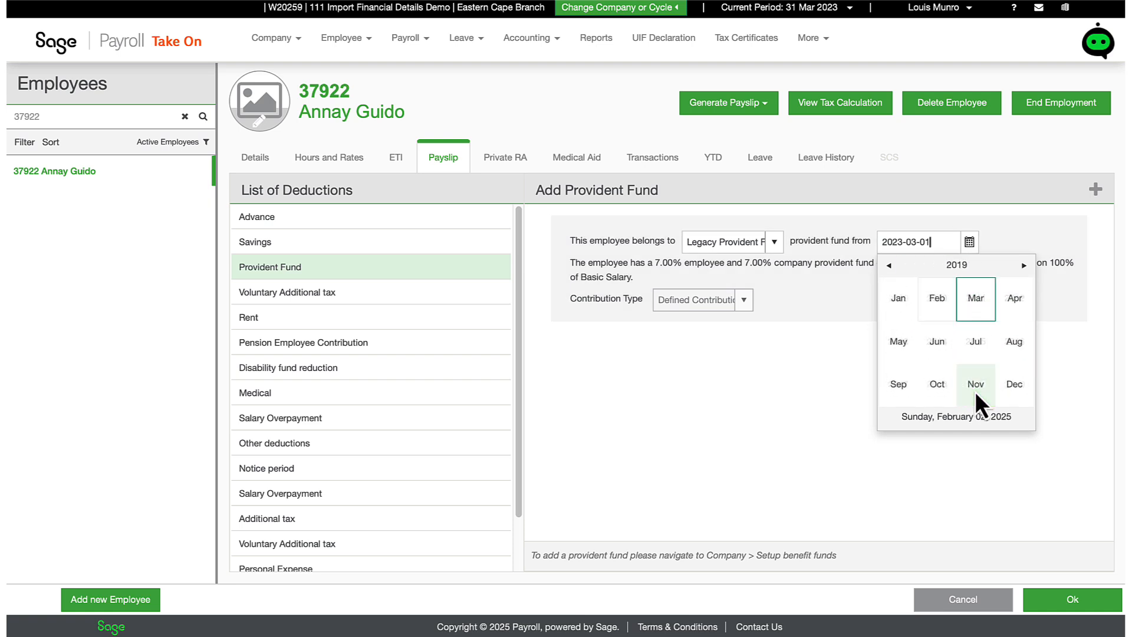
{"action": "left_click", "coordinate": [1016, 389]}
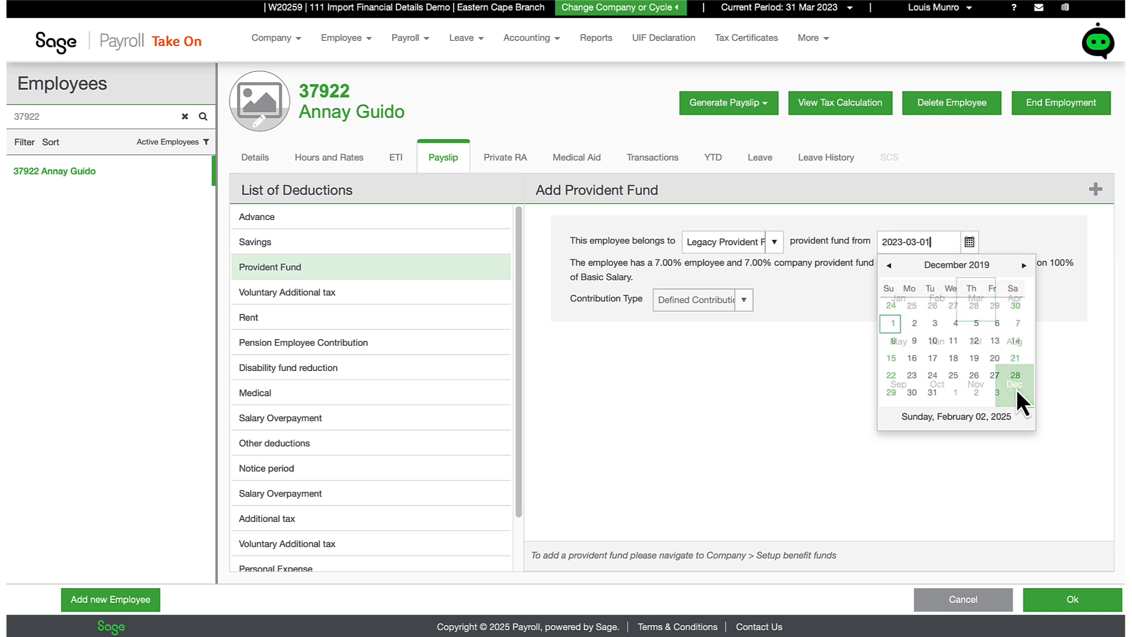
{"action": "left_click", "coordinate": [896, 326]}
{"action": "left_click", "coordinate": [1094, 604]}
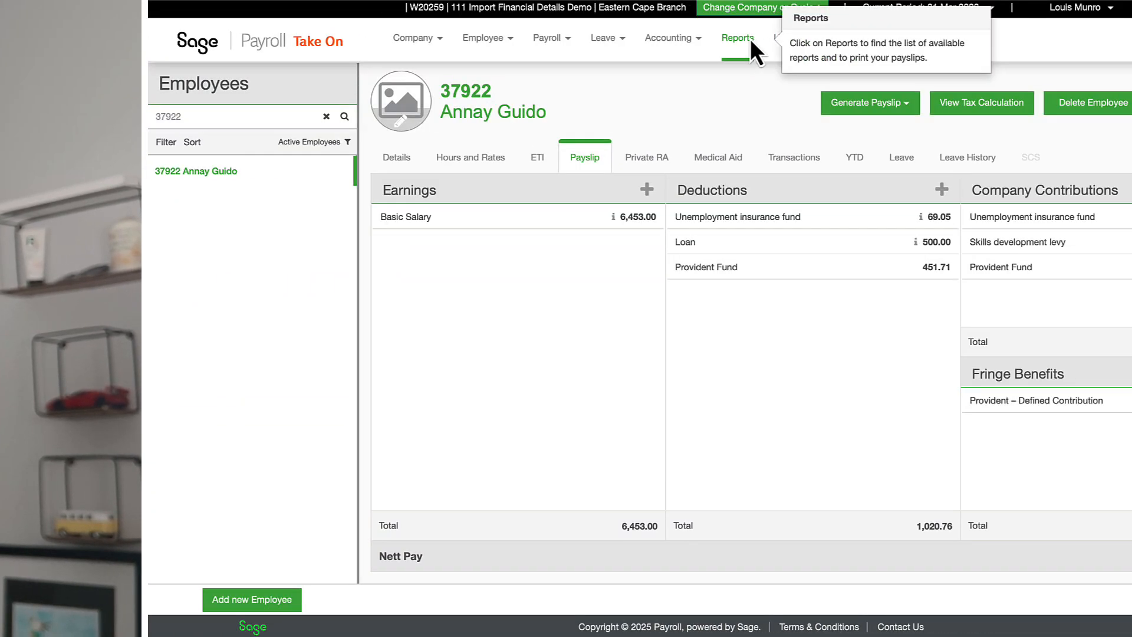
- Preview the Payroll Totals report for the 31 March 2023 pay period and examine its totals
{"action": "left_click", "coordinate": [750, 39]}
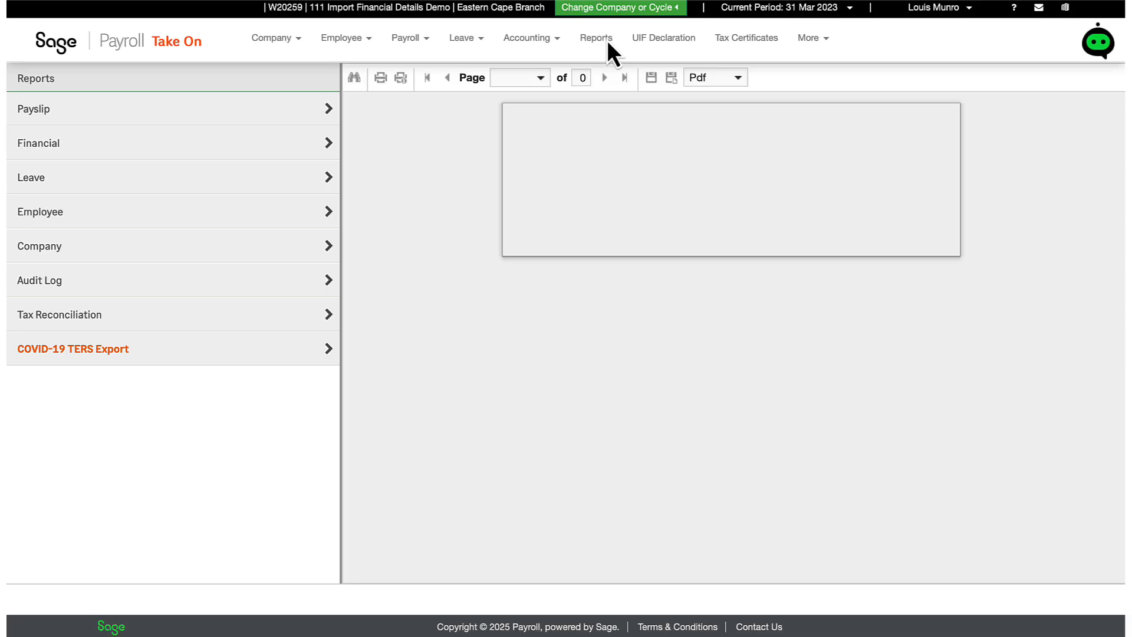
{"action": "left_click", "coordinate": [181, 141]}
{"action": "left_click", "coordinate": [129, 213]}
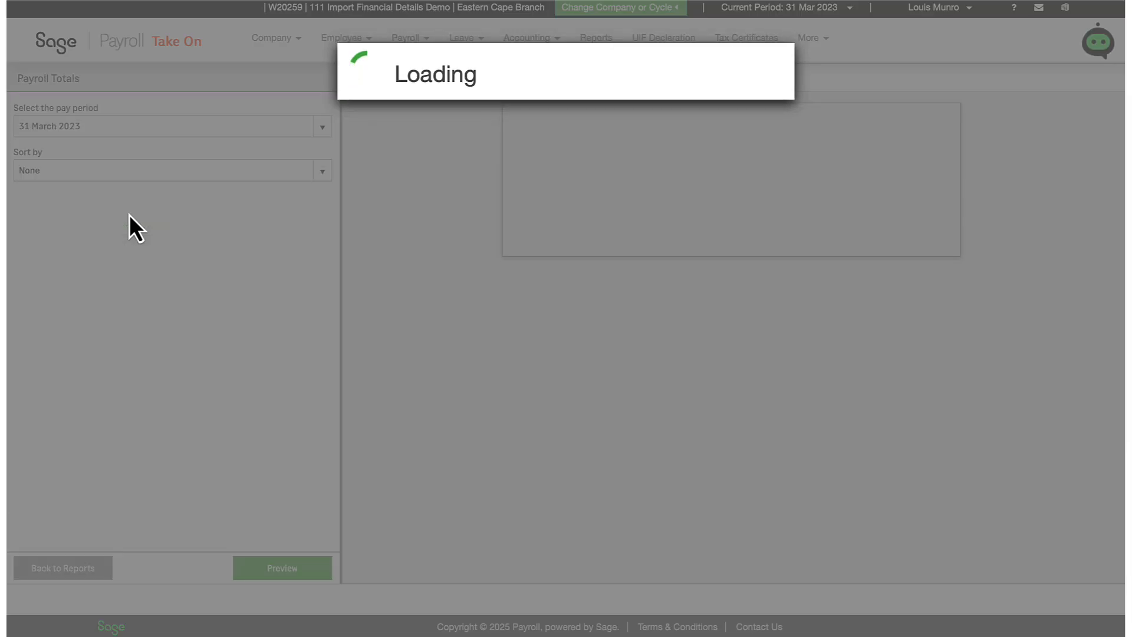
{"action": "left_click", "coordinate": [263, 559]}
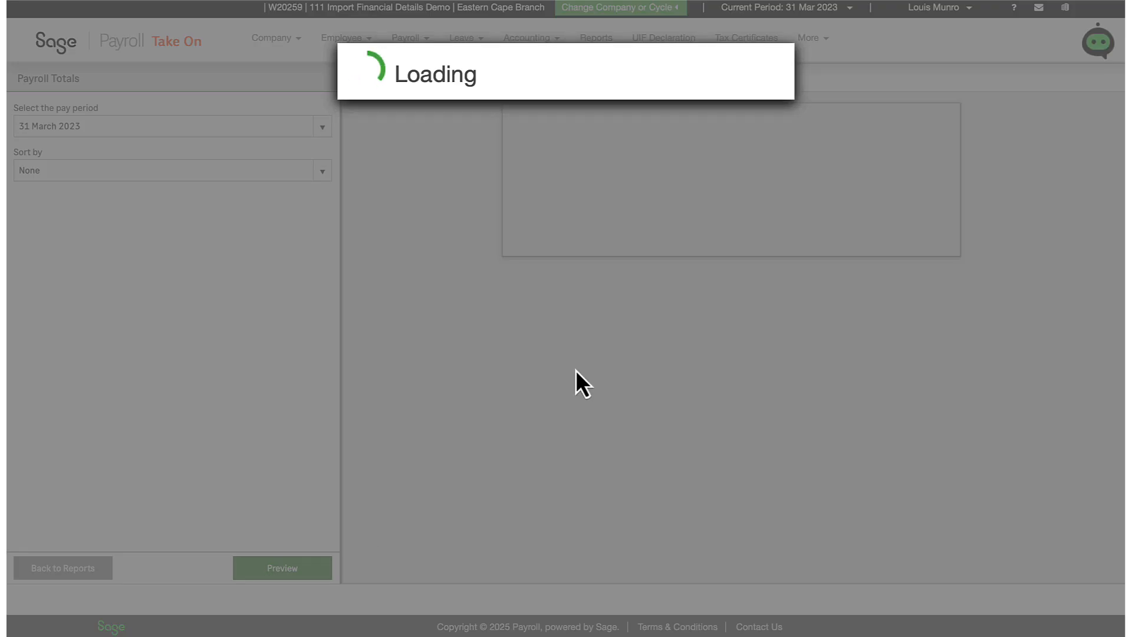
{"action": "scroll", "coordinate": [636, 182], "scroll_direction": "down", "scroll_amount": 2}
{"action": "scroll", "coordinate": [636, 182], "scroll_direction": "down", "scroll_amount": 2}
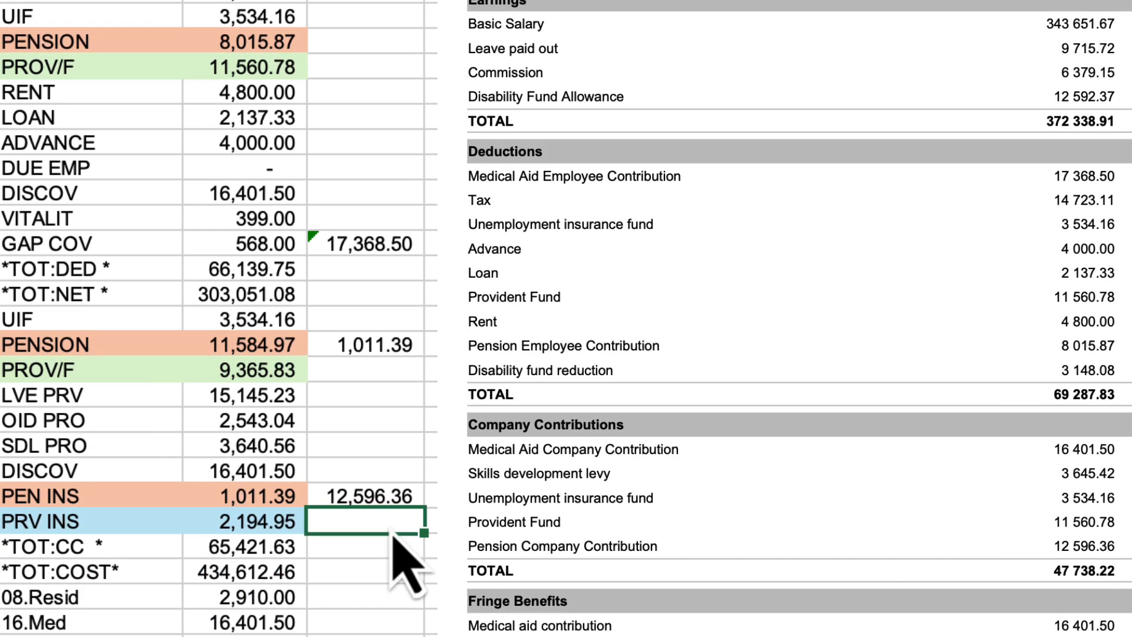
- In the reconciliation spreadsheet, add the company PROV/F and PRV INS amounts with a formula beside the PRV INS row
{"action": "type", "text": "="}
{"action": "left_click", "coordinate": [254, 370]}
{"action": "type", "text": "+"}
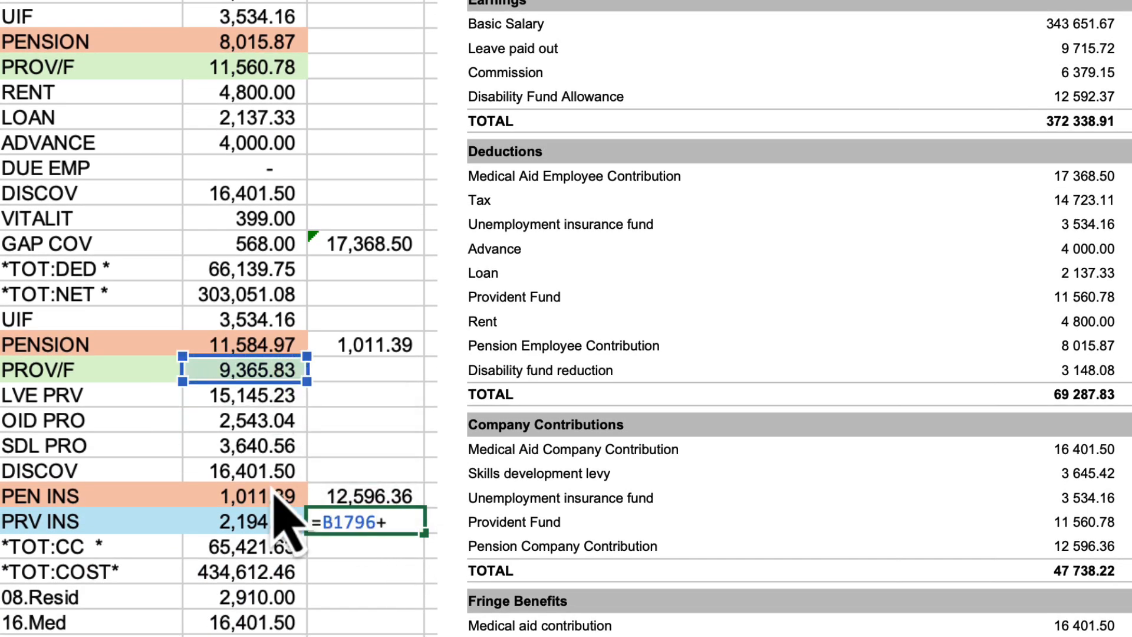
{"action": "left_click", "coordinate": [274, 522]}
{"action": "key", "text": "Return"}
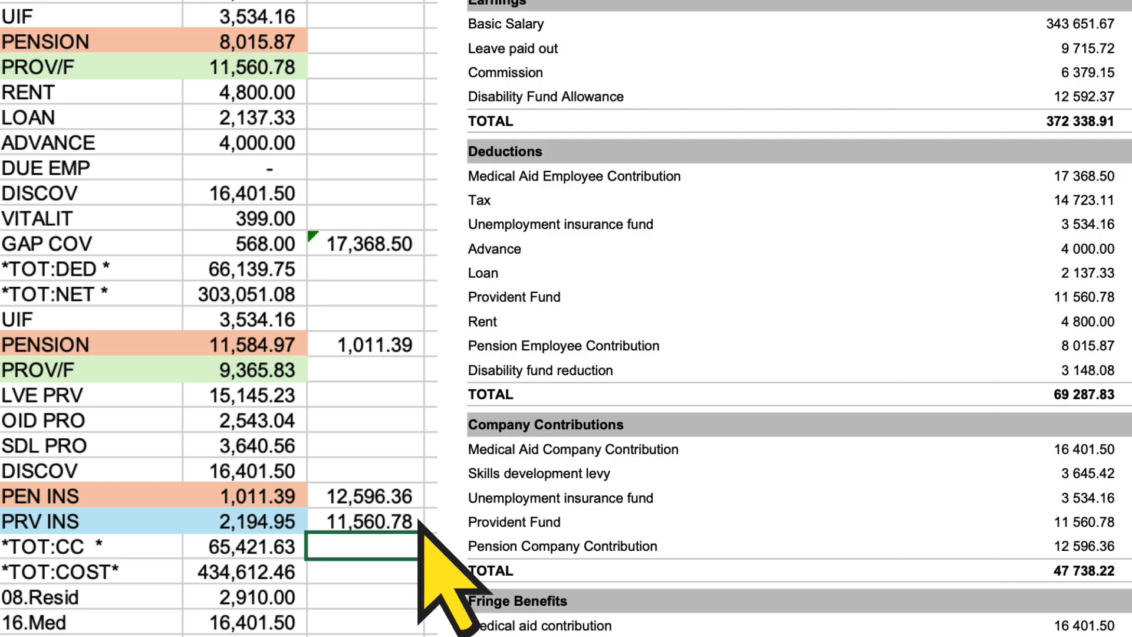
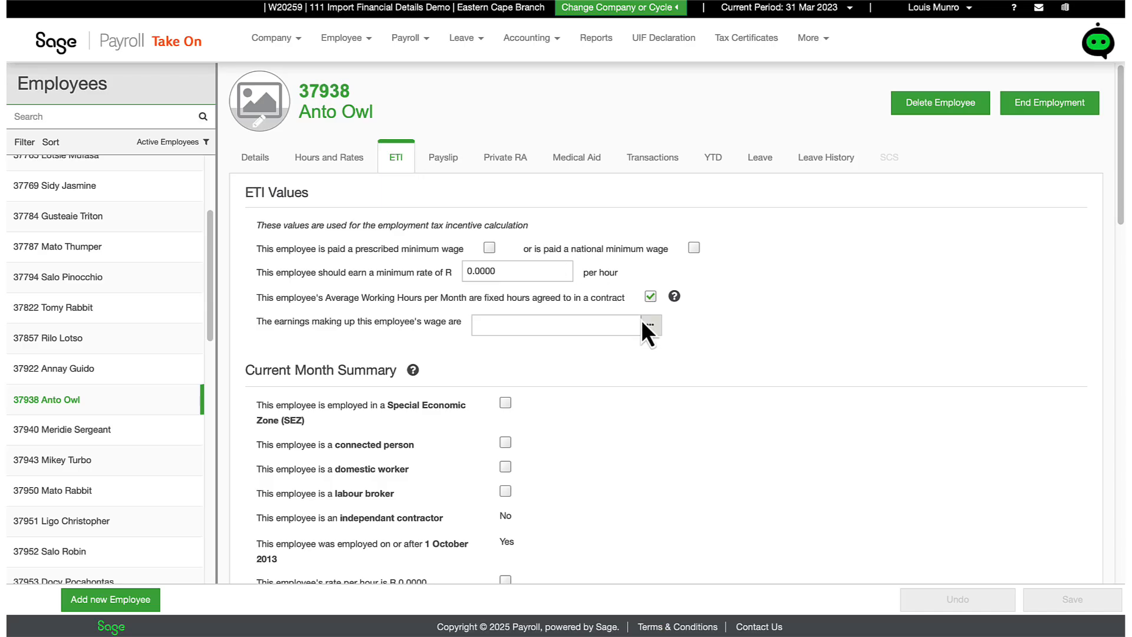
- Tick the open employee's ETI qualifying months from September 2021 into early 2023, following the legacy ETI summary, and save
{"action": "scroll", "coordinate": [642, 320], "scroll_direction": "down", "scroll_amount": 7}
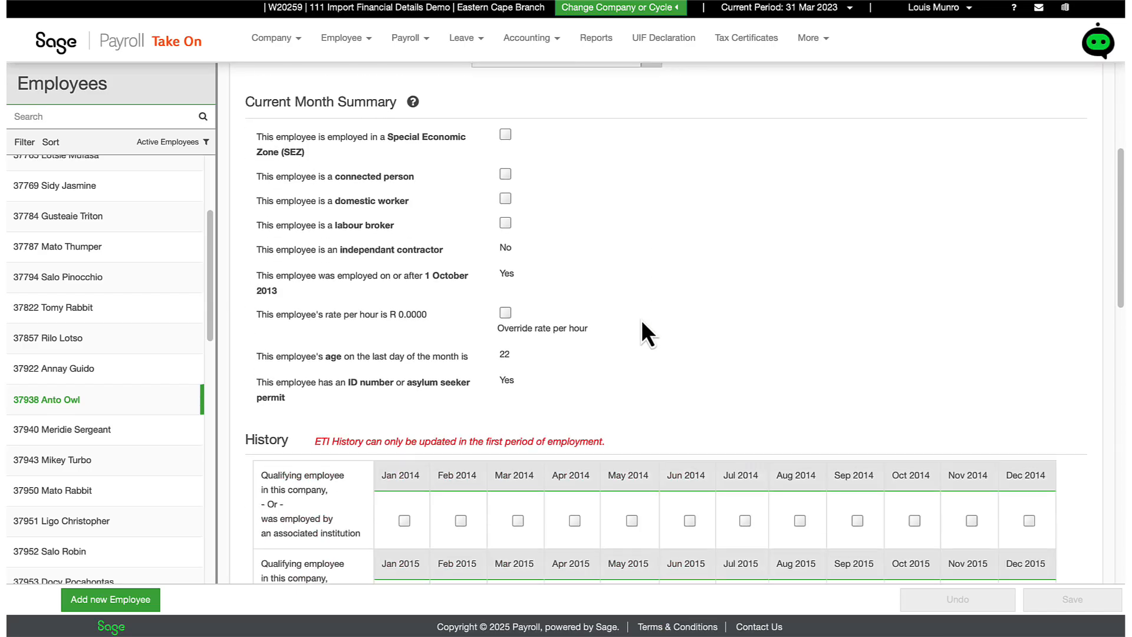
{"action": "scroll", "coordinate": [641, 319], "scroll_direction": "down", "scroll_amount": 3}
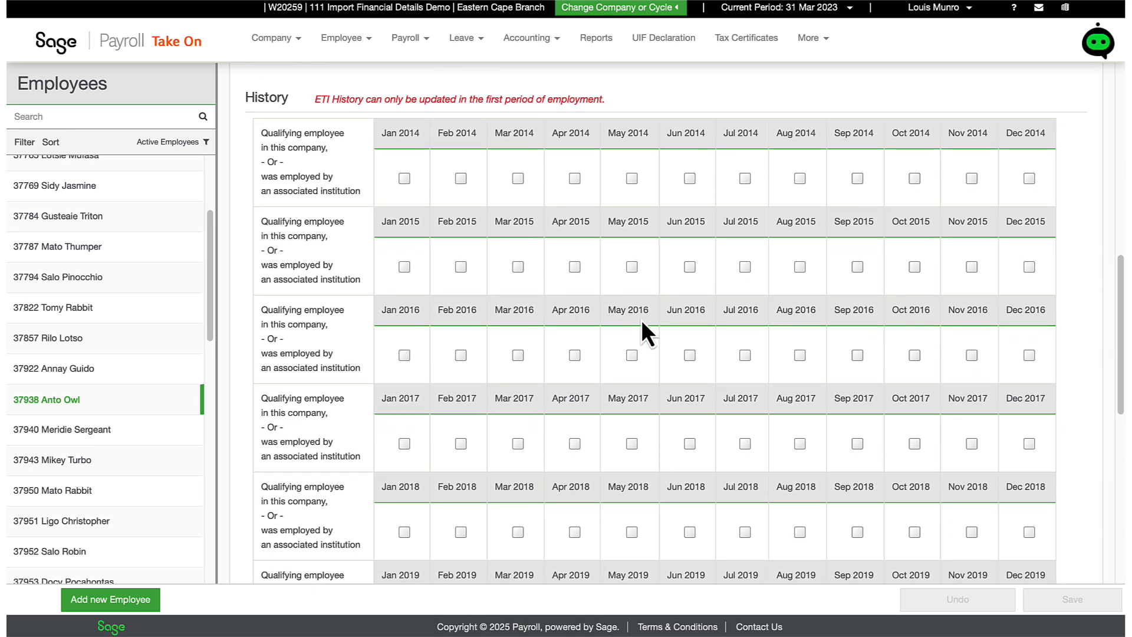
{"action": "scroll", "coordinate": [641, 320], "scroll_direction": "down", "scroll_amount": 1}
{"action": "scroll", "coordinate": [641, 320], "scroll_direction": "down", "scroll_amount": 1}
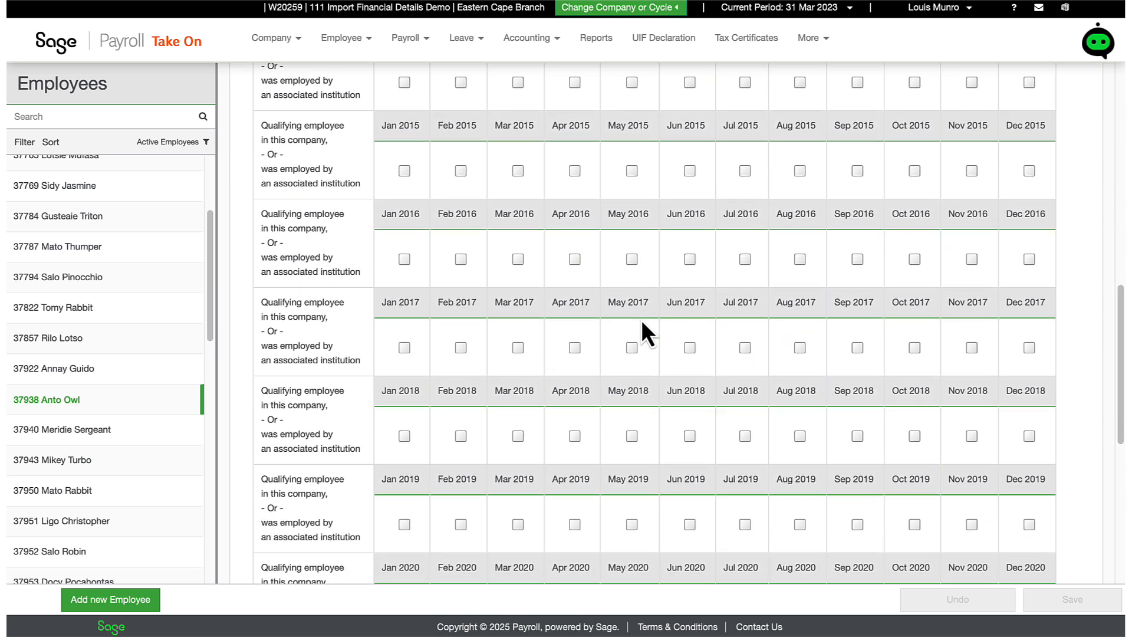
{"action": "scroll", "coordinate": [642, 320], "scroll_direction": "down", "scroll_amount": 5}
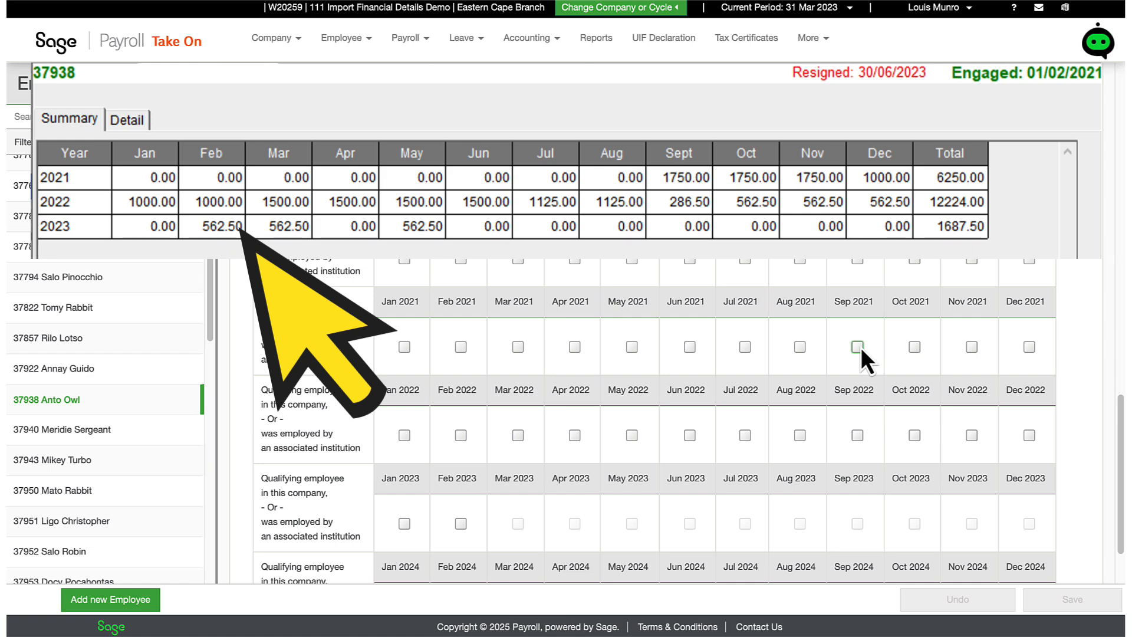
{"action": "left_click", "coordinate": [858, 348]}
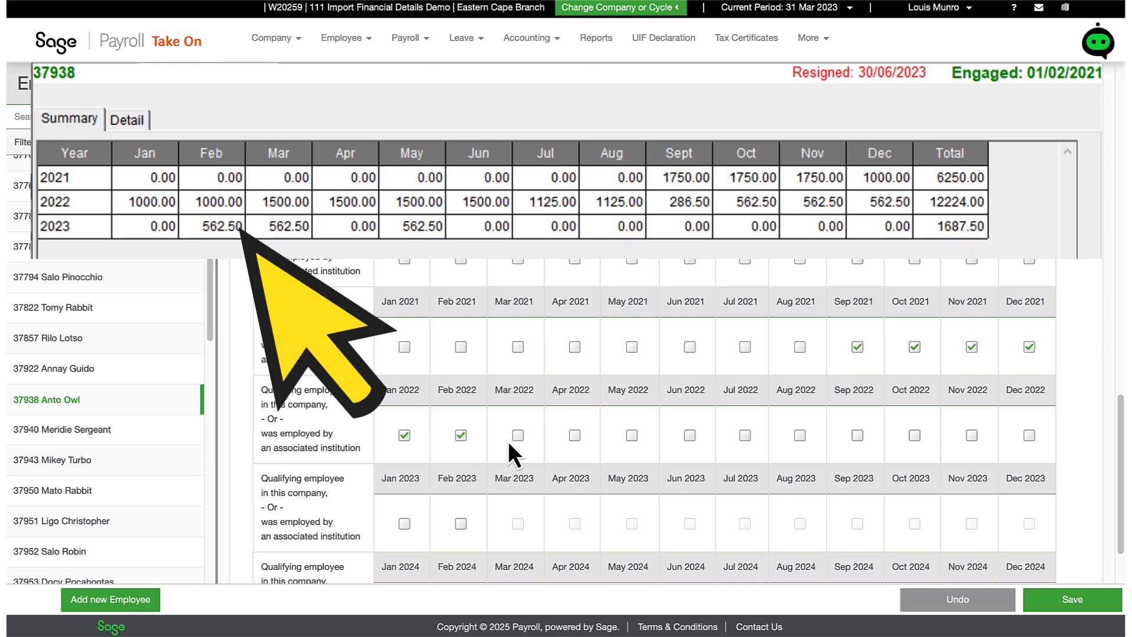
{"action": "left_click", "coordinate": [632, 435]}
{"action": "left_click", "coordinate": [689, 435]}
{"action": "left_click", "coordinate": [745, 435]}
{"action": "left_click", "coordinate": [1029, 435]}
{"action": "left_click", "coordinate": [404, 523]}
{"action": "left_click", "coordinate": [1060, 601]}
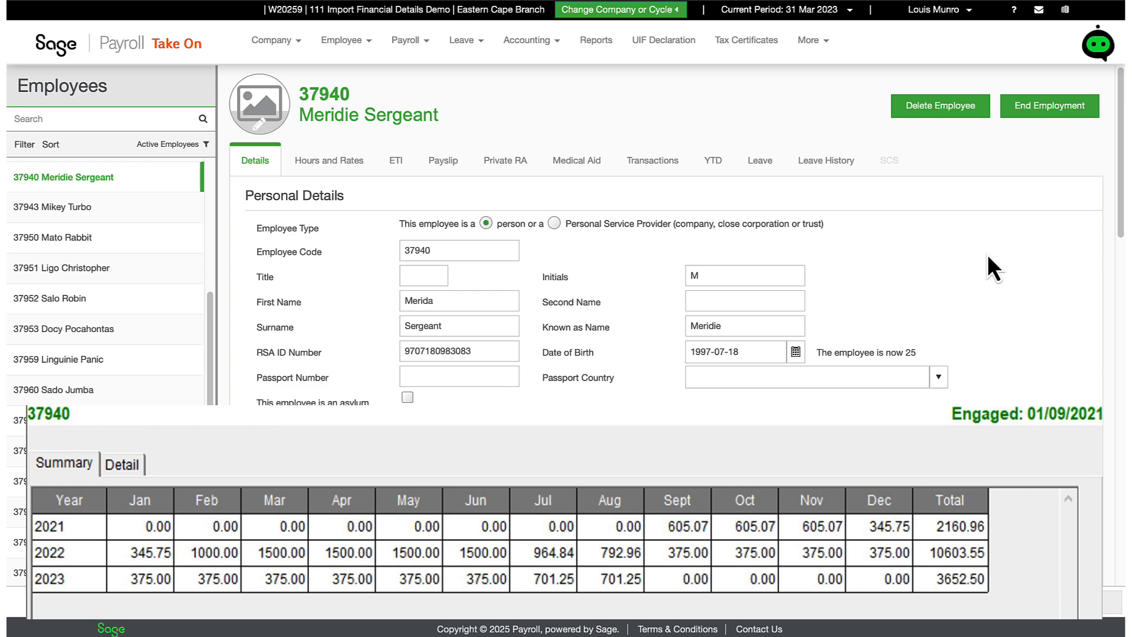
- Open the ETI history of the employee engaged on 1 September 2021 and mark September to December 2021 as qualifying
{"action": "left_click", "coordinate": [399, 167]}
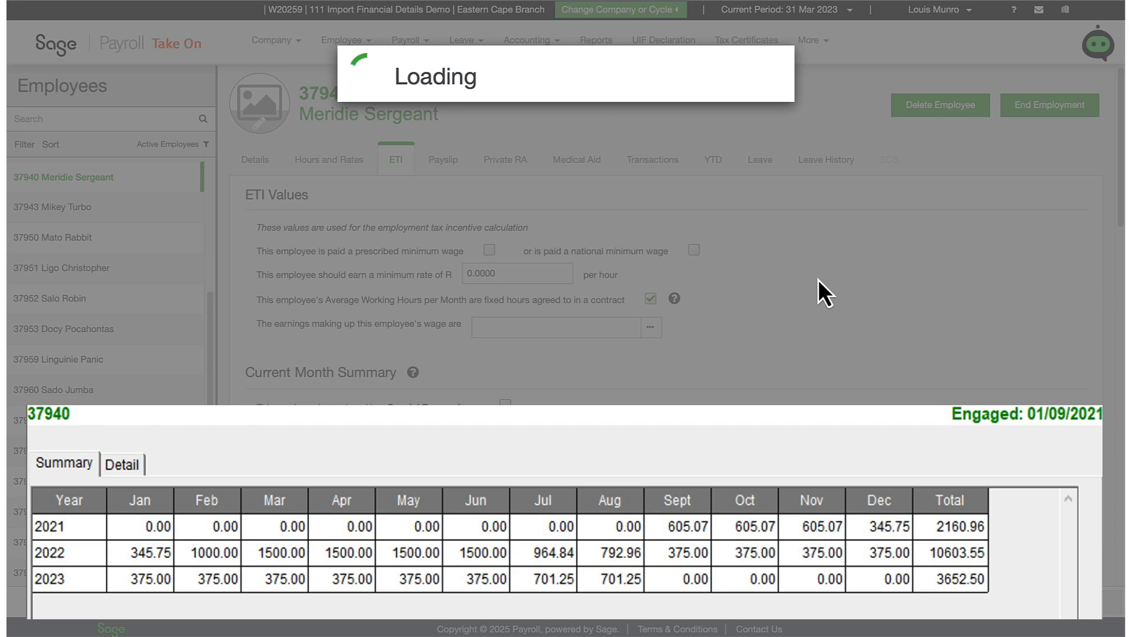
{"action": "scroll", "coordinate": [808, 306], "scroll_direction": "down", "scroll_amount": 3}
{"action": "scroll", "coordinate": [802, 336], "scroll_direction": "down", "scroll_amount": 15}
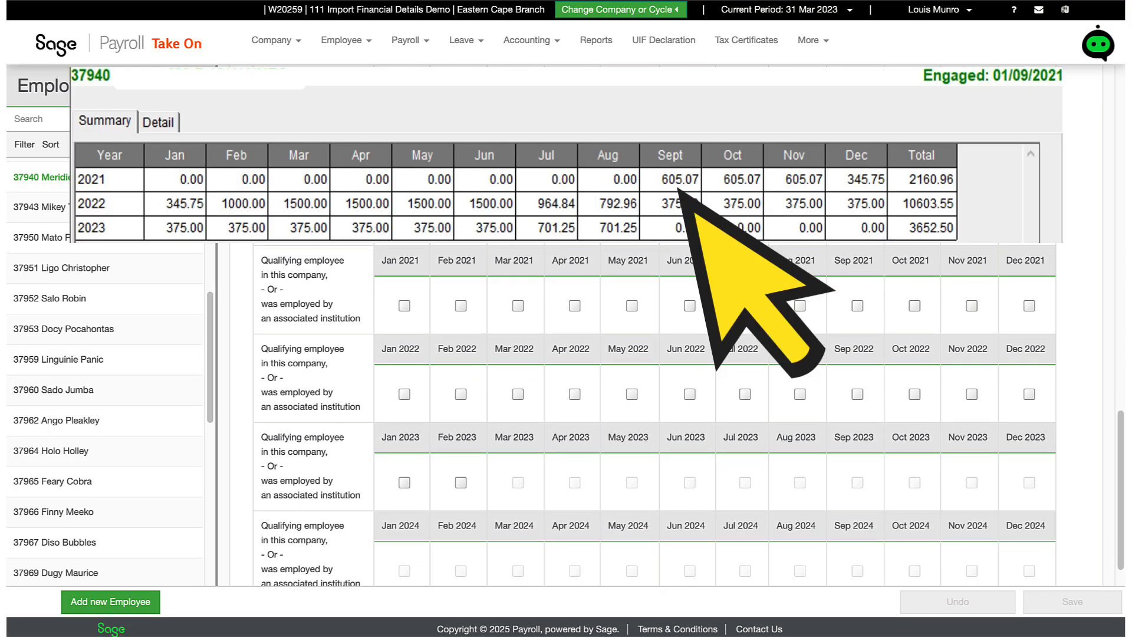
{"action": "left_click", "coordinate": [857, 305]}
{"action": "left_click", "coordinate": [914, 306]}
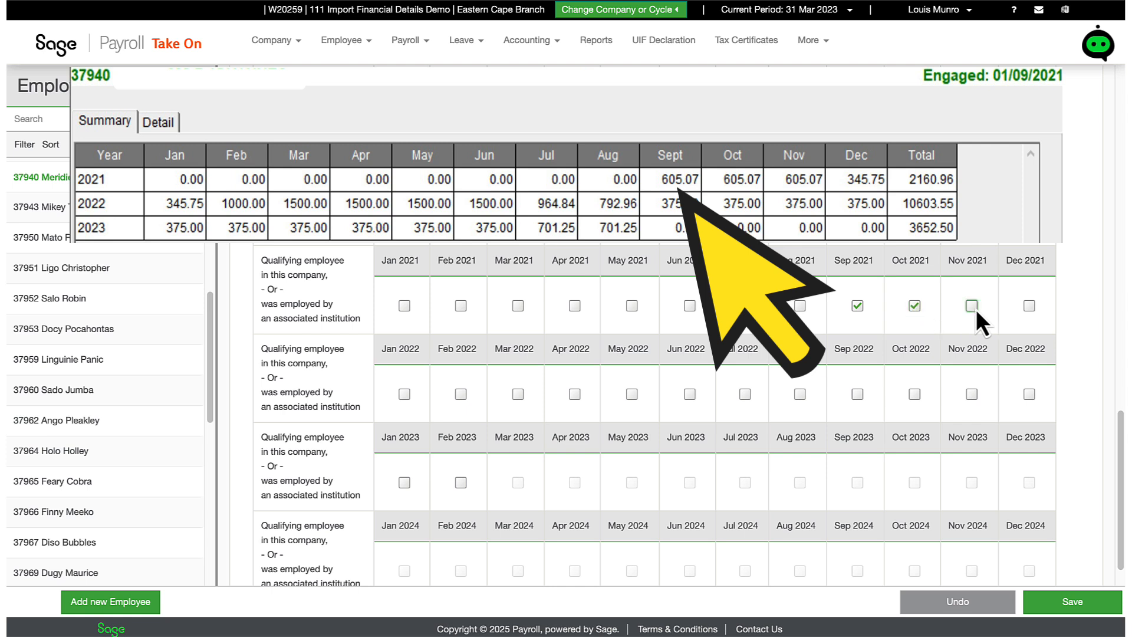
{"action": "left_click", "coordinate": [972, 305]}
{"action": "left_click", "coordinate": [1029, 306]}
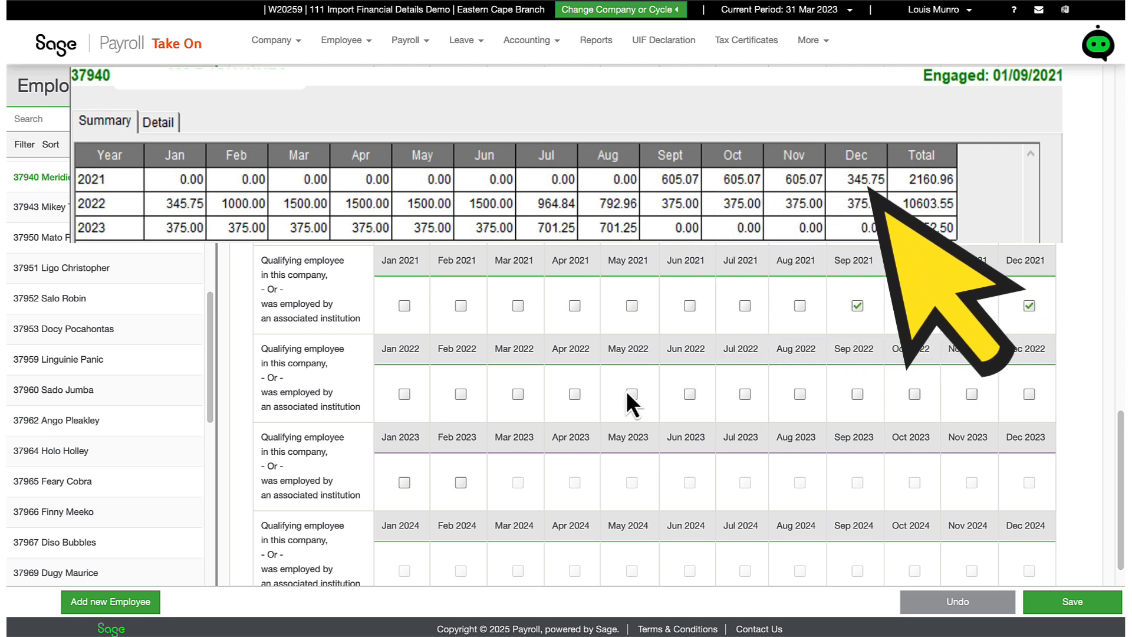
- Mark every month from January 2022 to February 2023 as qualifying in this employee's ETI history and save
{"action": "left_click", "coordinate": [405, 394]}
{"action": "left_click", "coordinate": [461, 393]}
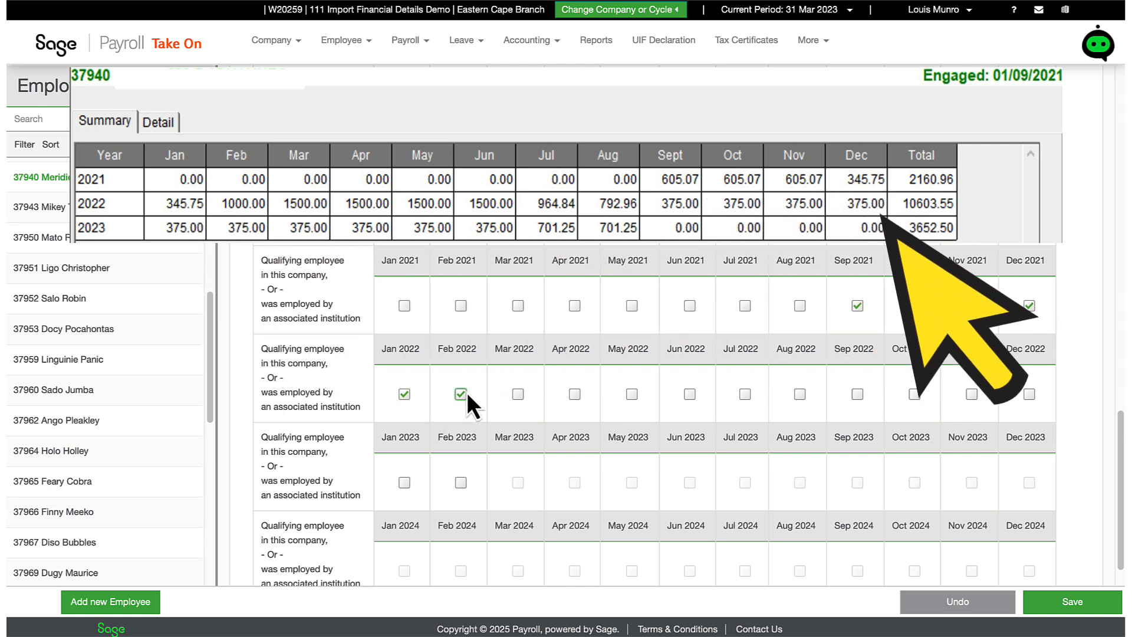
{"action": "left_click", "coordinate": [518, 394]}
{"action": "left_click", "coordinate": [574, 394]}
{"action": "left_click", "coordinate": [632, 394]}
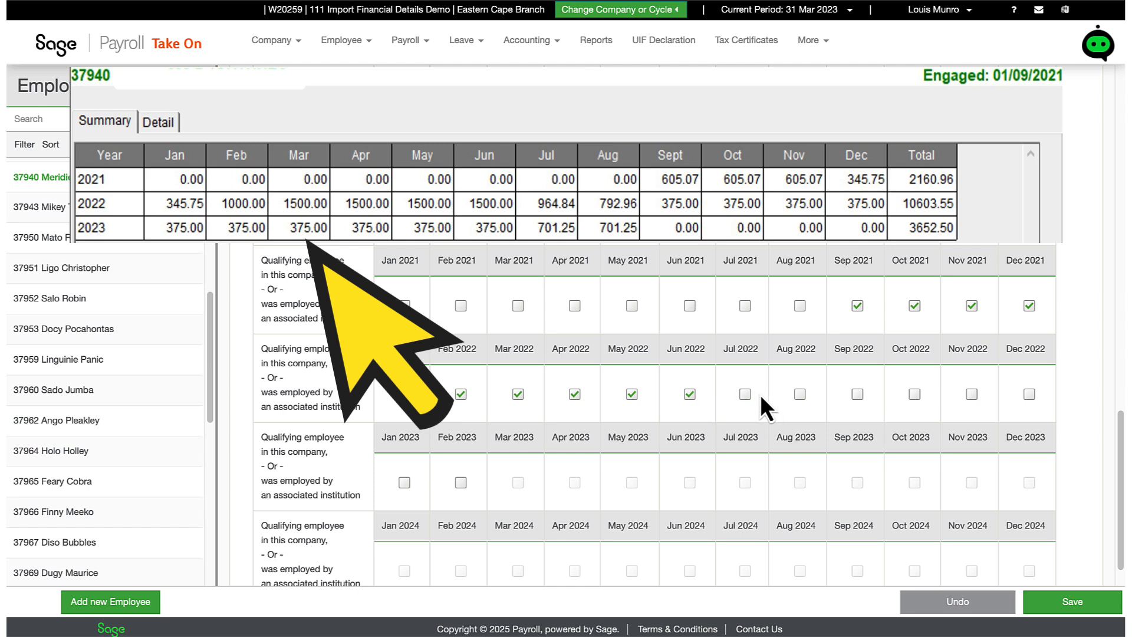
{"action": "left_click", "coordinate": [799, 394]}
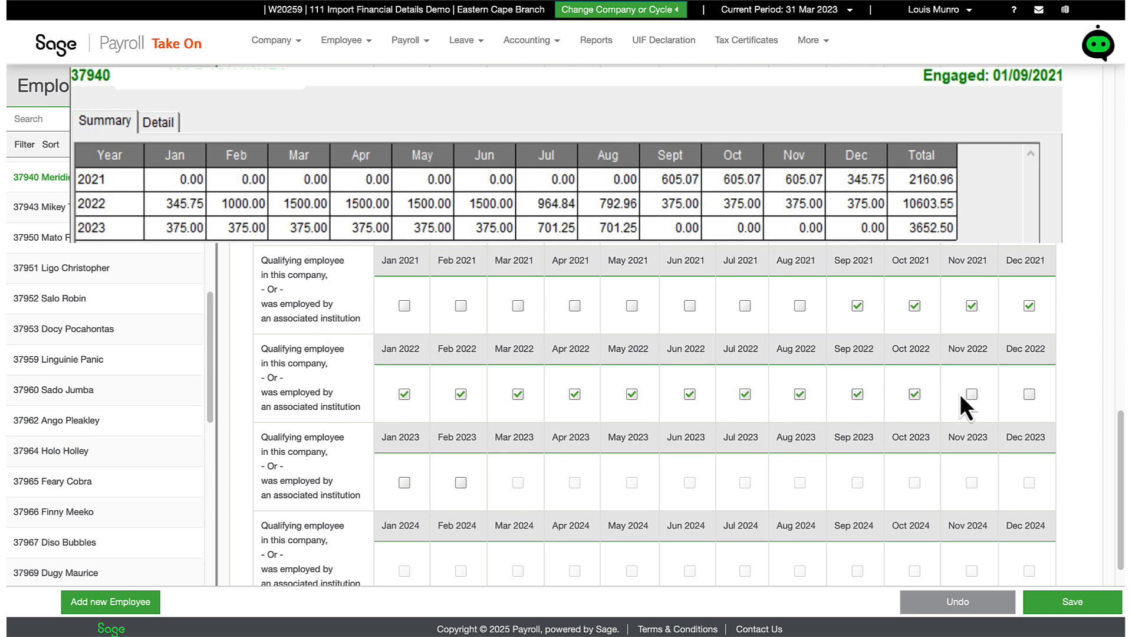
{"action": "left_click", "coordinate": [404, 482]}
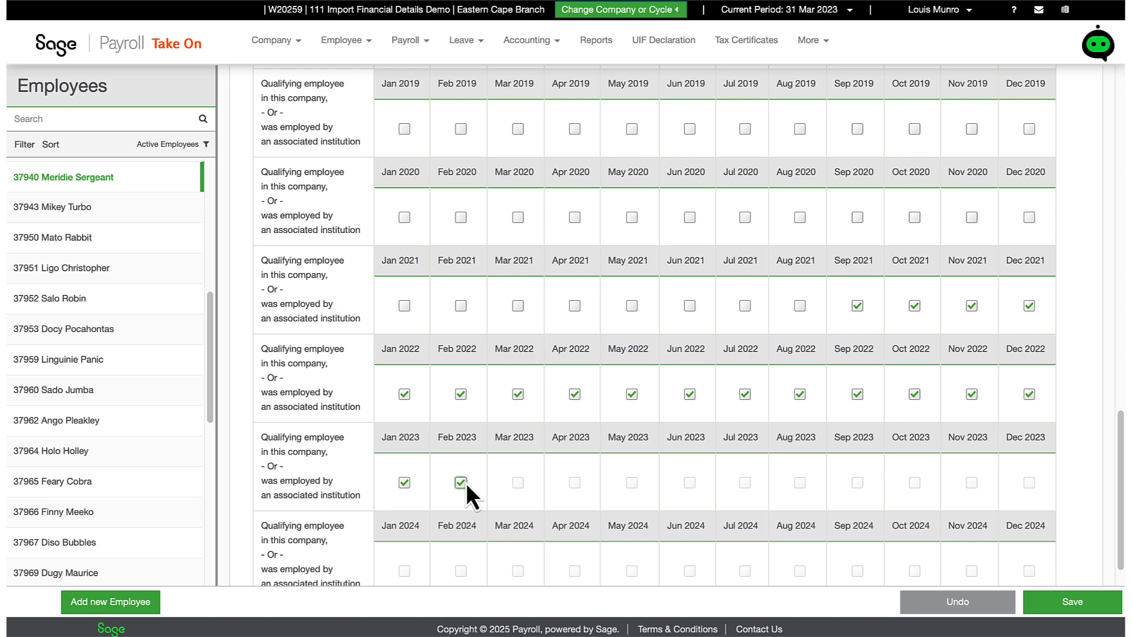
{"action": "left_click", "coordinate": [1049, 603]}
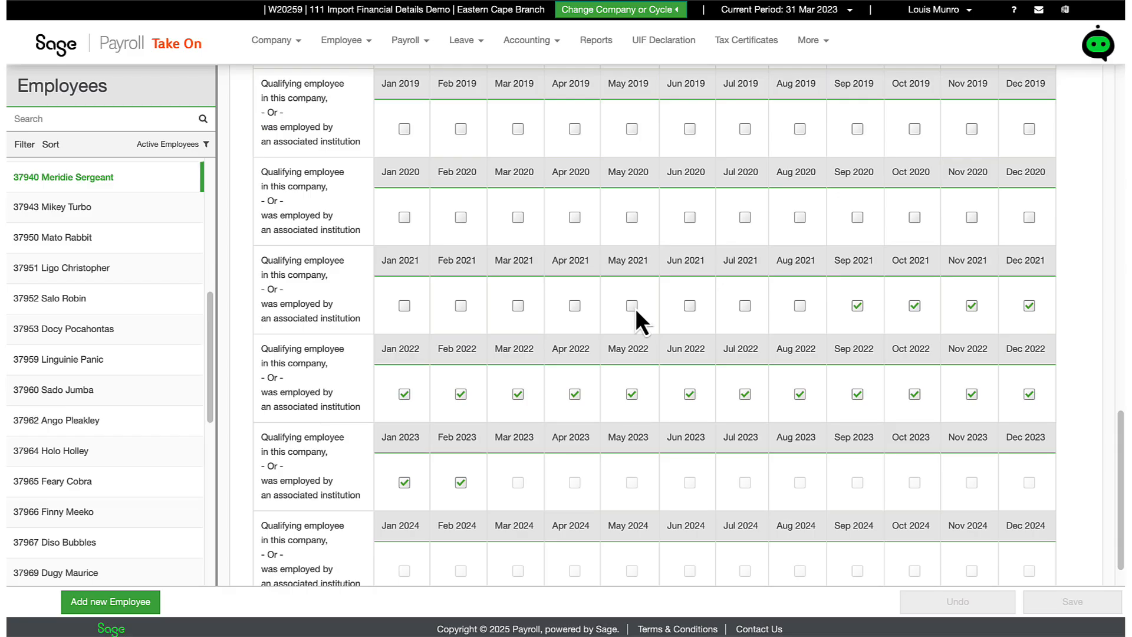
- Select the employee three places further down the list, tick the ETI qualifying months from November 2021 onward, and save
{"action": "left_click", "coordinate": [115, 271]}
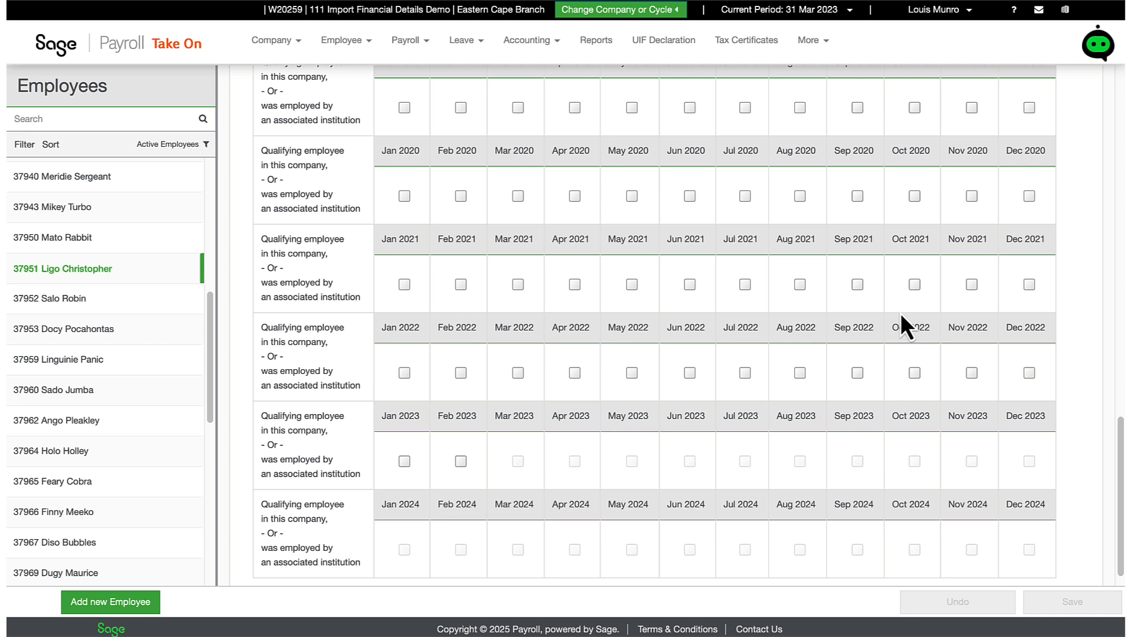
{"action": "left_click", "coordinate": [972, 284]}
{"action": "left_click", "coordinate": [1029, 284]}
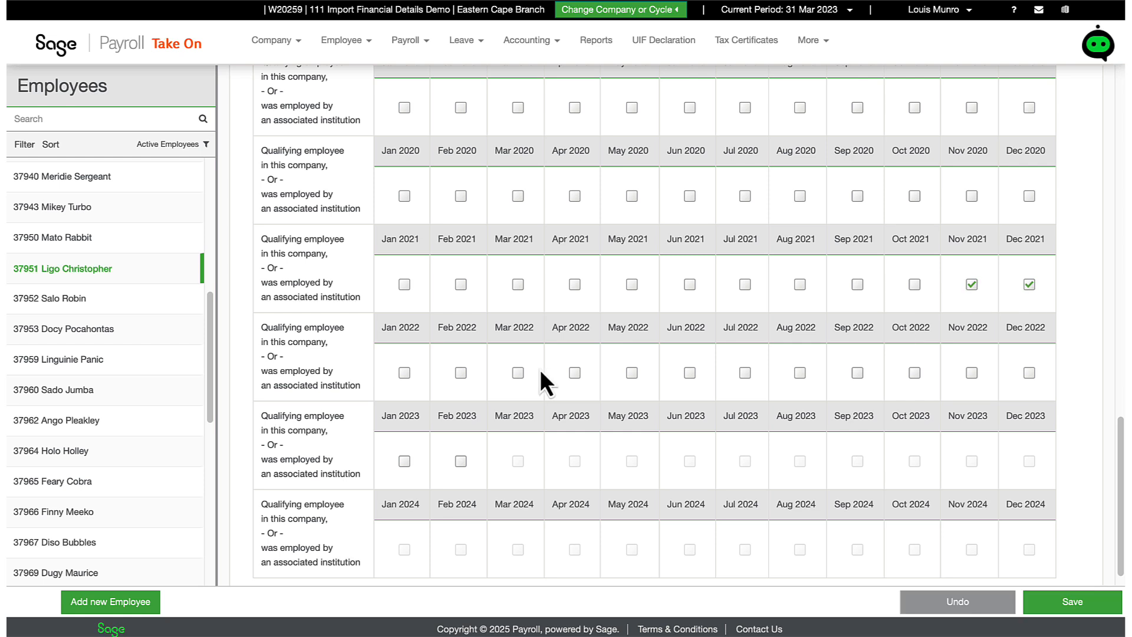
{"action": "left_click", "coordinate": [405, 372]}
{"action": "left_click", "coordinate": [461, 372]}
{"action": "left_click", "coordinate": [518, 373]}
{"action": "key", "text": "ctrl+s"}
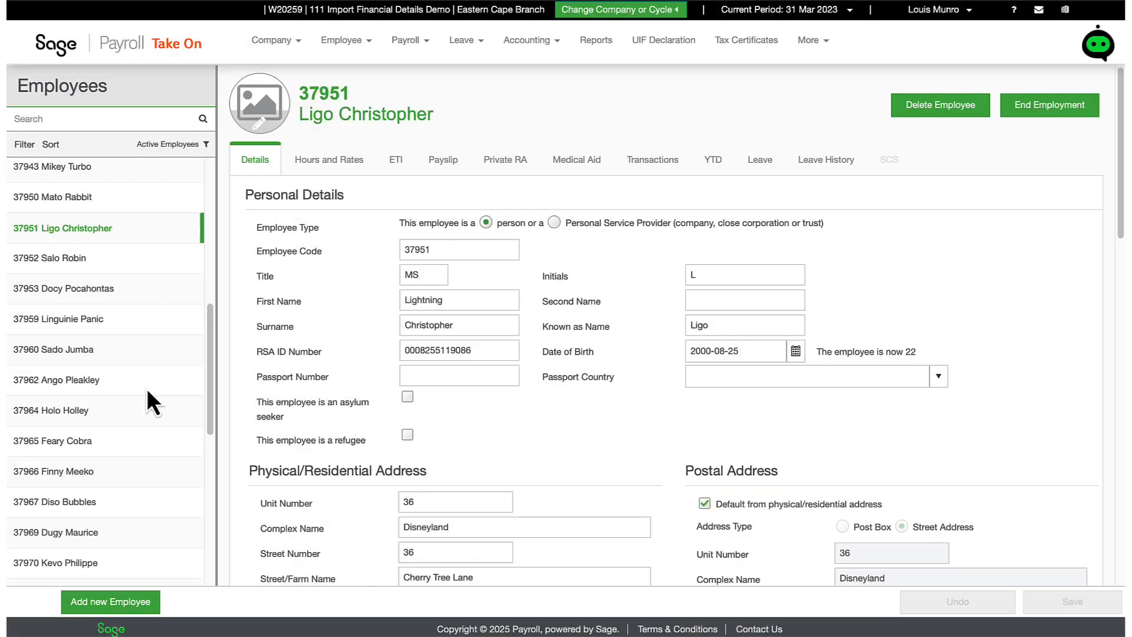
- Select the employee ten places further down, tick September 2022 to February 2023 in the ETI history, and save
{"action": "left_click", "coordinate": [57, 496]}
{"action": "scroll", "coordinate": [961, 235], "scroll_direction": "down", "scroll_amount": 6}
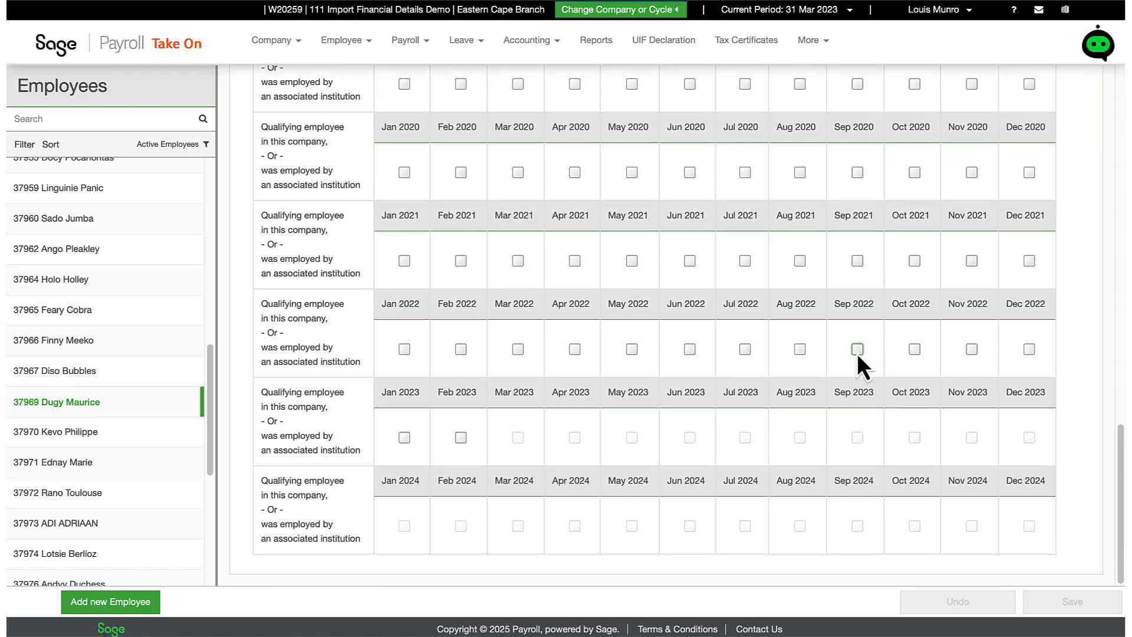
{"action": "left_click", "coordinate": [857, 349]}
{"action": "left_click", "coordinate": [915, 349]}
{"action": "left_click", "coordinate": [971, 349]}
{"action": "left_click", "coordinate": [1029, 349]}
{"action": "left_click", "coordinate": [404, 437]}
{"action": "left_click", "coordinate": [461, 437]}
{"action": "left_click", "coordinate": [1061, 603]}
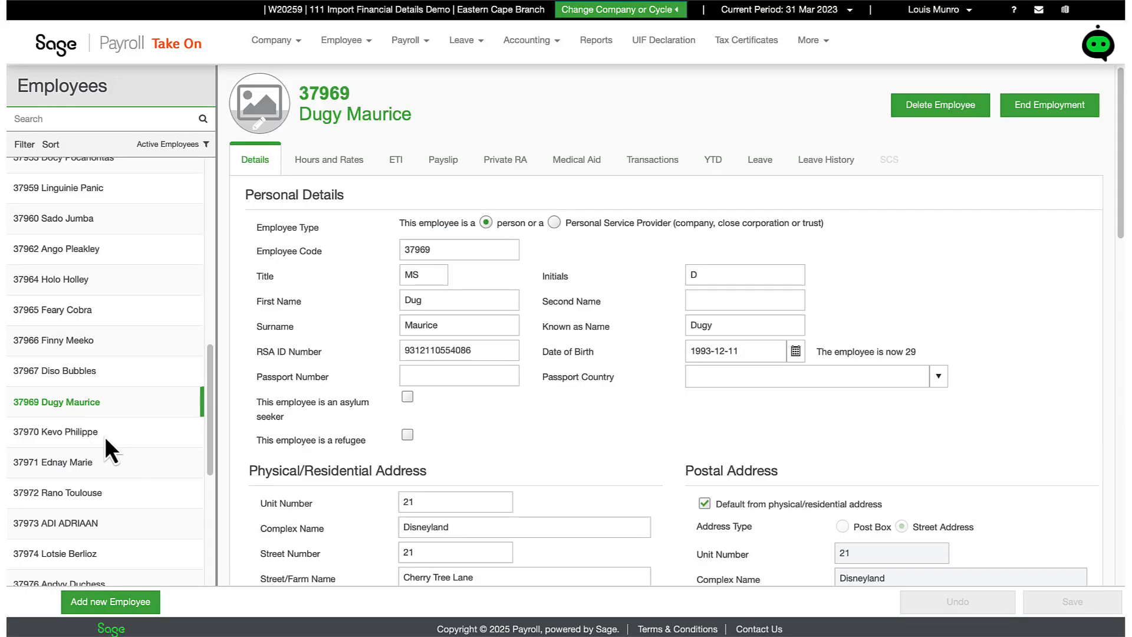
- Select the next employee in the list, tick October 2022 to February 2023 in the ETI history, and save
{"action": "left_click", "coordinate": [105, 436]}
{"action": "left_click", "coordinate": [395, 169]}
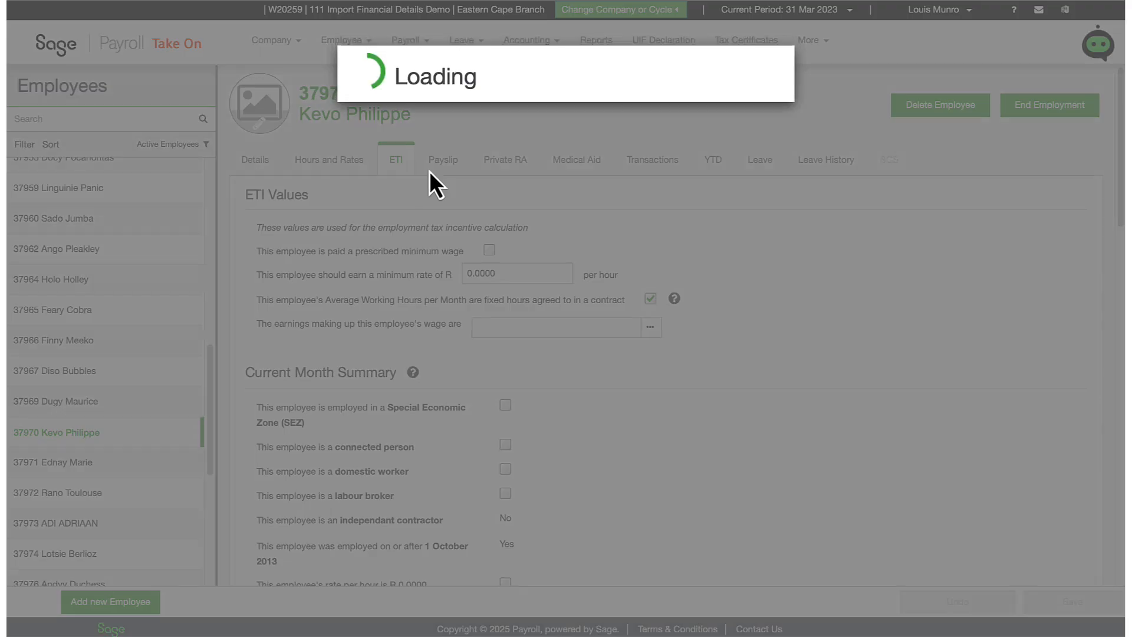
{"action": "scroll", "coordinate": [922, 336], "scroll_direction": "down", "scroll_amount": 15}
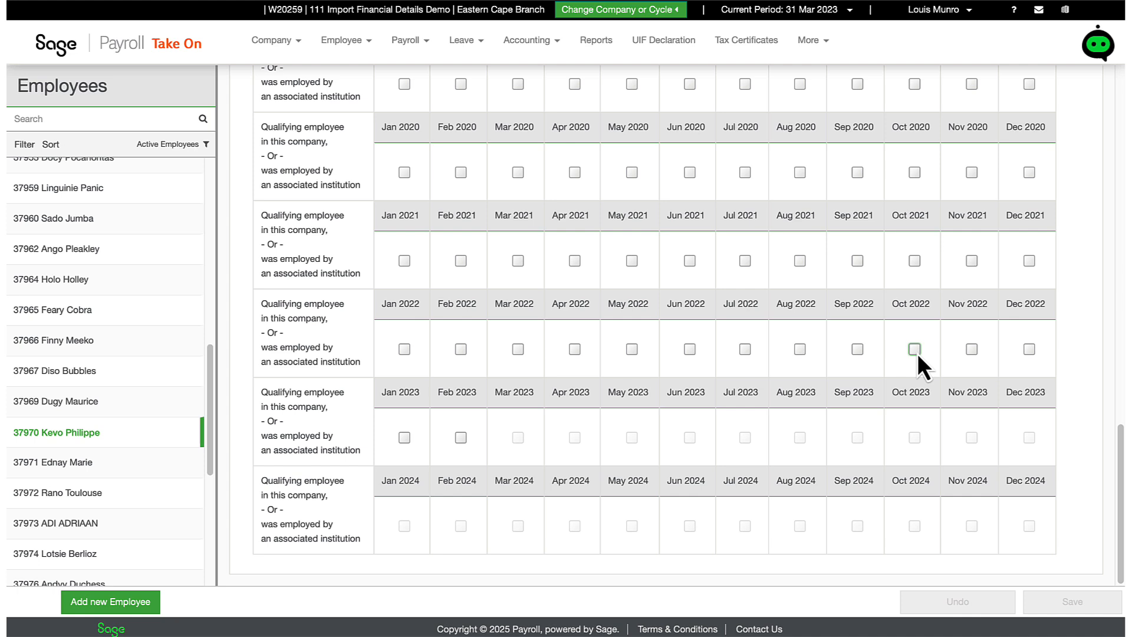
{"action": "left_click", "coordinate": [914, 349]}
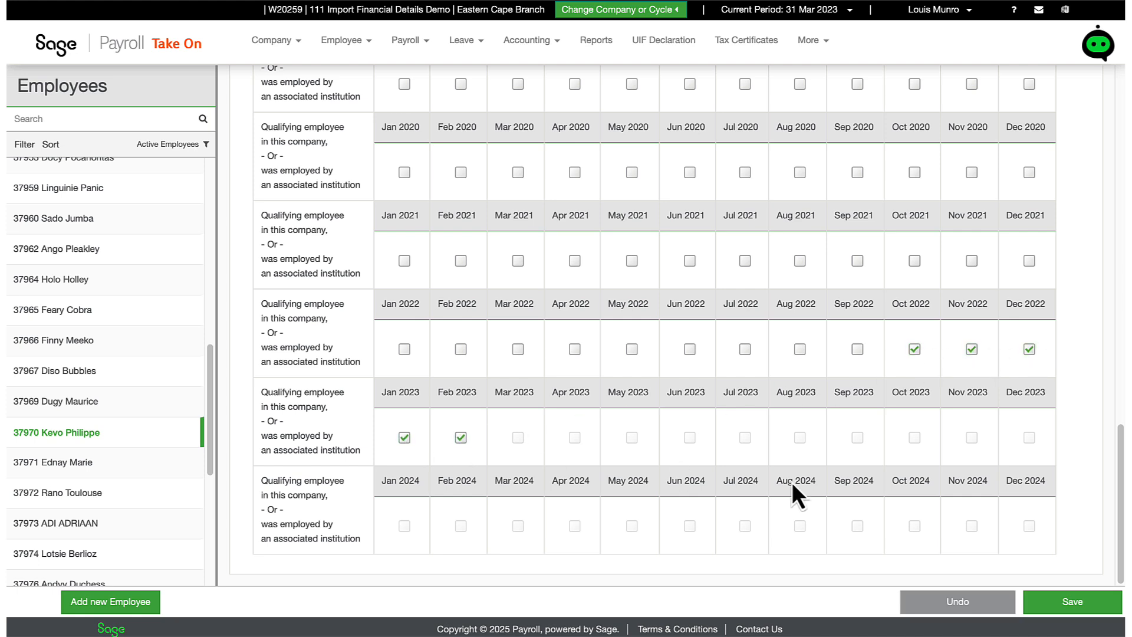
{"action": "left_click", "coordinate": [1037, 602]}
- Select the employee three places further down the list, mark October 2022 to February 2023 as ETI qualifying months, and save
{"action": "left_click", "coordinate": [95, 524]}
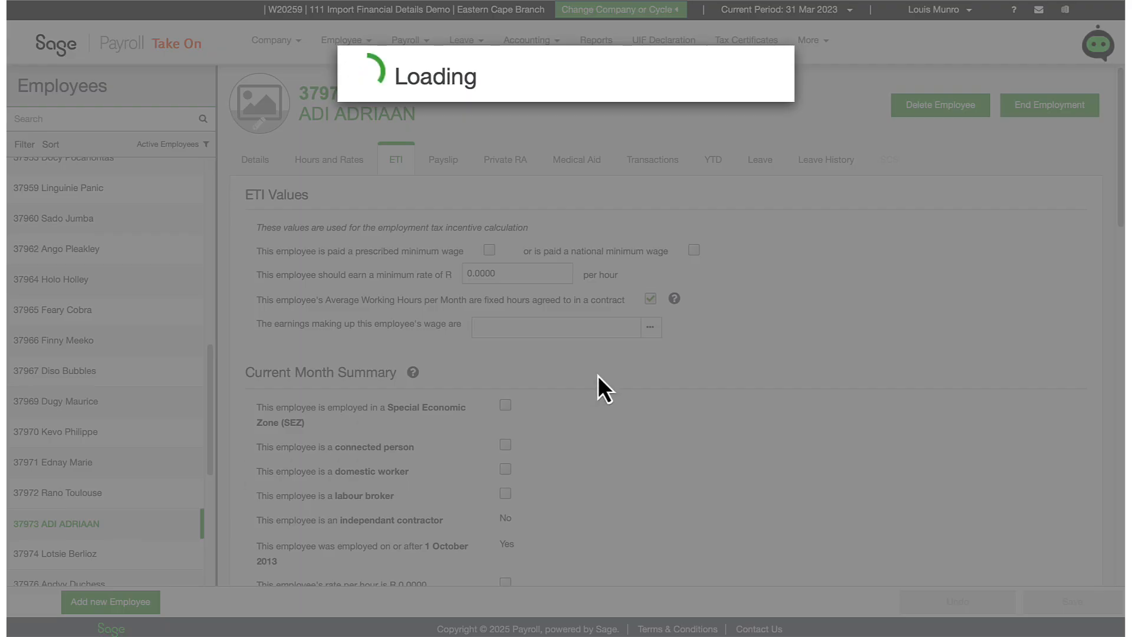
{"action": "scroll", "coordinate": [859, 305], "scroll_direction": "down", "scroll_amount": 15}
{"action": "left_click", "coordinate": [915, 381]}
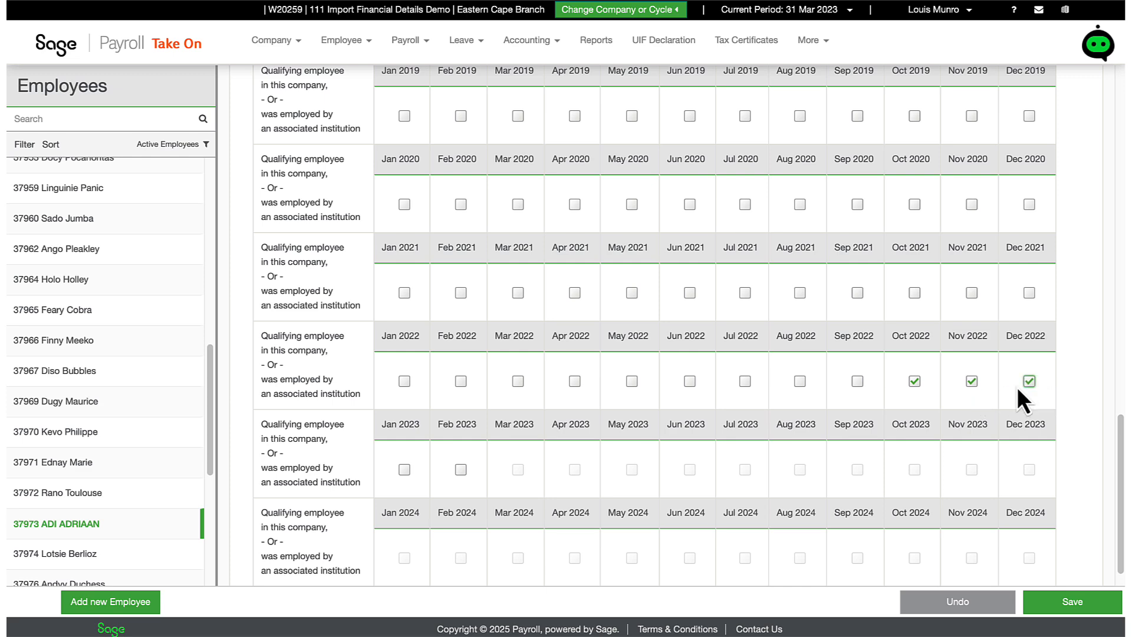
{"action": "left_click", "coordinate": [1039, 607]}
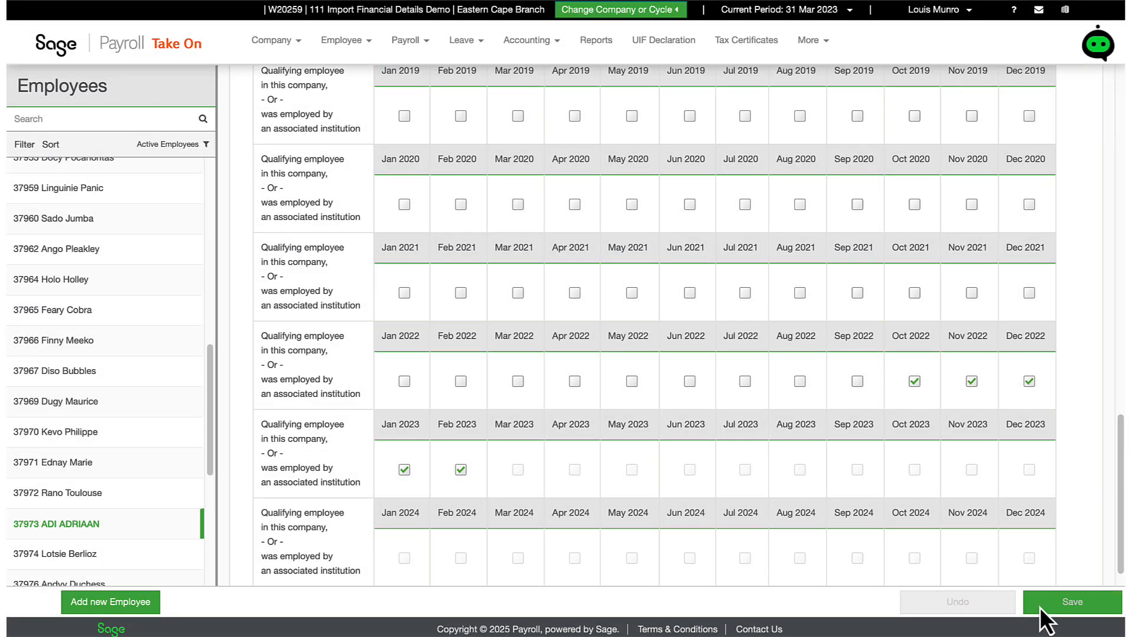
- Select the employee two places further down, tick November 2022 to February 2023 in the ETI history, and save
{"action": "scroll", "coordinate": [154, 346], "scroll_direction": "down", "scroll_amount": 3}
{"action": "left_click", "coordinate": [106, 384]}
{"action": "scroll", "coordinate": [968, 232], "scroll_direction": "down", "scroll_amount": 15}
{"action": "left_click", "coordinate": [972, 350]}
{"action": "left_click", "coordinate": [1029, 349]}
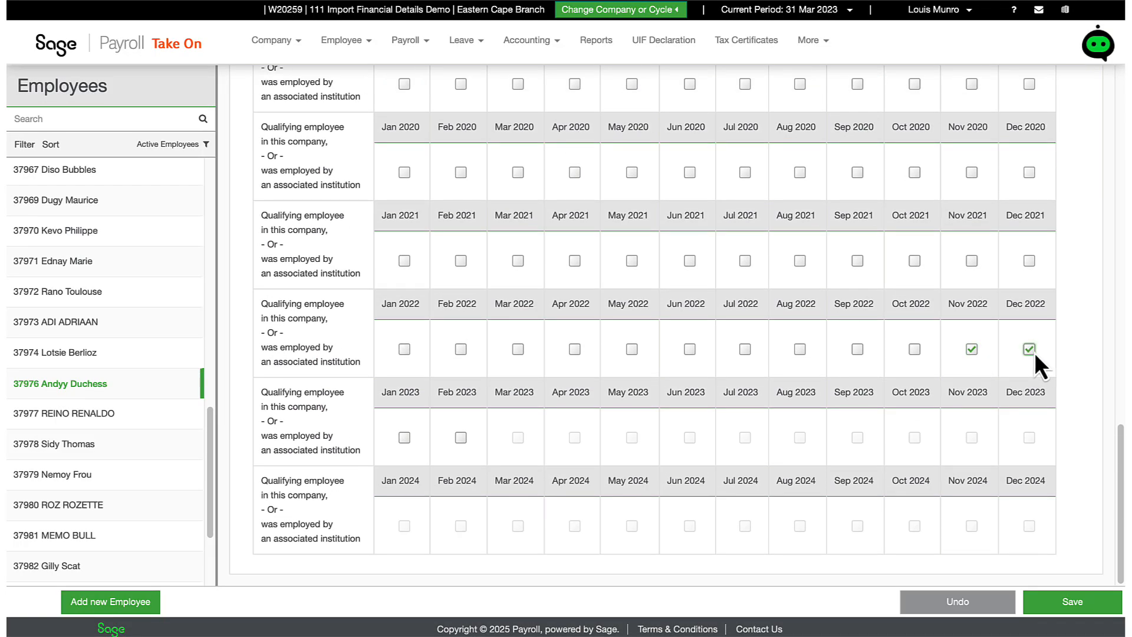
{"action": "left_click", "coordinate": [461, 437]}
{"action": "left_click", "coordinate": [1056, 606]}
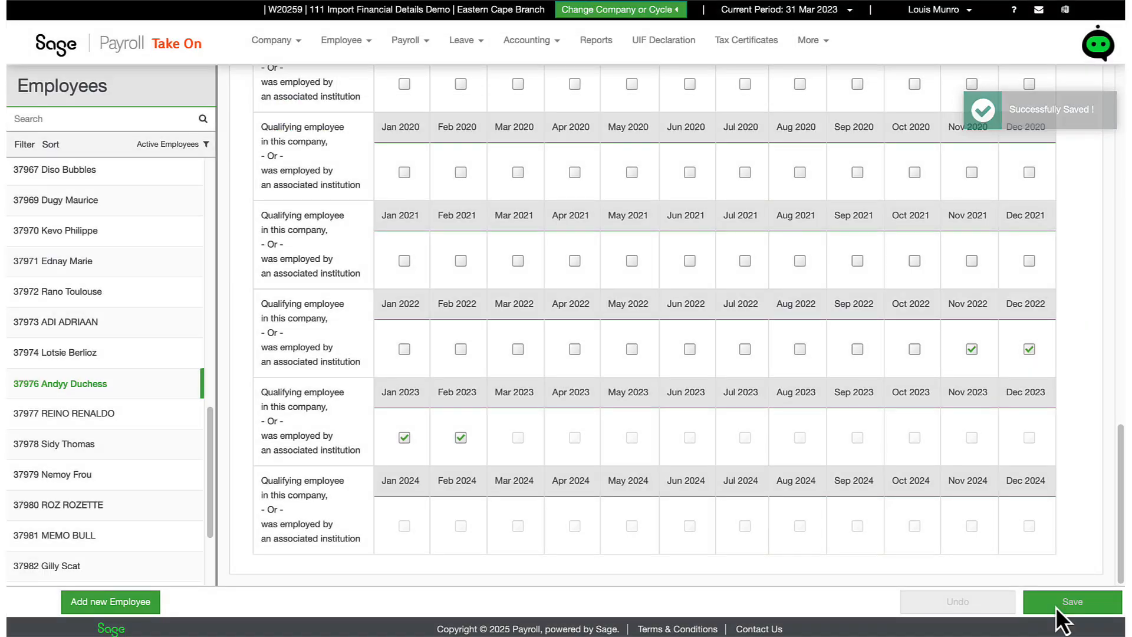
- Select the employee directly below, tick the ETI qualifying months from November 2022 onward, and save
{"action": "left_click", "coordinate": [118, 415]}
{"action": "scroll", "coordinate": [971, 350], "scroll_direction": "down", "scroll_amount": 15}
{"action": "left_click", "coordinate": [972, 347]}
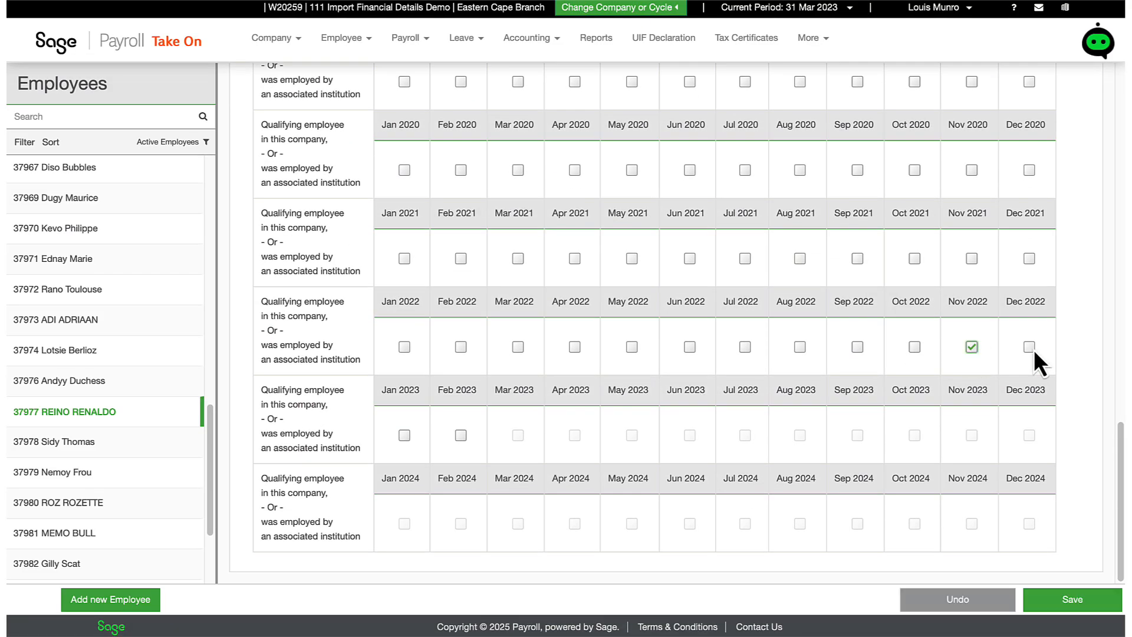
{"action": "left_click", "coordinate": [1032, 349]}
{"action": "left_click", "coordinate": [1072, 599]}
- Select the employee three places further down, tick January and February 2023 in the ETI history, and save
{"action": "left_click", "coordinate": [112, 470]}
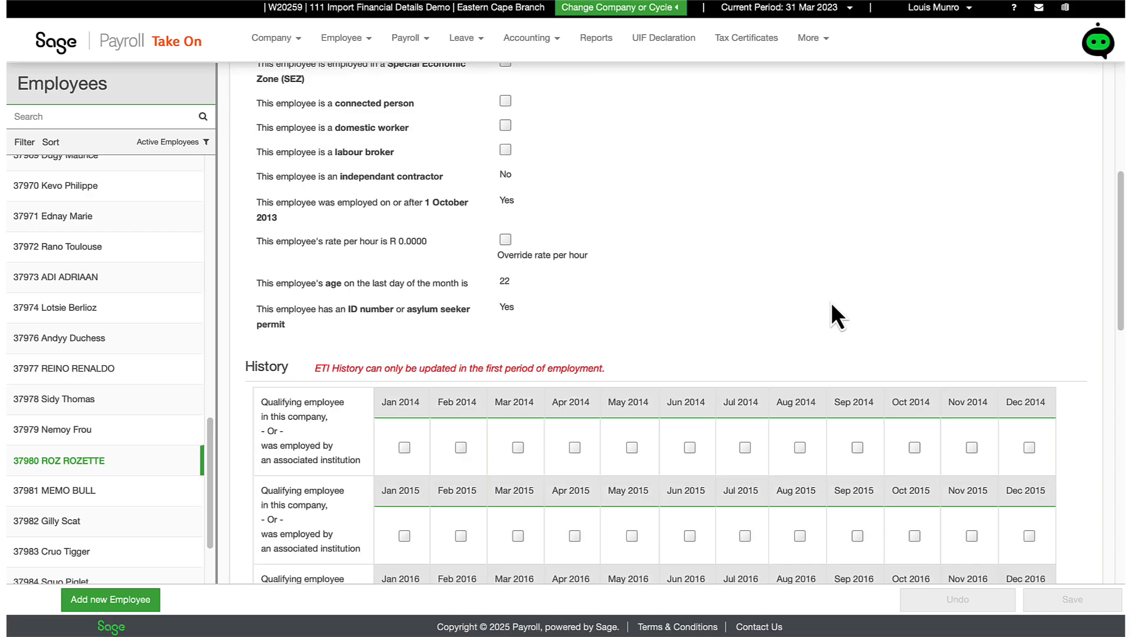
{"action": "scroll", "coordinate": [831, 307], "scroll_direction": "down", "scroll_amount": 15}
{"action": "left_click", "coordinate": [405, 435]}
{"action": "left_click", "coordinate": [462, 435]}
{"action": "left_click", "coordinate": [1076, 600]}
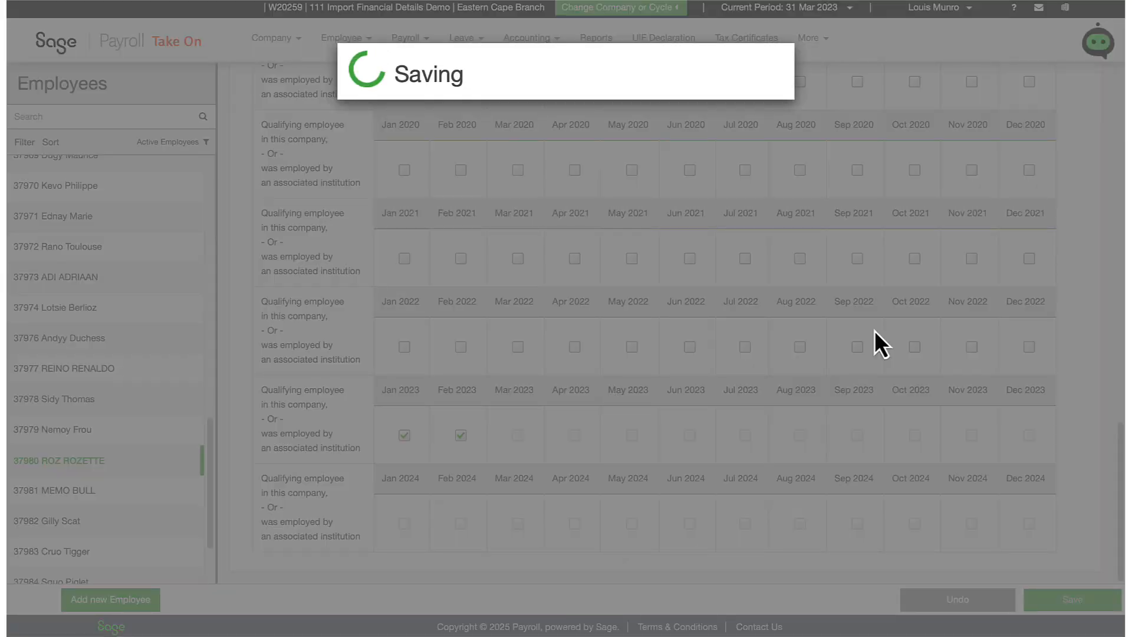
- Select the employee five places further down, tick only February 2023 in the ETI history, and save
{"action": "scroll", "coordinate": [119, 463], "scroll_direction": "down", "scroll_amount": 2}
{"action": "left_click", "coordinate": [88, 508]}
{"action": "scroll", "coordinate": [861, 384], "scroll_direction": "down", "scroll_amount": 15}
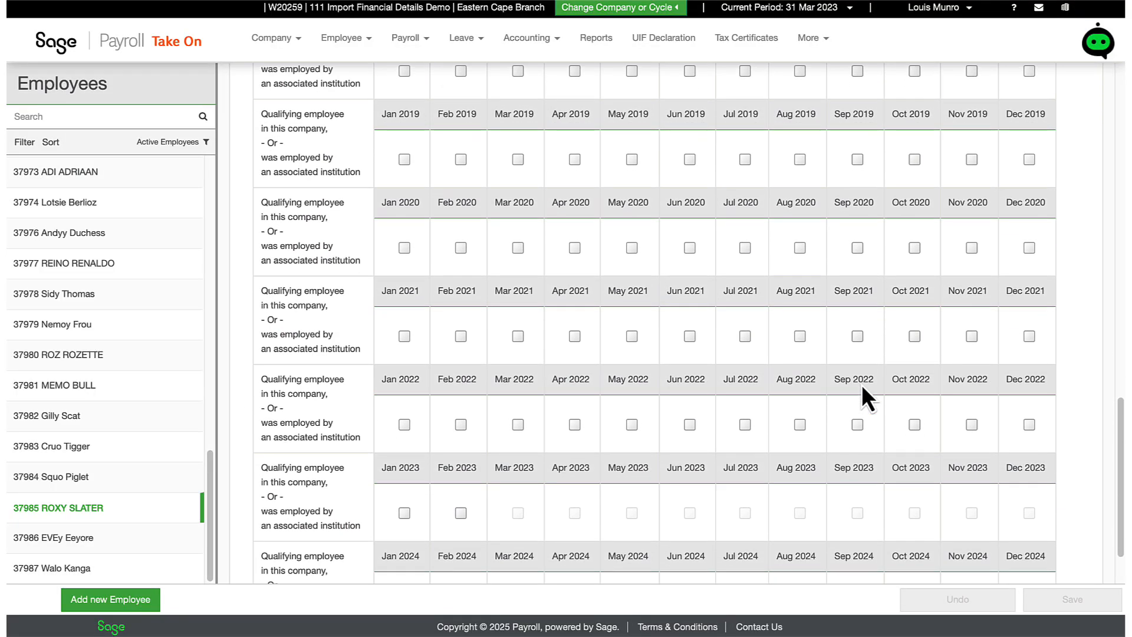
{"action": "left_click", "coordinate": [460, 435]}
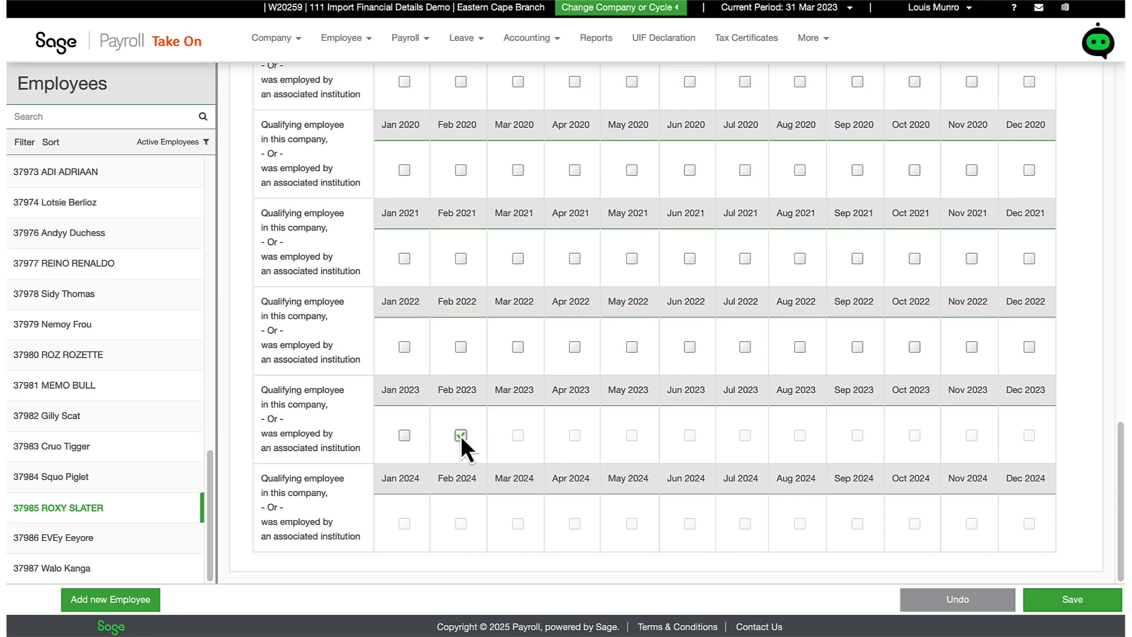
{"action": "left_click", "coordinate": [1055, 597]}
- Select the last employee in the list, mark February 2023 as an ETI qualifying month, and save
{"action": "left_click", "coordinate": [88, 570]}
{"action": "scroll", "coordinate": [855, 246], "scroll_direction": "down", "scroll_amount": 10}
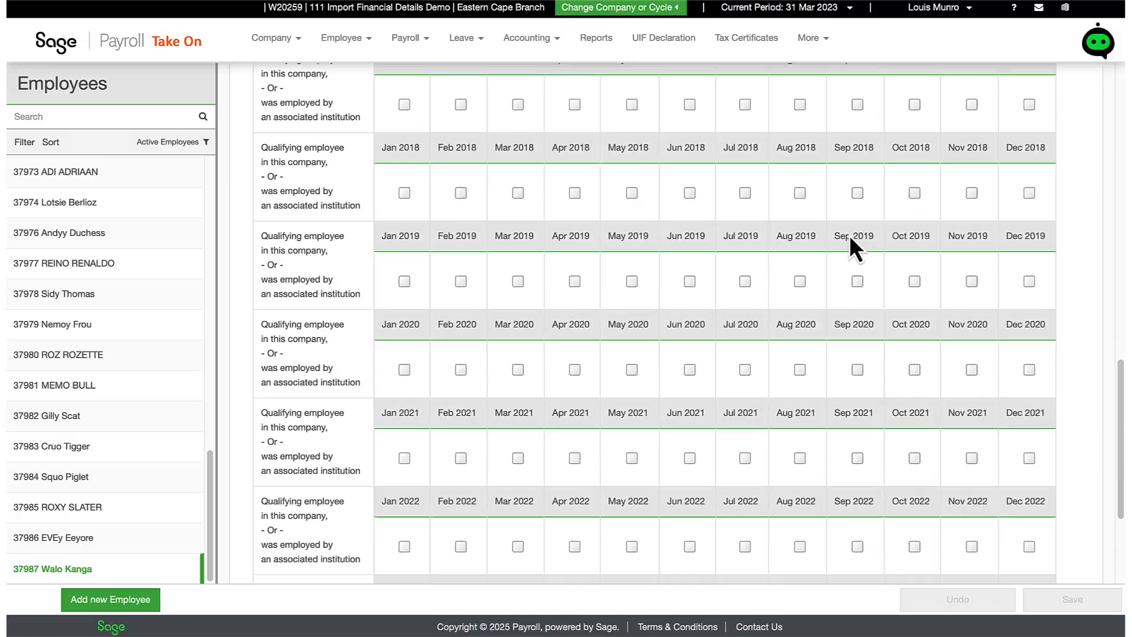
{"action": "left_click", "coordinate": [461, 435]}
{"action": "left_click", "coordinate": [1054, 601]}
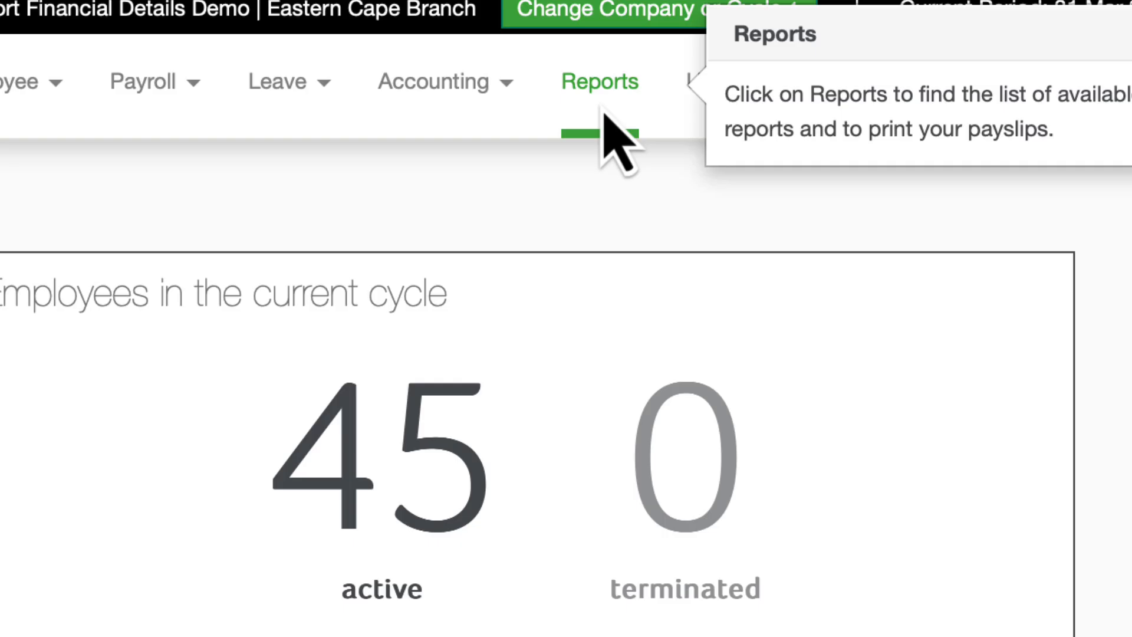
- Preview the Employment Tax Incentive Detail report from the Financial reports and go to its last page
{"action": "left_click", "coordinate": [602, 111]}
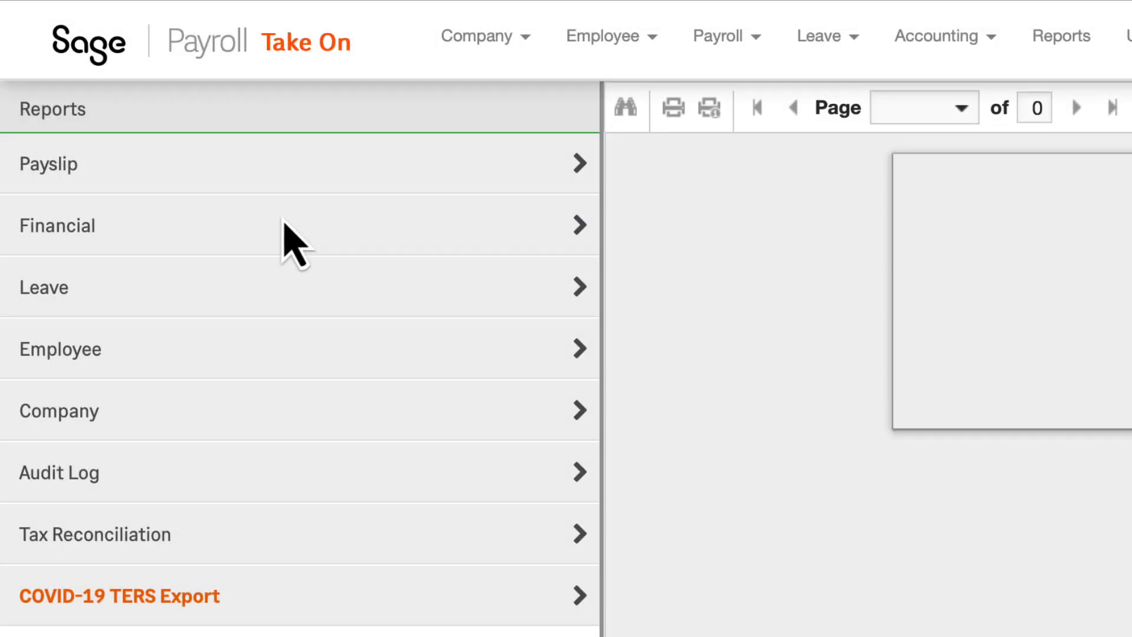
{"action": "left_click", "coordinate": [283, 224]}
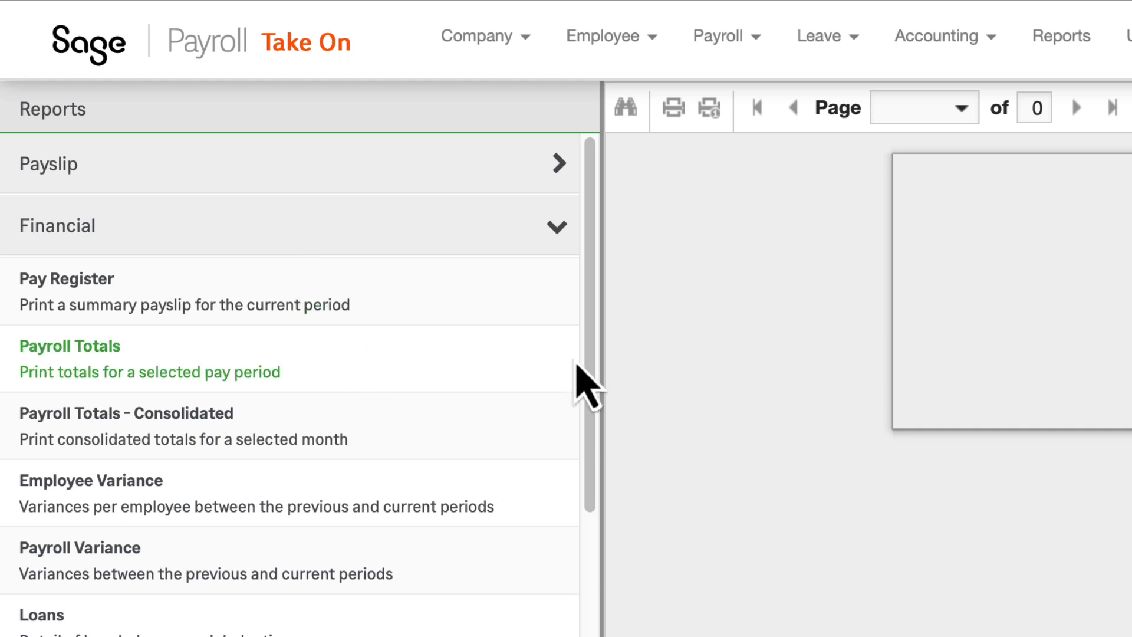
{"action": "scroll", "coordinate": [576, 372], "scroll_direction": "down", "scroll_amount": 15}
{"action": "scroll", "coordinate": [576, 360], "scroll_direction": "down", "scroll_amount": 1}
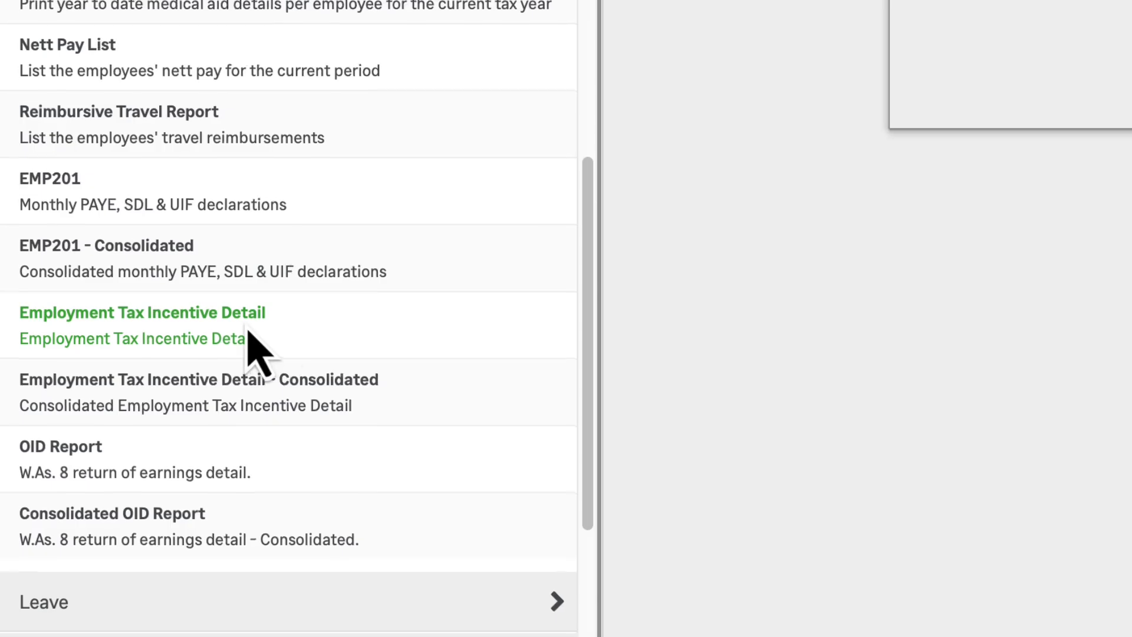
{"action": "left_click", "coordinate": [215, 337]}
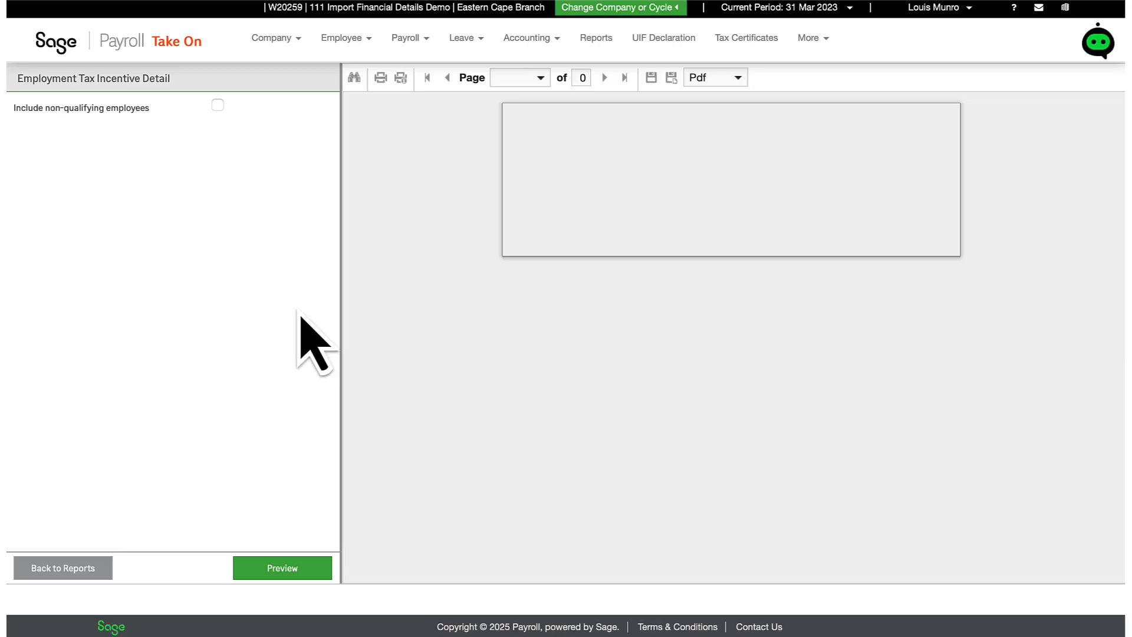
{"action": "left_click", "coordinate": [274, 570]}
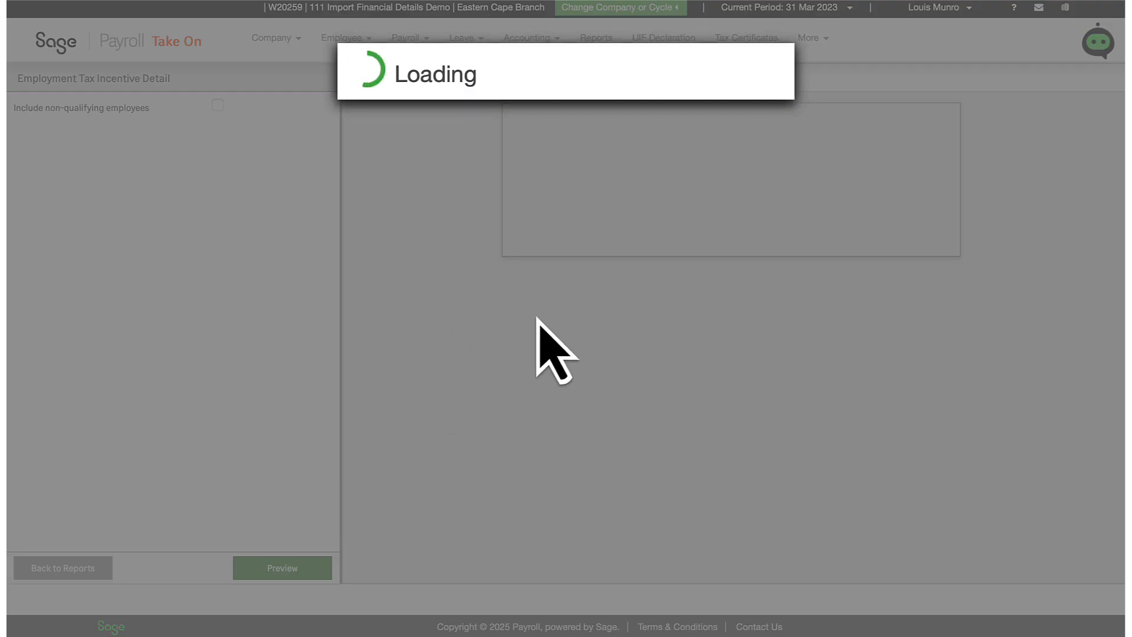
{"action": "scroll", "coordinate": [542, 328], "scroll_direction": "down", "scroll_amount": 3}
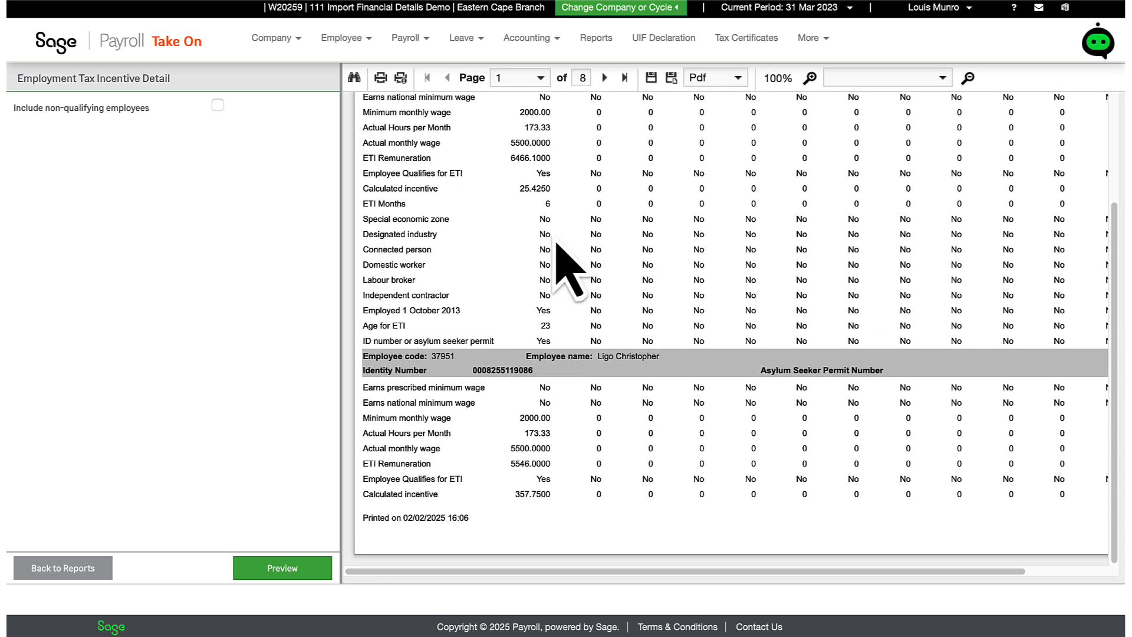
{"action": "left_click", "coordinate": [625, 79]}
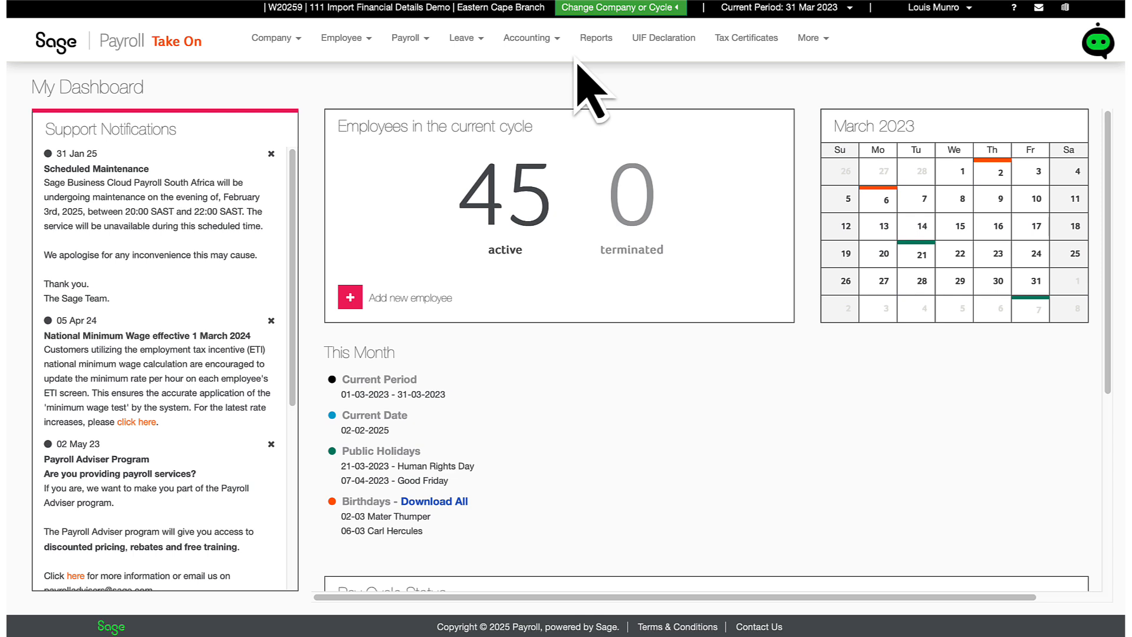
- Preview the EMP201 financial report for March 2023, covering employees with current month values
{"action": "left_click", "coordinate": [596, 39]}
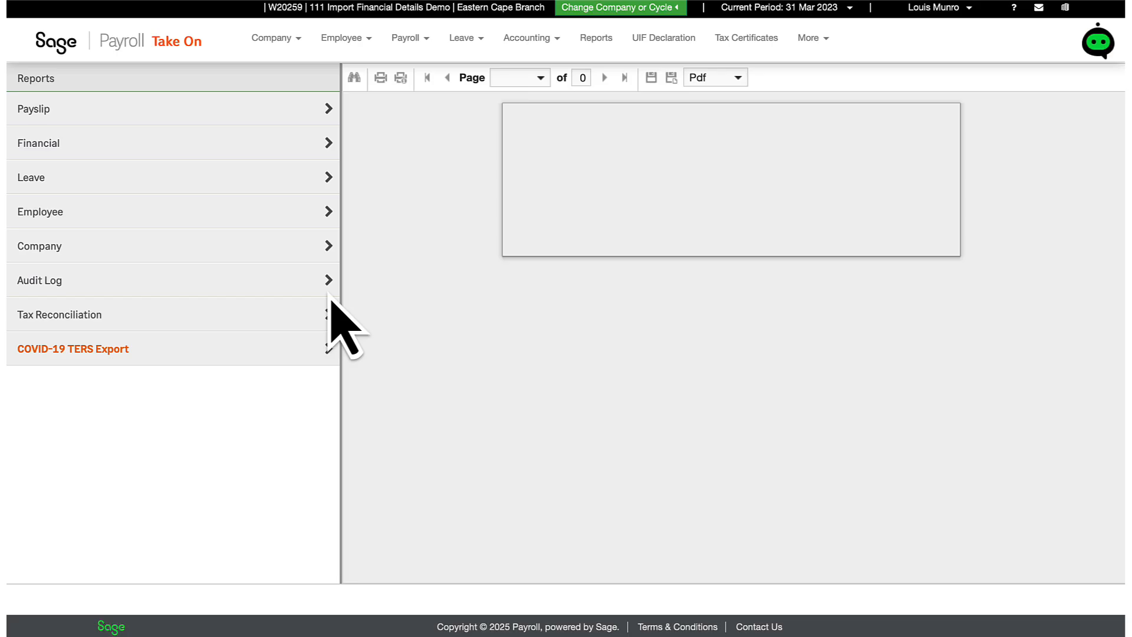
{"action": "left_click", "coordinate": [170, 155]}
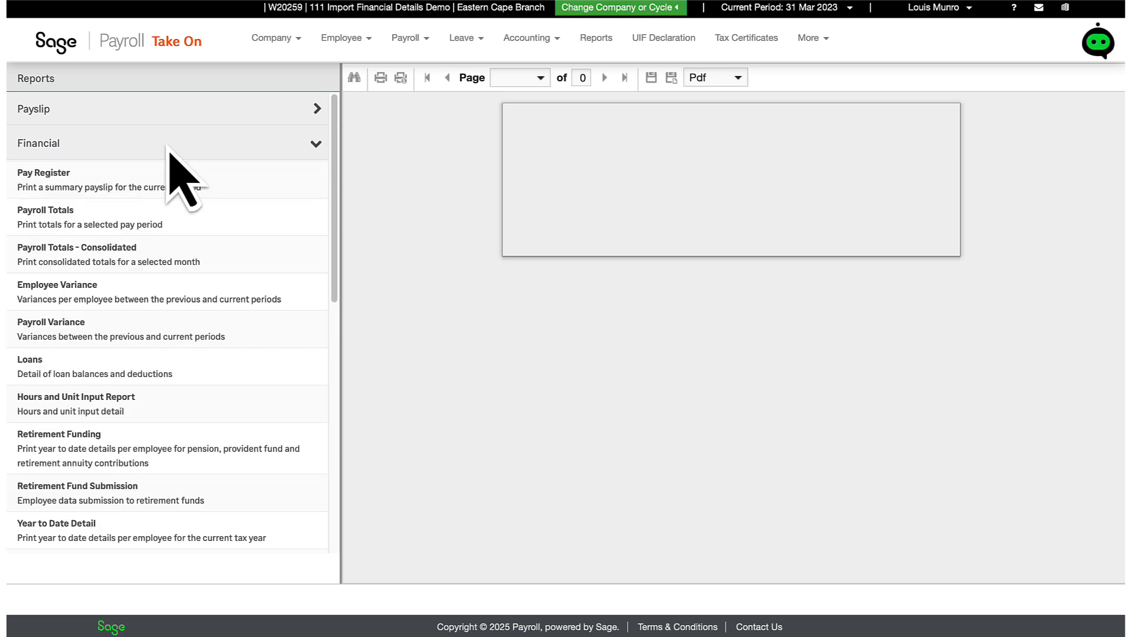
{"action": "scroll", "coordinate": [217, 401], "scroll_direction": "down", "scroll_amount": 3}
{"action": "scroll", "coordinate": [219, 410], "scroll_direction": "down", "scroll_amount": 4}
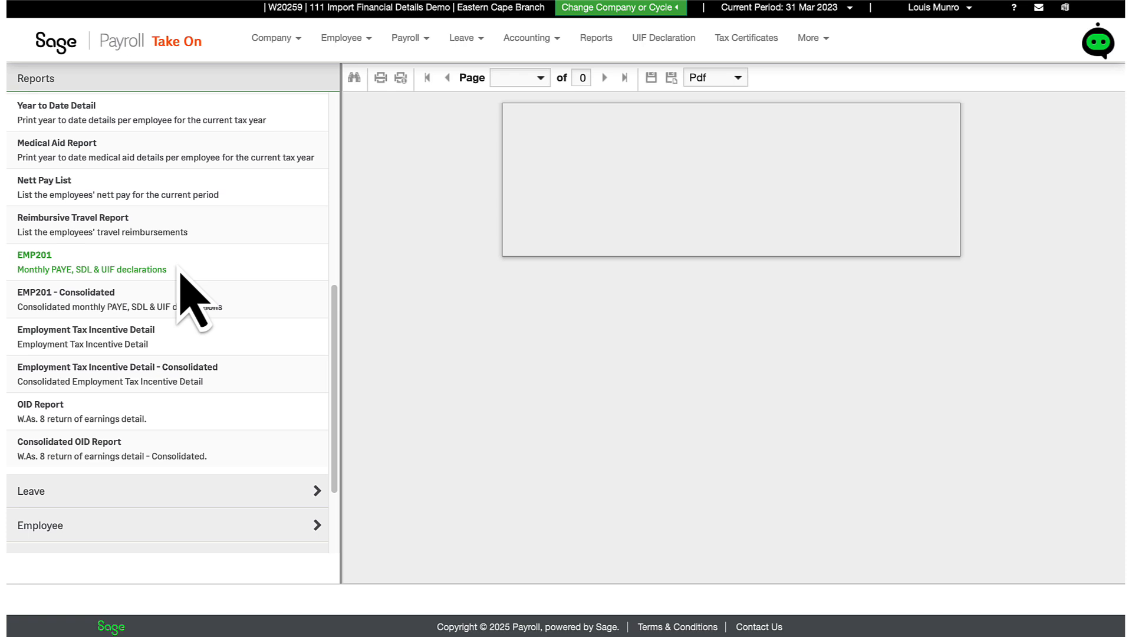
{"action": "left_click", "coordinate": [180, 273]}
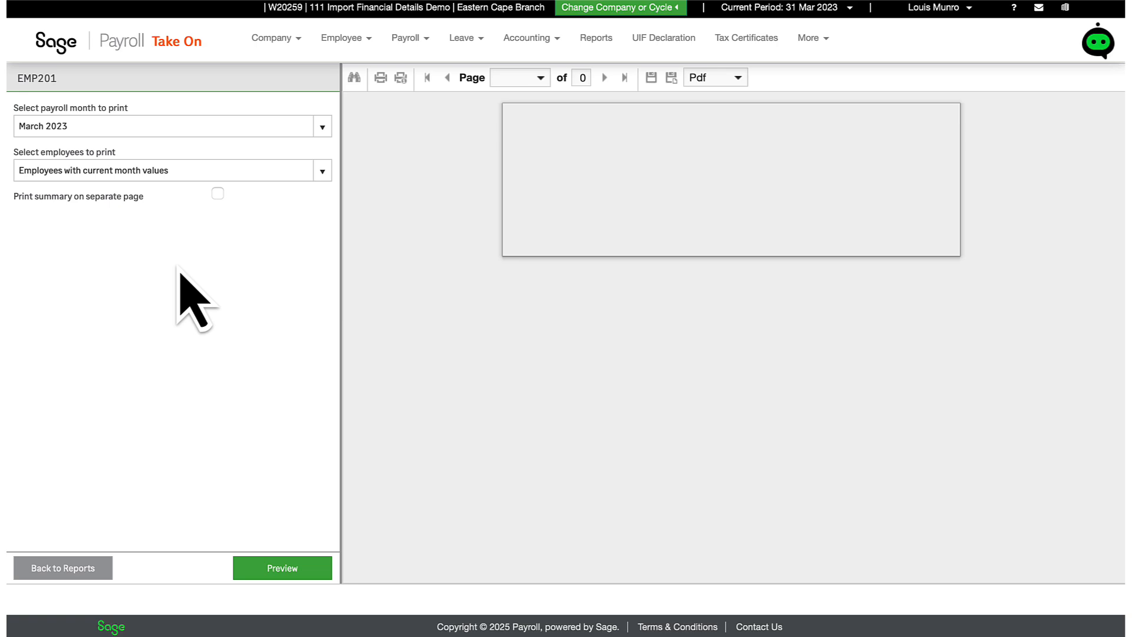
{"action": "left_click", "coordinate": [319, 564]}
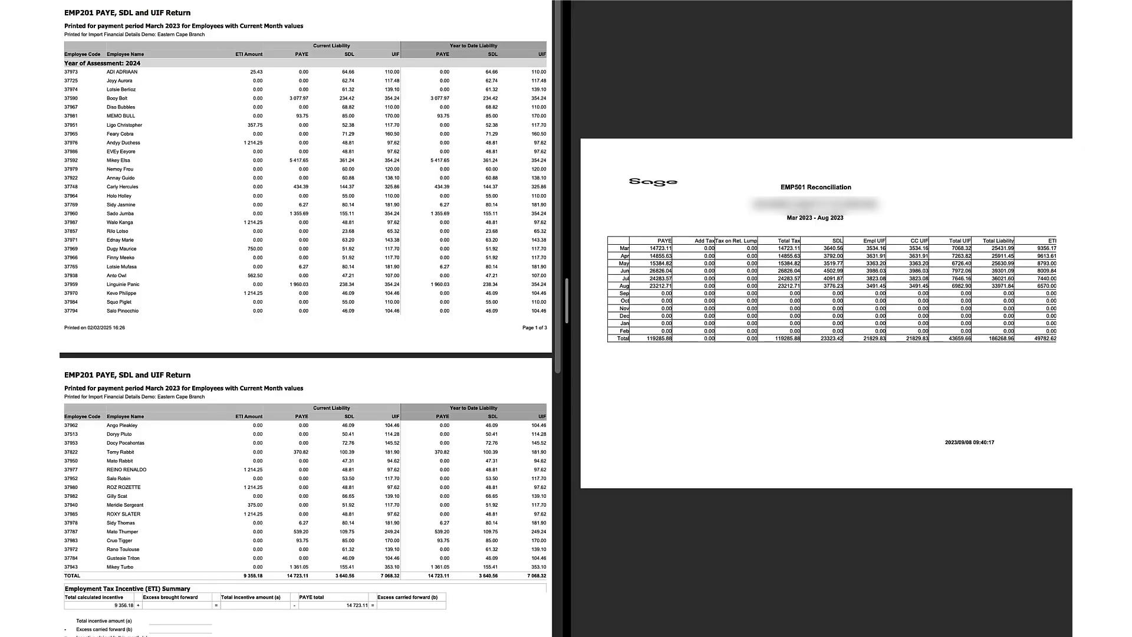
- Compare the March PAYE, SDL and UIF totals on the EMP201 report with the legacy EMP501 Reconciliation
{"action": "scroll", "coordinate": [306, 318], "scroll_direction": "down", "scroll_amount": 10}
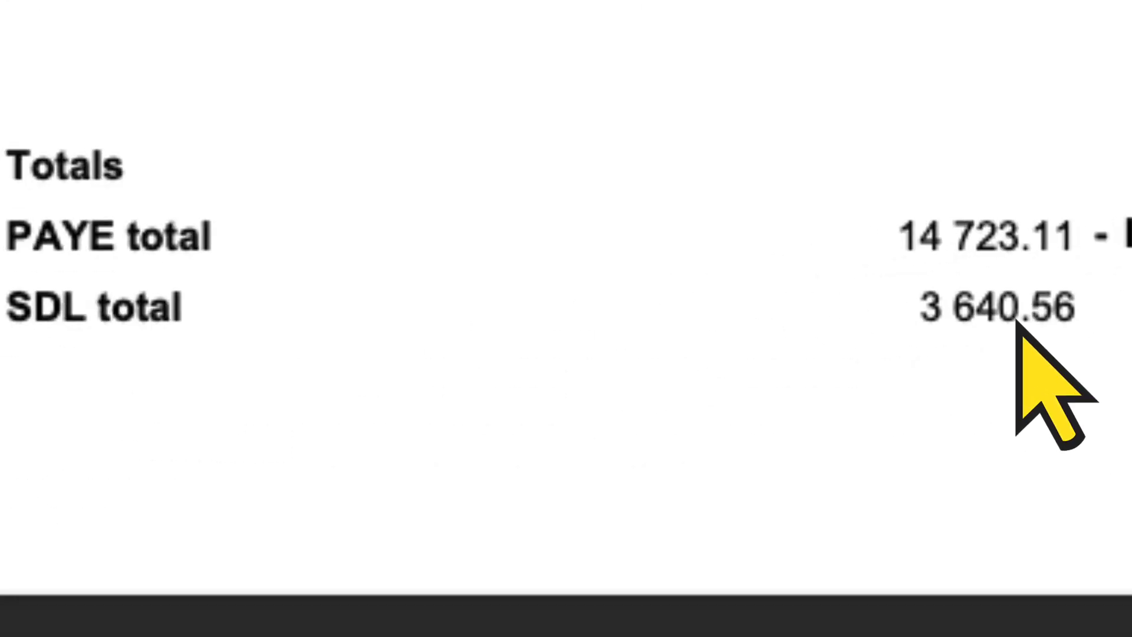
{"action": "scroll", "coordinate": [1017, 322], "scroll_direction": "down", "scroll_amount": 10}
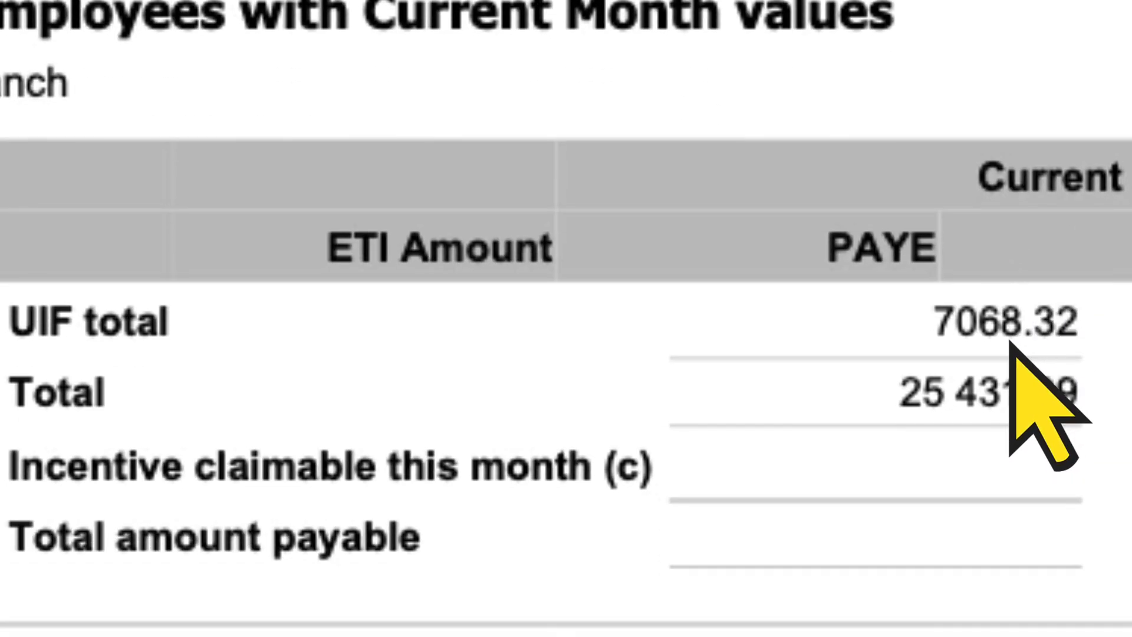
{"action": "scroll", "coordinate": [1009, 343], "scroll_direction": "down", "scroll_amount": 10}
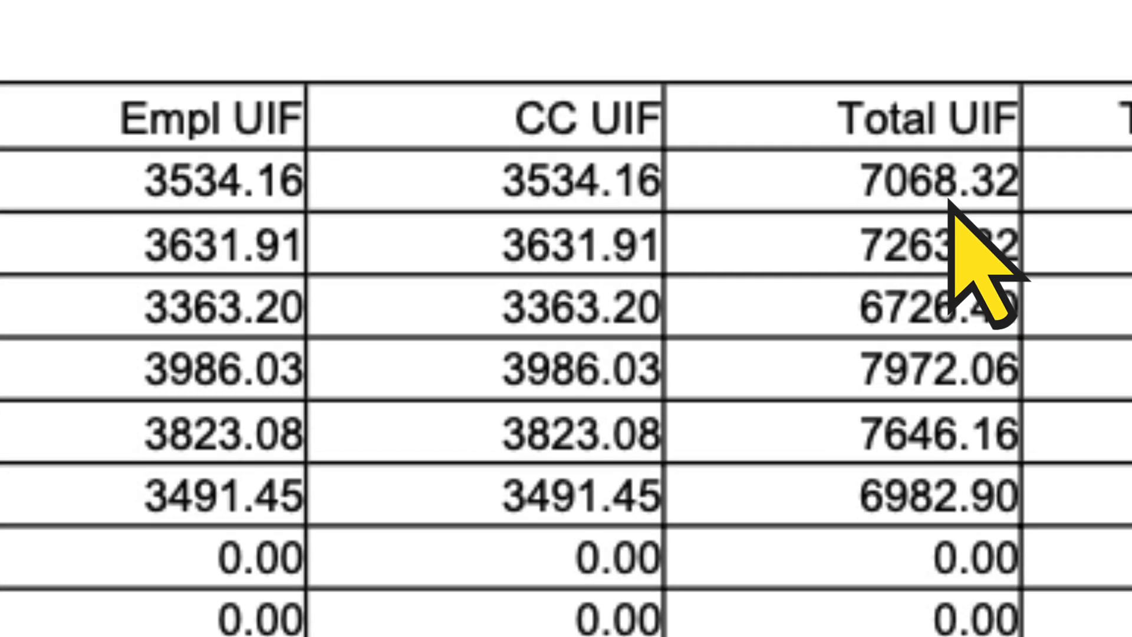
{"action": "scroll", "coordinate": [950, 201], "scroll_direction": "right", "scroll_amount": 5}
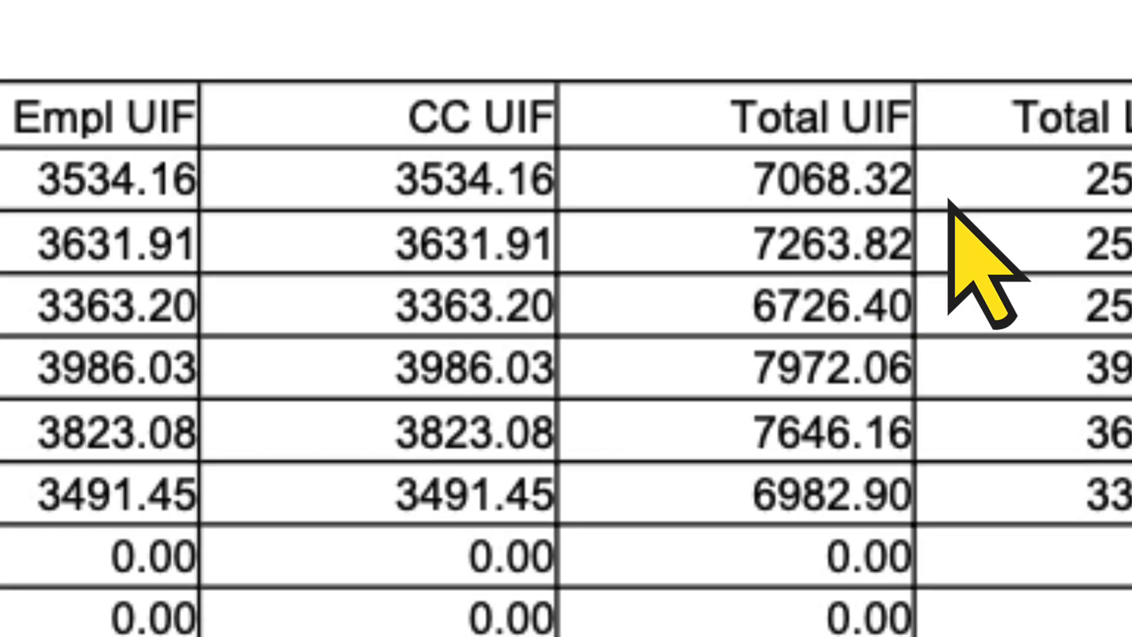